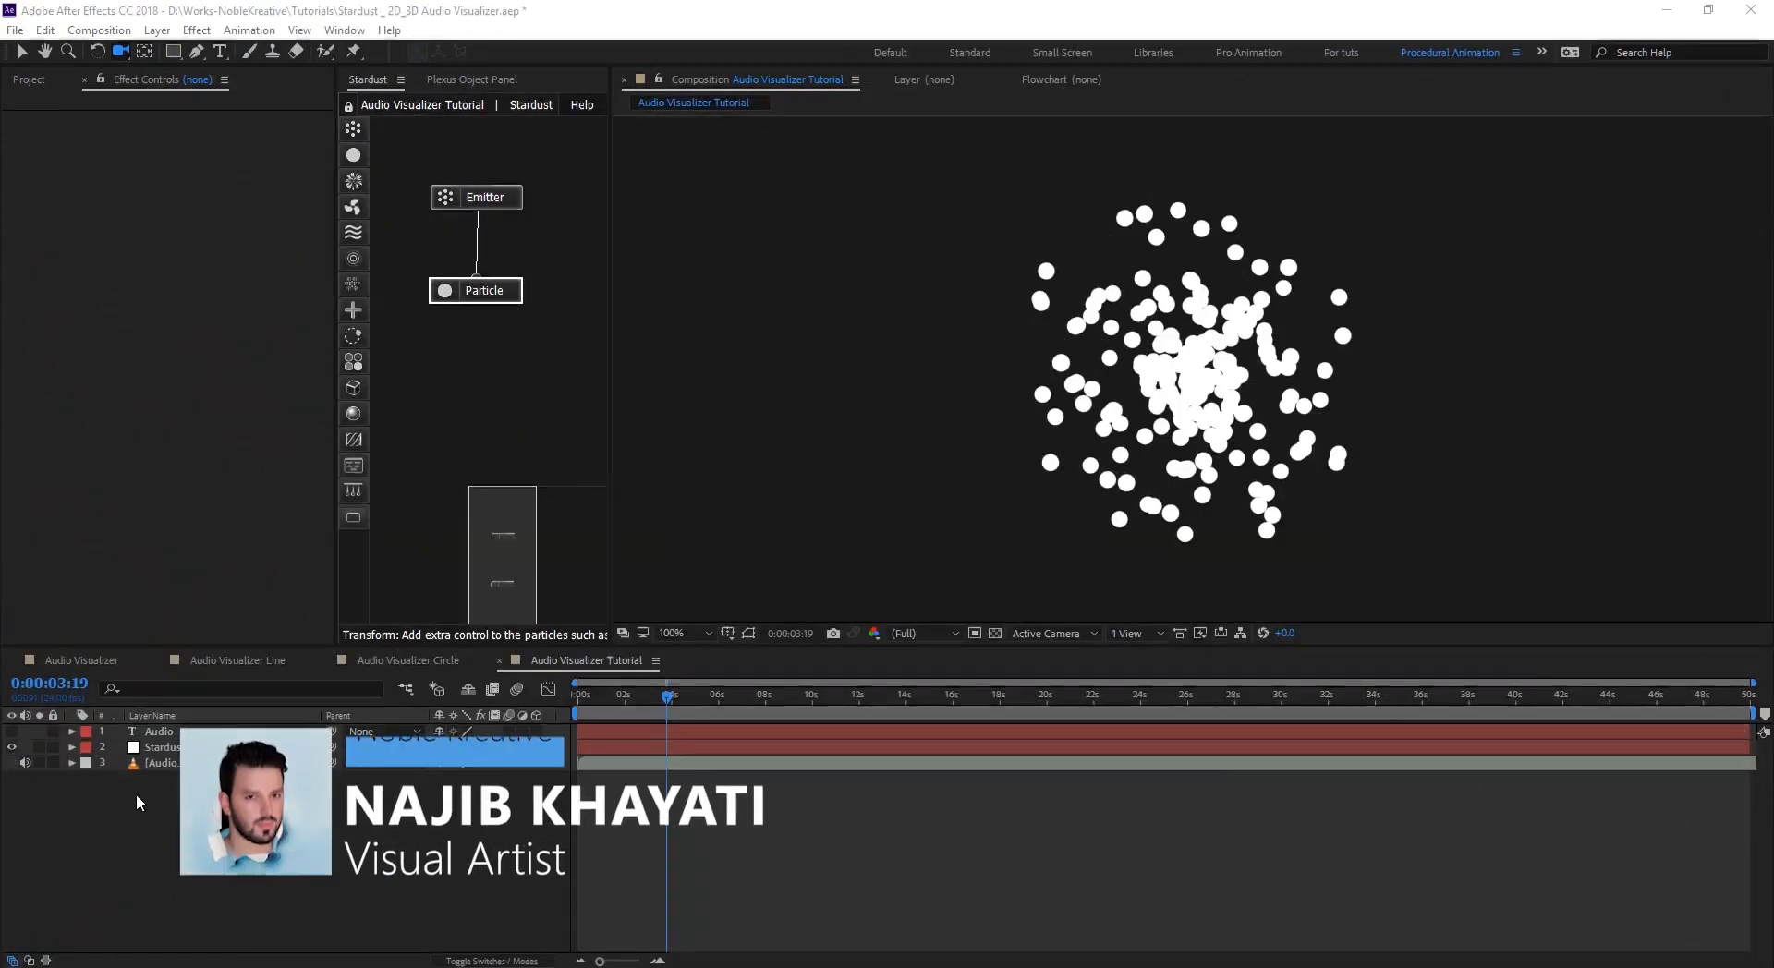
- Look through the audio, Stardust and Audio text layers, briefly showing the text layer and hiding it again
left_click(232, 765)
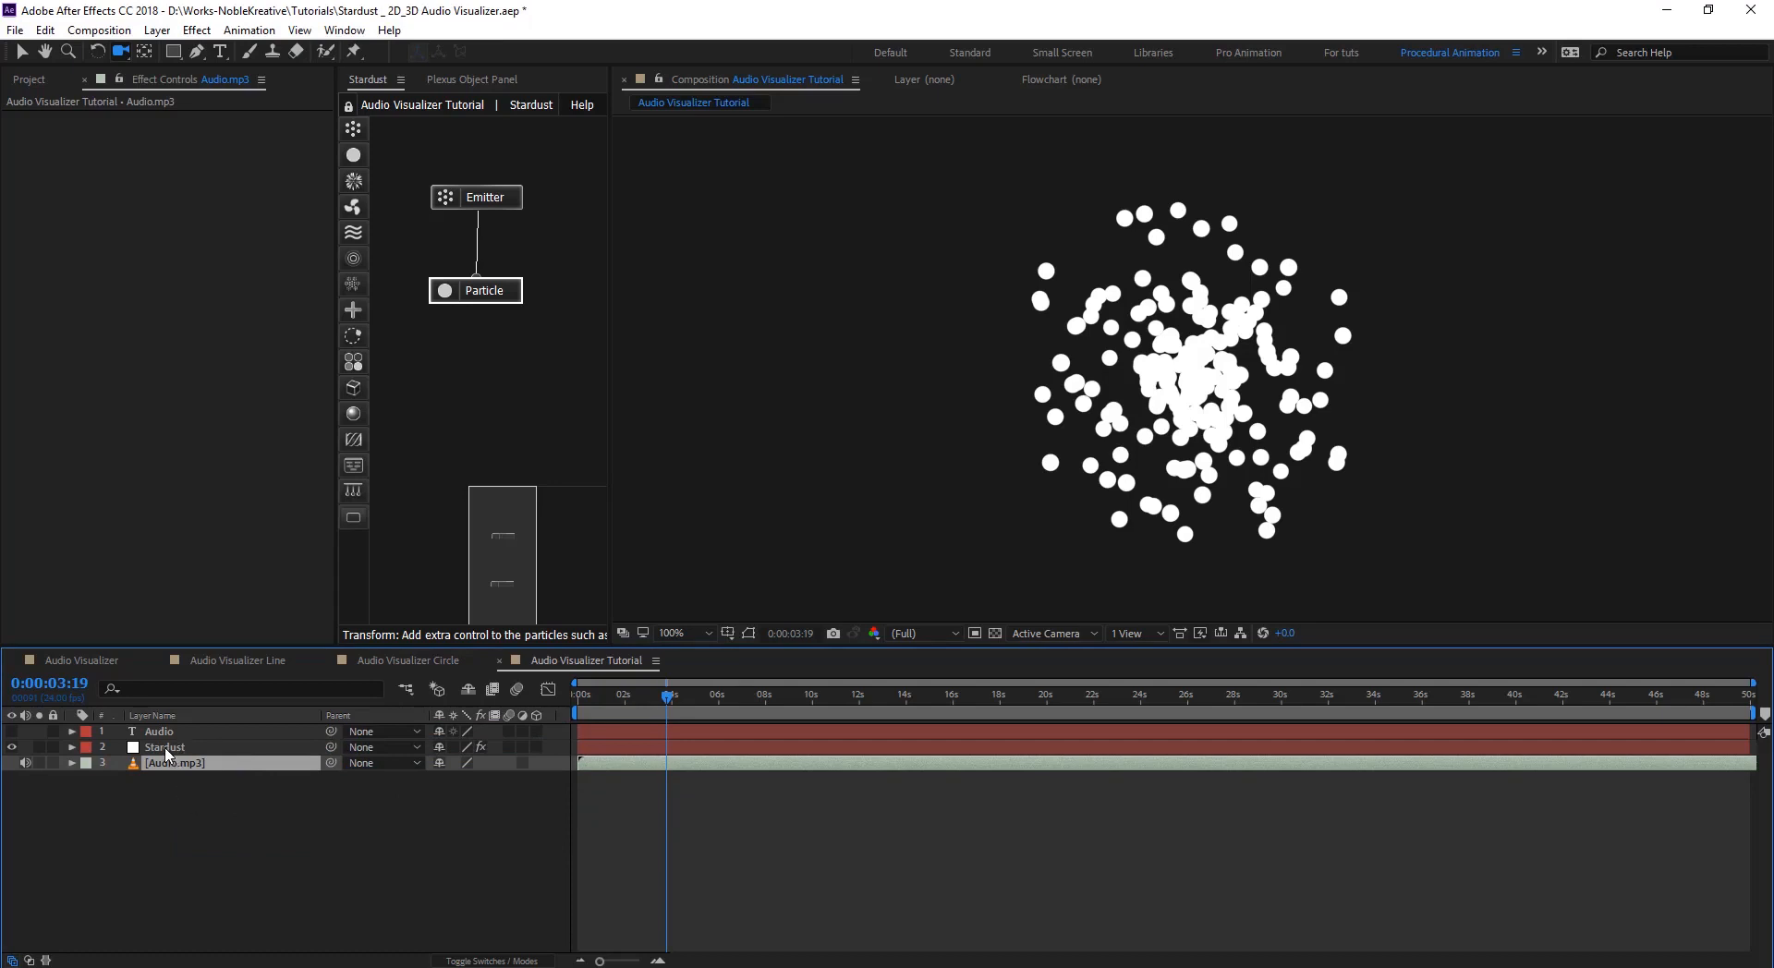
left_click(221, 747)
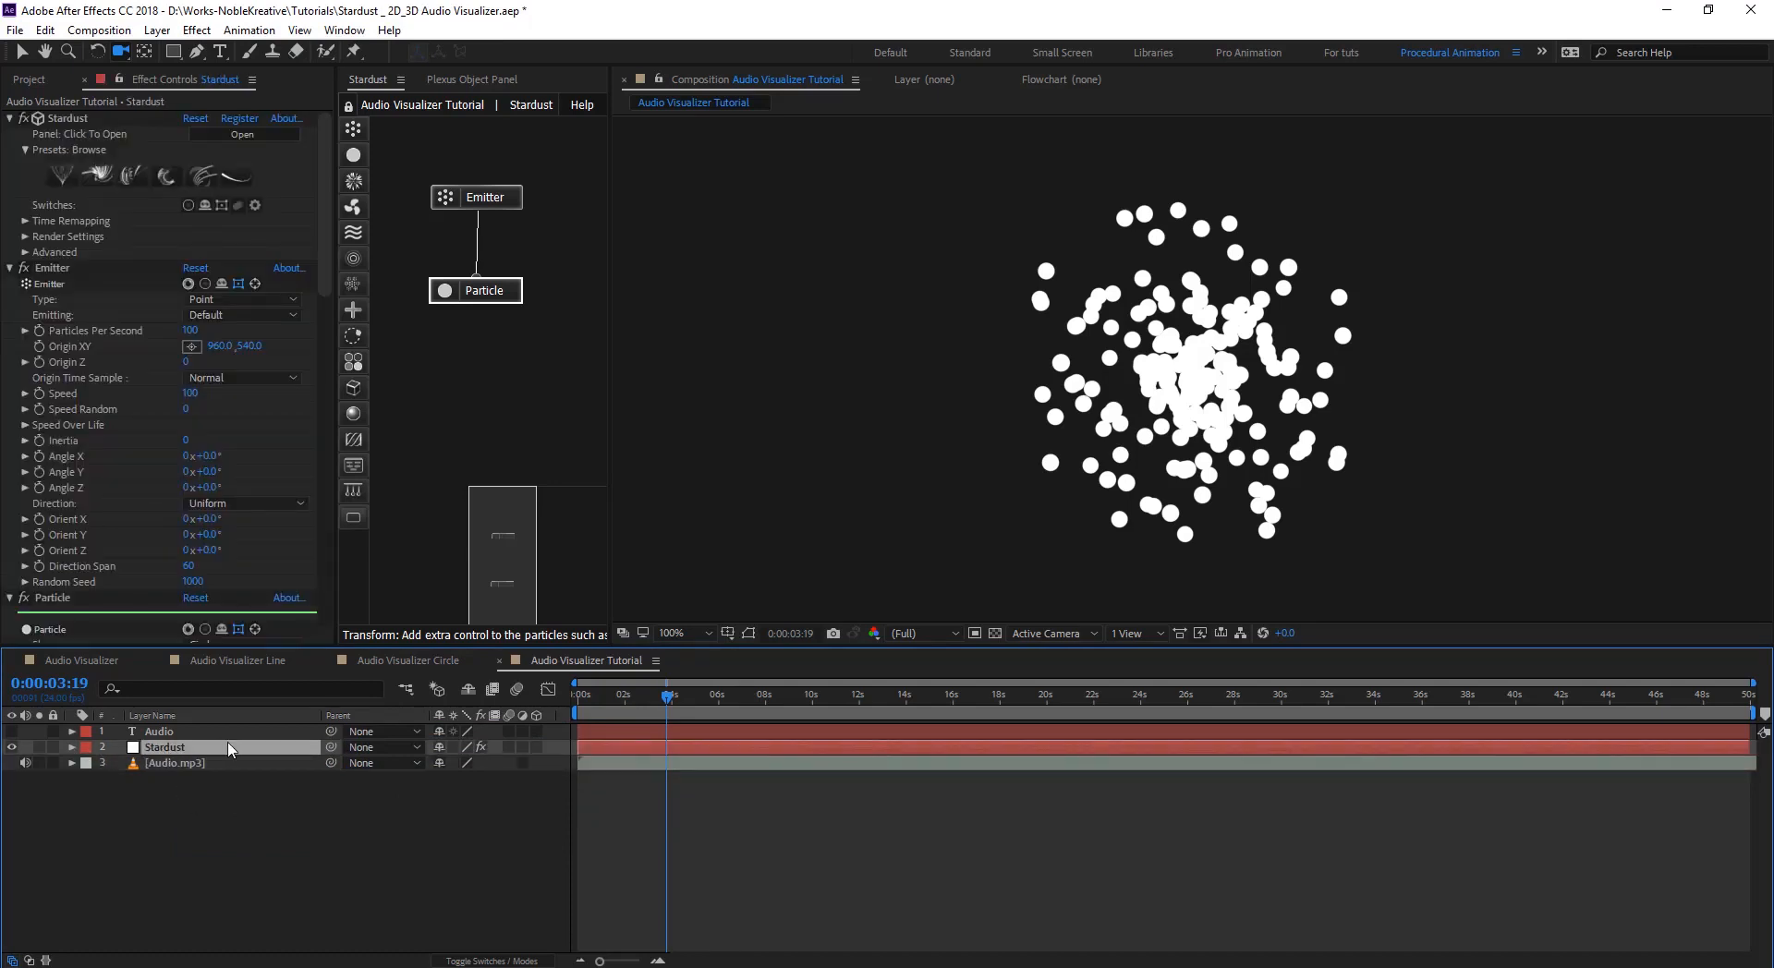
left_click(180, 732)
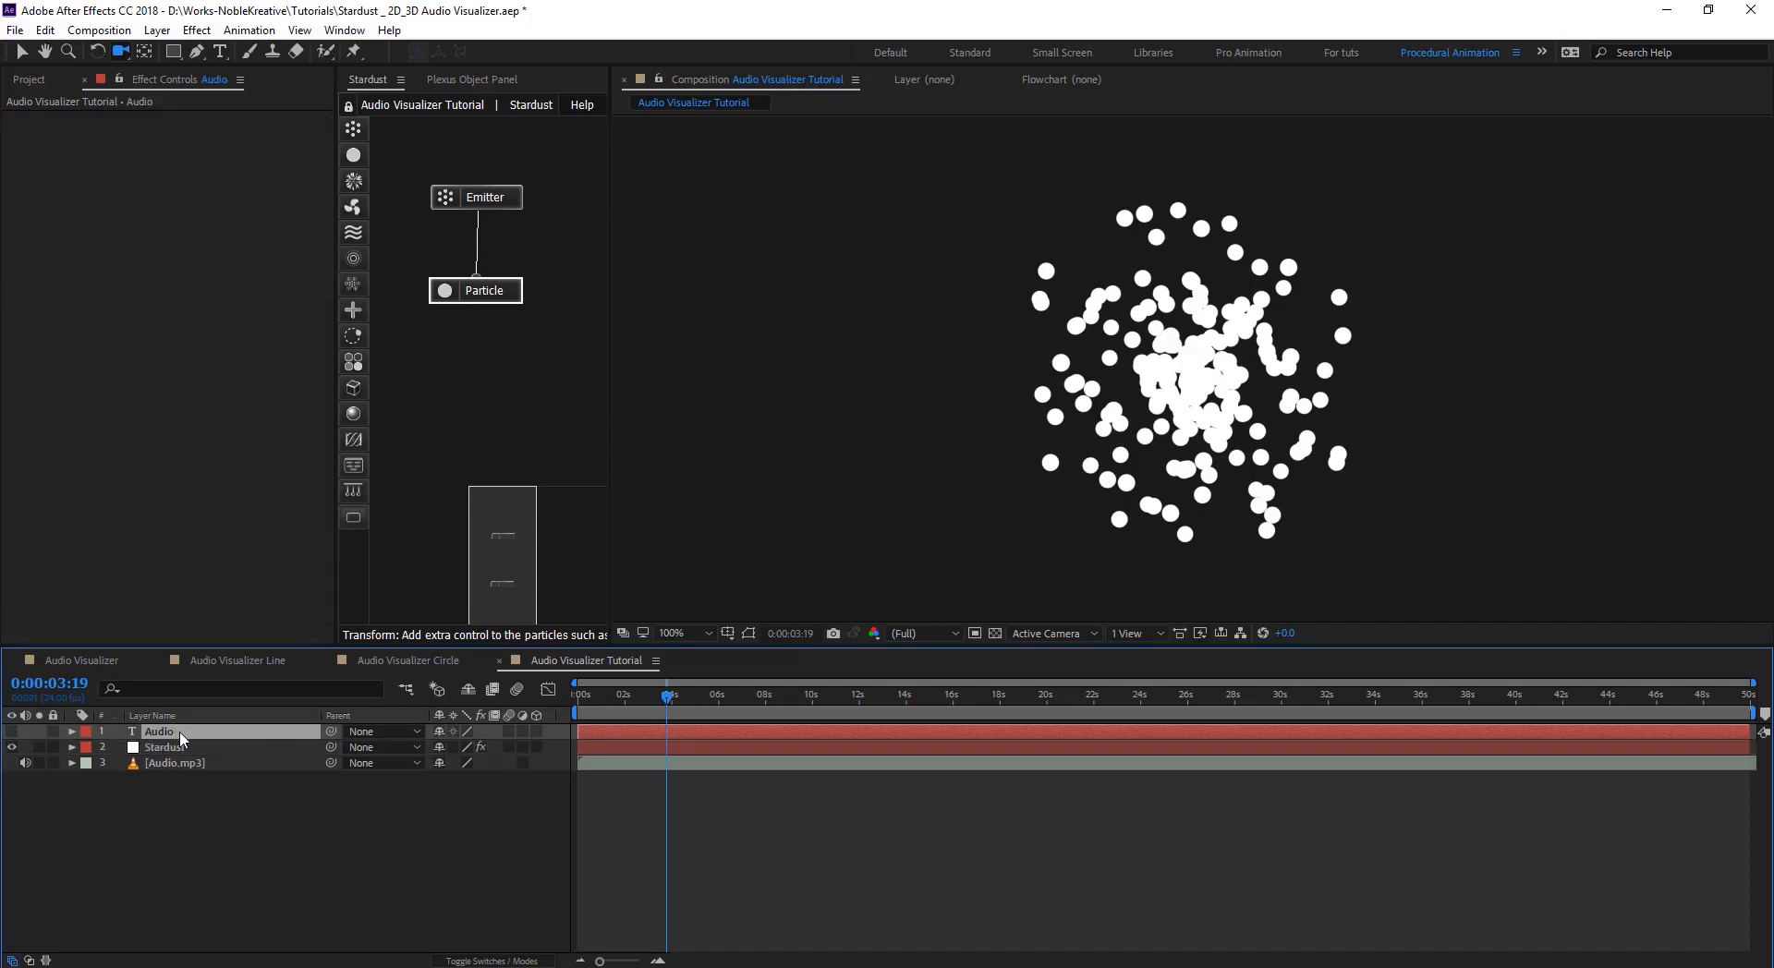
left_click(11, 731)
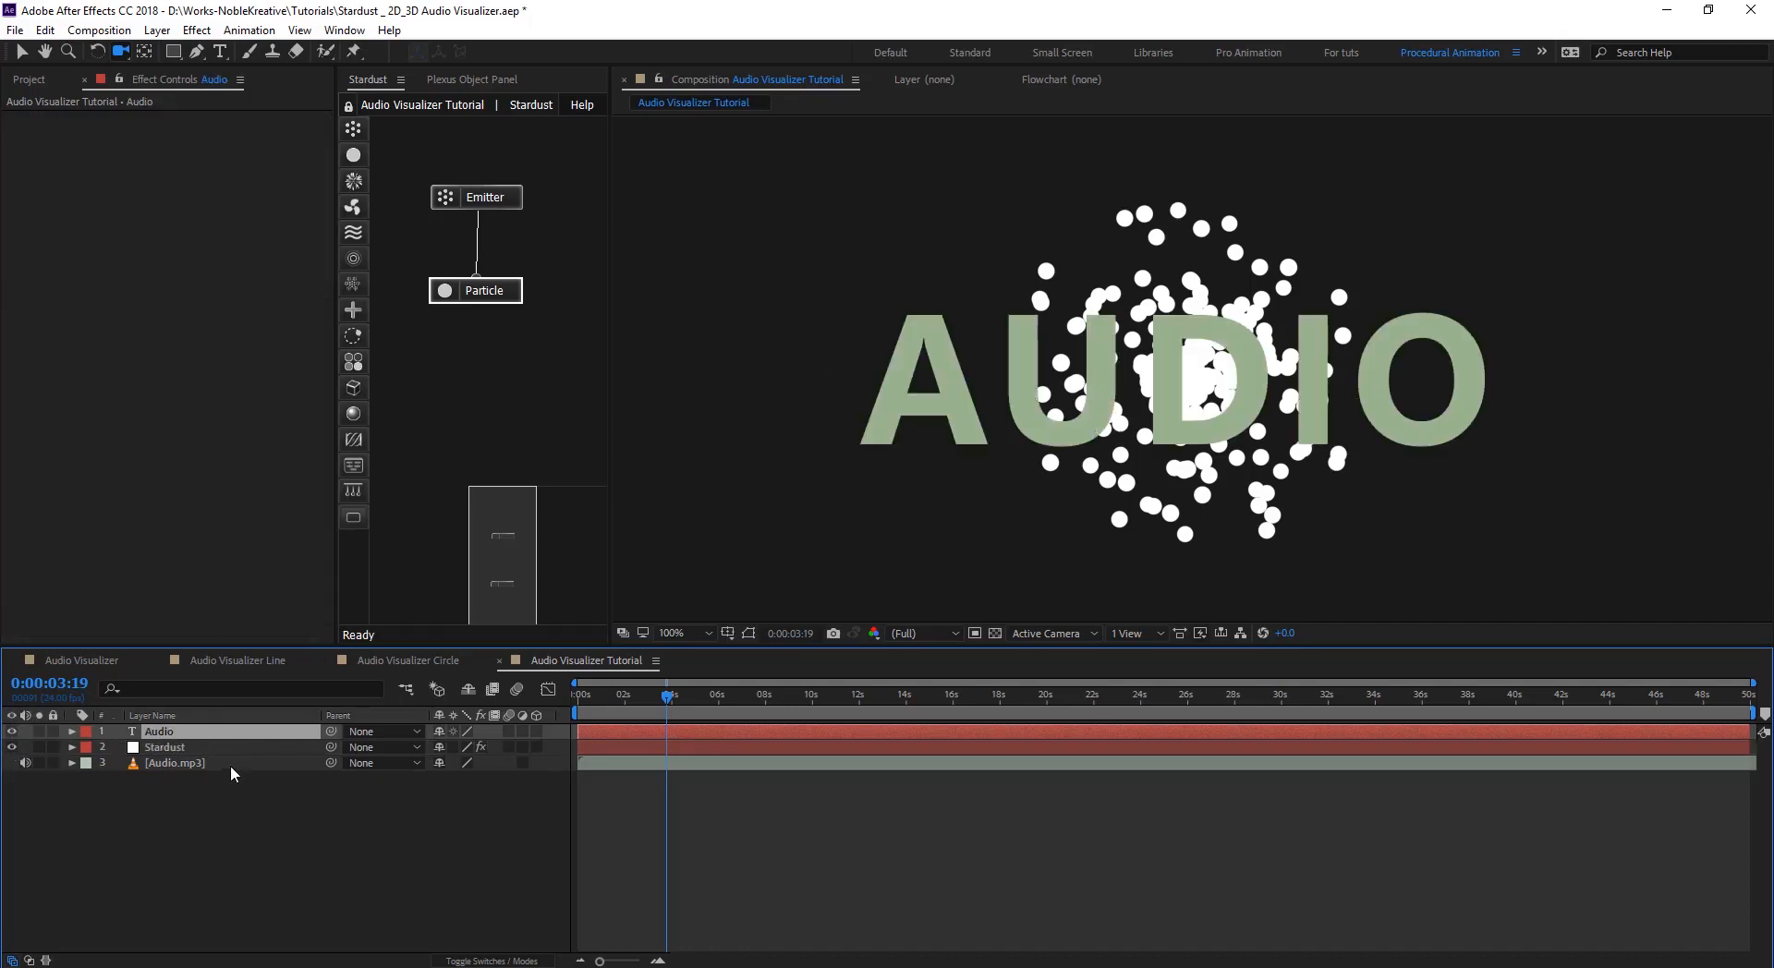
key("v")
left_click(11, 730)
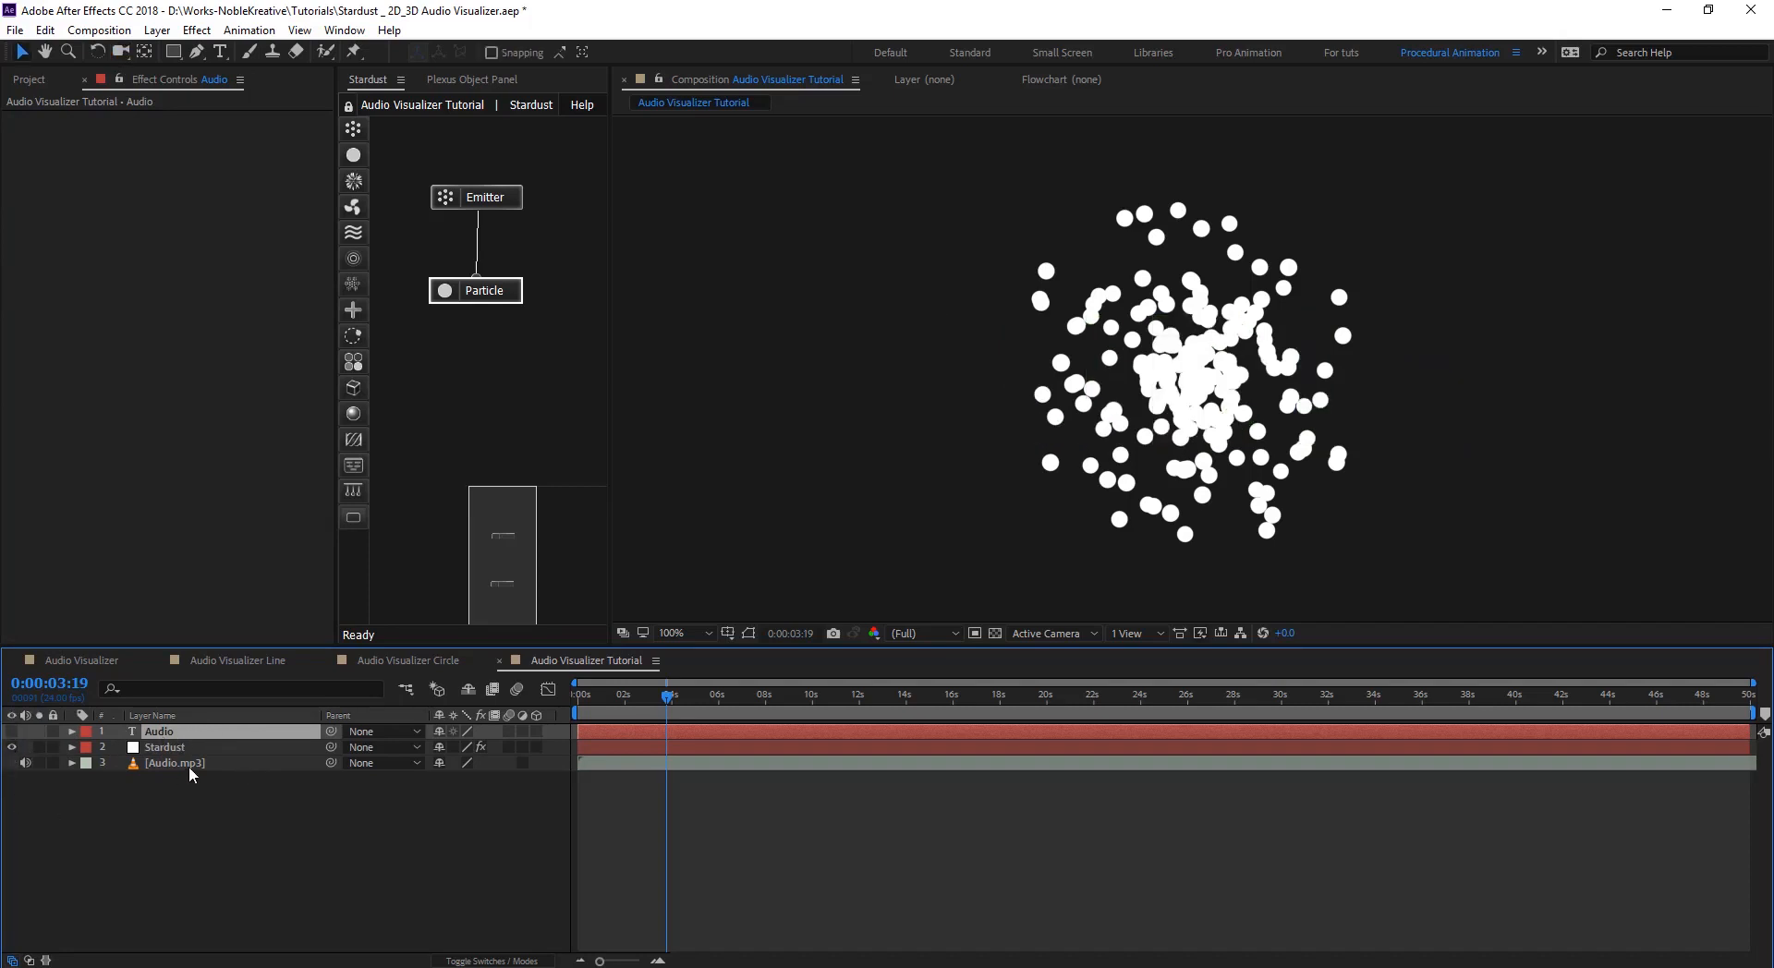
- Convert the Audio.mp3 layer's audio to keyframes with the Keyframe Assistant
left_click(190, 764)
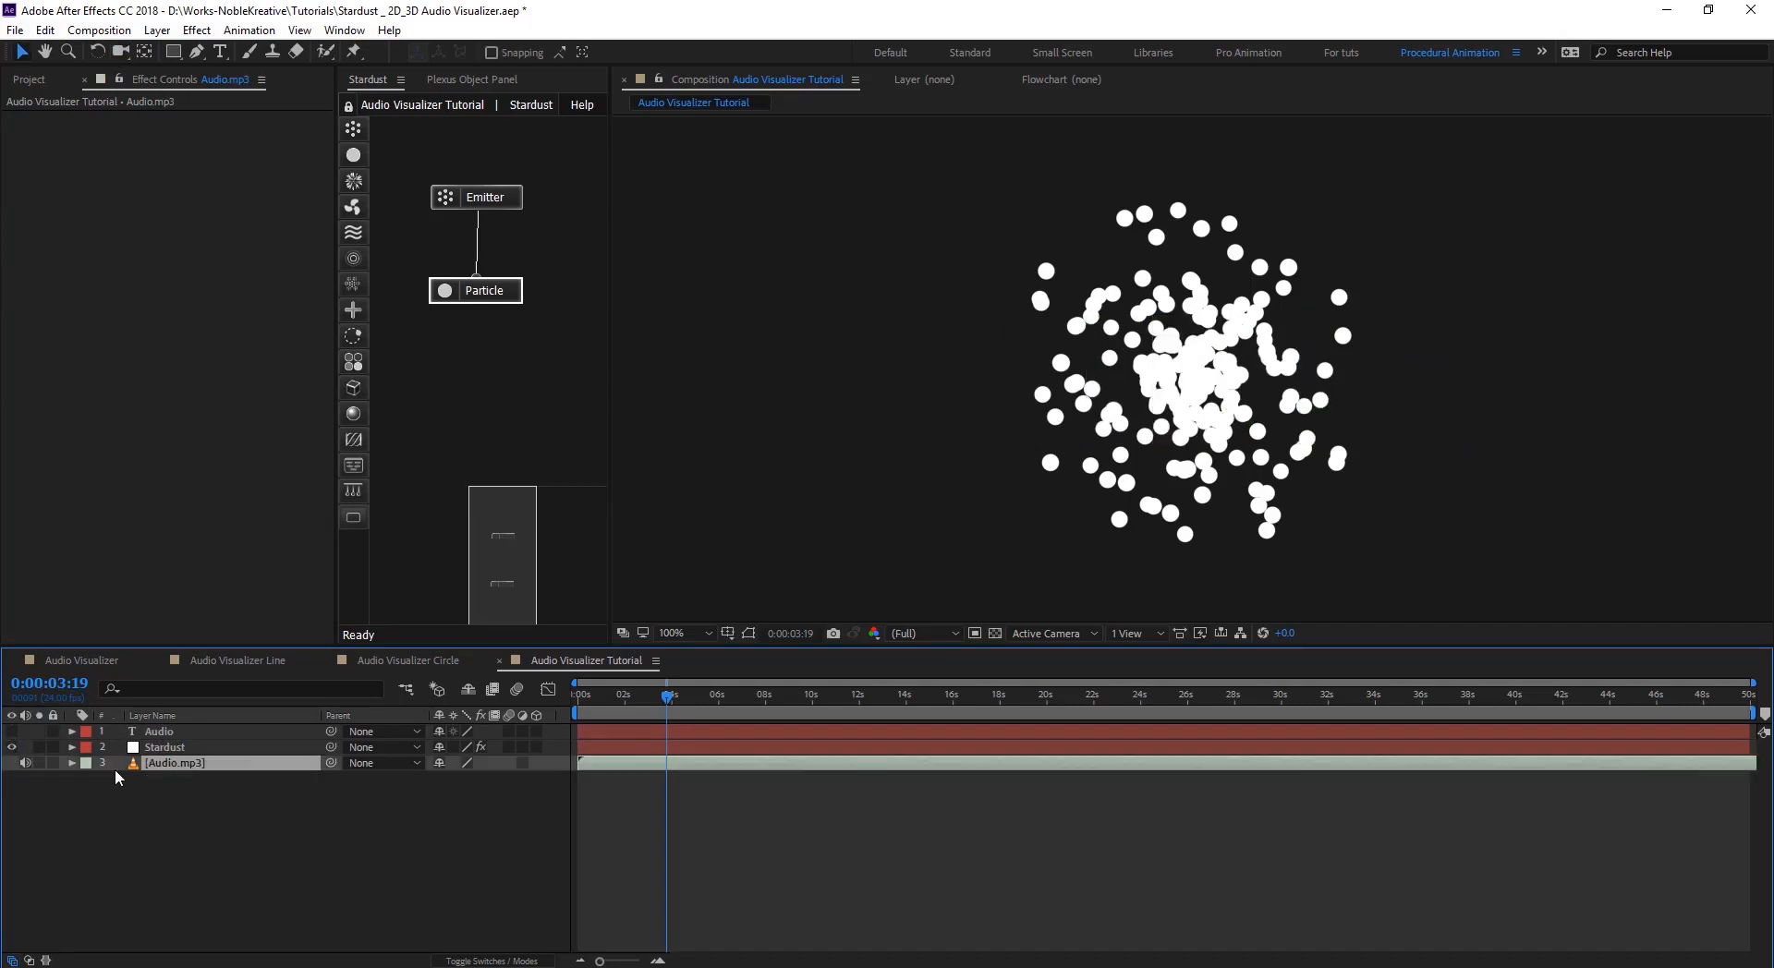
right_click(238, 768)
mouse_move(396, 490)
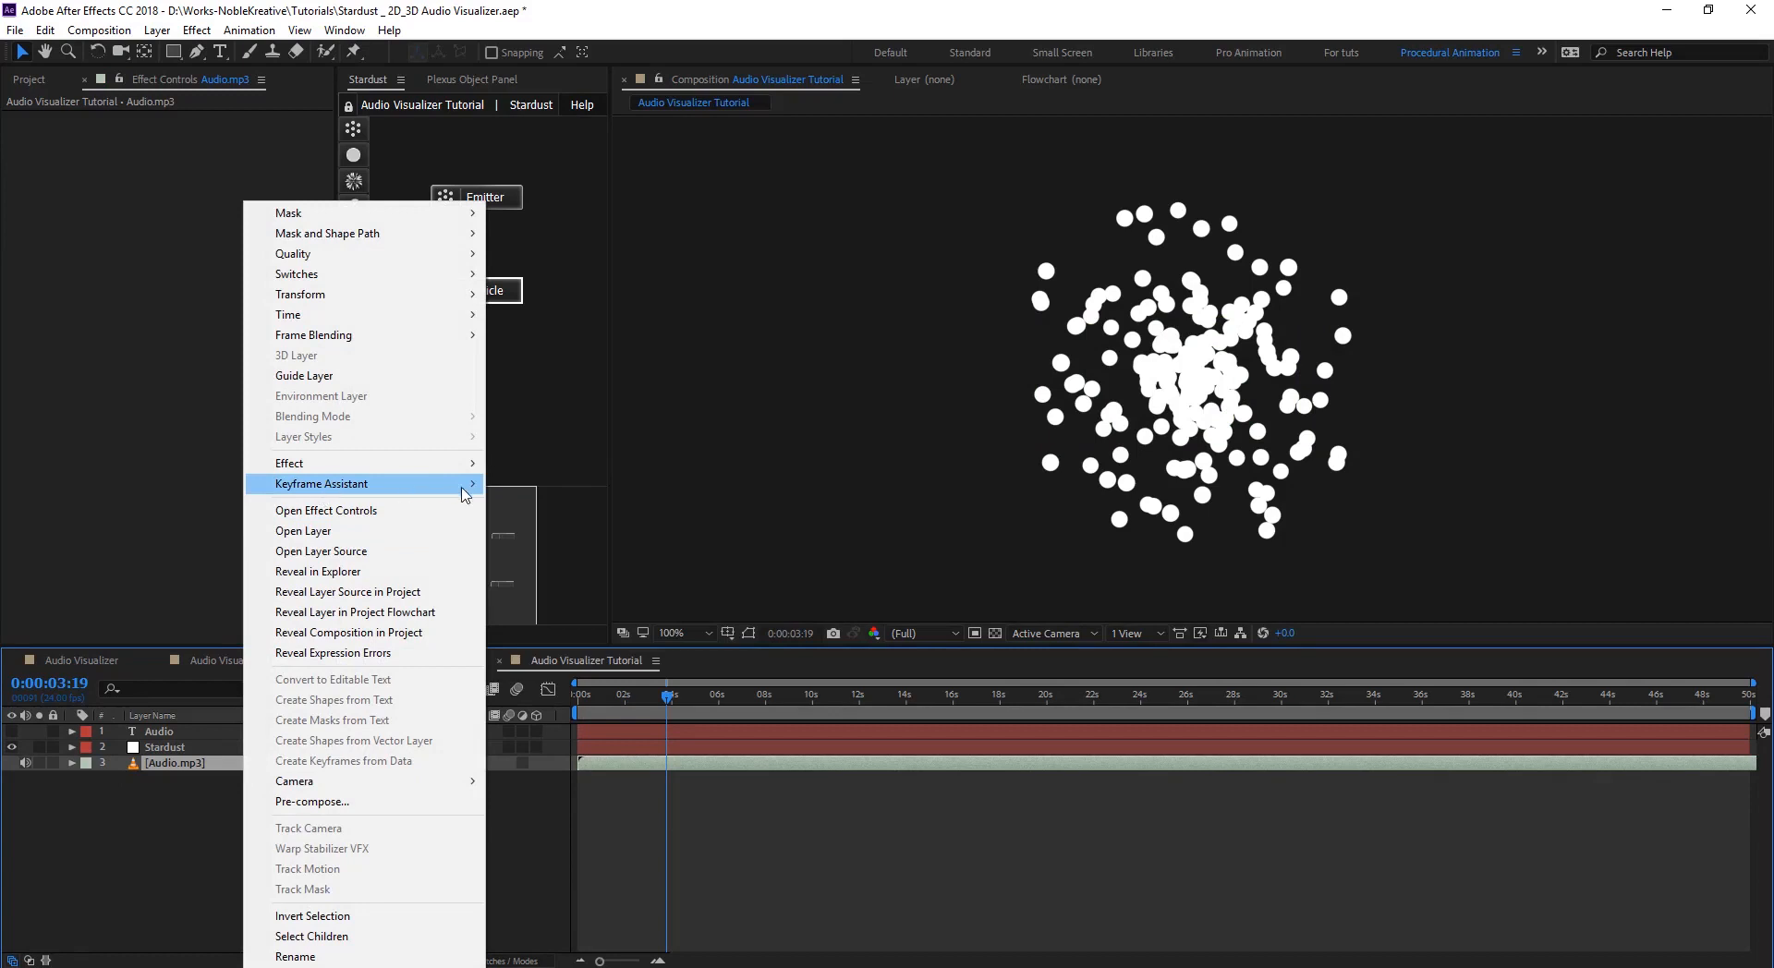
mouse_move(476, 485)
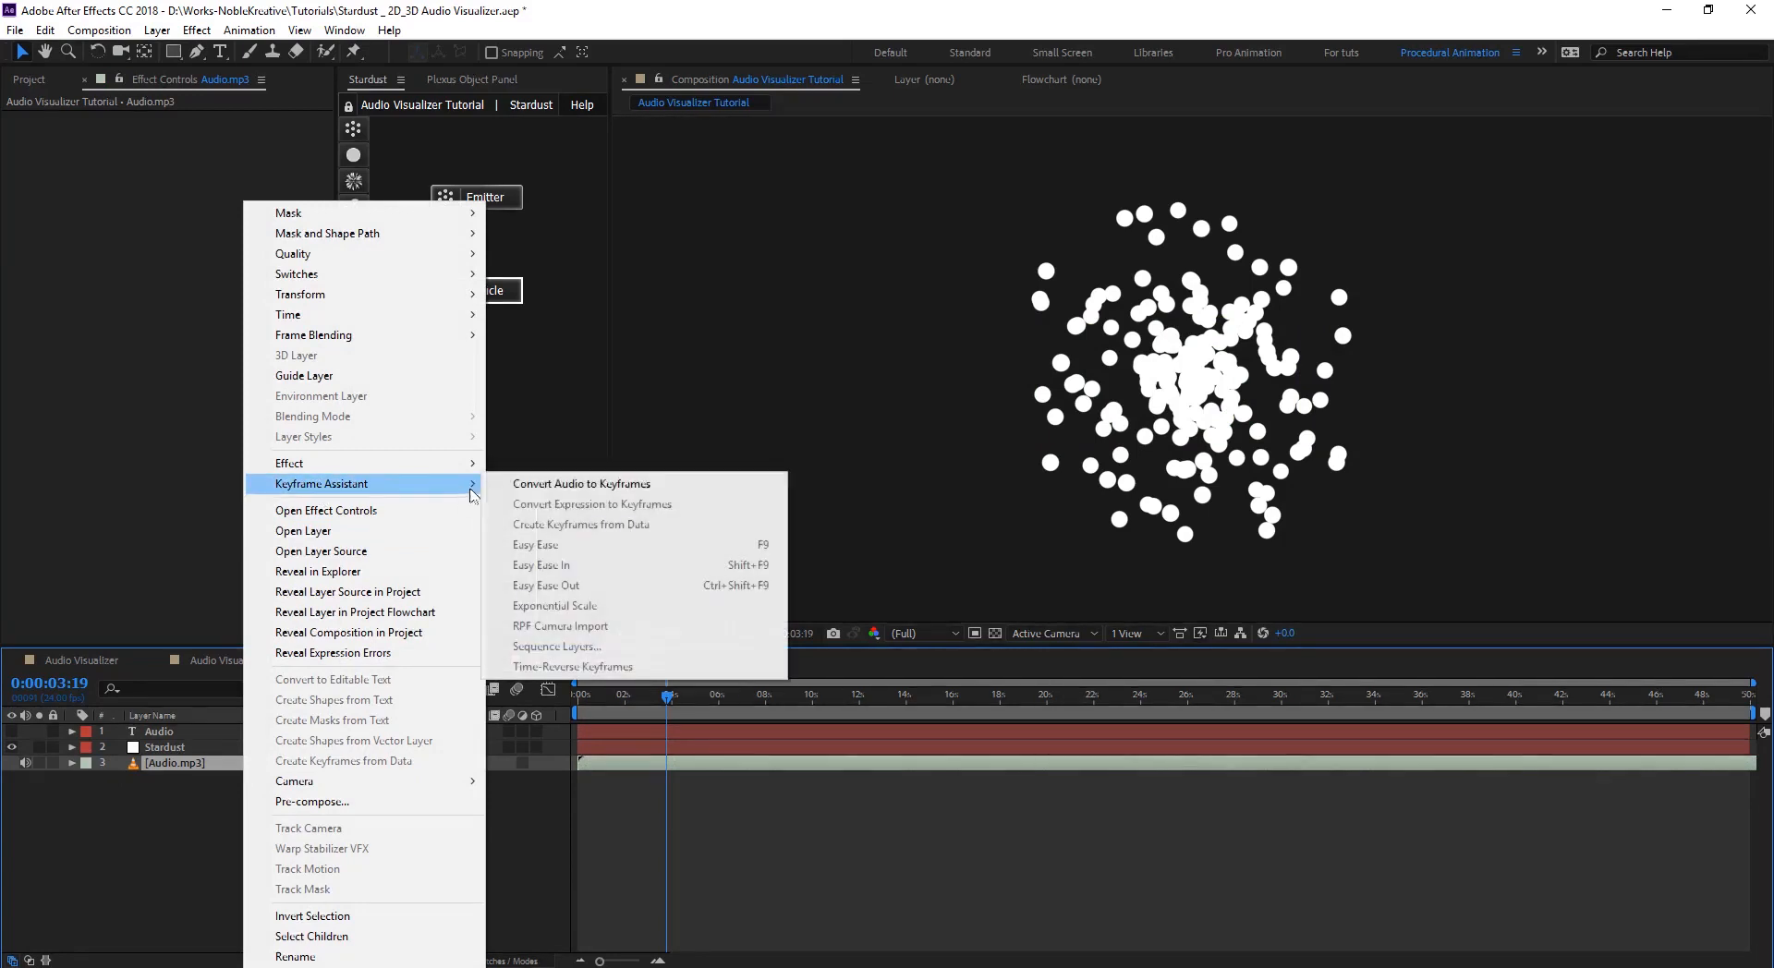
left_click(645, 486)
left_click(1042, 518)
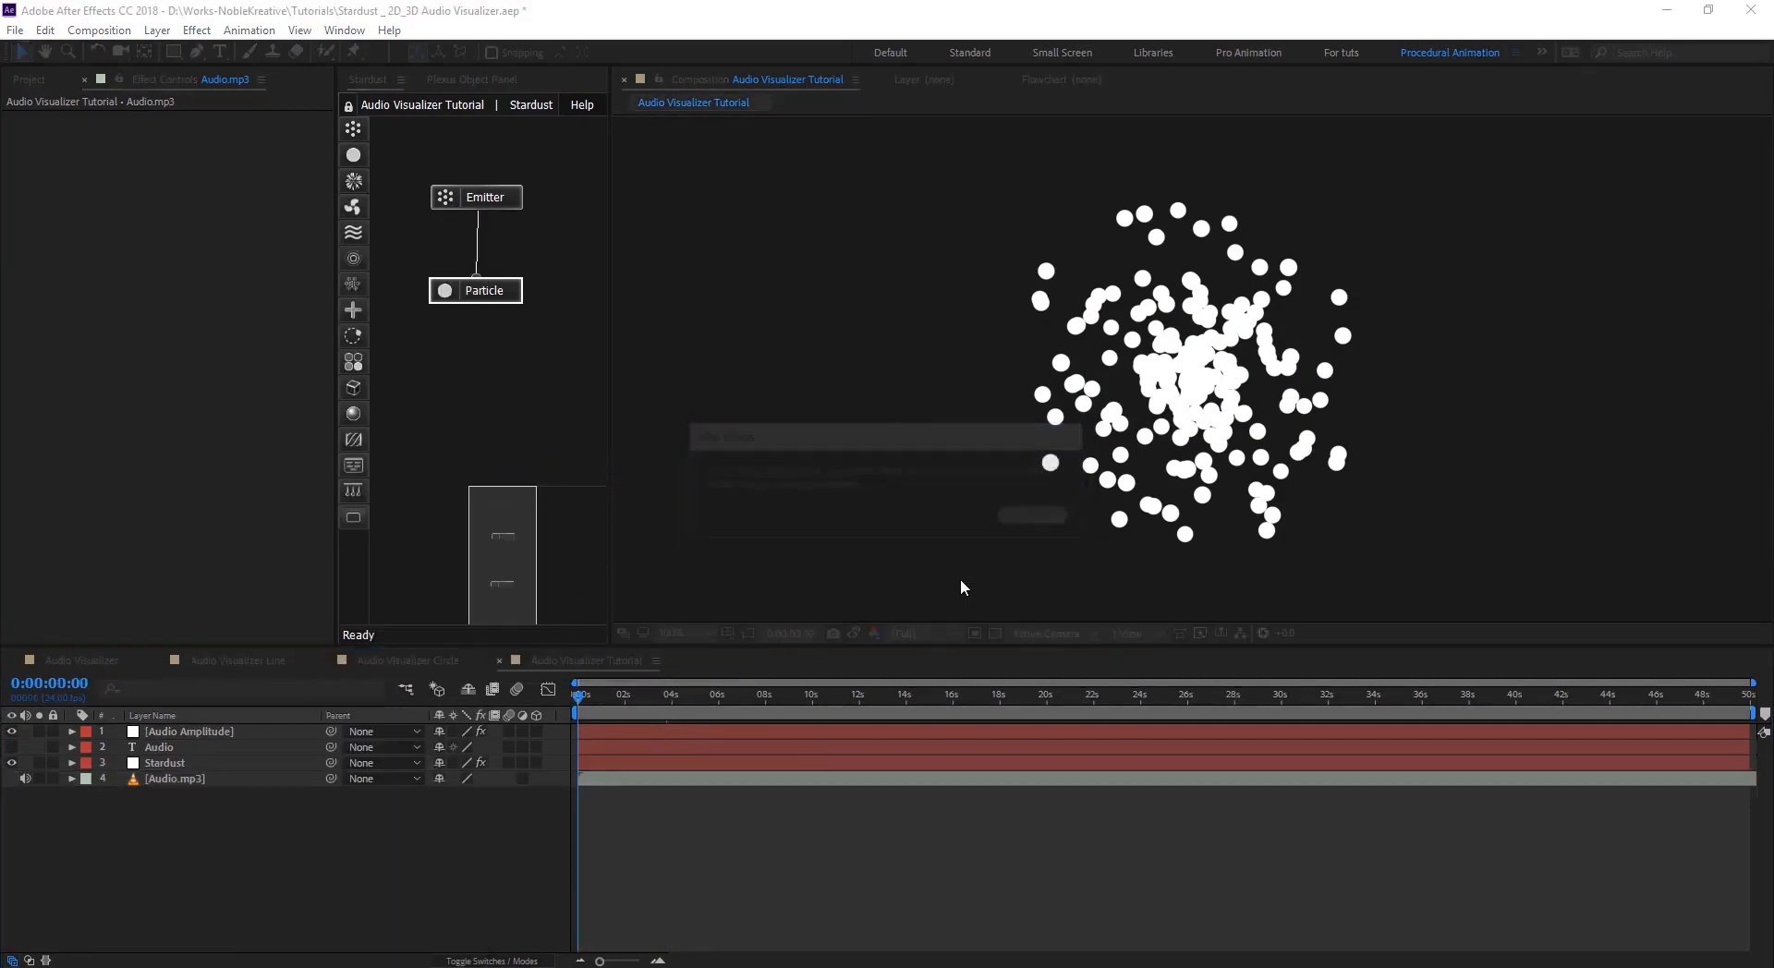
- Delete the Left Channel and Right Channel effects from the Audio Amplitude layer, keeping only Both Channels, and collapse the layer
left_click(215, 732)
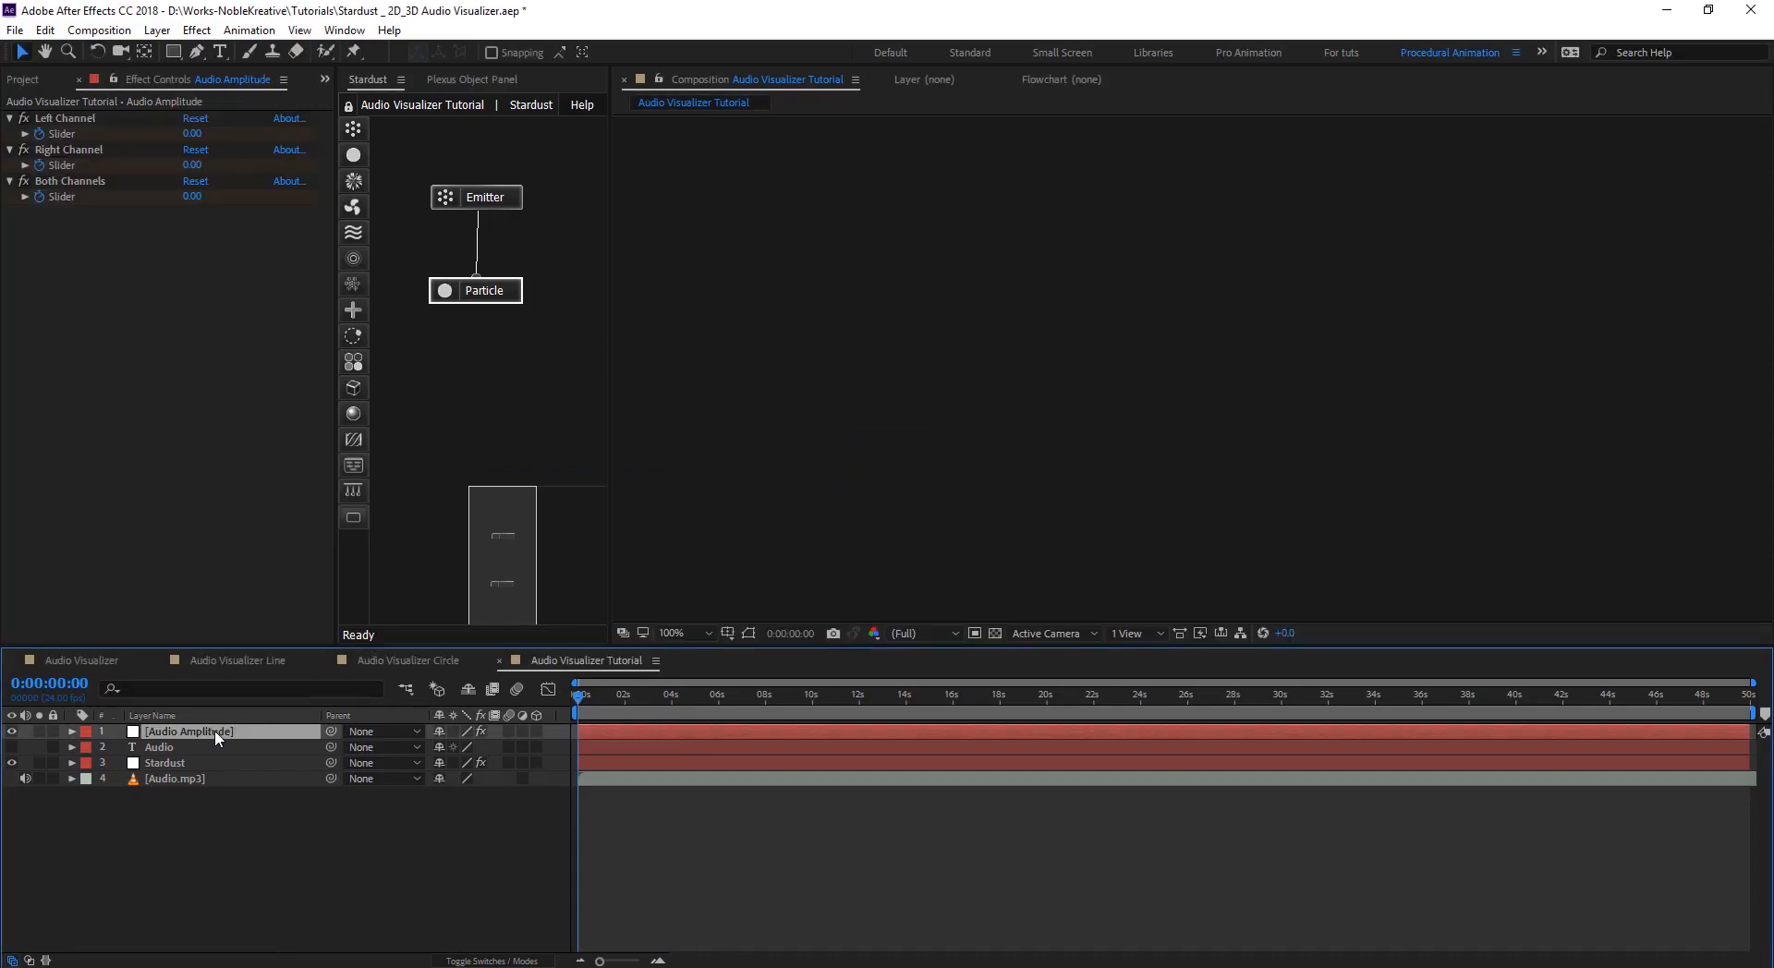
key("u")
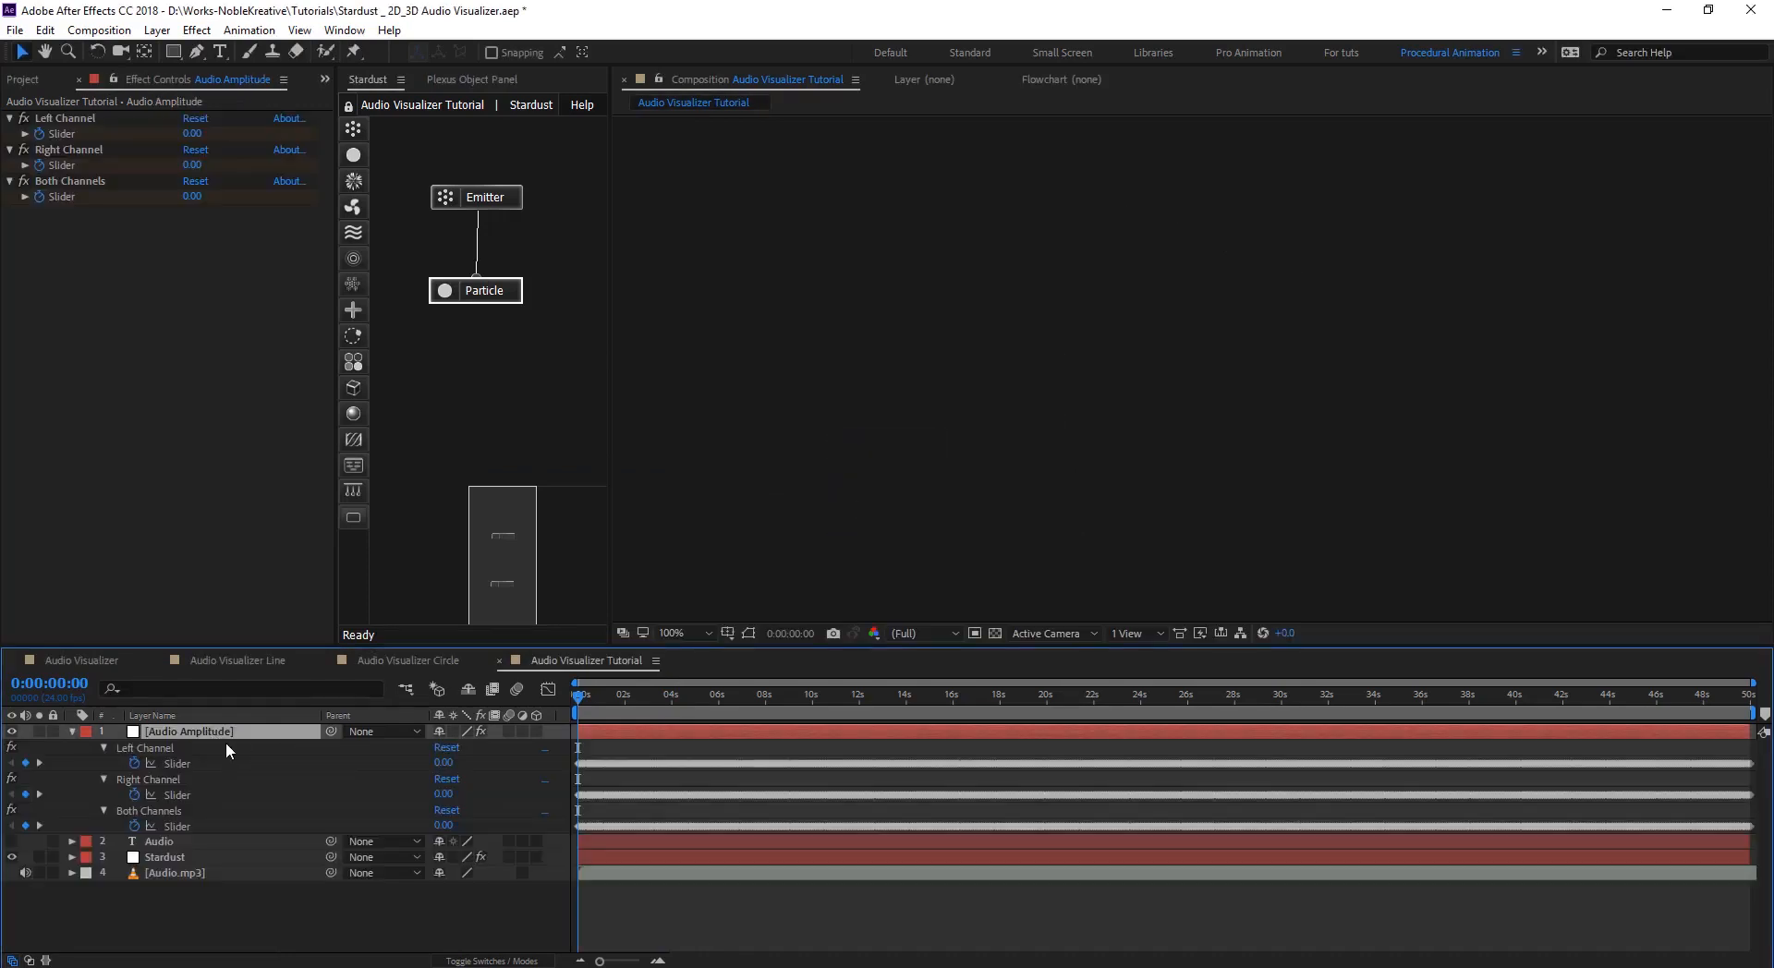
left_click(185, 767)
left_click(183, 797, "ctrl")
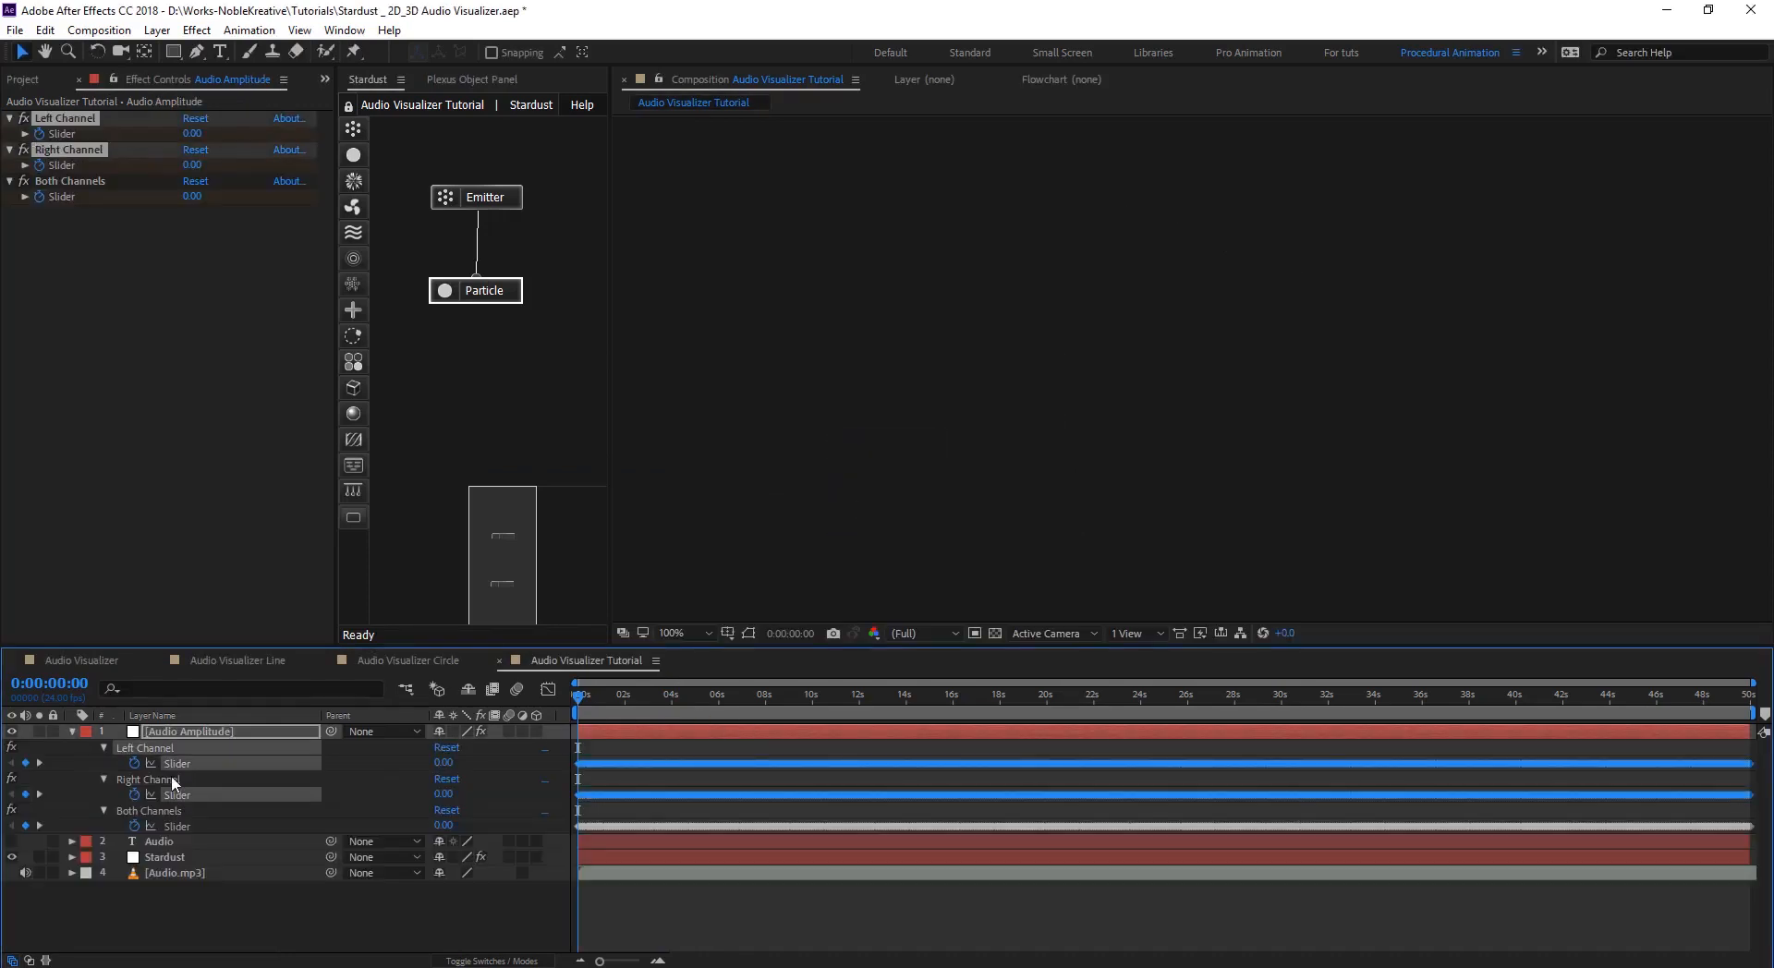
left_click(172, 778, "ctrl")
left_click(201, 798, "ctrl")
left_click(171, 776, "ctrl")
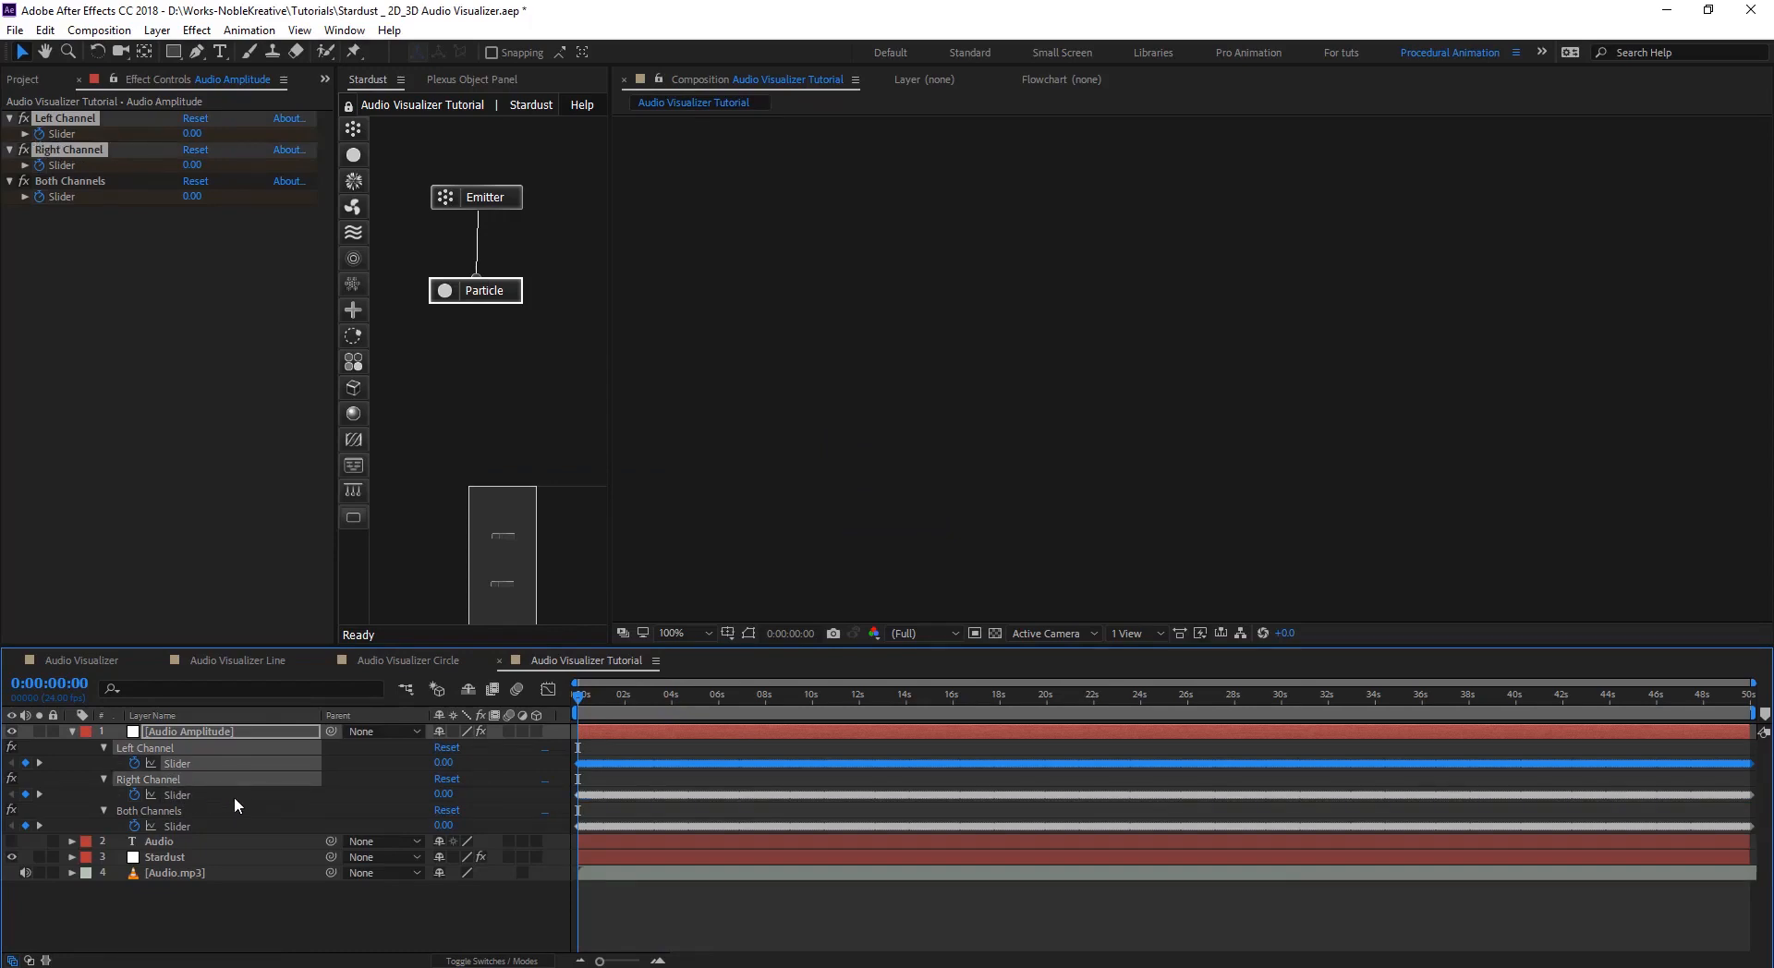
key("Delete")
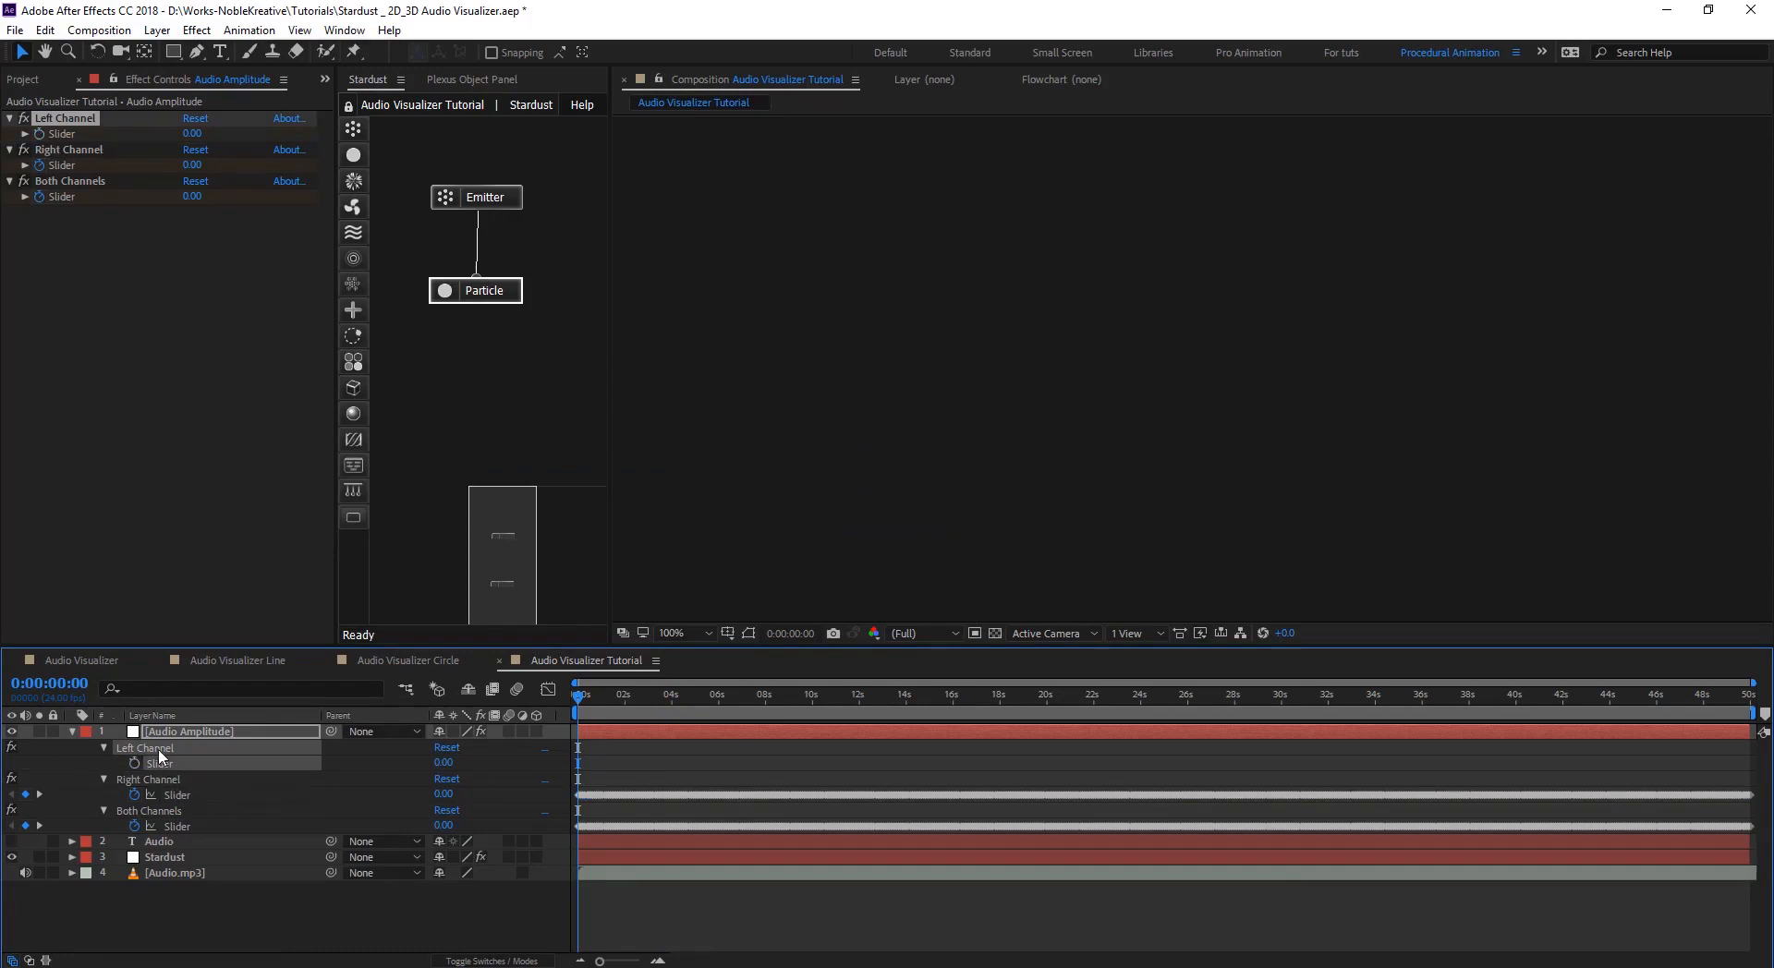
key("Delete")
left_click(169, 775)
key("Delete")
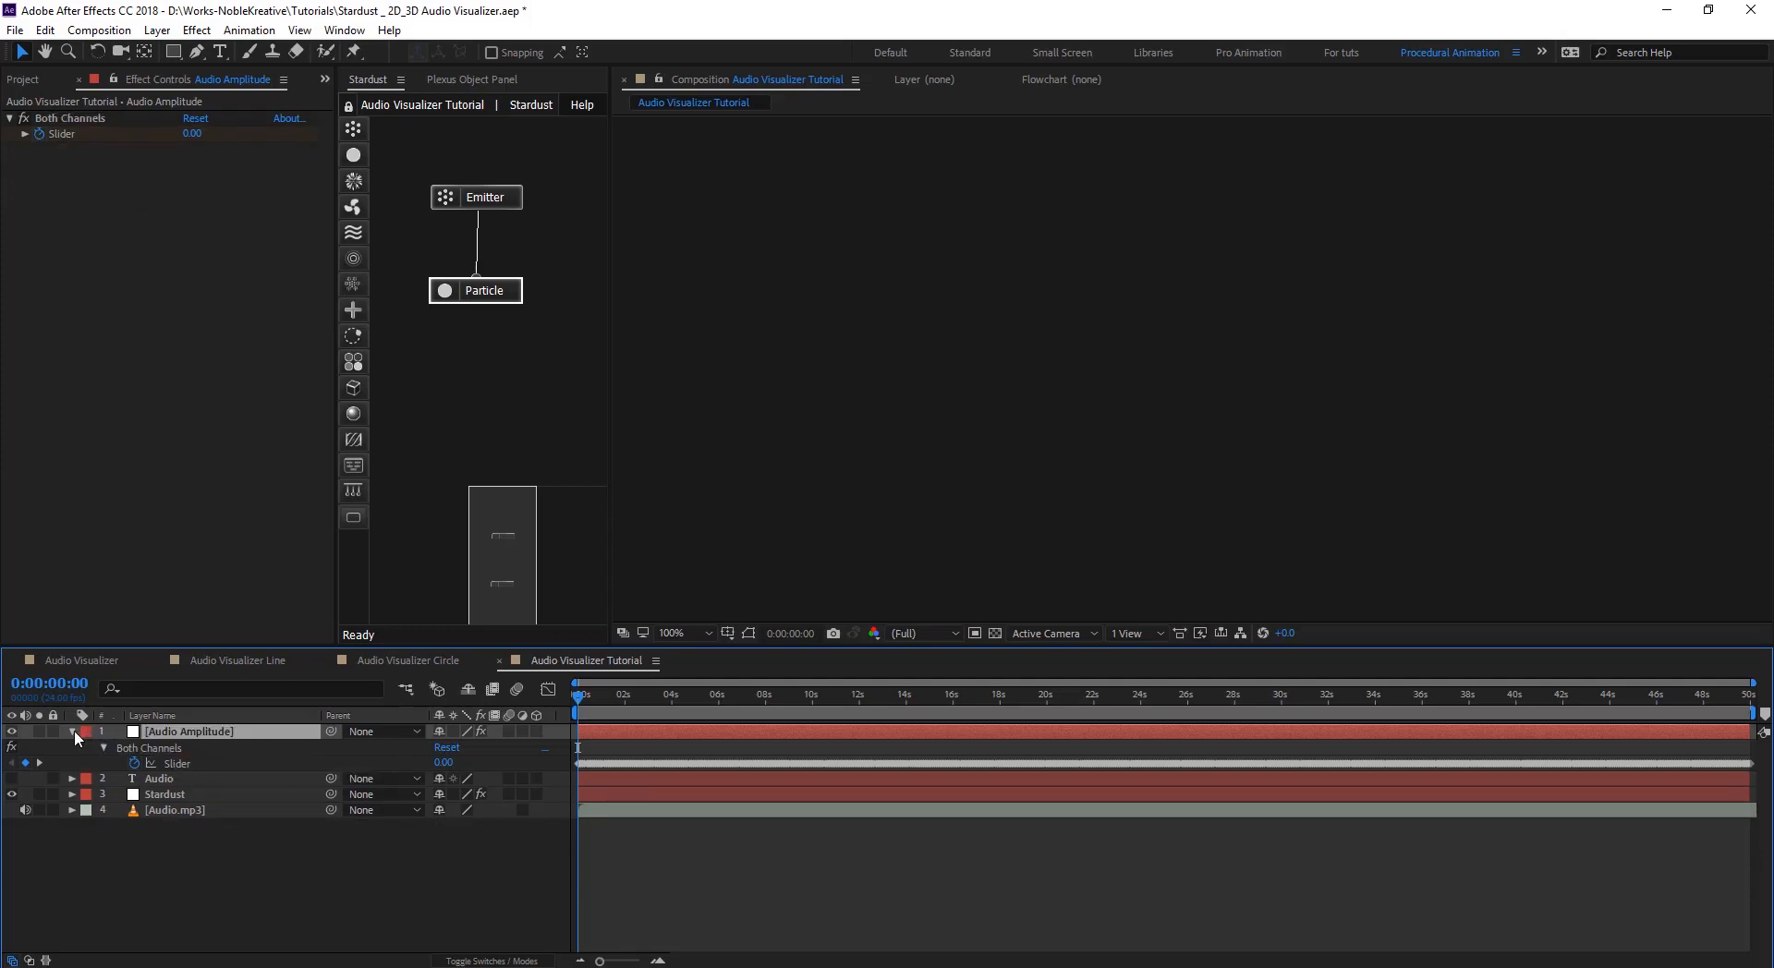
left_click(72, 731)
- Play a short preview of the composition from its start
left_click(184, 778)
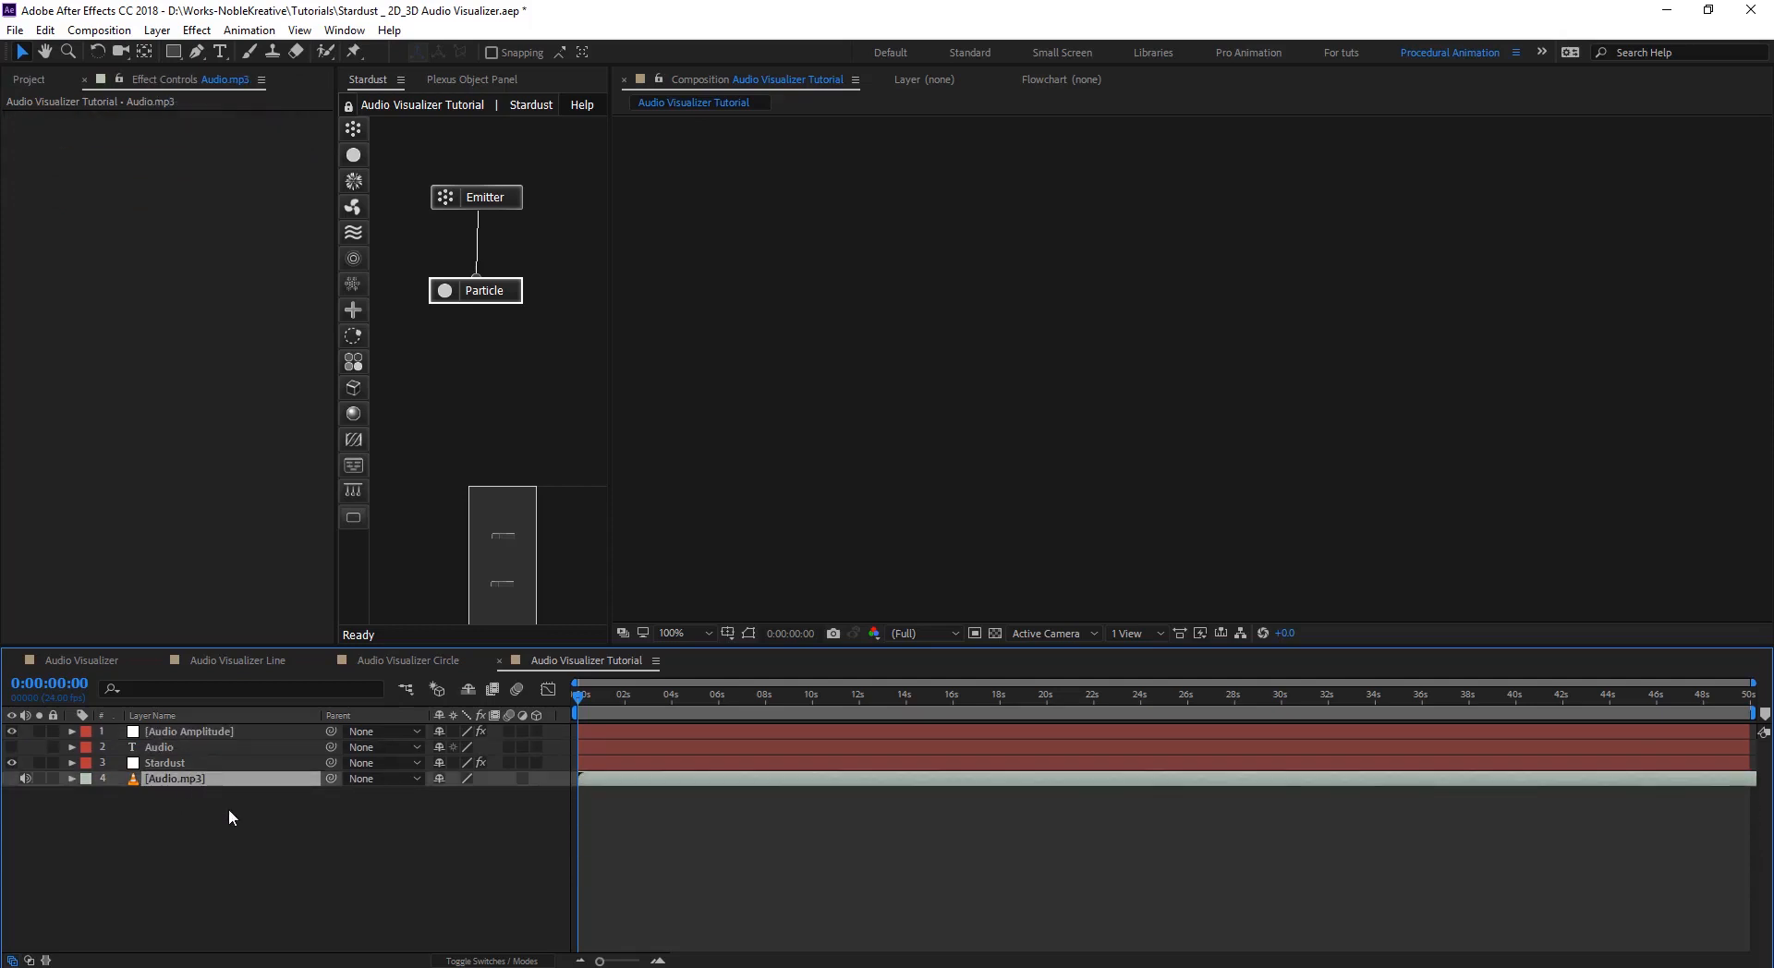
left_click(174, 818)
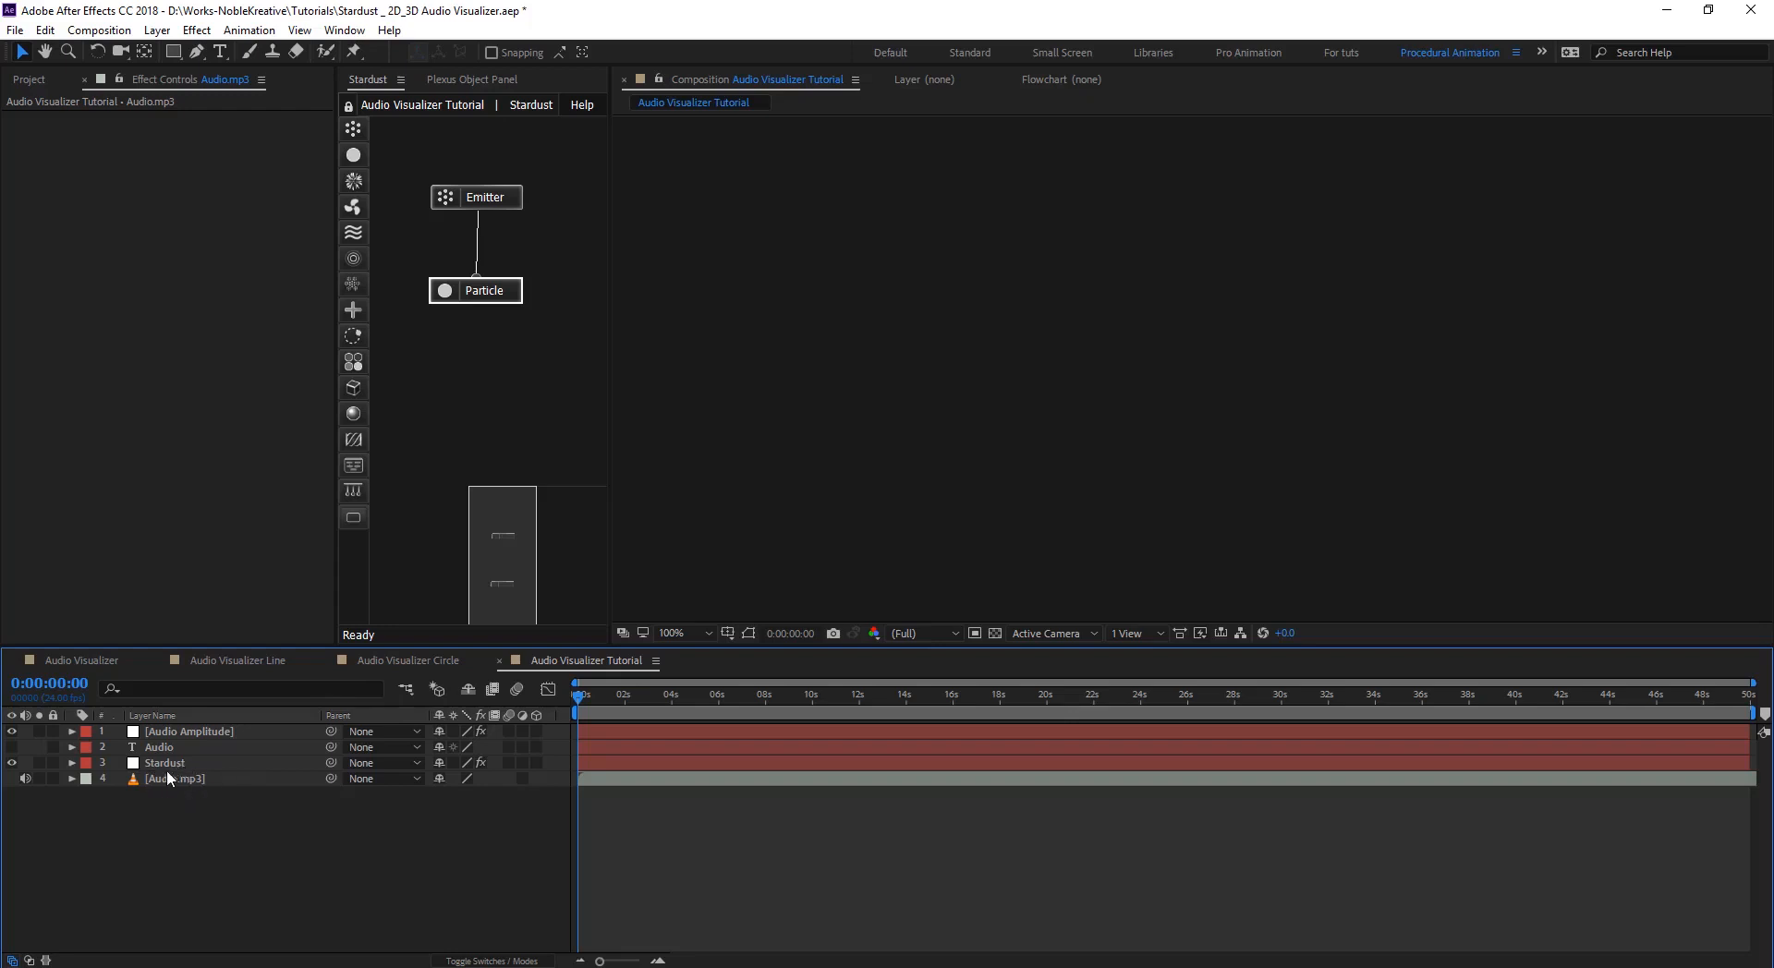
key("space")
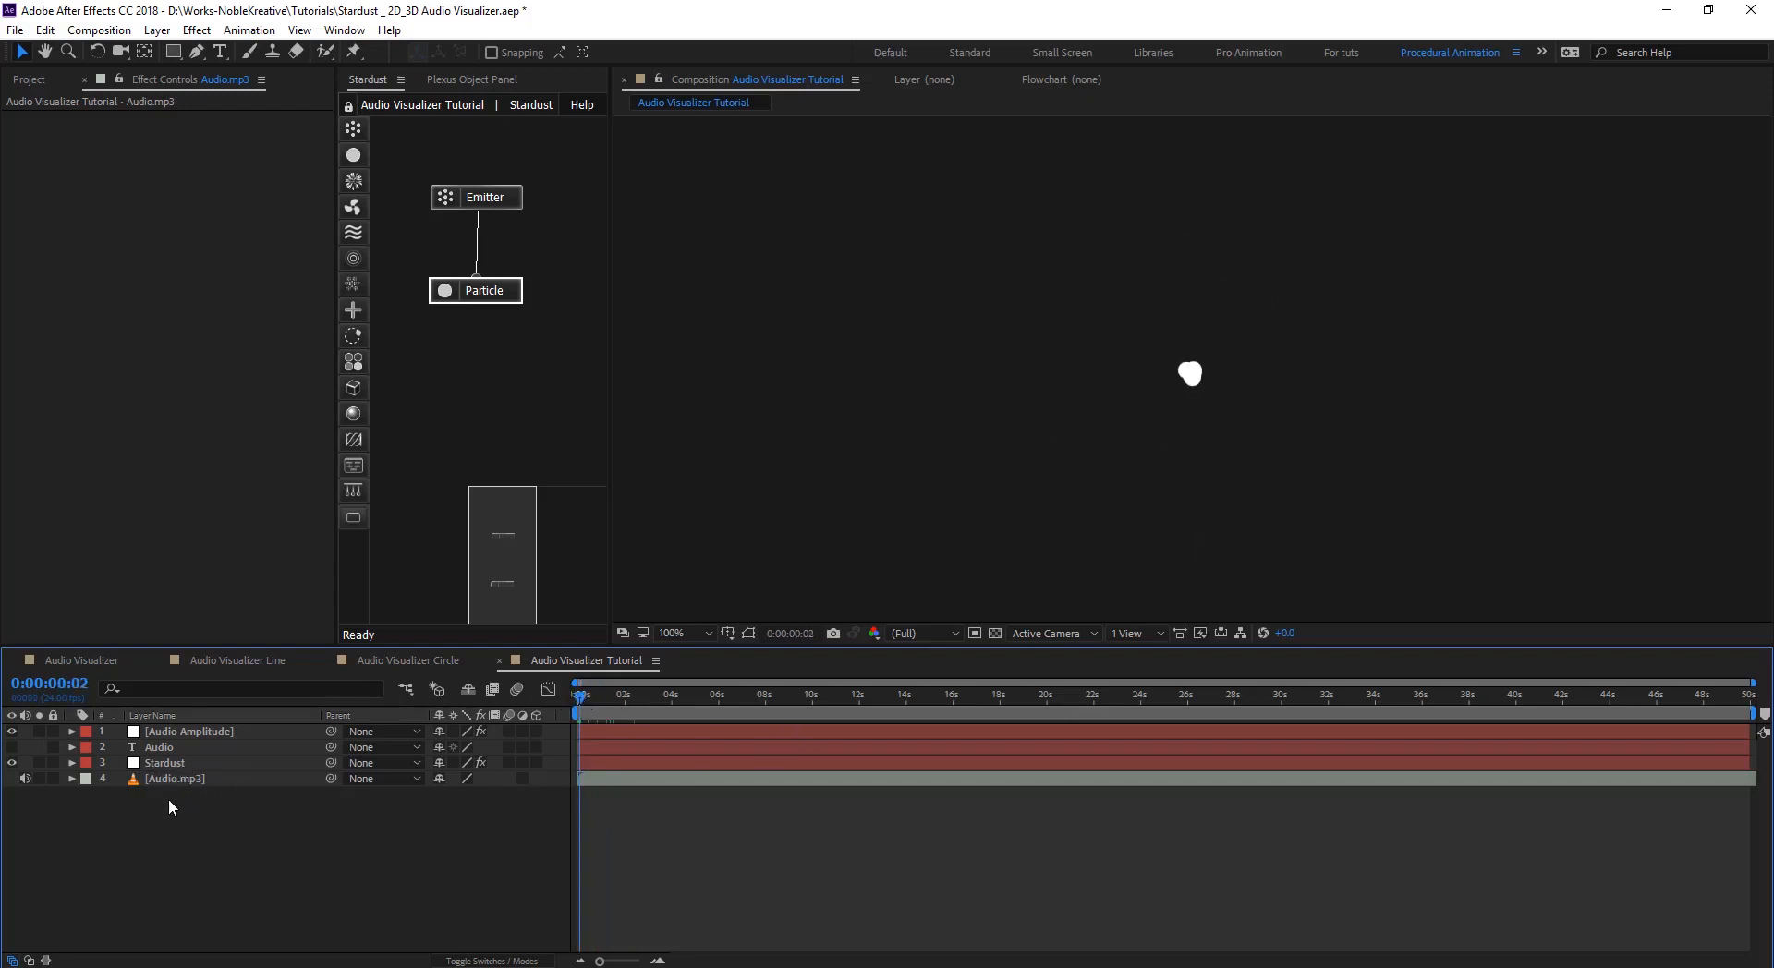
- Set the Stardust emitter's type to Text / Mask with the Audio text layer as its layer, and check the particles at 0:00:01:03
left_click(153, 765)
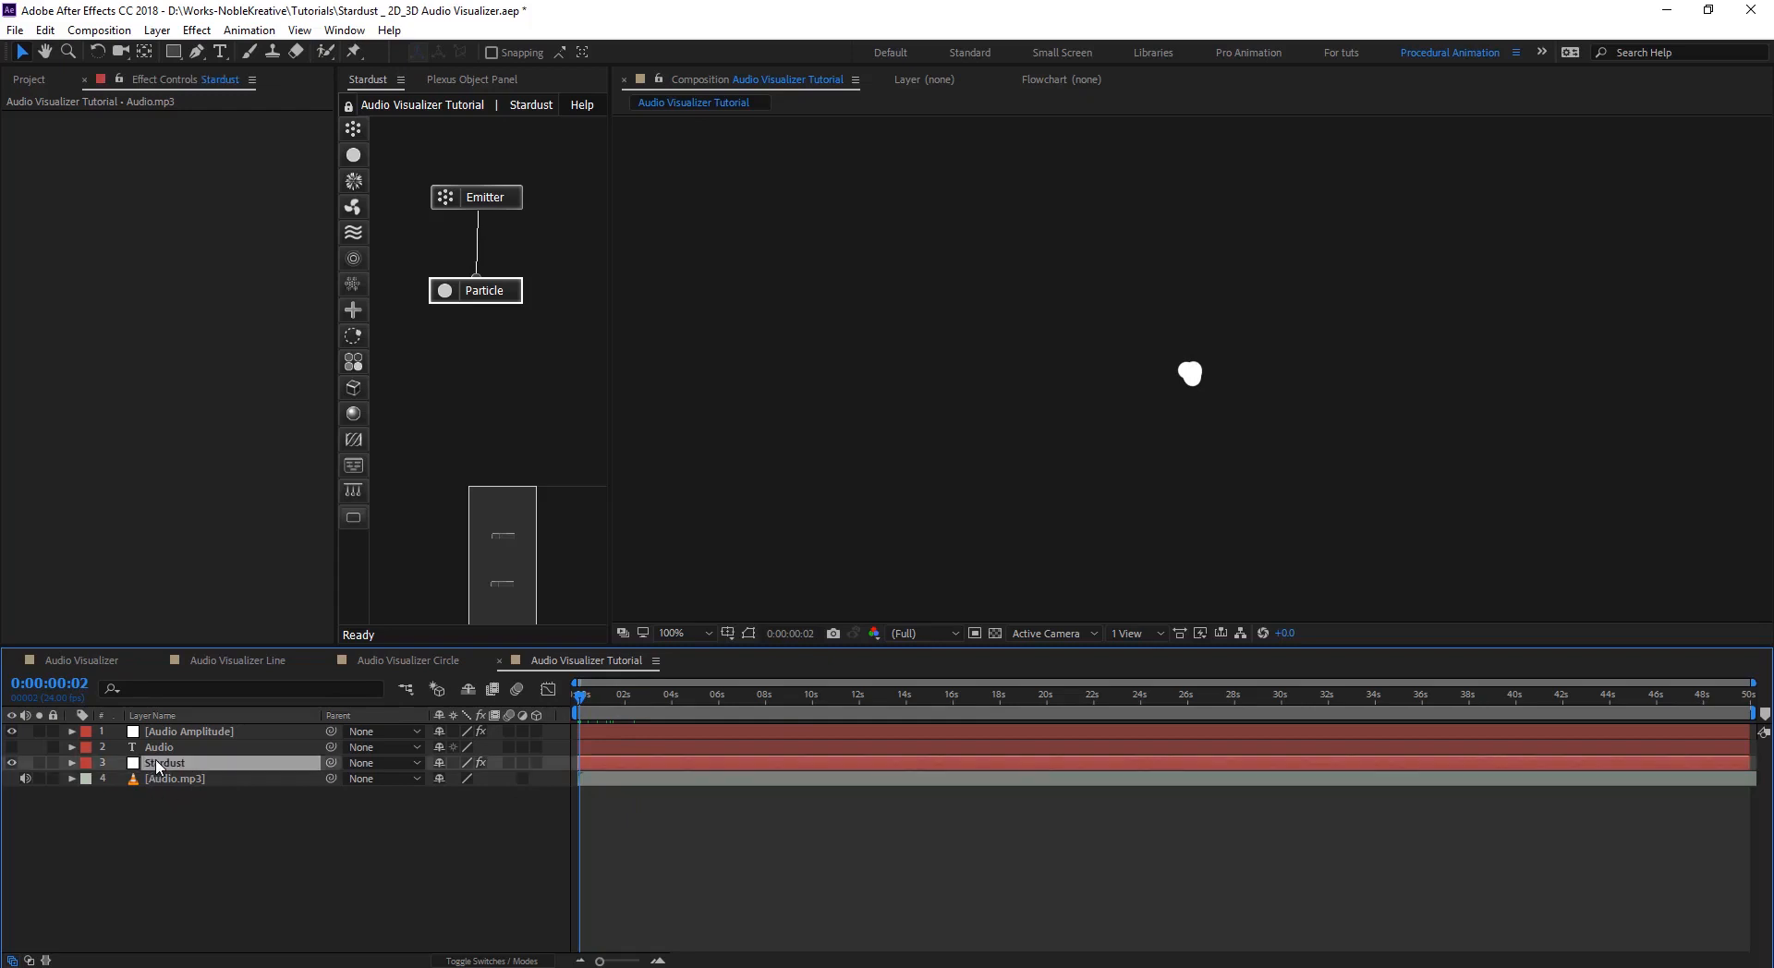
left_click(495, 199)
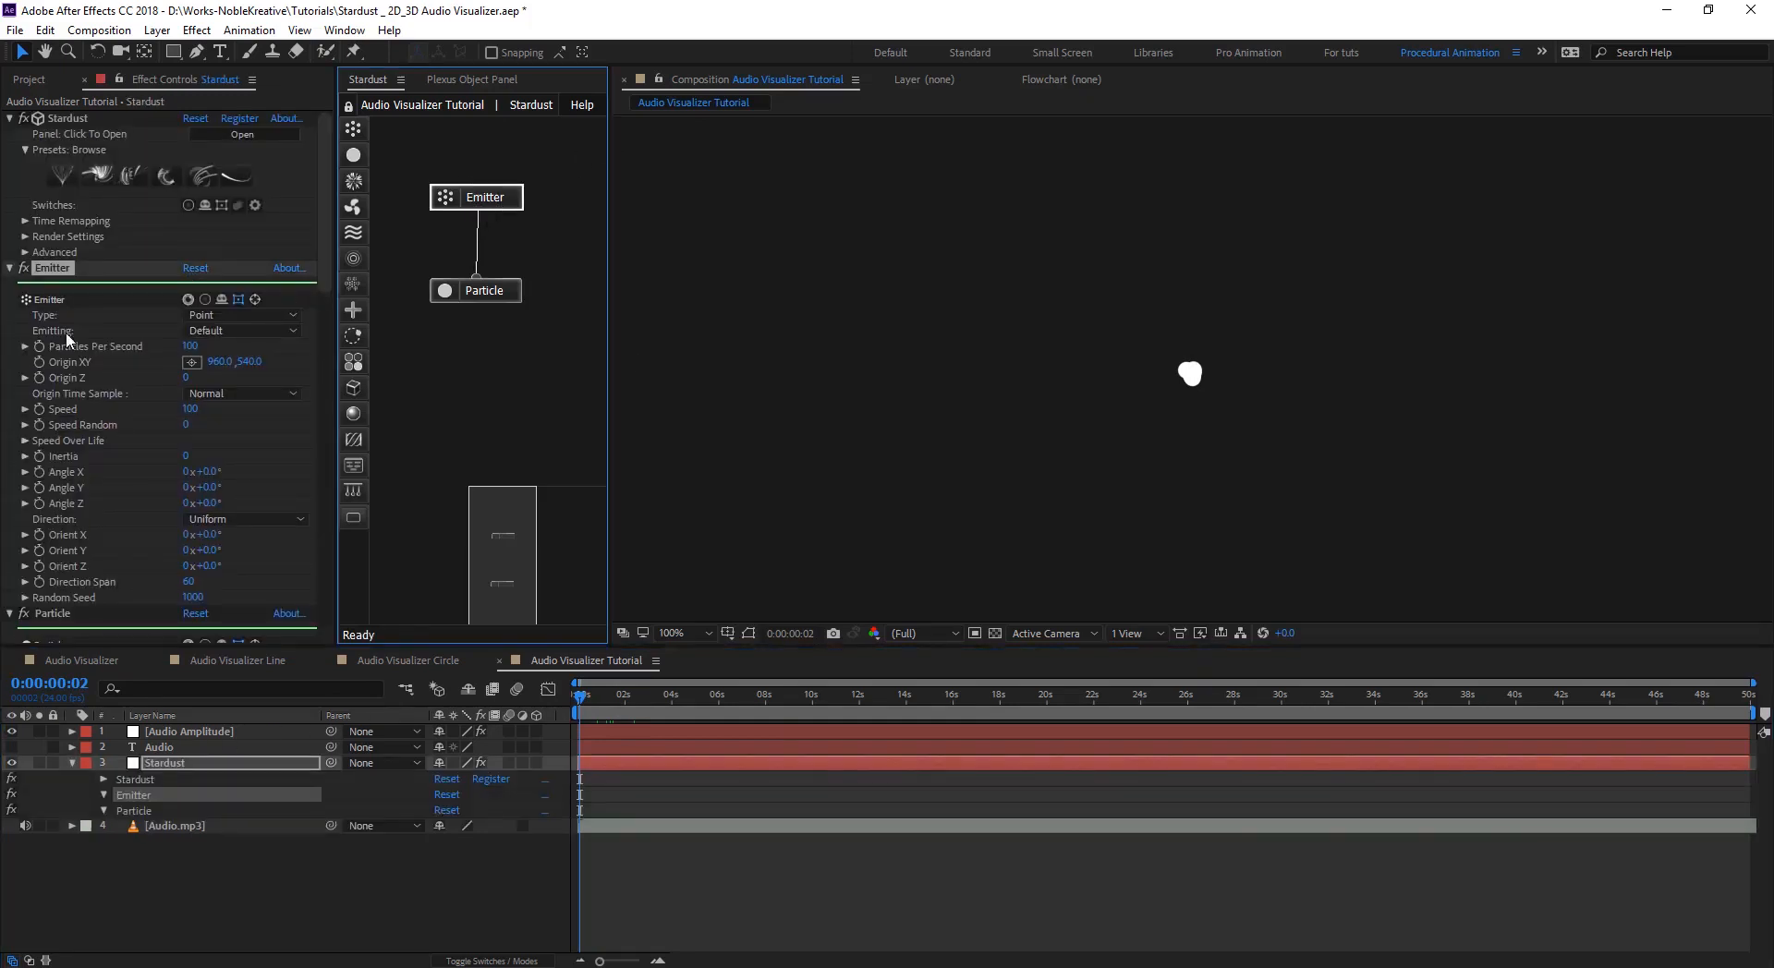
left_click(236, 317)
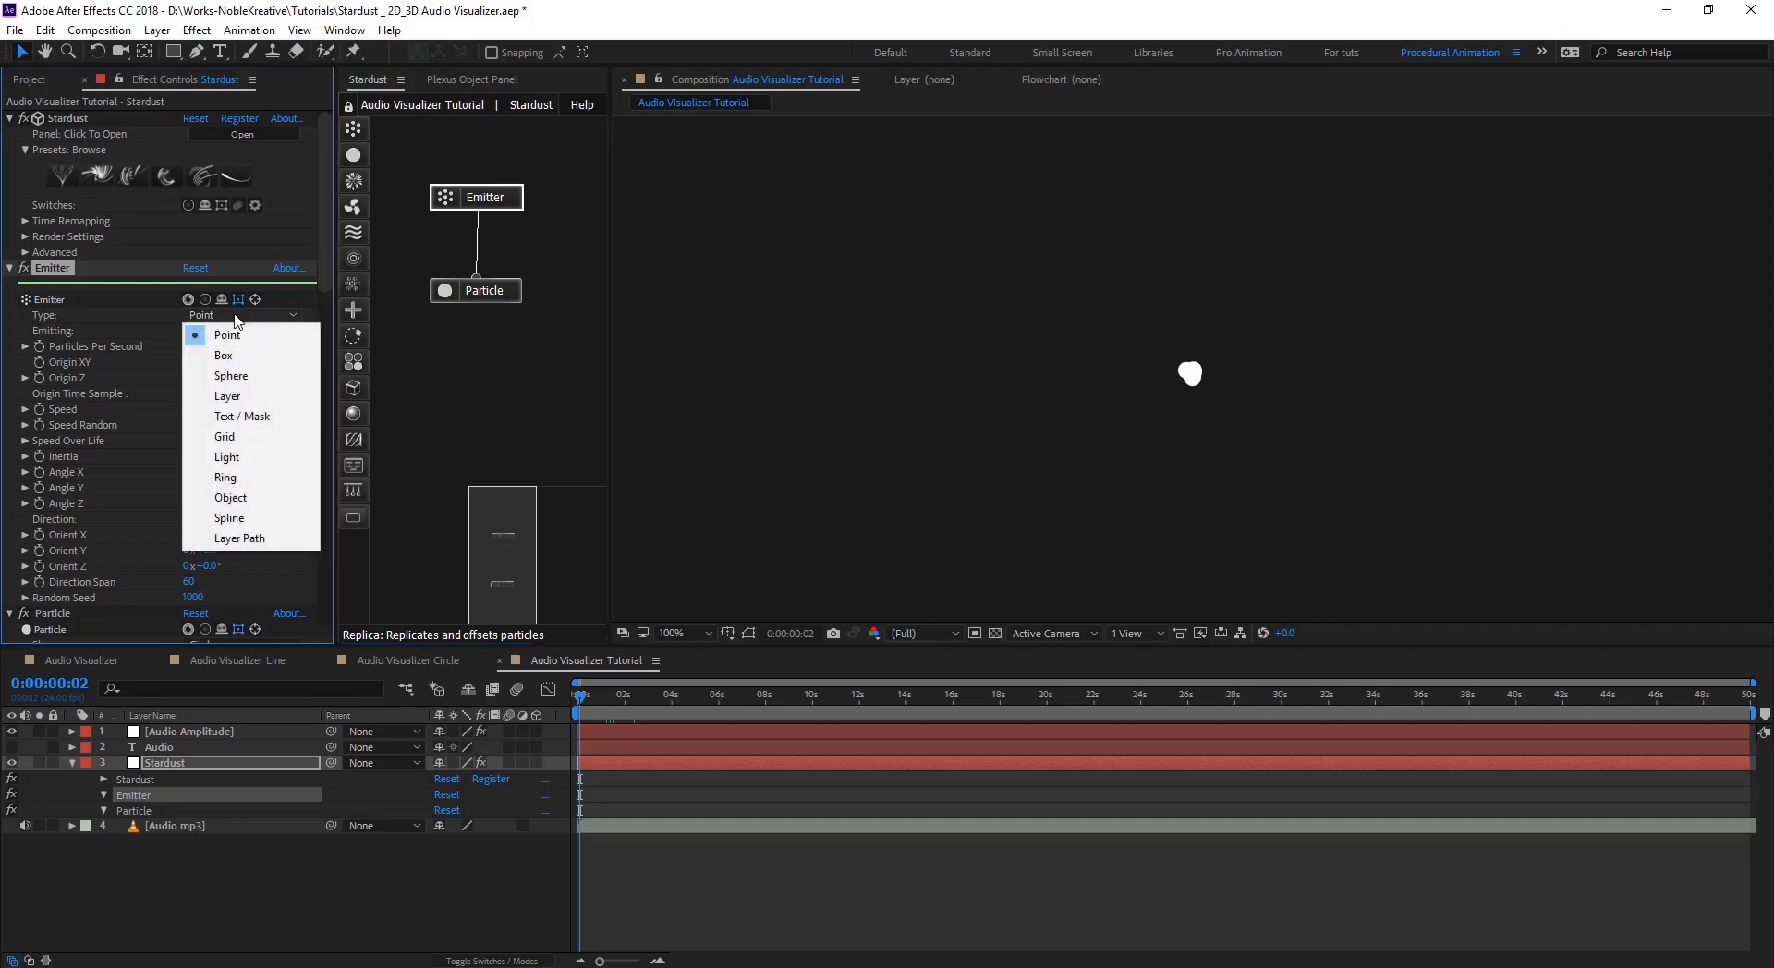
left_click(274, 425)
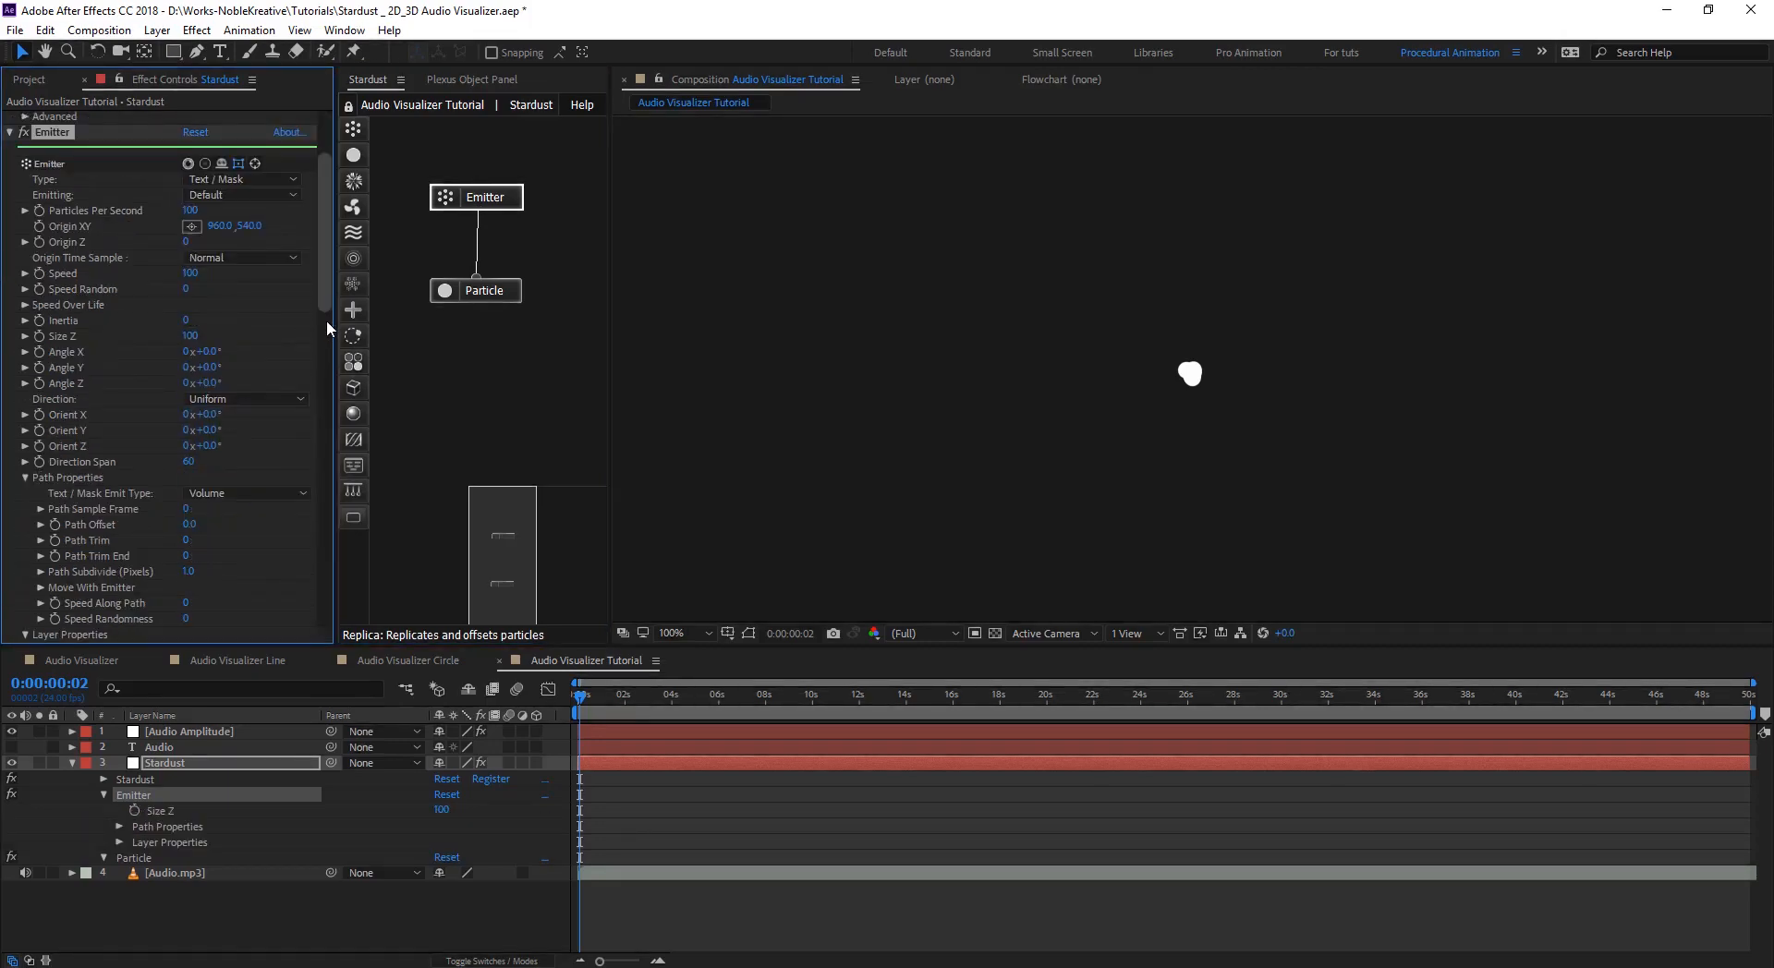
scroll(324, 333, "down", 5)
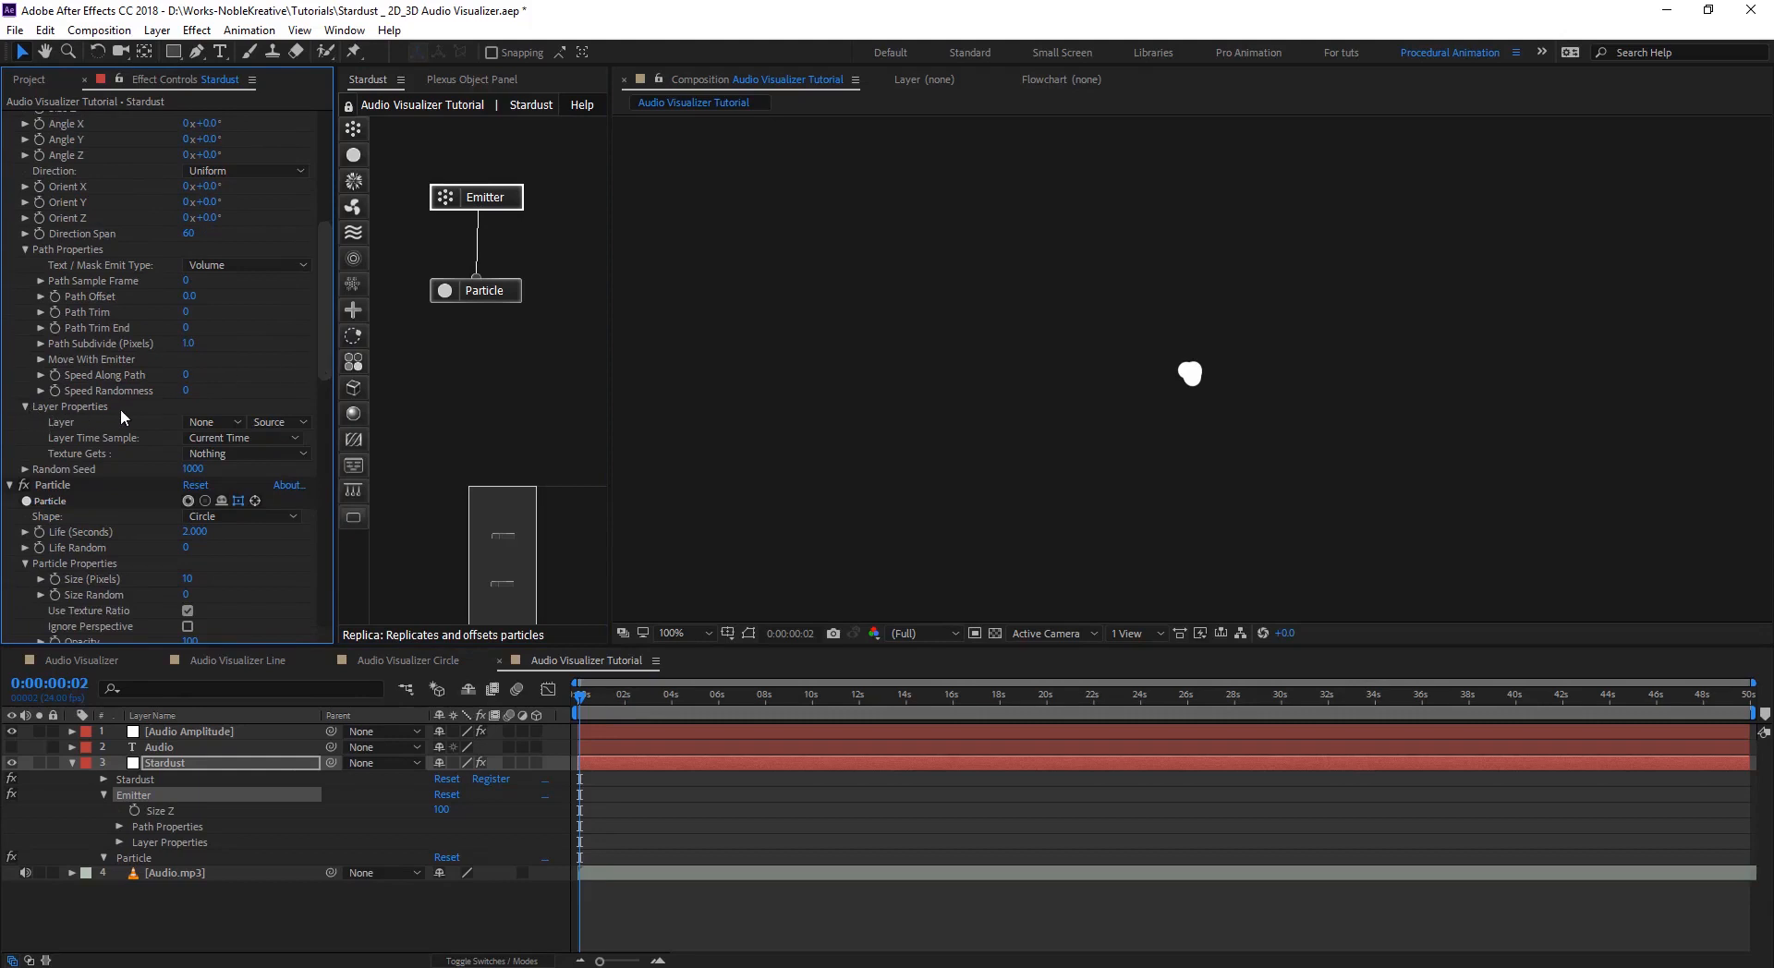
left_click(218, 423)
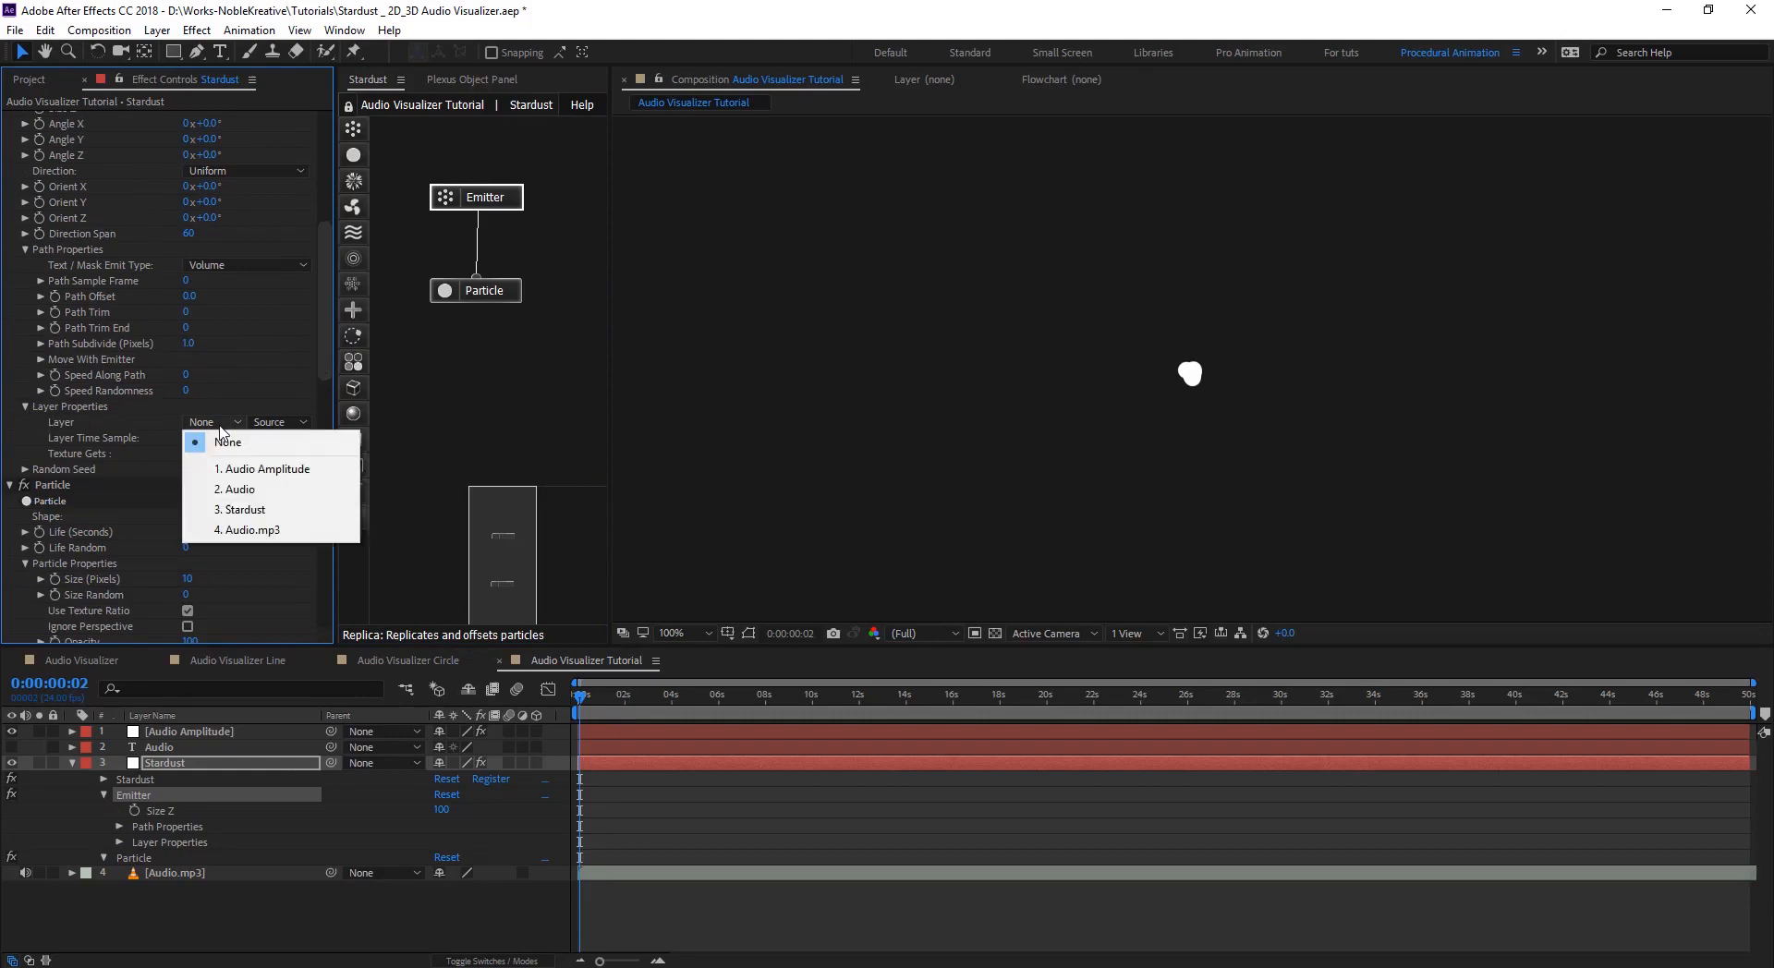
left_click(258, 499)
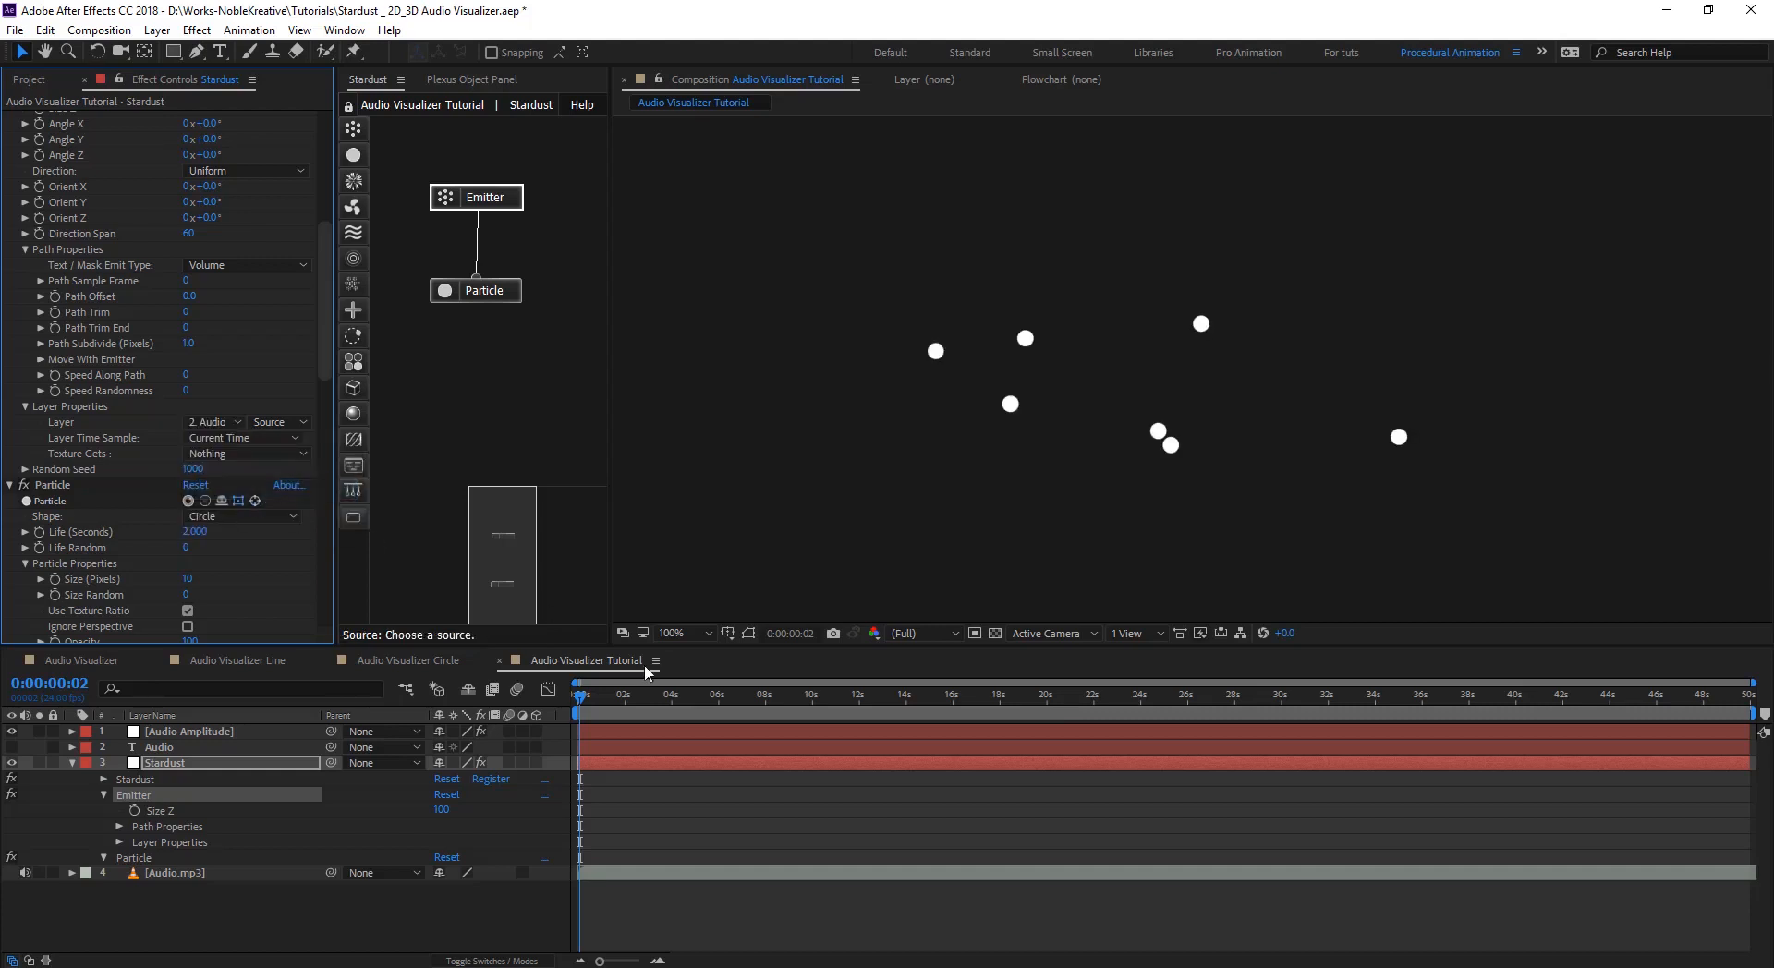
left_click(602, 700)
left_click_drag(602, 700, 605, 698)
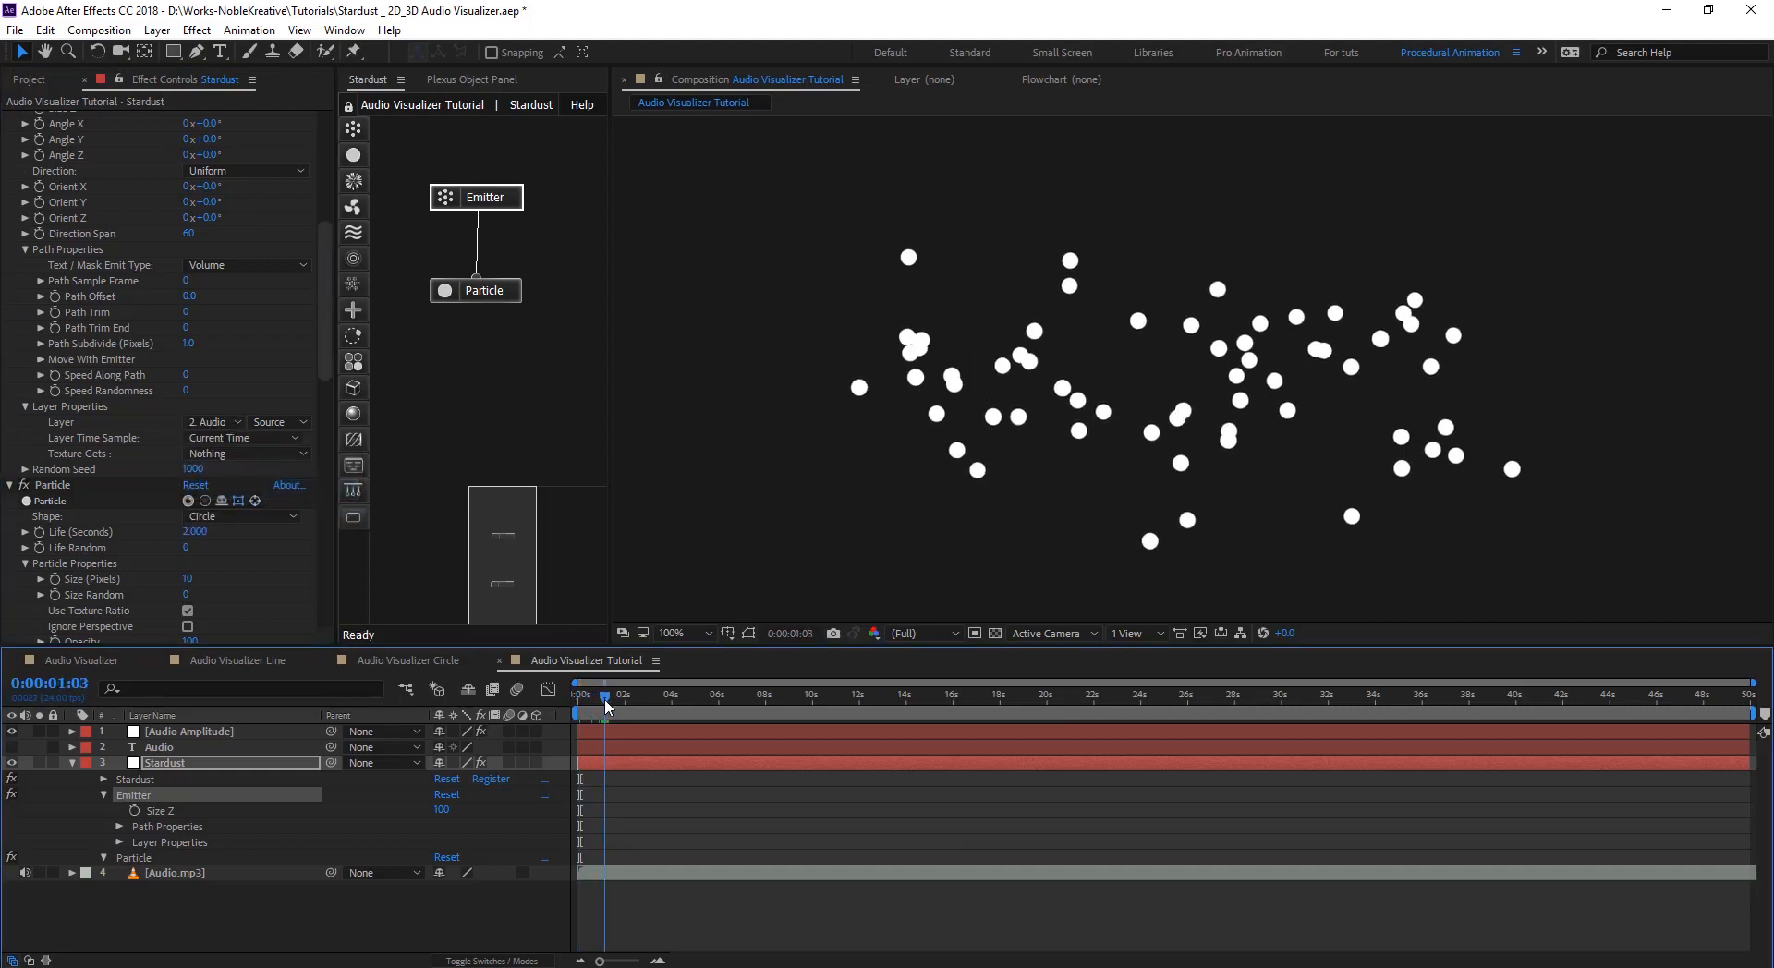
- Set the emitter's Speed and Size Z to 0 and check the particles at 0:00:01:11
left_click_drag(322, 340, 329, 272)
left_click(198, 274)
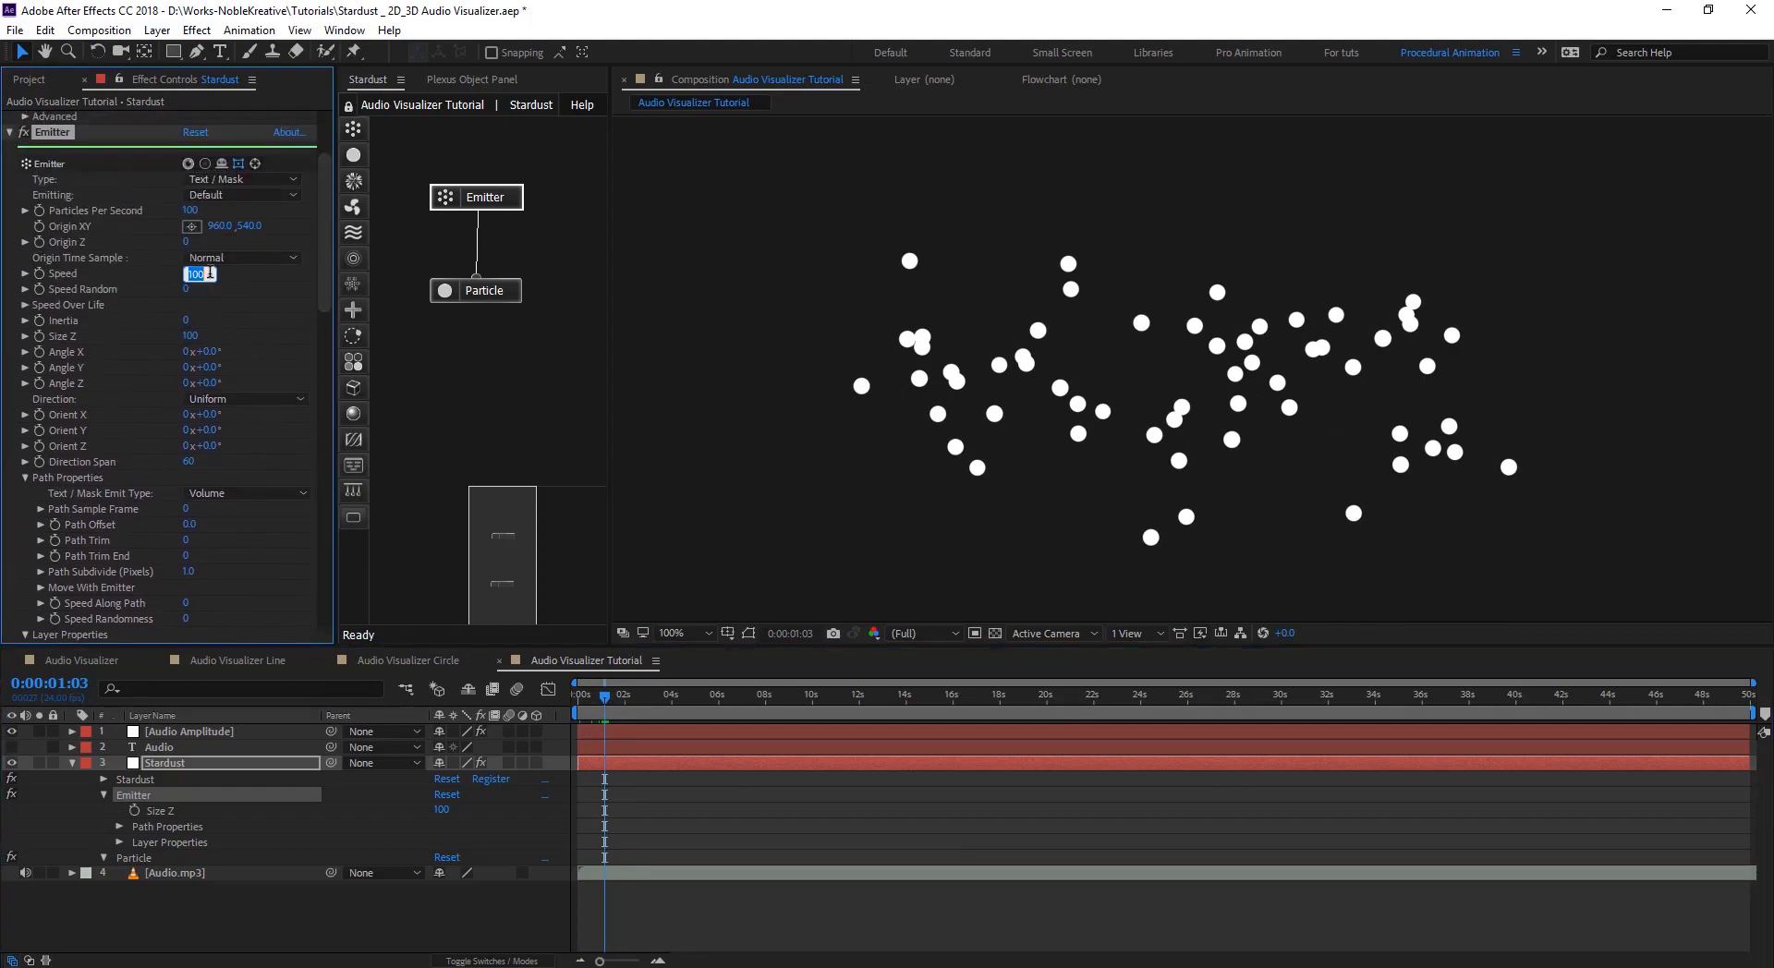
type("0")
key("Return")
left_click(189, 335)
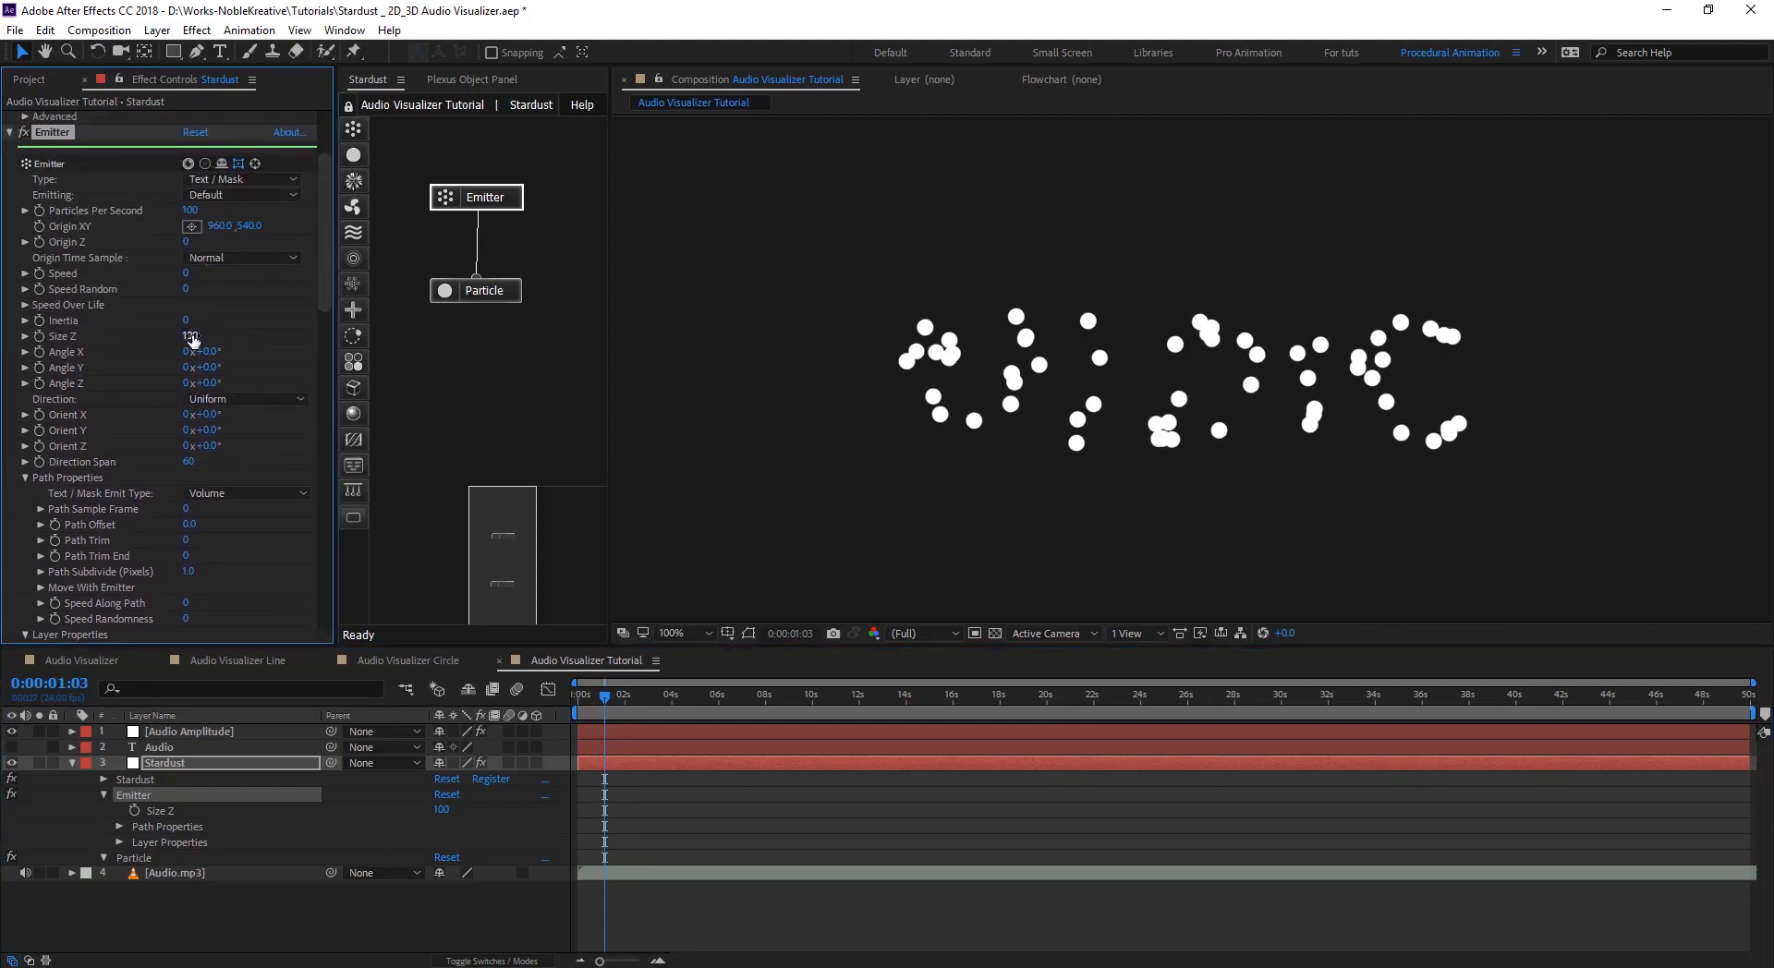
type("0")
key("Return")
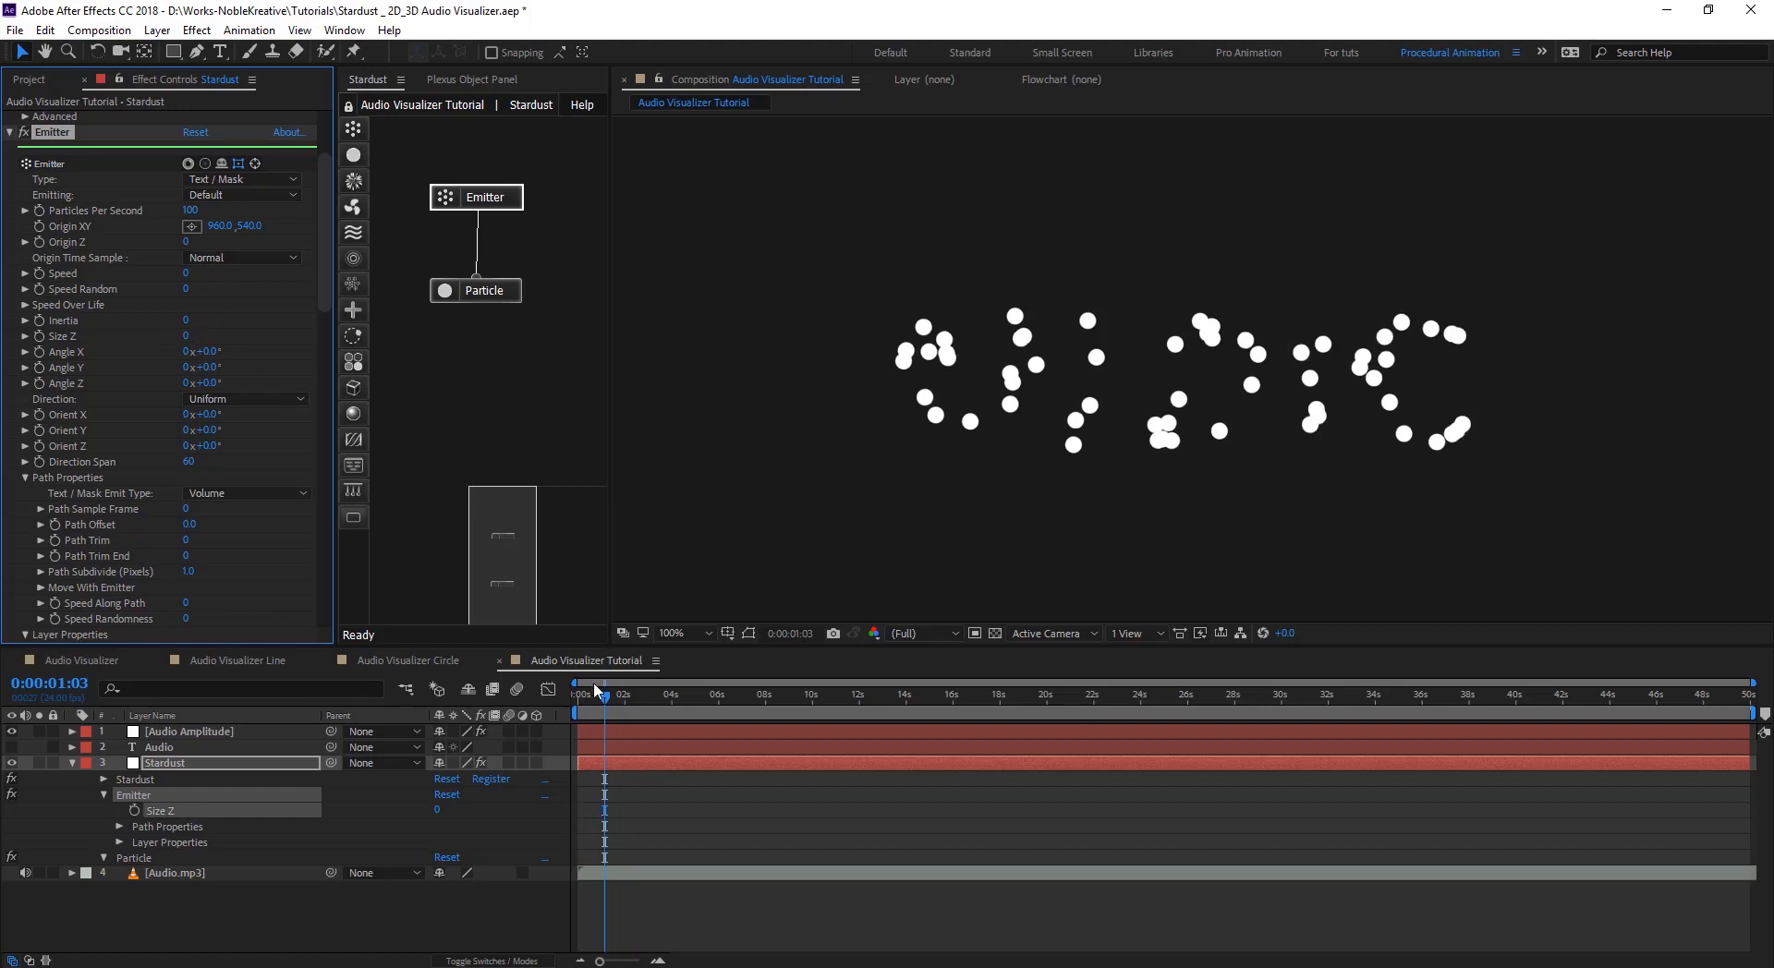
left_click_drag(604, 697, 613, 701)
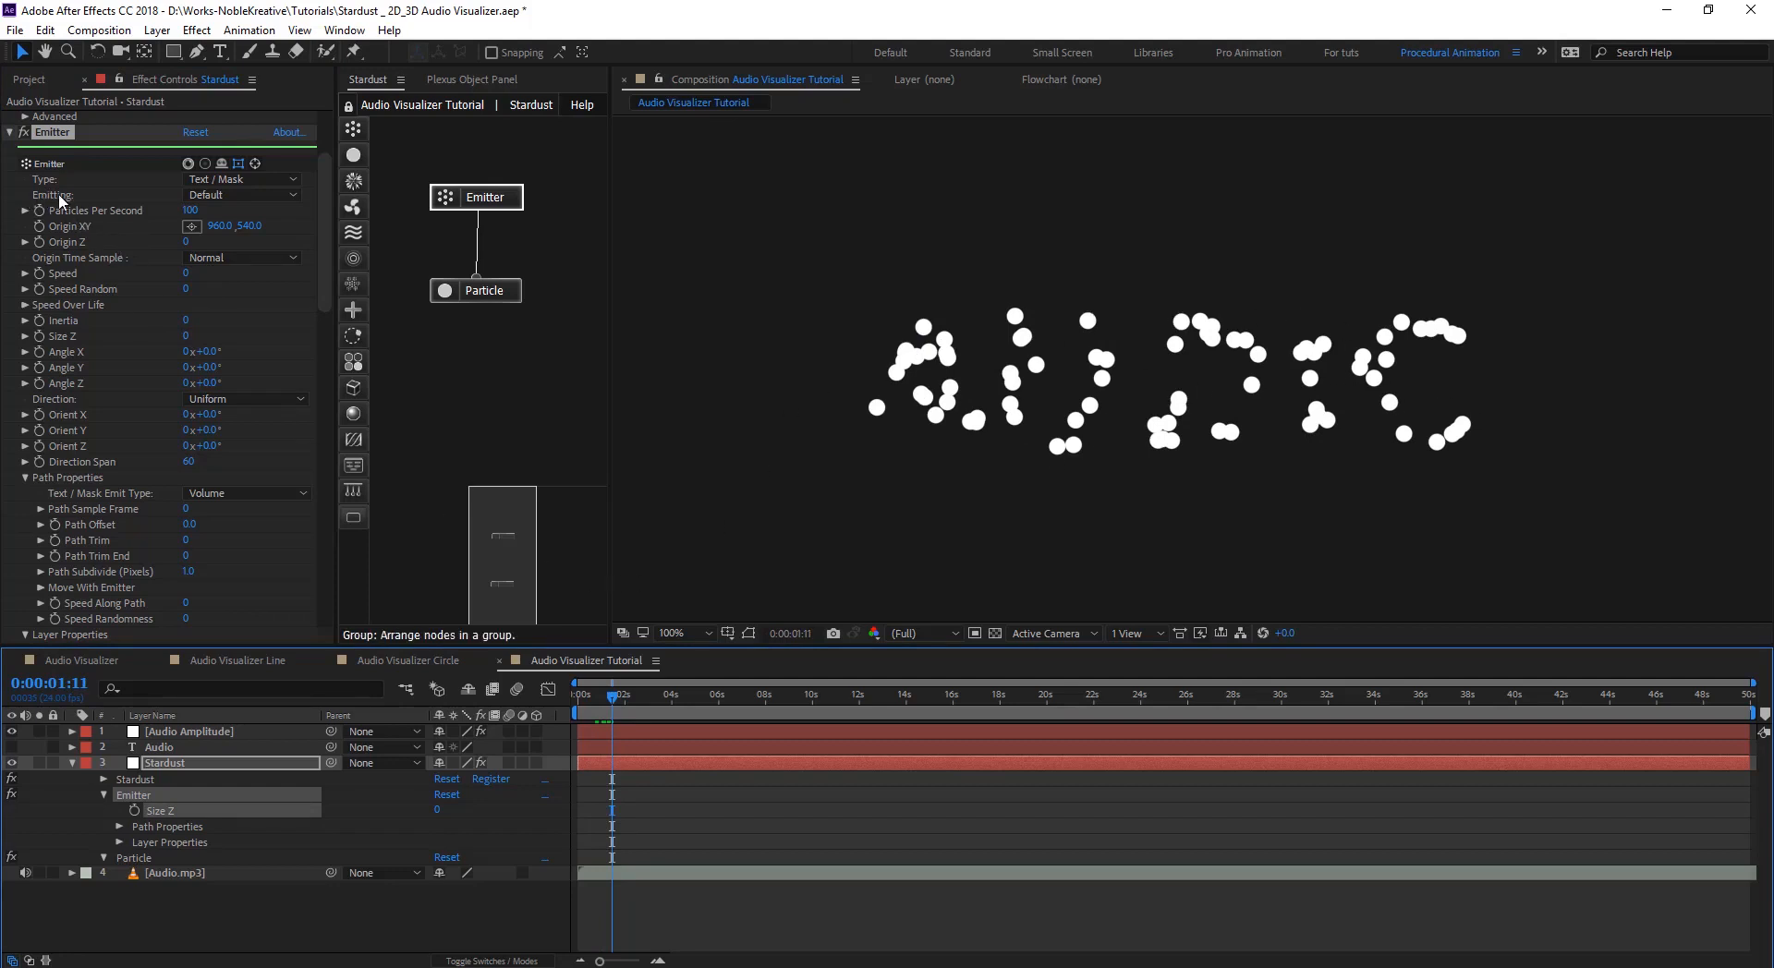
- Switch the emitter's Emitting mode to Once and check the particles at 0:00:01:08
left_click(205, 195)
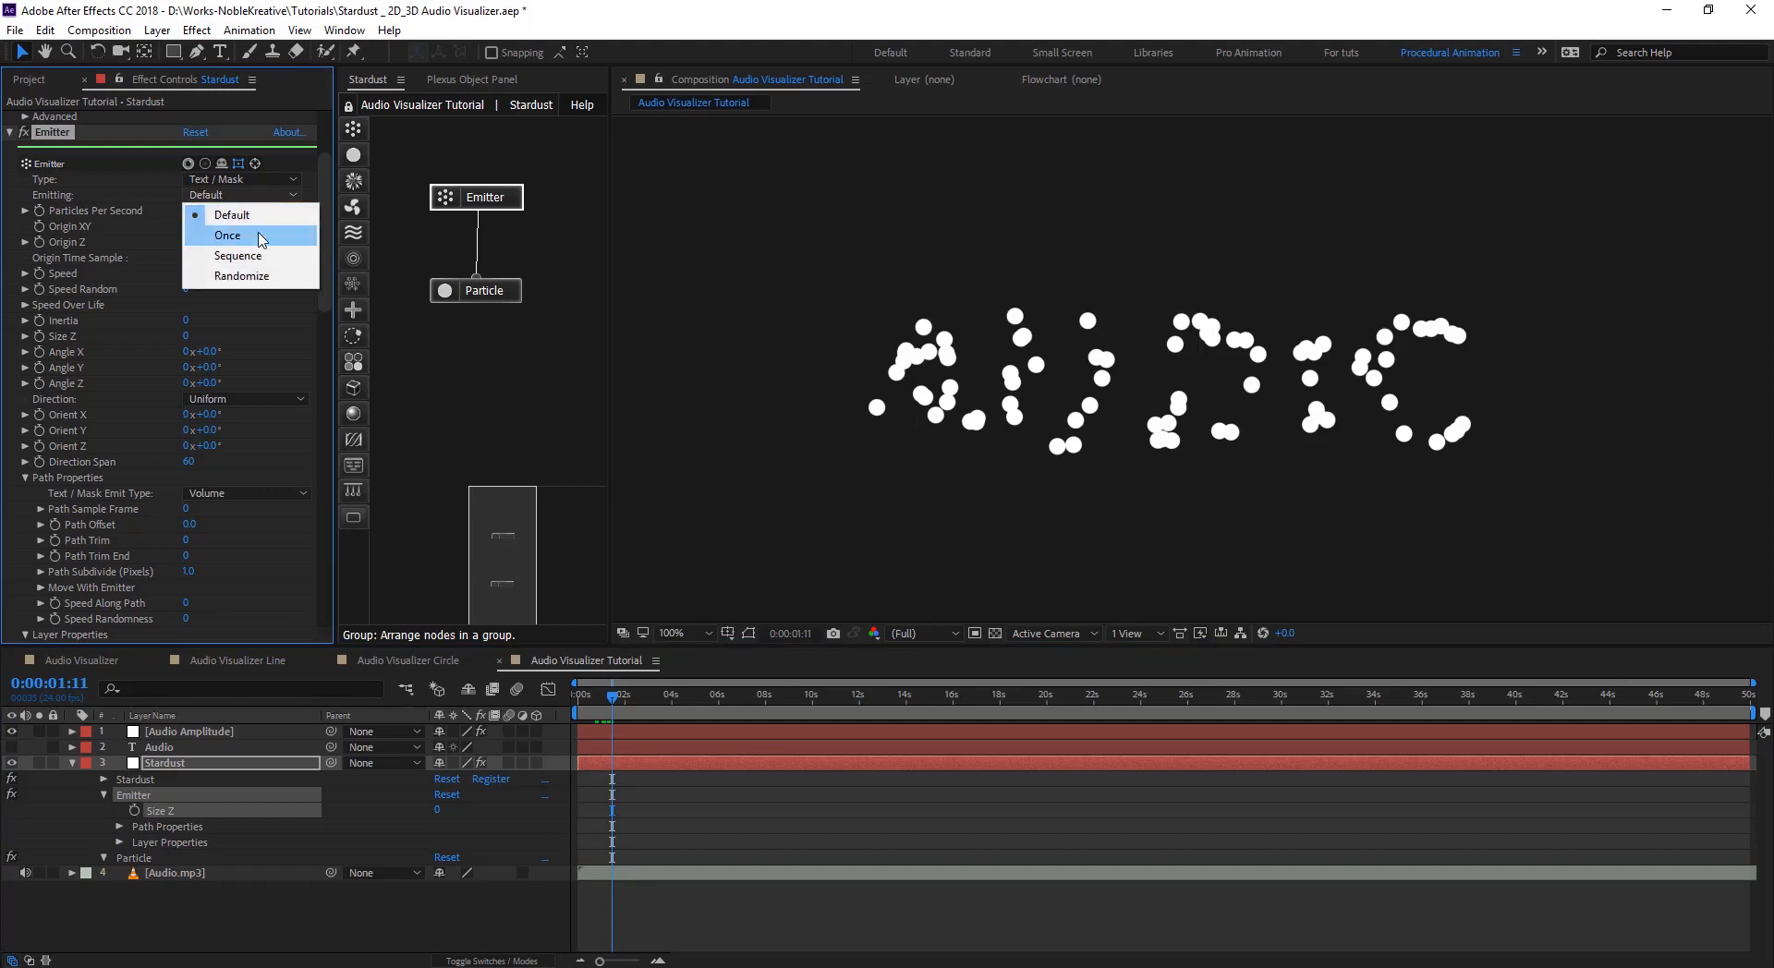
left_click(261, 237)
left_click_drag(614, 700, 608, 700)
- Set the emitter's Text / Mask Emit Type to Edge Weighted and check the text particles back at 0:00:00:14
left_click_drag(323, 268, 329, 307)
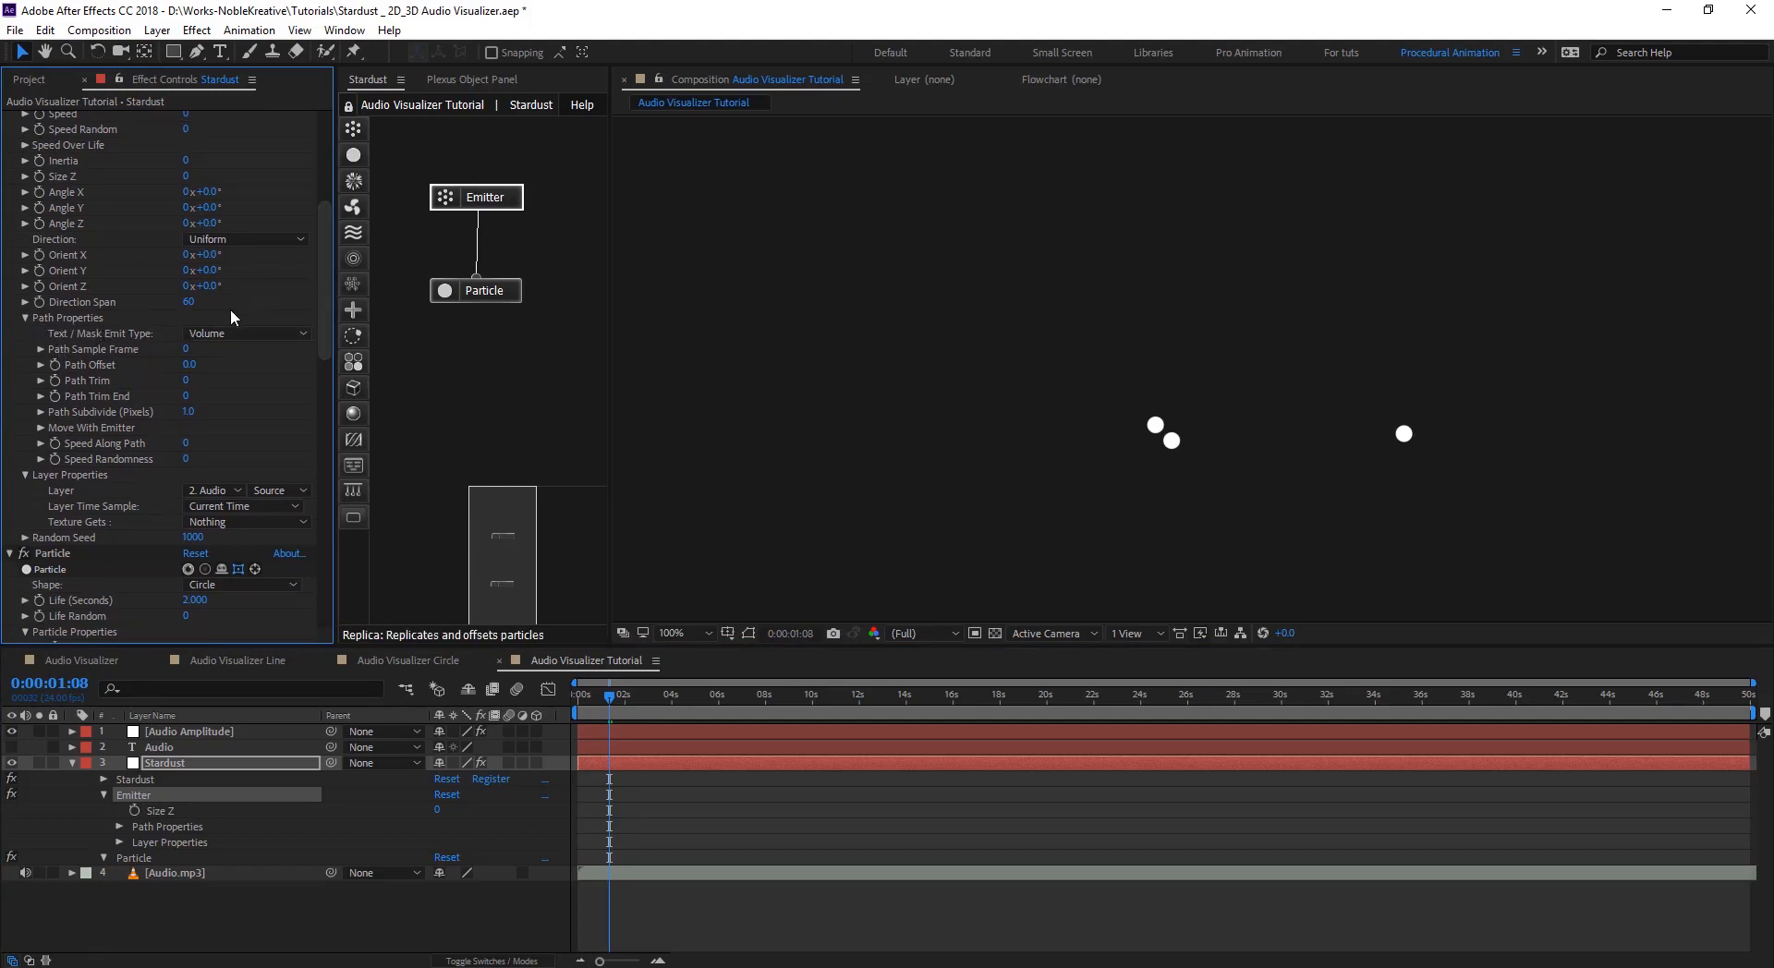
left_click(251, 334)
left_click(268, 395)
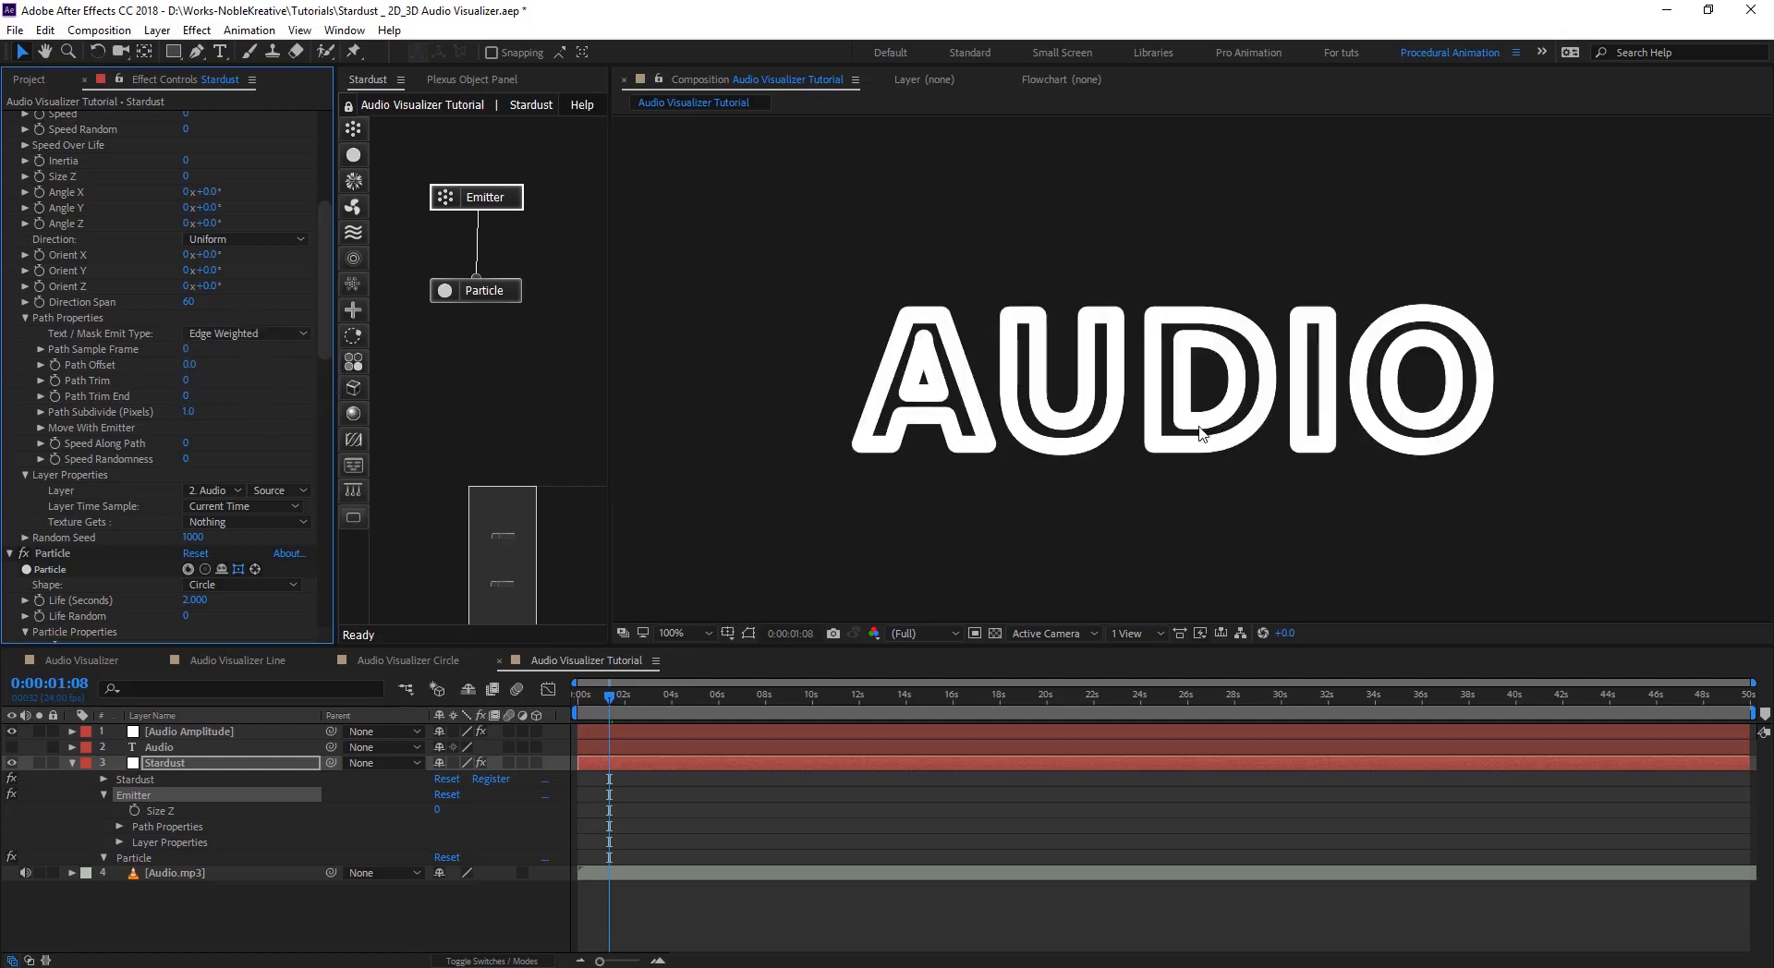
mouse_move(610, 708)
left_mouse_down()
mouse_move(562, 694)
mouse_move(592, 702)
left_mouse_up()
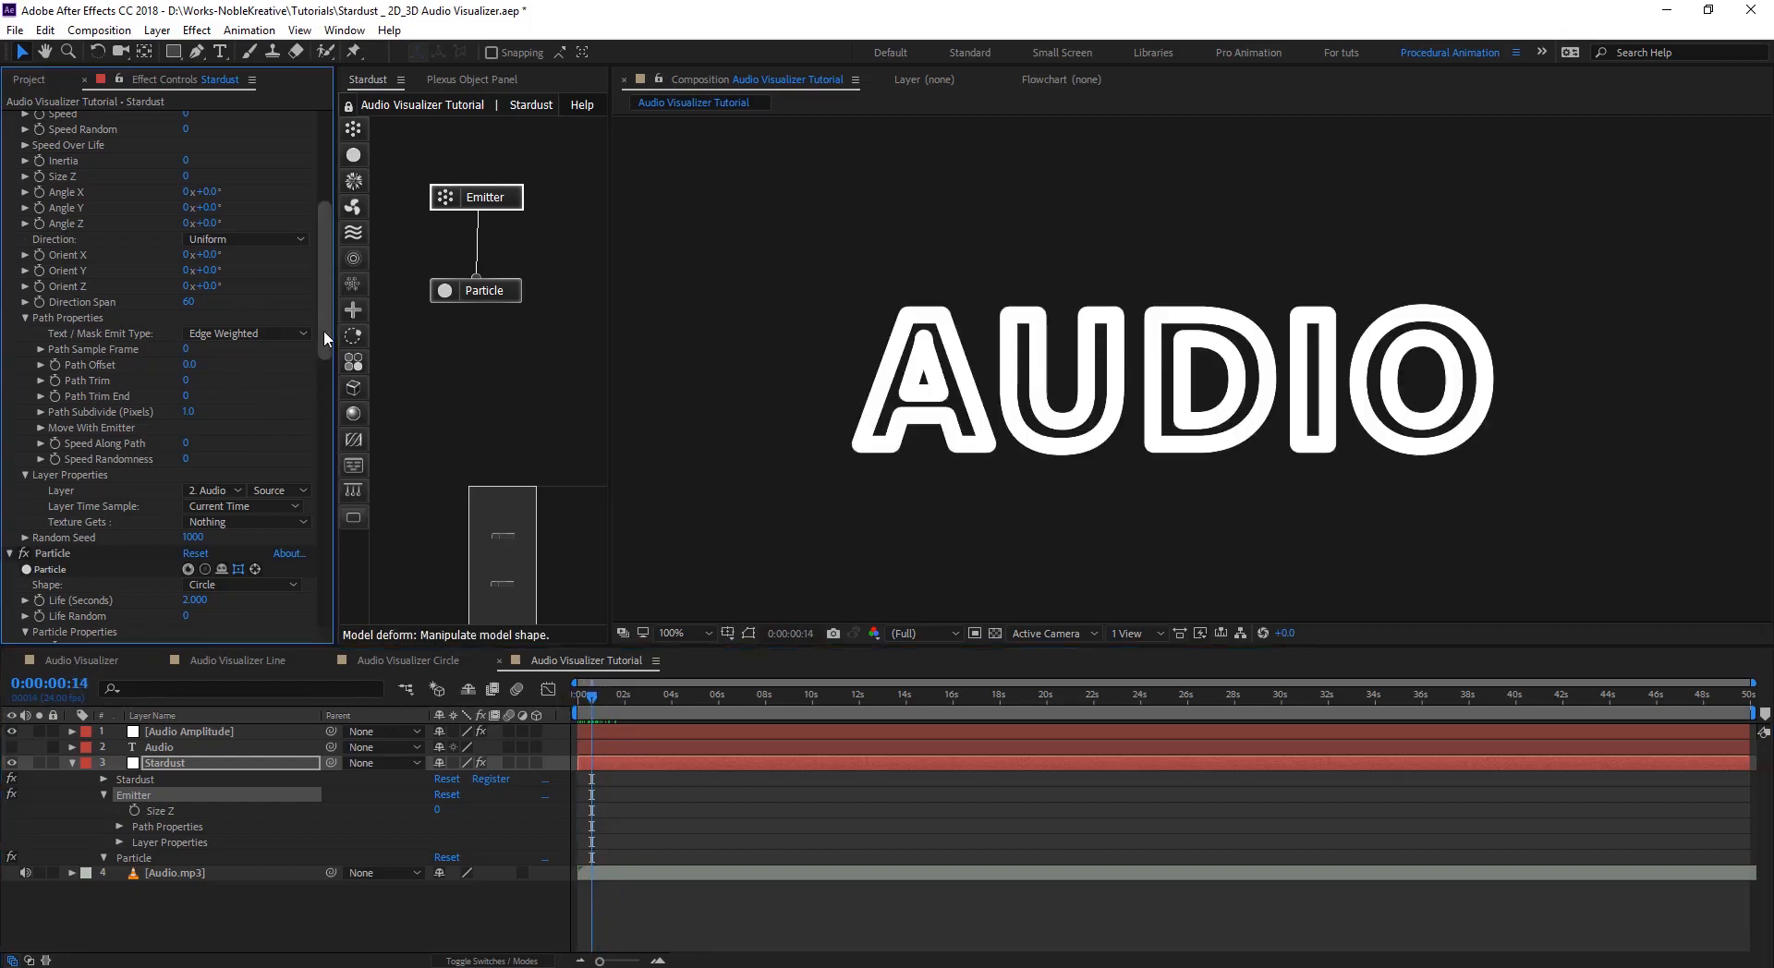
left_click_drag(323, 330, 319, 298)
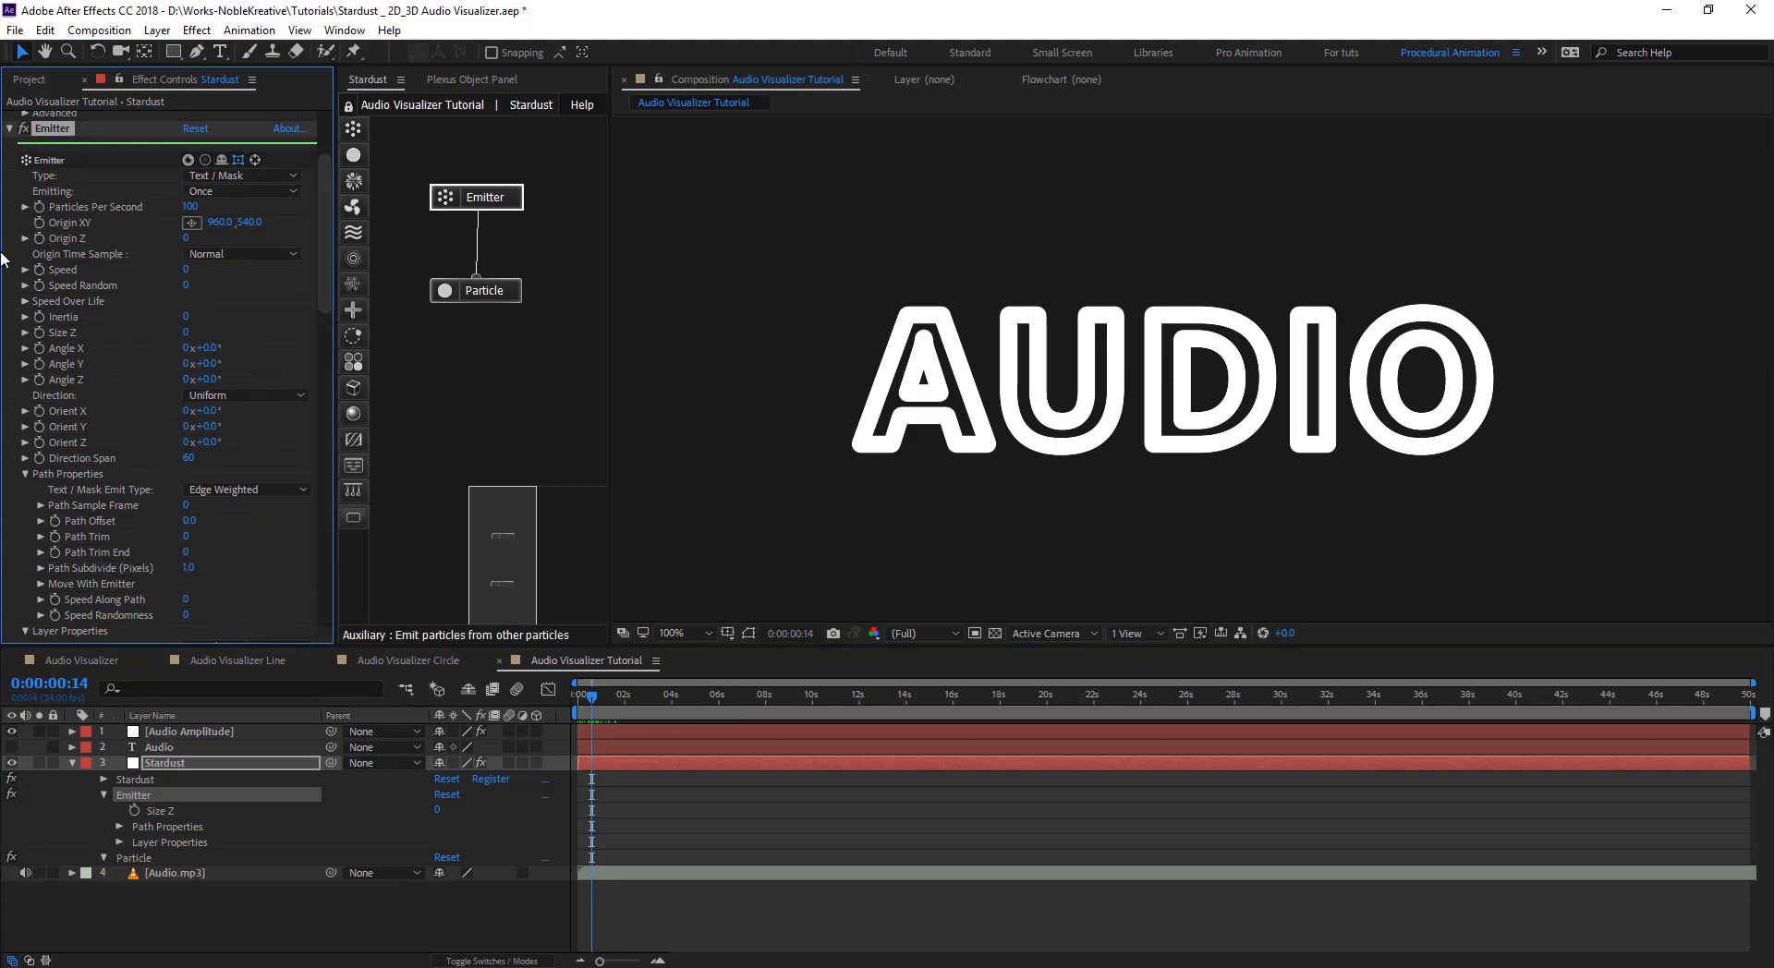
- Set the Particle node's Shape to Rectangle and its Life to 50 seconds, and check the particles at 0:00:01:22
left_click(514, 290)
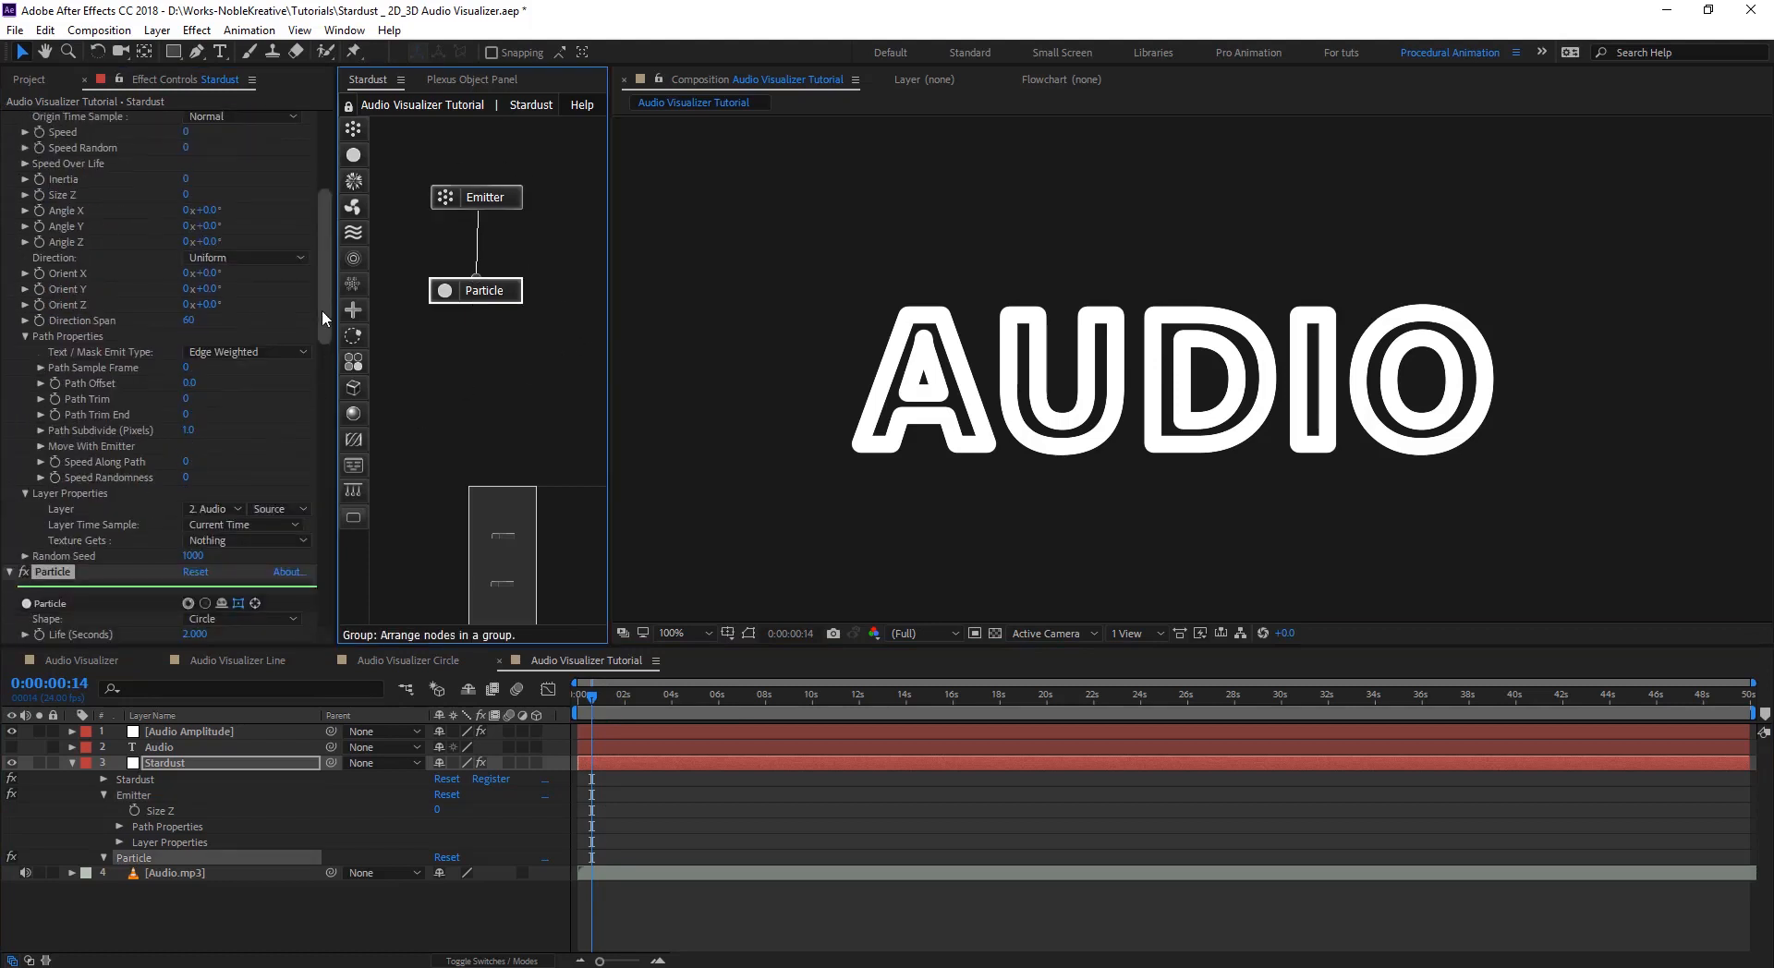
left_click_drag(322, 310, 323, 398)
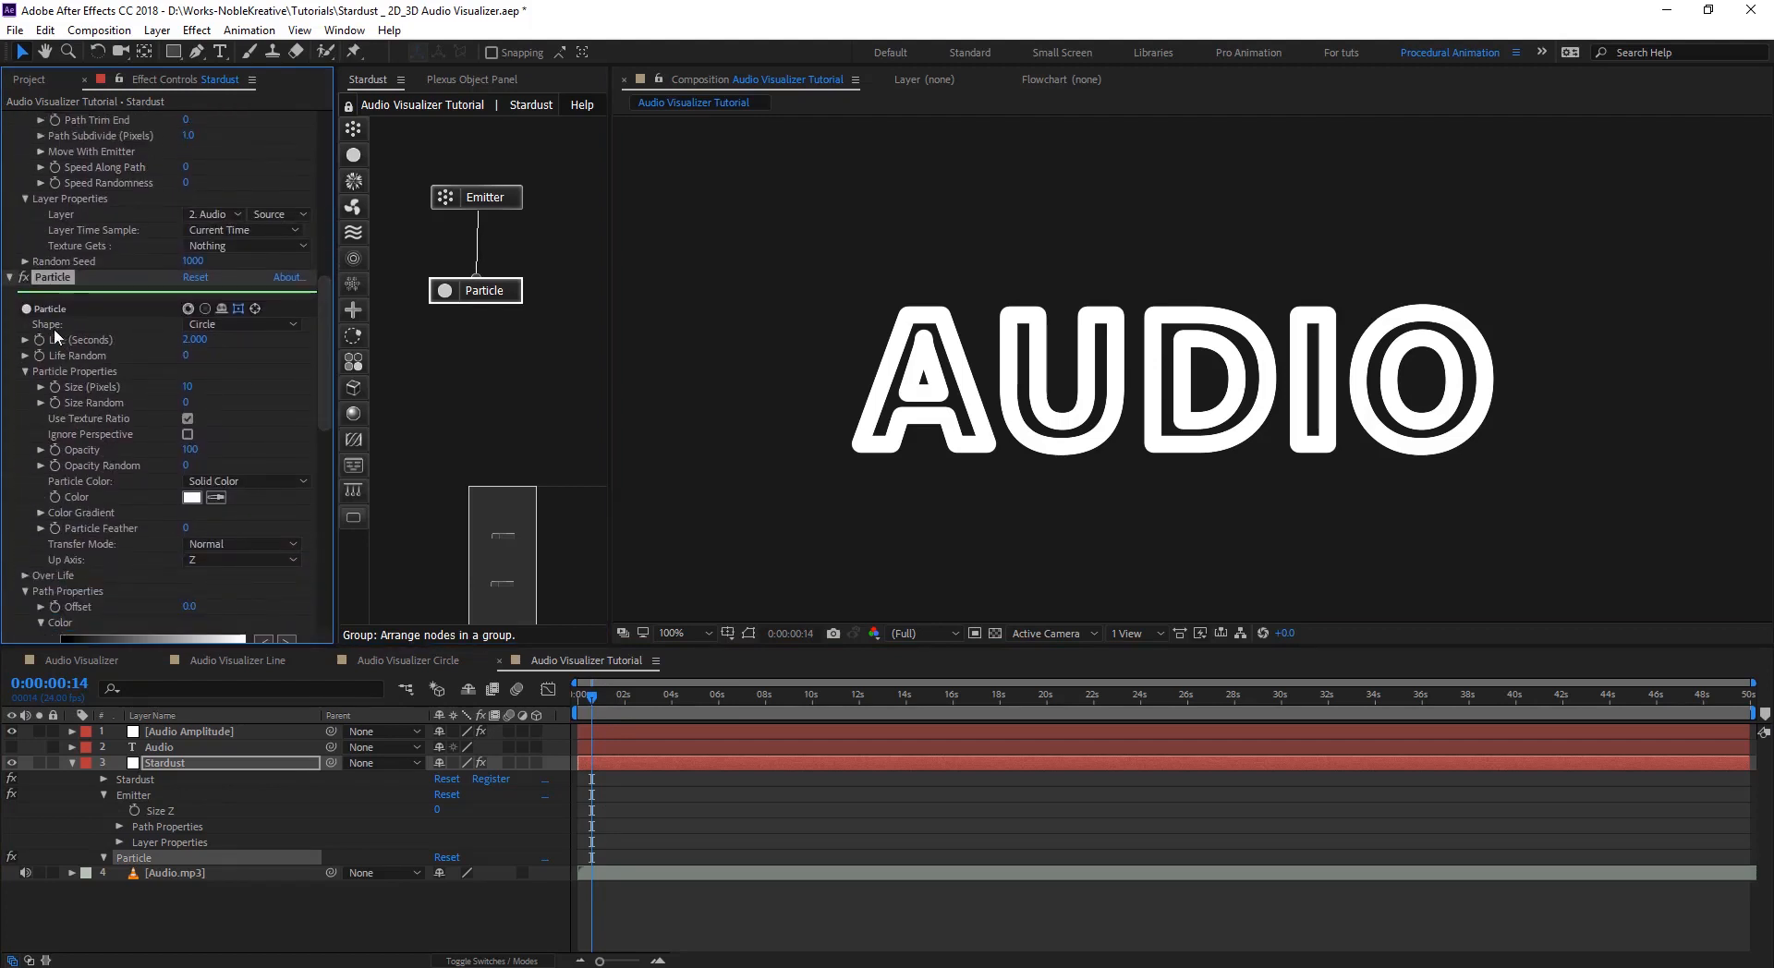
left_click(229, 321)
left_click(221, 361)
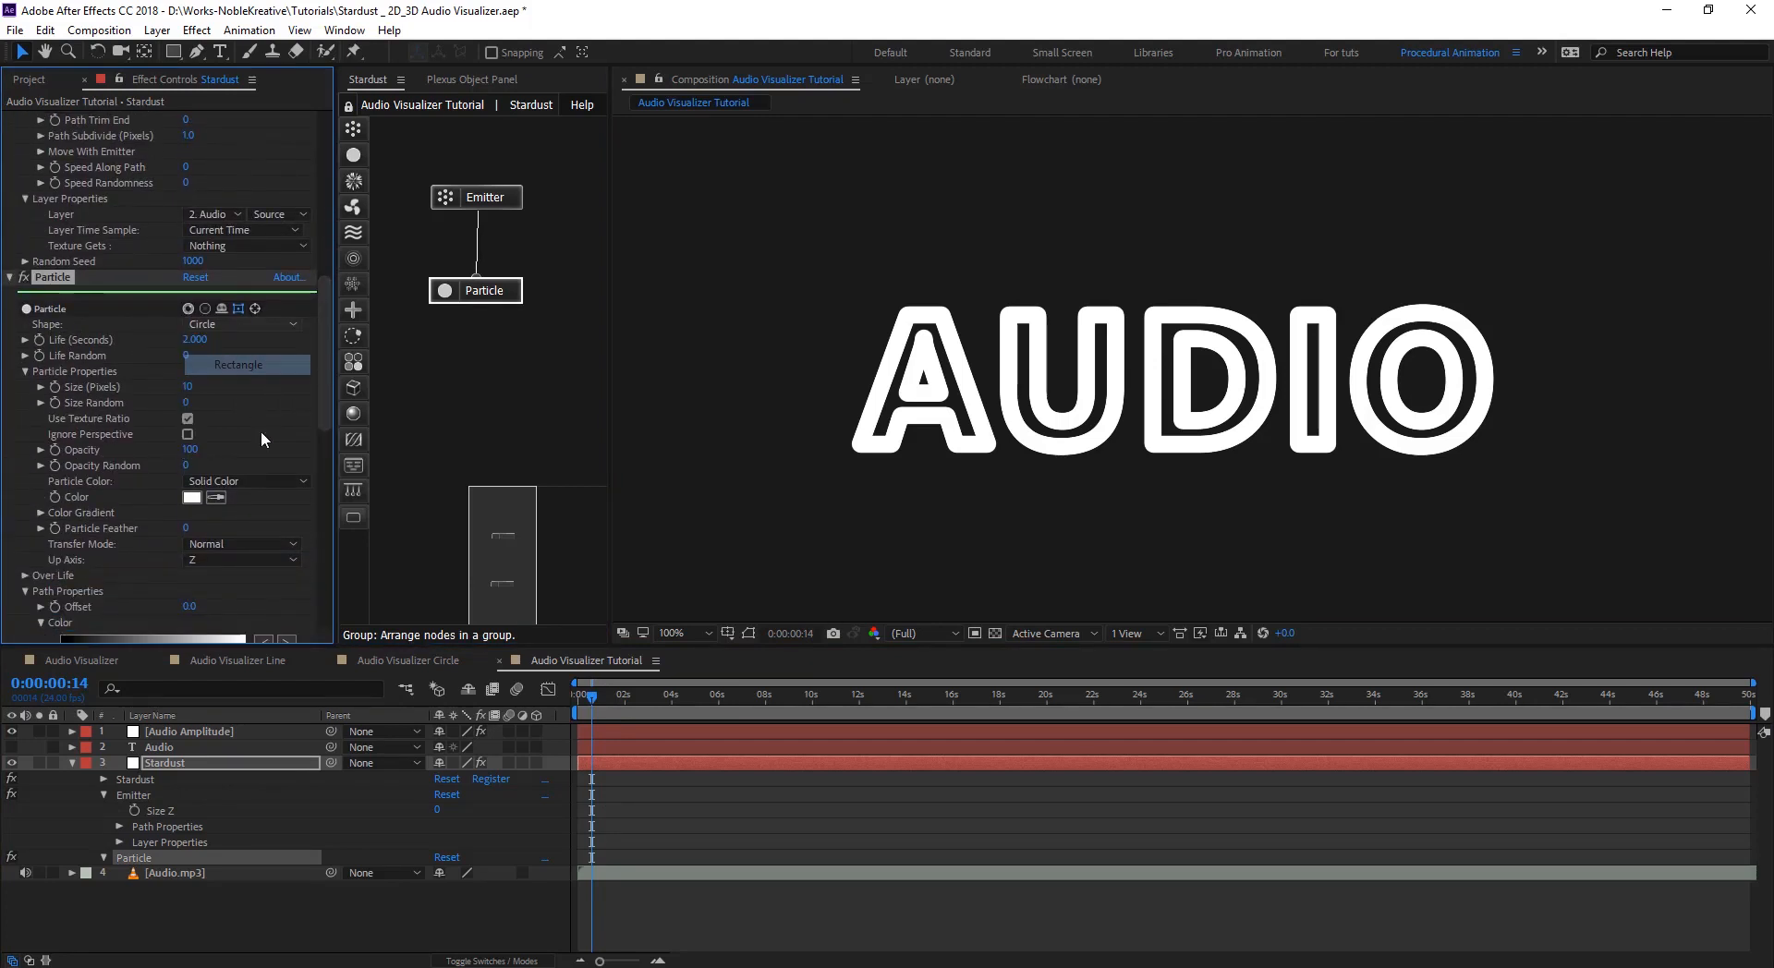
left_click(193, 339)
type("50")
key("Return")
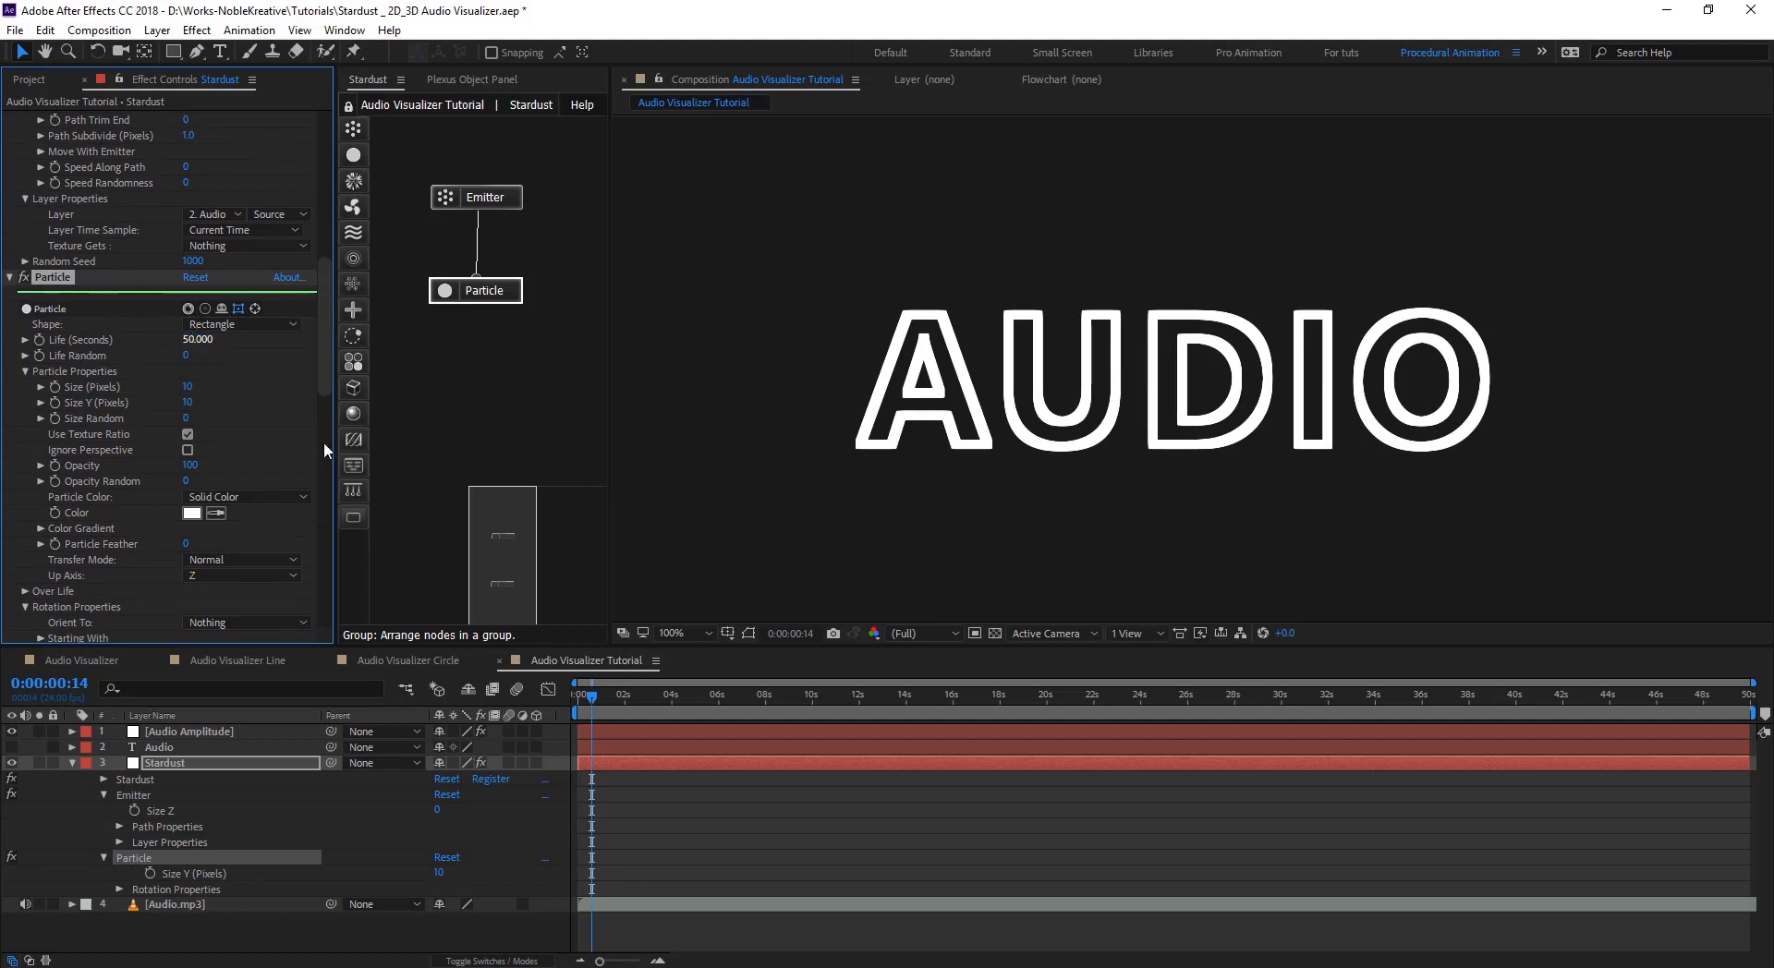
mouse_move(629, 700)
left_mouse_down()
mouse_move(1683, 712)
mouse_move(578, 712)
mouse_move(623, 712)
left_mouse_up()
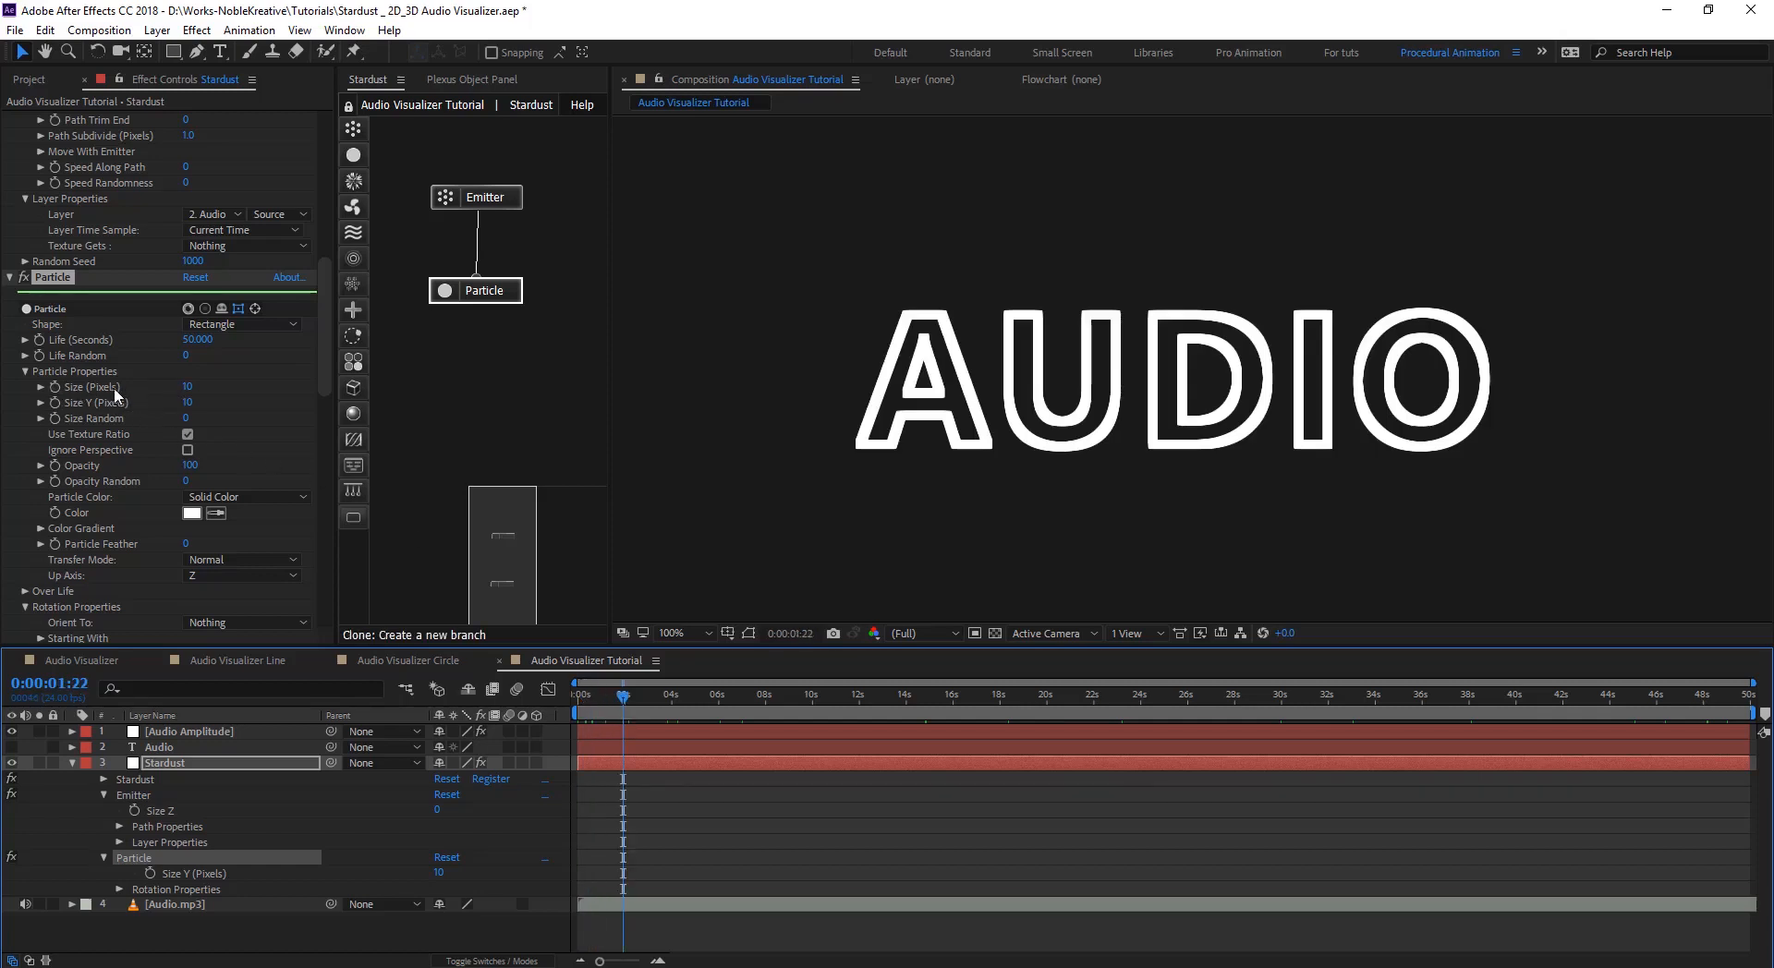
- Set the particle's Size and Size Y to 4 pixels each
left_click(187, 386)
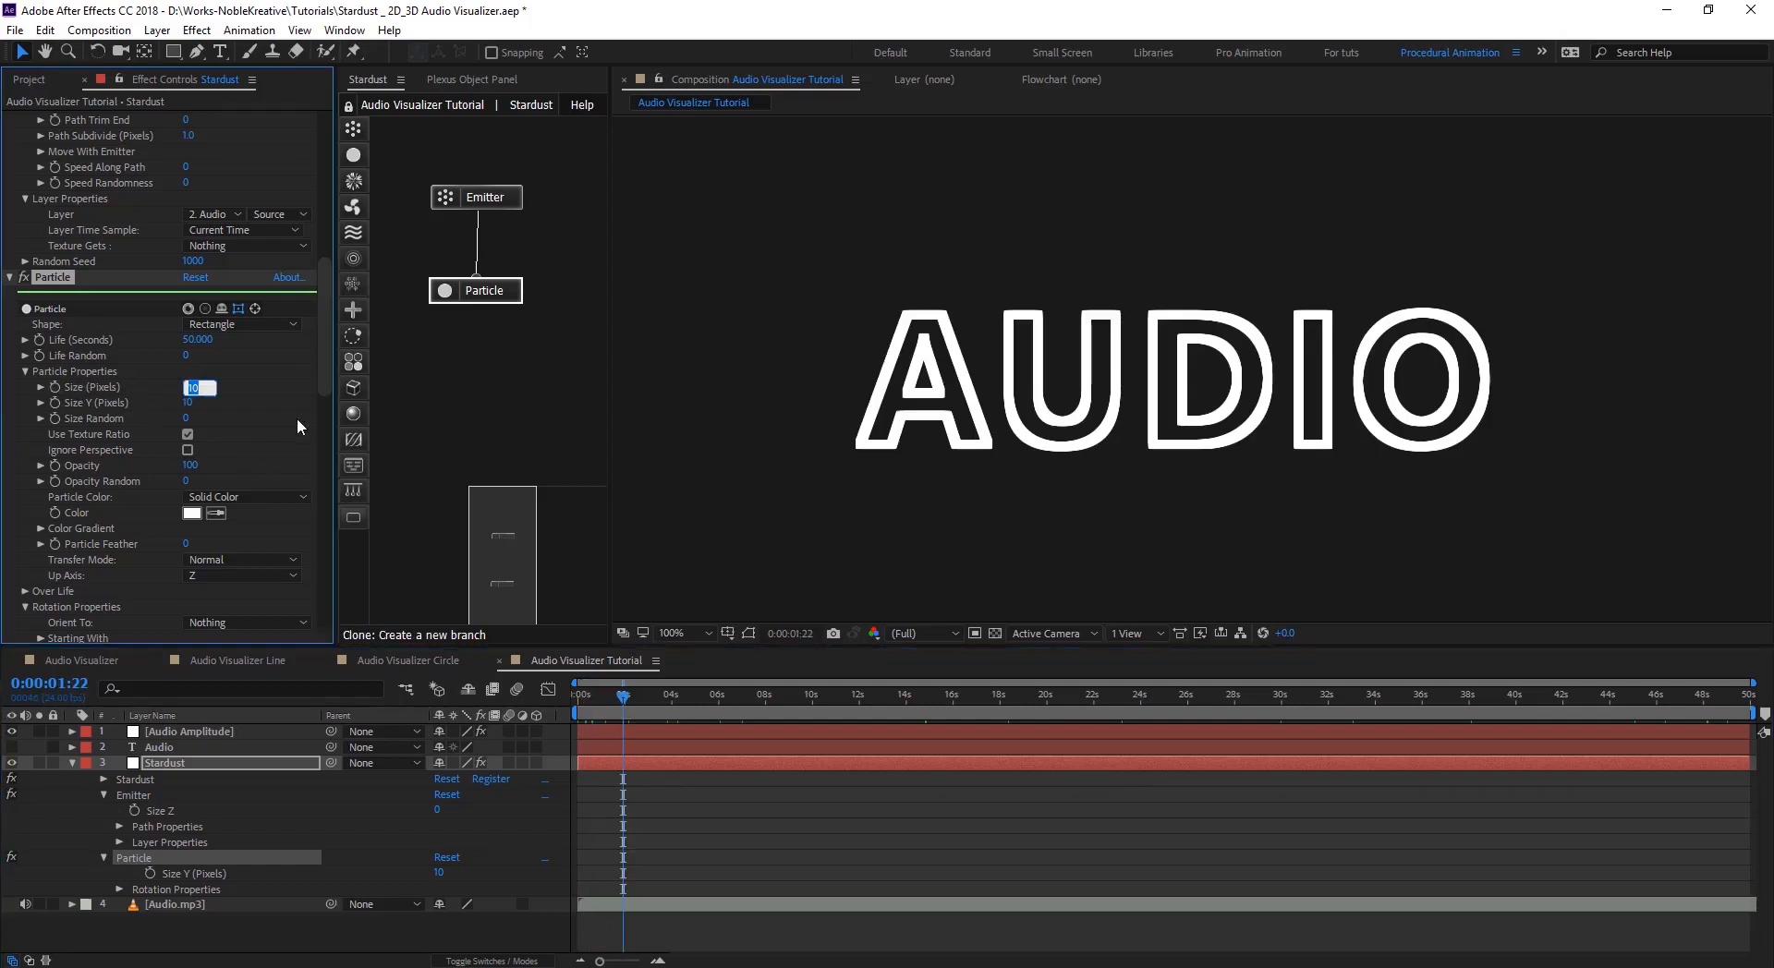
type("4")
left_click(191, 401)
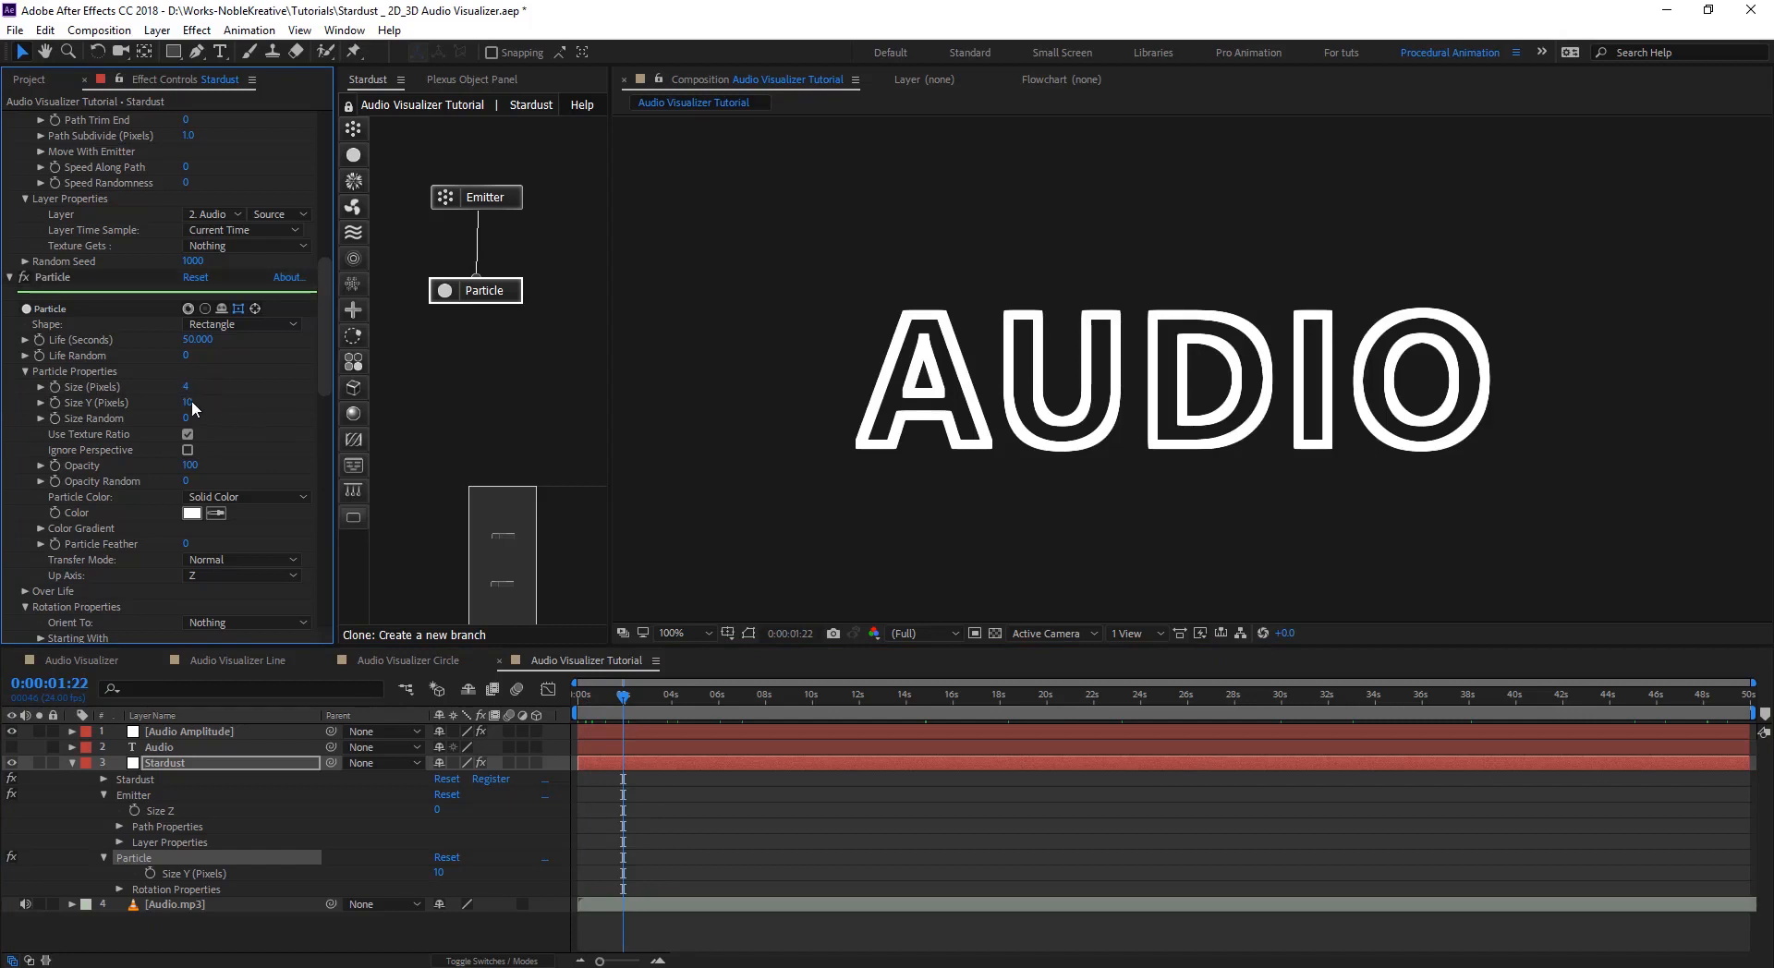
type("4")
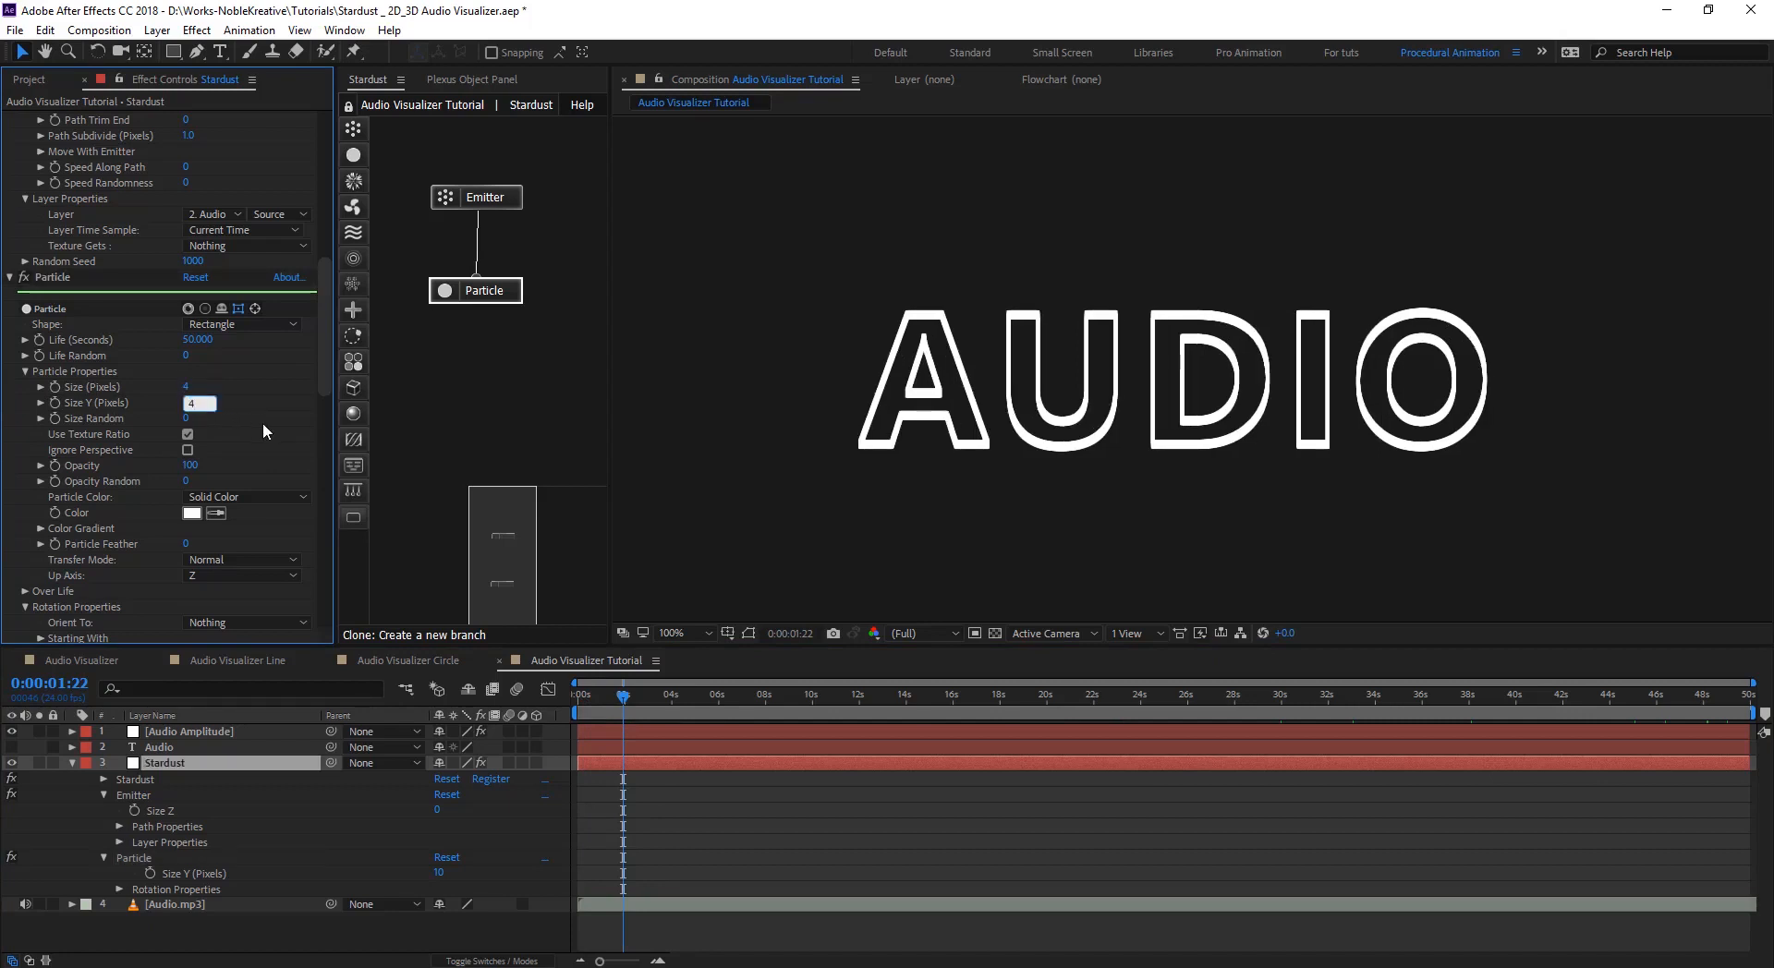
key("Return")
key("period")
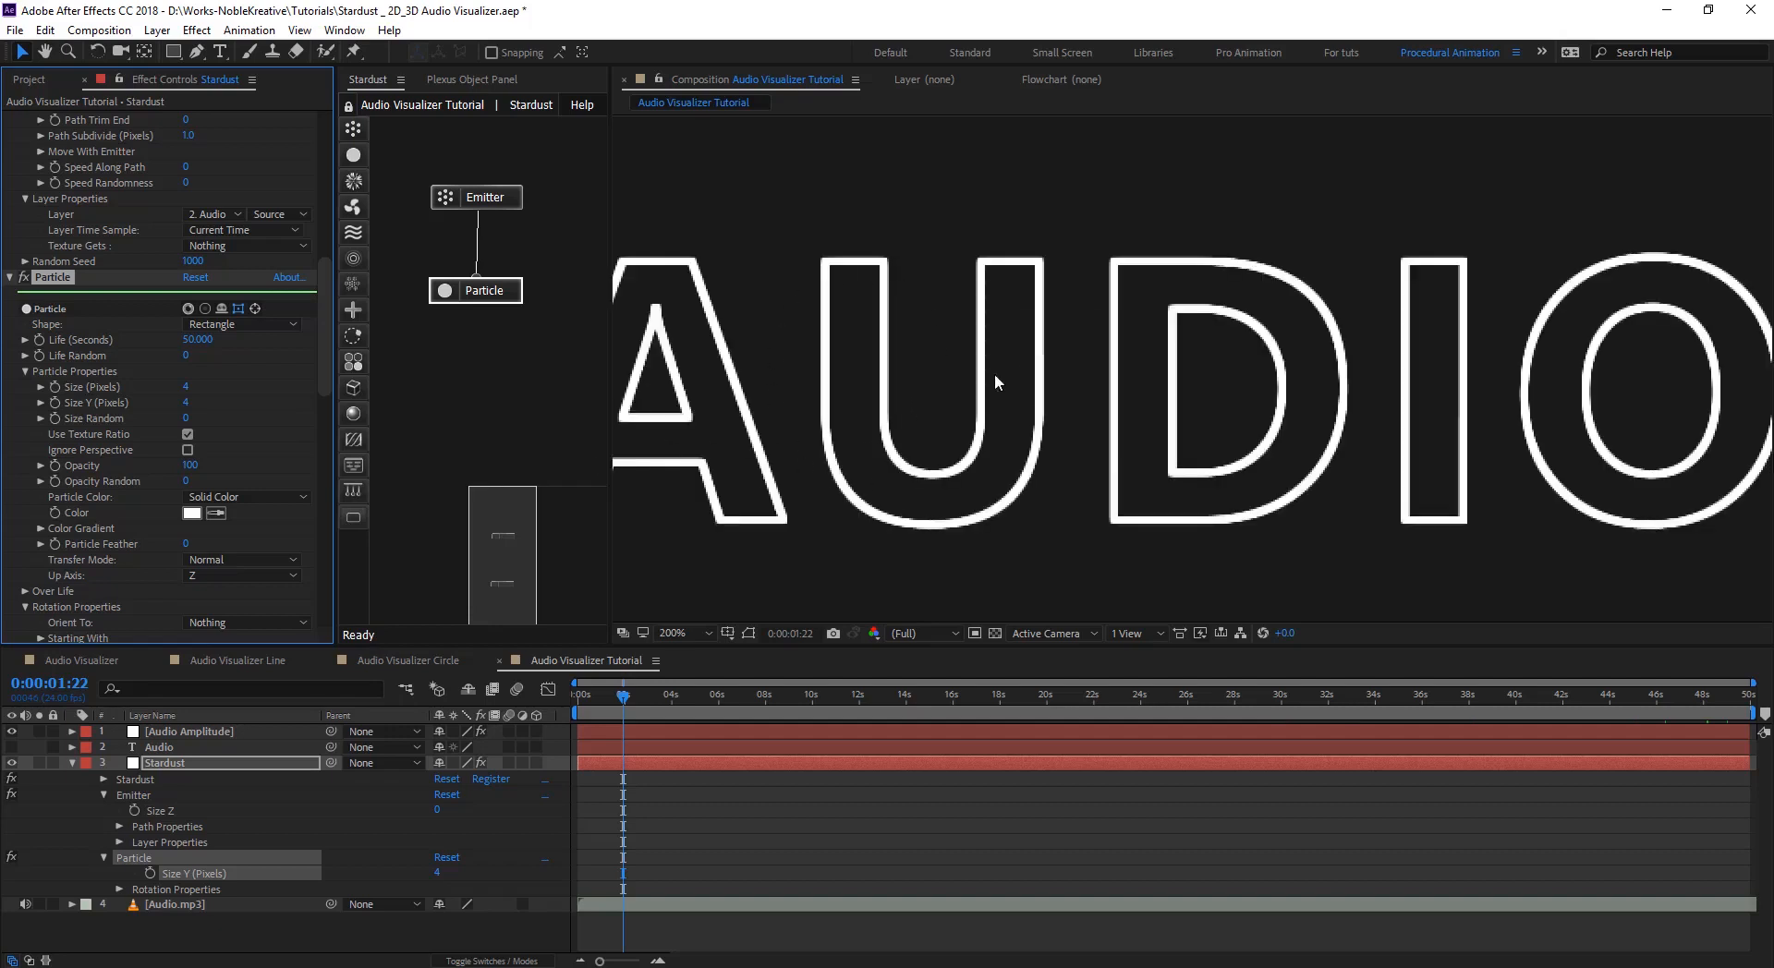
- Set the emitter's Path Subdivide to 10 pixels
left_click_drag(325, 357, 324, 308)
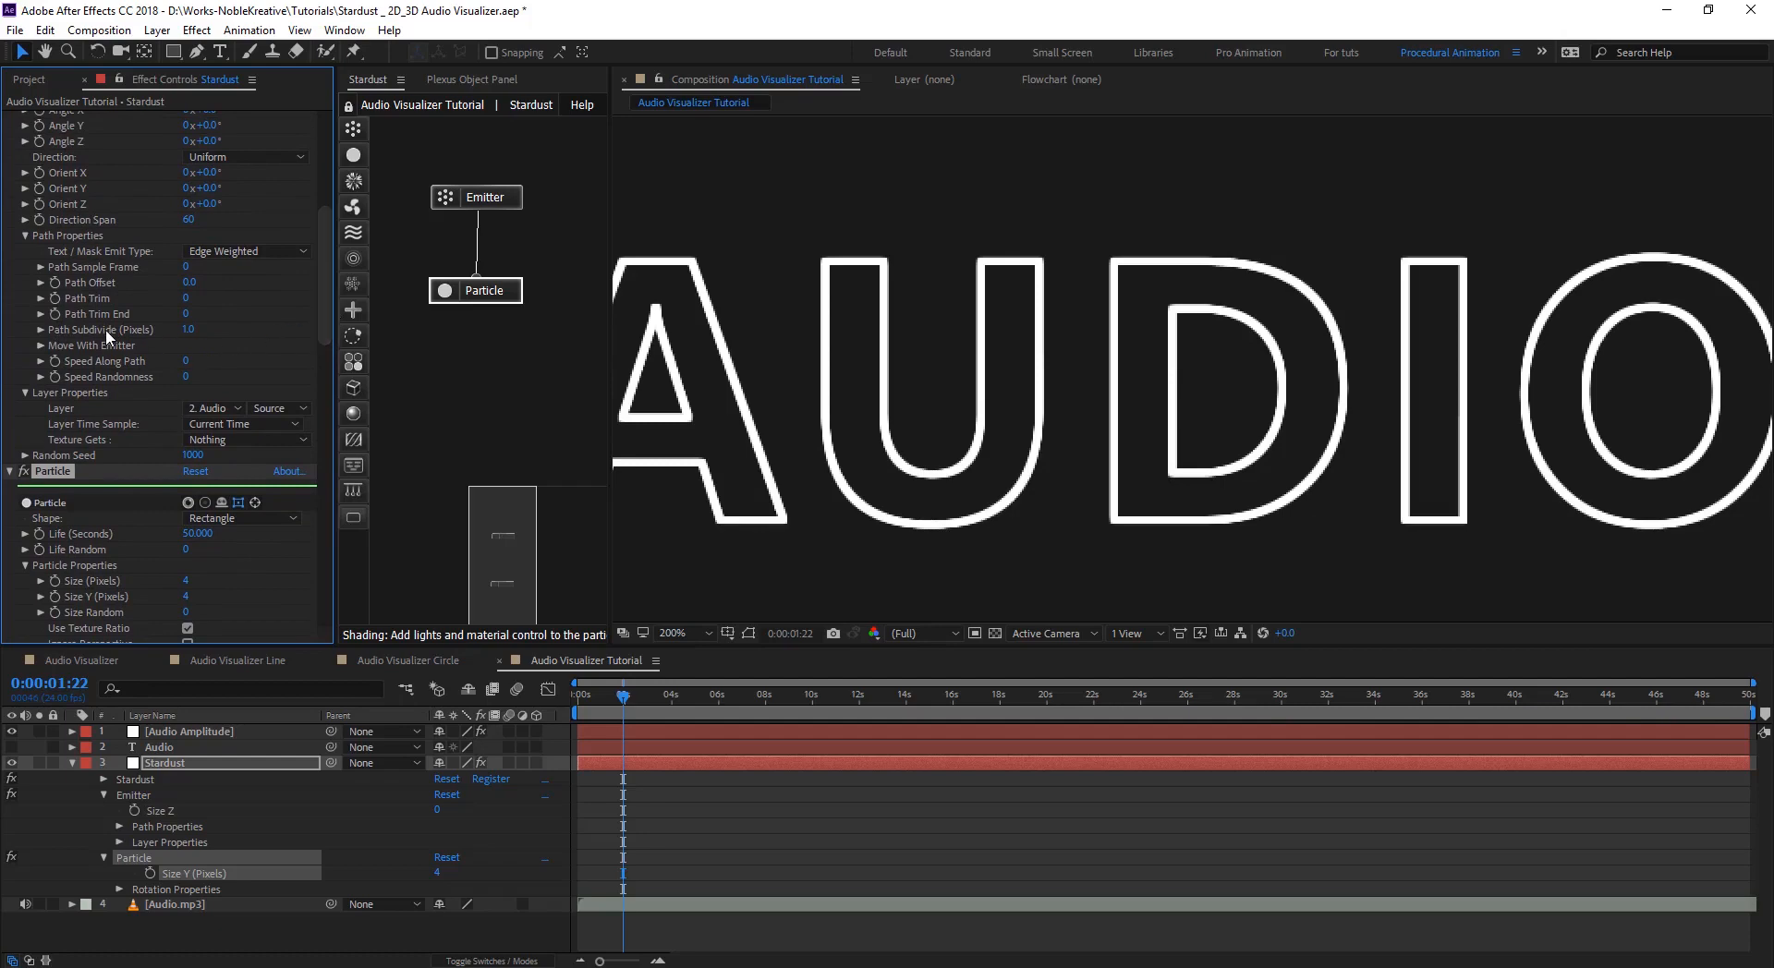
left_click(506, 203)
left_click_drag(324, 219, 322, 282)
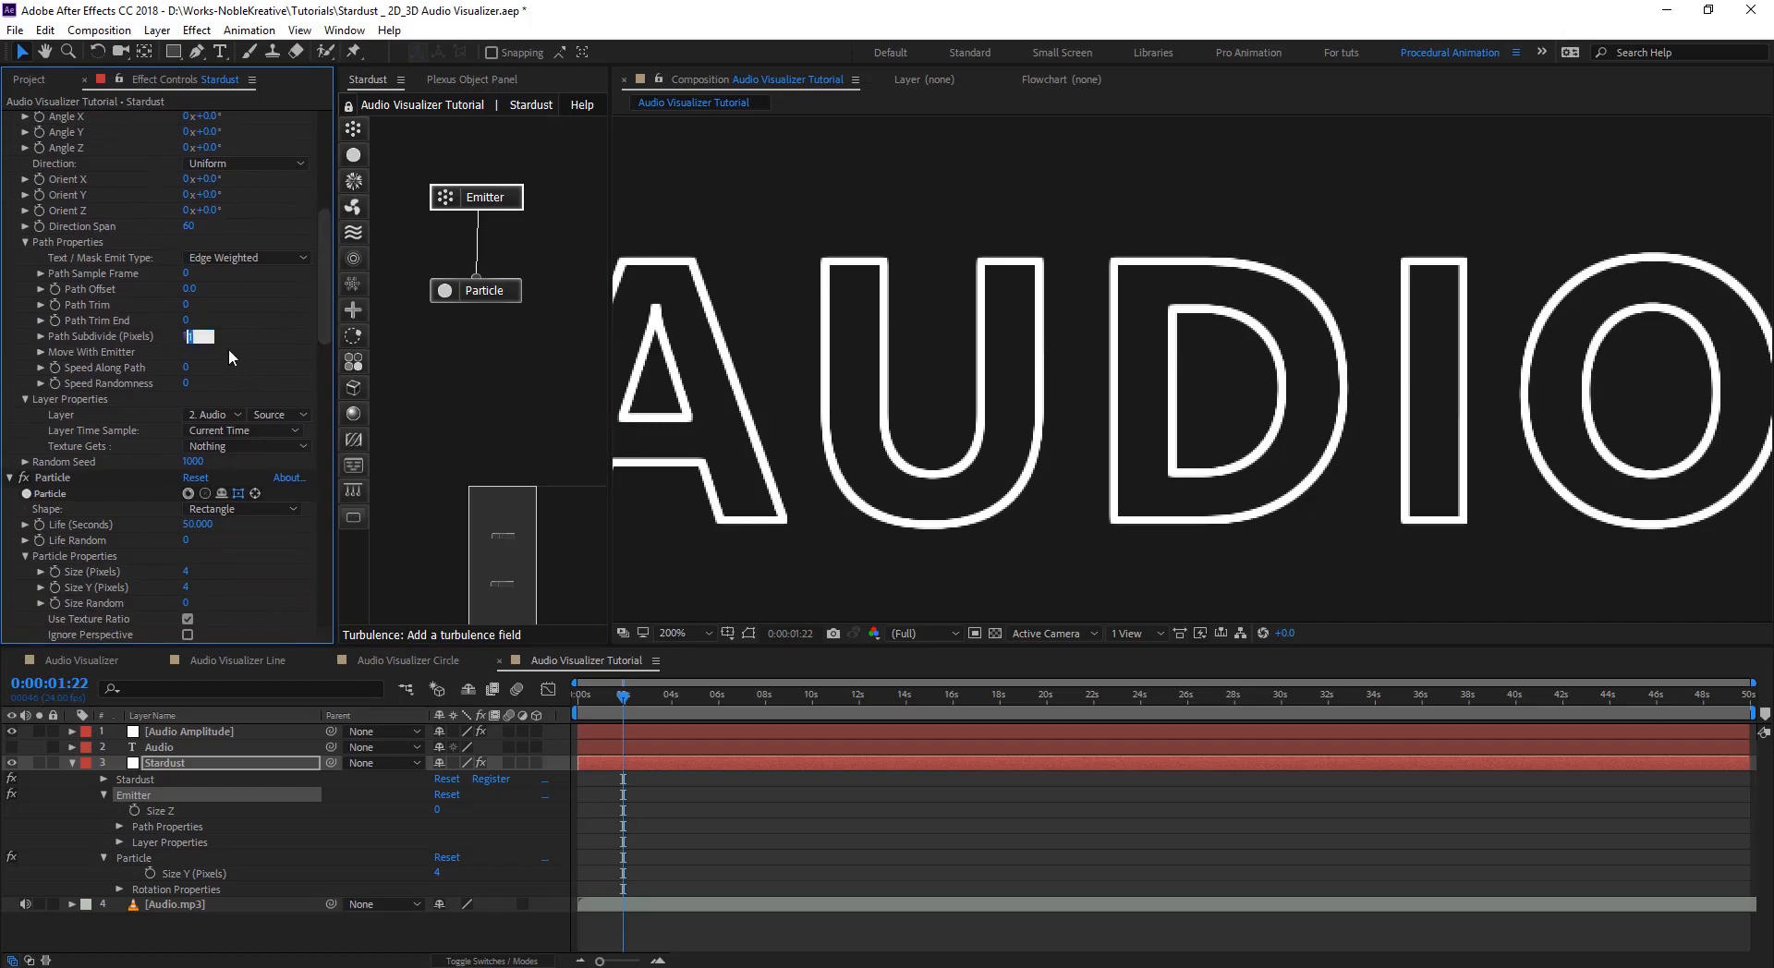
key("Return")
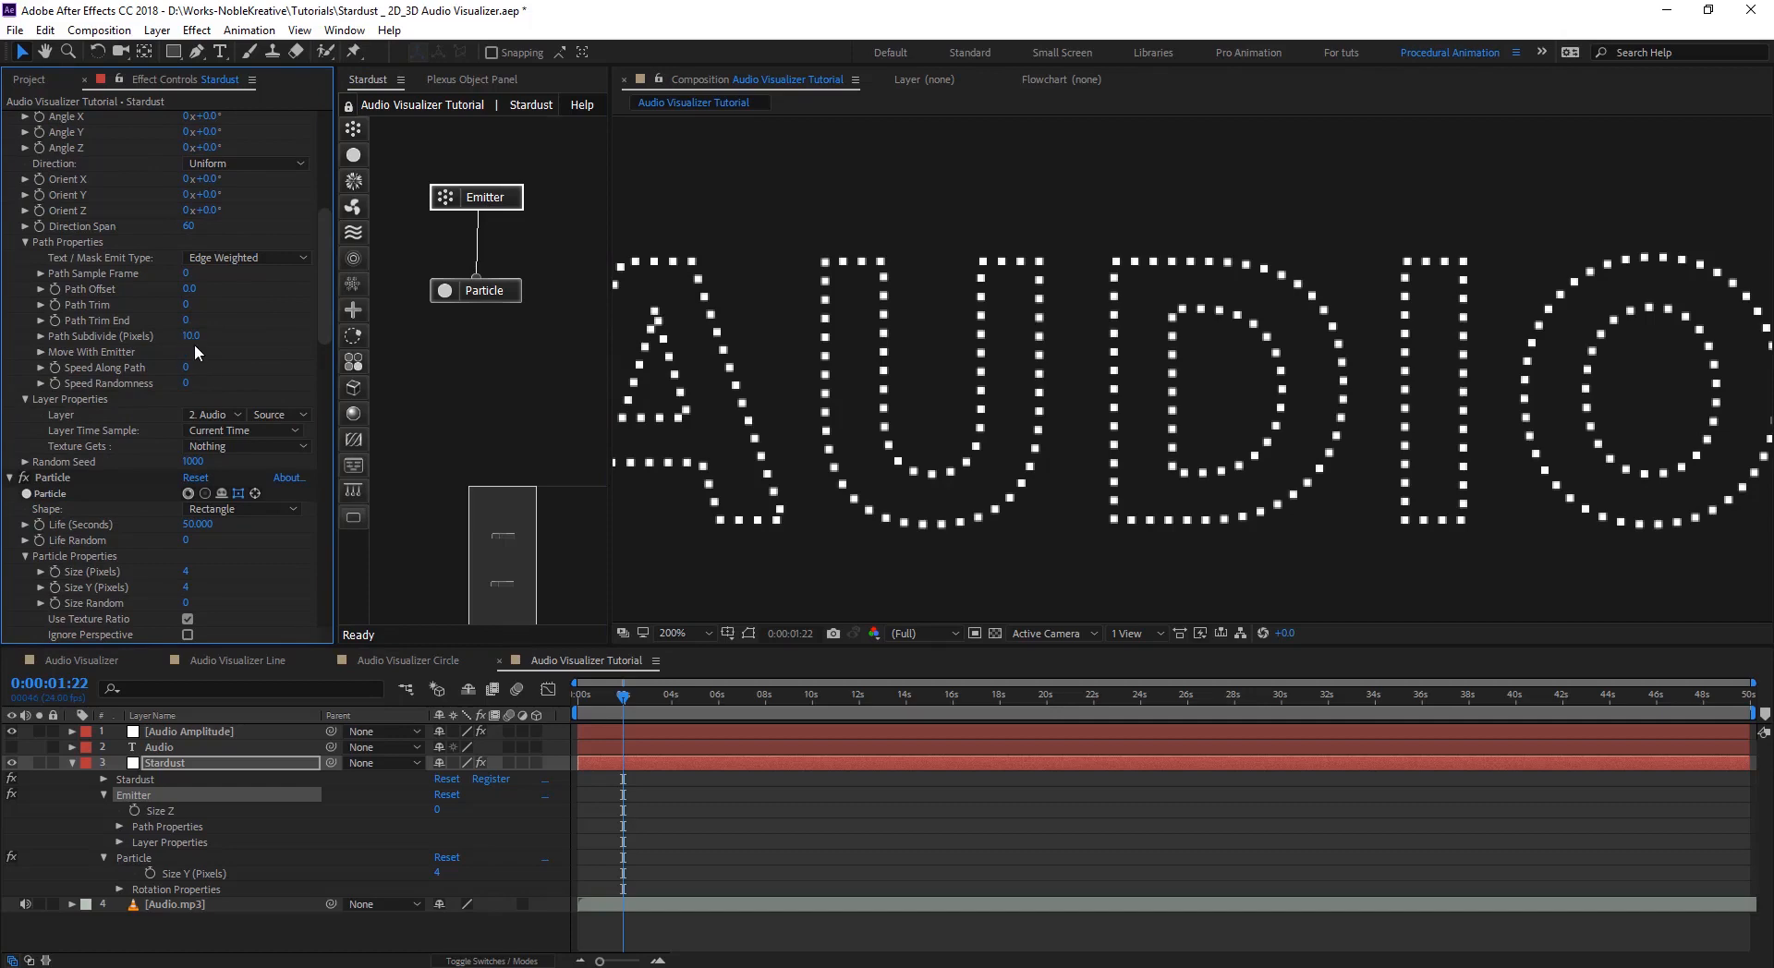
- Compare the text outline with a smaller Path Subdivide value and return it to 10 pixels
key("ctrl+z")
key("ctrl+shift+z")
left_click_drag(190, 339, 173, 342)
left_click(191, 336)
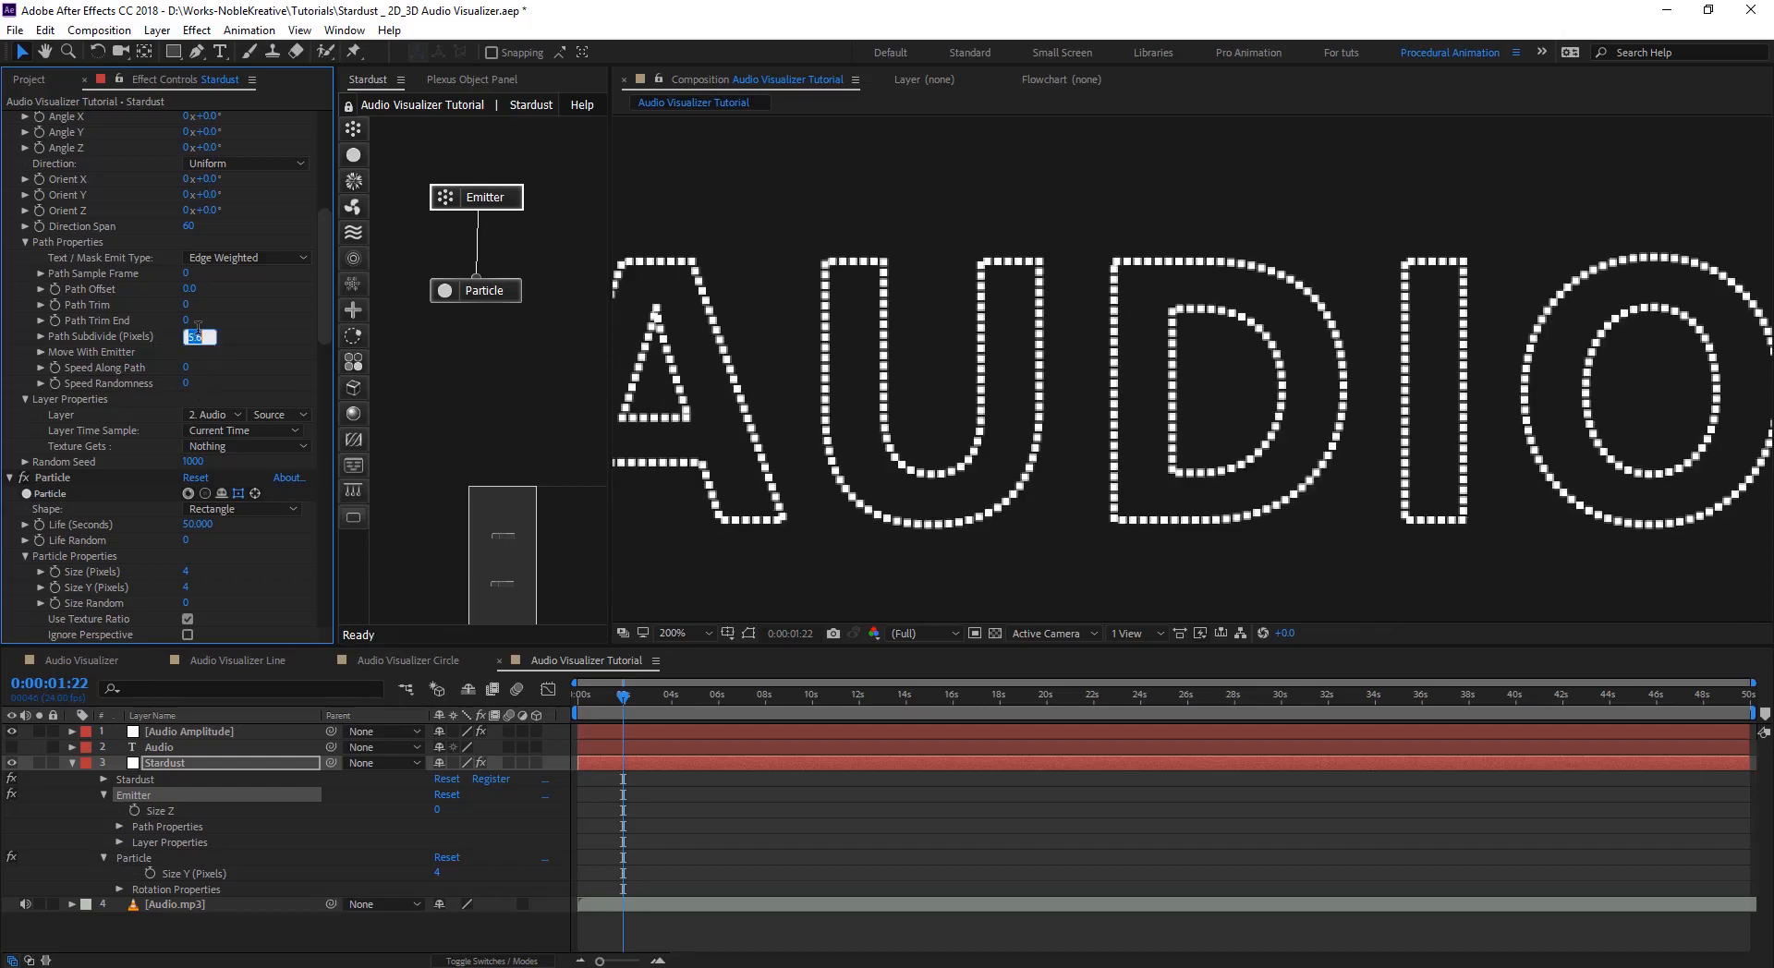
key("Return")
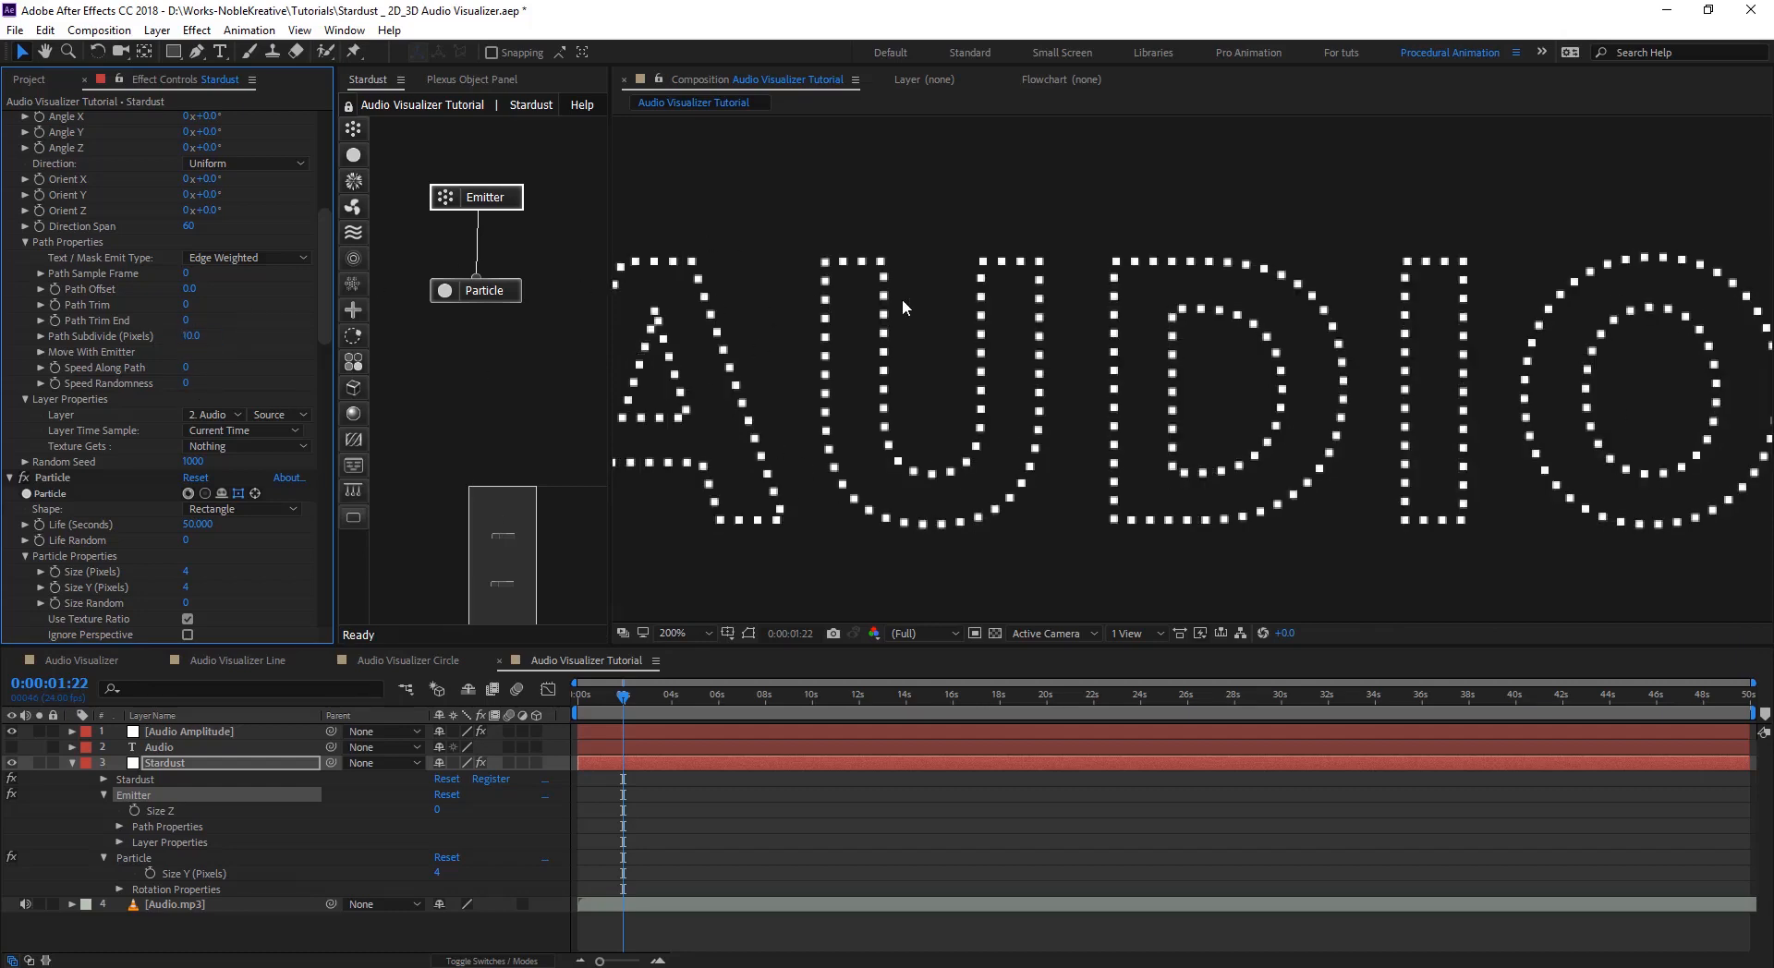
key("comma")
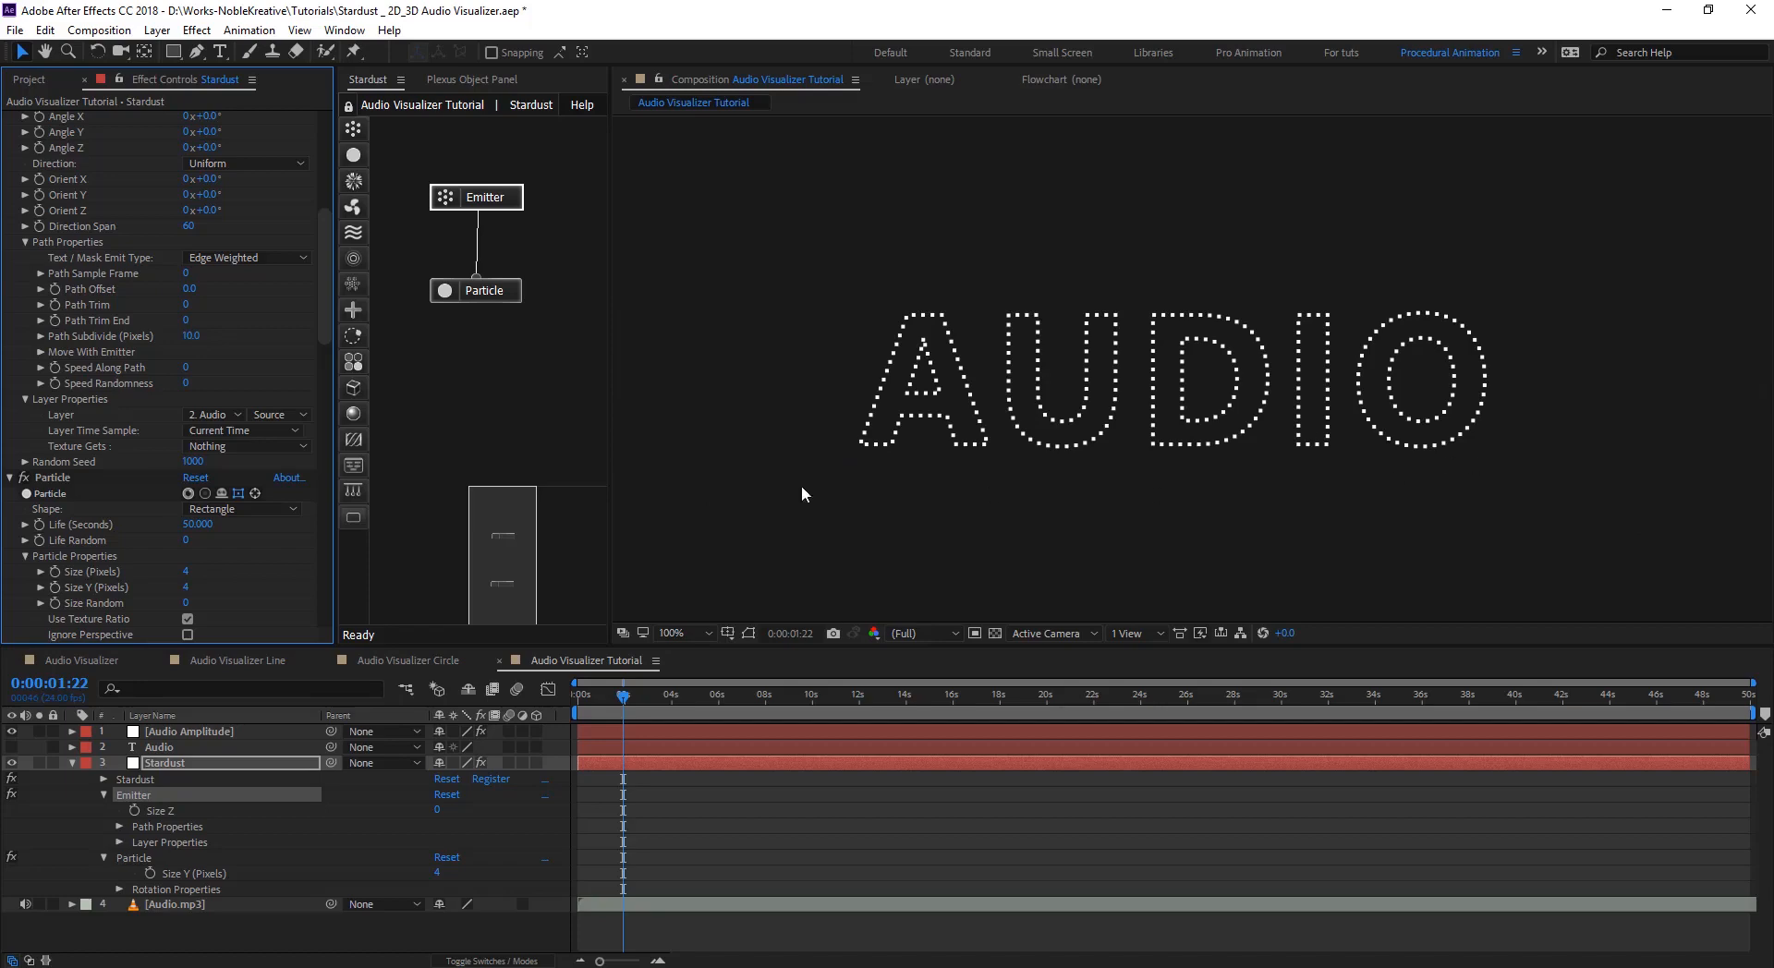
- Set the particle's Particle Color to Color Over Path and collapse its Rotation Properties
left_click(476, 293)
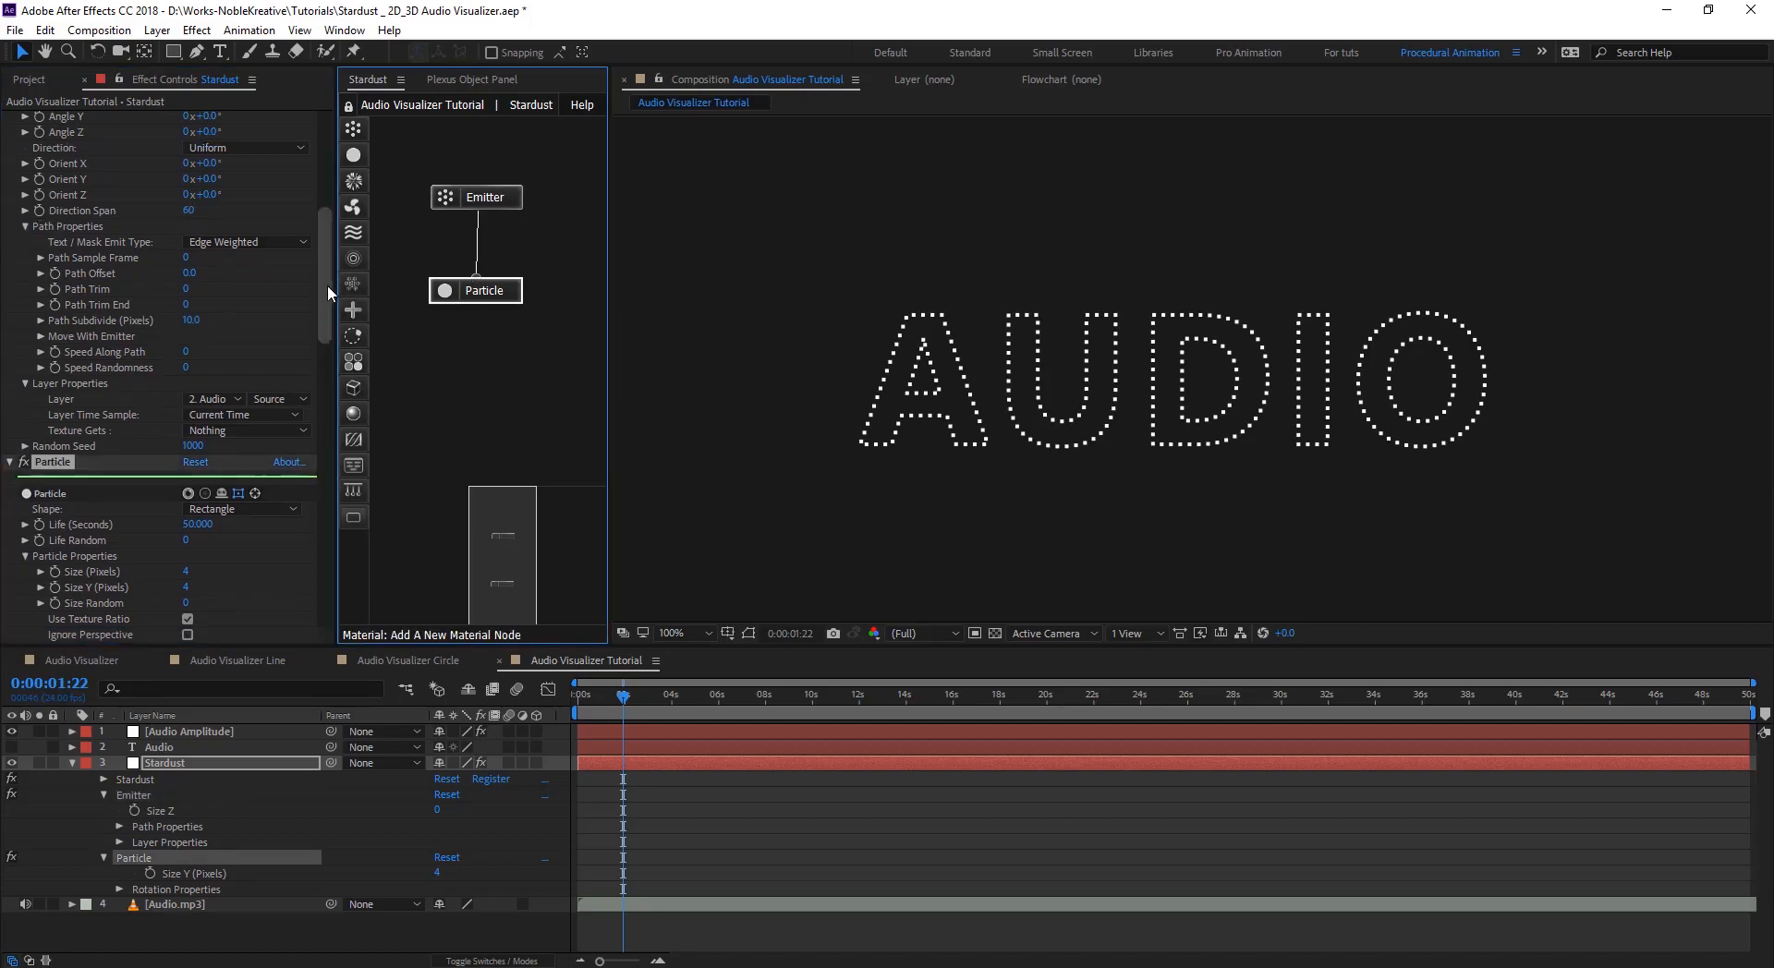
left_click_drag(329, 292, 329, 371)
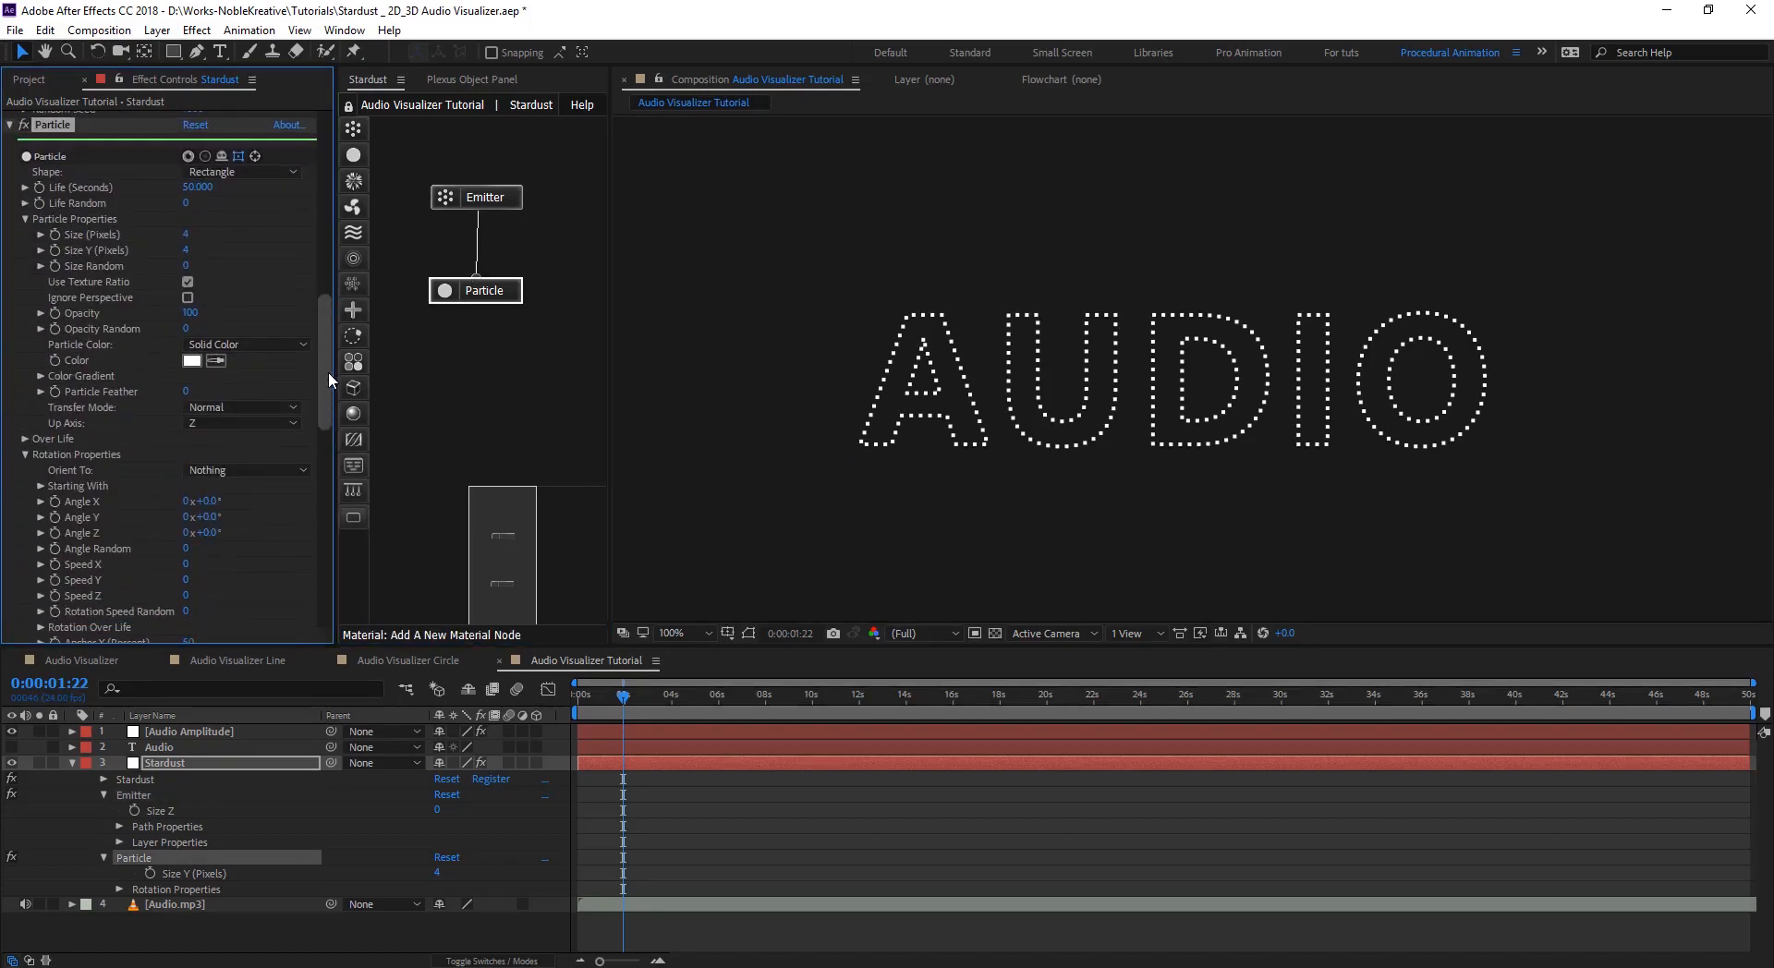
left_click(241, 344)
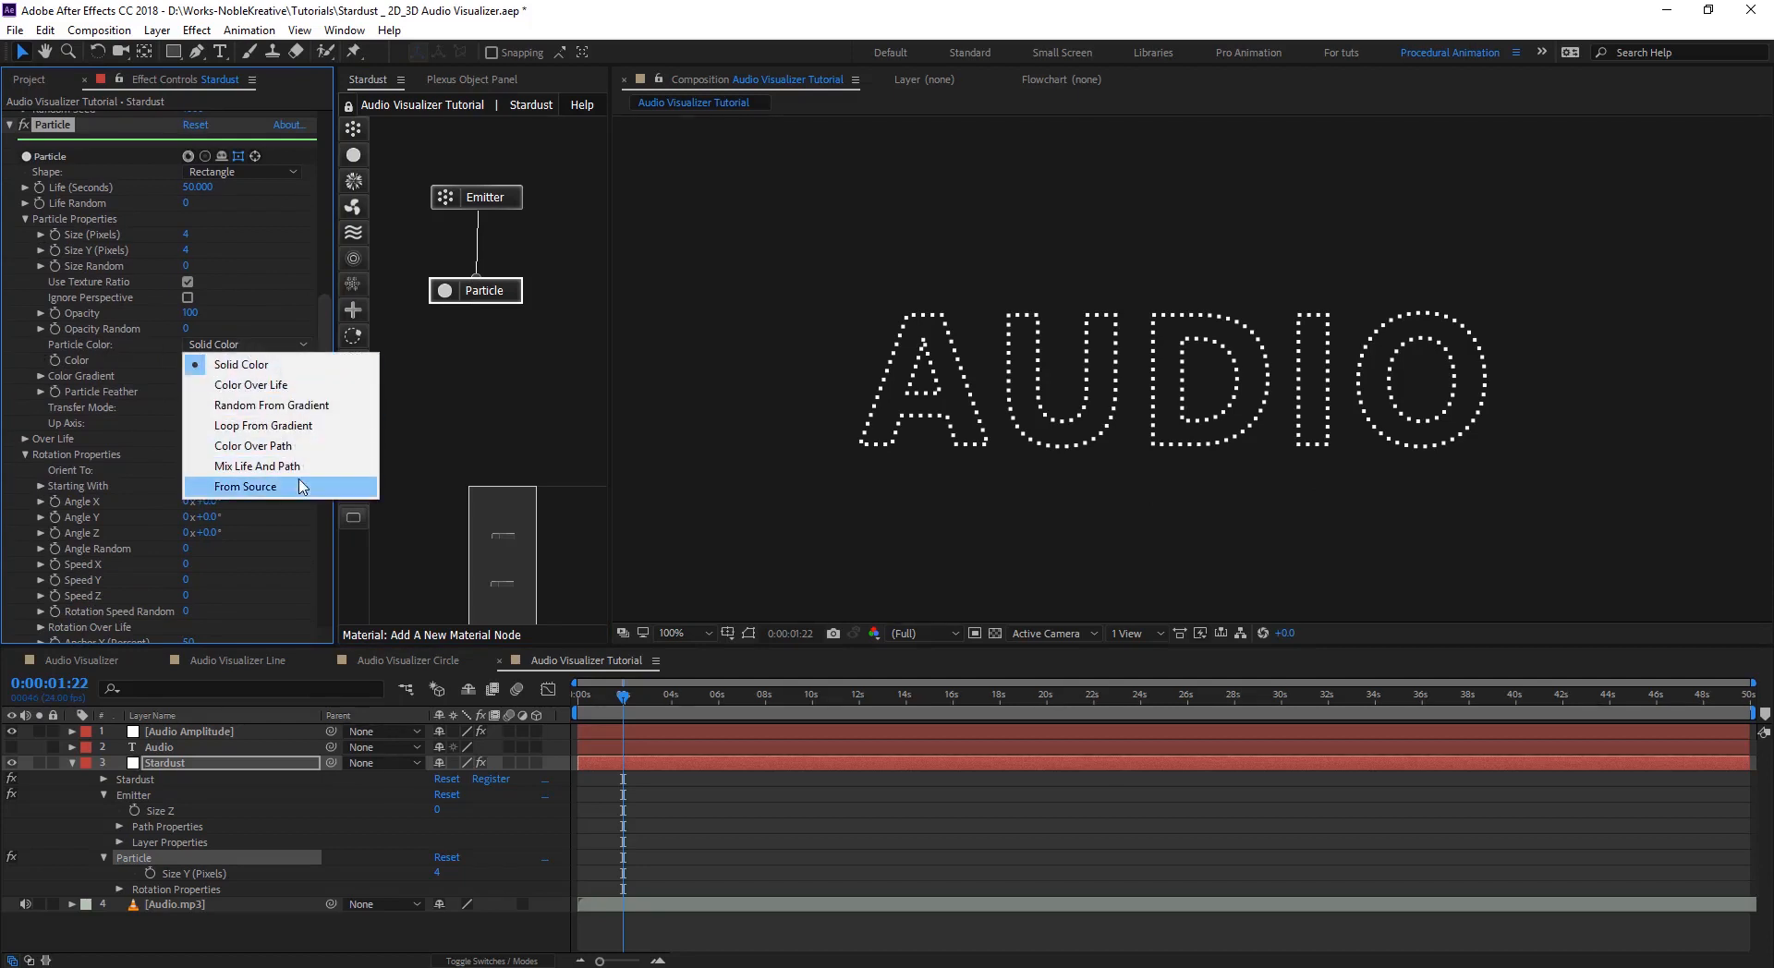
left_click(288, 453)
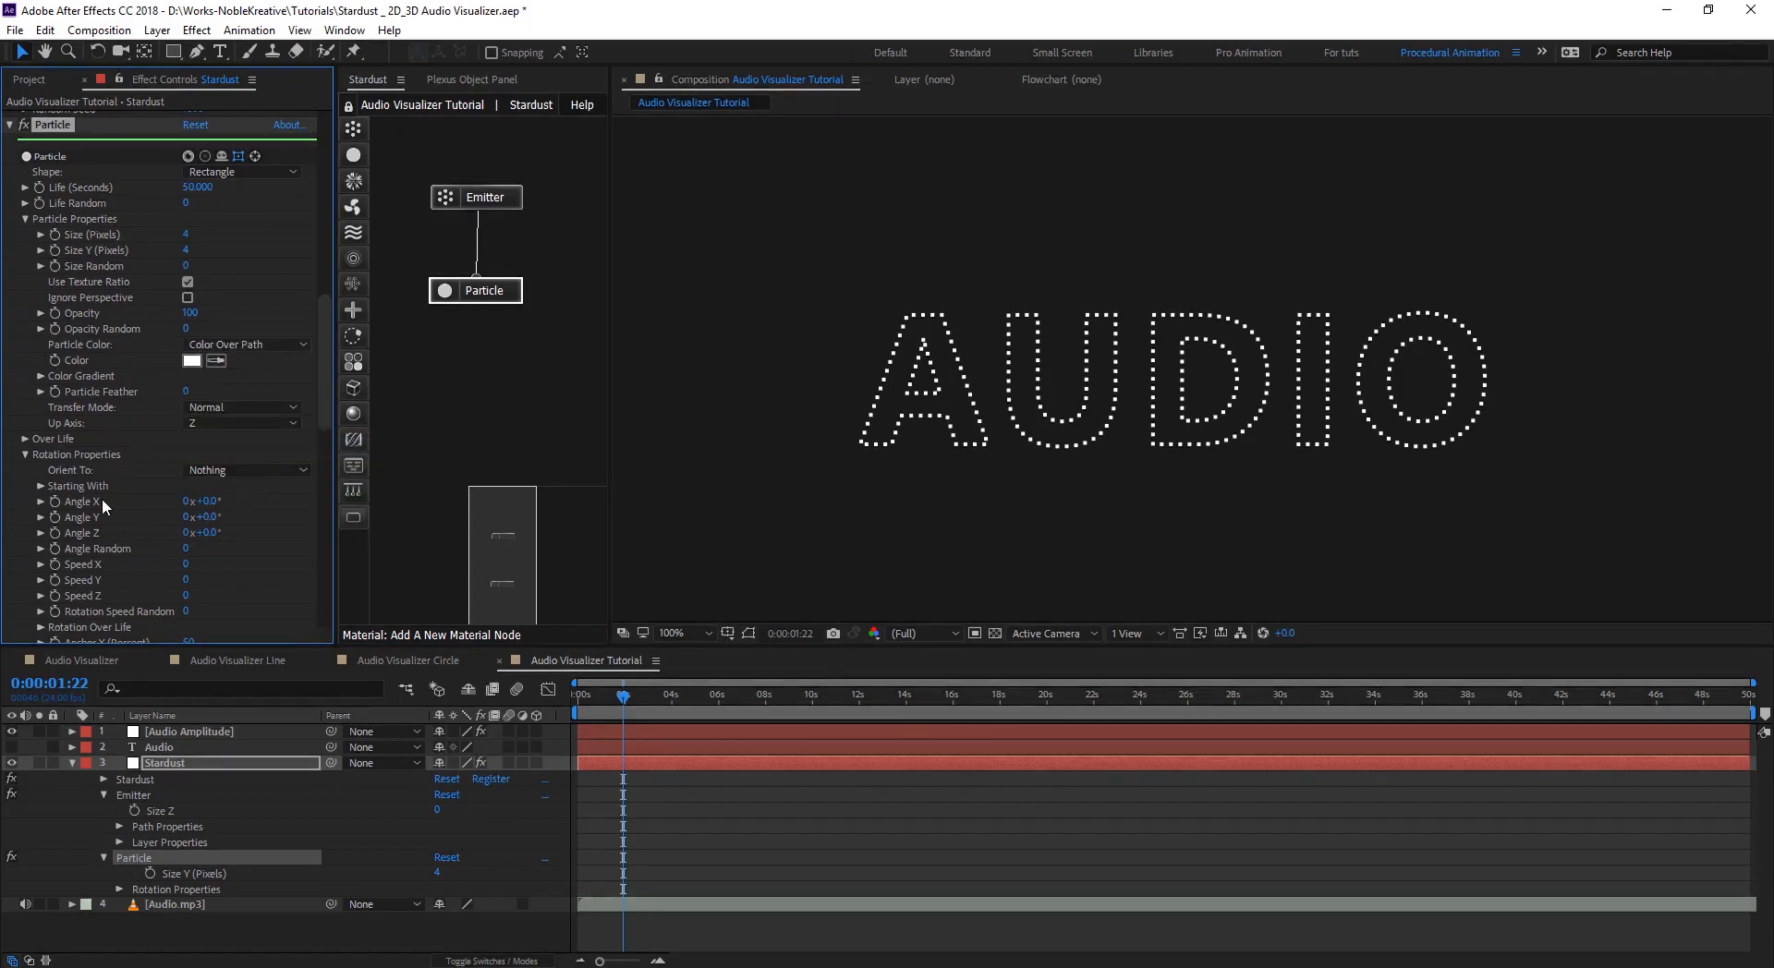
scroll(93, 380, "down", 3)
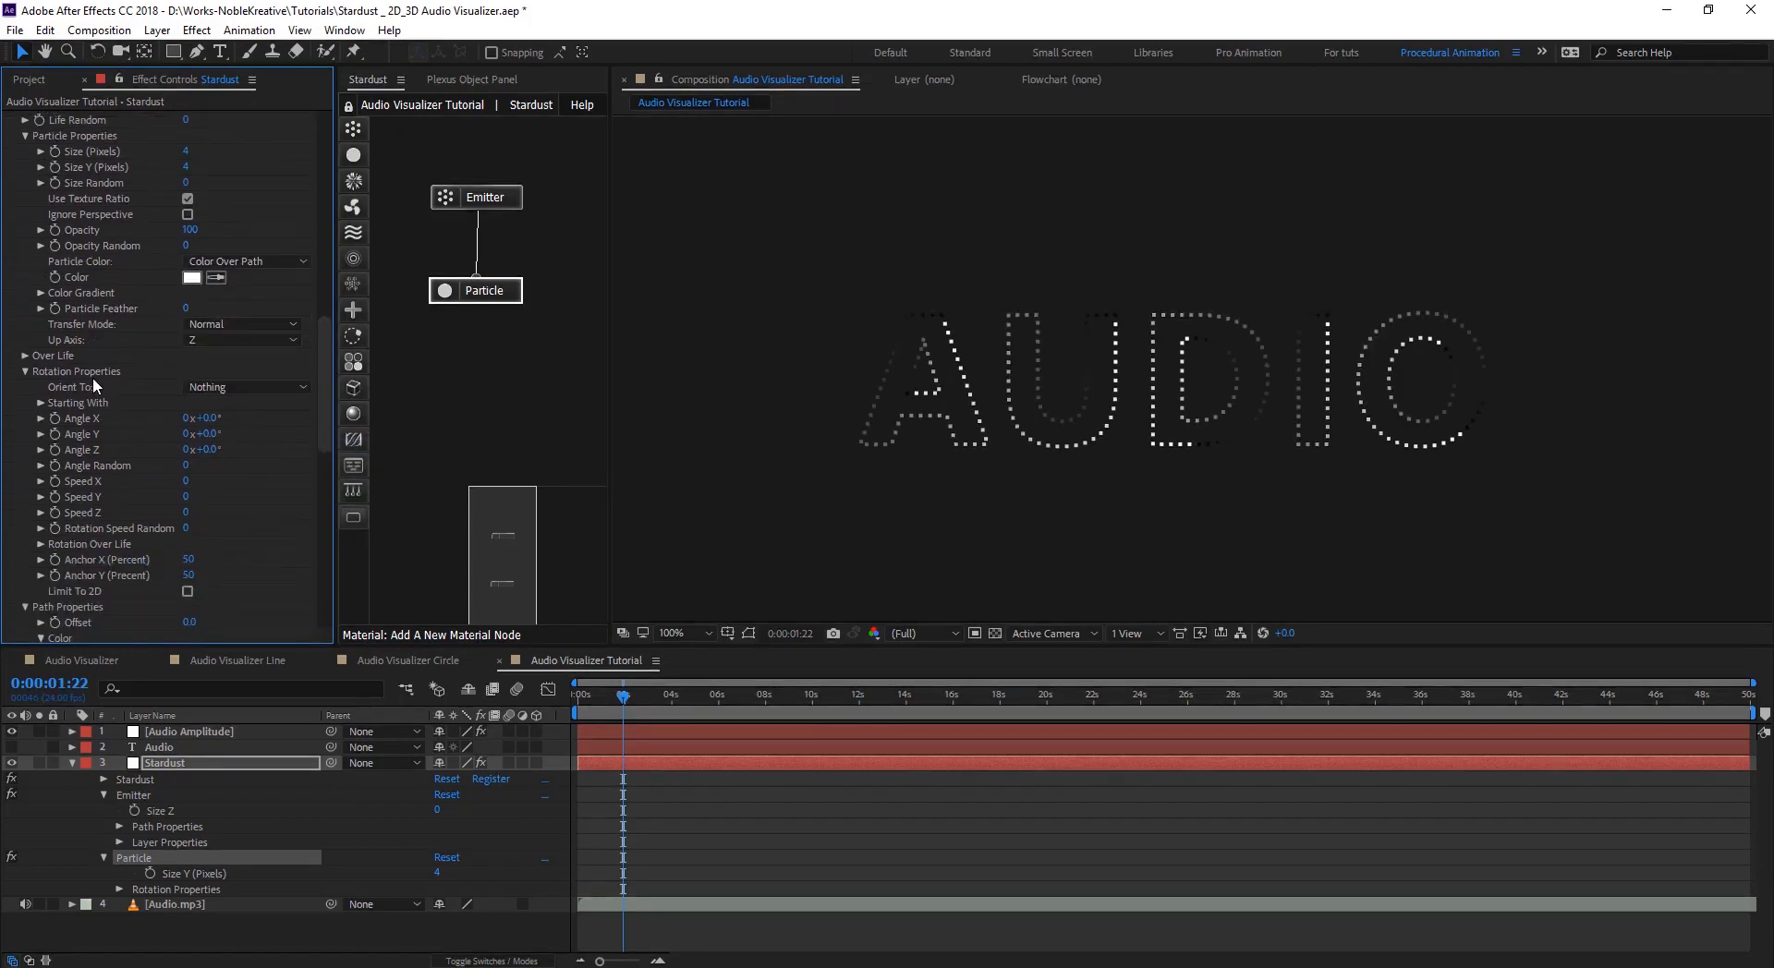
left_click(25, 372)
scroll(75, 344, "down", 2)
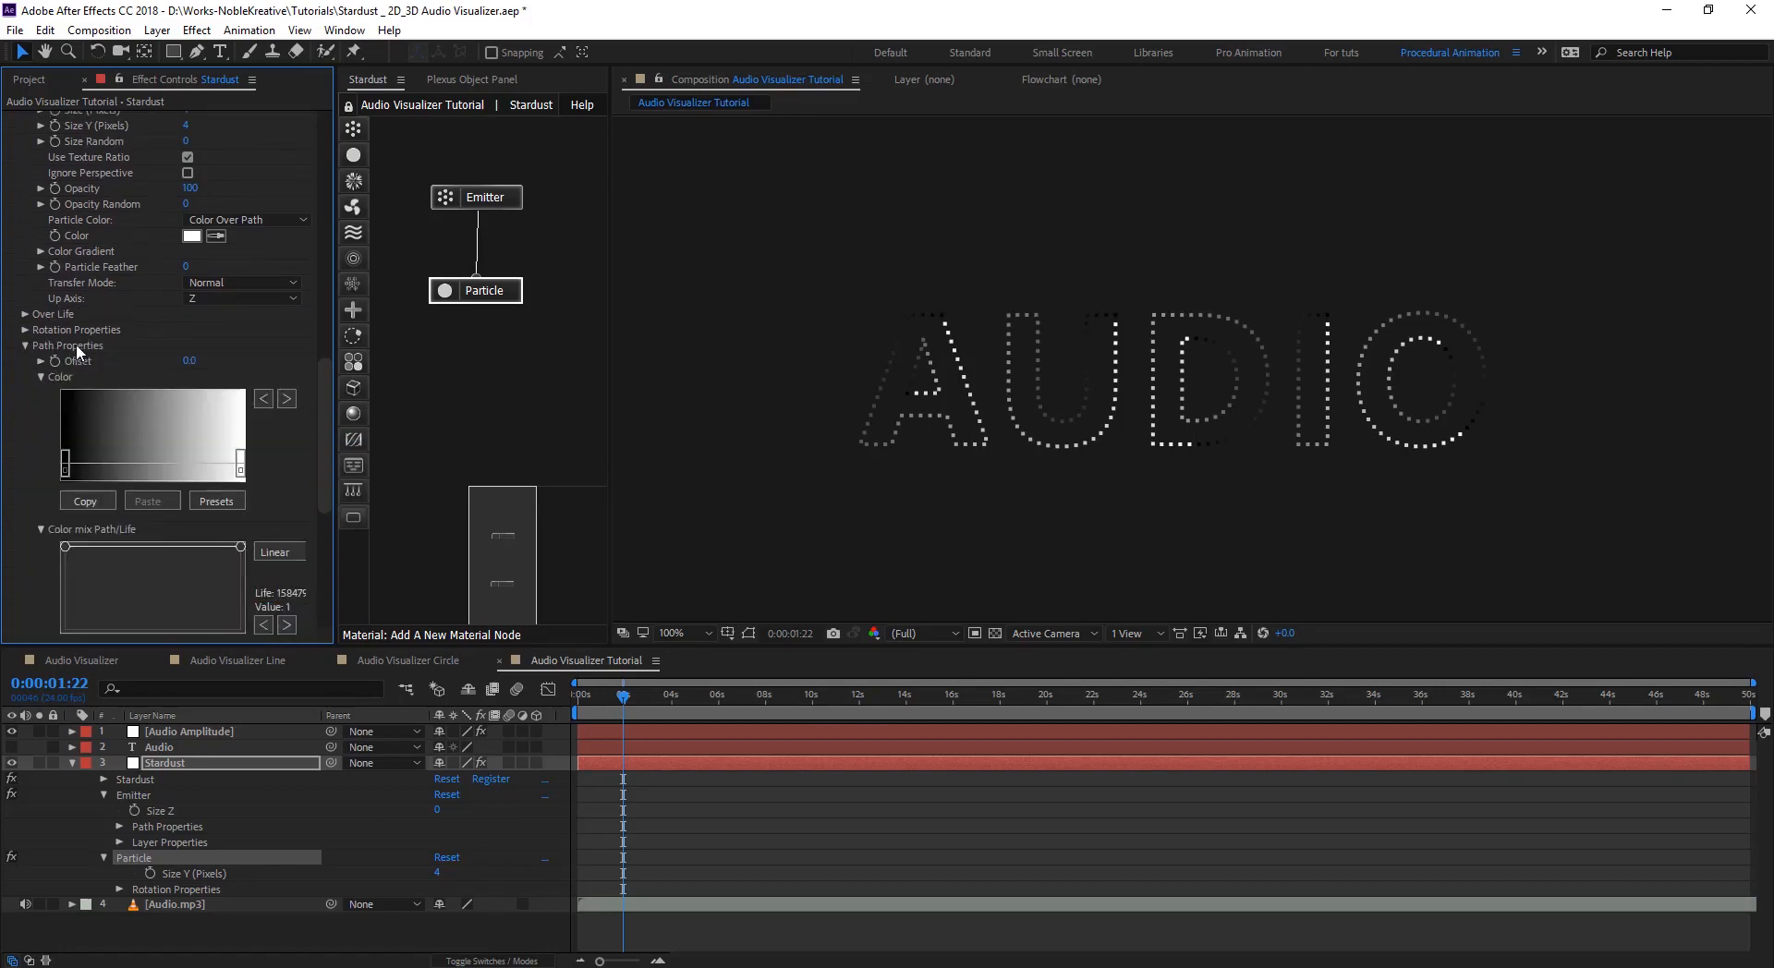
- Try the Color 01 preset on the particle's path color gradient and return it to the Black White preset
left_click(236, 500)
left_click(876, 299)
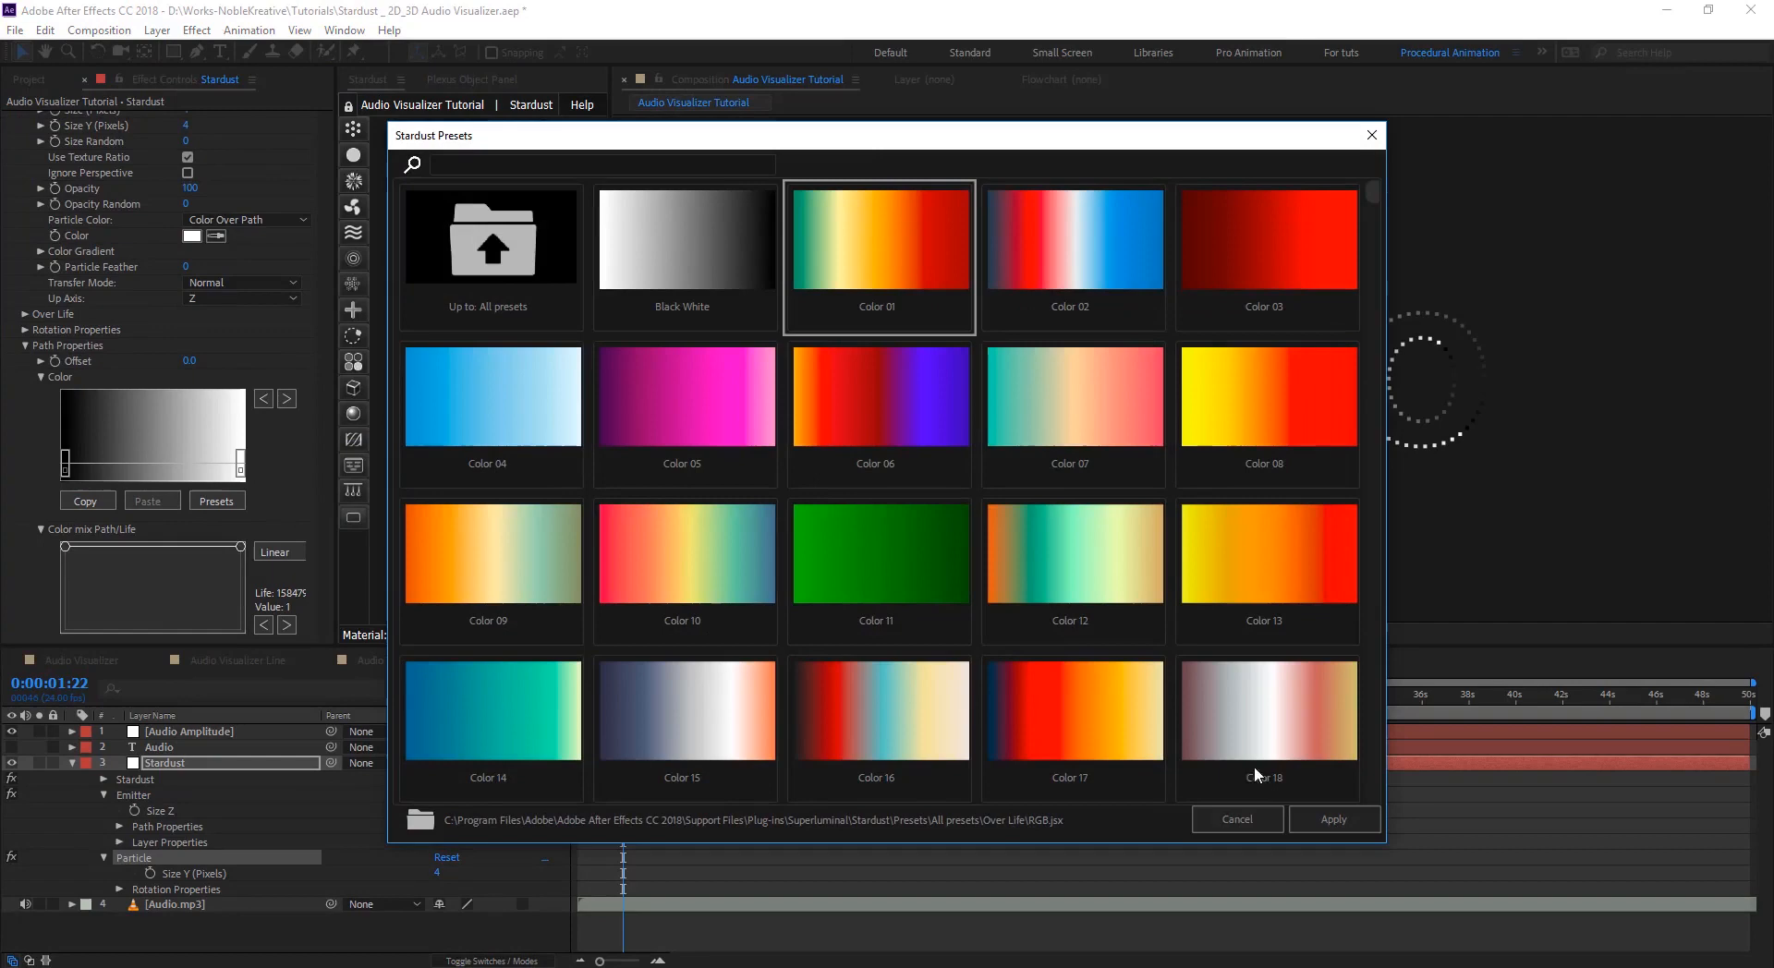
left_click(1333, 819)
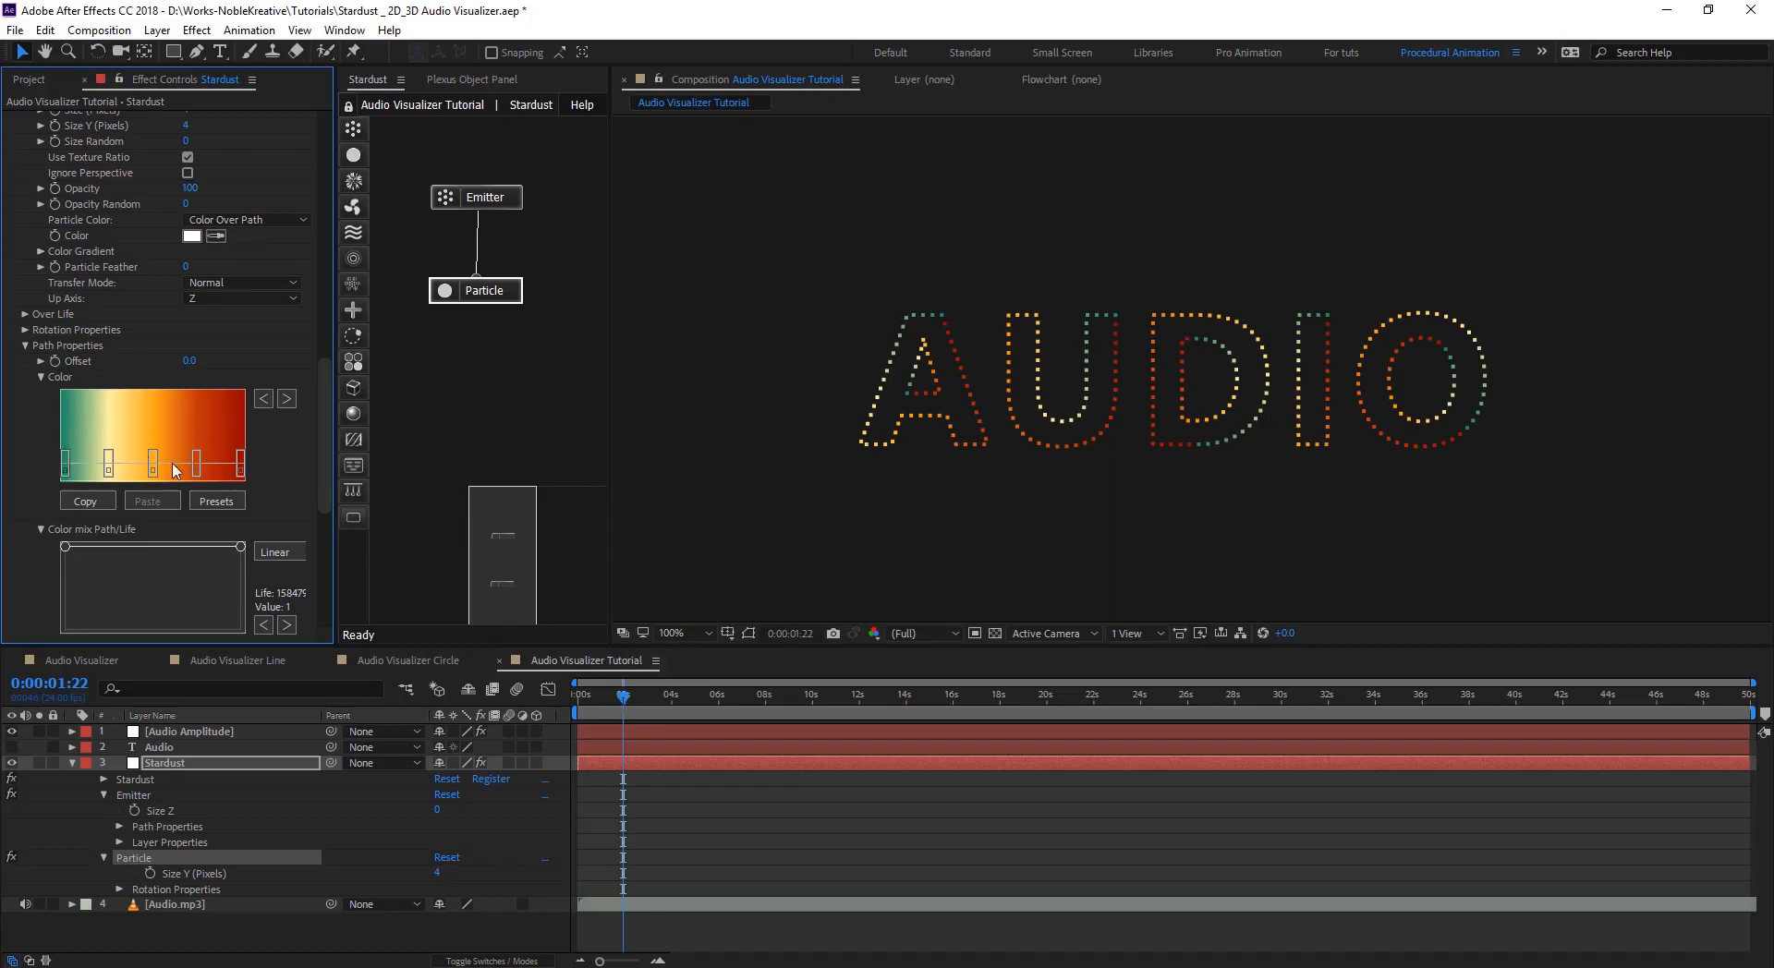
left_click(227, 504)
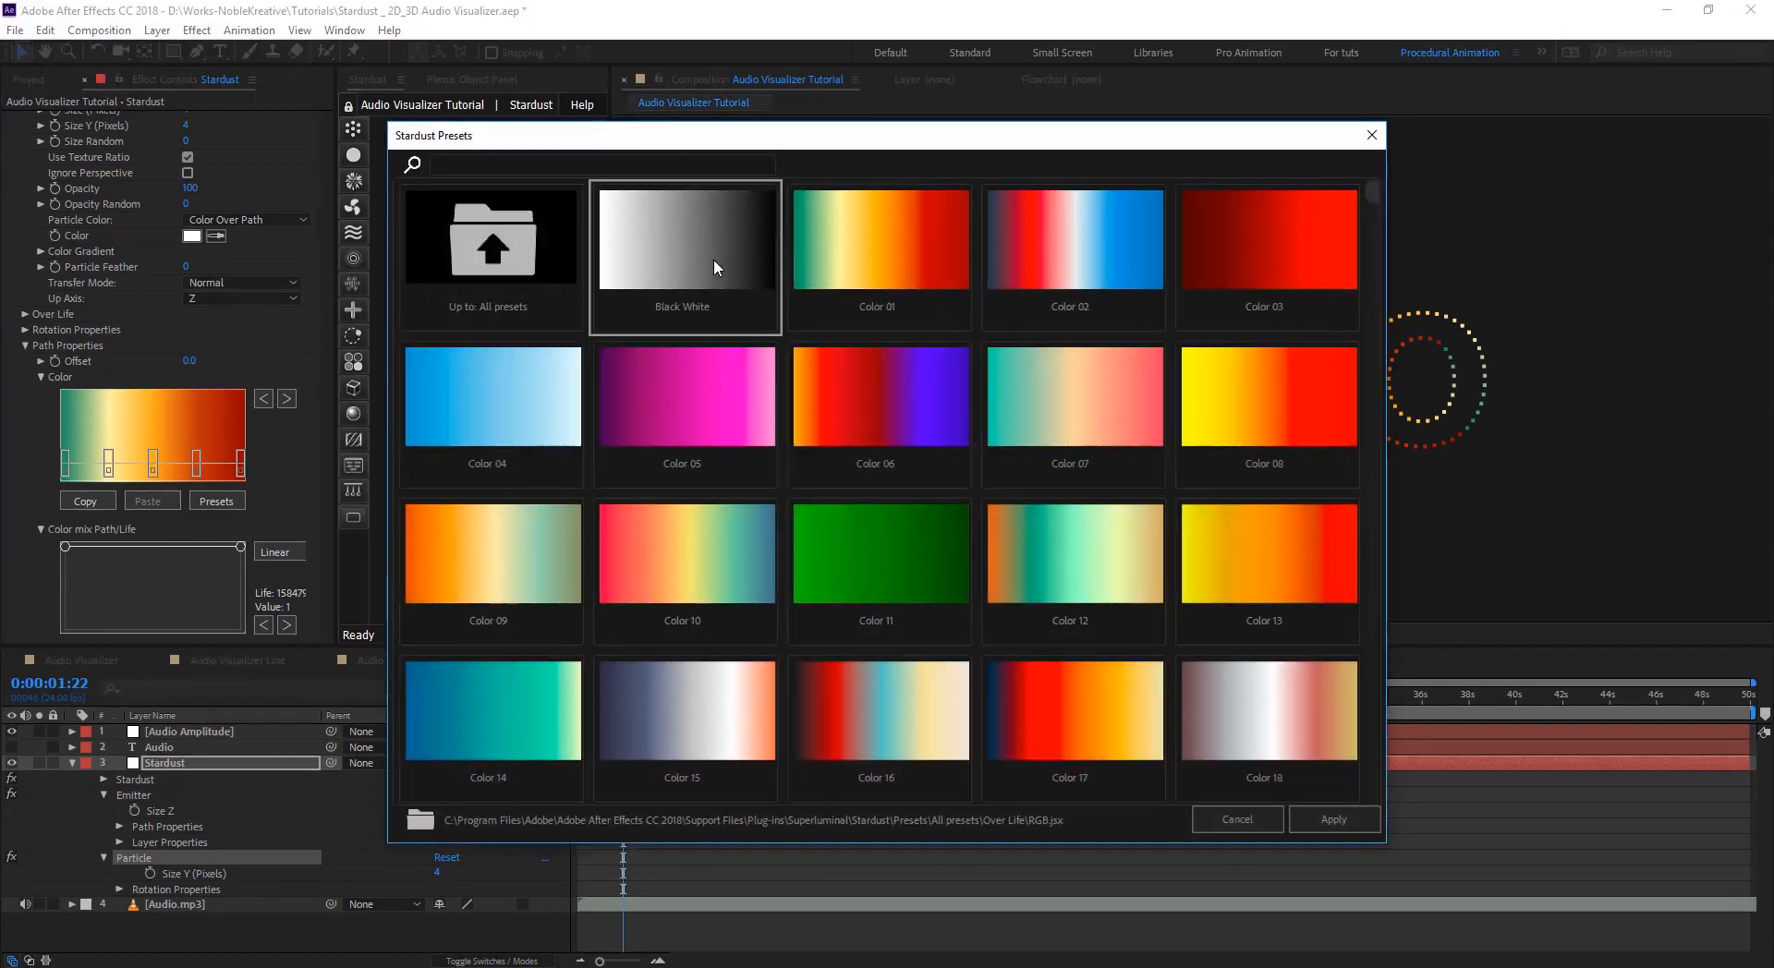
left_click(1330, 819)
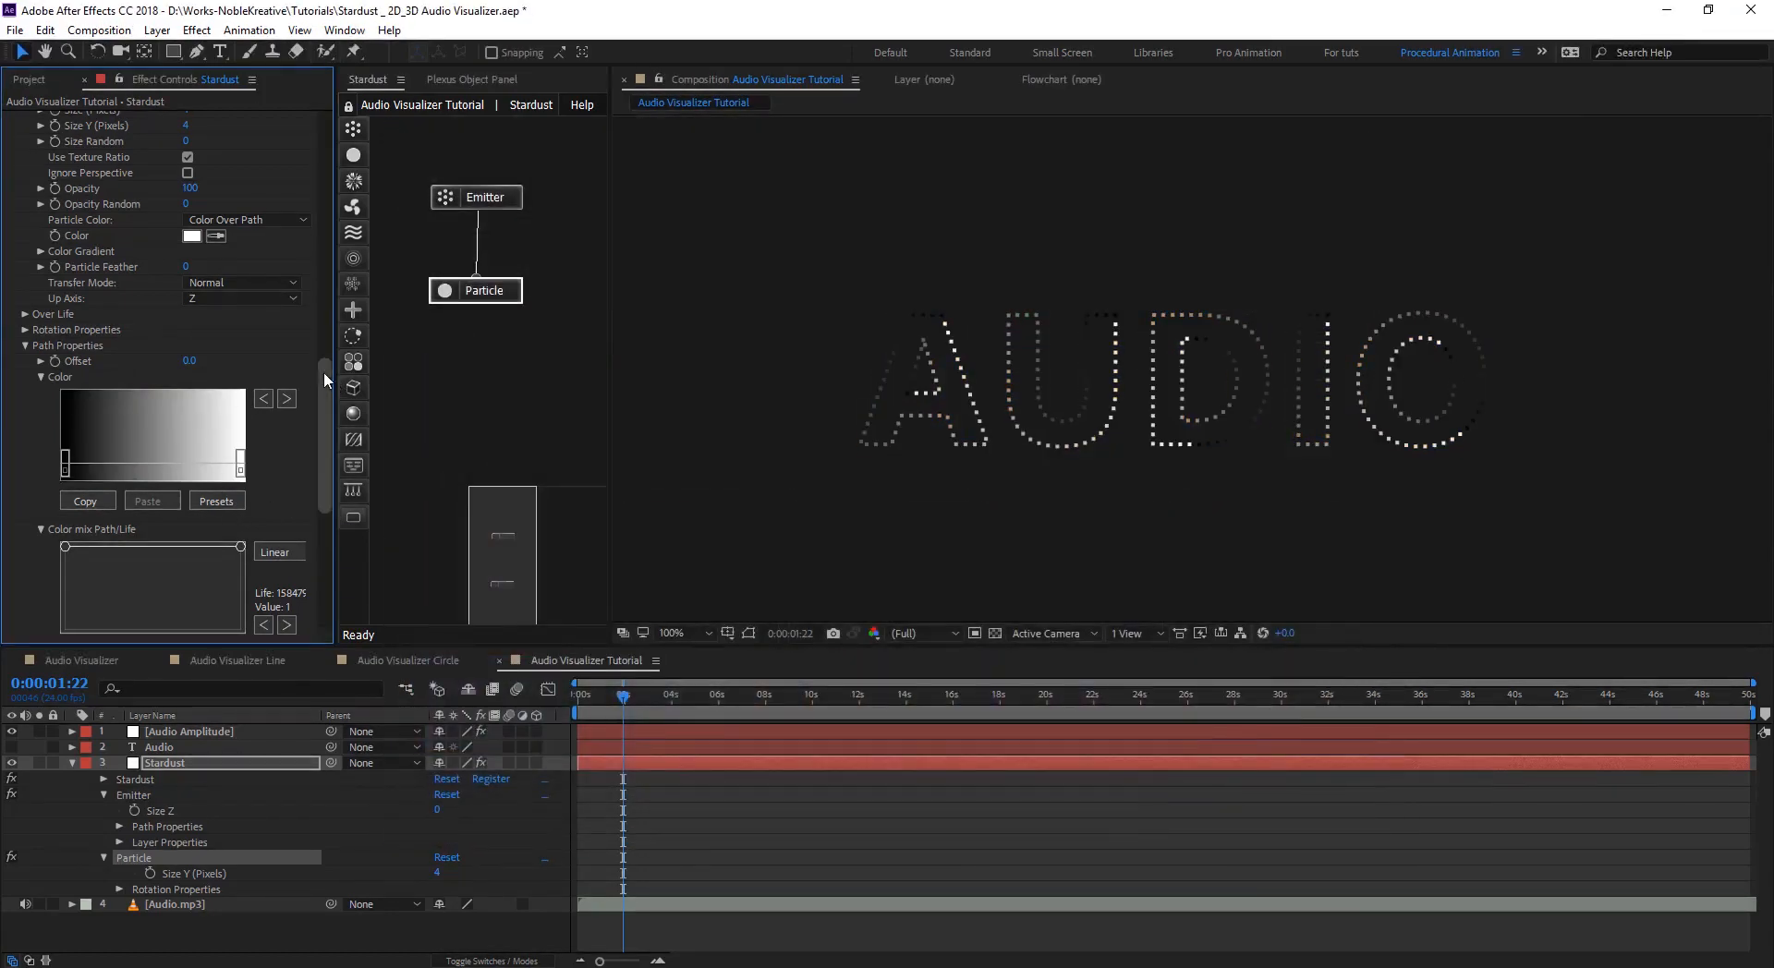
- Add a Replica node below the Particle node and connect the two
left_click(481, 292)
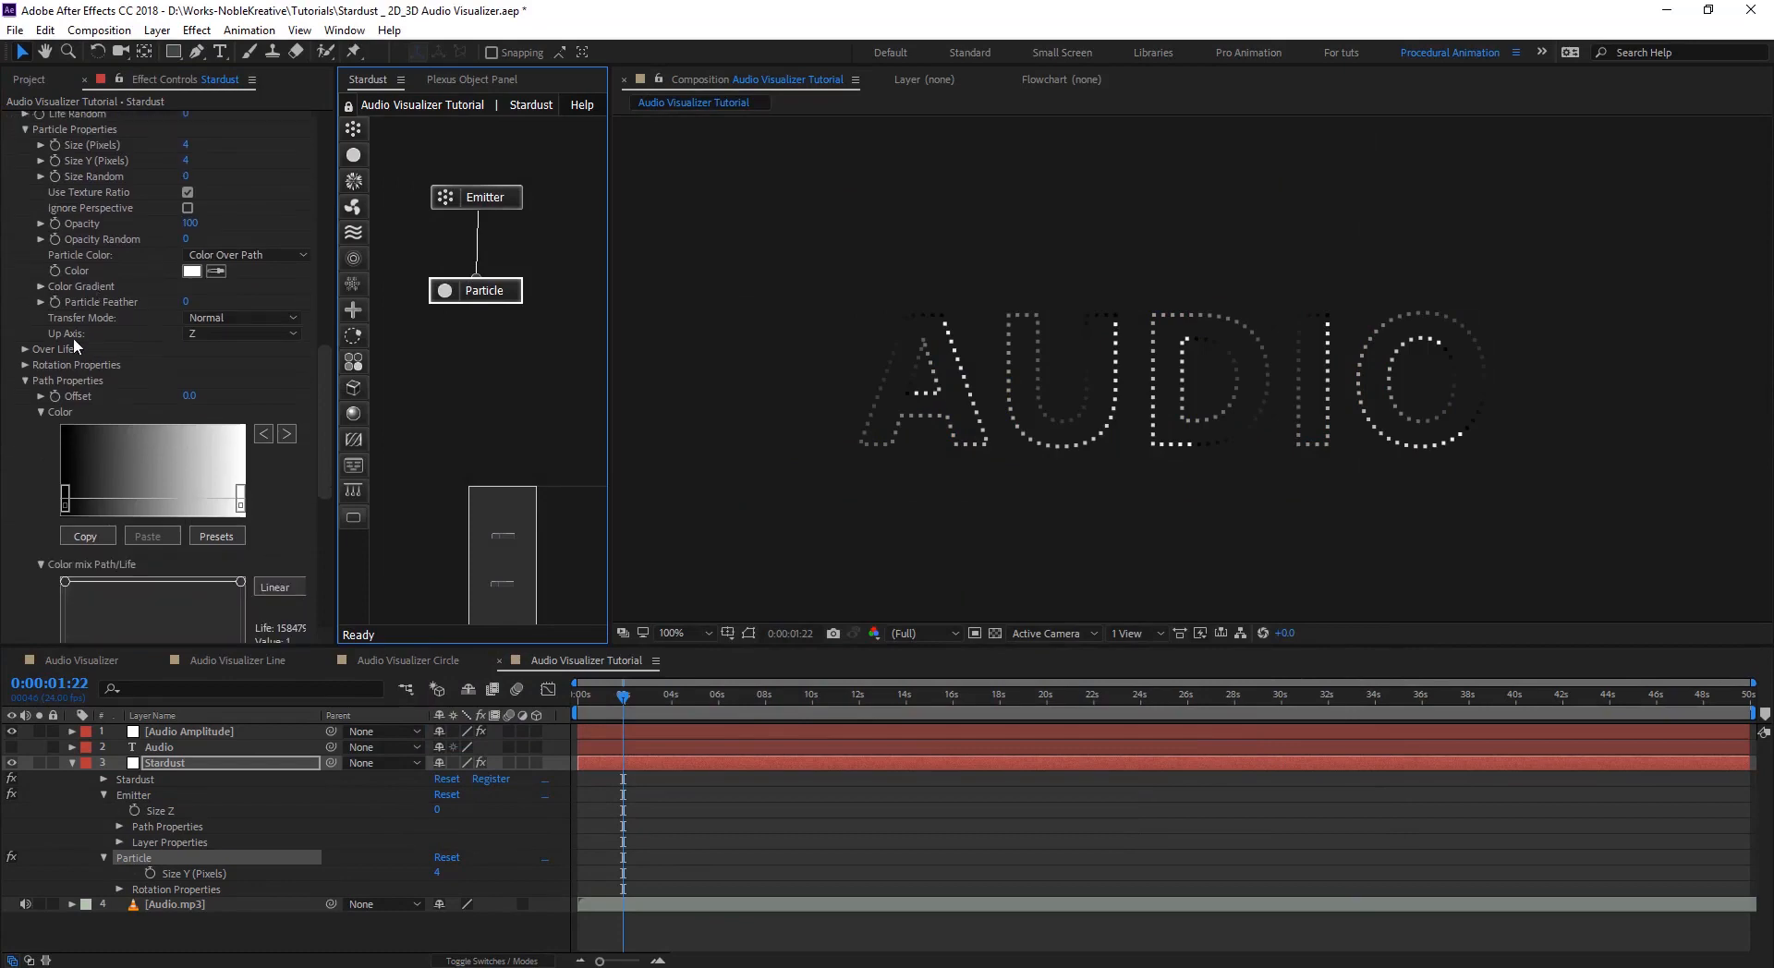
scroll(83, 242, "down", 1)
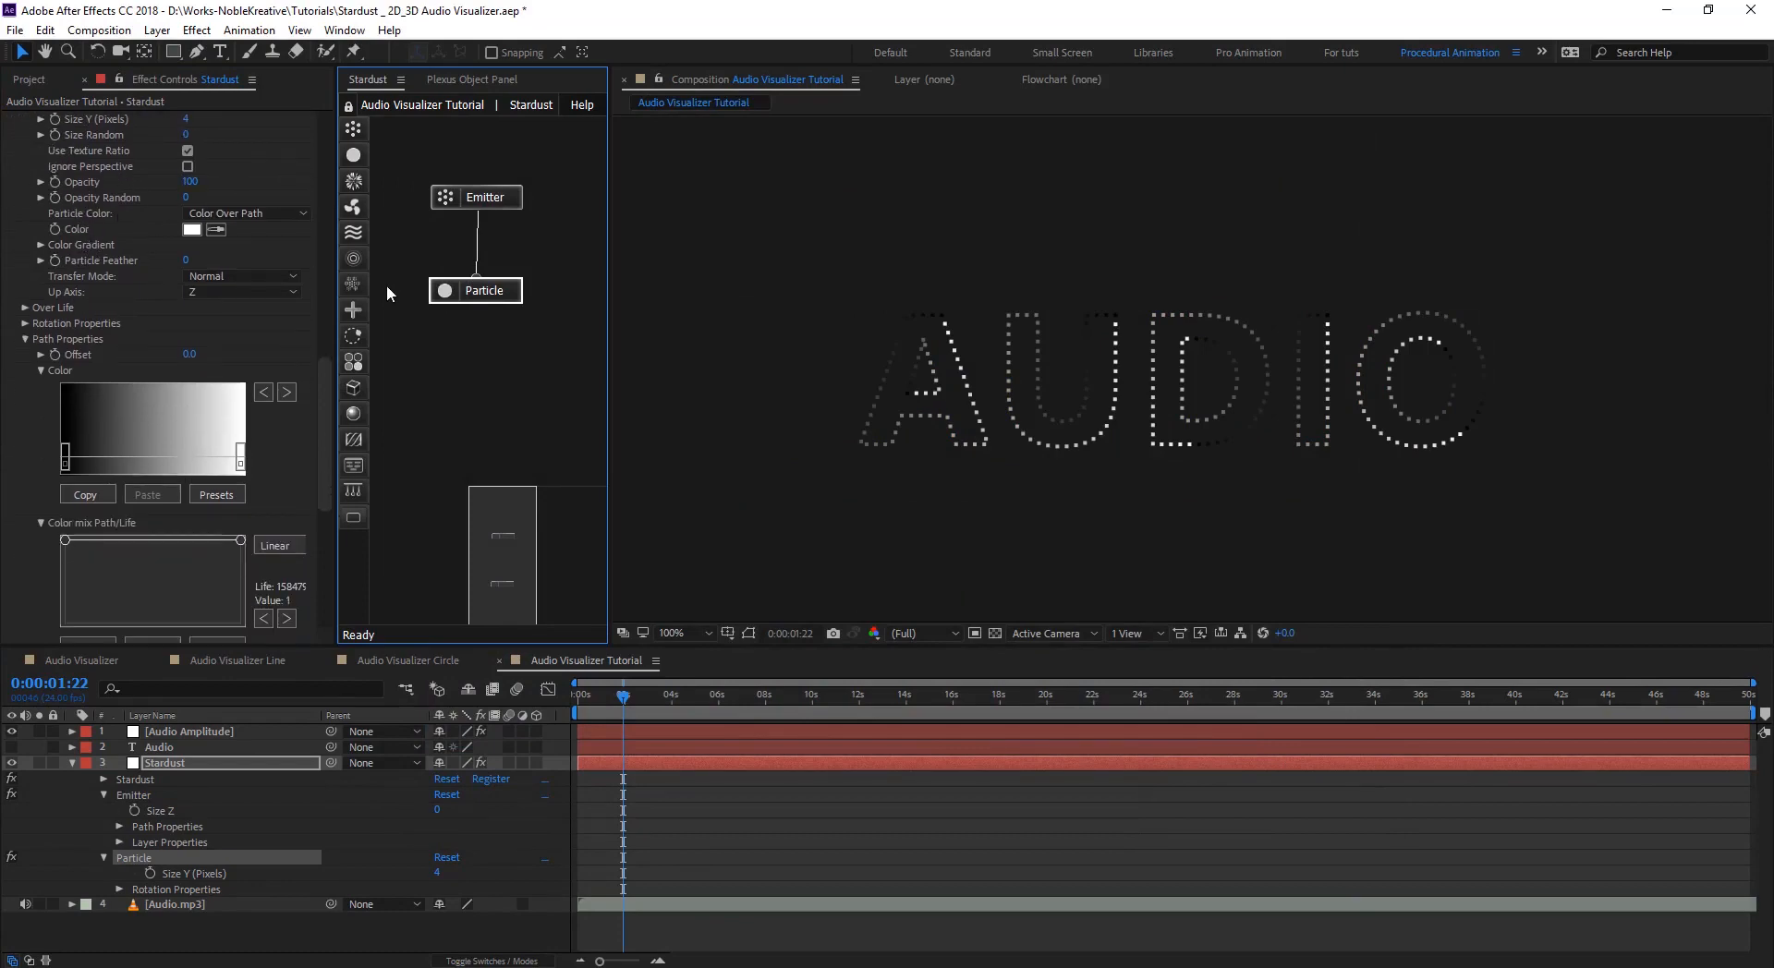
left_click_drag(353, 283, 472, 374)
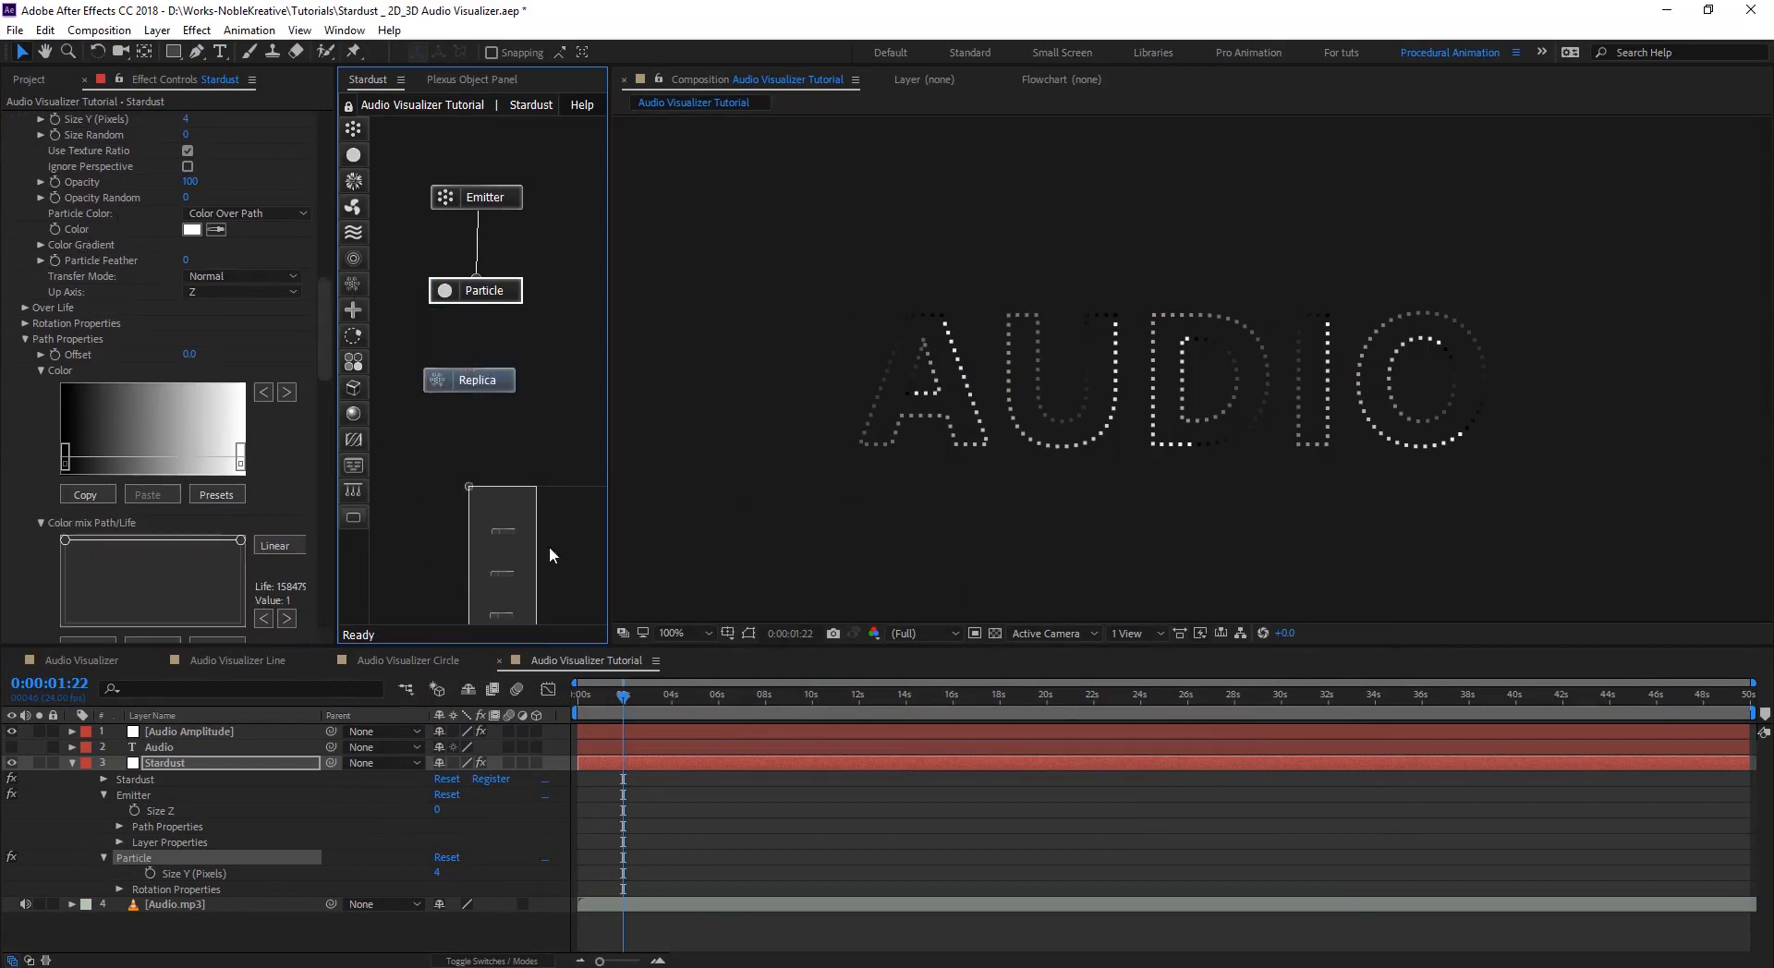
left_click(481, 380)
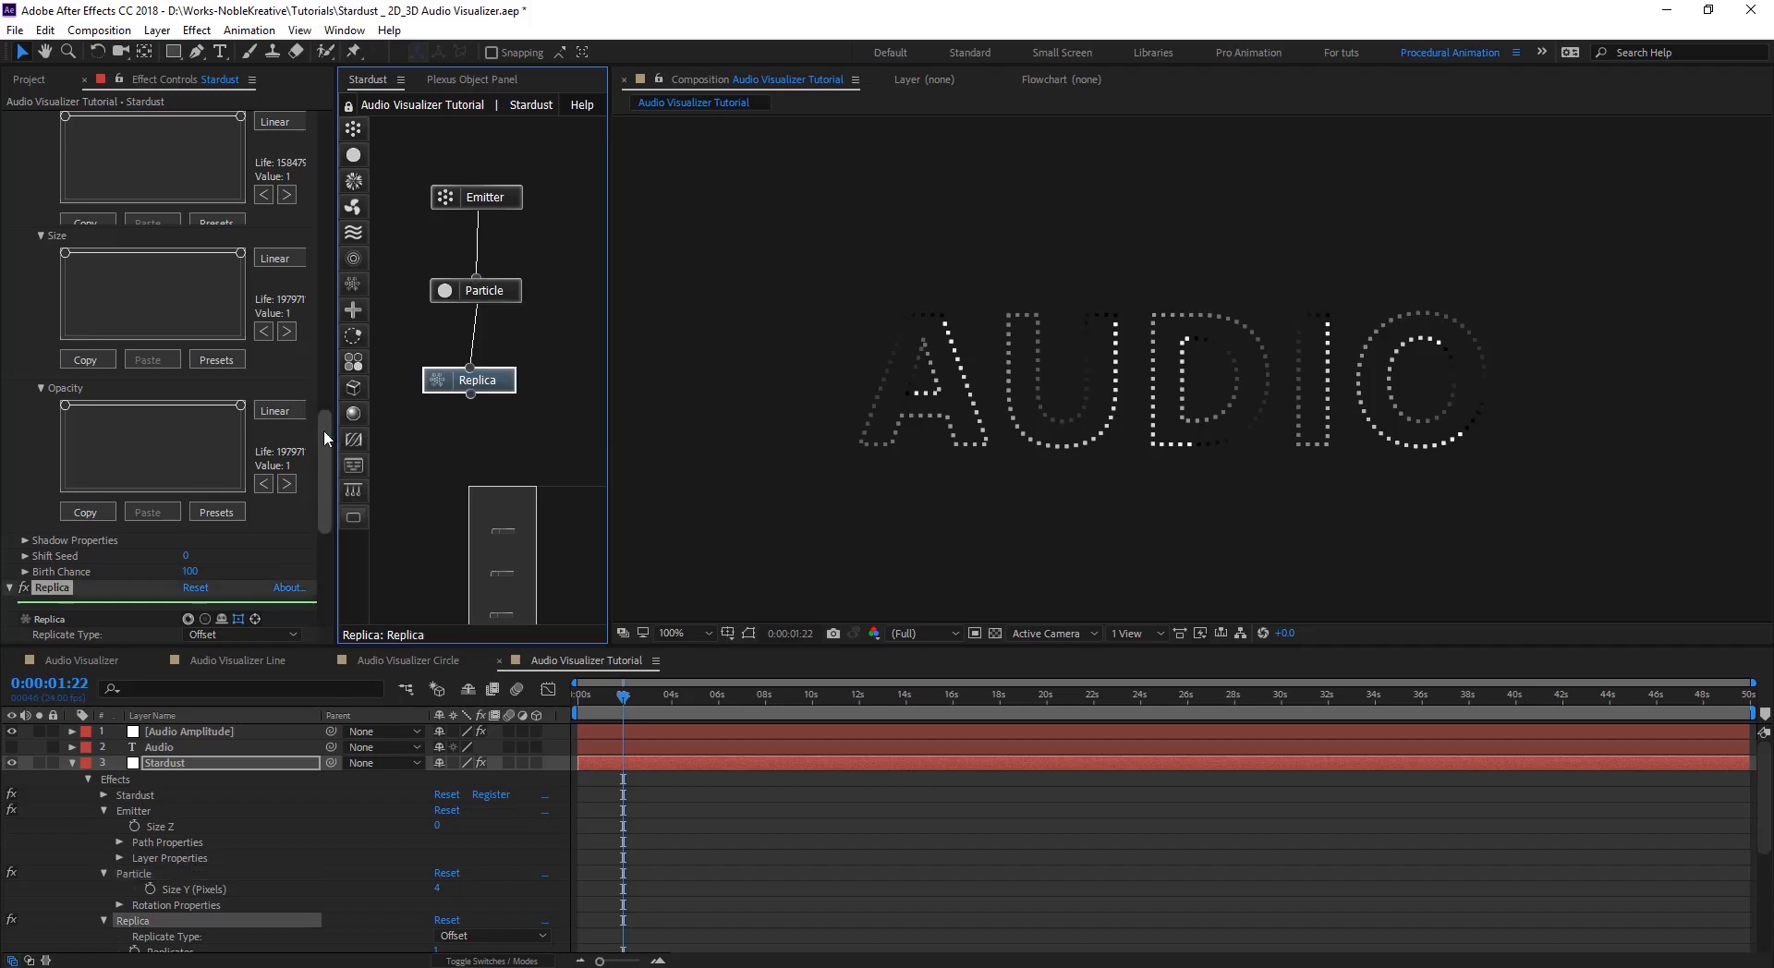
- Set the Replica node's Replicates to 20
left_click_drag(323, 453, 324, 490)
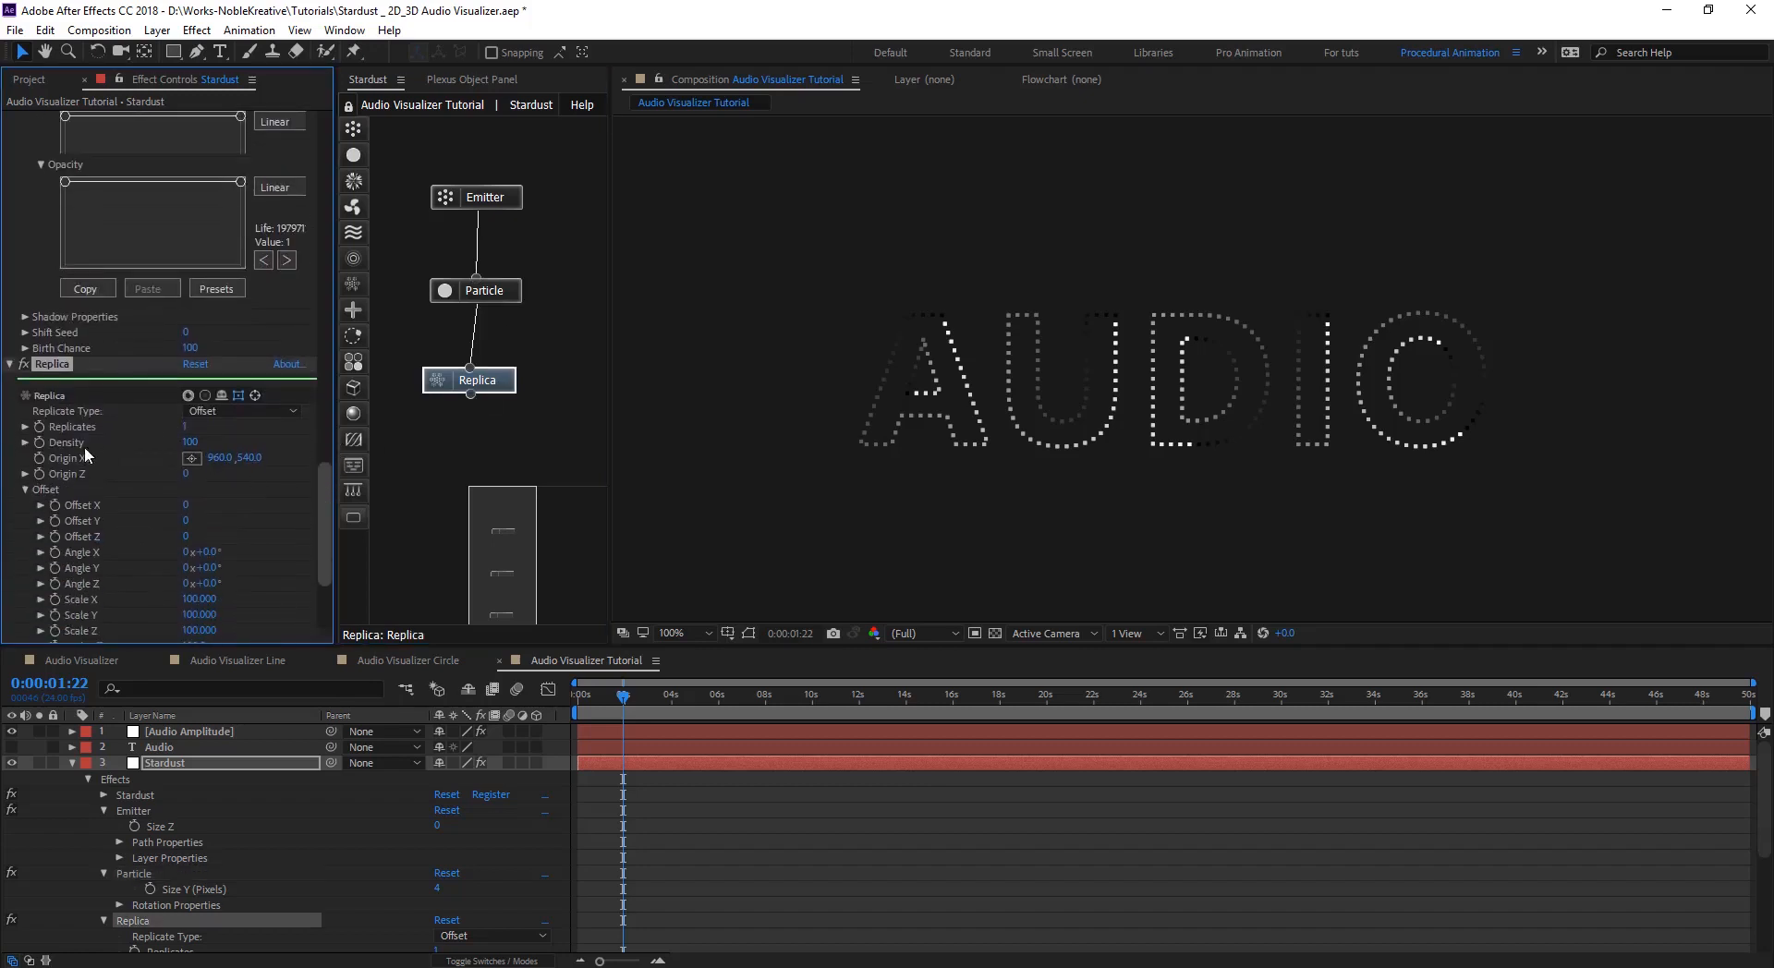
left_click(186, 427)
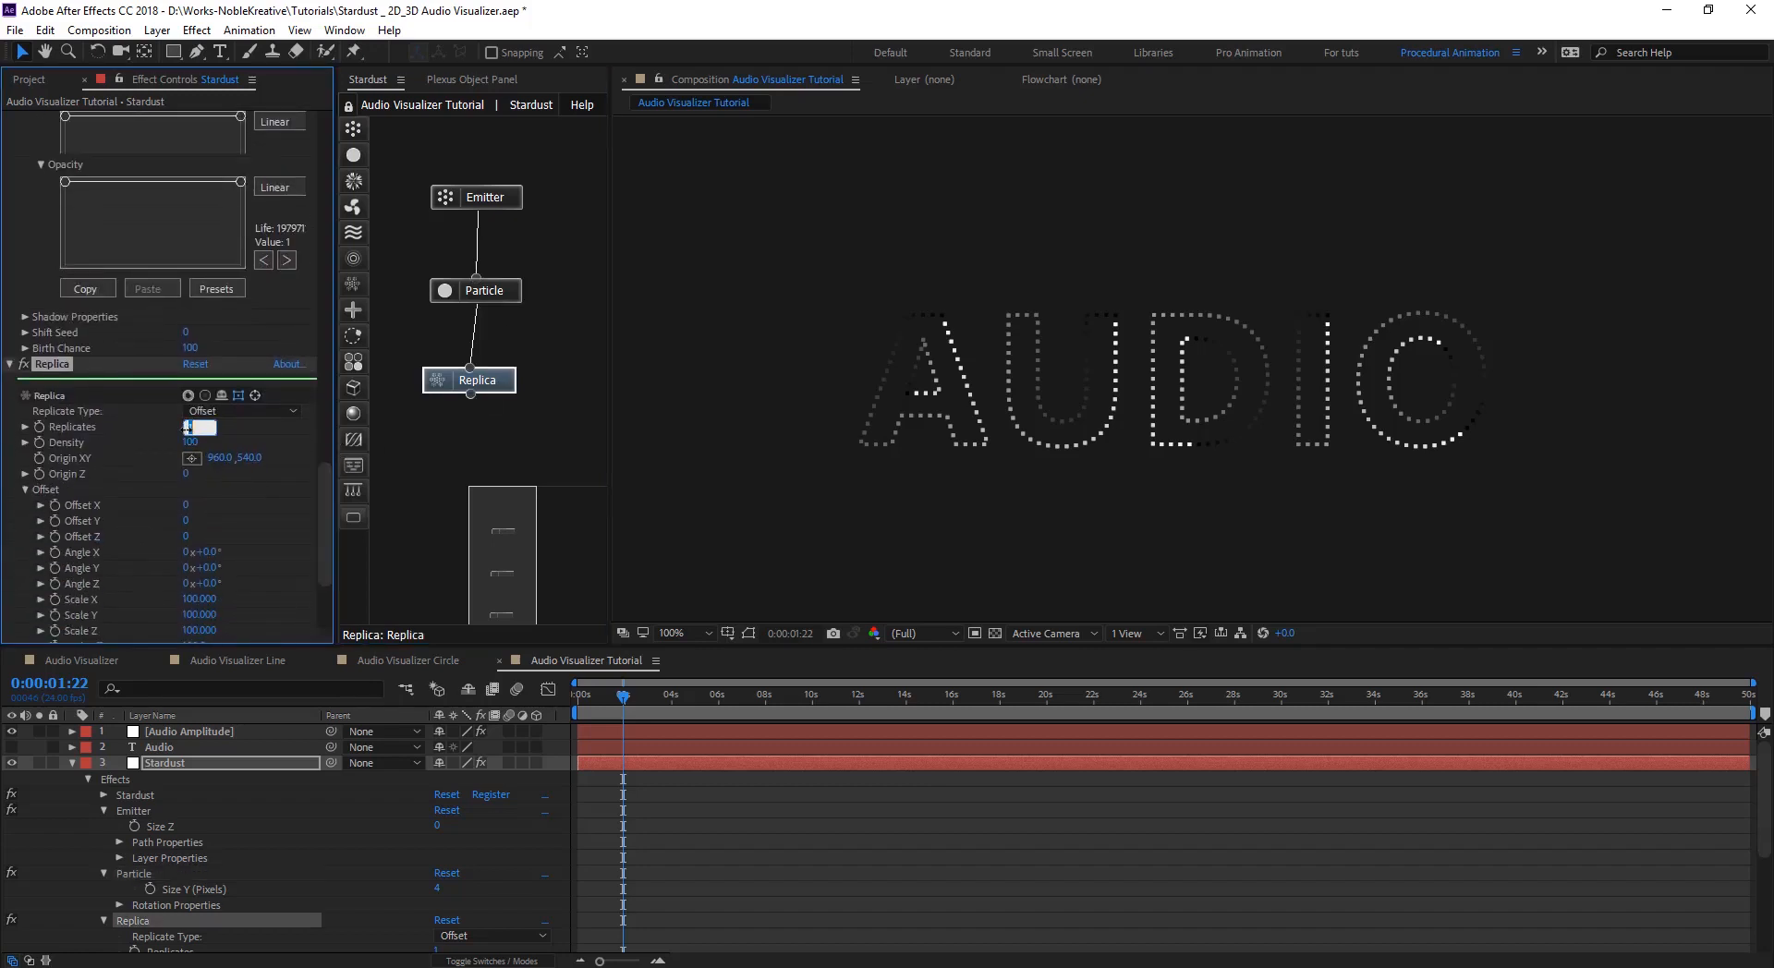
type("20")
key("Return")
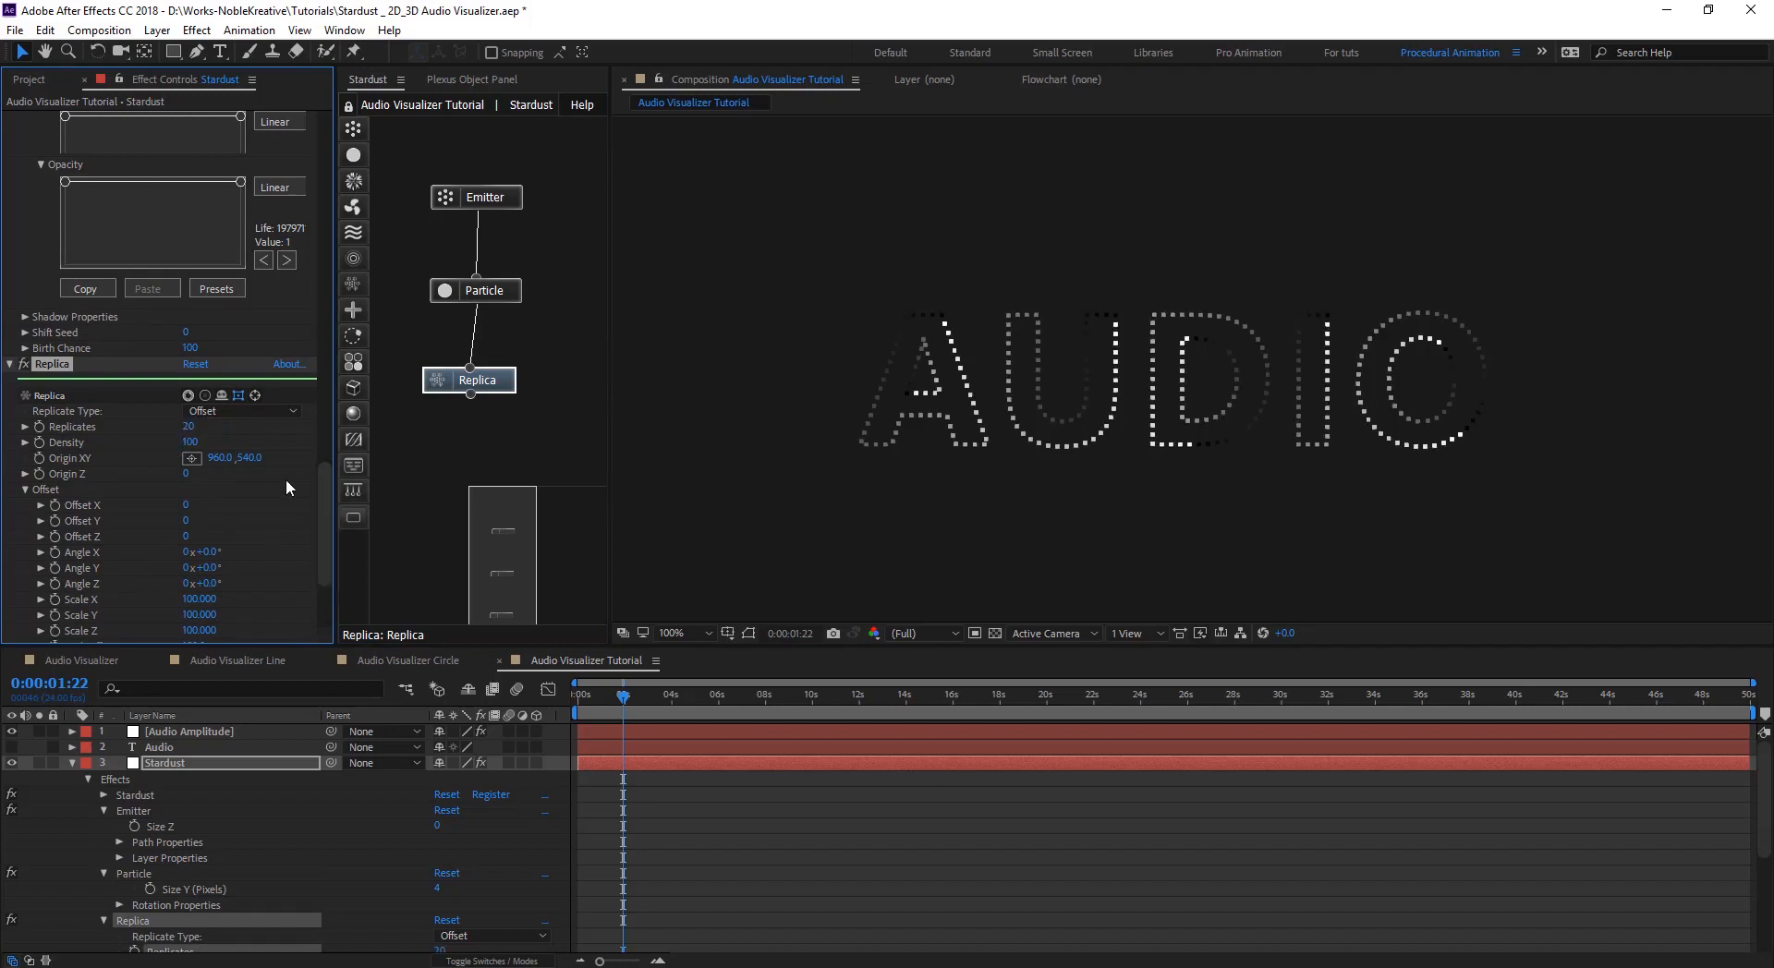
left_click_drag(325, 486, 325, 496)
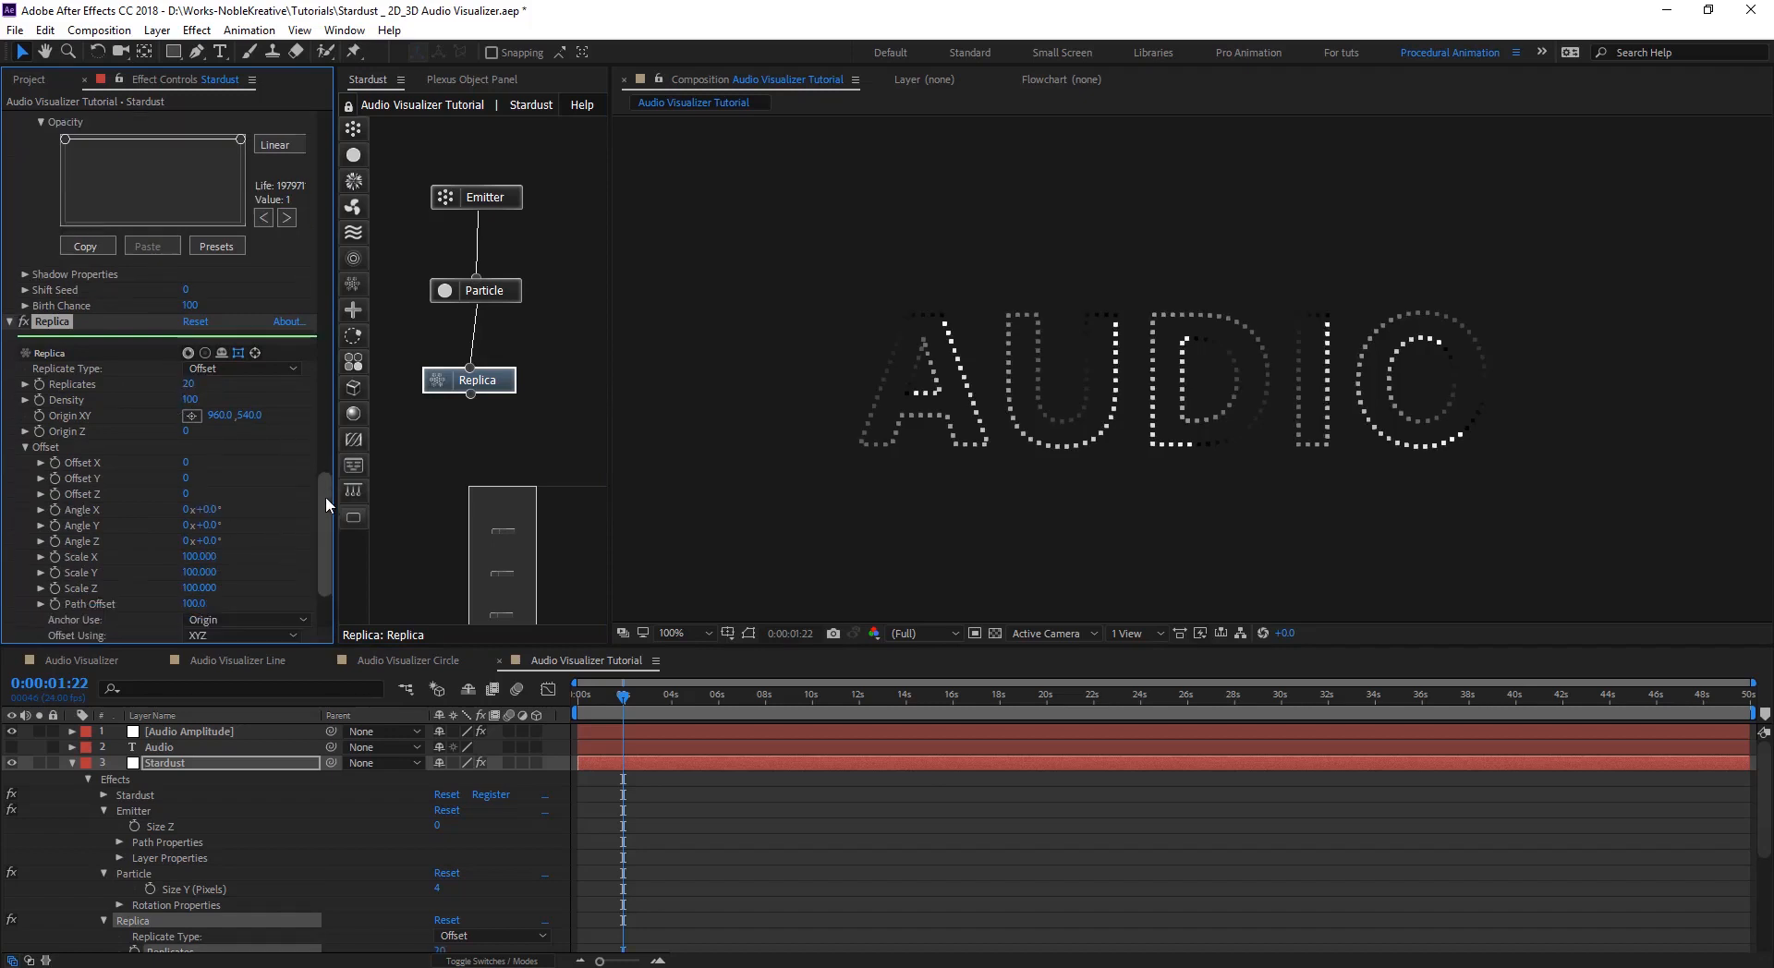
right_click(513, 837)
mouse_move(702, 633)
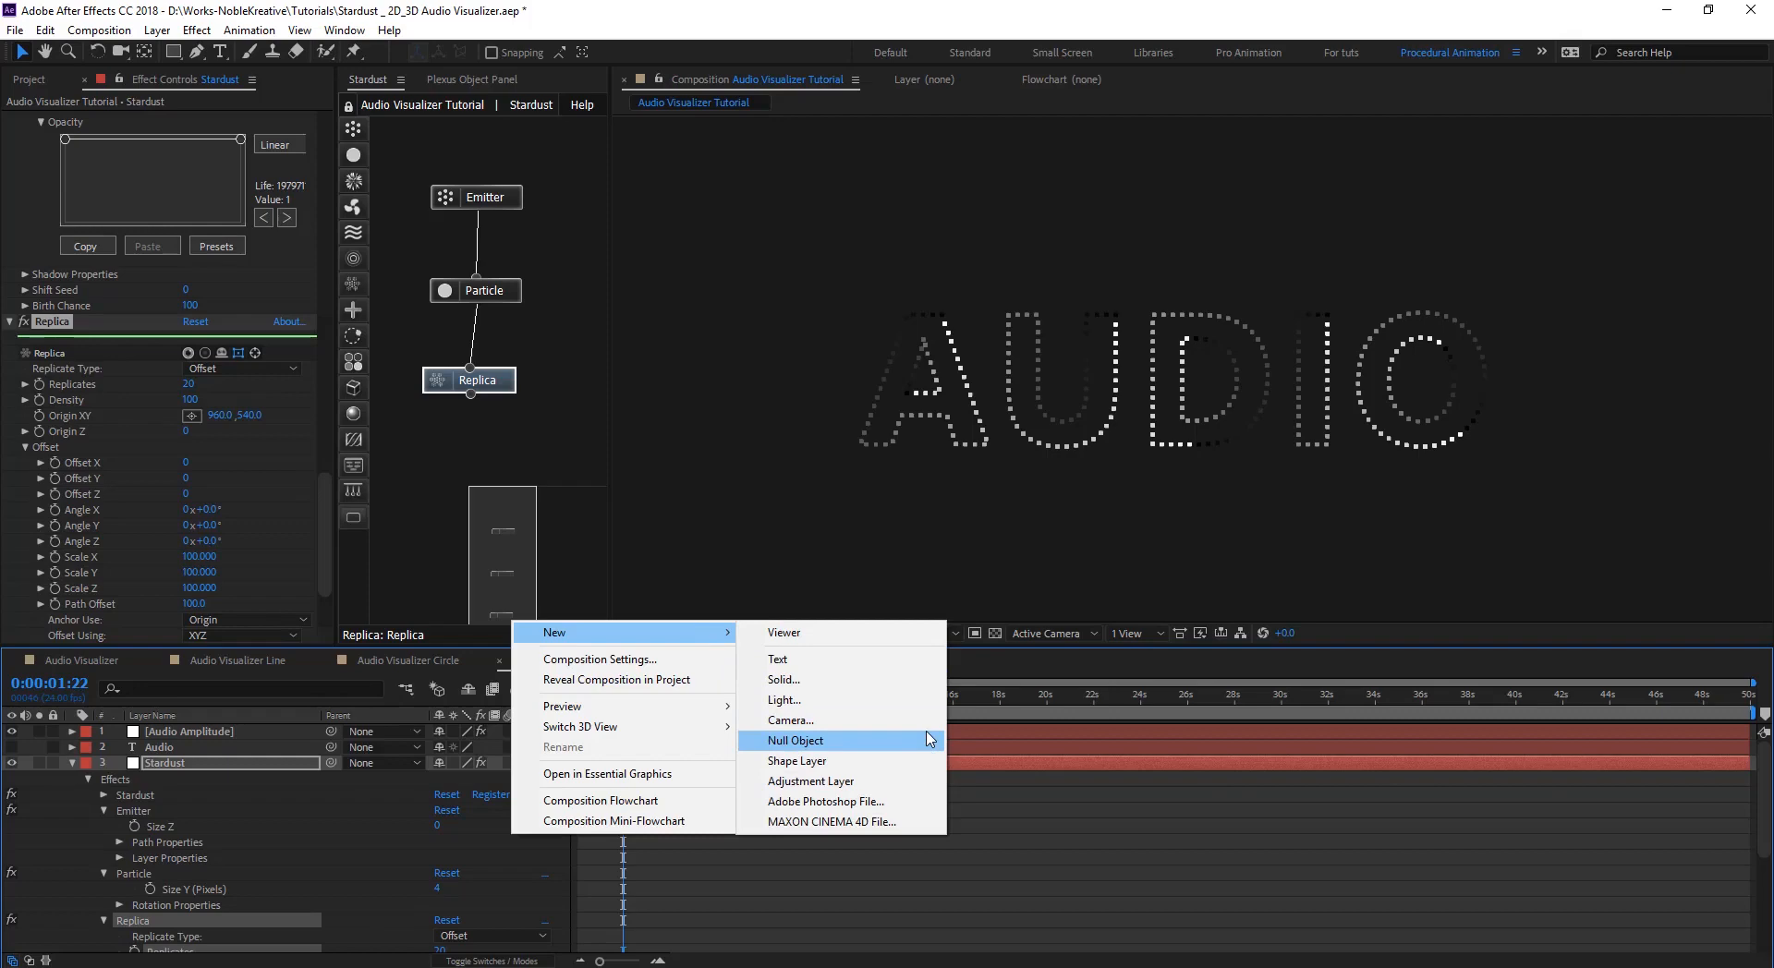
left_click(928, 739)
key("ctrl+z")
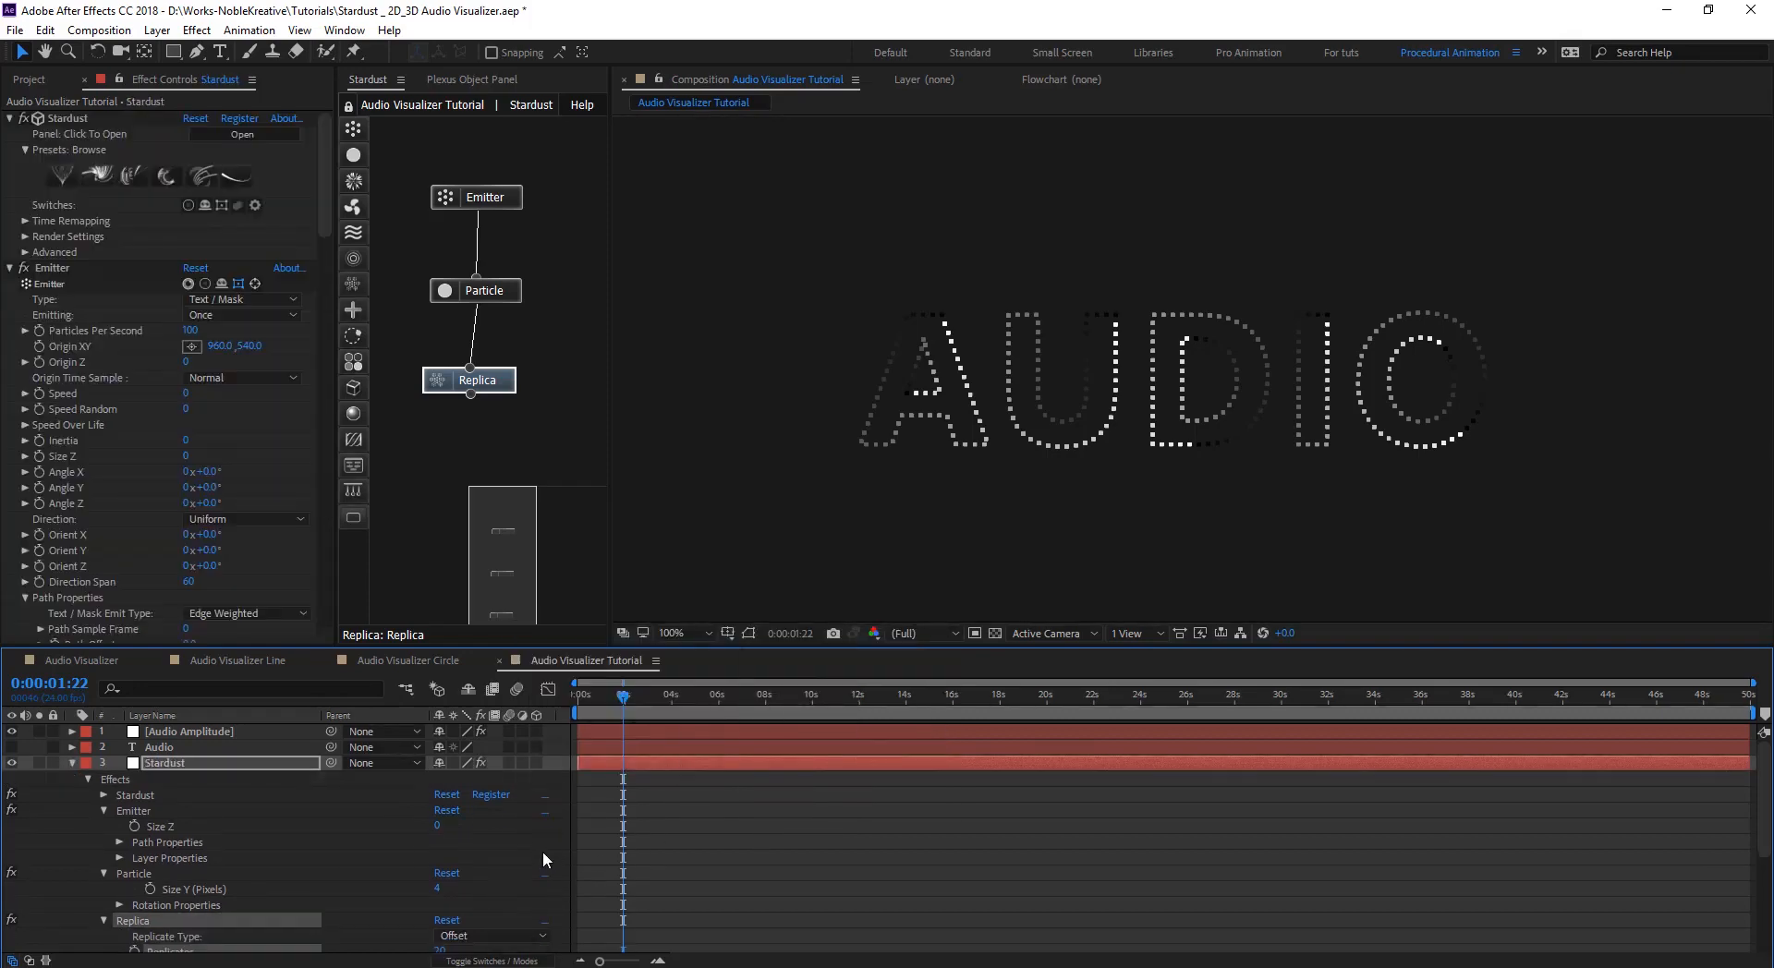
- Add a two-node 50mm camera named Camera 1 and orbit it to view the AUDIO text at an angle
right_click(543, 854)
mouse_move(766, 660)
left_click(883, 739)
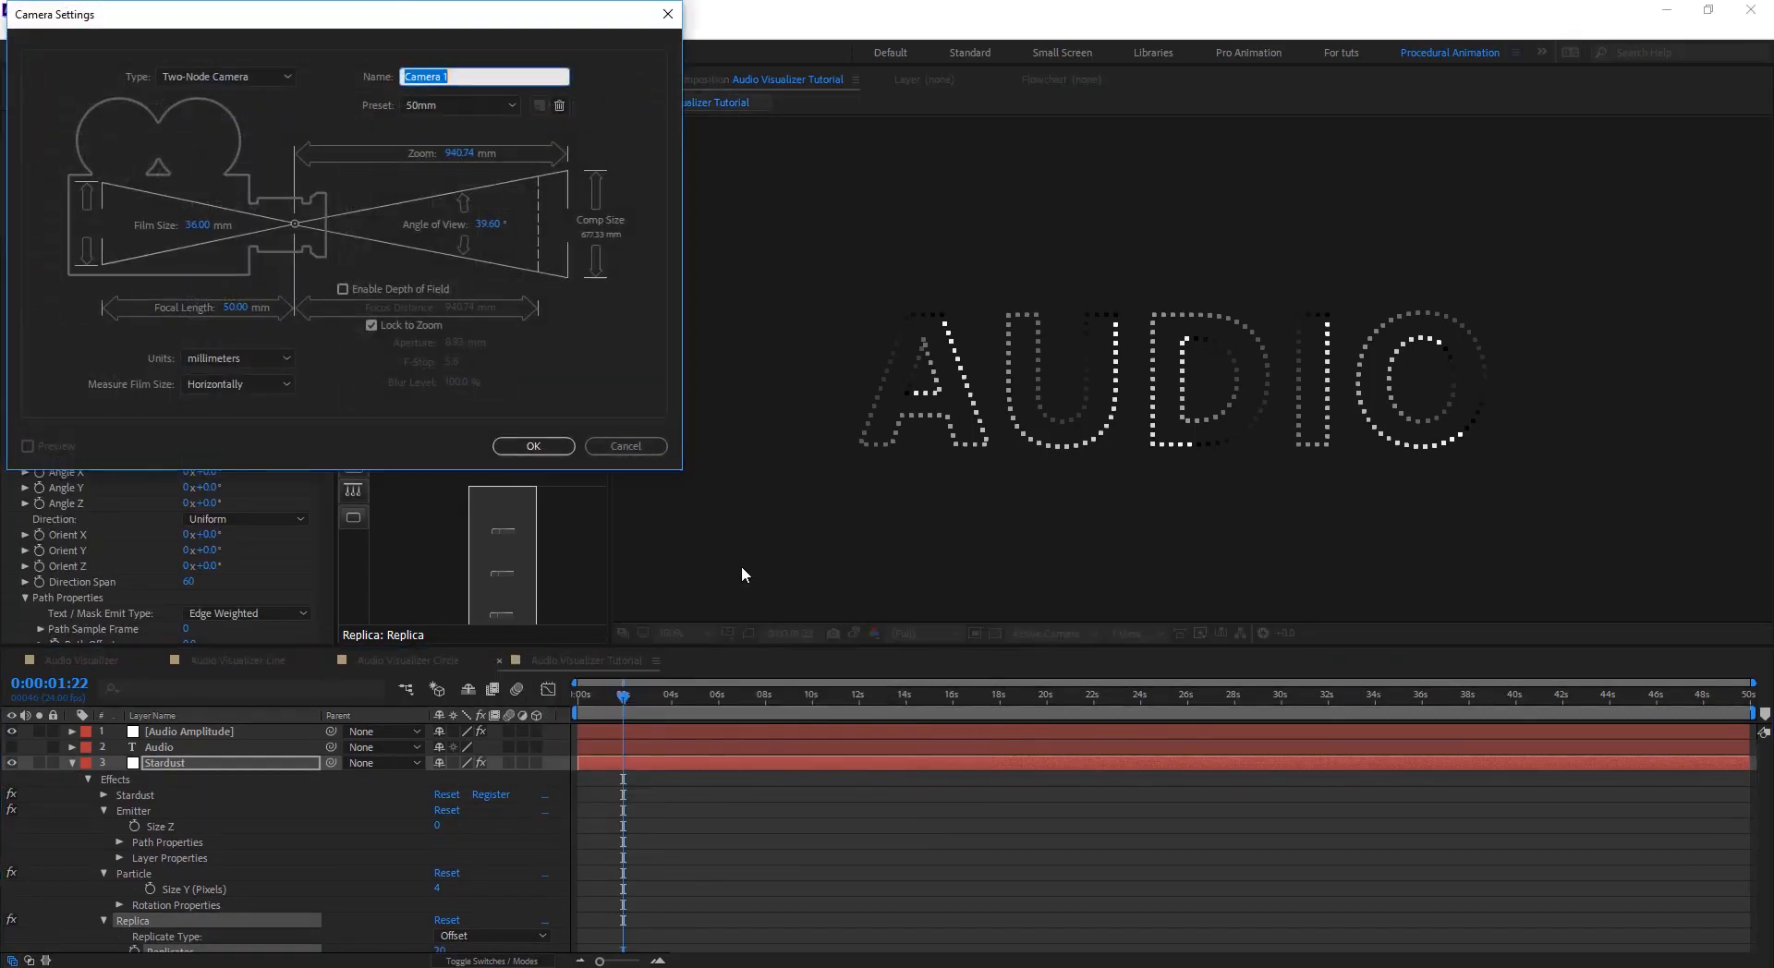
left_click(533, 447)
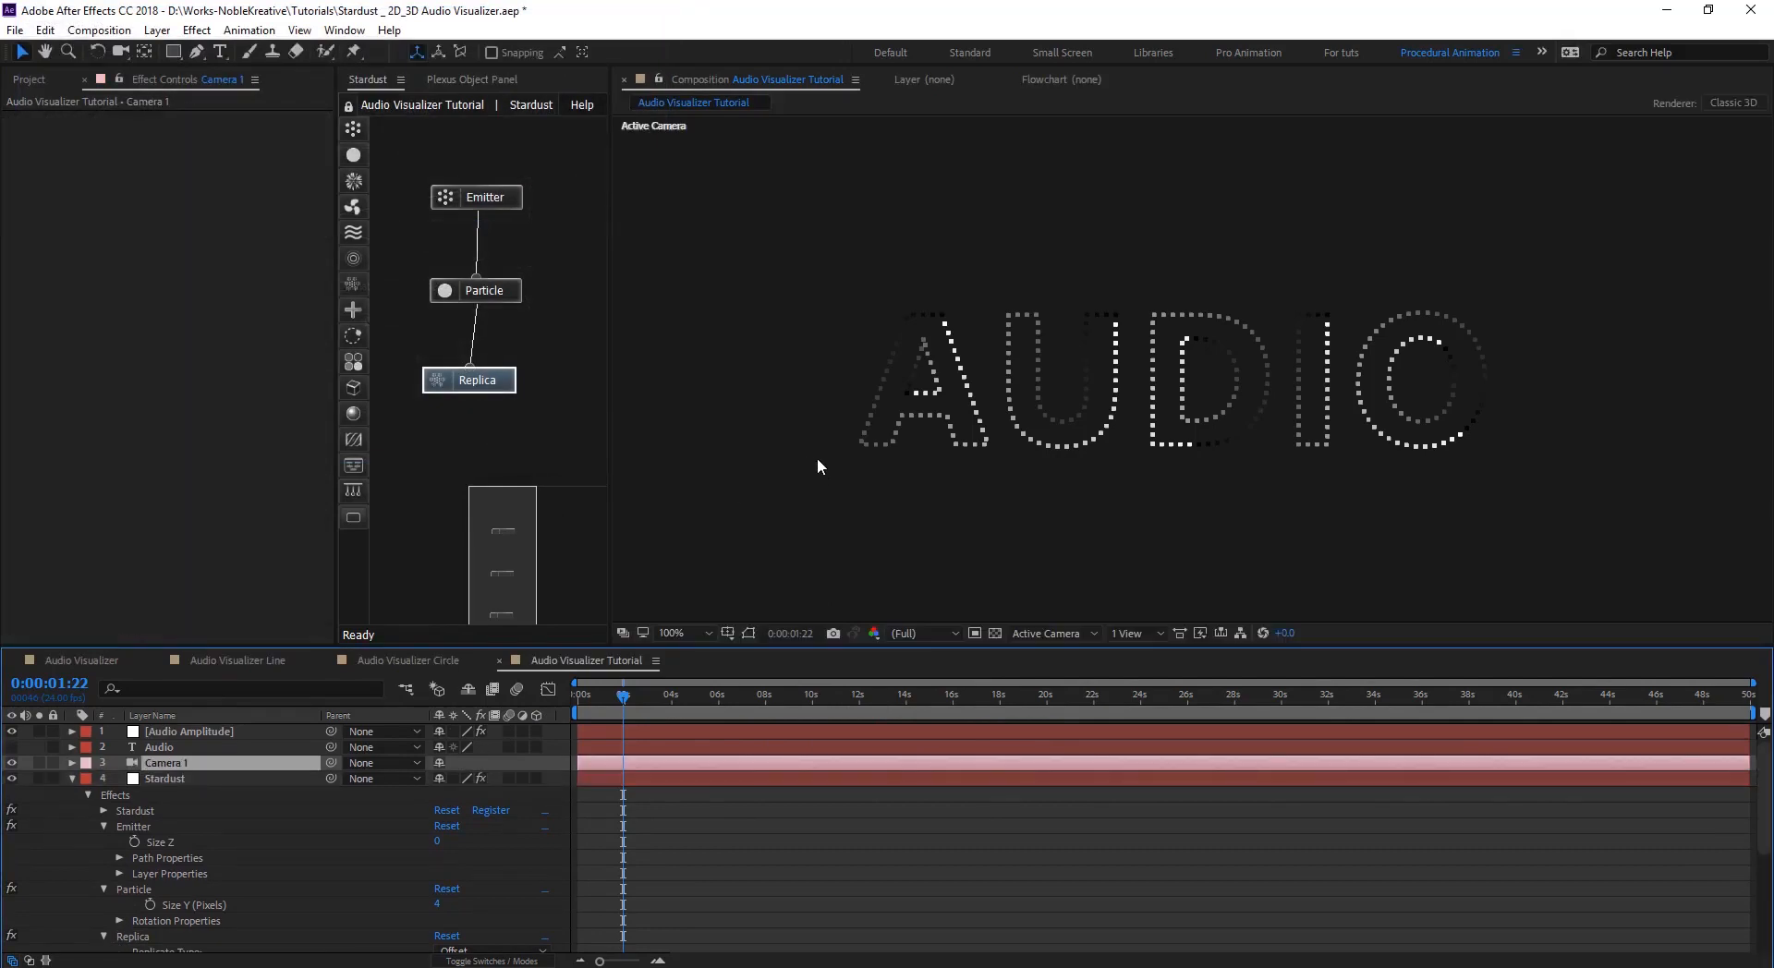
key("c")
left_click_drag(1224, 384, 1056, 462)
- Set the Replica node's Offset Z to 2
left_click(506, 382)
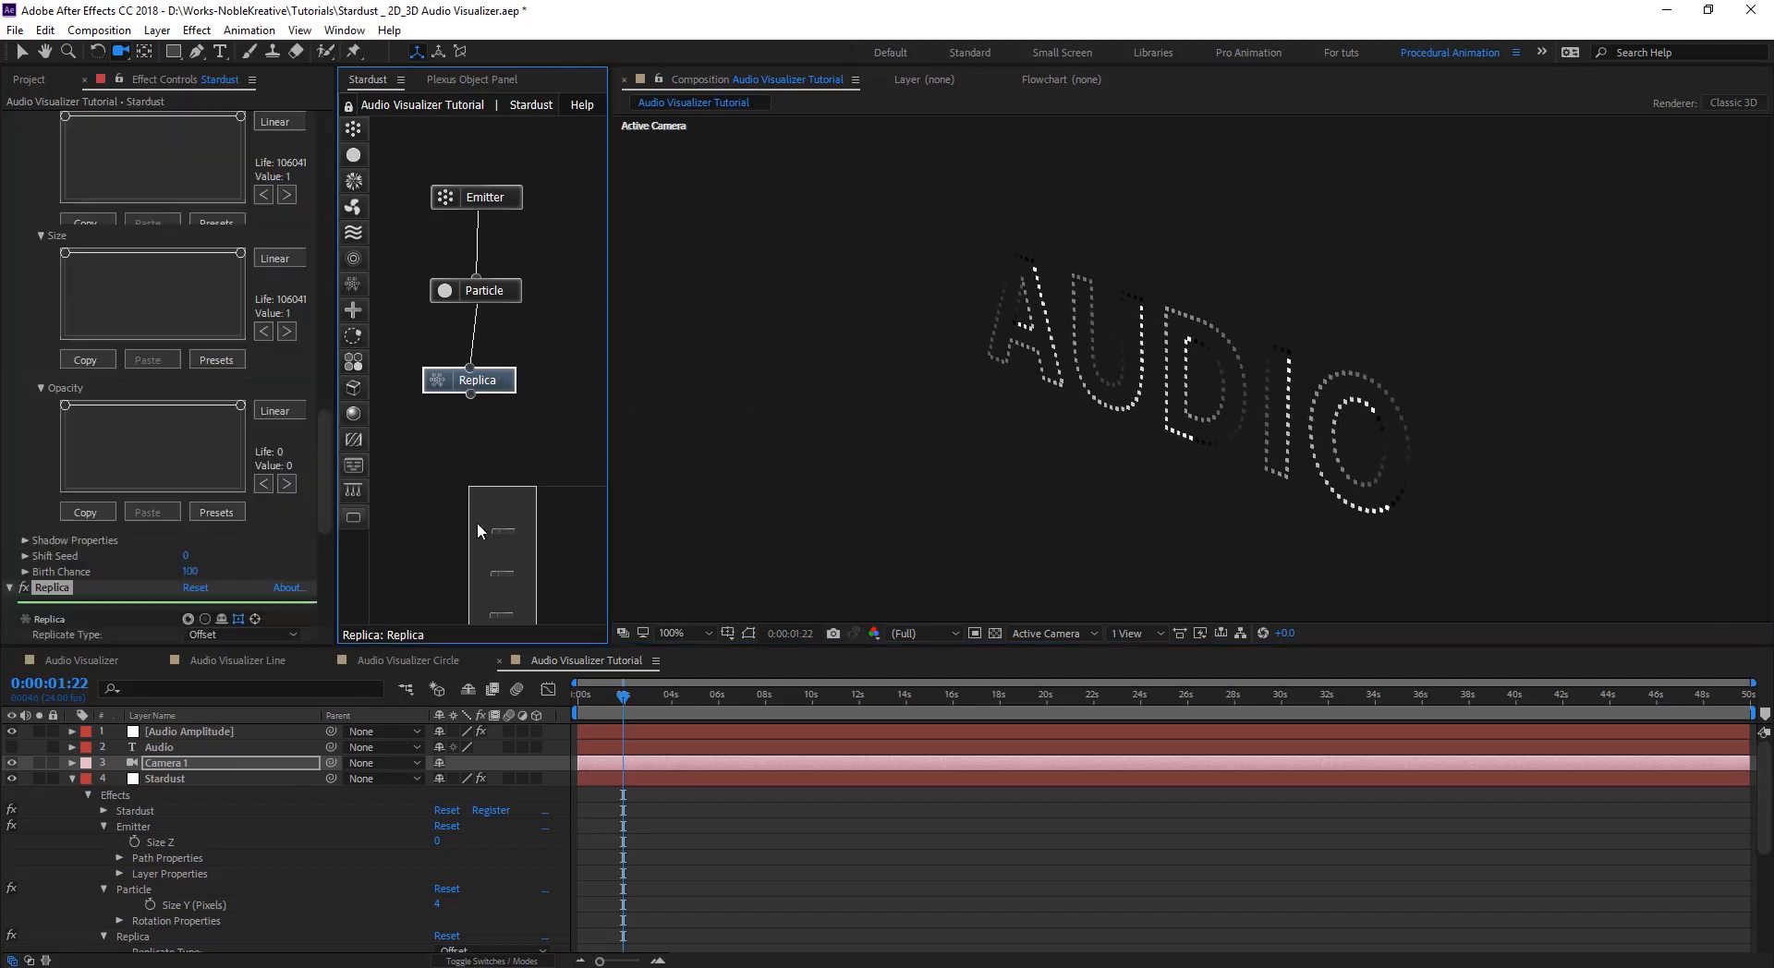
left_click_drag(325, 465, 323, 524)
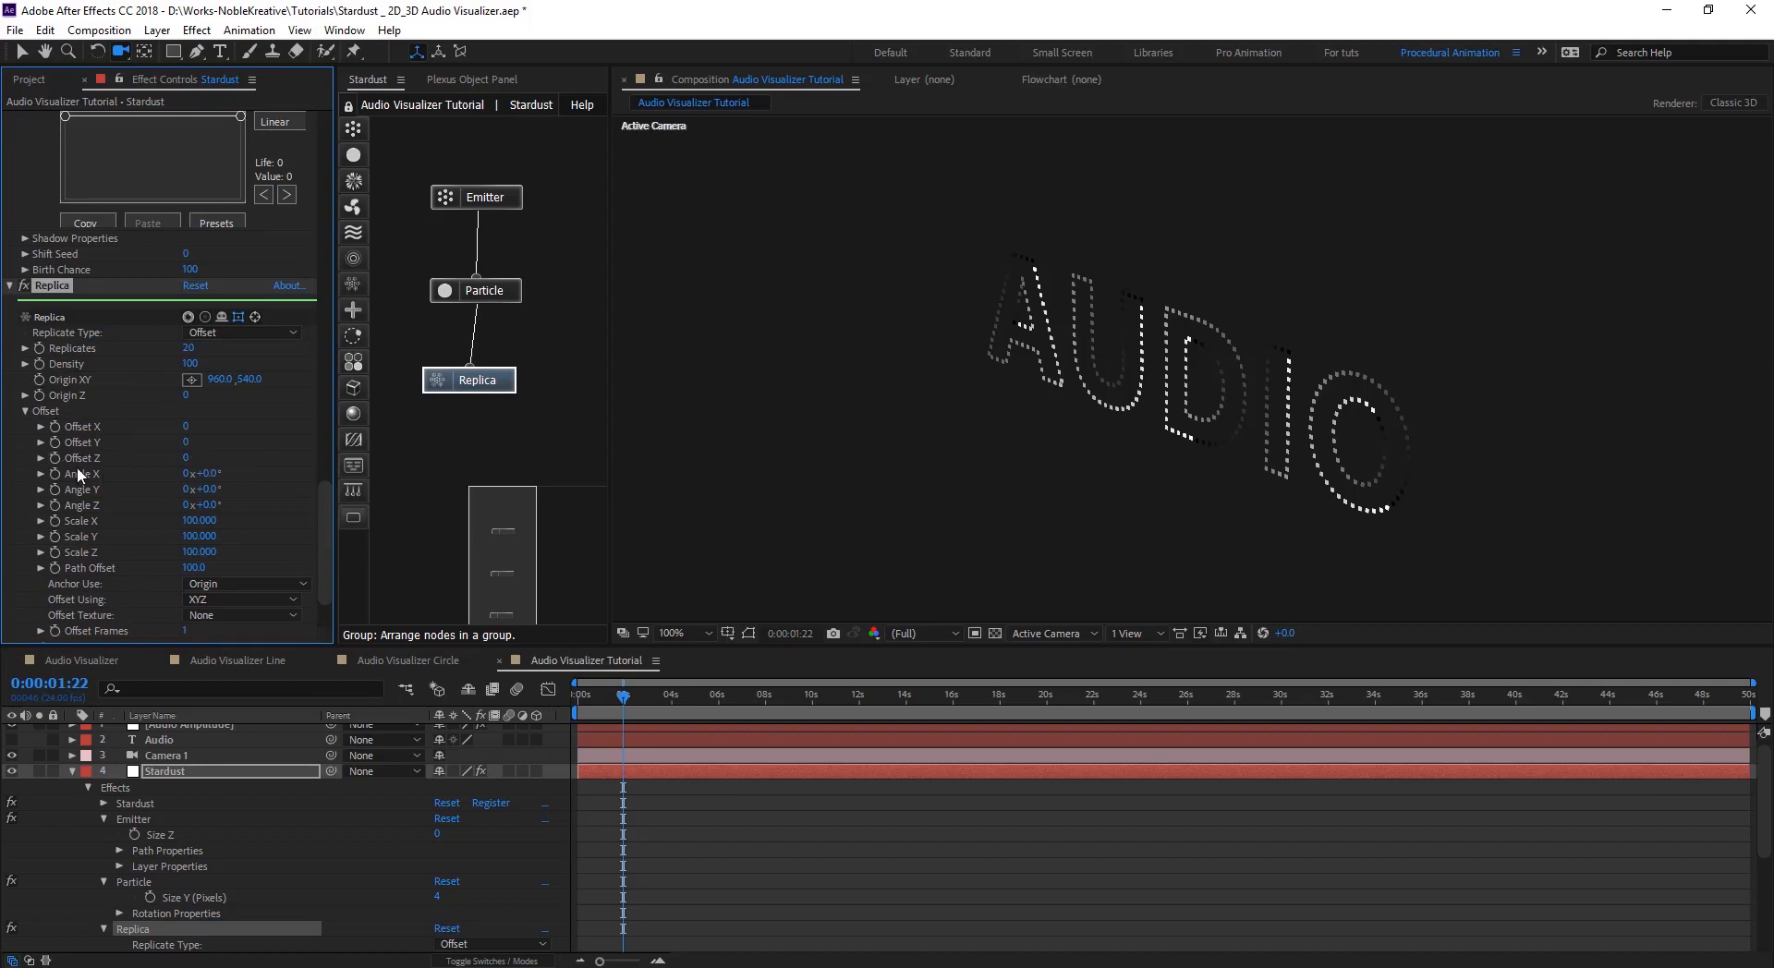
left_click_drag(186, 465, 244, 451)
- Apply the Color 01 preset to the color gradient in the Replica's Along Path Properties
left_click_drag(322, 500, 322, 557)
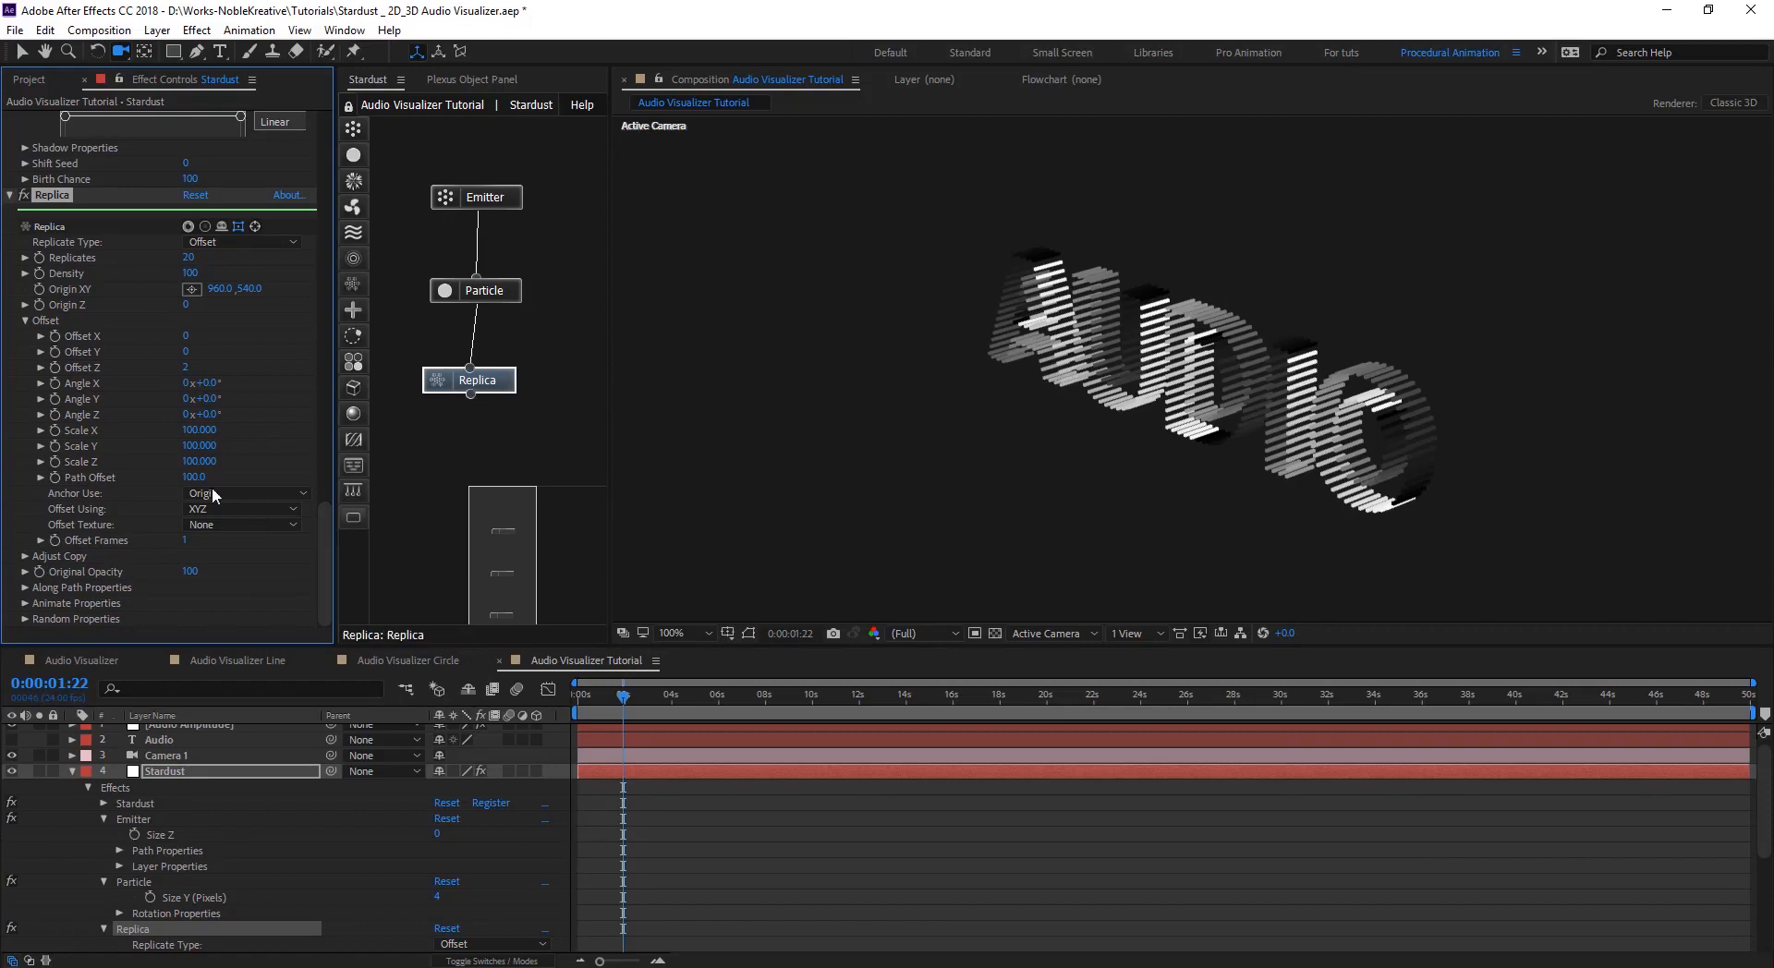
left_click(25, 589)
scroll(81, 380, "down", 5)
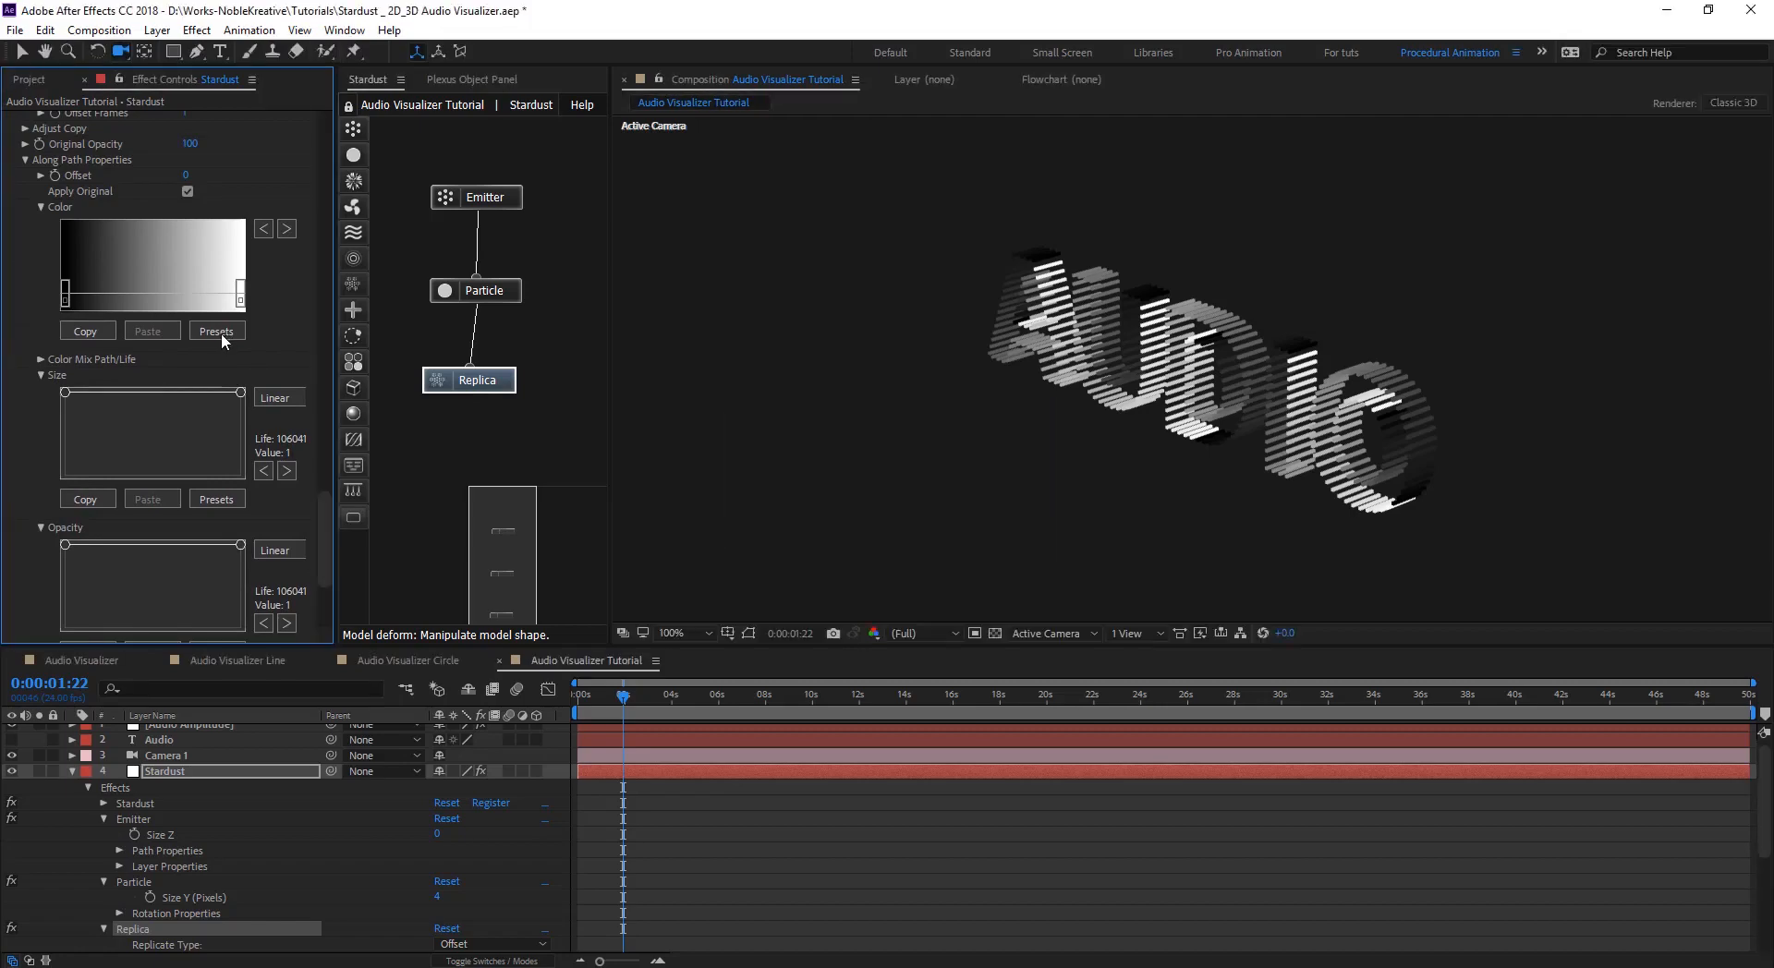
left_click(216, 331)
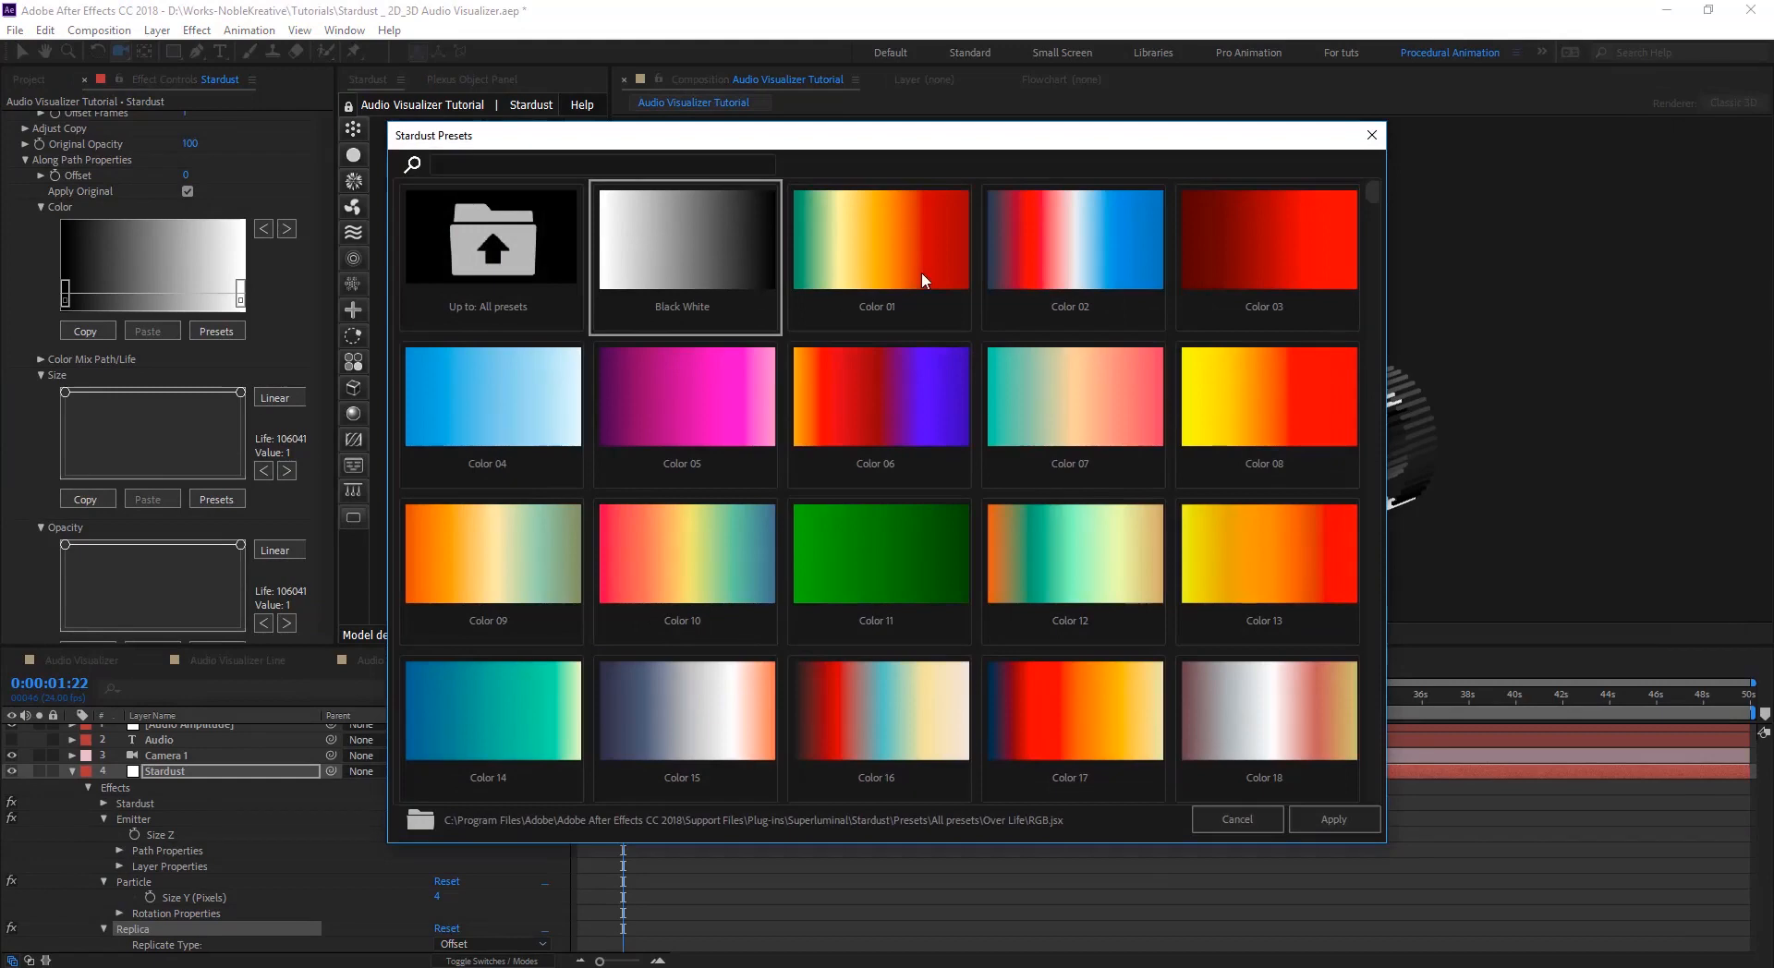
left_click(922, 271)
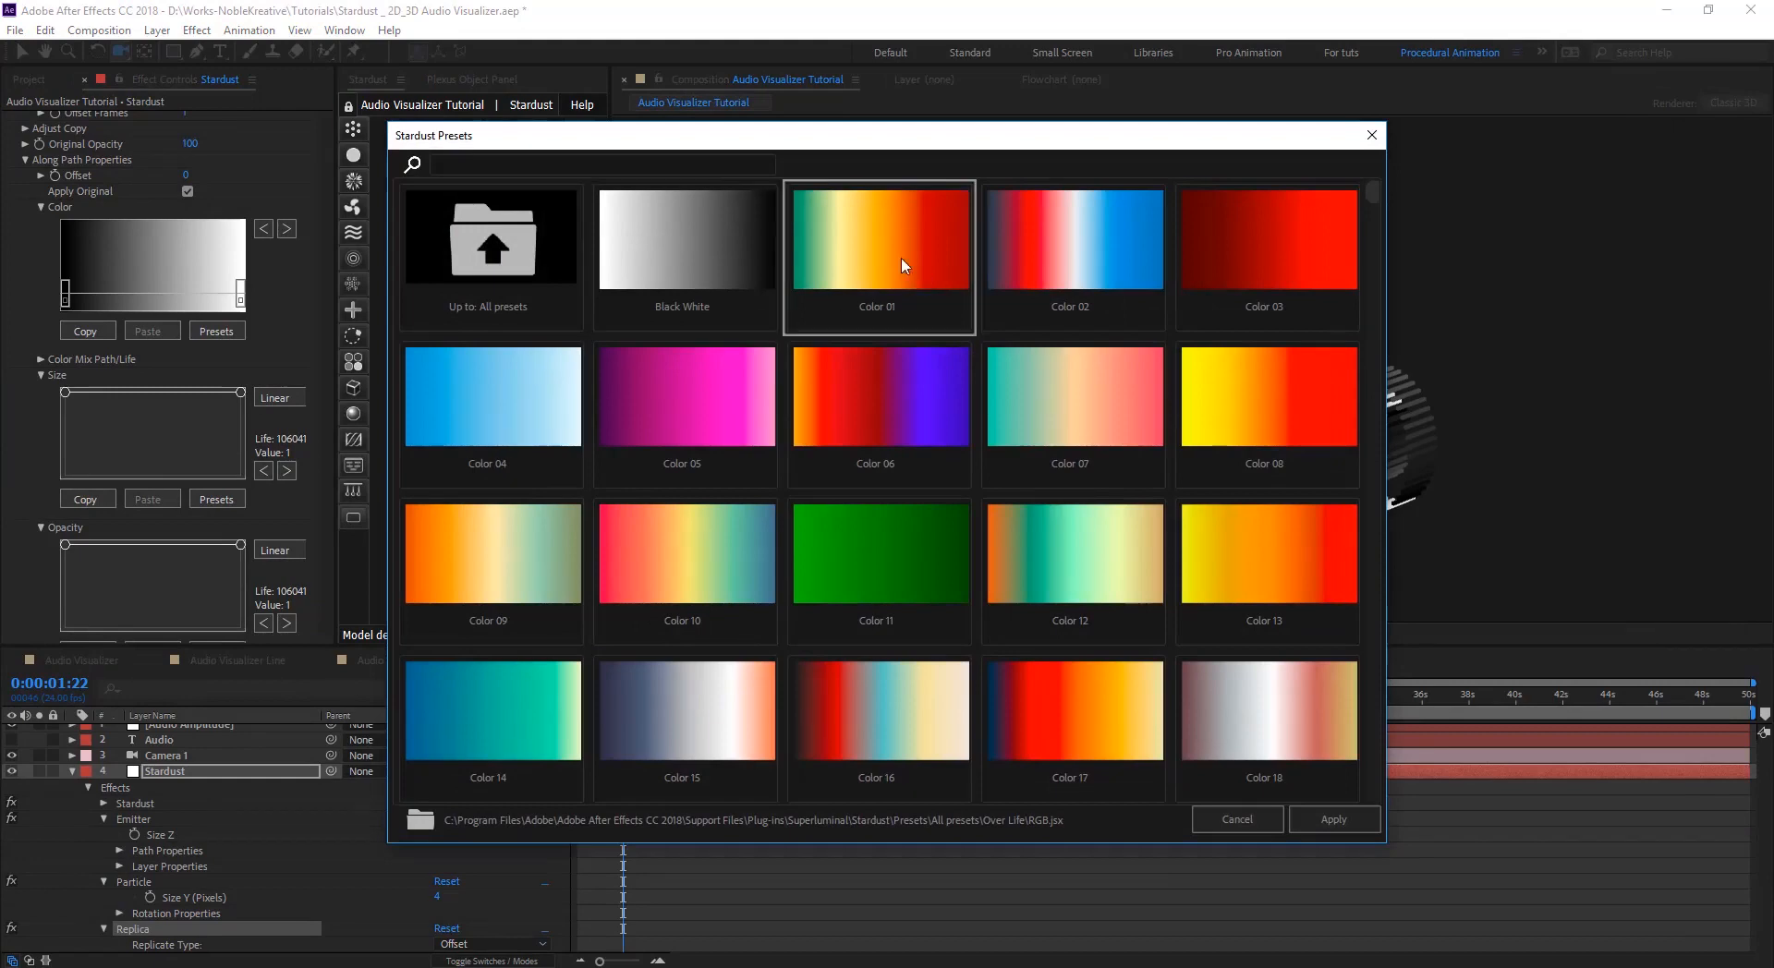
left_click(1333, 819)
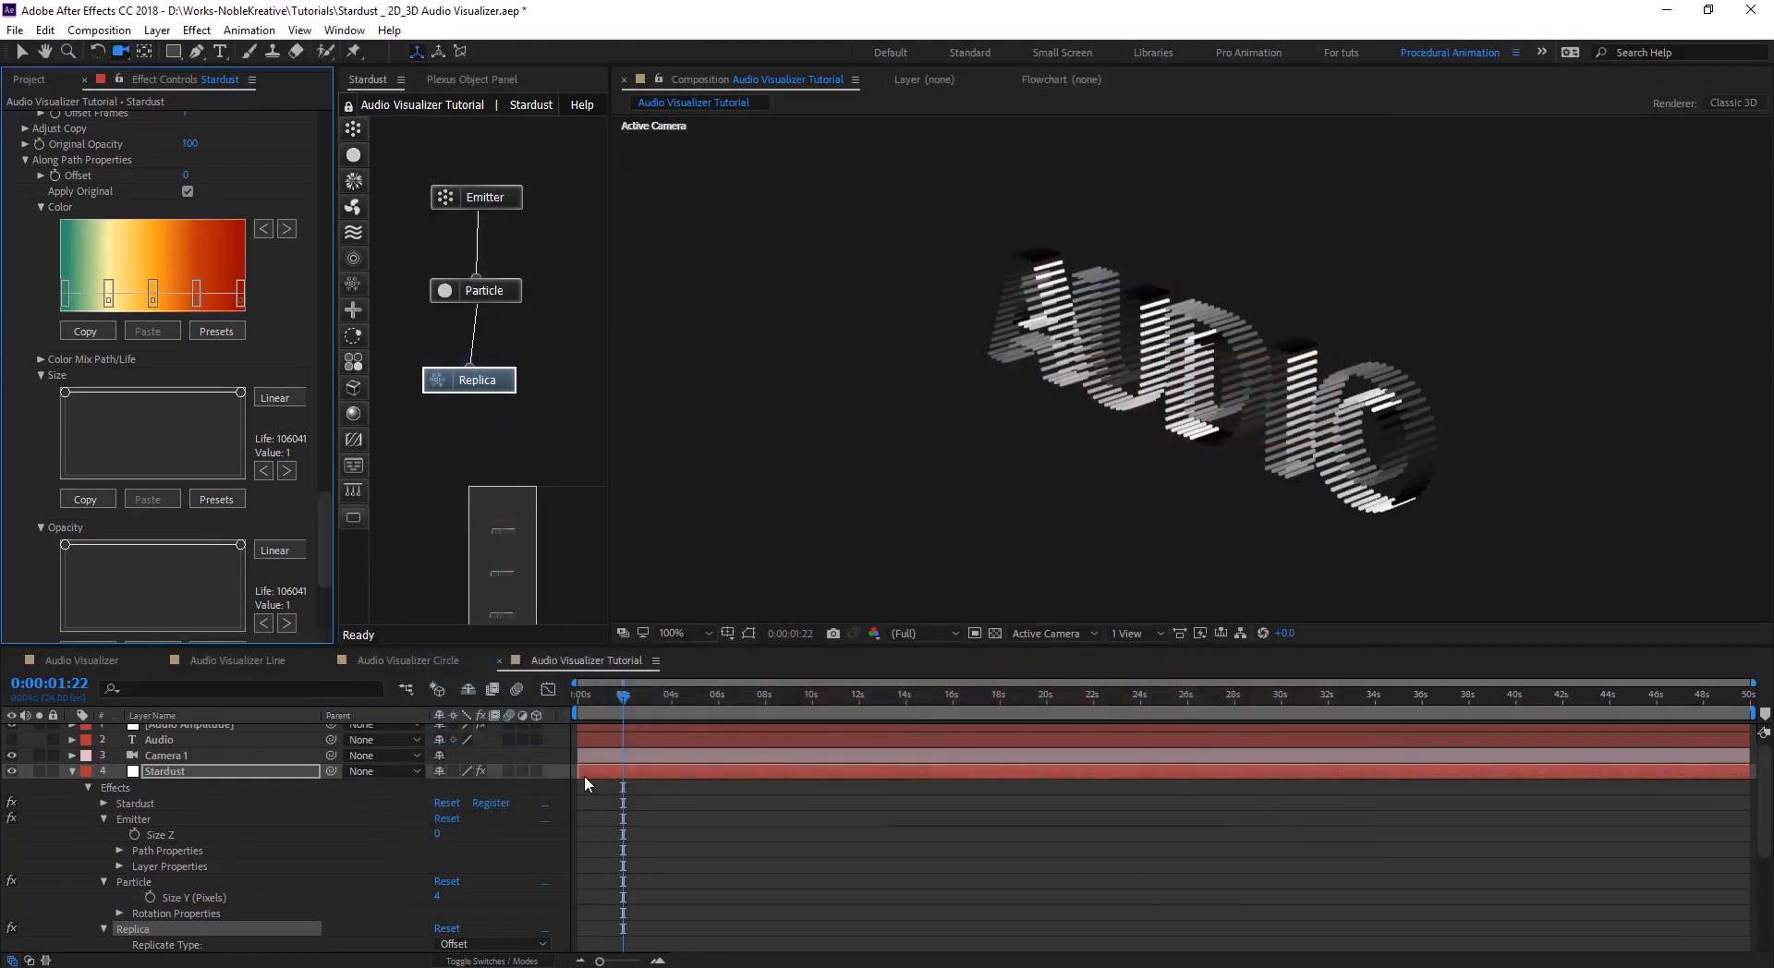
- Lower both ends of the Replica's Color Mix Path/Life curve to 0, and collapse the Color Mix Path/Life and Color settings
left_click(41, 360)
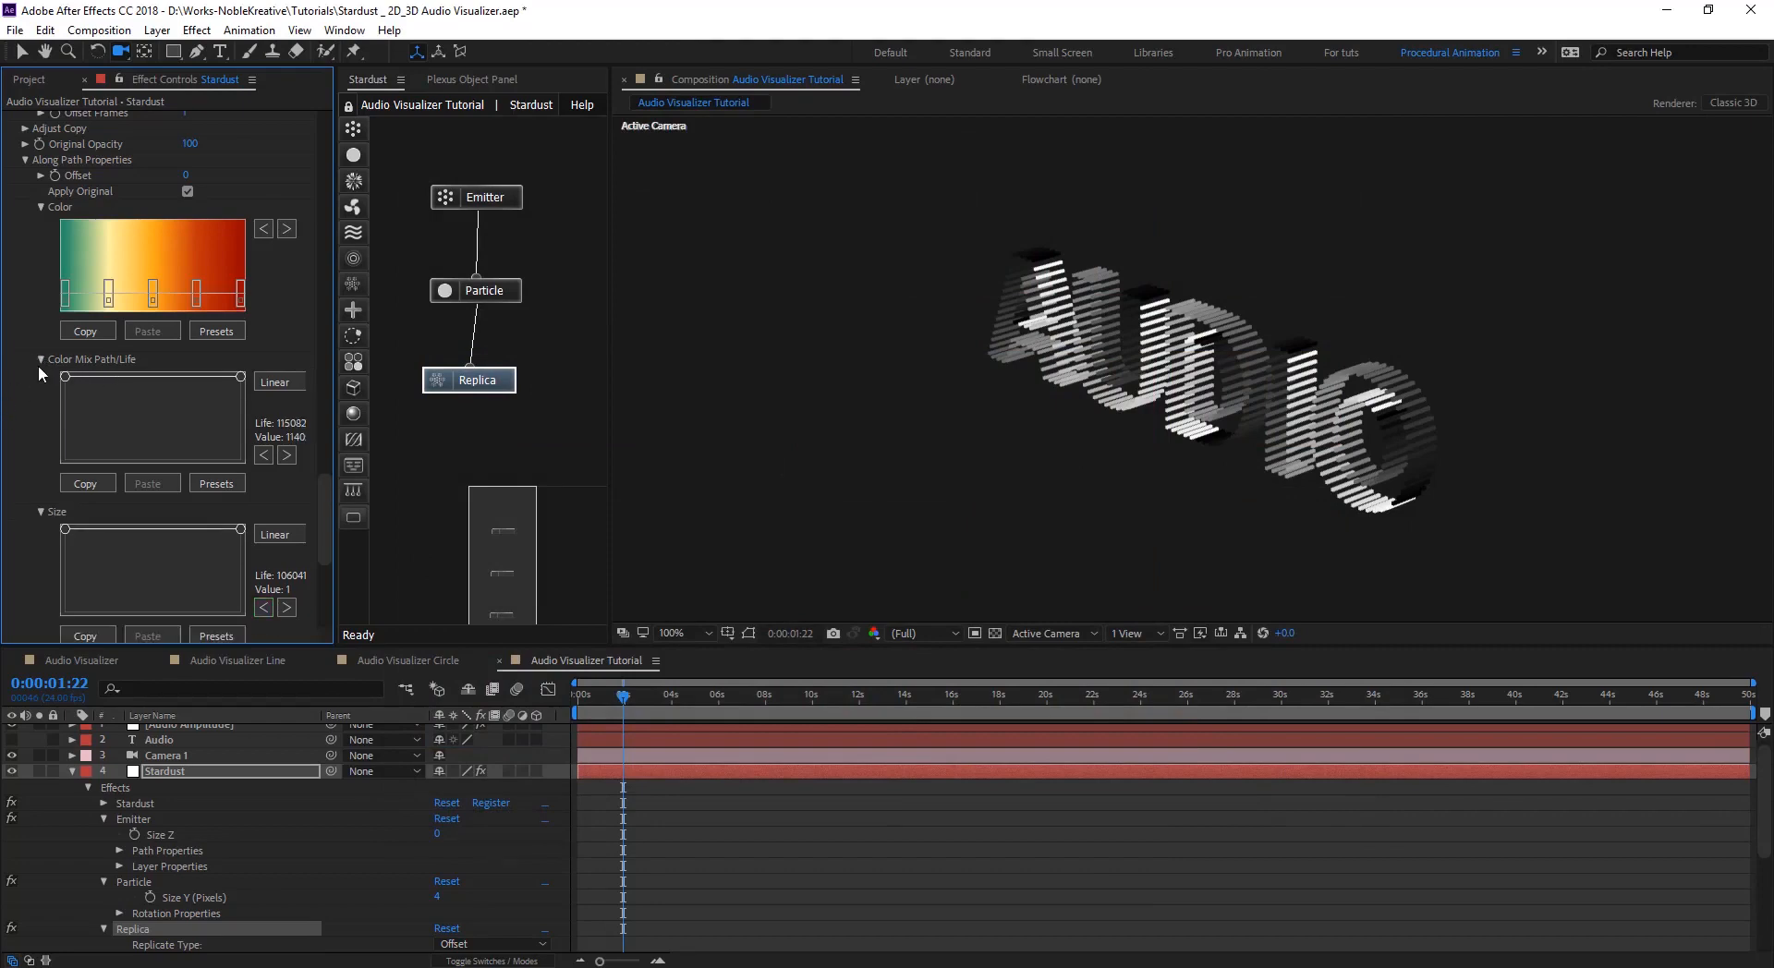
left_click_drag(66, 377, 79, 445)
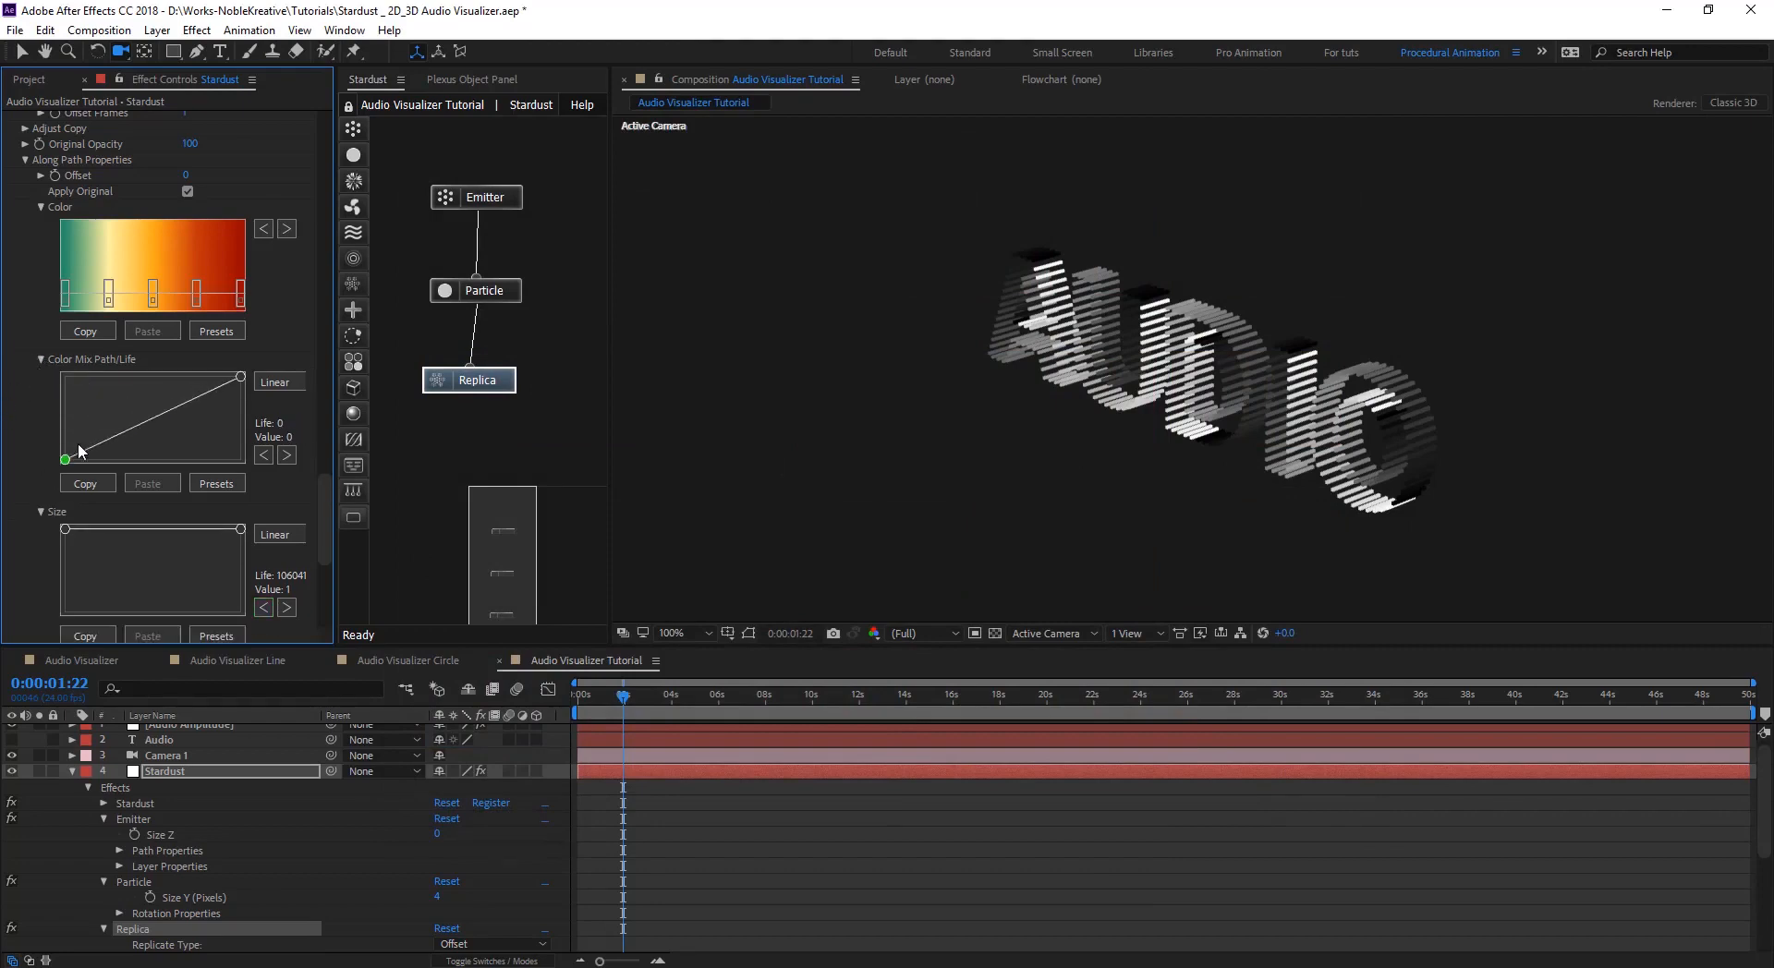
left_click_drag(237, 381, 236, 469)
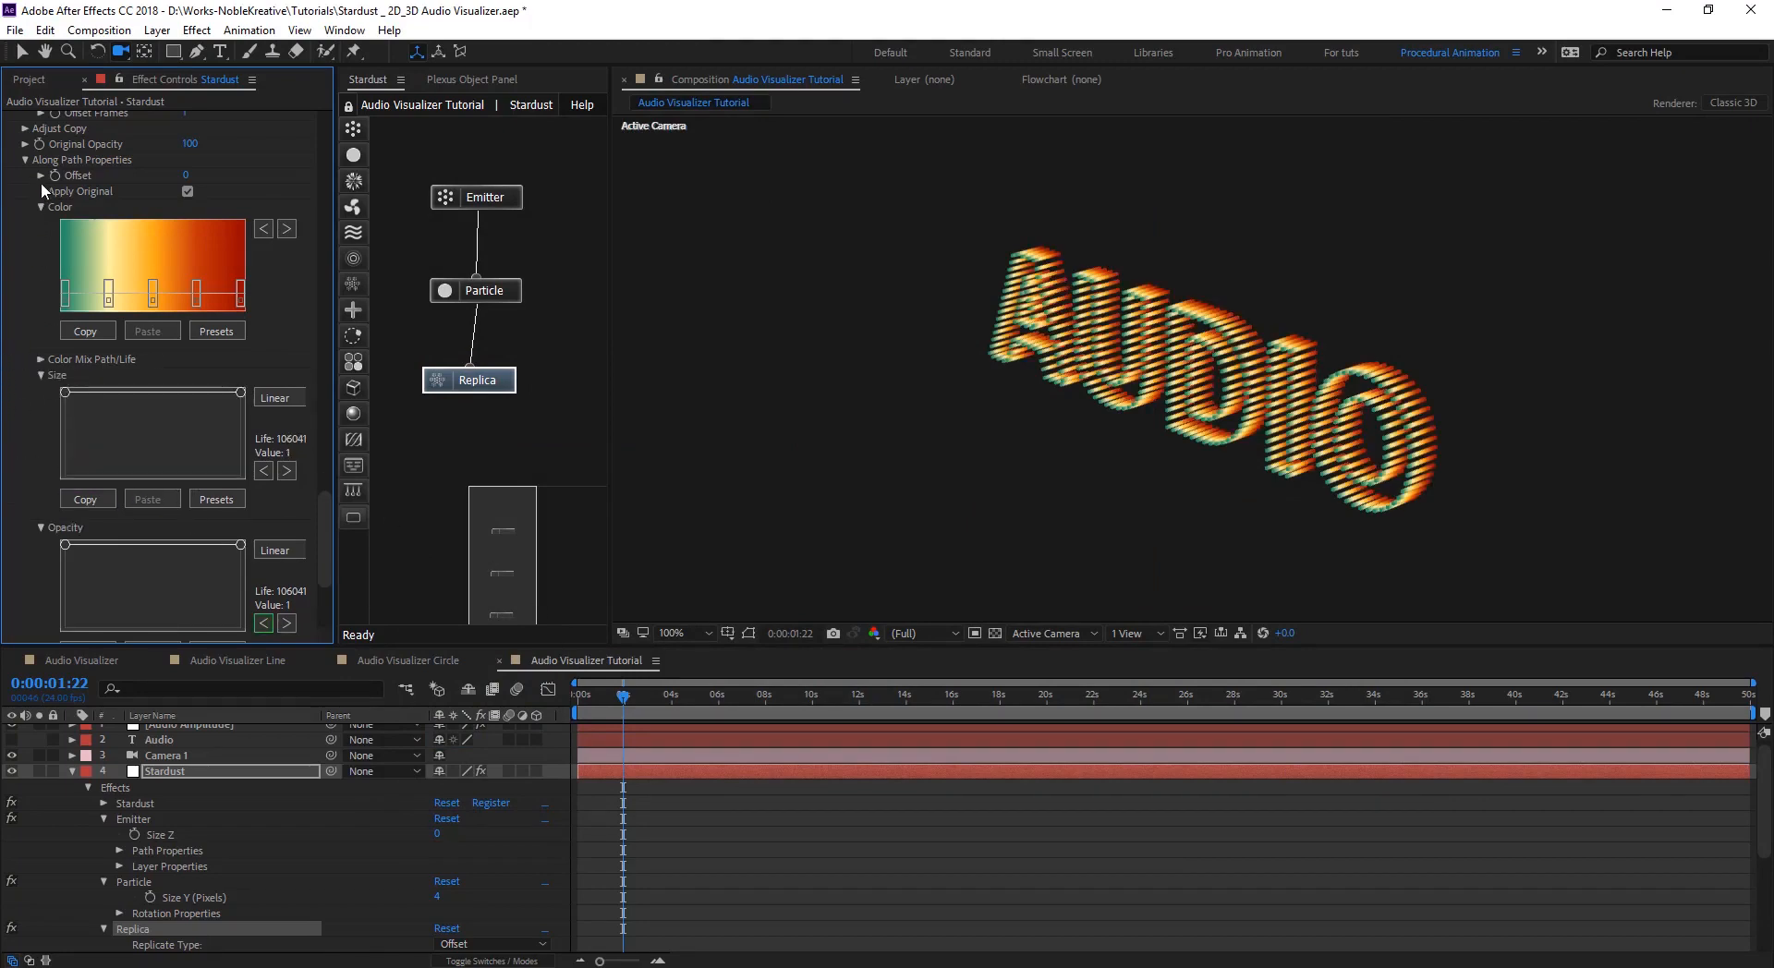
left_click(41, 207)
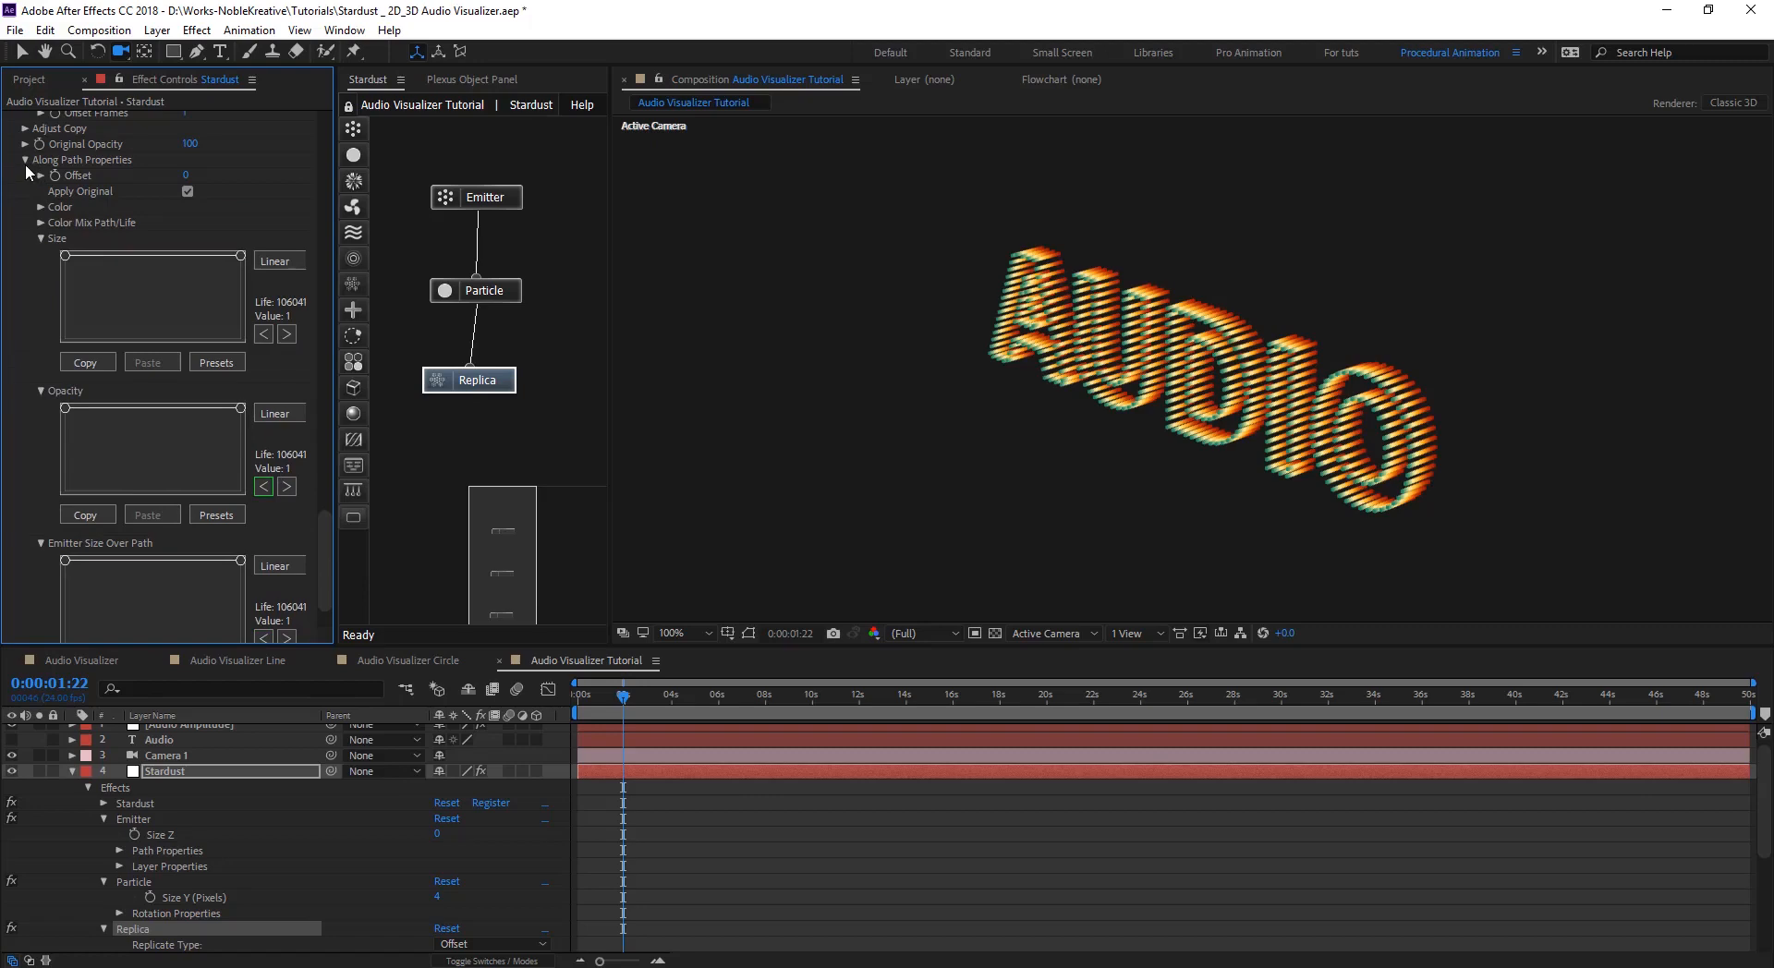
- Set the Replica's Offset Z to 12 and enable an expression on it
scroll(25, 164, "up", 8)
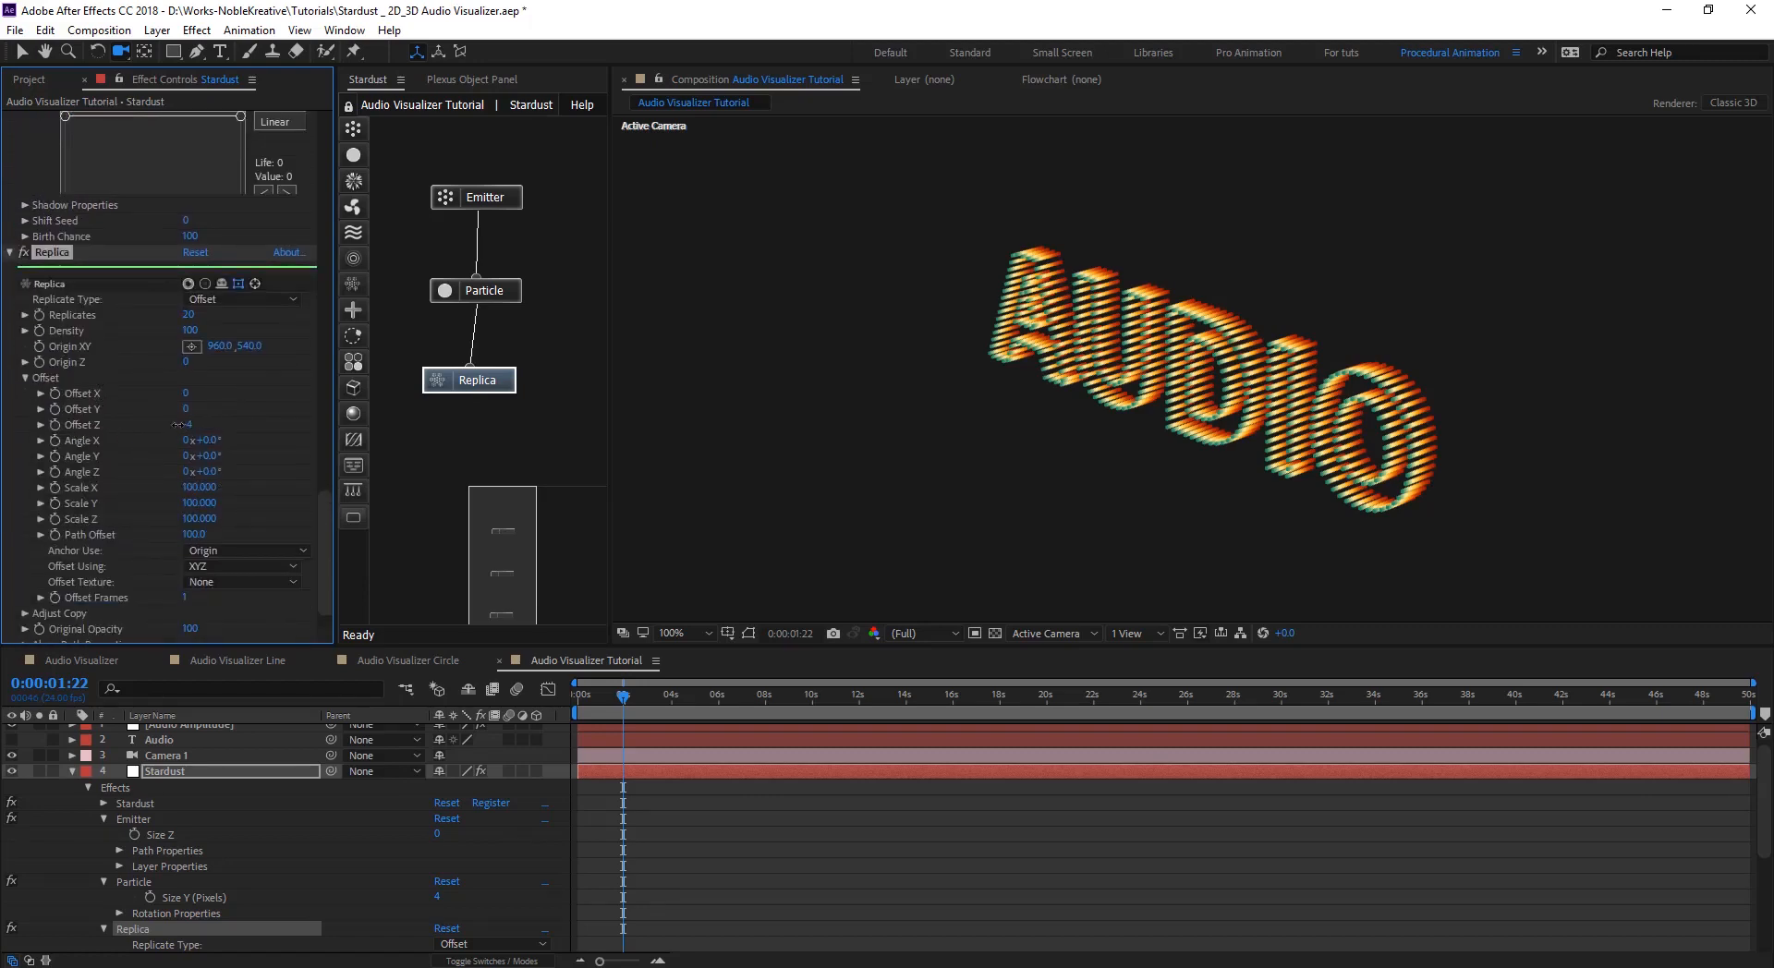
mouse_move(176, 424)
left_mouse_down()
mouse_move(213, 434)
mouse_move(198, 432)
left_mouse_up()
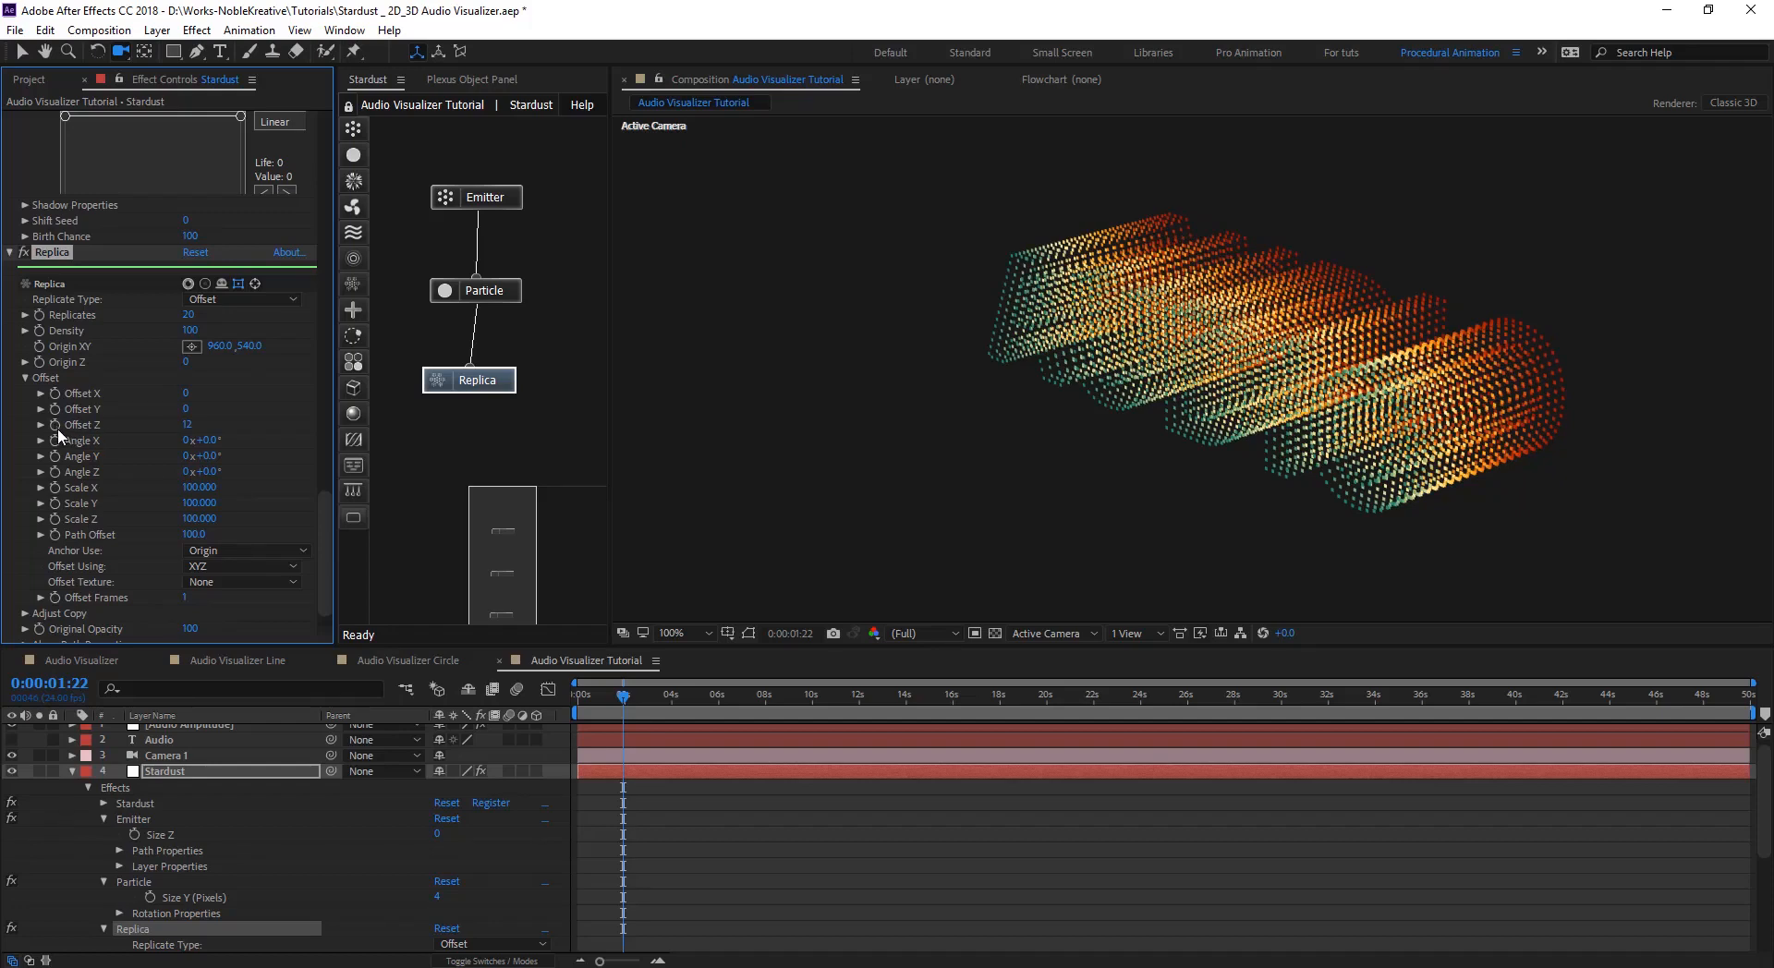
left_click(58, 429, "alt")
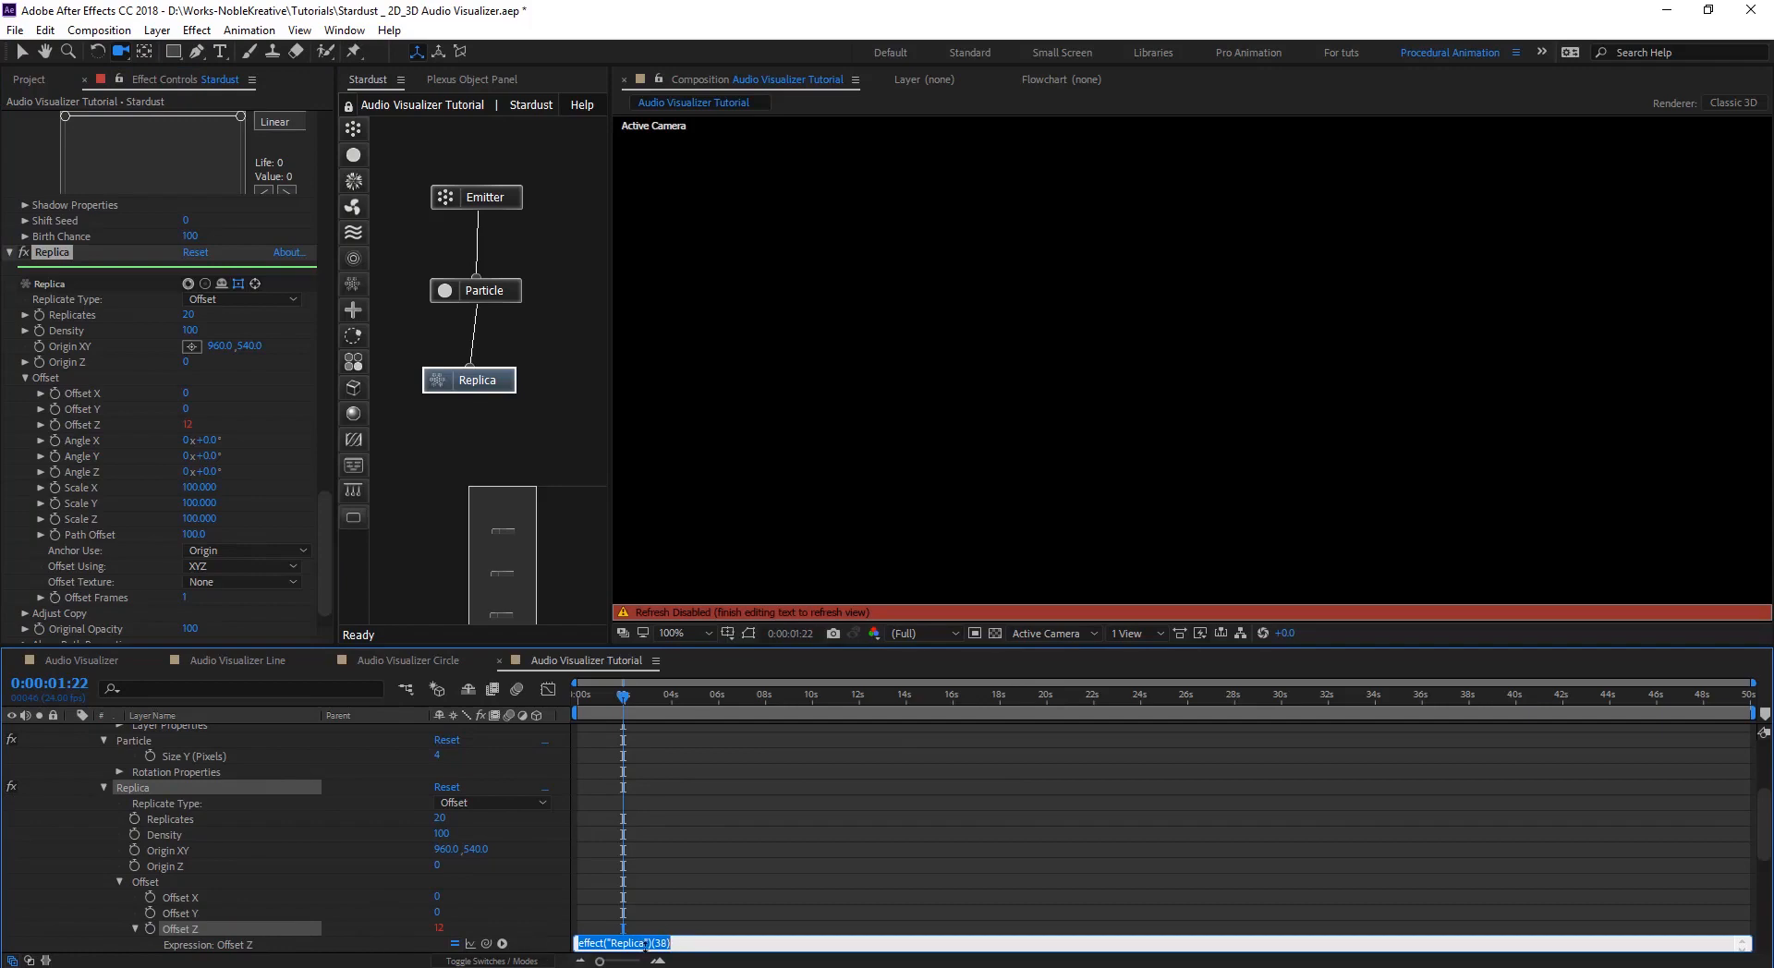
left_click(545, 940)
- Move the current time to 0:00:03:16 and reveal and select the Audio Amplitude layer's keyframed Both Channels Slider
mouse_move(680, 702)
left_mouse_down()
mouse_move(704, 709)
mouse_move(663, 717)
left_mouse_up()
scroll(252, 829, "up", 4)
left_click(207, 732)
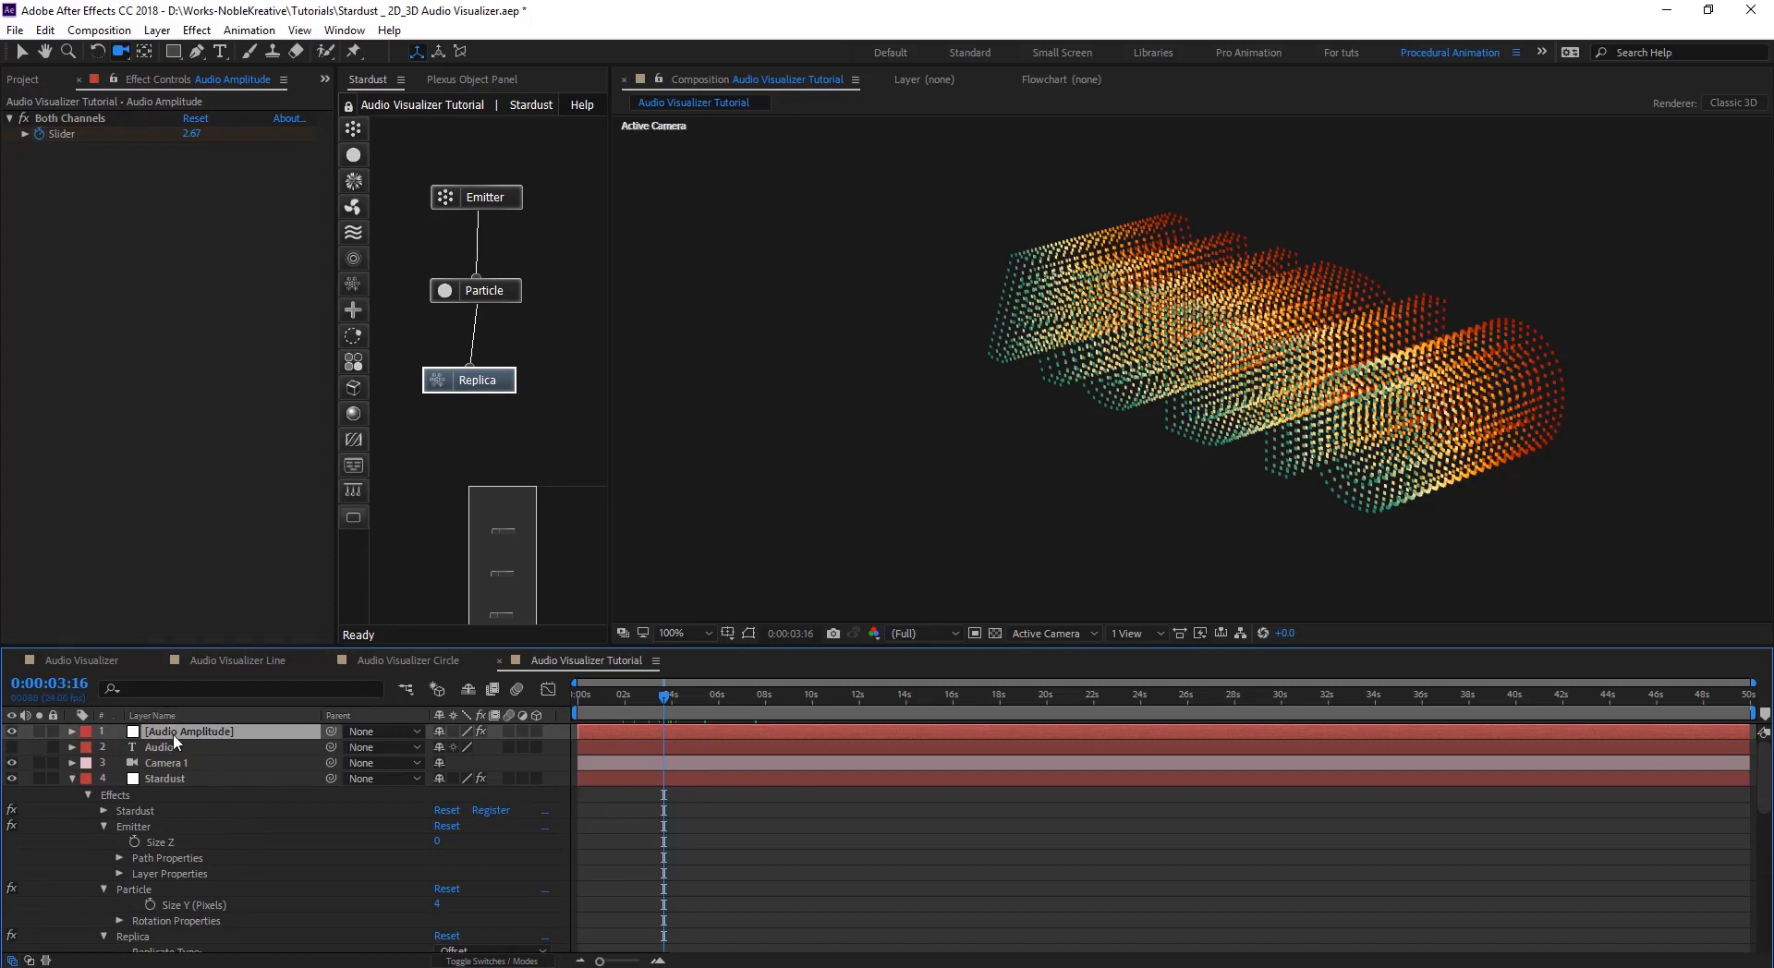
key("u")
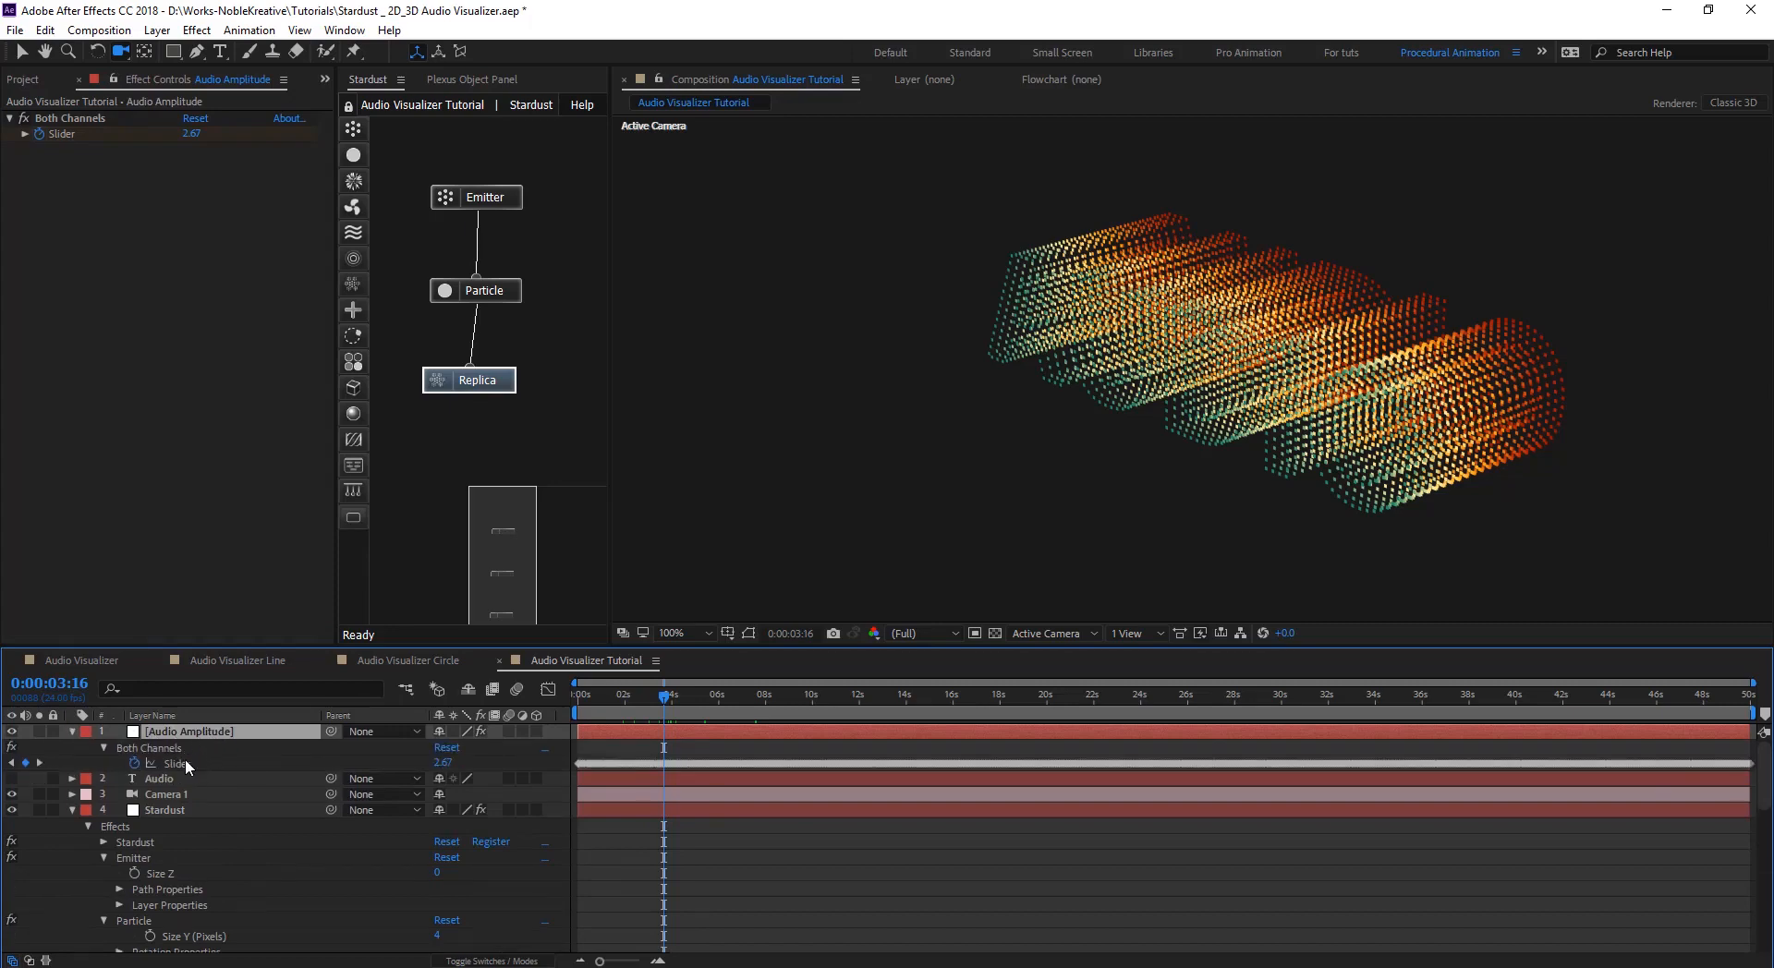
left_click(186, 762)
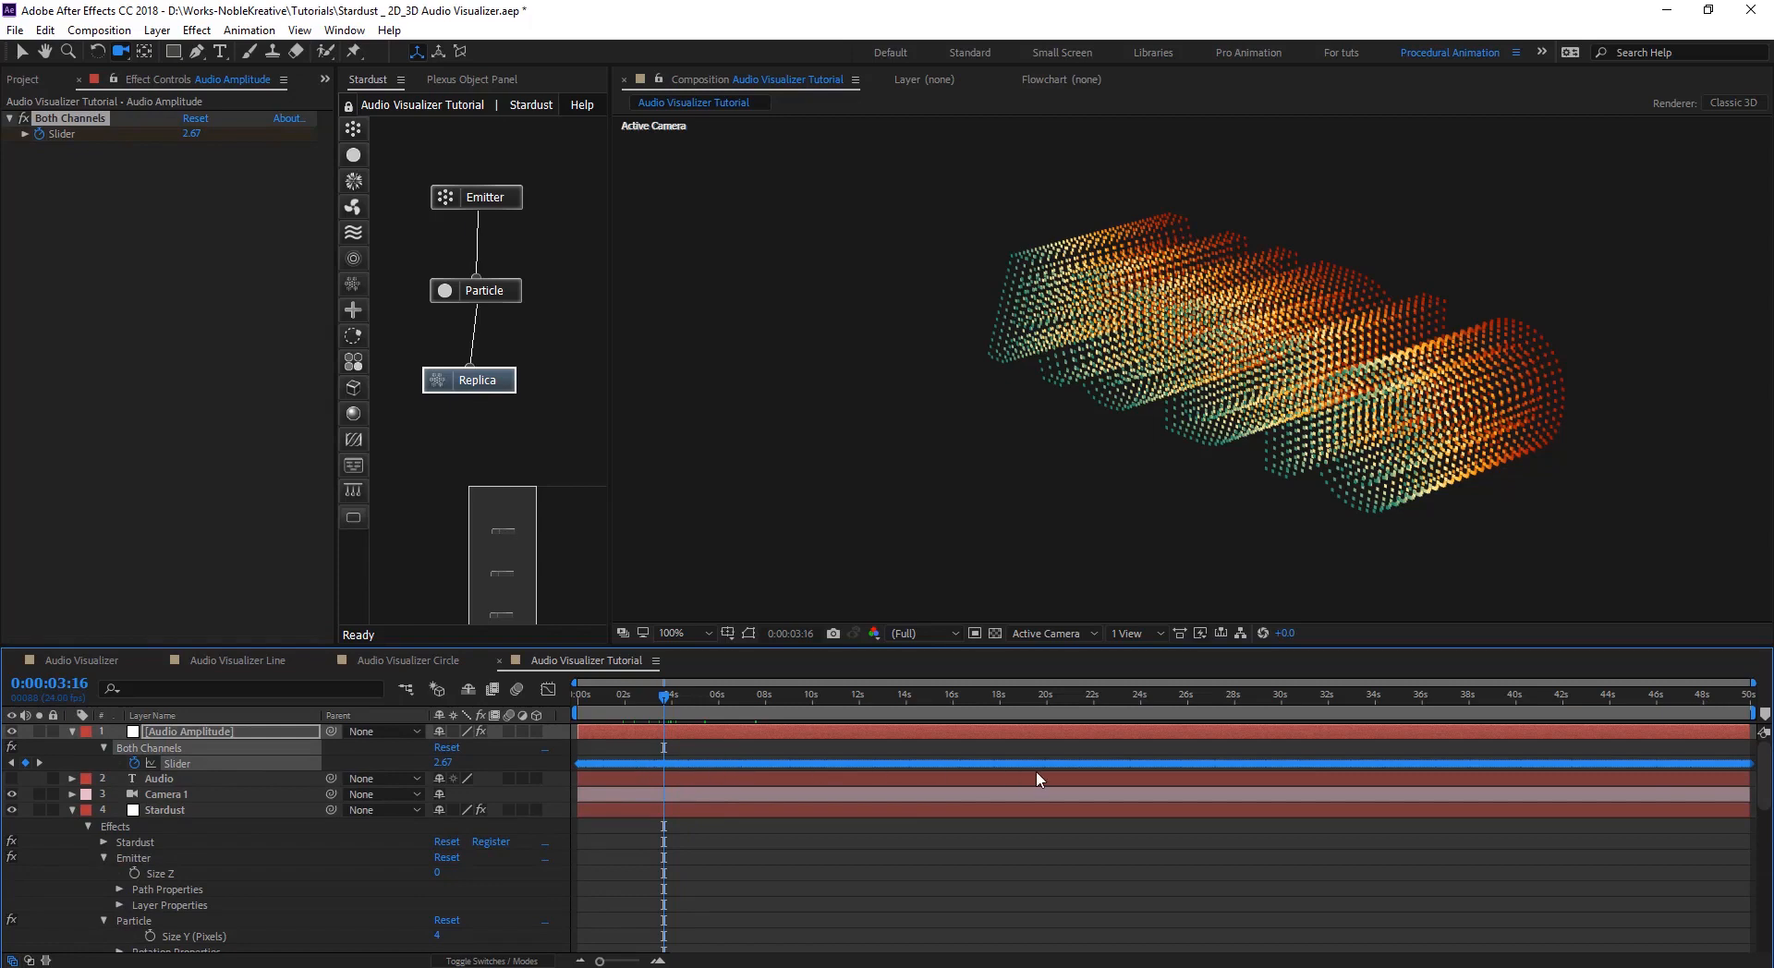
- Show only the Stardust layer's expressions and link the Replica's Offset Z expression to the Audio Amplitude layer's Both Channels Slider
left_click(175, 811)
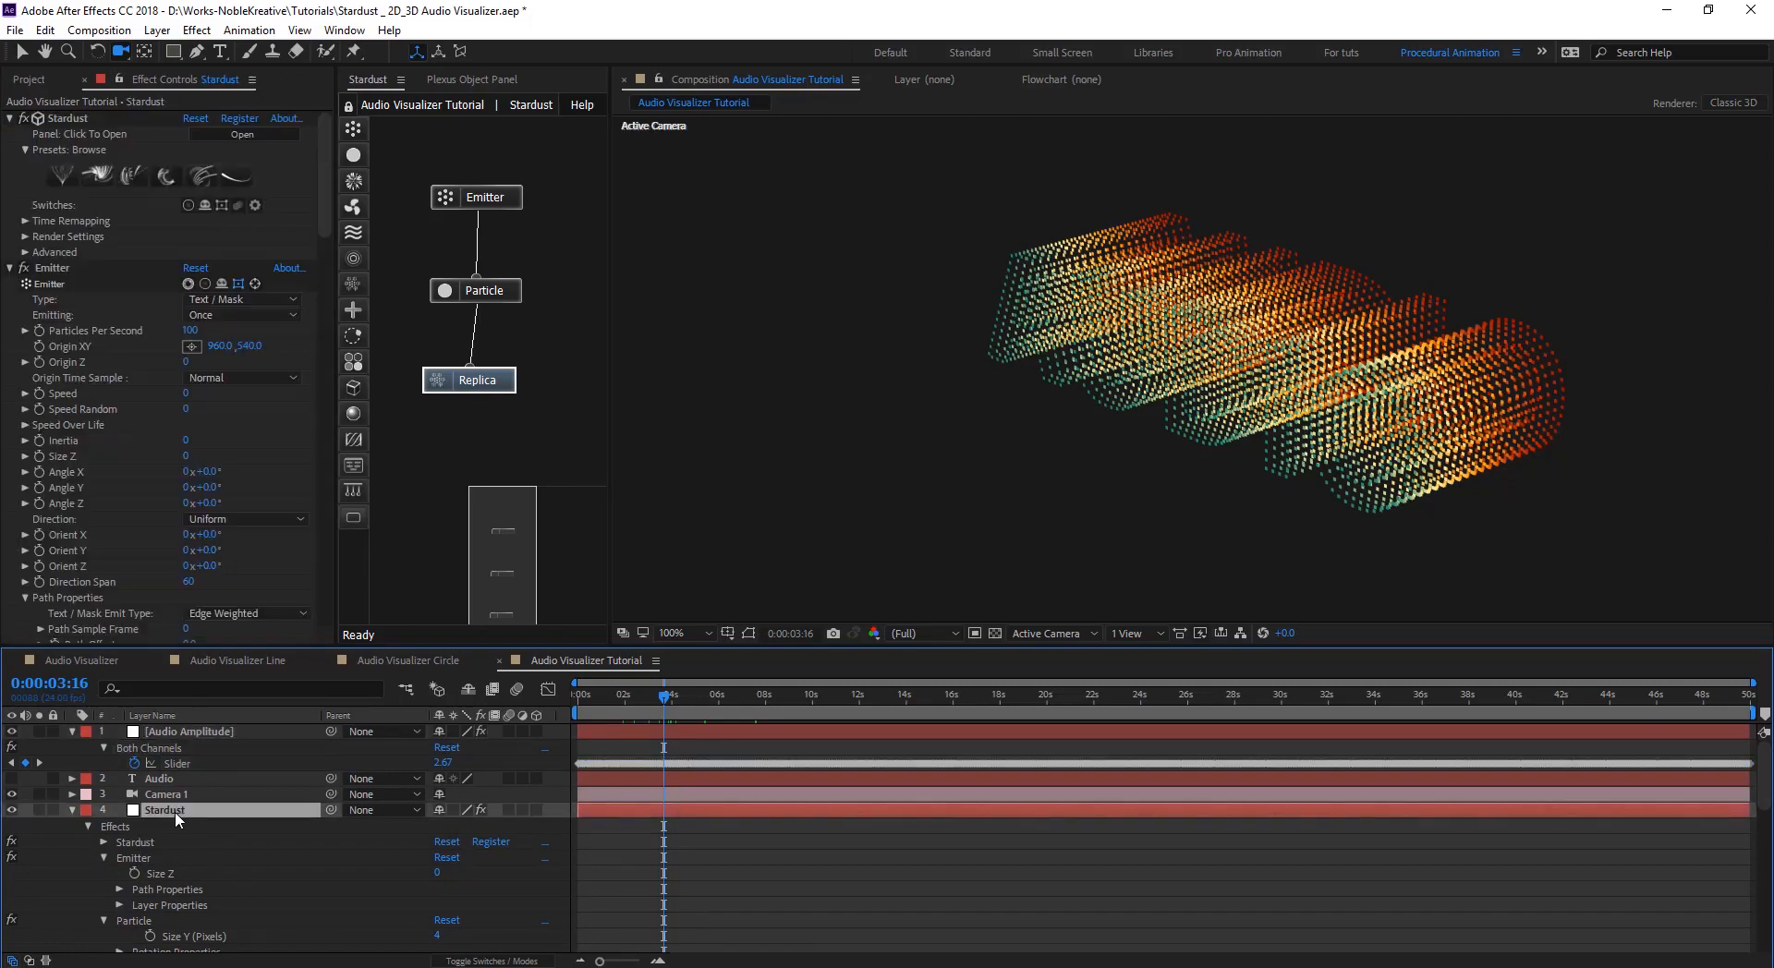
key("e")
key("e")
left_click(105, 827)
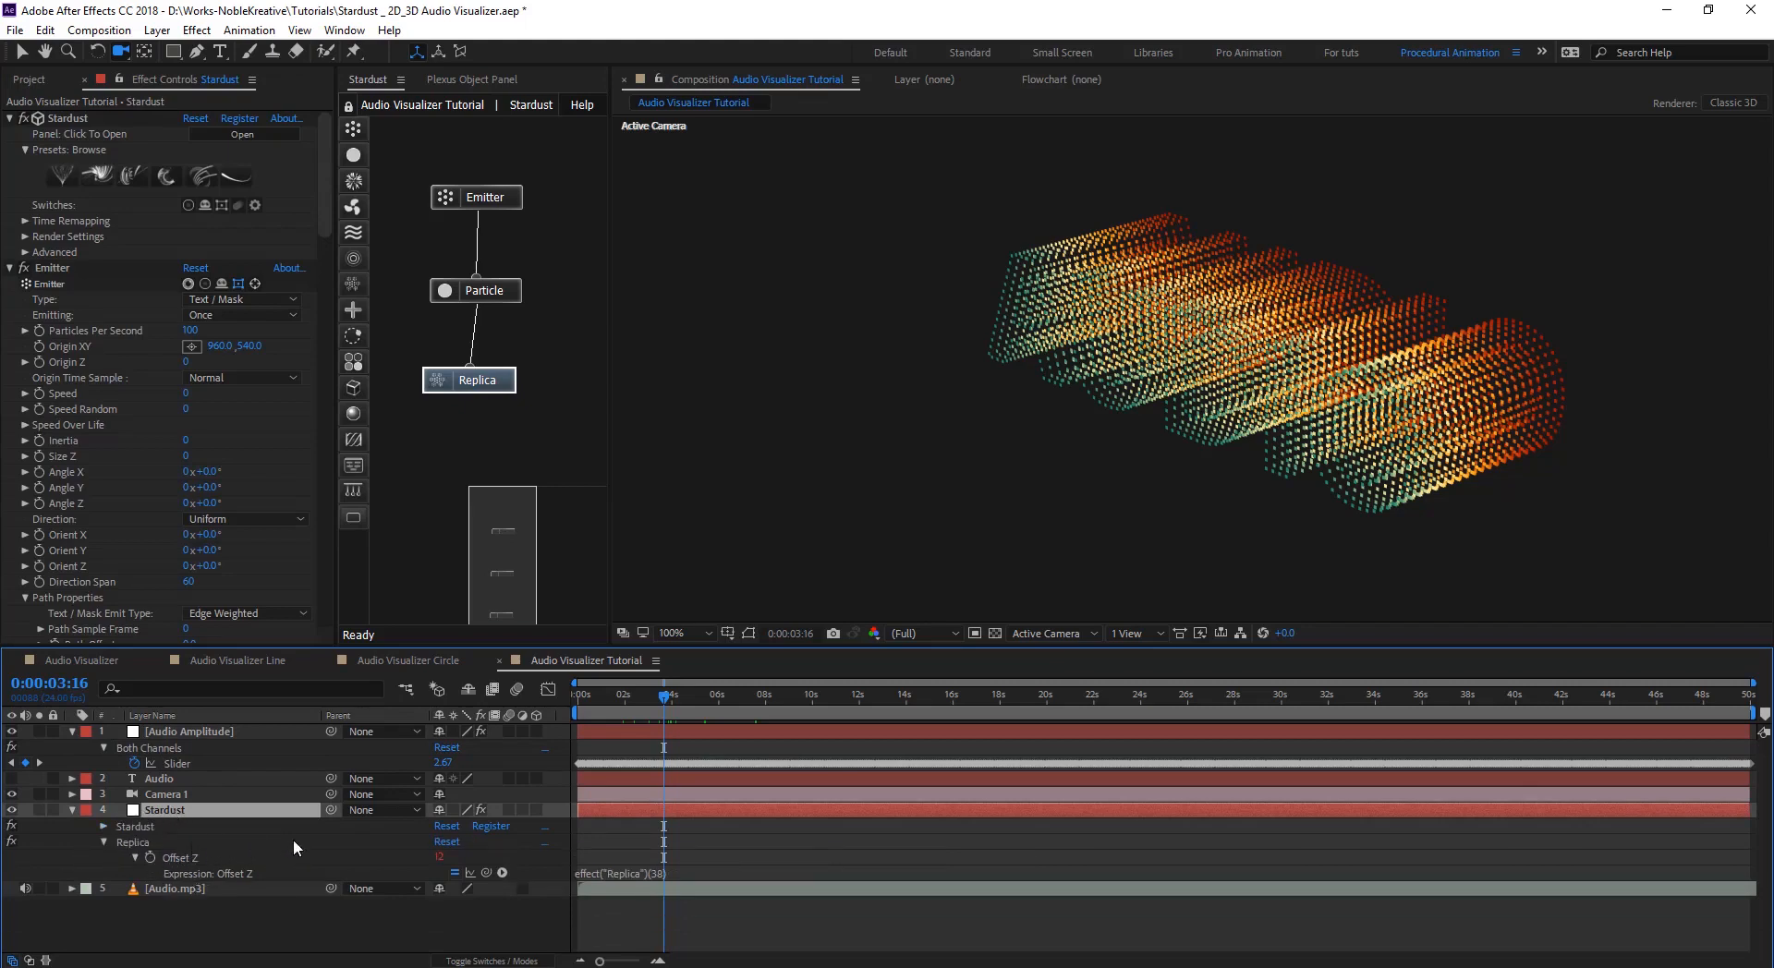
left_click(667, 874)
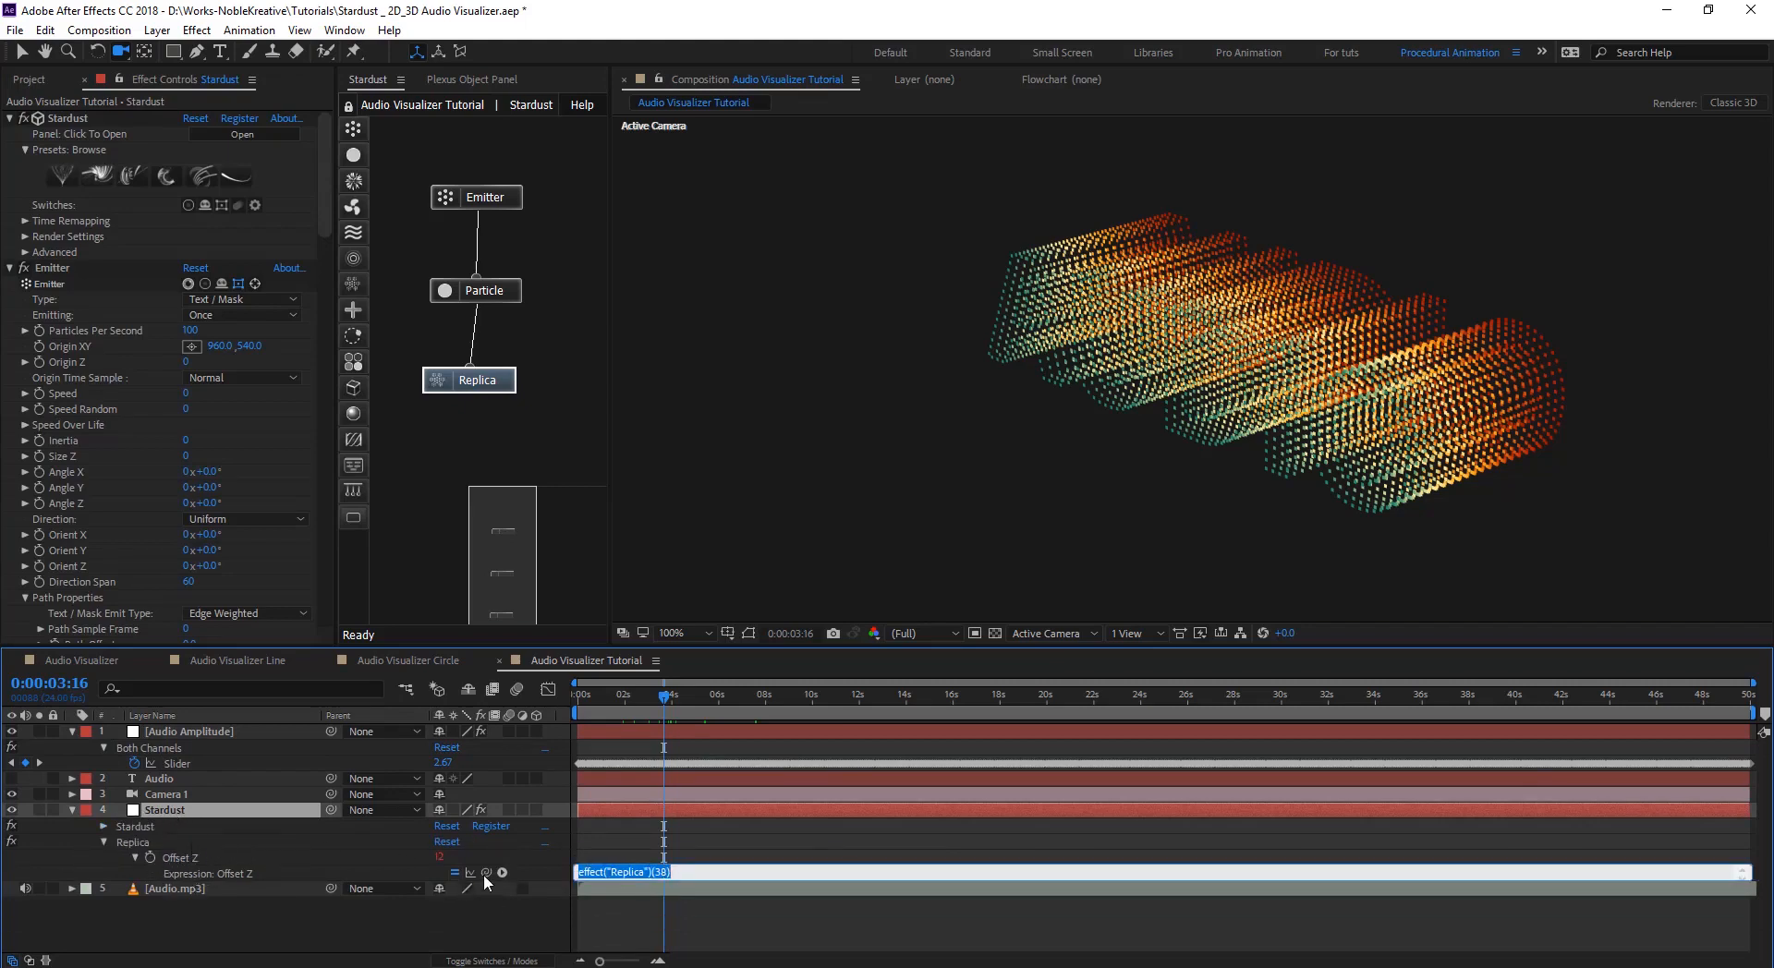
left_click_drag(485, 874, 185, 763)
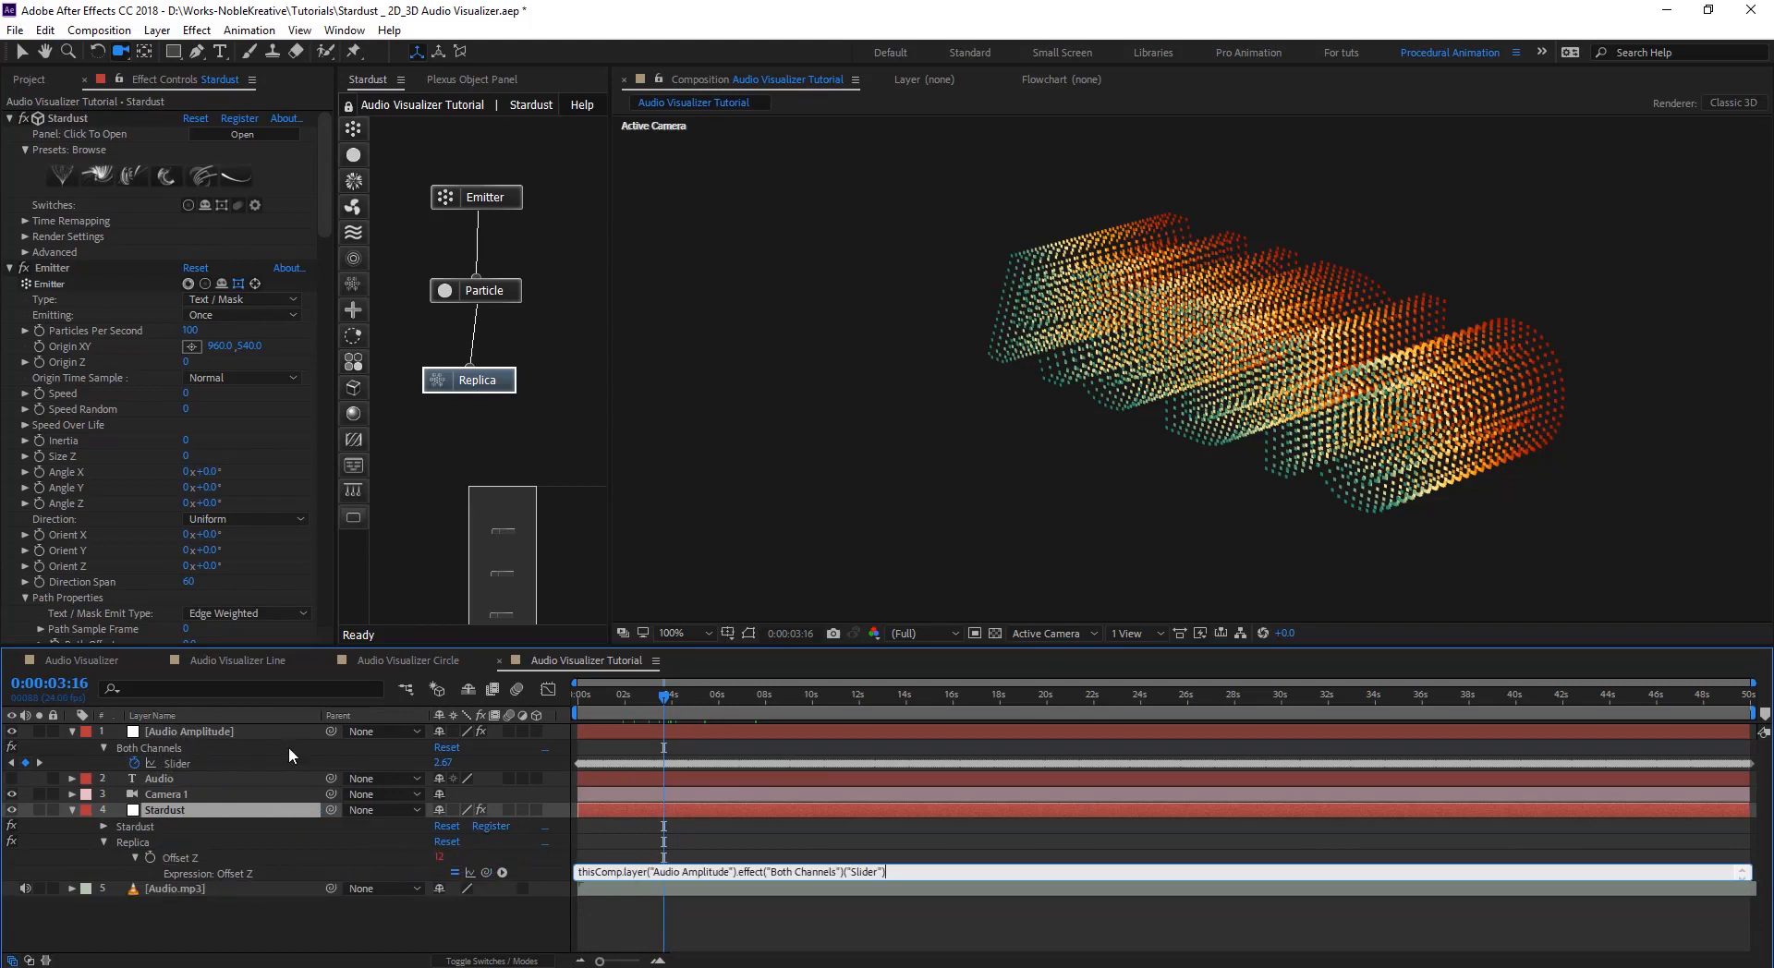
left_click(776, 926)
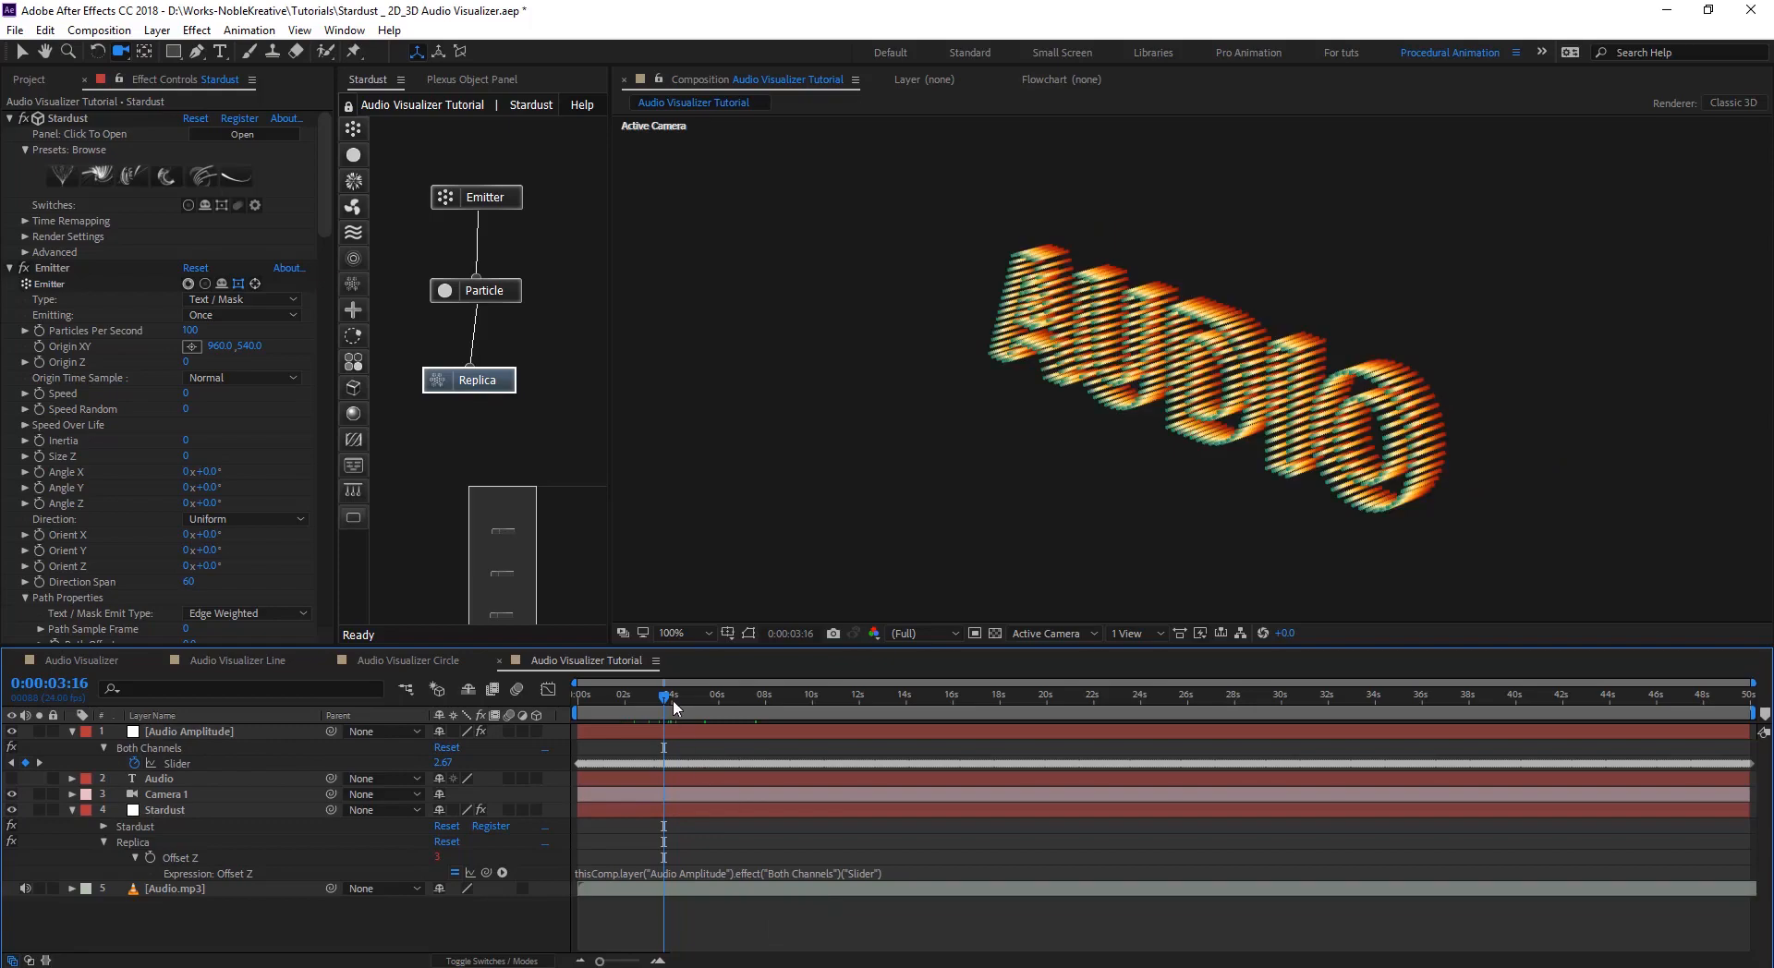
- End the work area at 0:00:04:11, preview the animation and scrub to 0:00:19:03 to check how the replicas follow the audio
left_click_drag(724, 705, 680, 717)
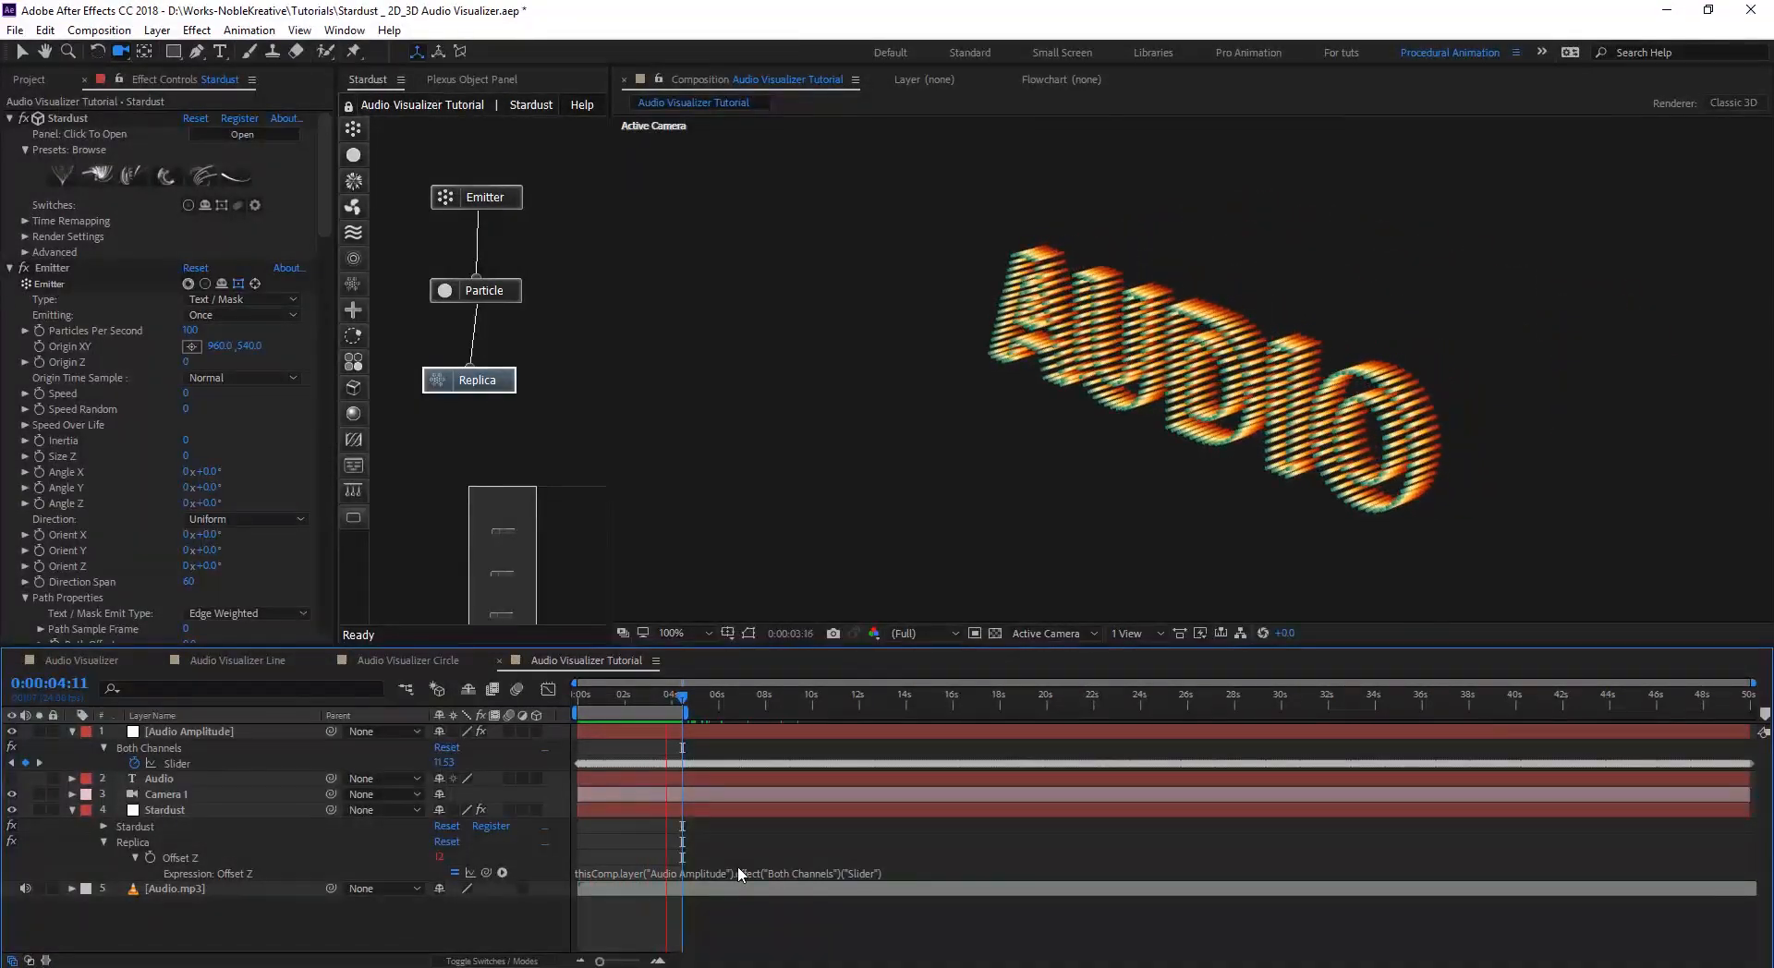
left_click(603, 698)
left_click_drag(600, 696, 641, 702)
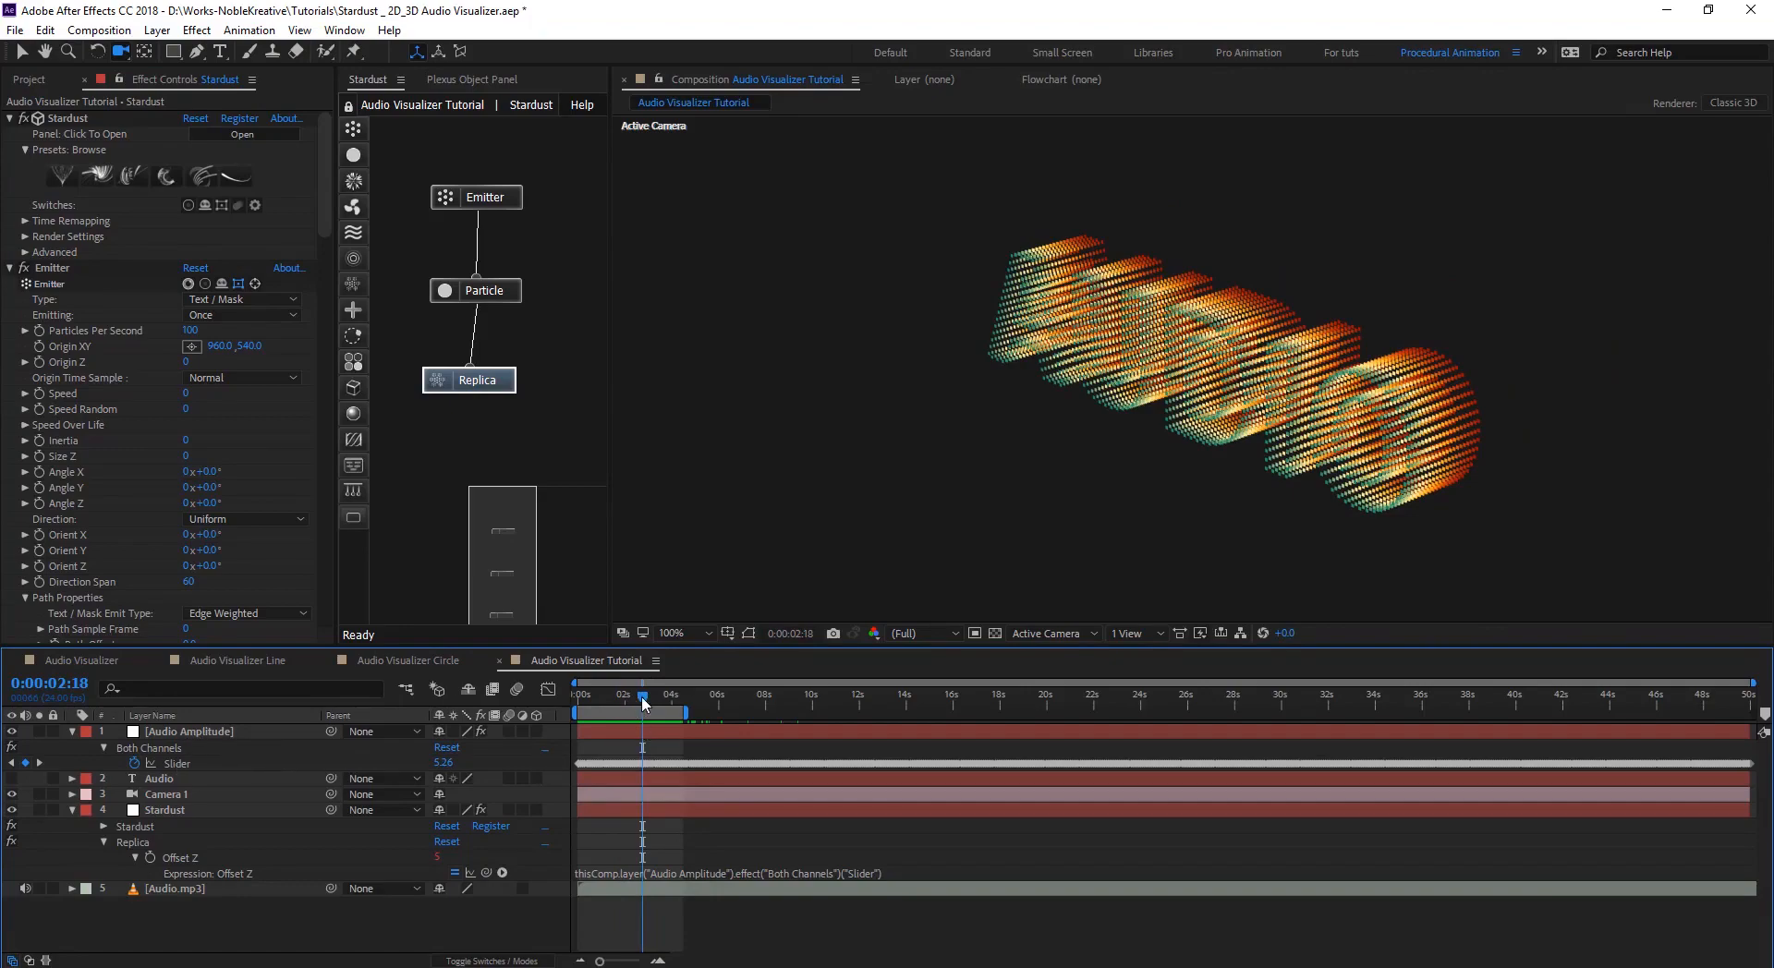
left_click_drag(641, 697, 647, 694)
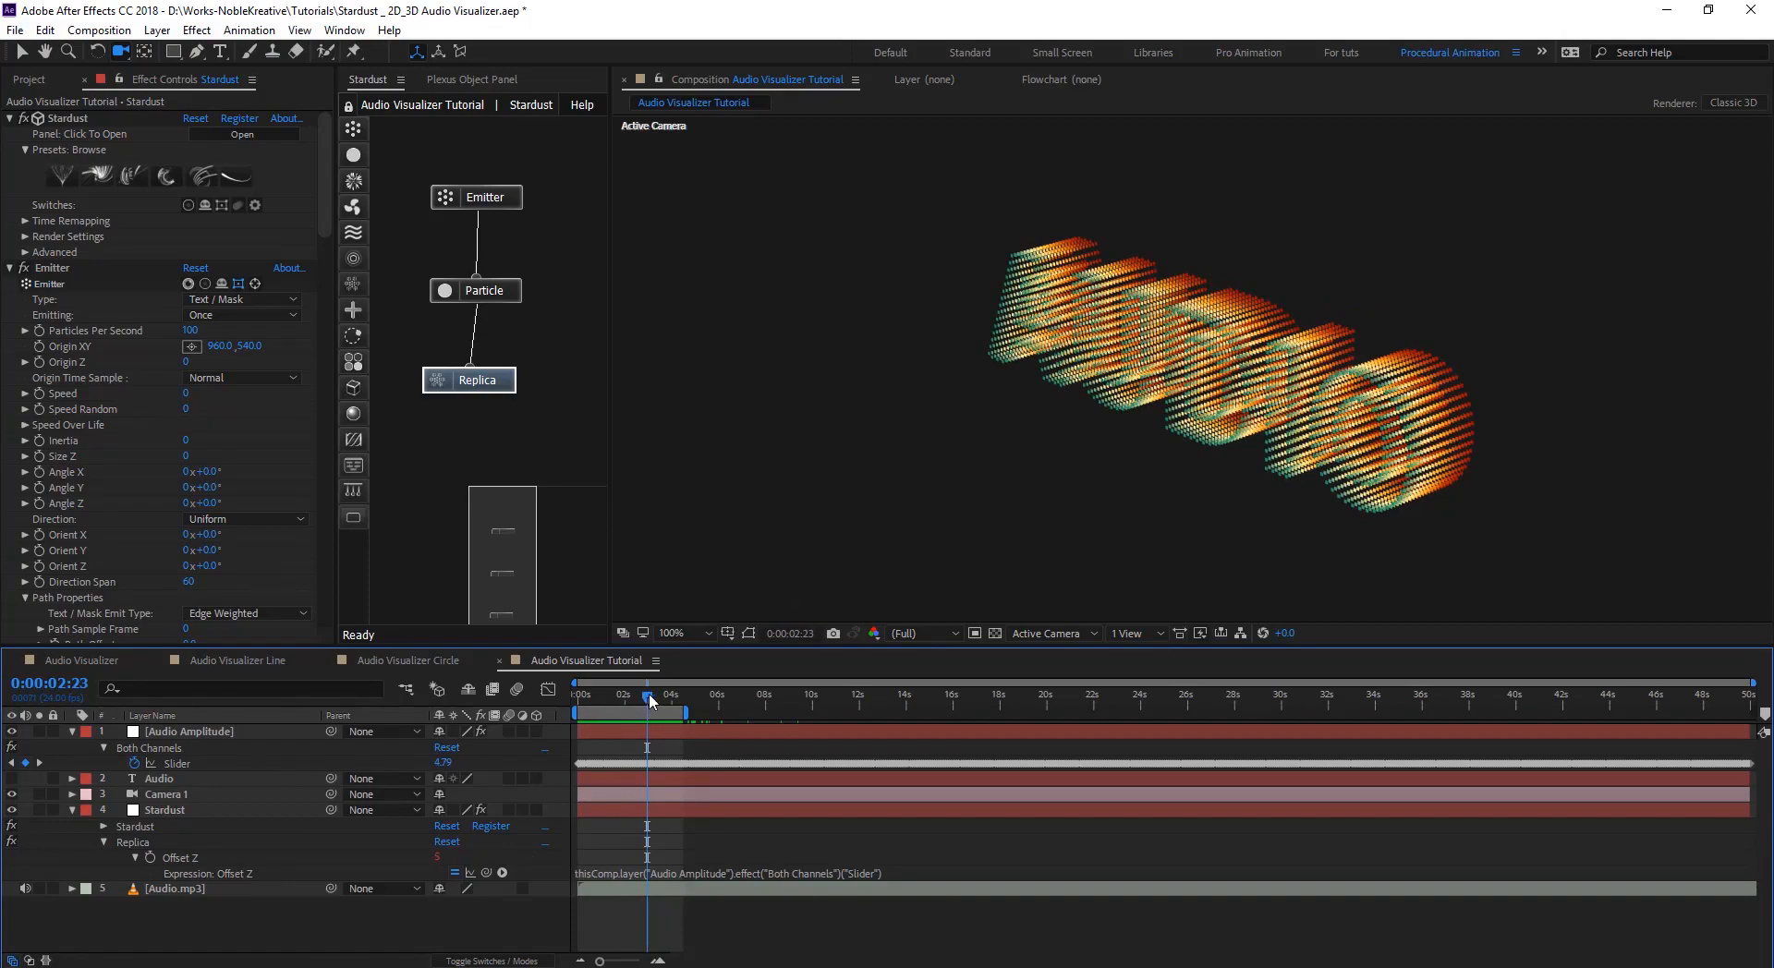
left_click_drag(649, 693, 1027, 707)
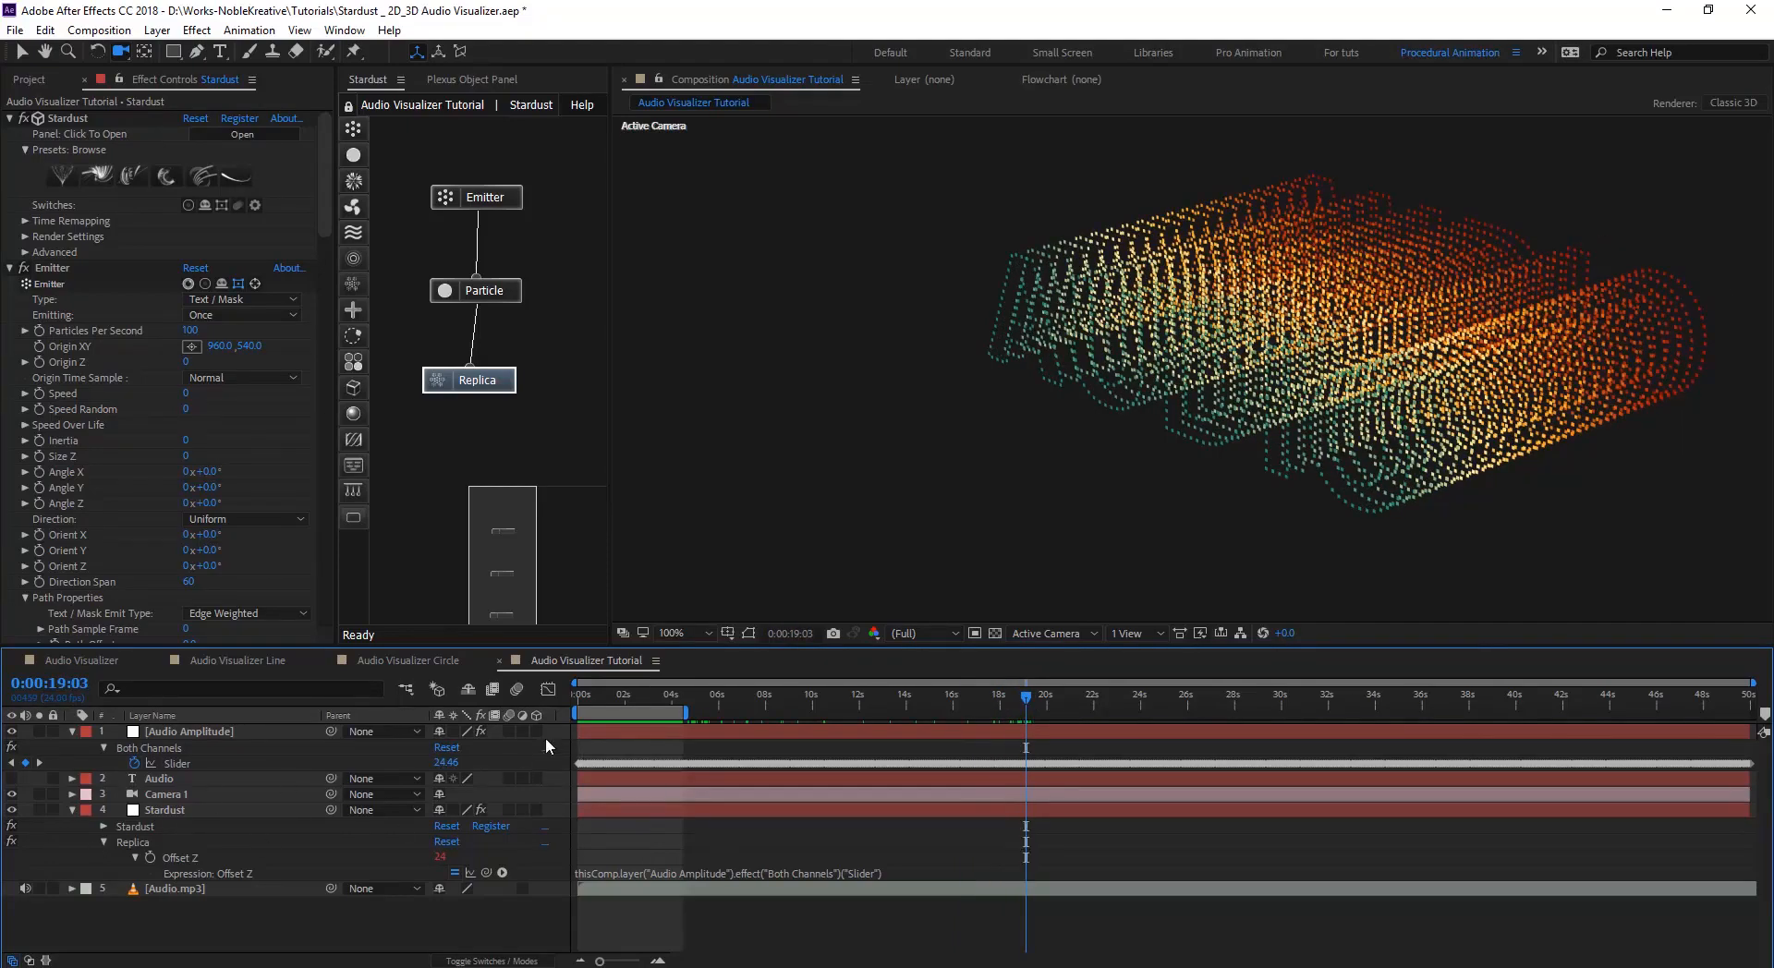
- Show the Both Channels Slider in the graph editor and compare the replicas at the peak near 0:00:18:23 and at 0:00:08:07
left_click(547, 692)
left_click(206, 759)
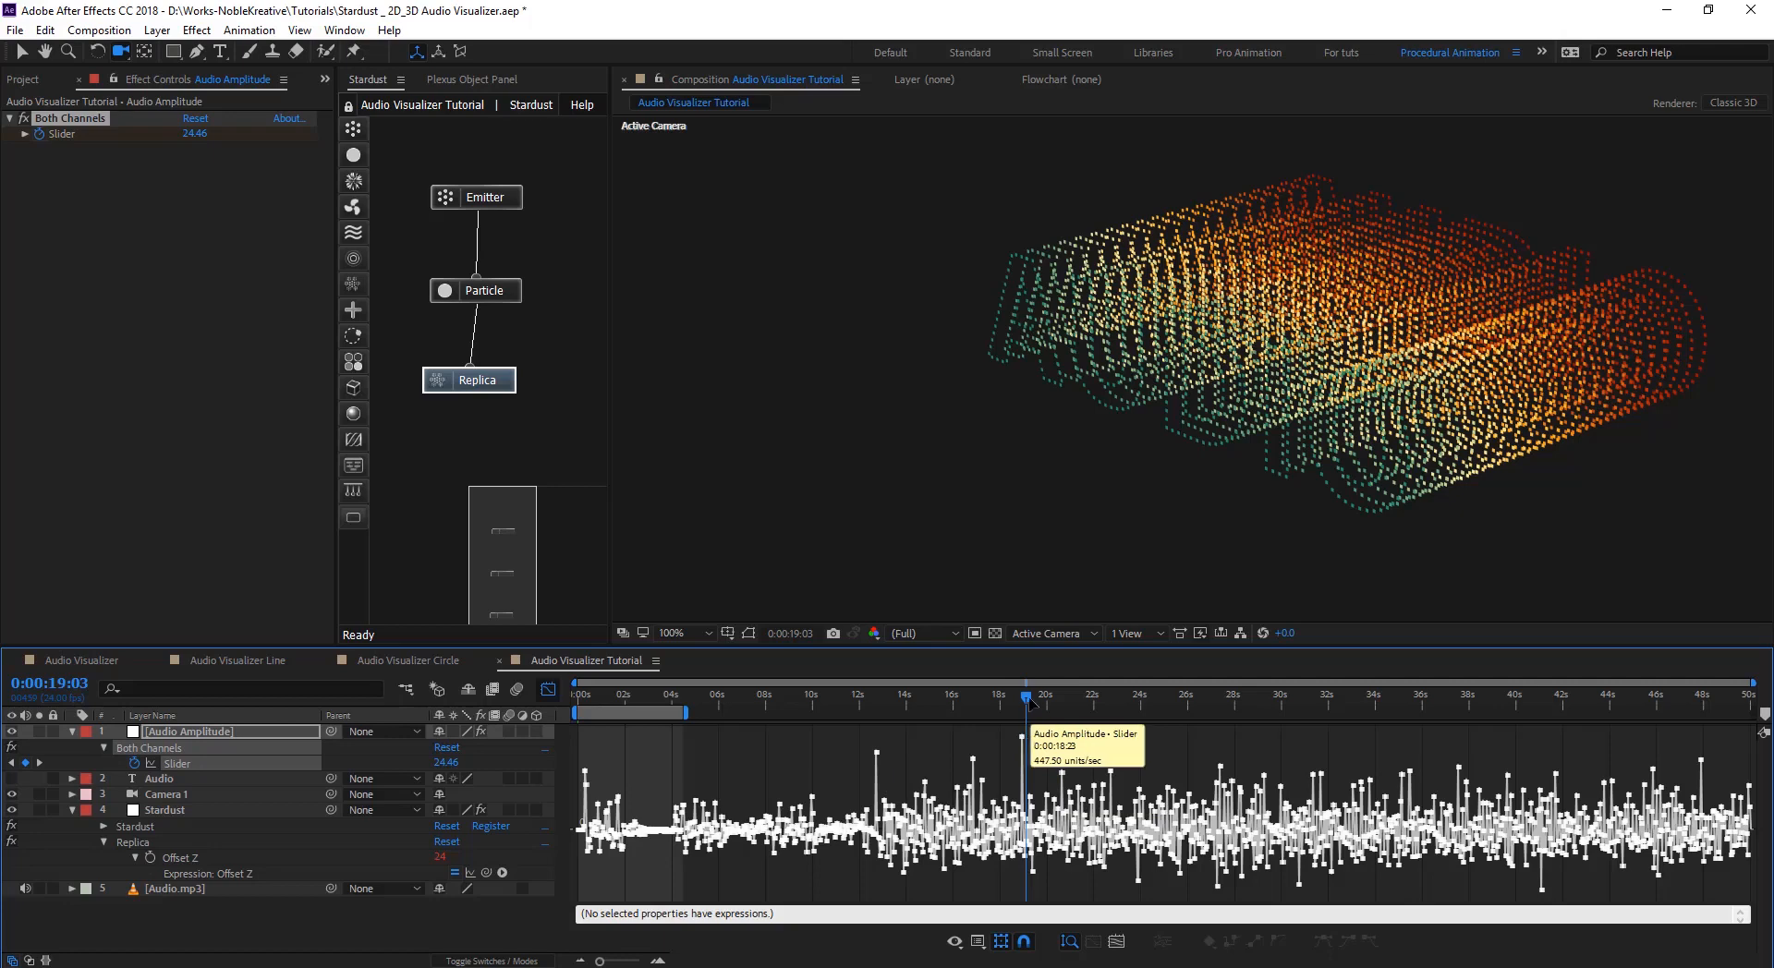
left_click_drag(1031, 703, 1028, 705)
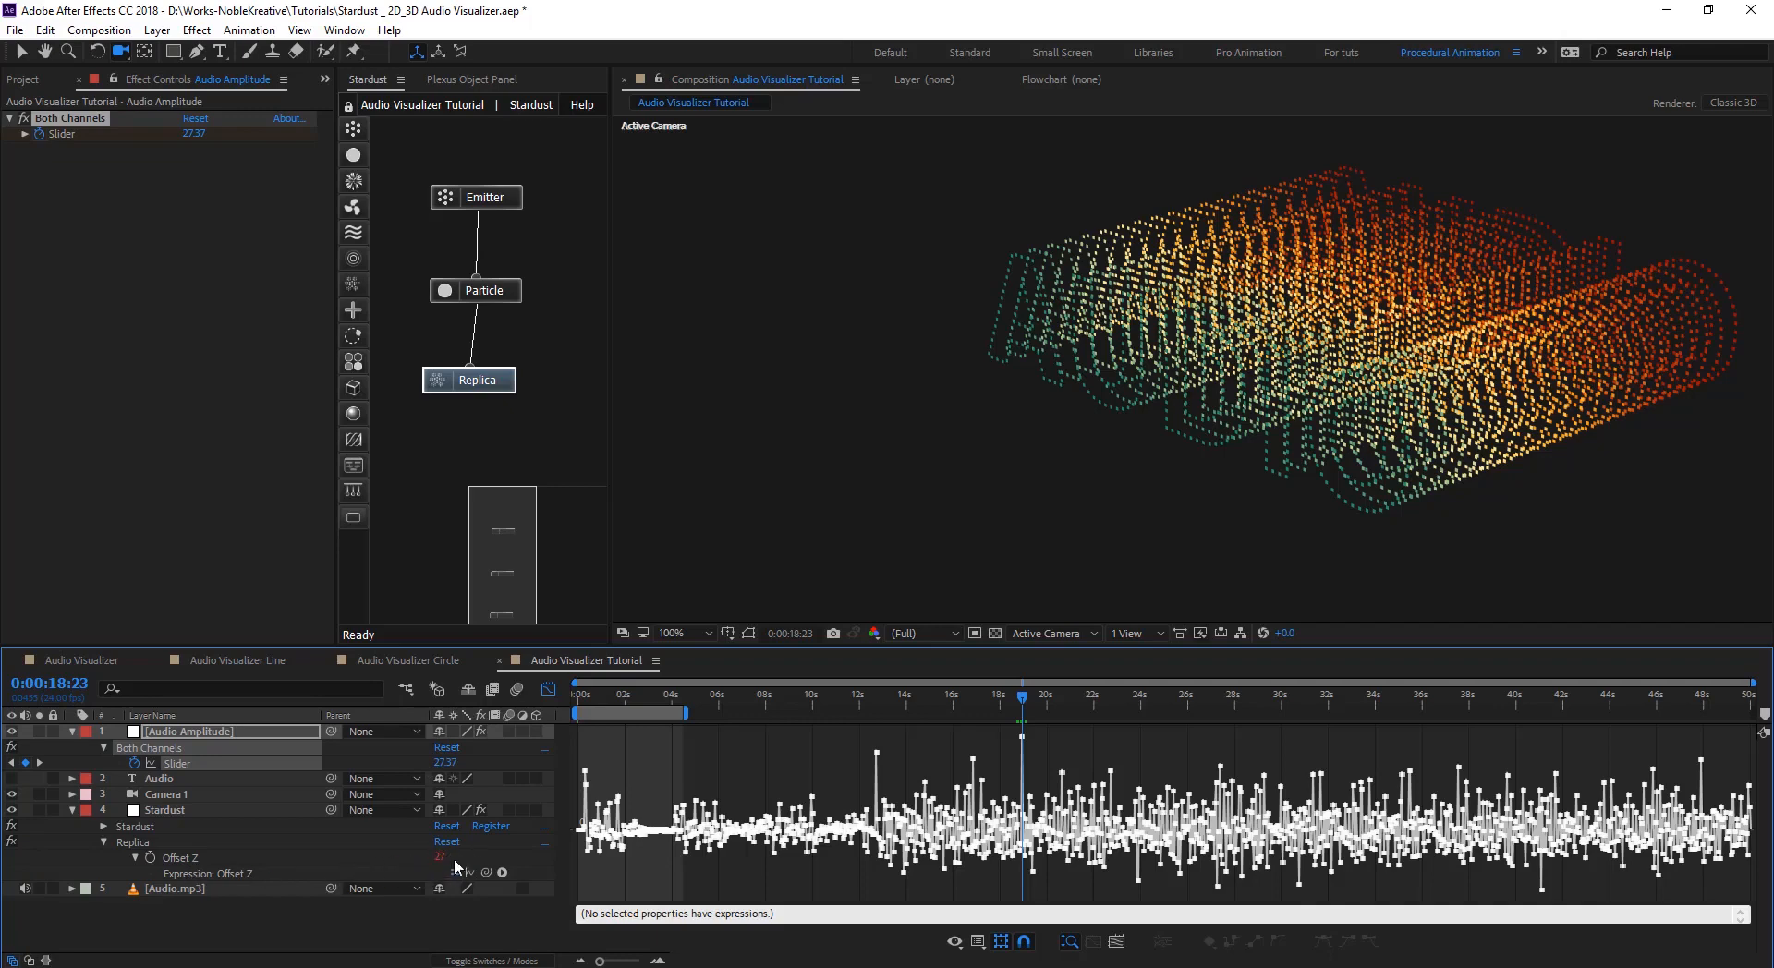
left_click_drag(1016, 704, 773, 728)
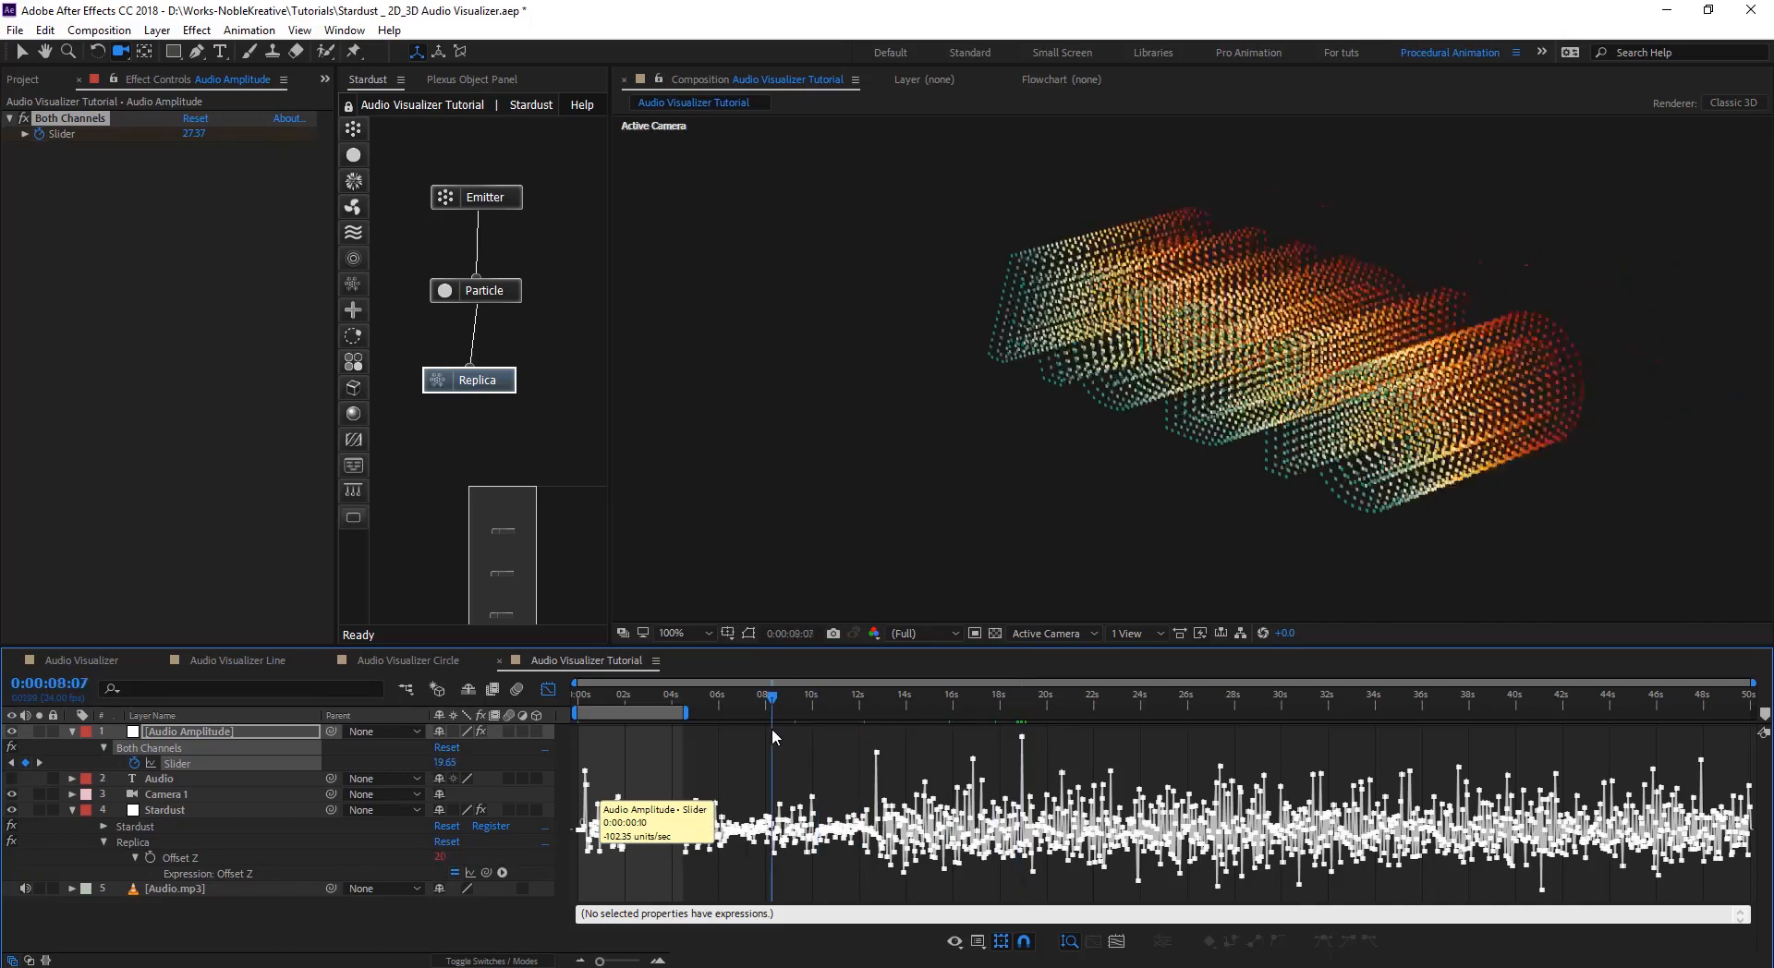
- Examine the Slider graph up close around 0:00:08:00 and over the opening seconds up to 0:00:02:06, and close the graph editor
left_click(658, 960)
left_click(657, 961)
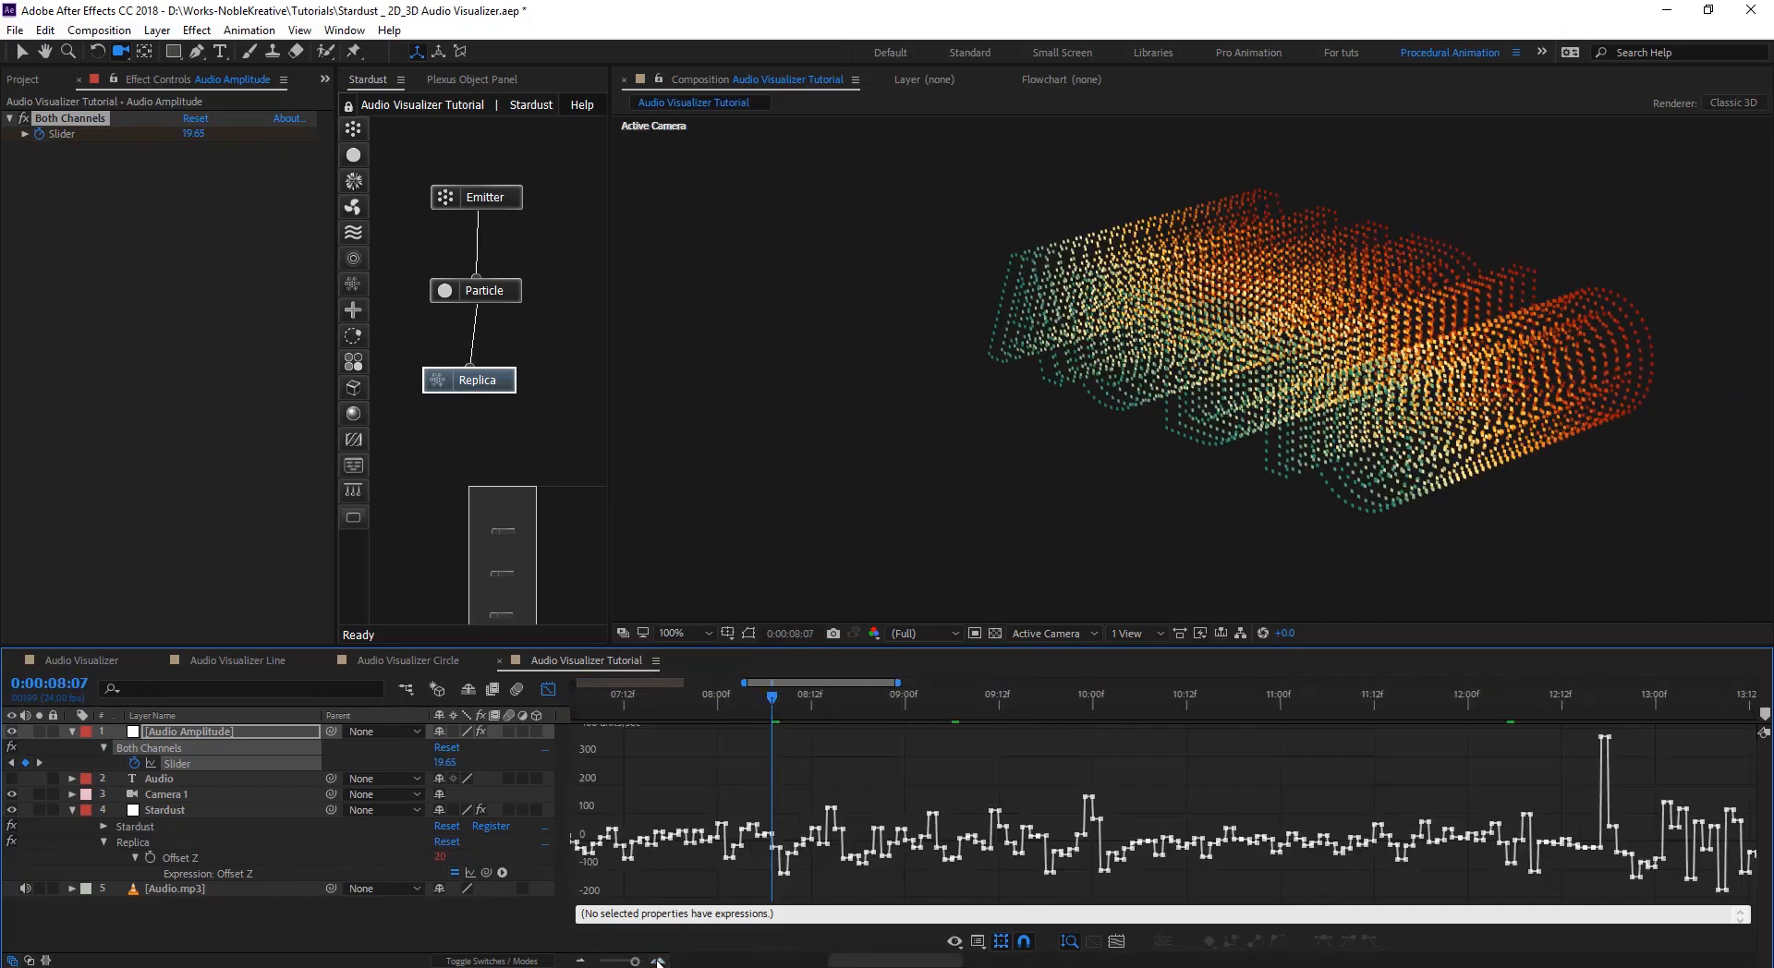
left_click(658, 961)
left_click_drag(777, 708, 635, 710)
key("space")
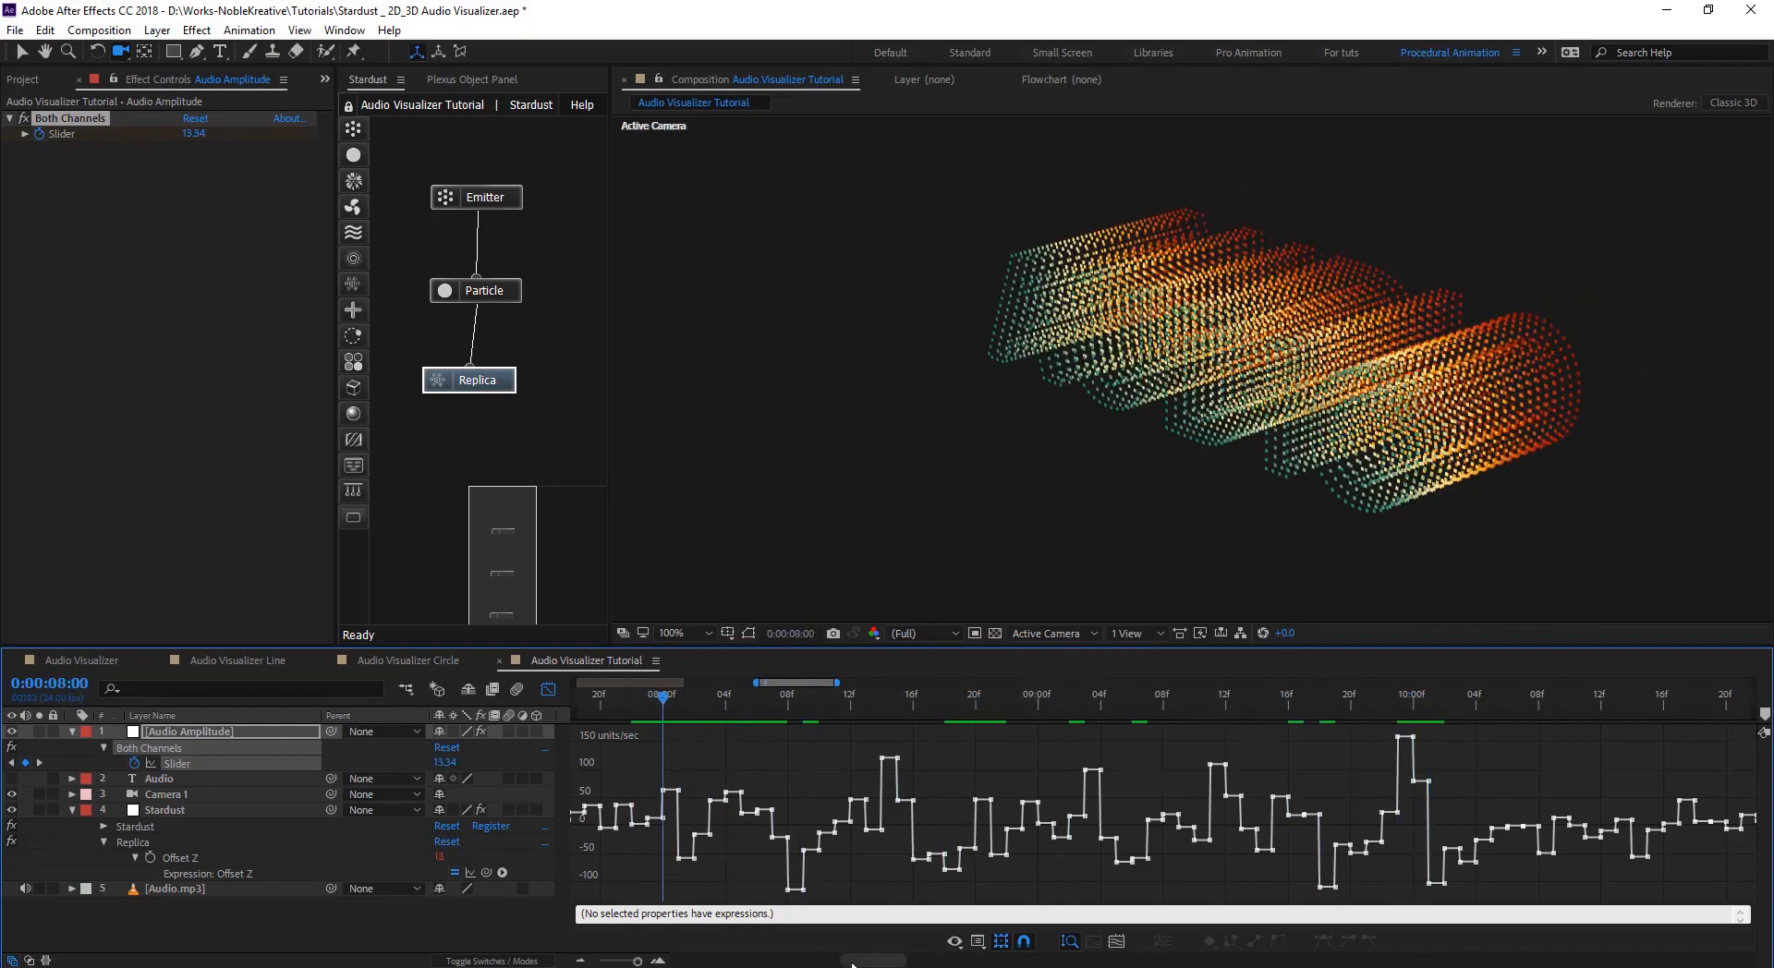
left_click_drag(852, 965, 684, 964)
left_click_drag(646, 702, 1419, 803)
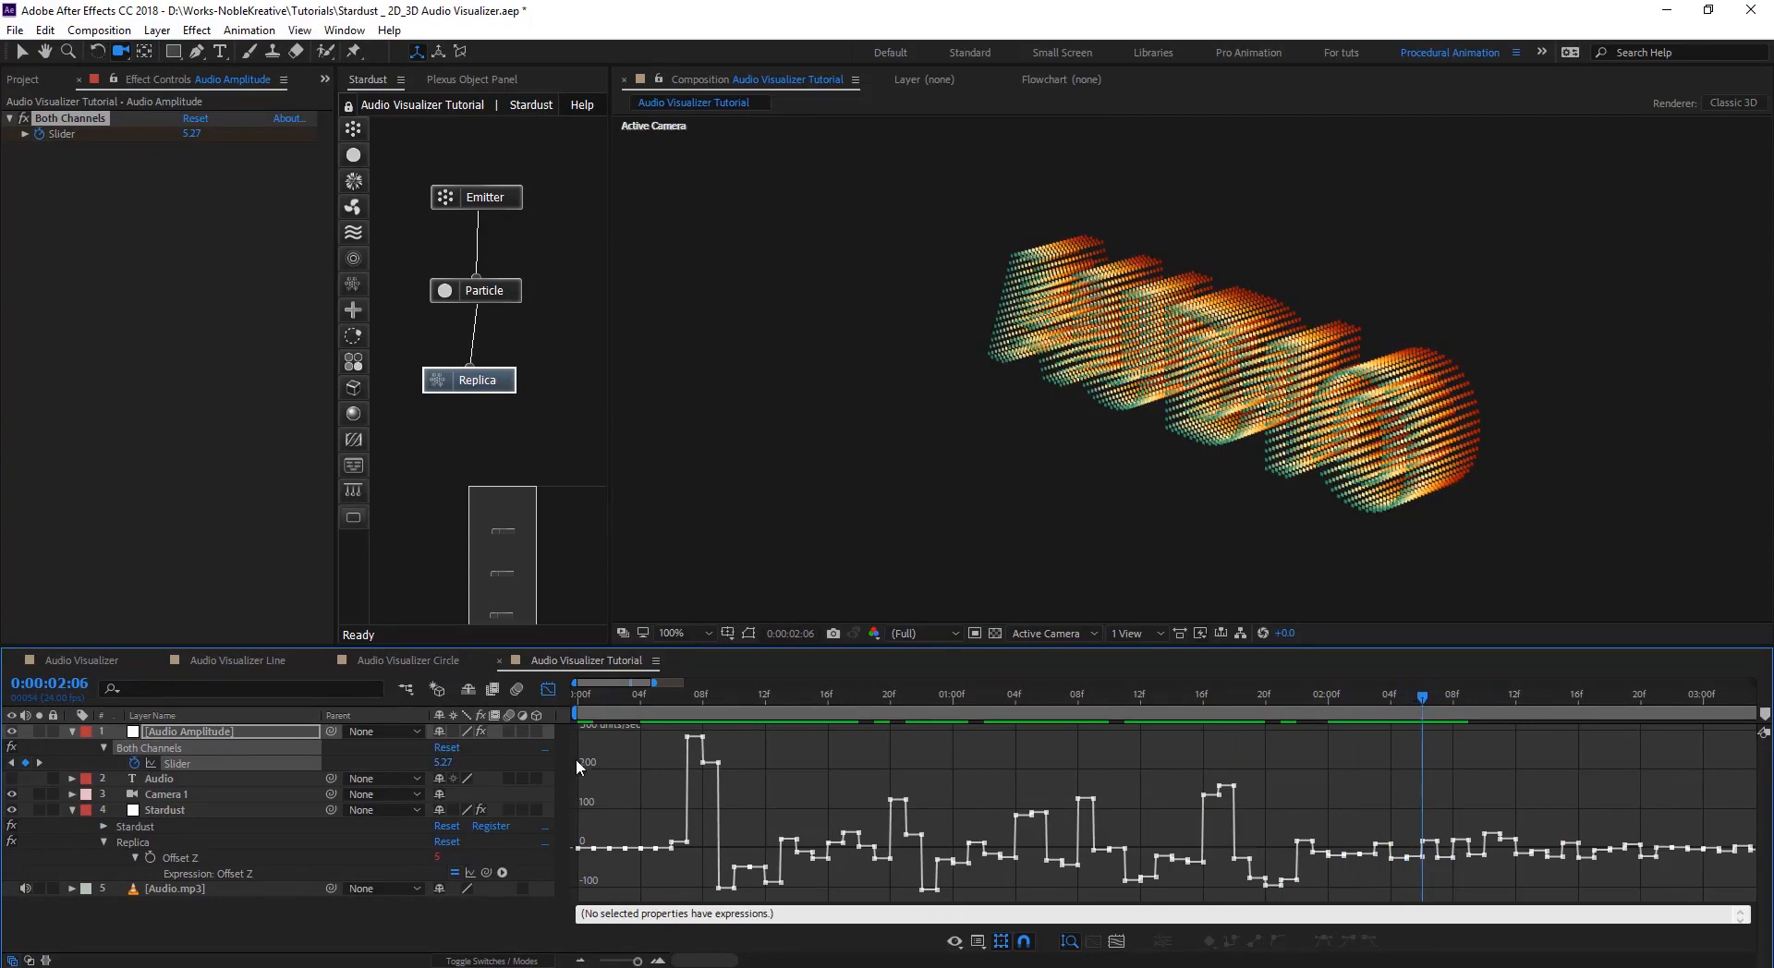
left_click(549, 690)
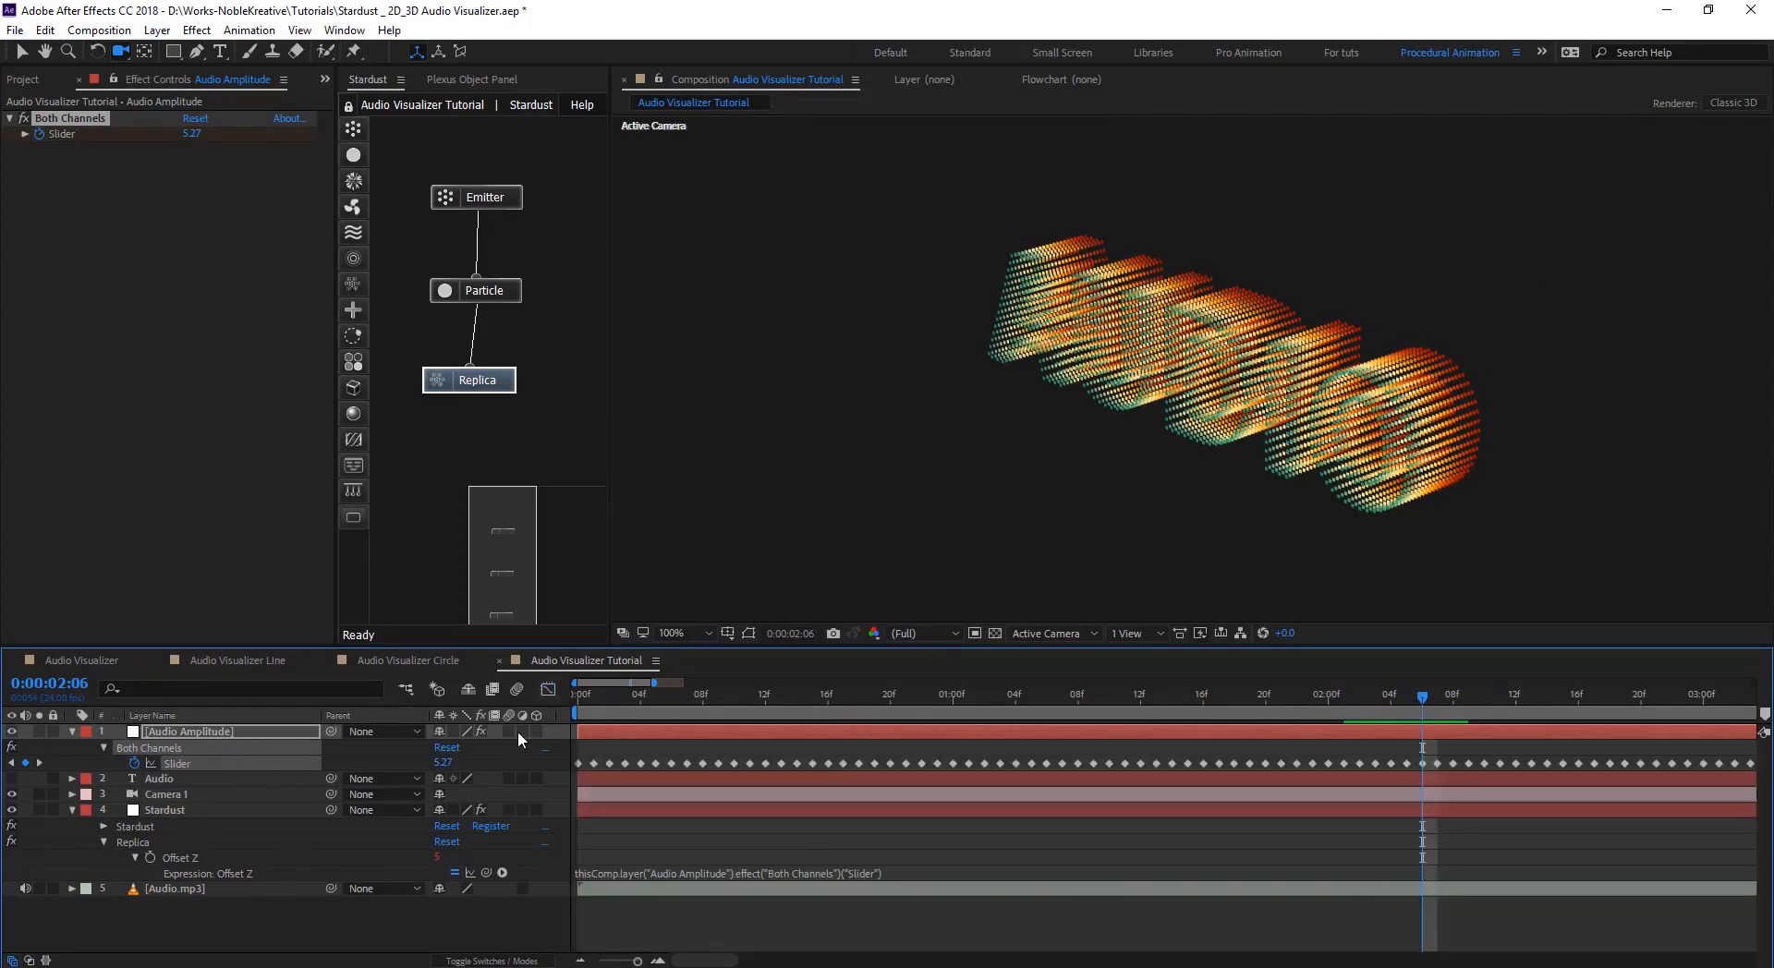
- At 0:00:04:21, set the Replica's Density to 300 and orbit the camera slightly to check the particle strands
left_click_drag(637, 960, 627, 962)
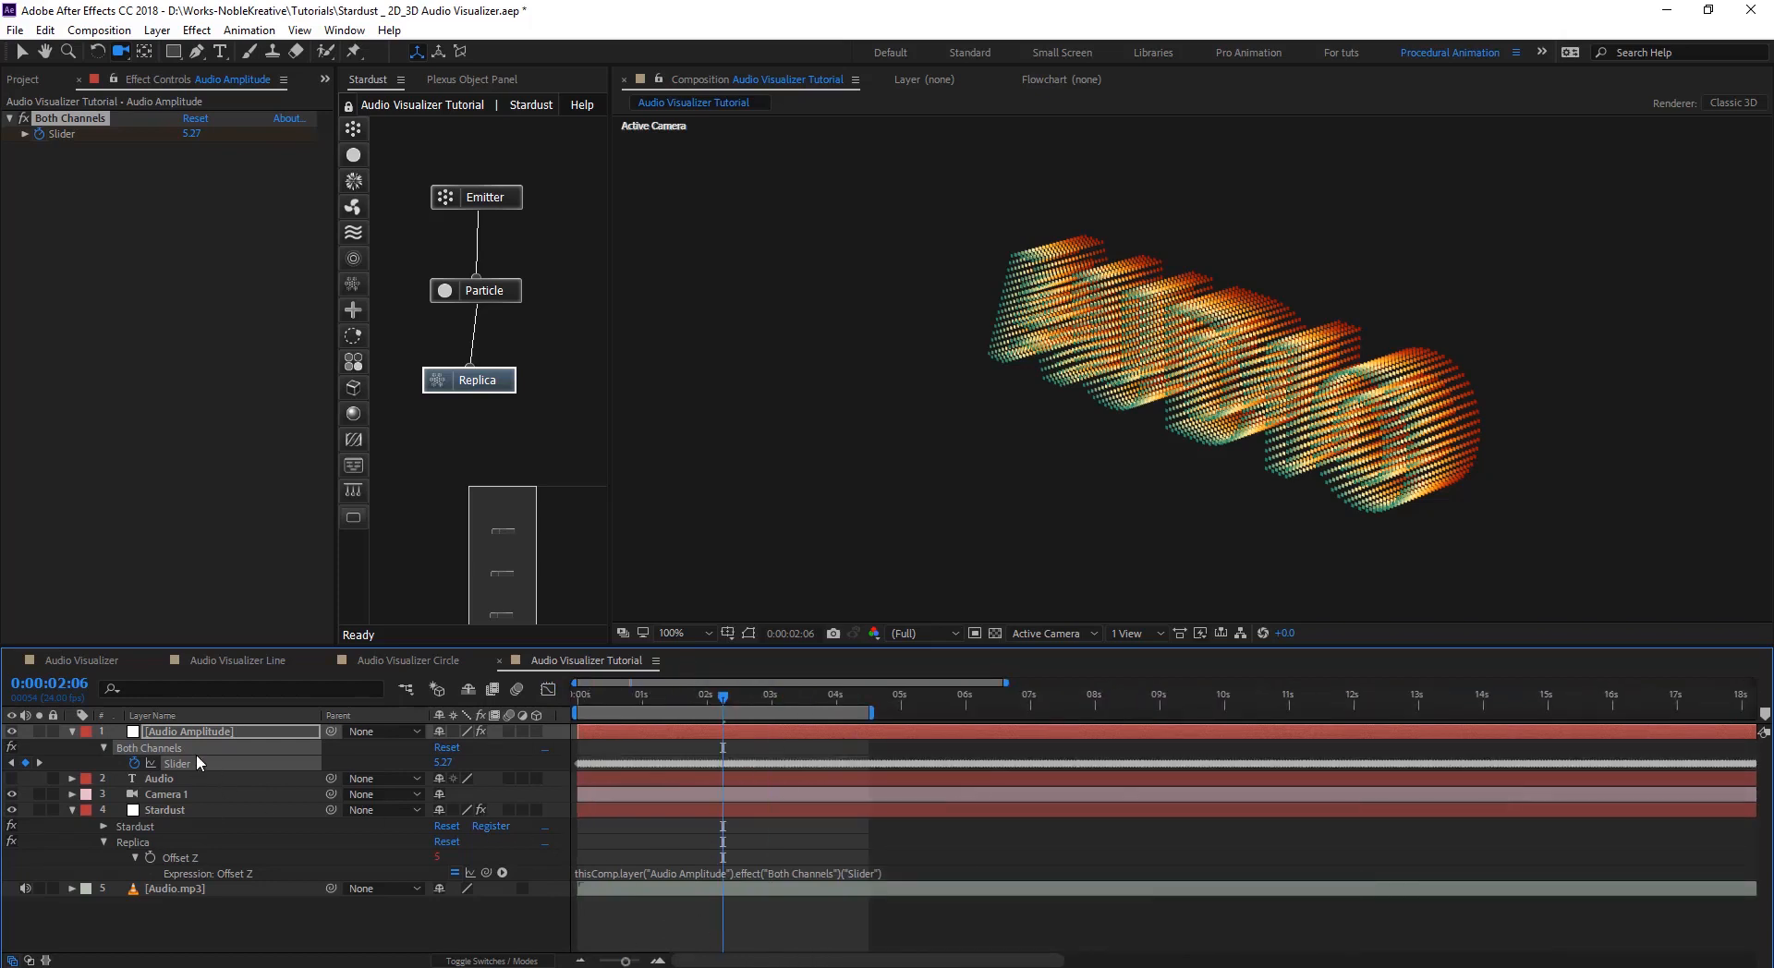
left_click_drag(724, 702, 894, 713)
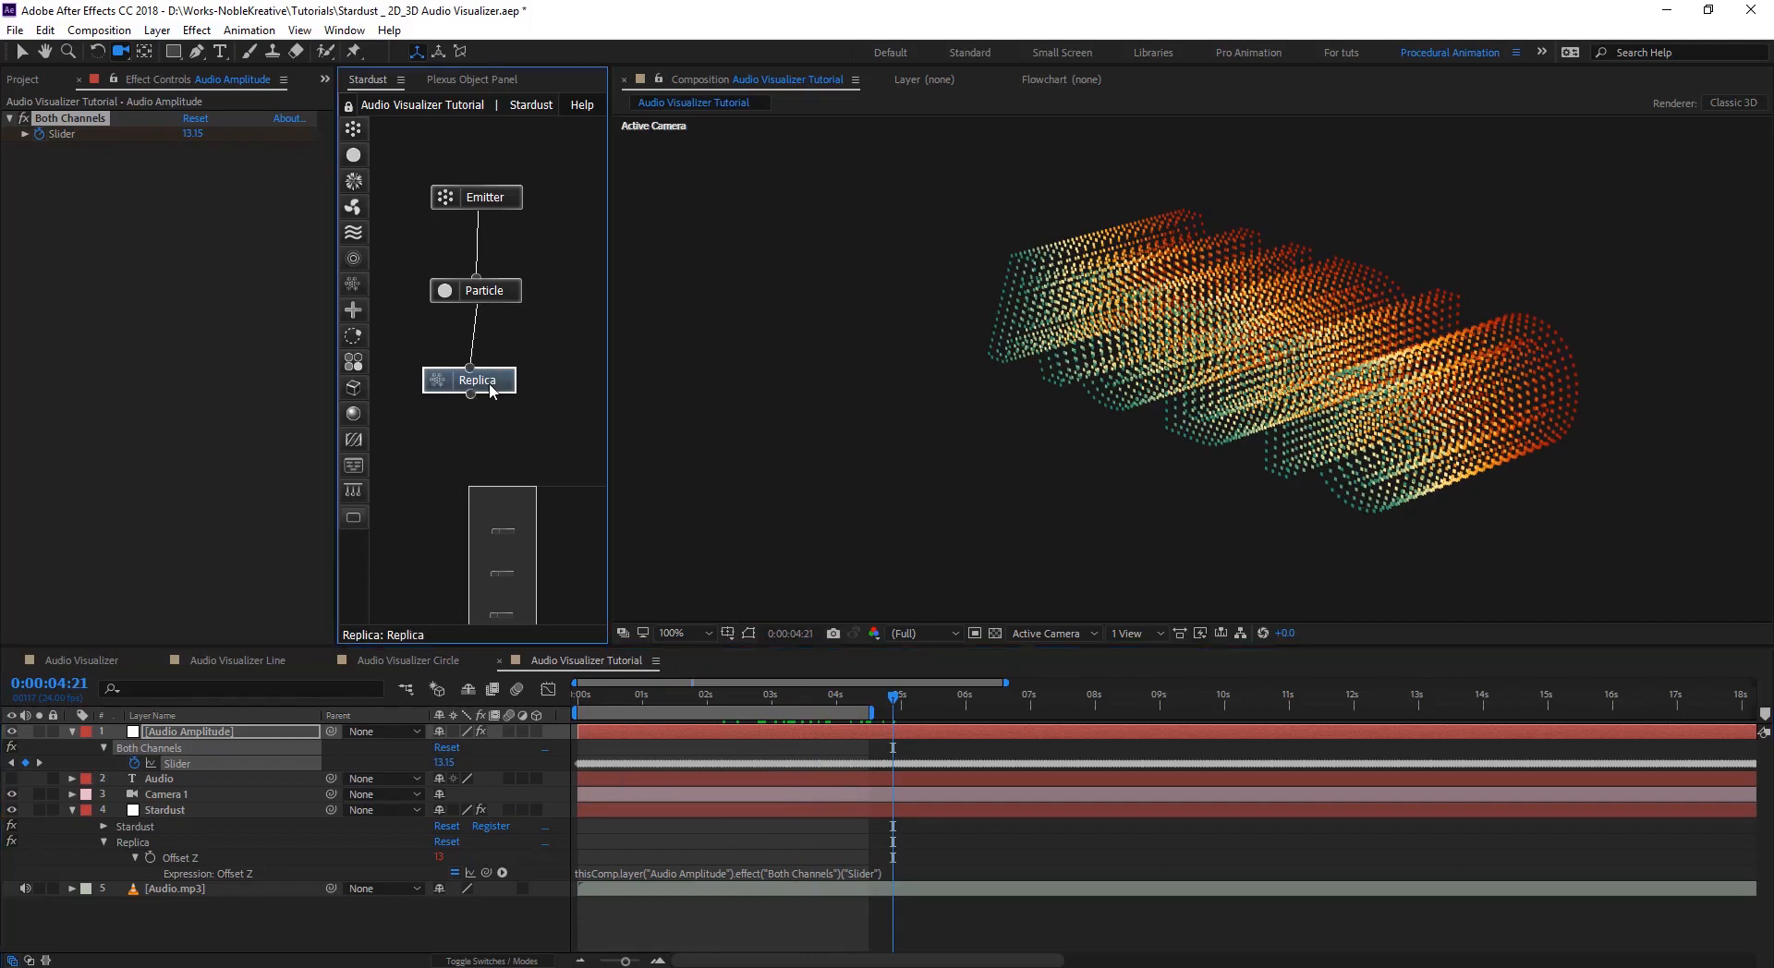
left_click(479, 380)
scroll(46, 473, "down", 5)
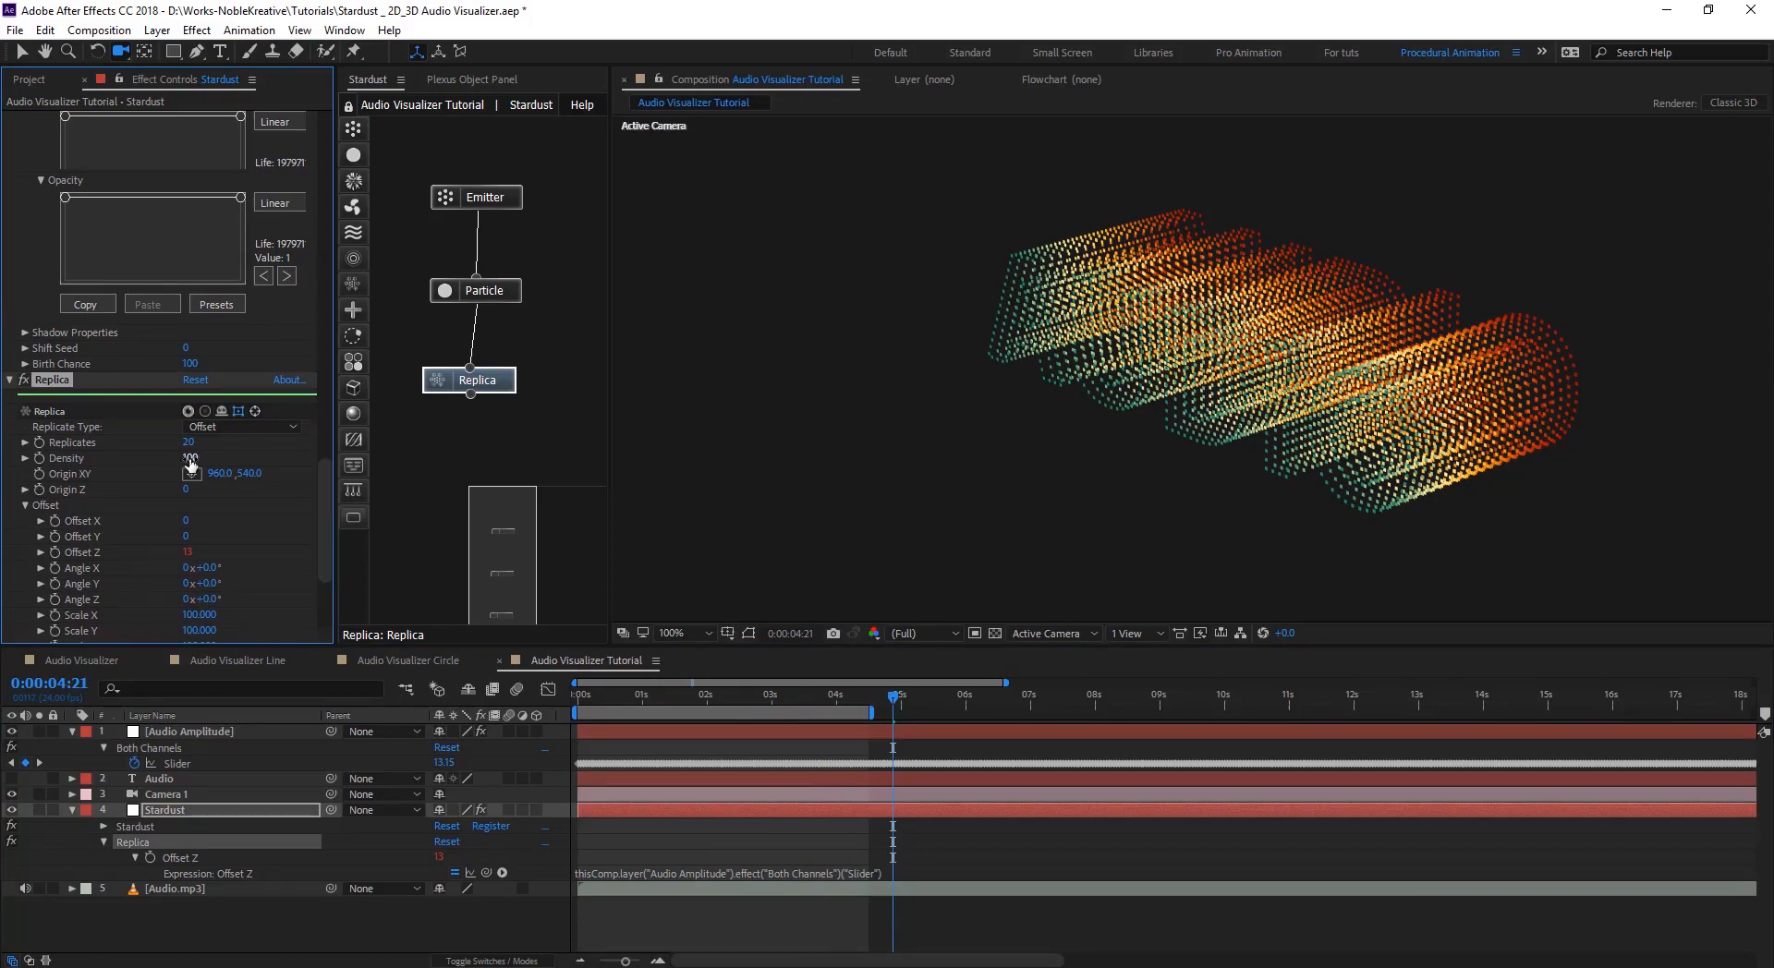
left_click_drag(205, 458, 285, 453)
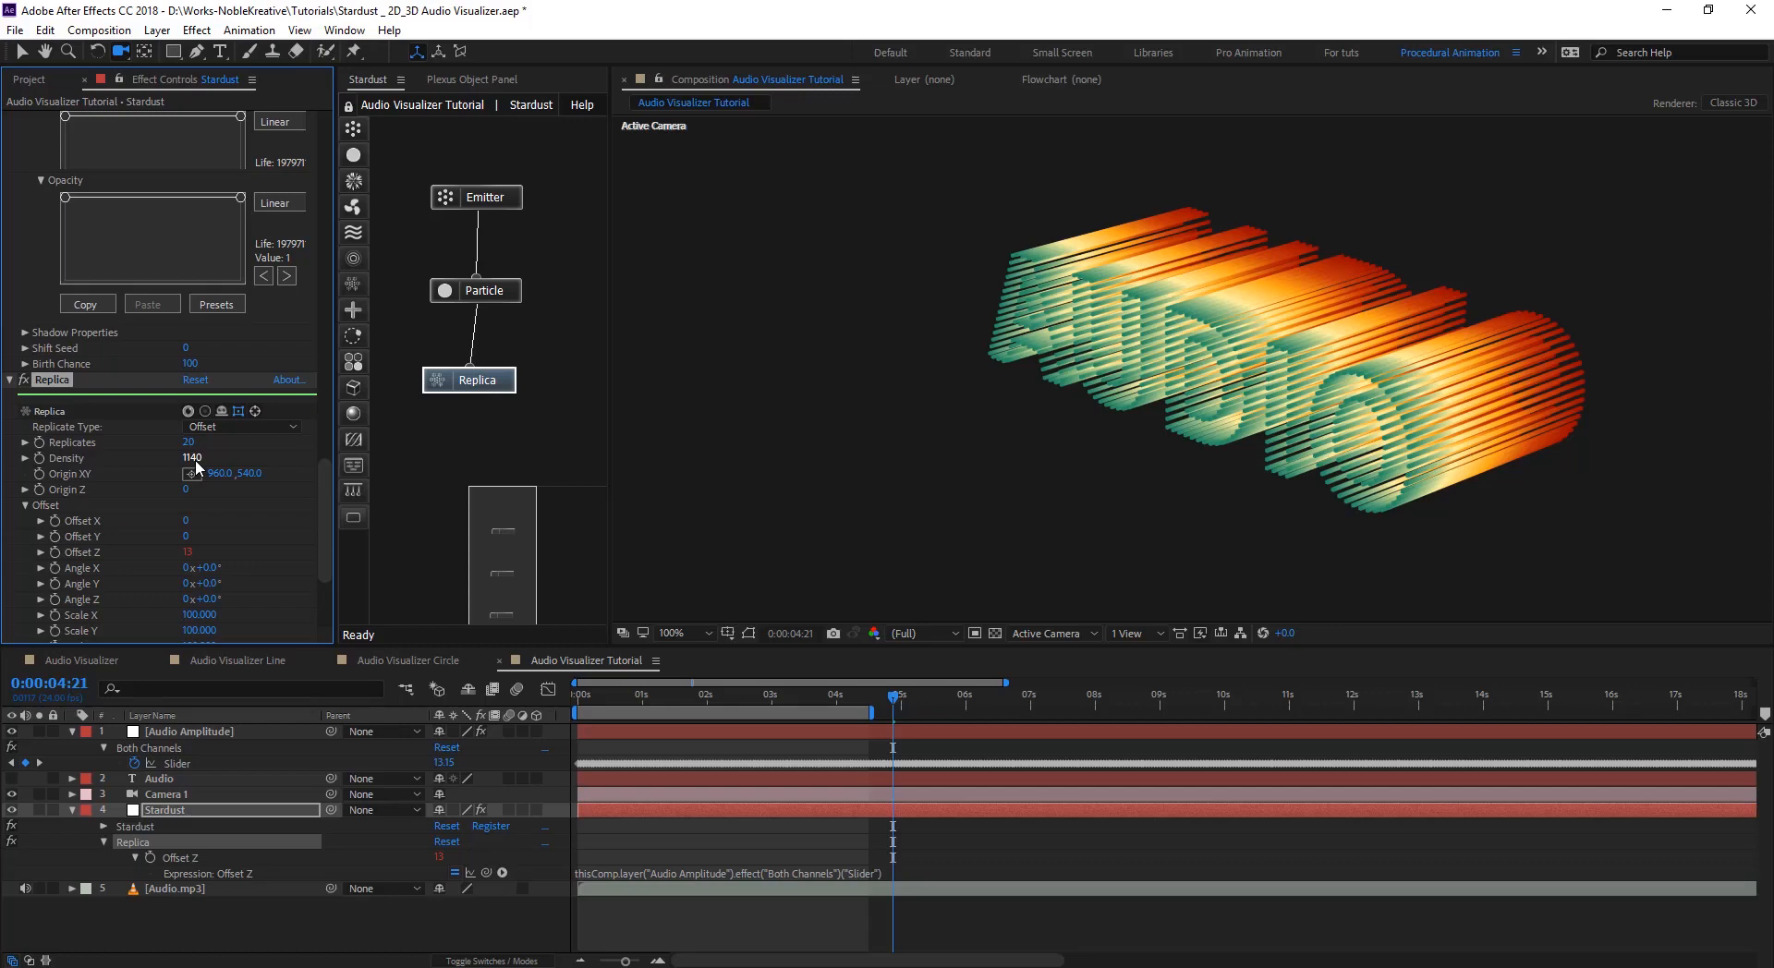
left_click(194, 458)
type("300")
key("Return")
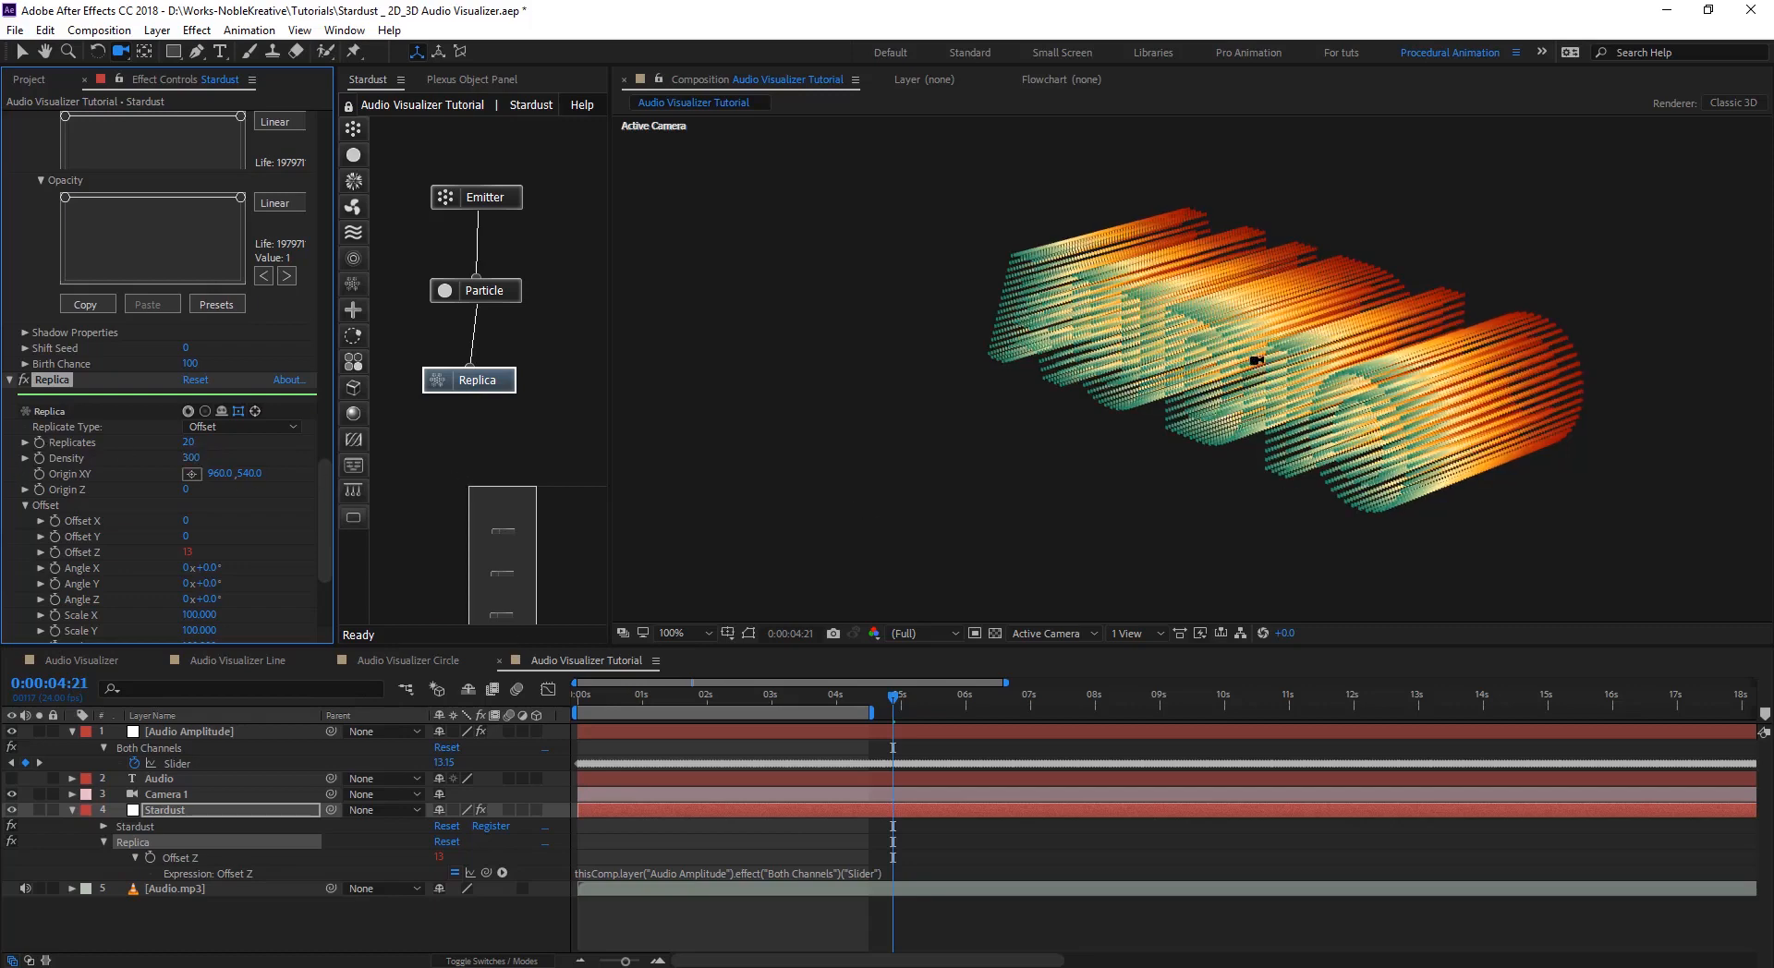
left_click_drag(1253, 354, 1212, 436)
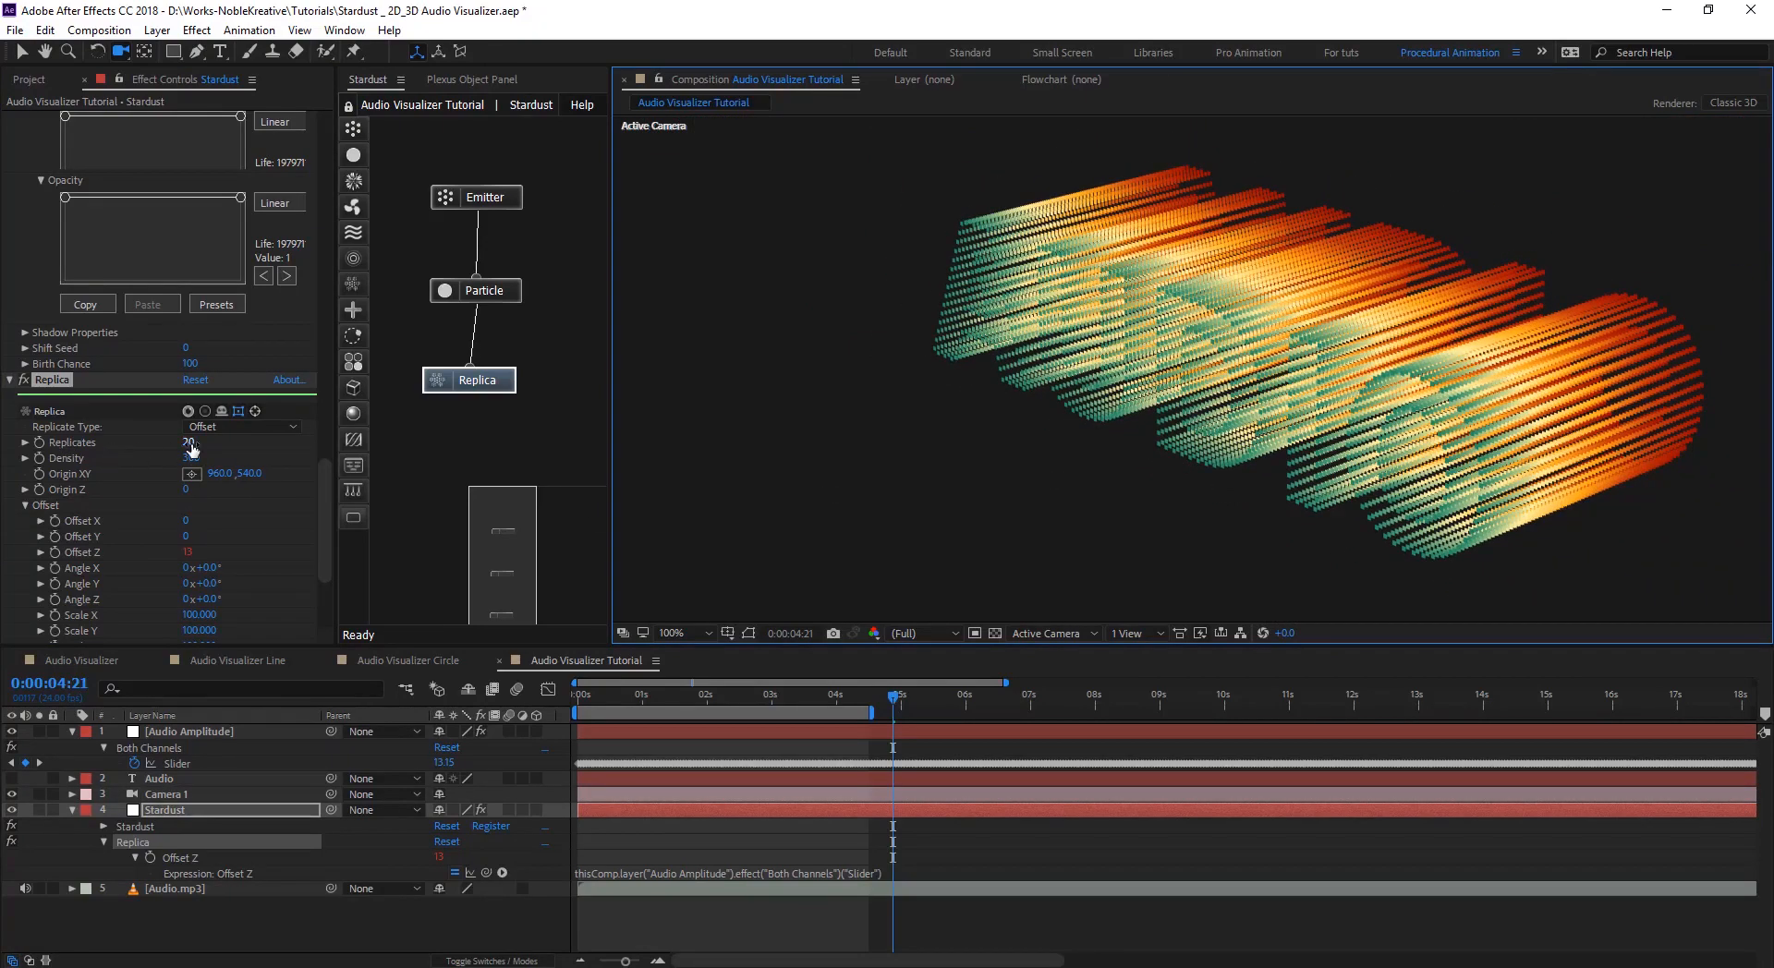
- Try a higher number of replicates on the Replica and set the value back to 20
mouse_move(192, 449)
left_mouse_down()
mouse_move(231, 441)
mouse_move(205, 440)
left_mouse_up()
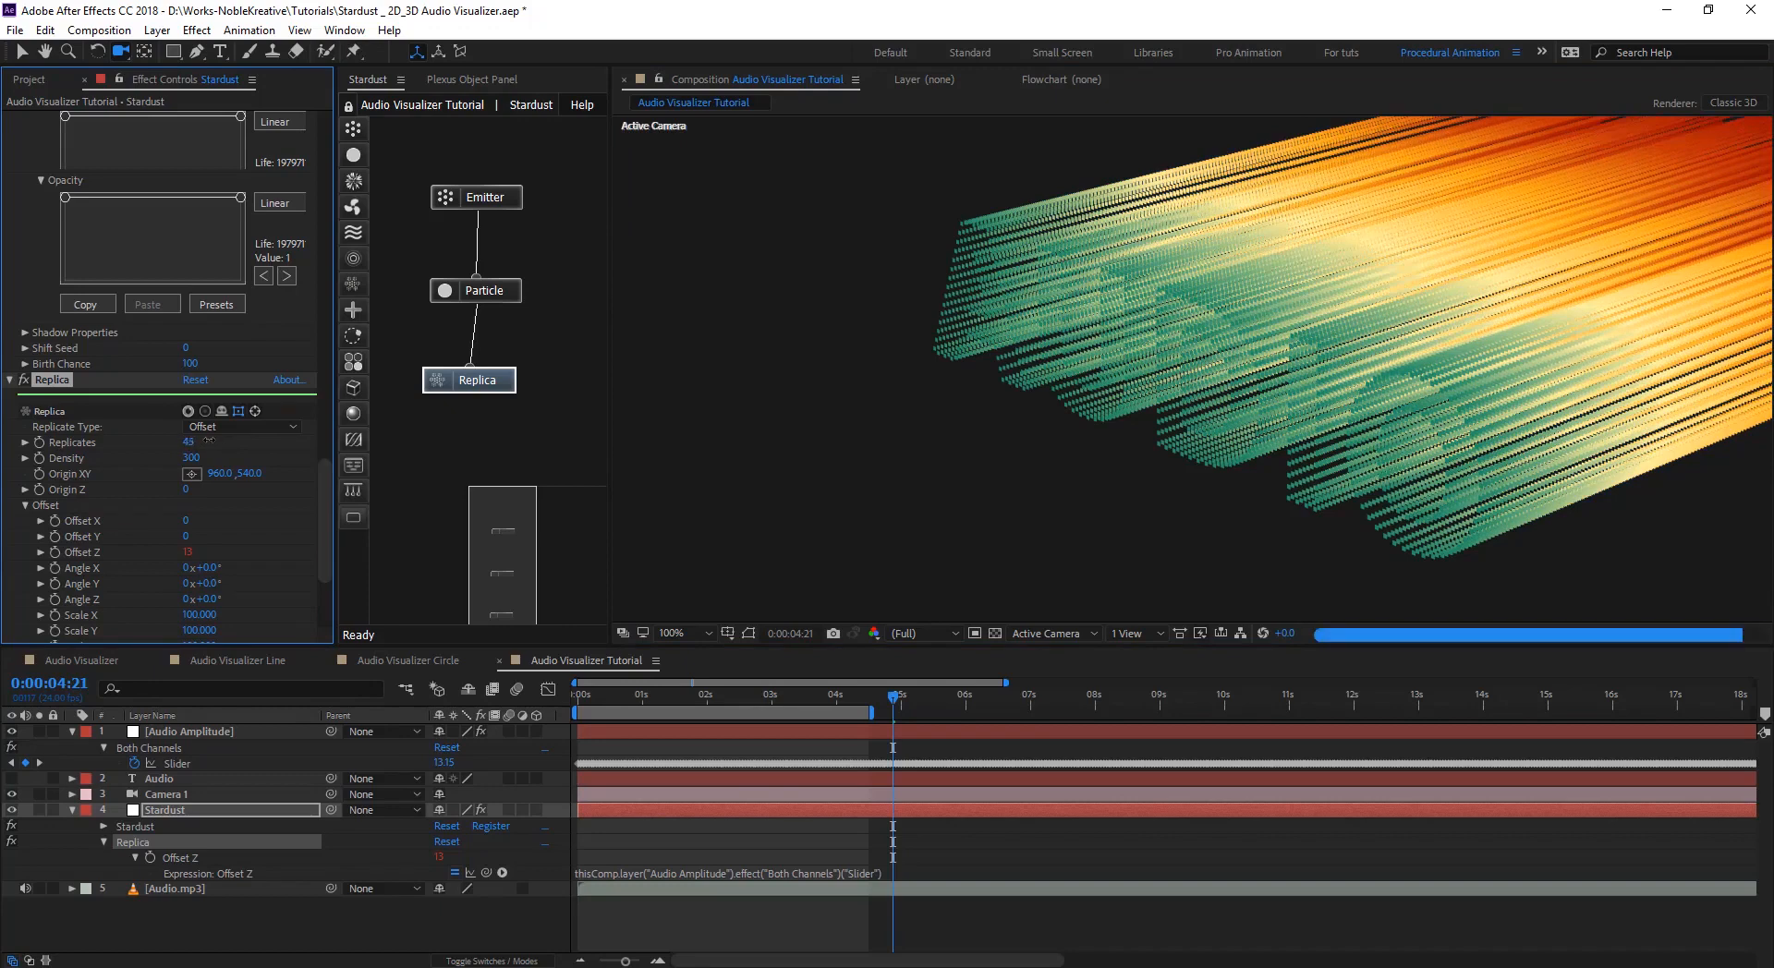
left_click(188, 443)
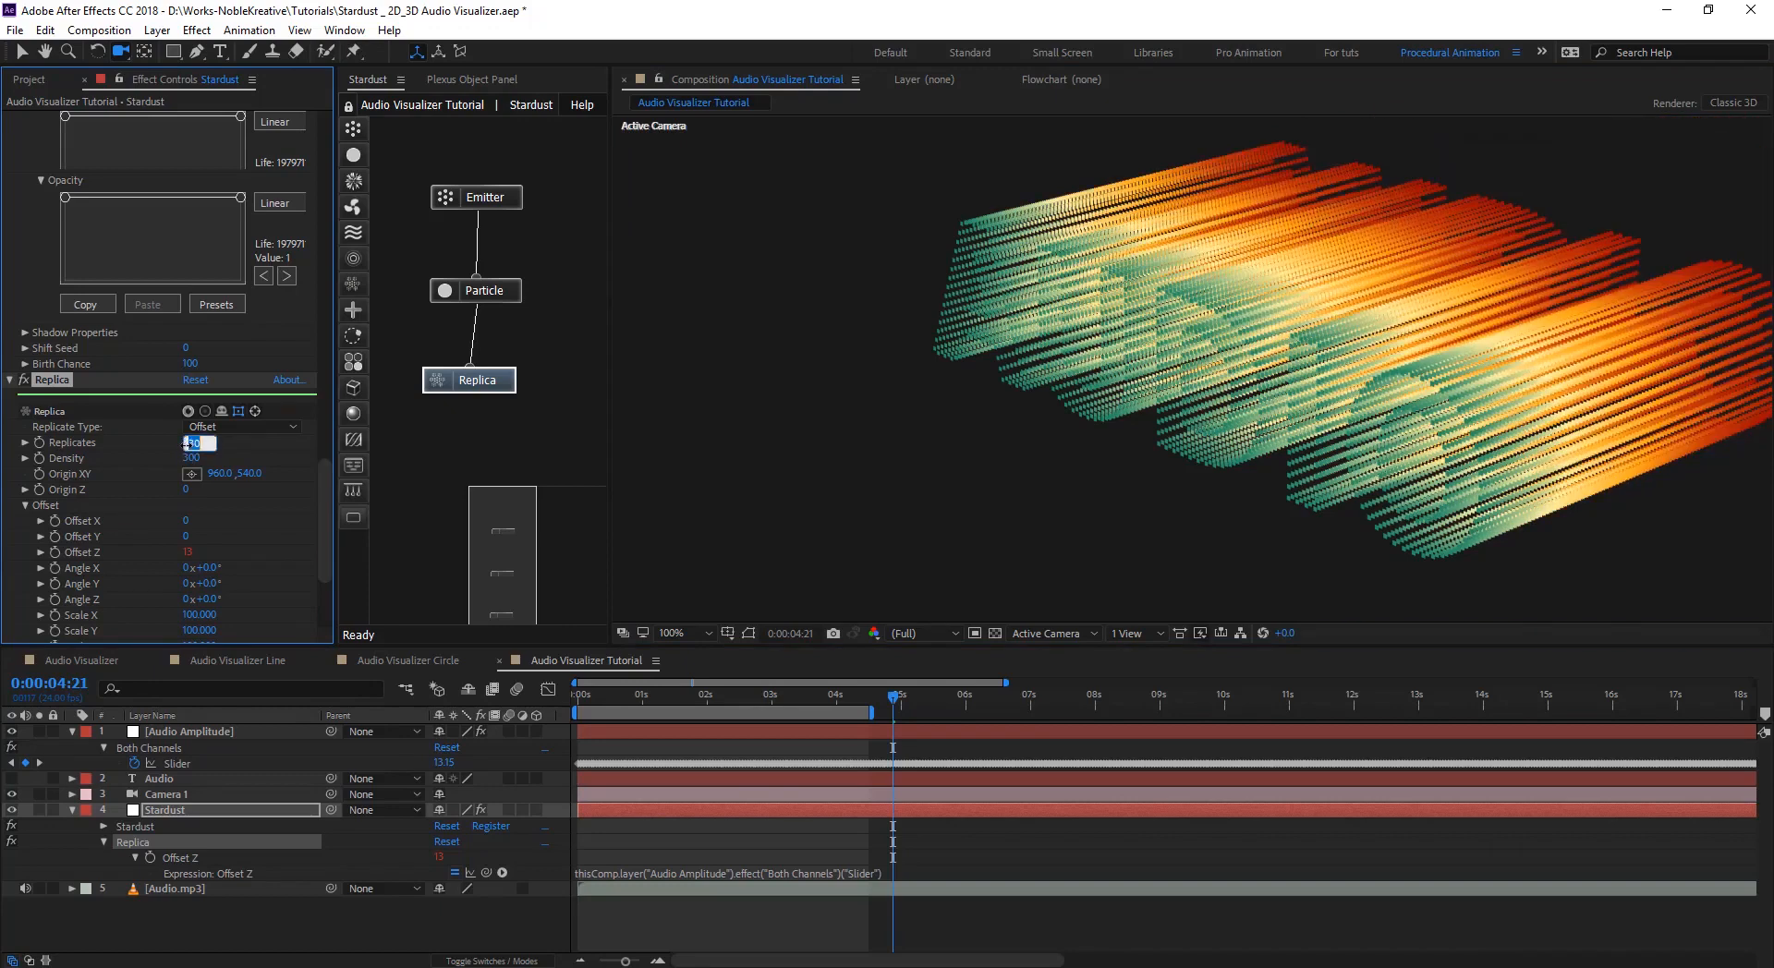
type("20")
key("Return")
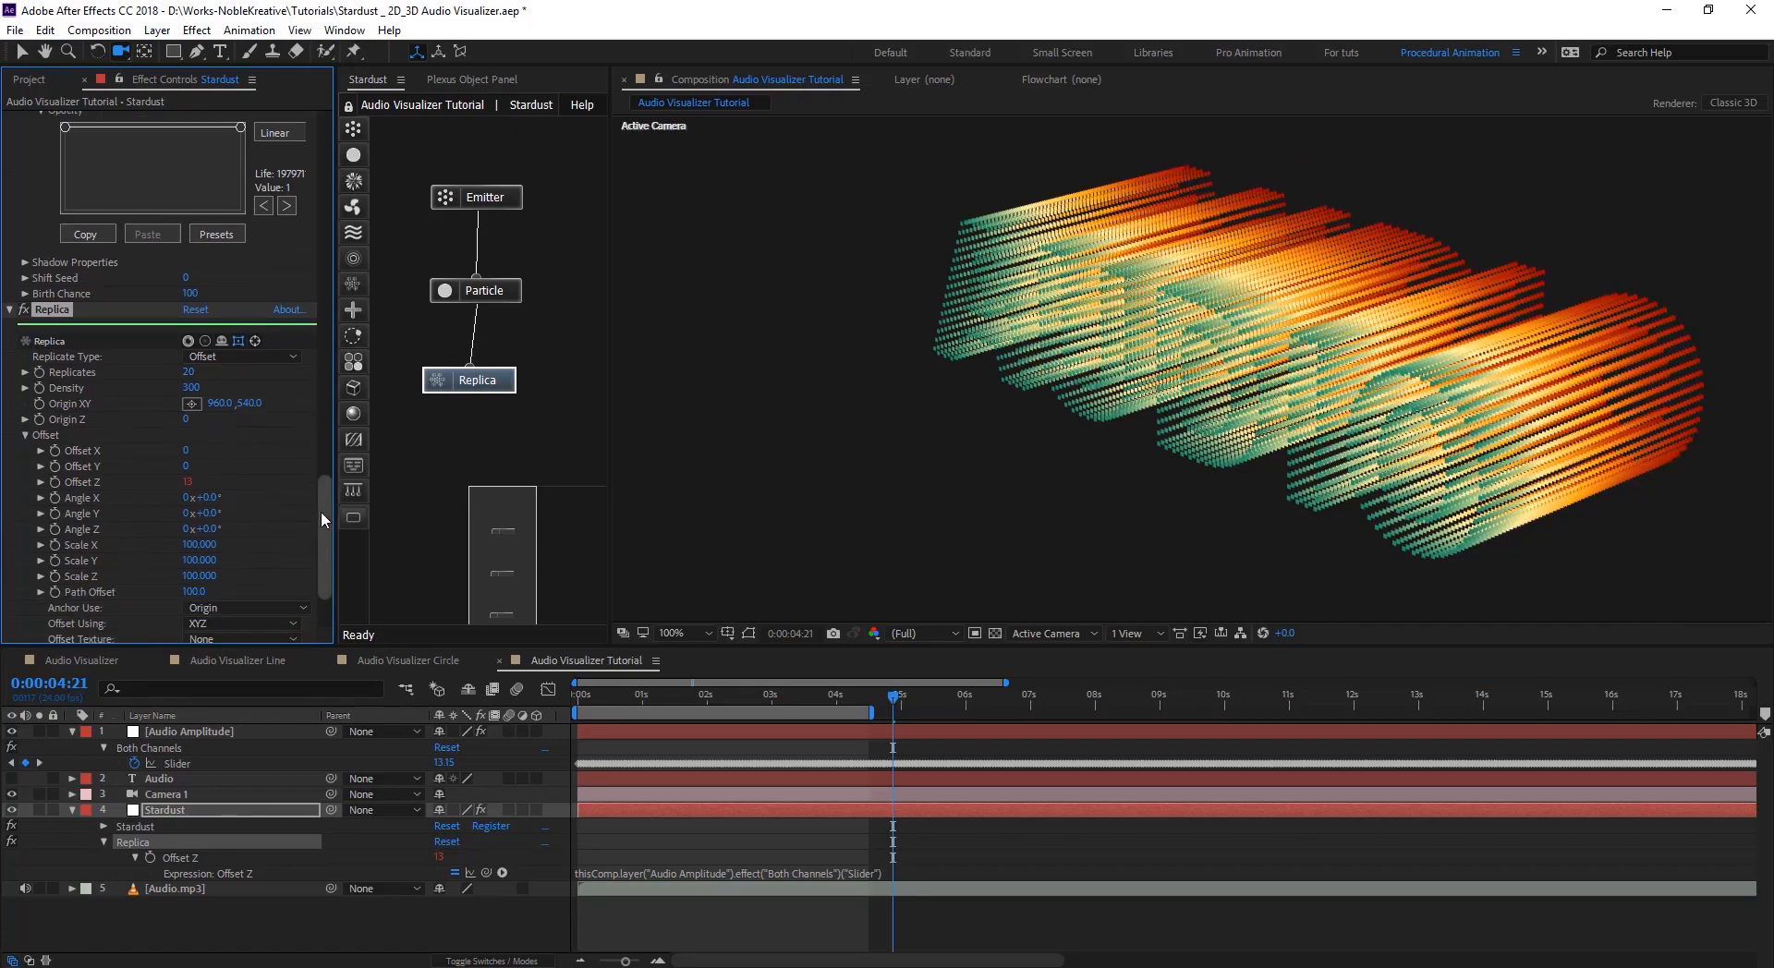
- At 0:00:01:14, replace the Replica's Offset Z expression with the linear(t, tMin, tMax, value1, value2) interpolation function
scroll(322, 504, "down", 2)
left_click(620, 718)
left_click_drag(621, 718, 680, 710)
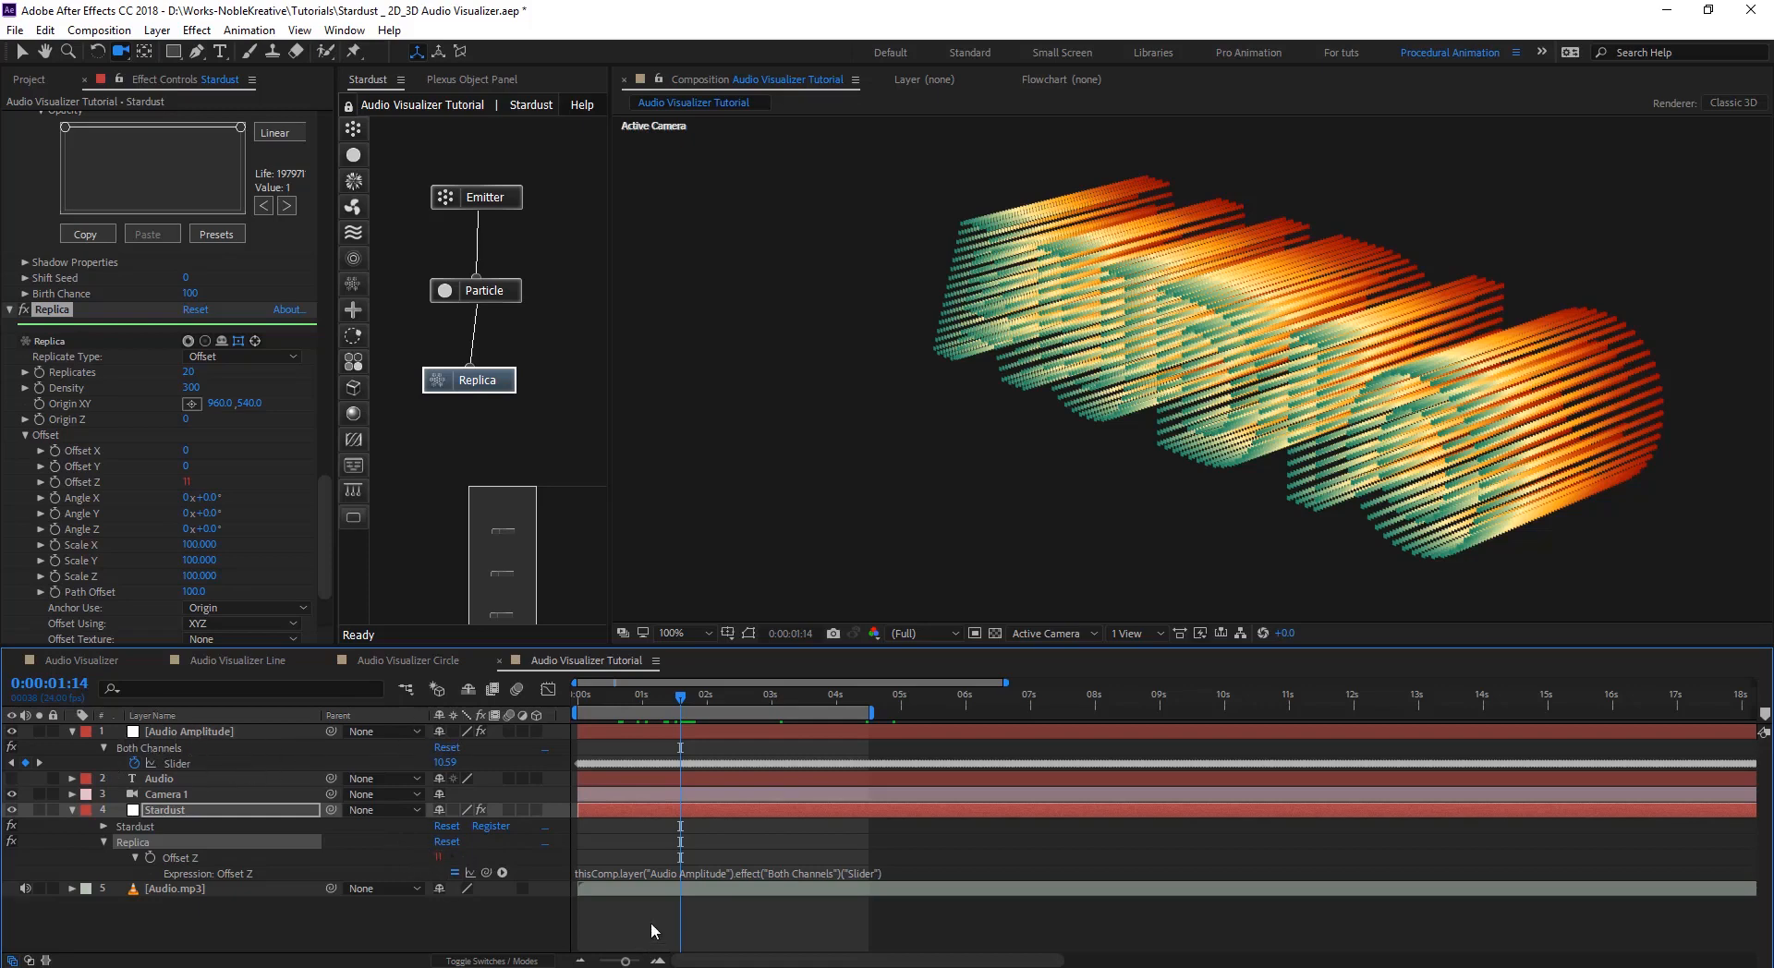
left_click(712, 875)
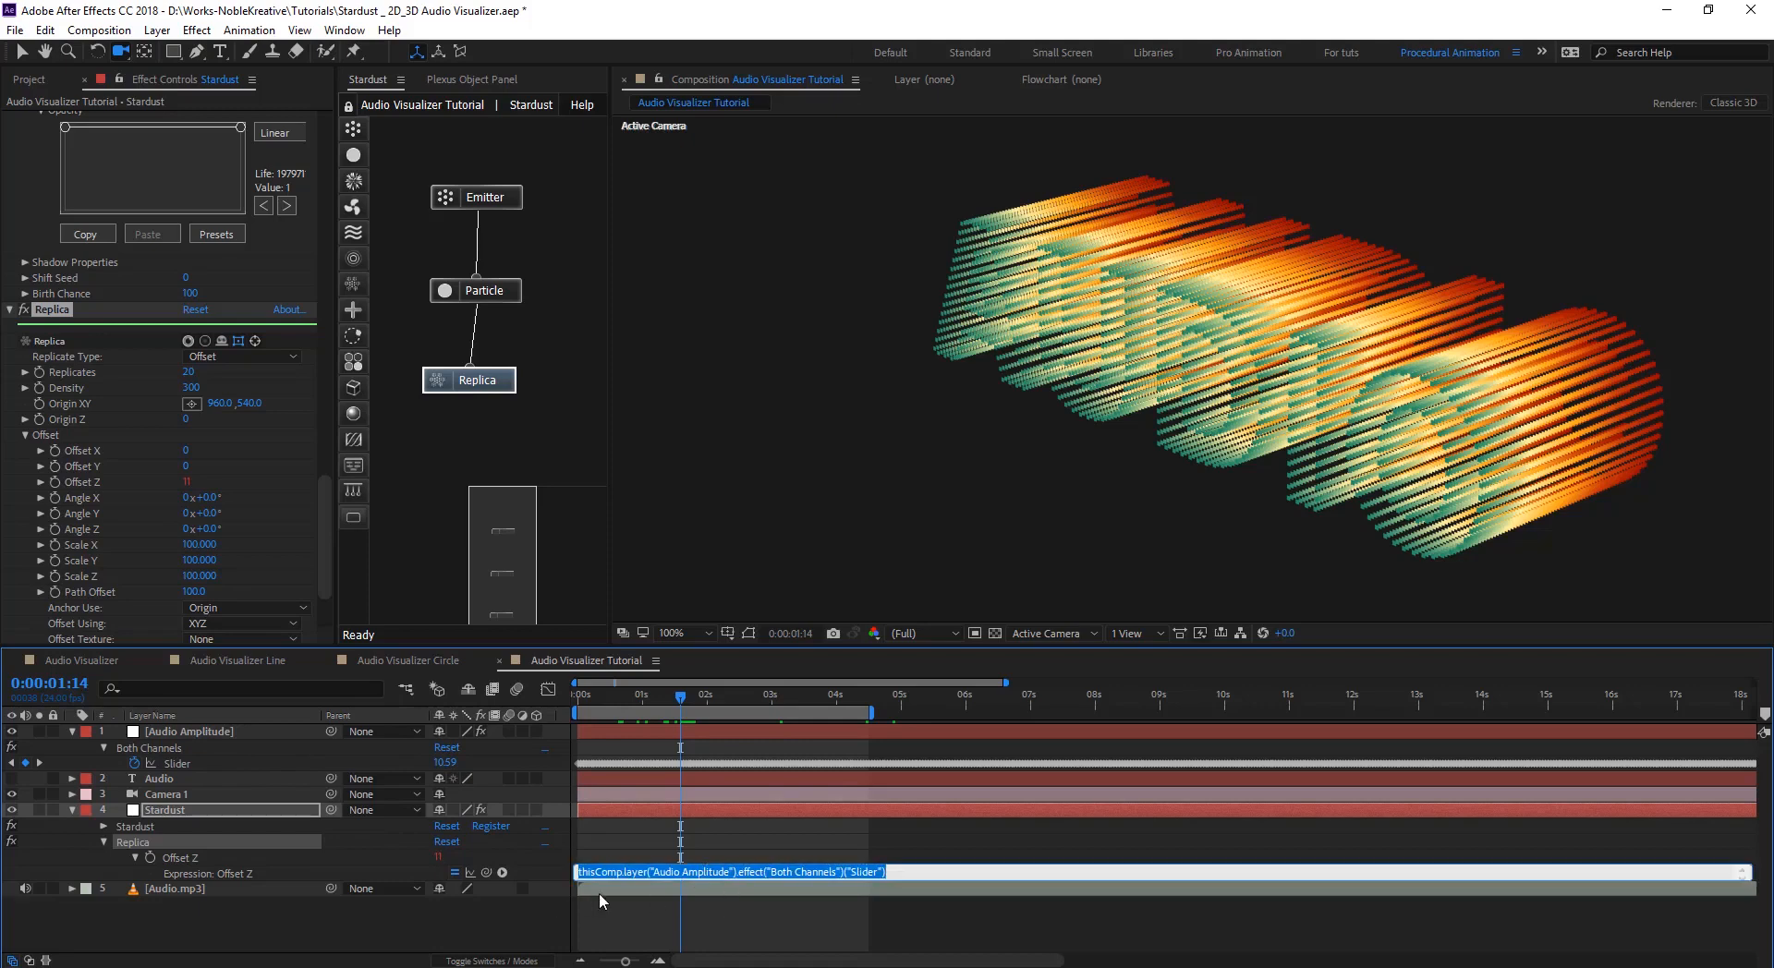
key("BackSpace")
left_click(503, 873)
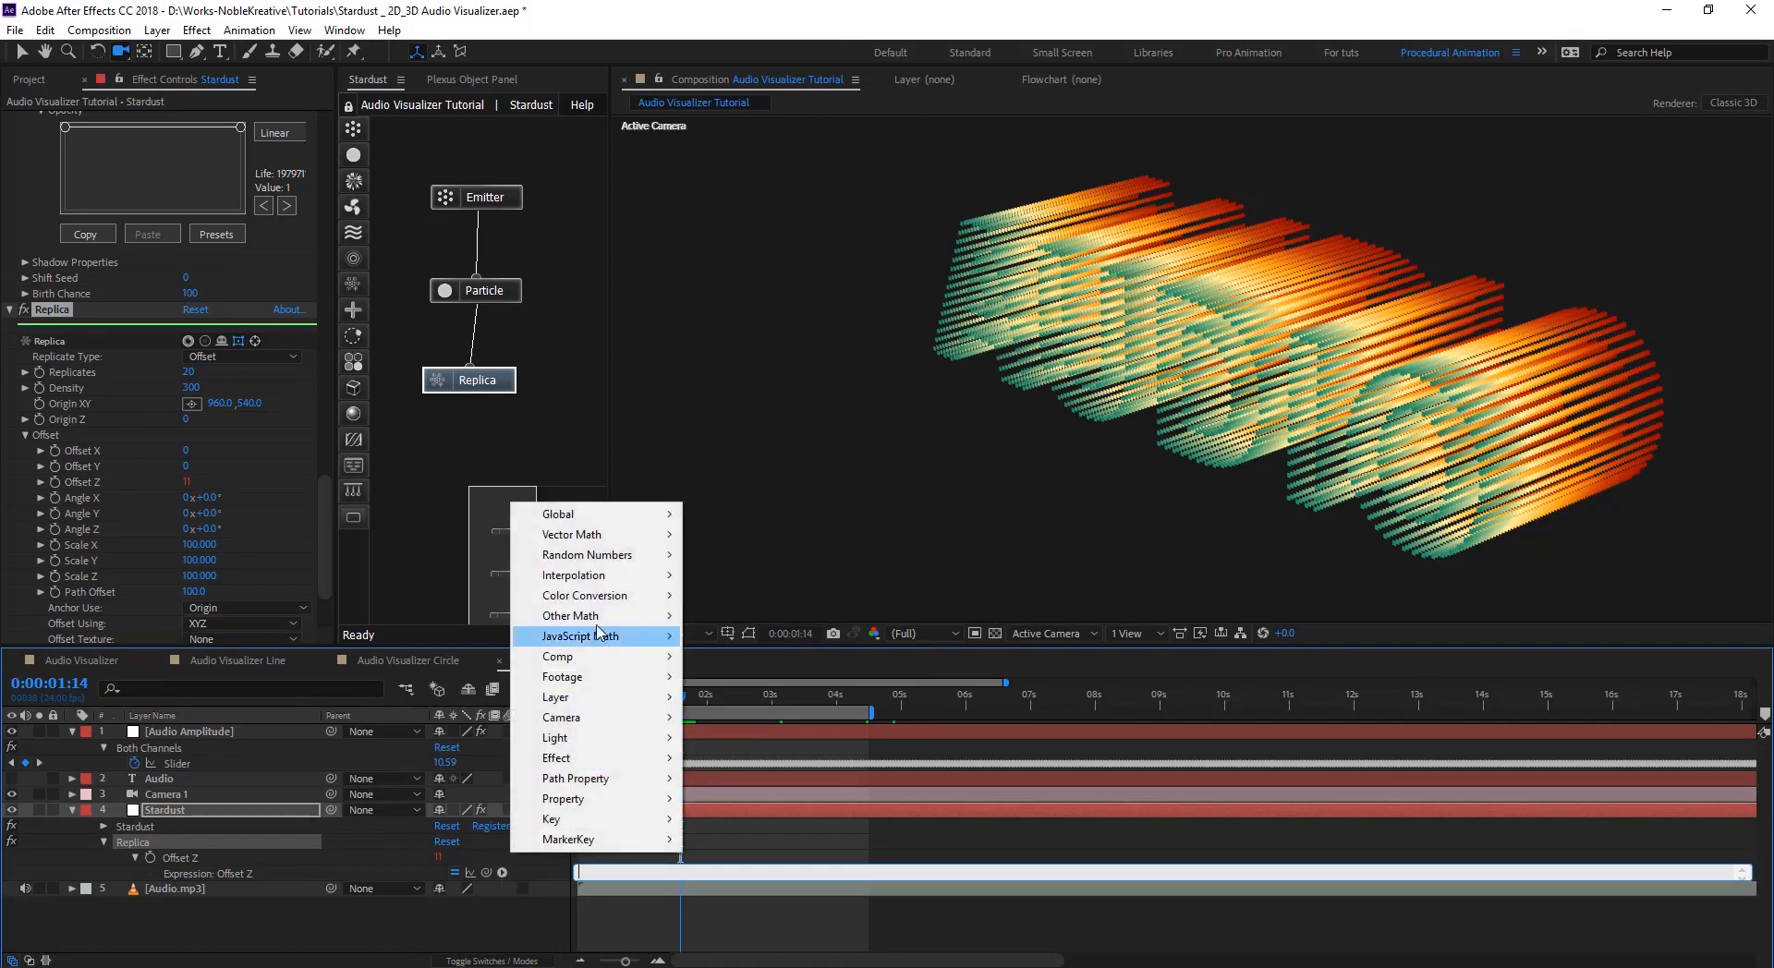
mouse_move(555, 582)
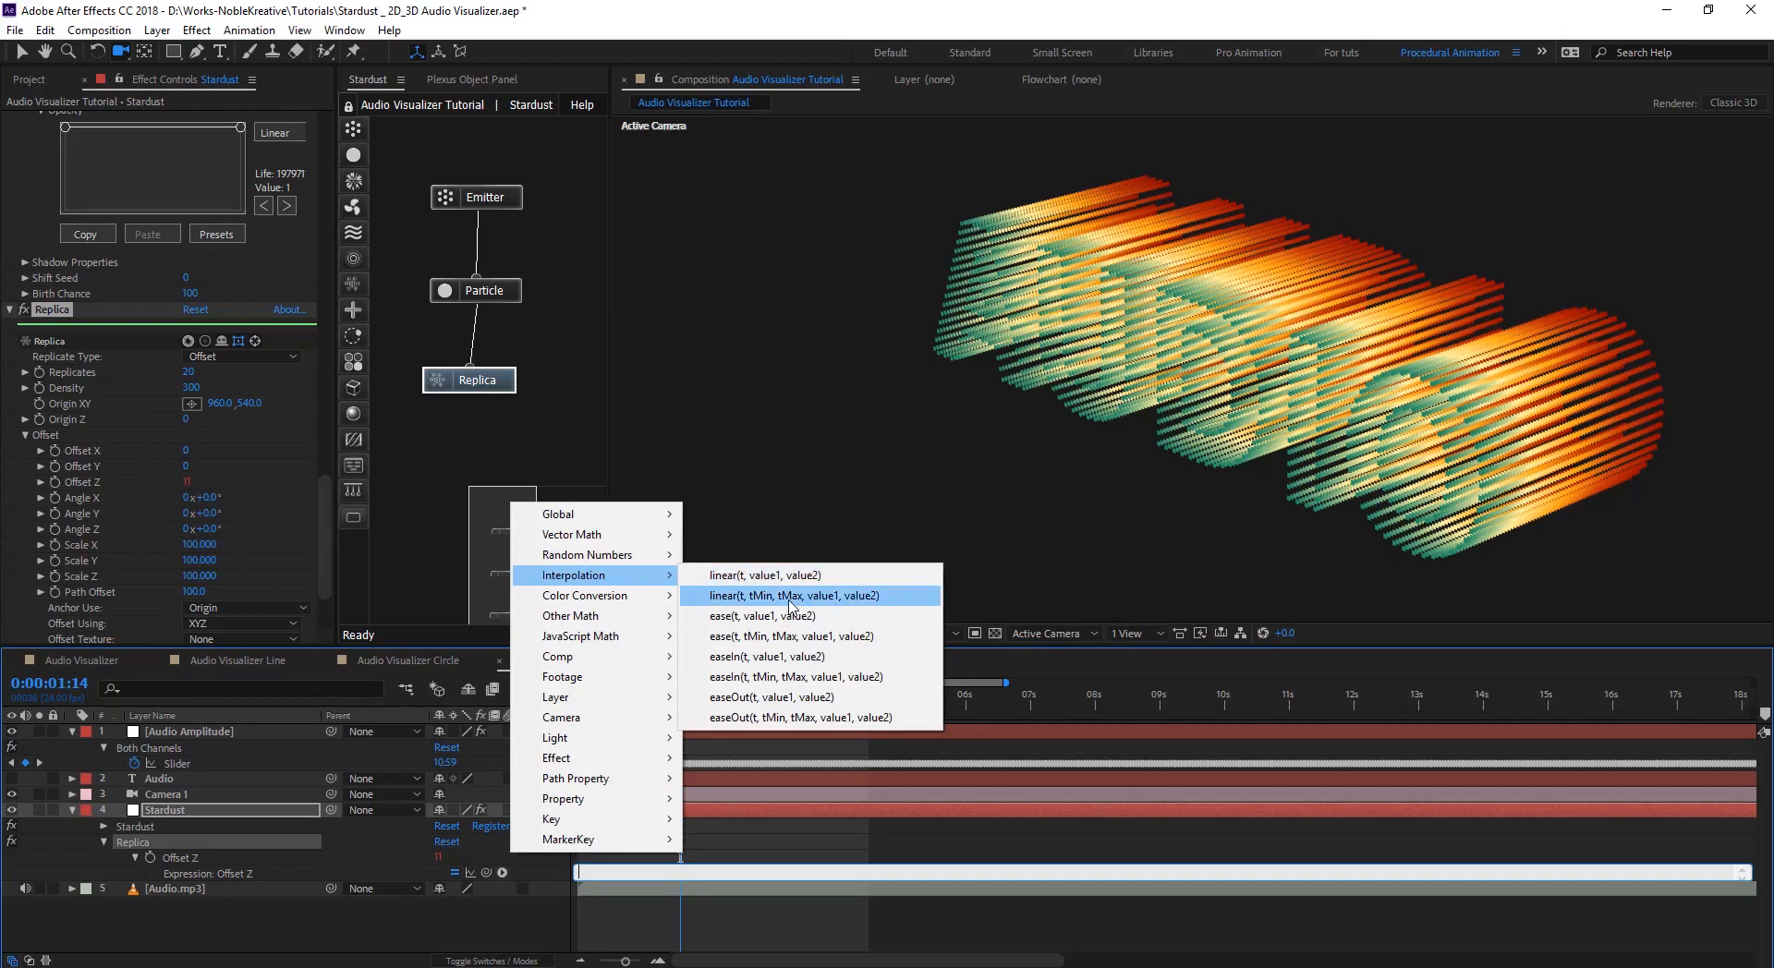
left_click(788, 599)
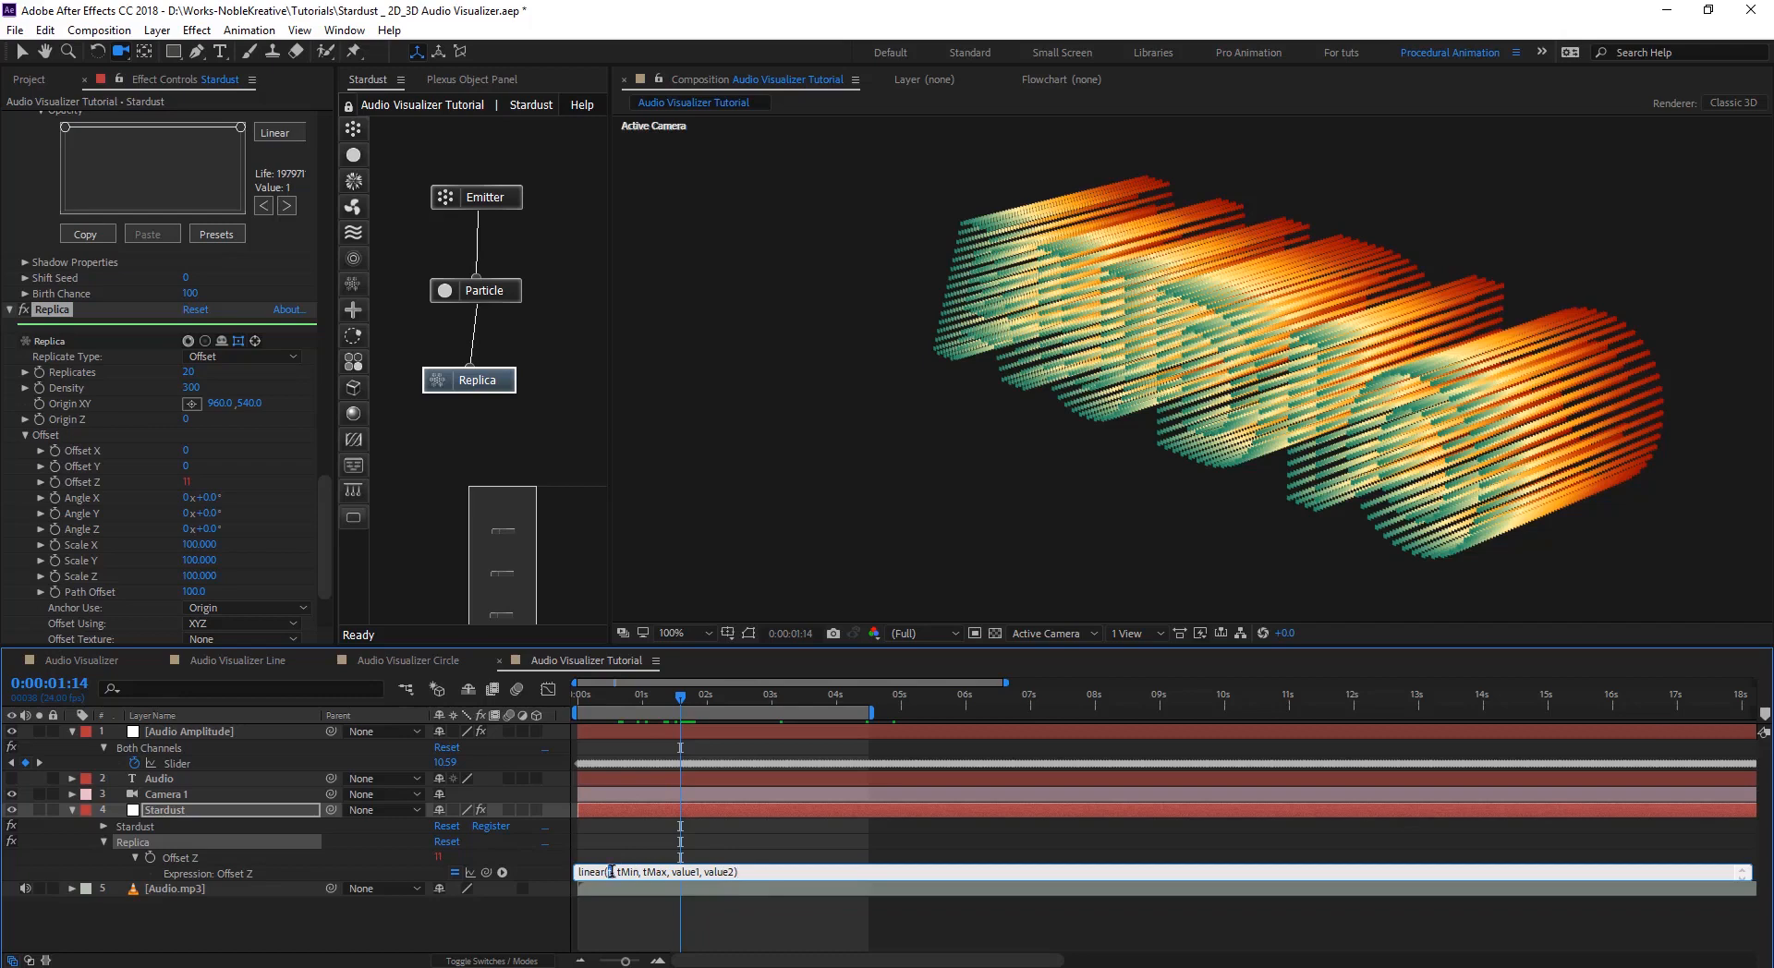
- In the Offset Z expression, link t to the Audio Amplitude layer's Both Channels Slider and set tMin to 4 and tMax to 30
left_click_drag(486, 873, 171, 764)
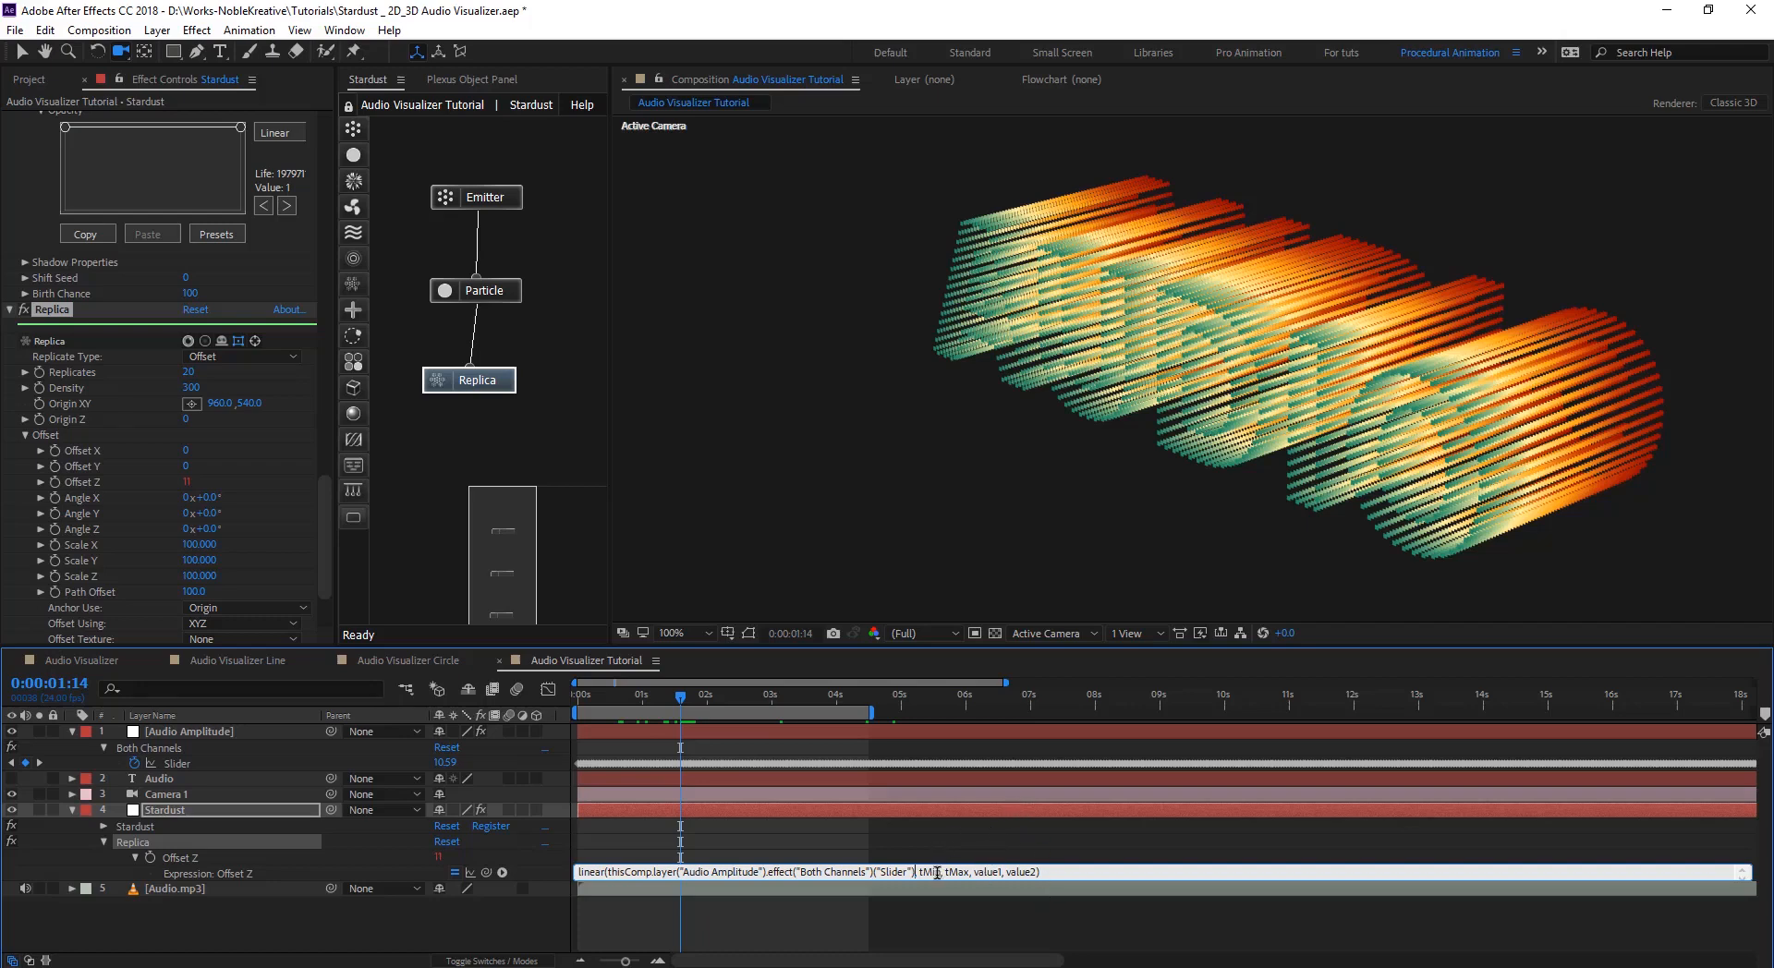
left_click_drag(940, 872, 926, 874)
type("4")
left_click_drag(940, 873, 950, 872)
key("BackSpace")
key("BackSpace")
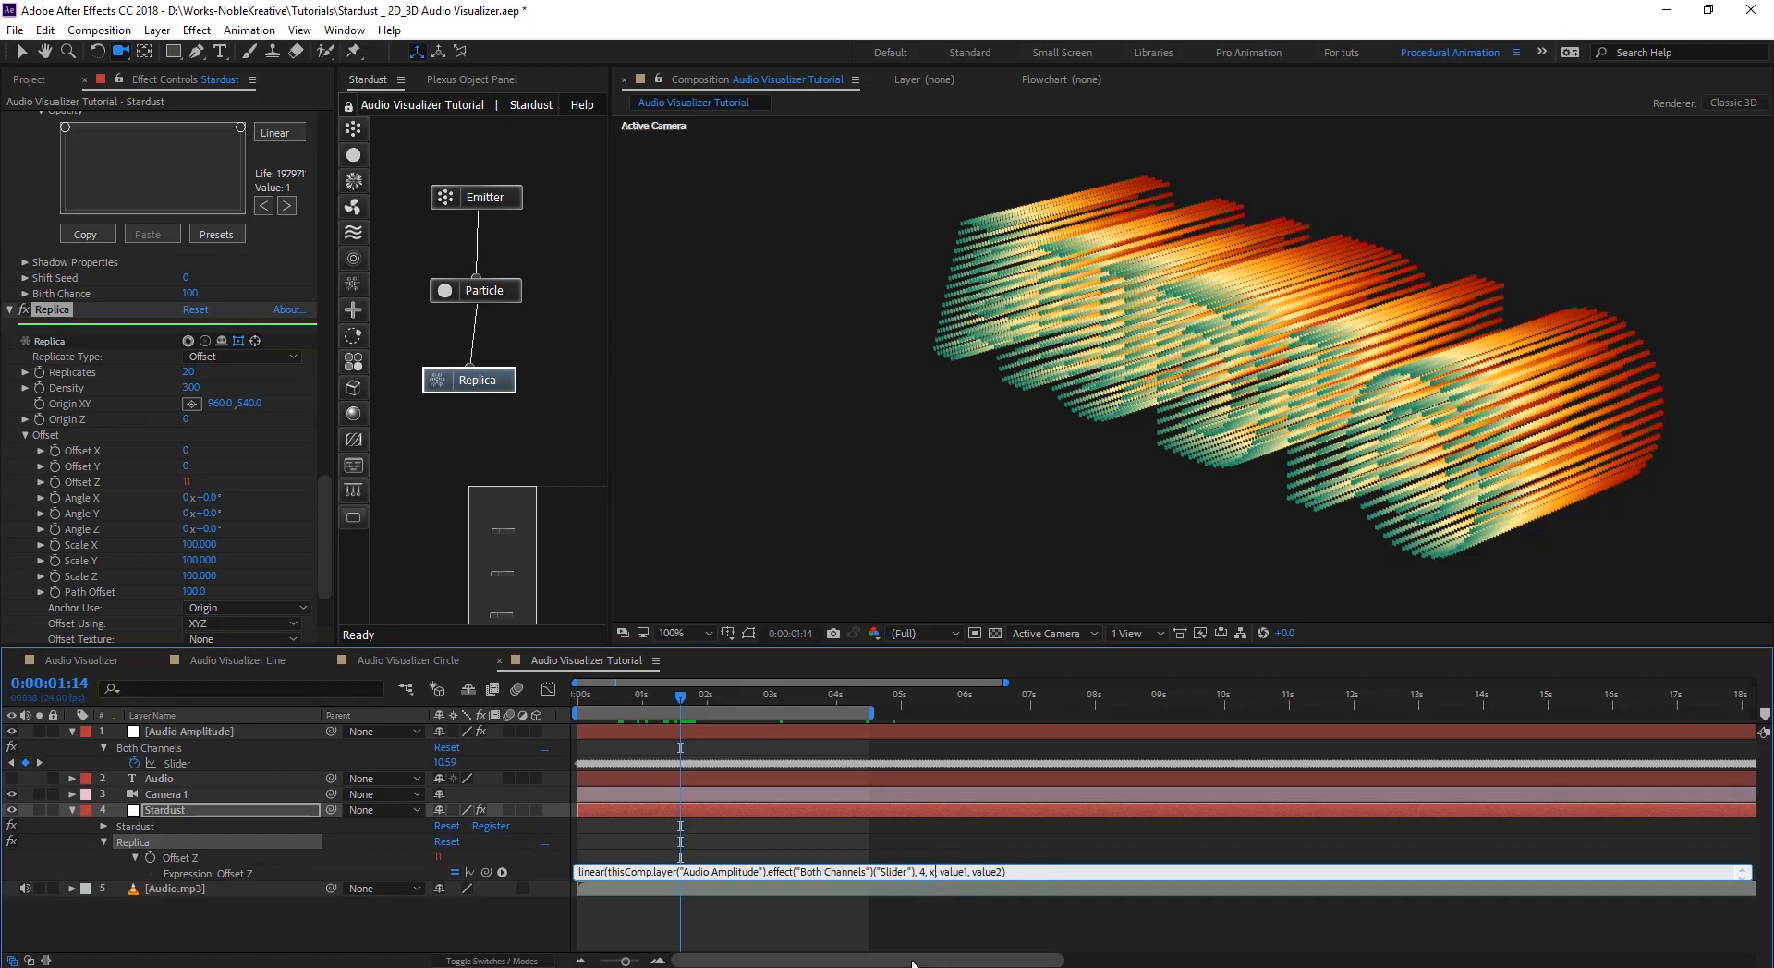
key("BackSpace")
type("30,")
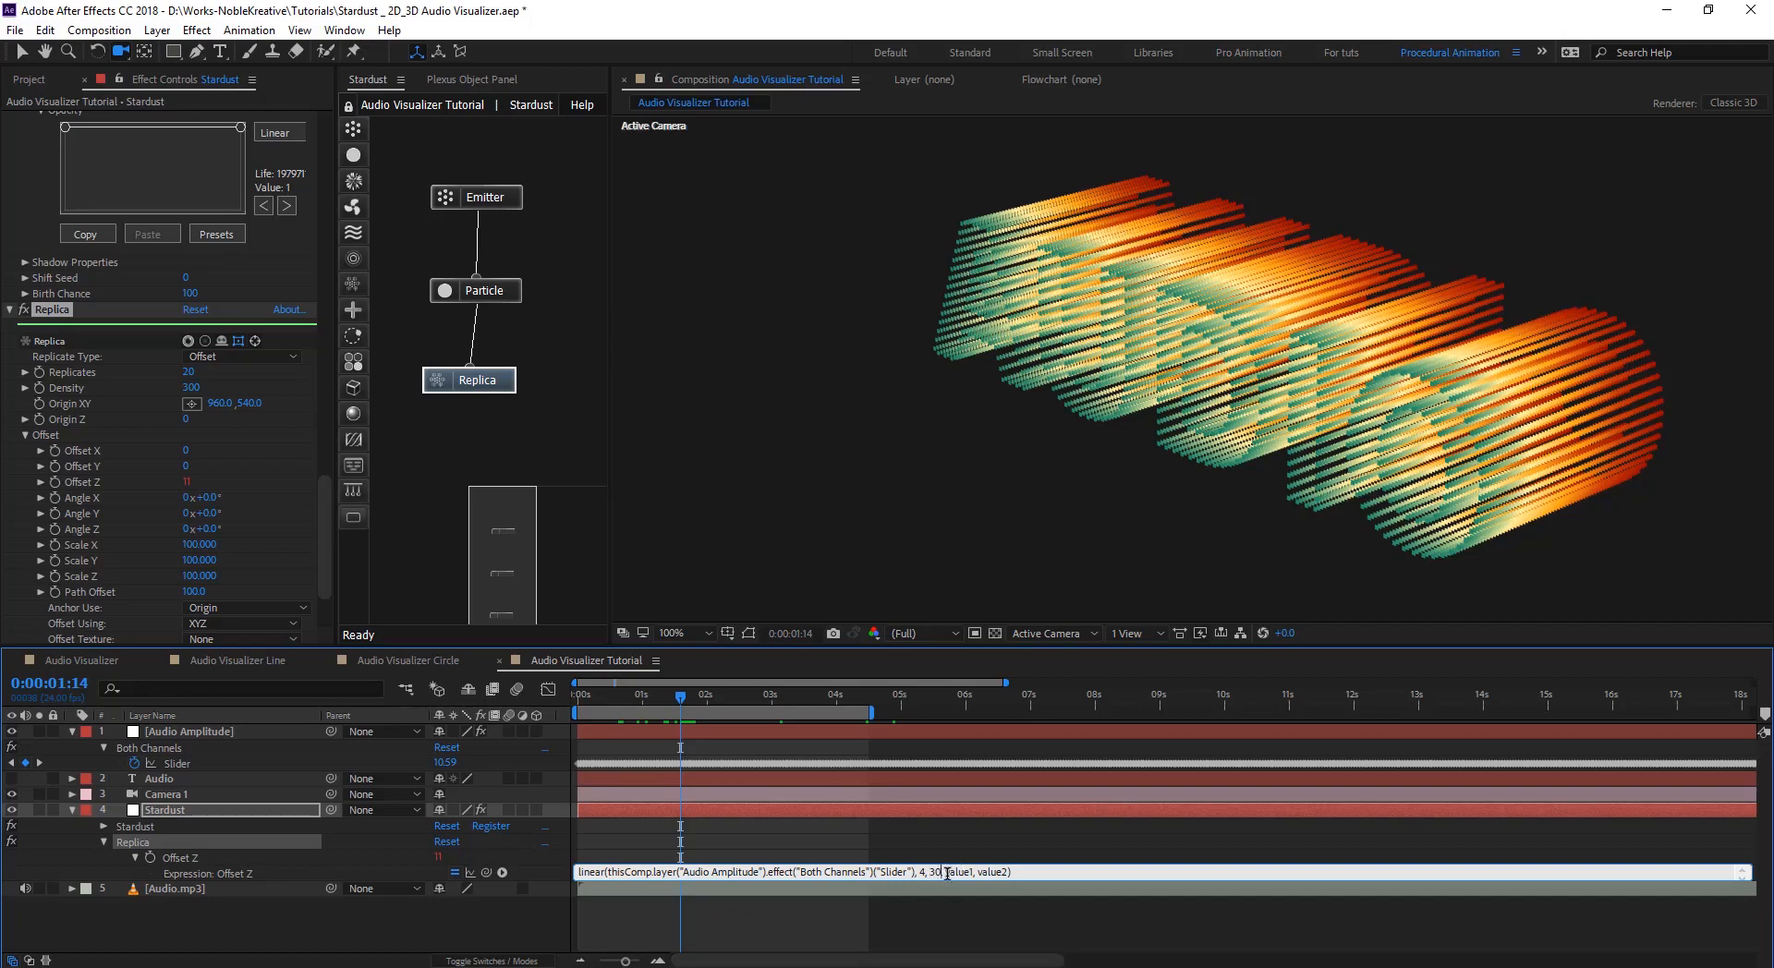
- Set value1 to 5 and value2 to 20 in the Offset Z expression and apply it
left_click_drag(947, 873, 972, 873)
type("2")
left_click_drag(957, 872, 988, 872)
type("20)")
left_click(832, 928)
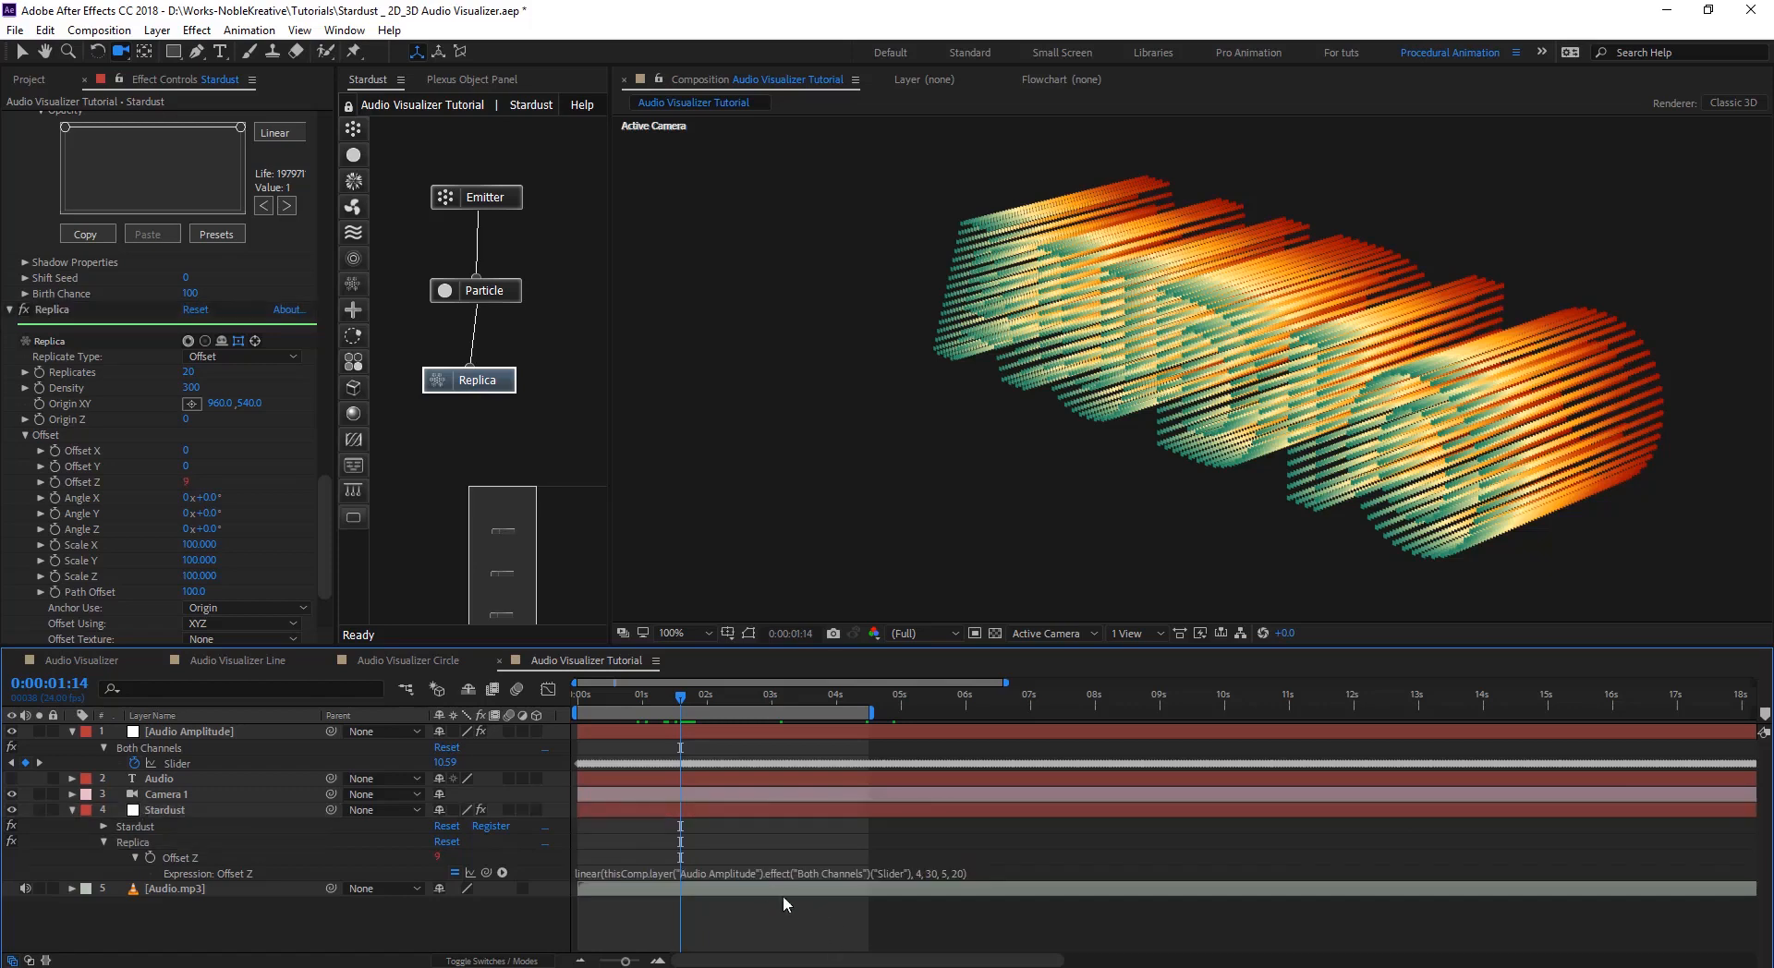
- Compare the replicas at 0:00:02:11 with the Offset Z expression disabled and enabled, and scrub on to 0:00:02:20
left_click_drag(679, 704, 774, 708)
left_click_drag(742, 704, 737, 704)
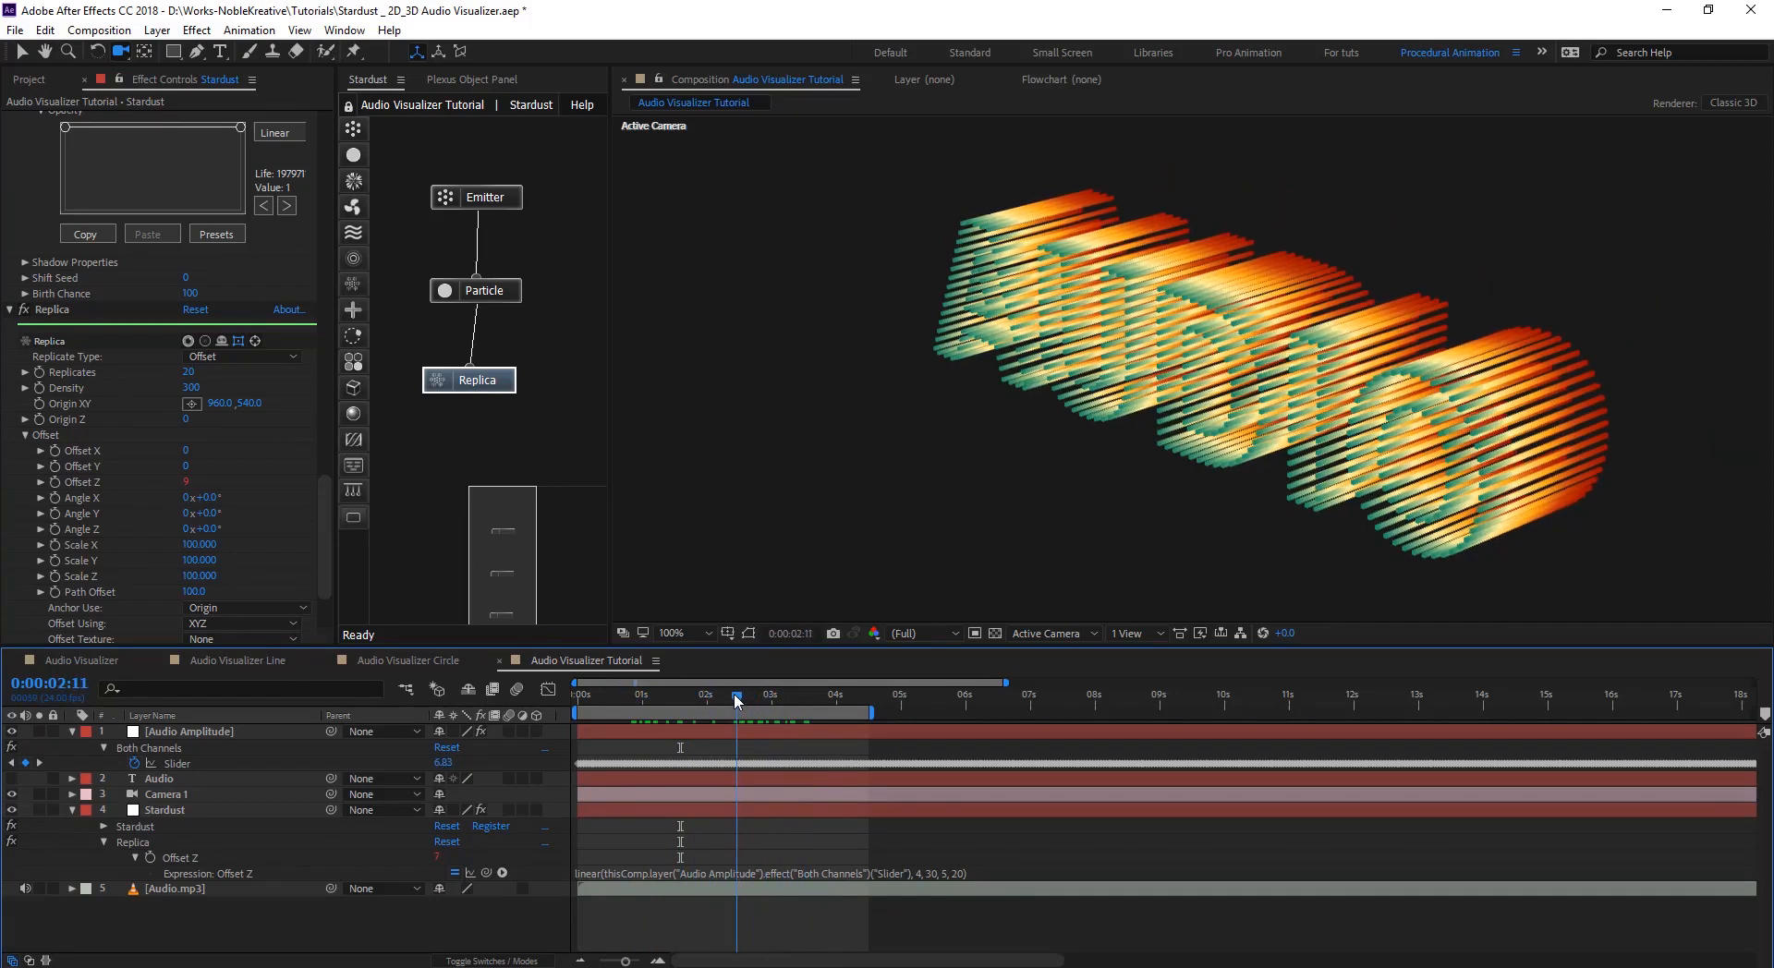
left_click(456, 874)
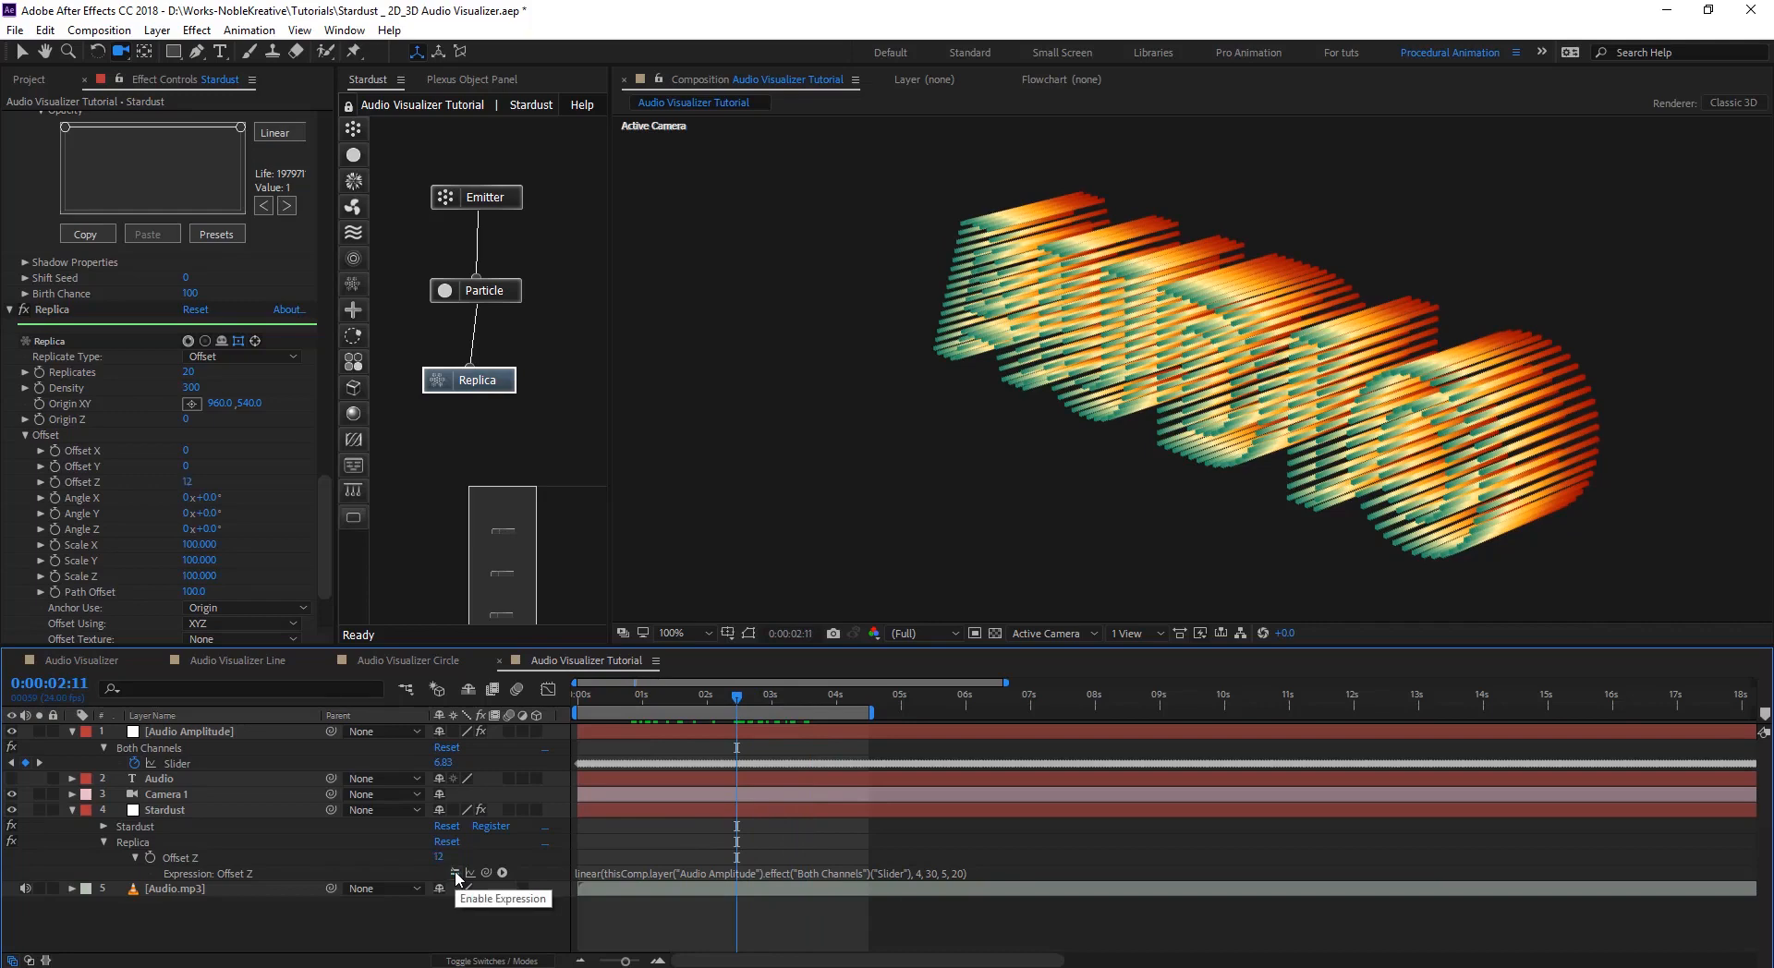
left_click(455, 874)
left_click(456, 874)
left_click(455, 874)
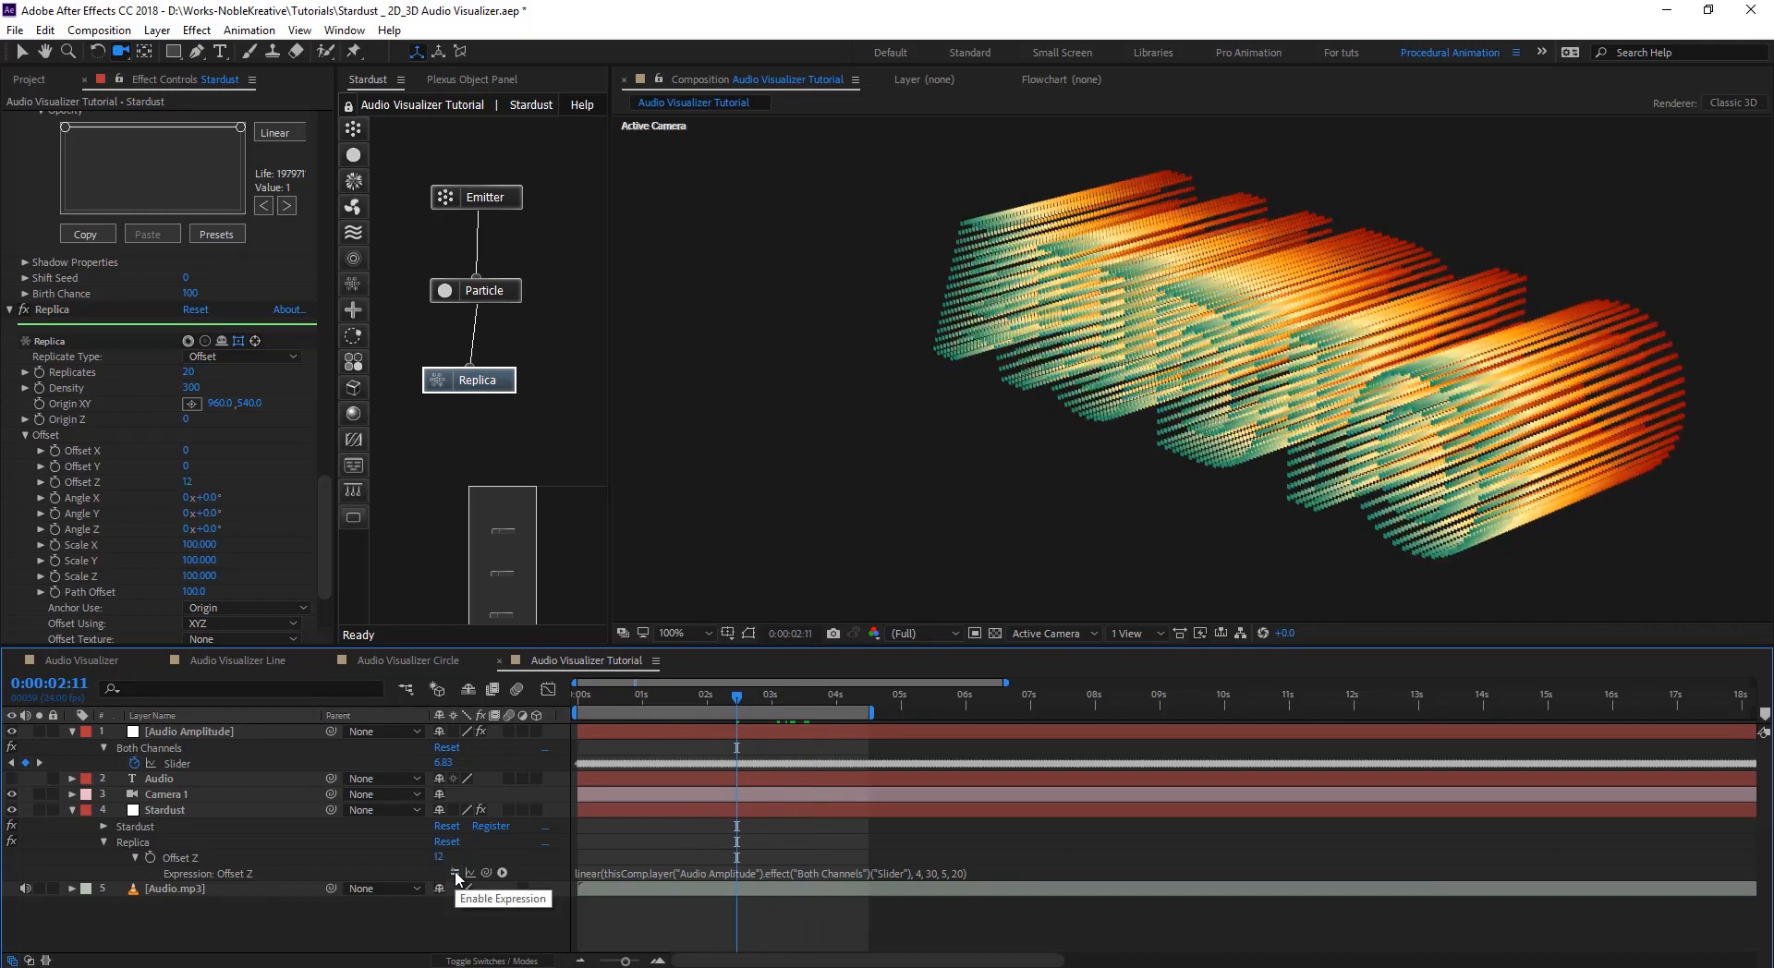
left_click(456, 874)
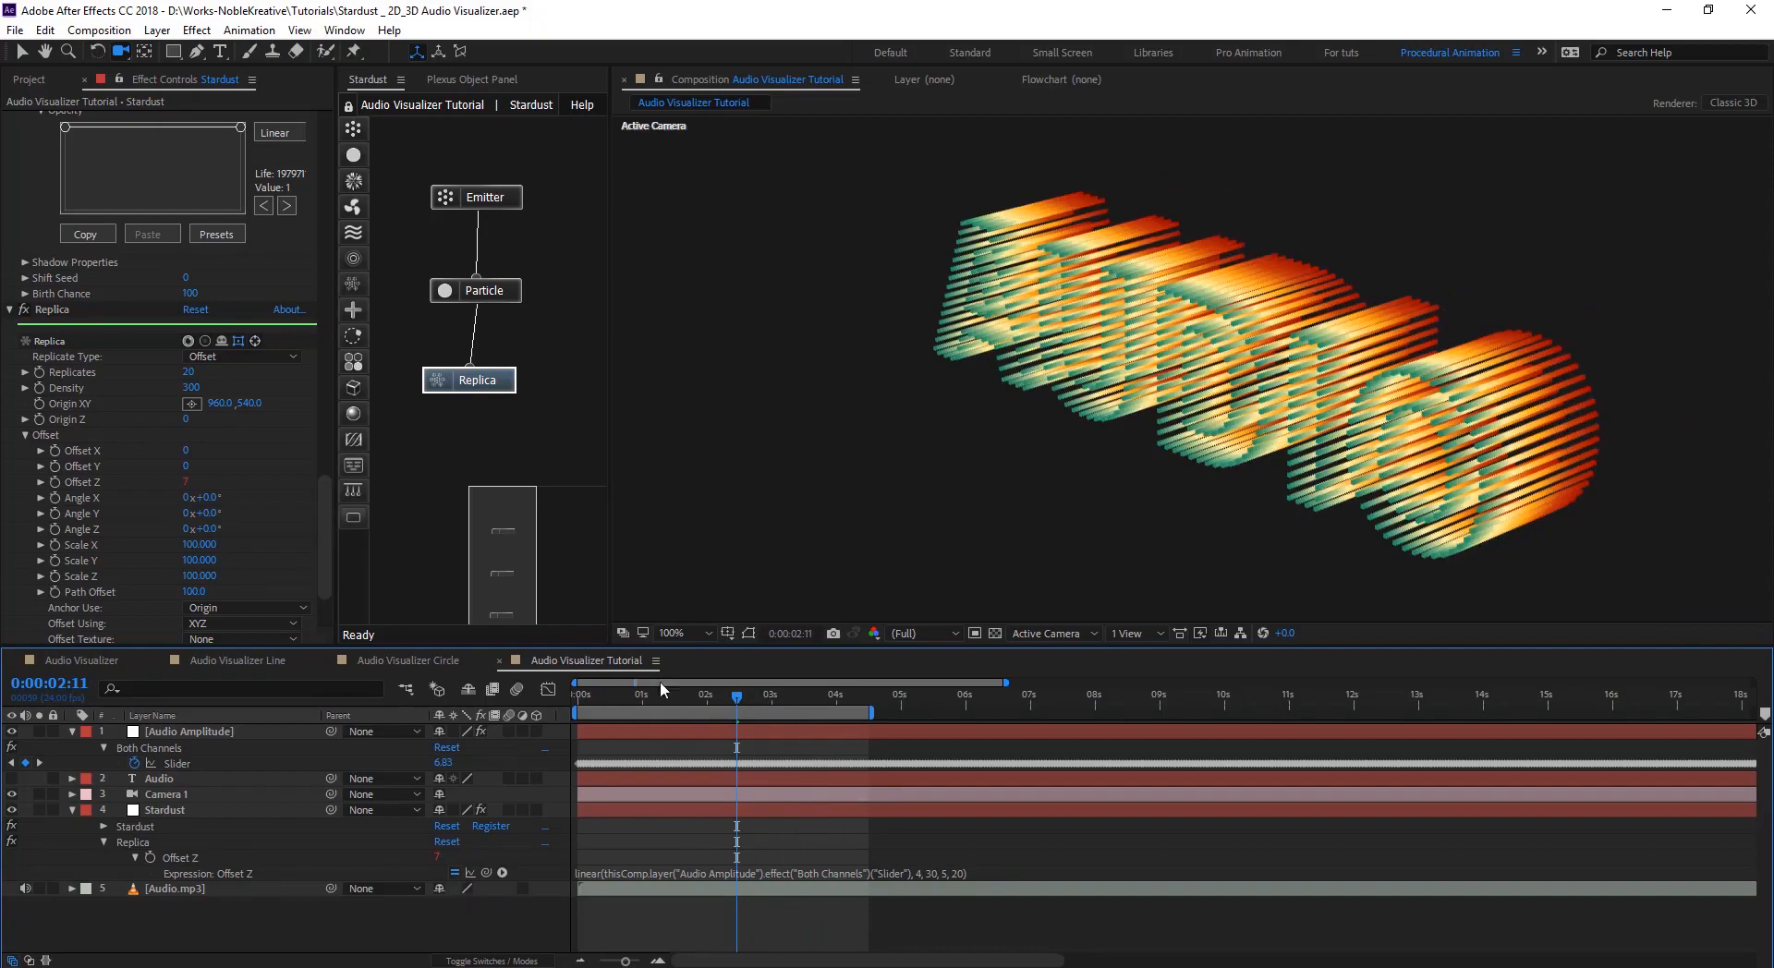
left_click_drag(720, 701, 761, 737)
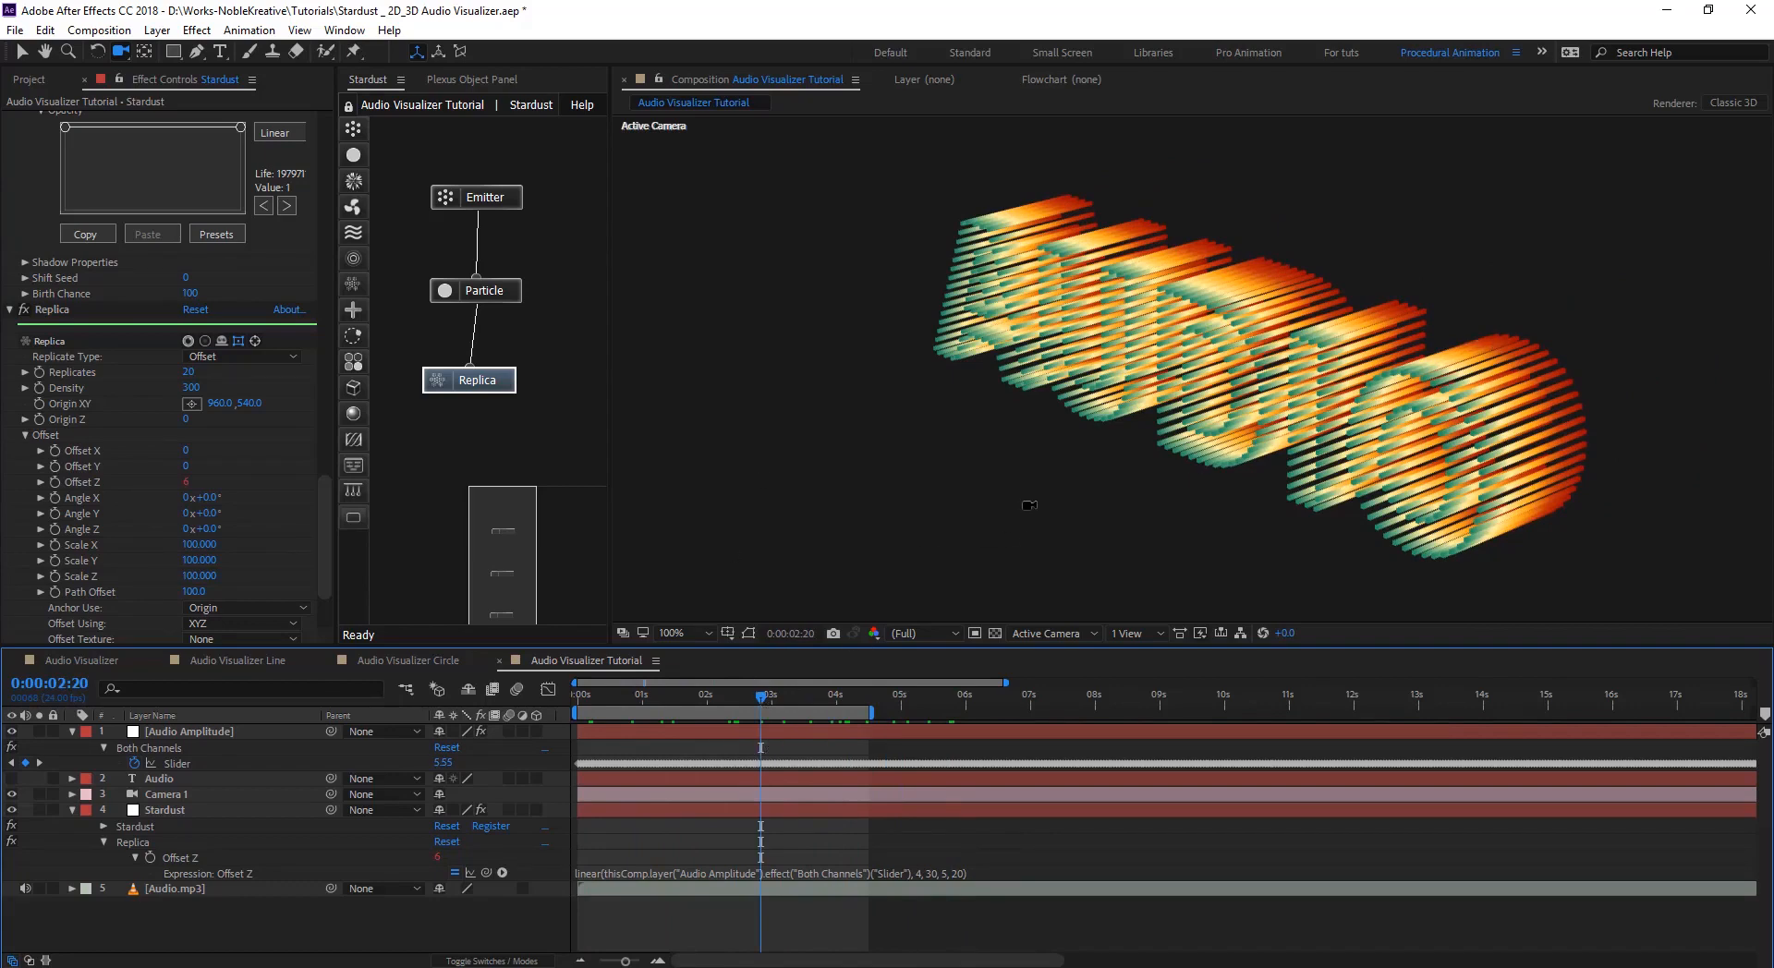
- Switch to the Selection tool and set Replicates Number in the Replica's Random Properties to 75
key("v")
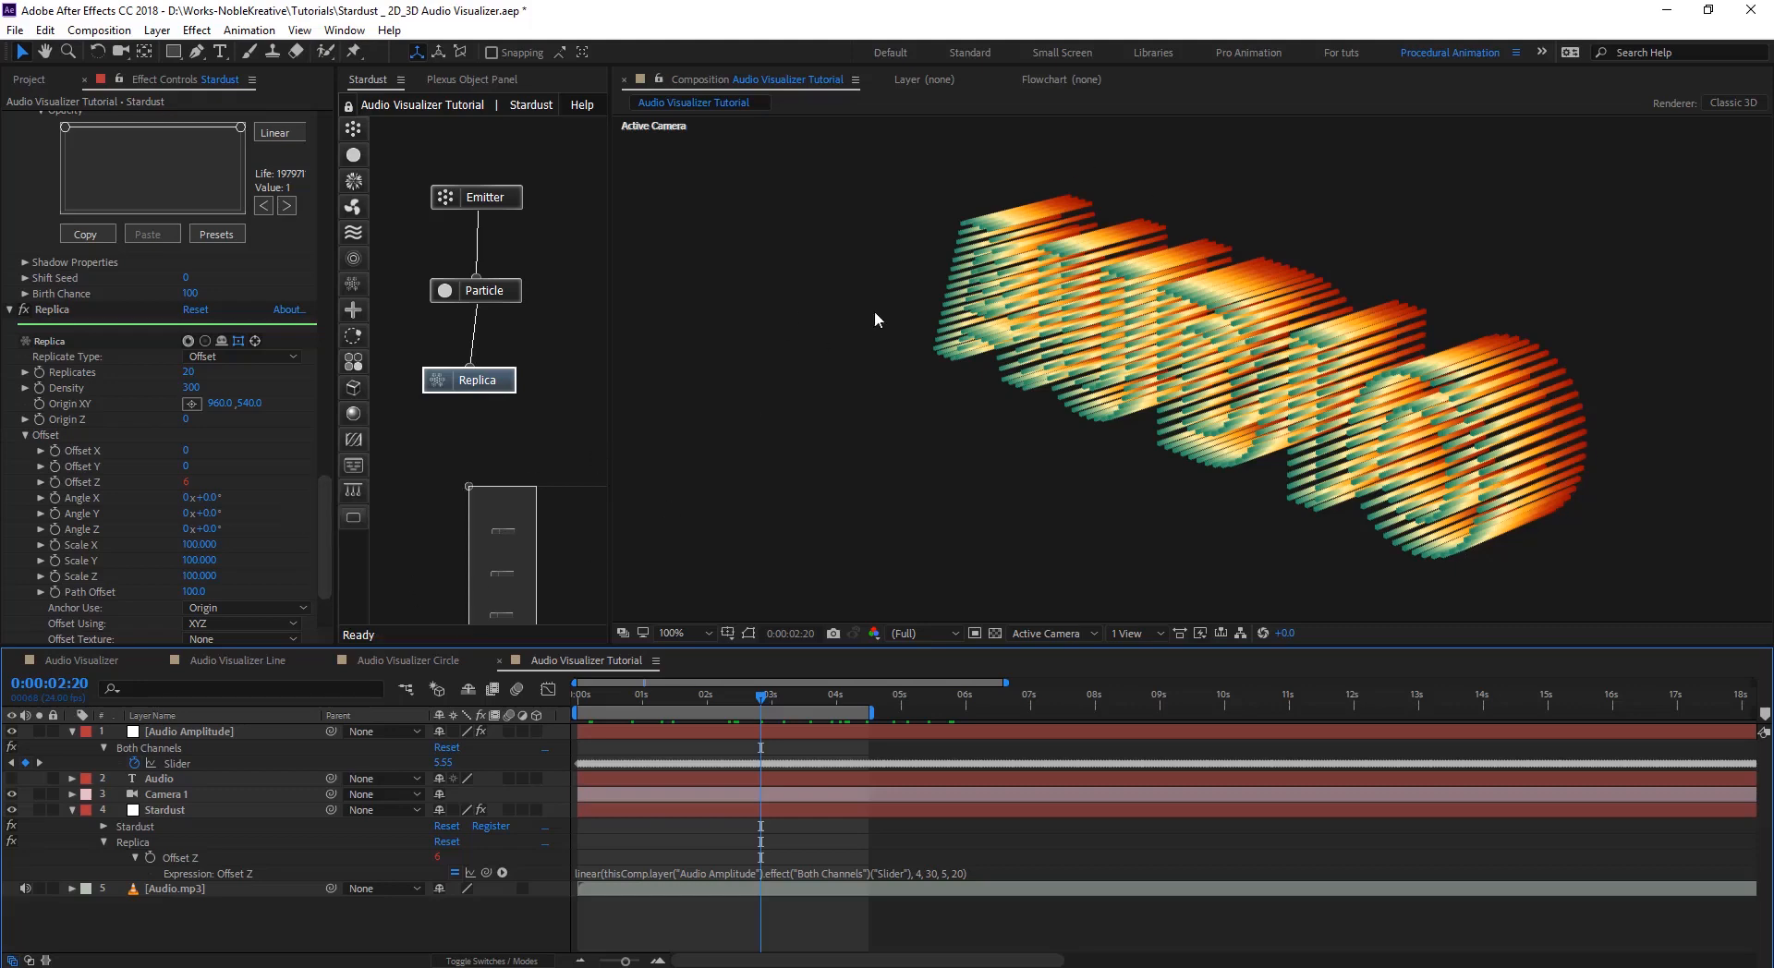
left_click_drag(325, 495, 326, 528)
left_click(509, 381)
left_click(25, 619)
scroll(25, 619, "down", 4)
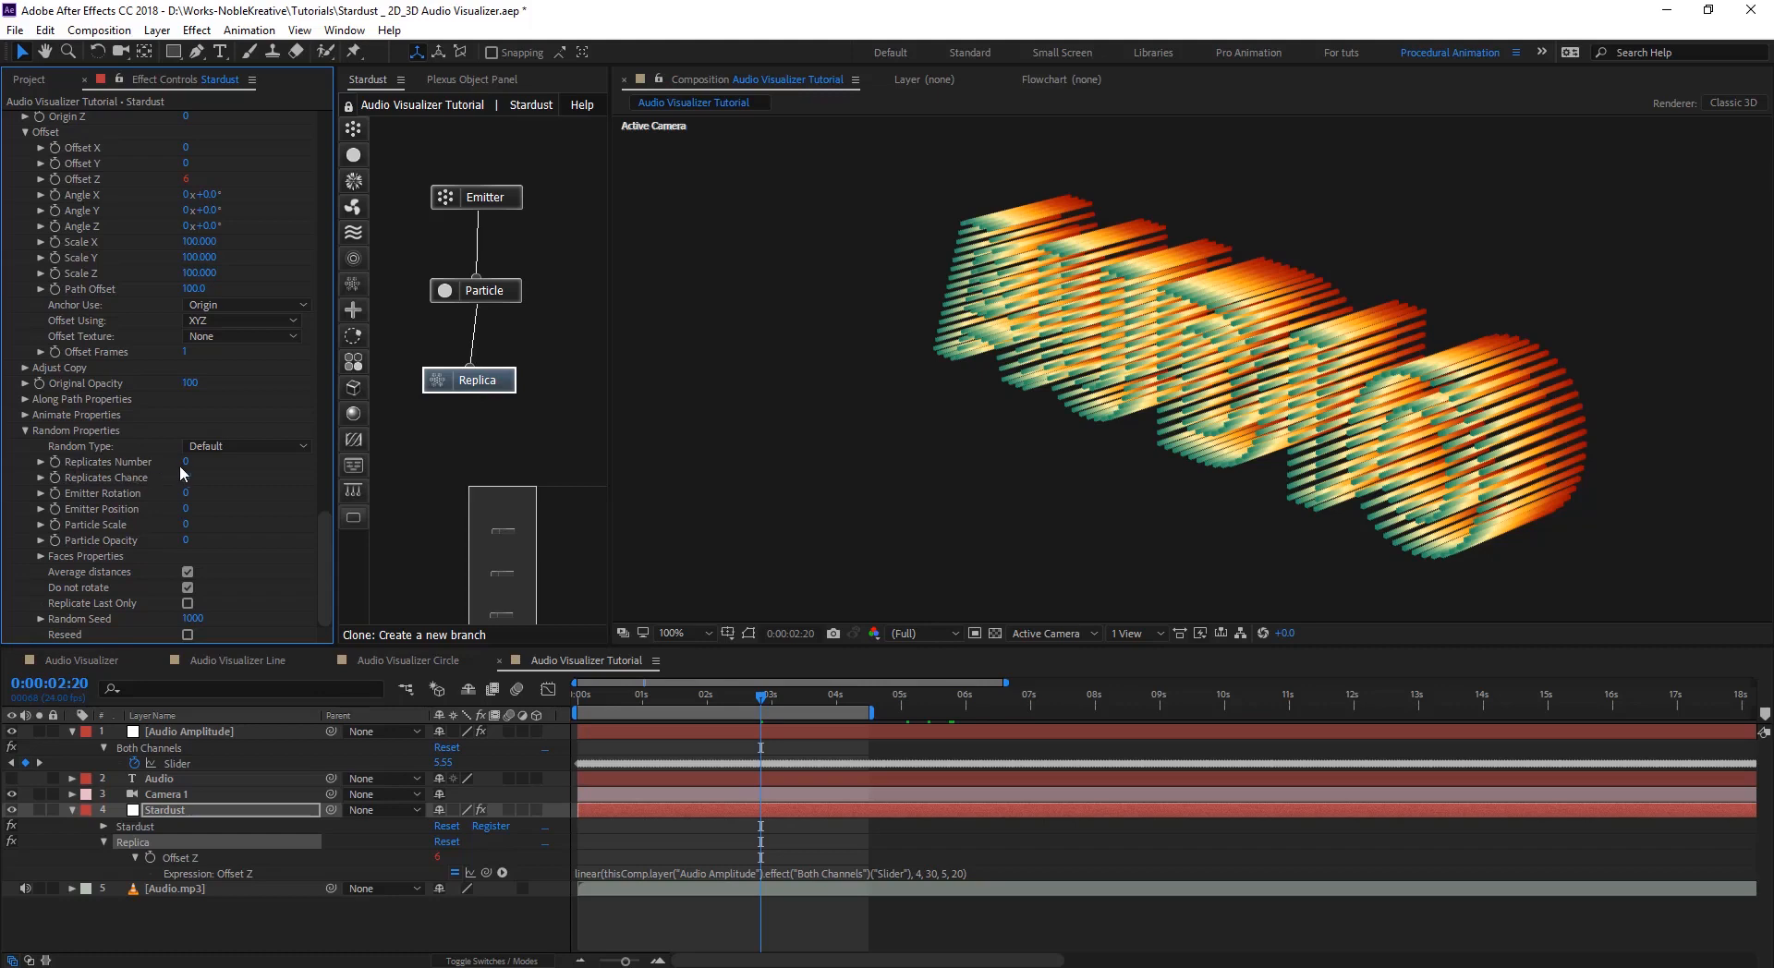
left_click_drag(185, 462, 248, 457)
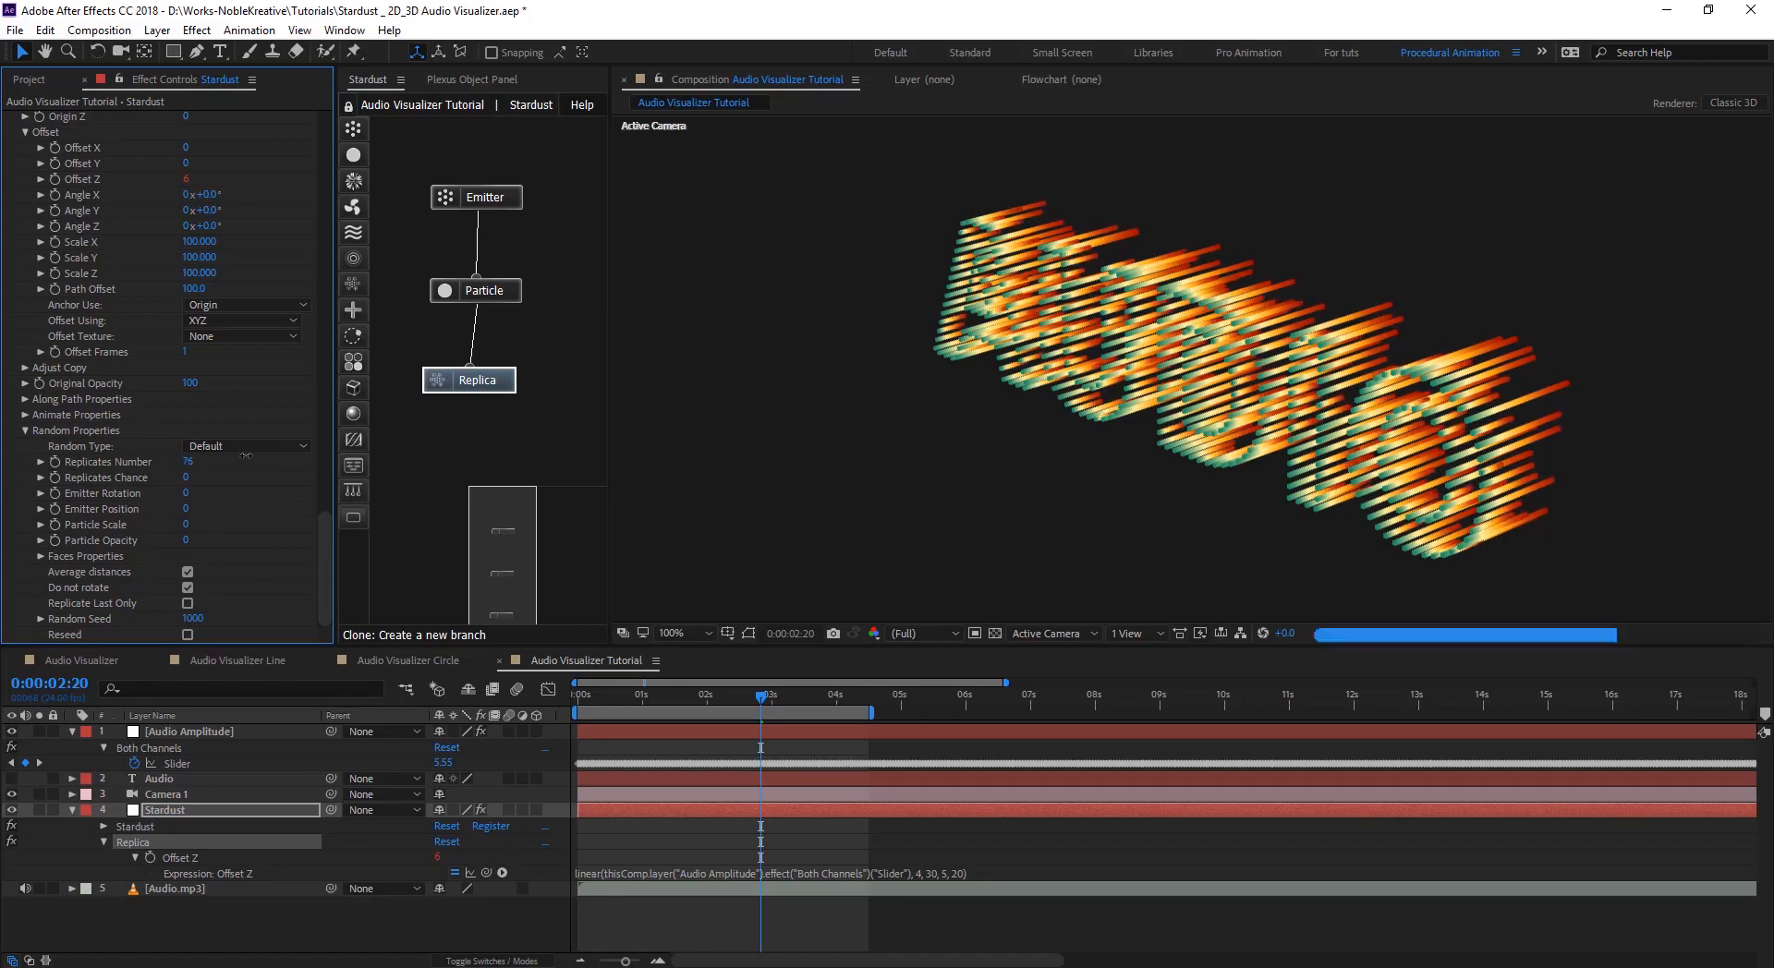
- Scrub through the opening seconds to 0:00:01:13 to examine how the randomized strand lengths follow the audio
left_click_drag(763, 700, 609, 707)
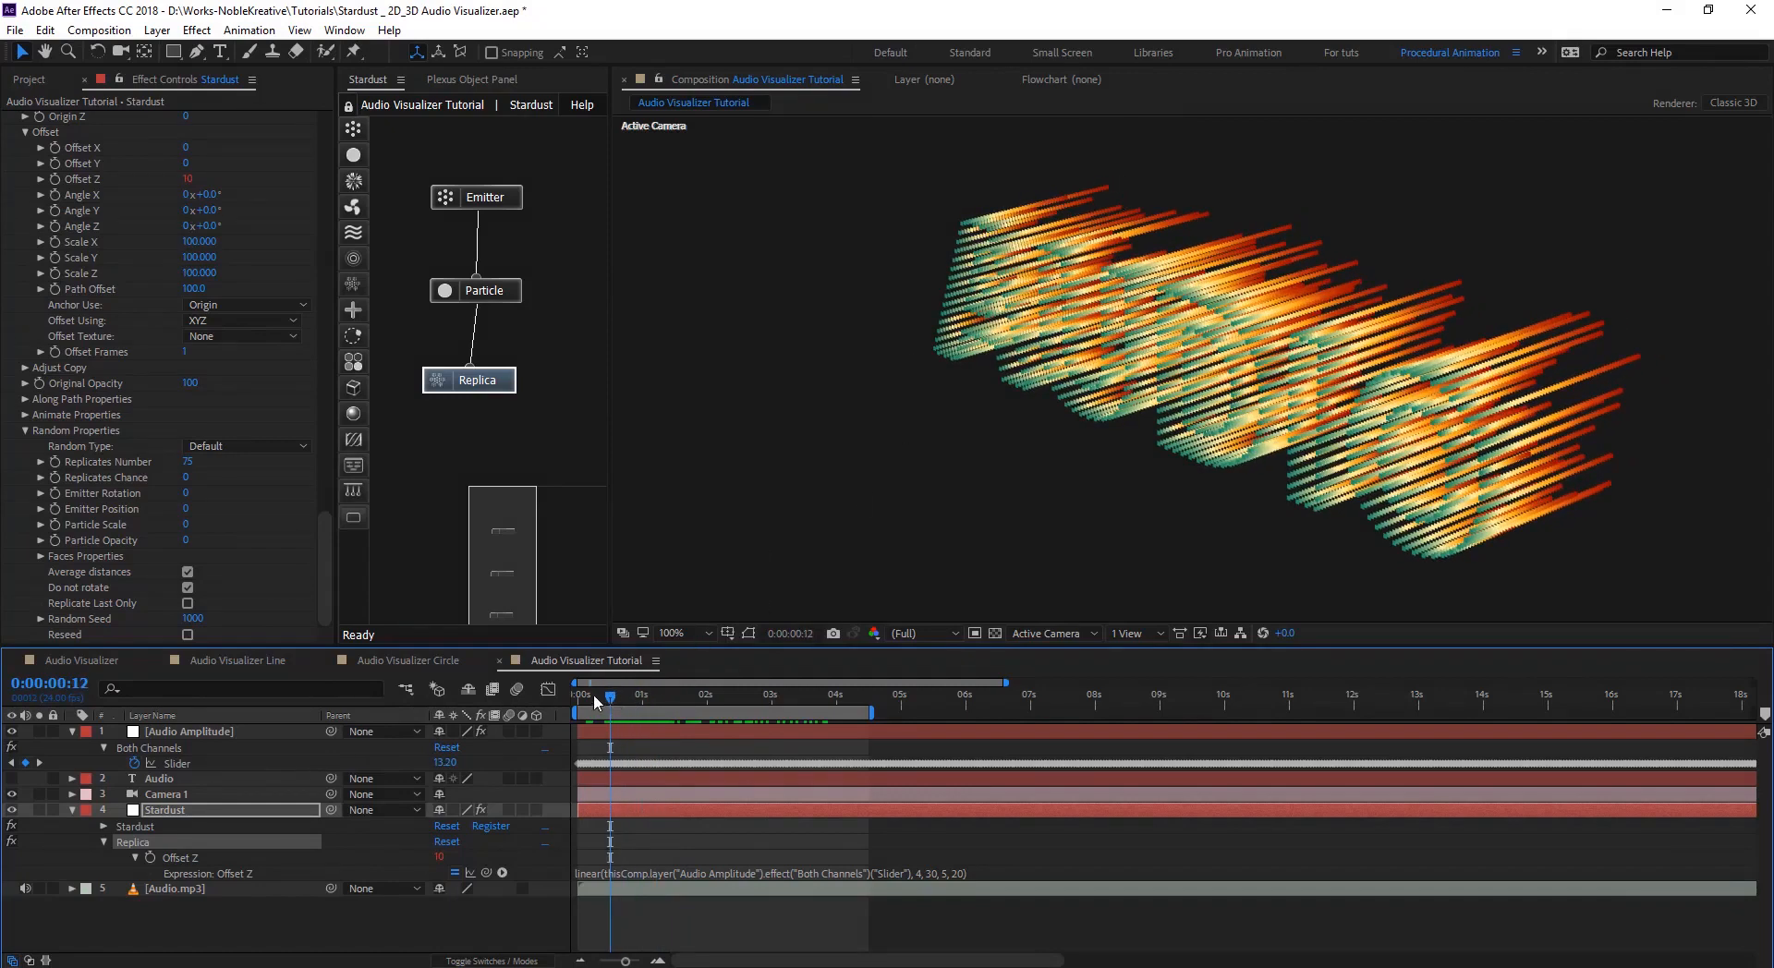
mouse_move(614, 702)
left_mouse_down()
mouse_move(692, 705)
mouse_move(645, 703)
left_mouse_up()
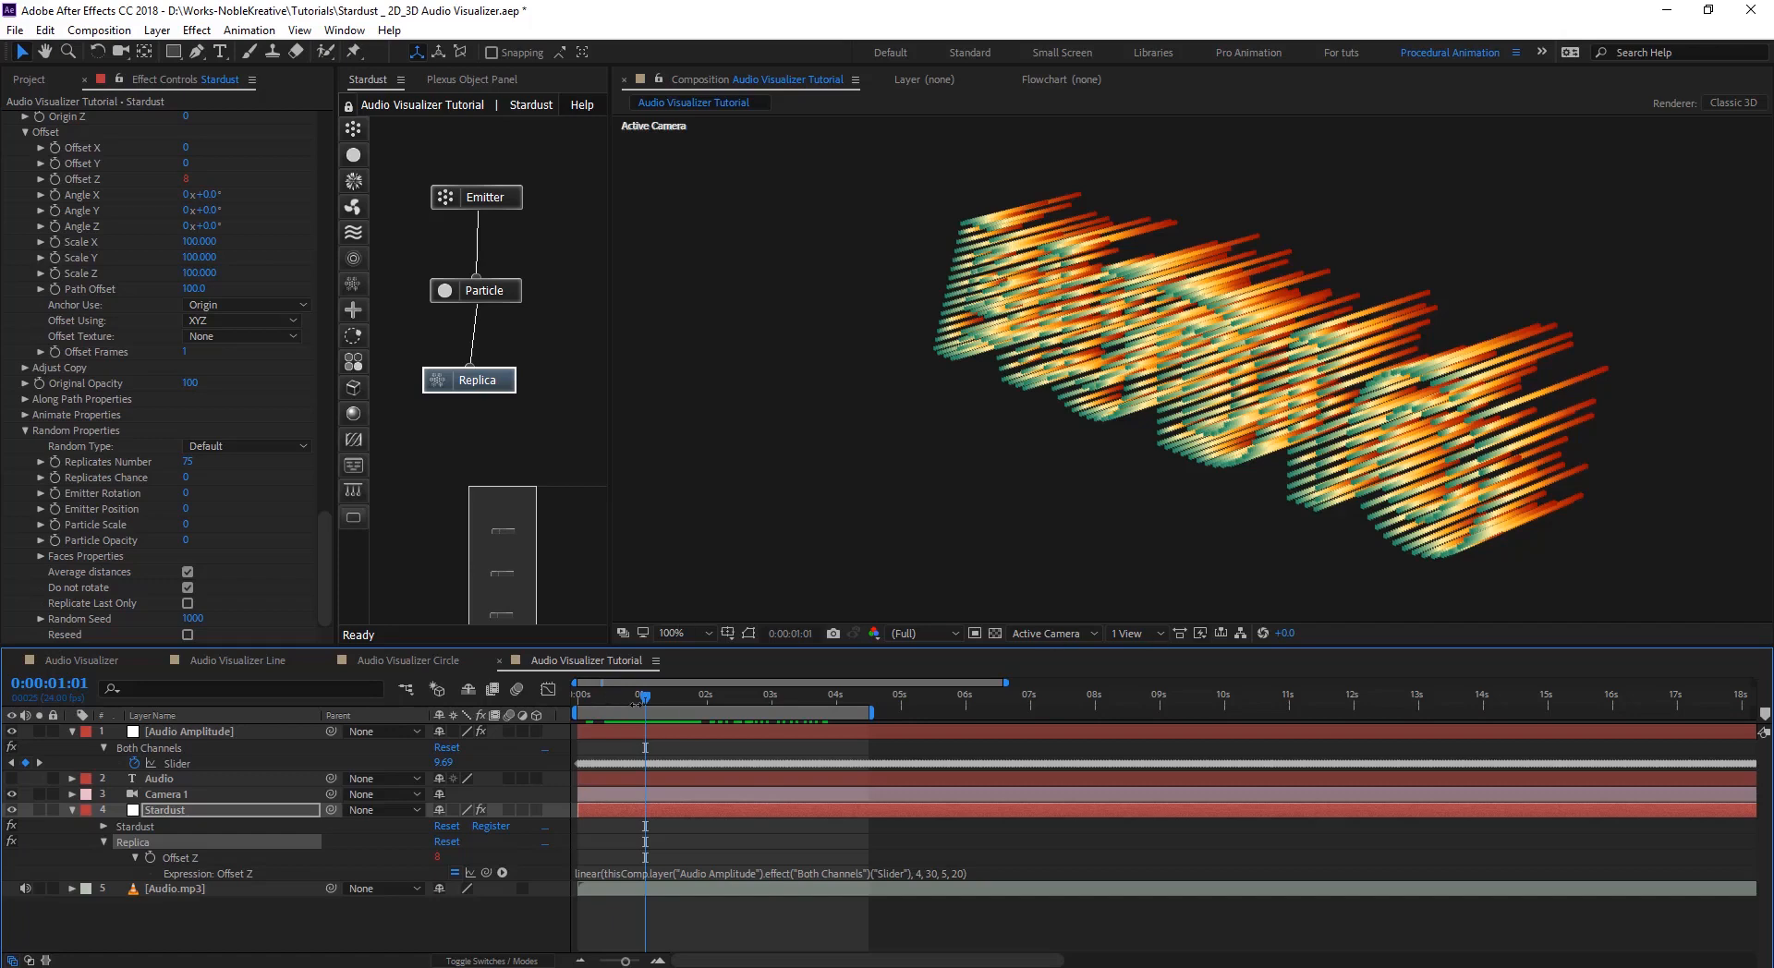
left_click_drag(636, 704, 647, 704)
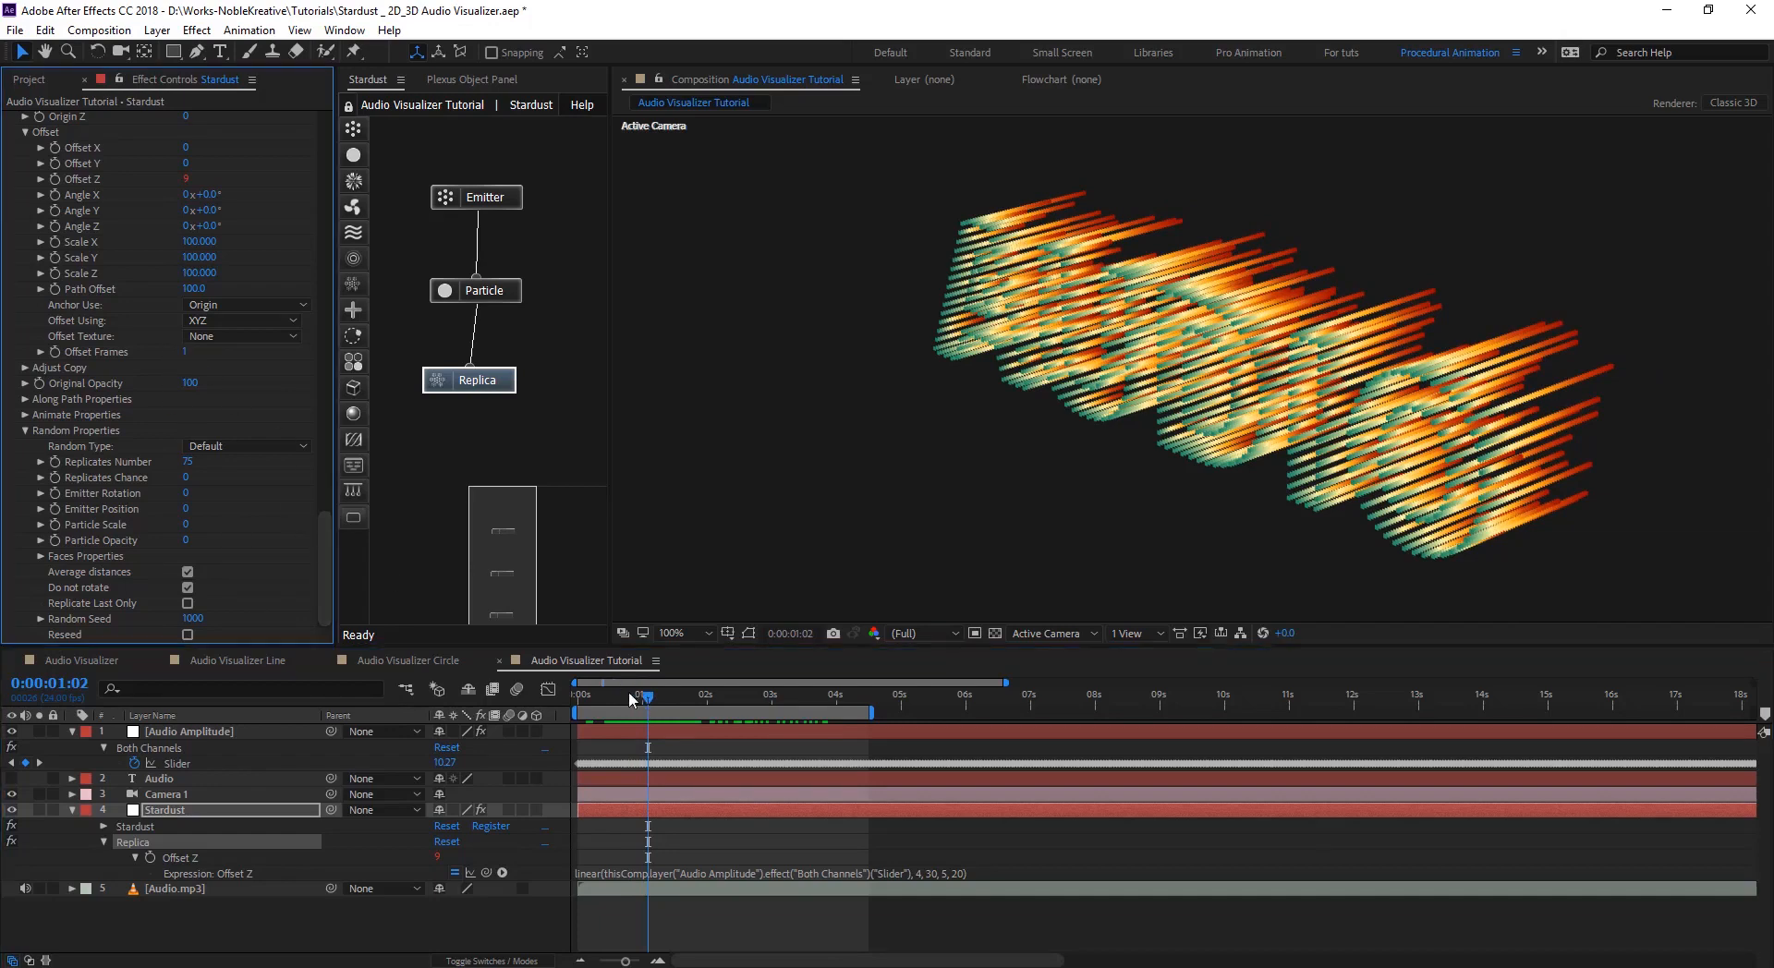
left_click(679, 695)
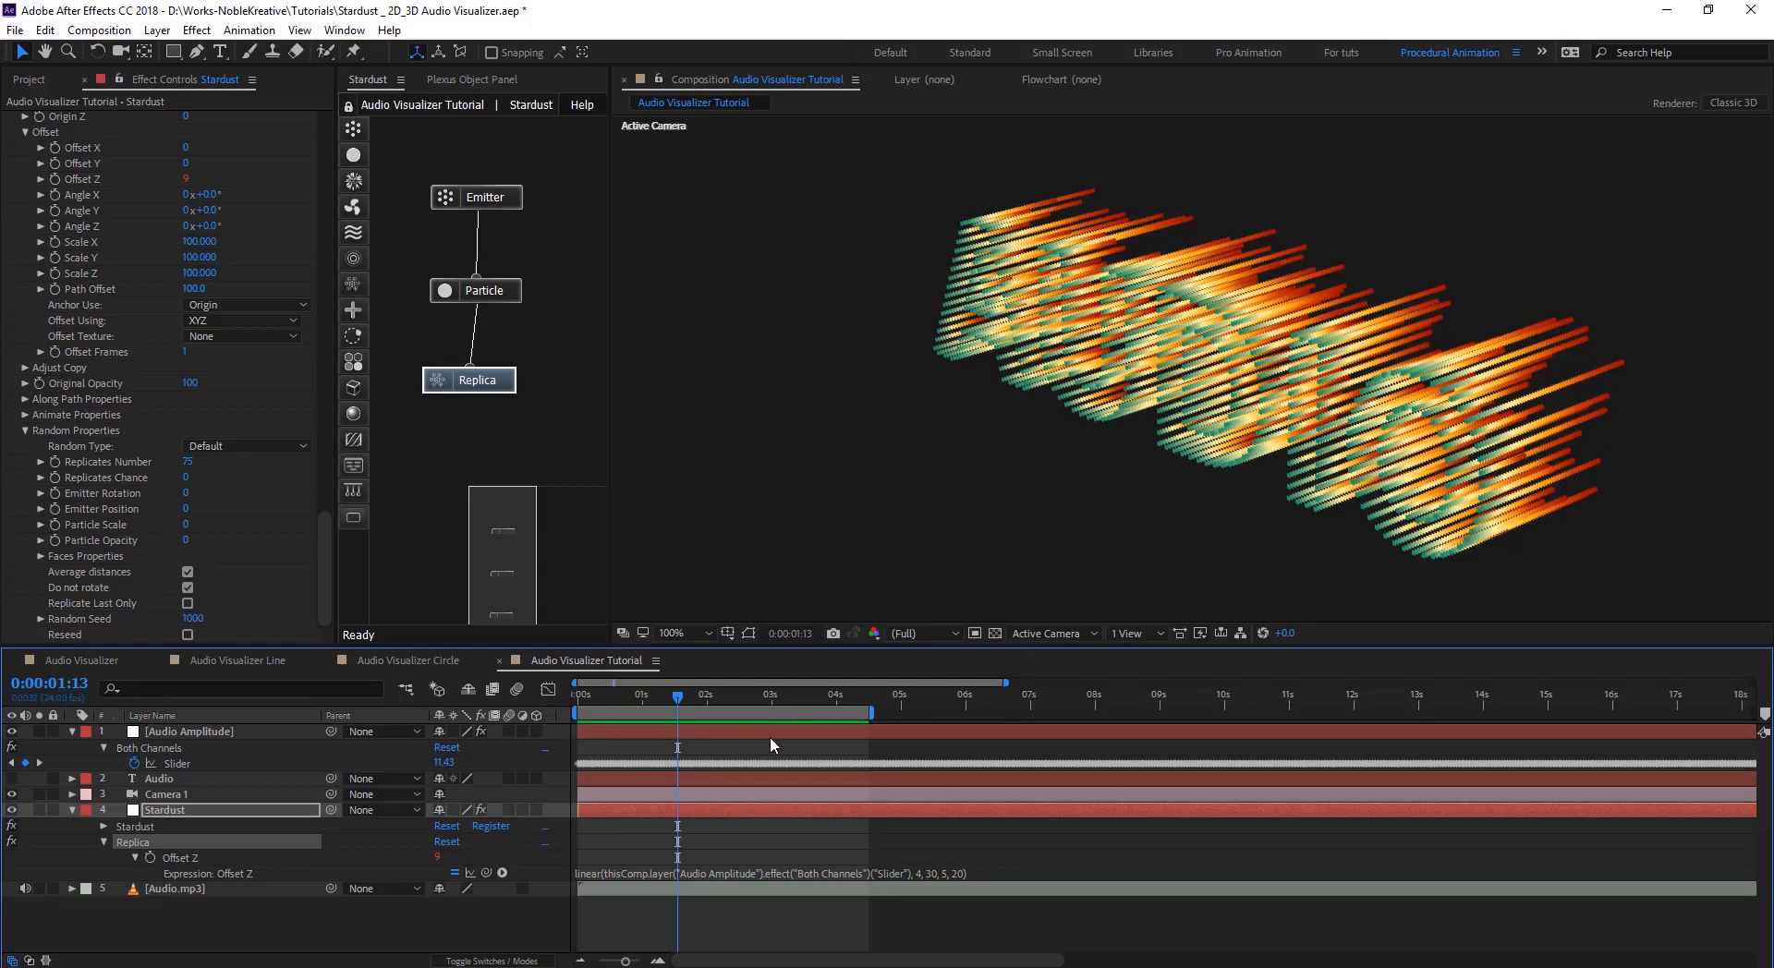
- Copy the Offset Z expression to the Replica's random Replicates Number and check the strands at 0:00:01:14
left_click(740, 871)
key("ctrl+c")
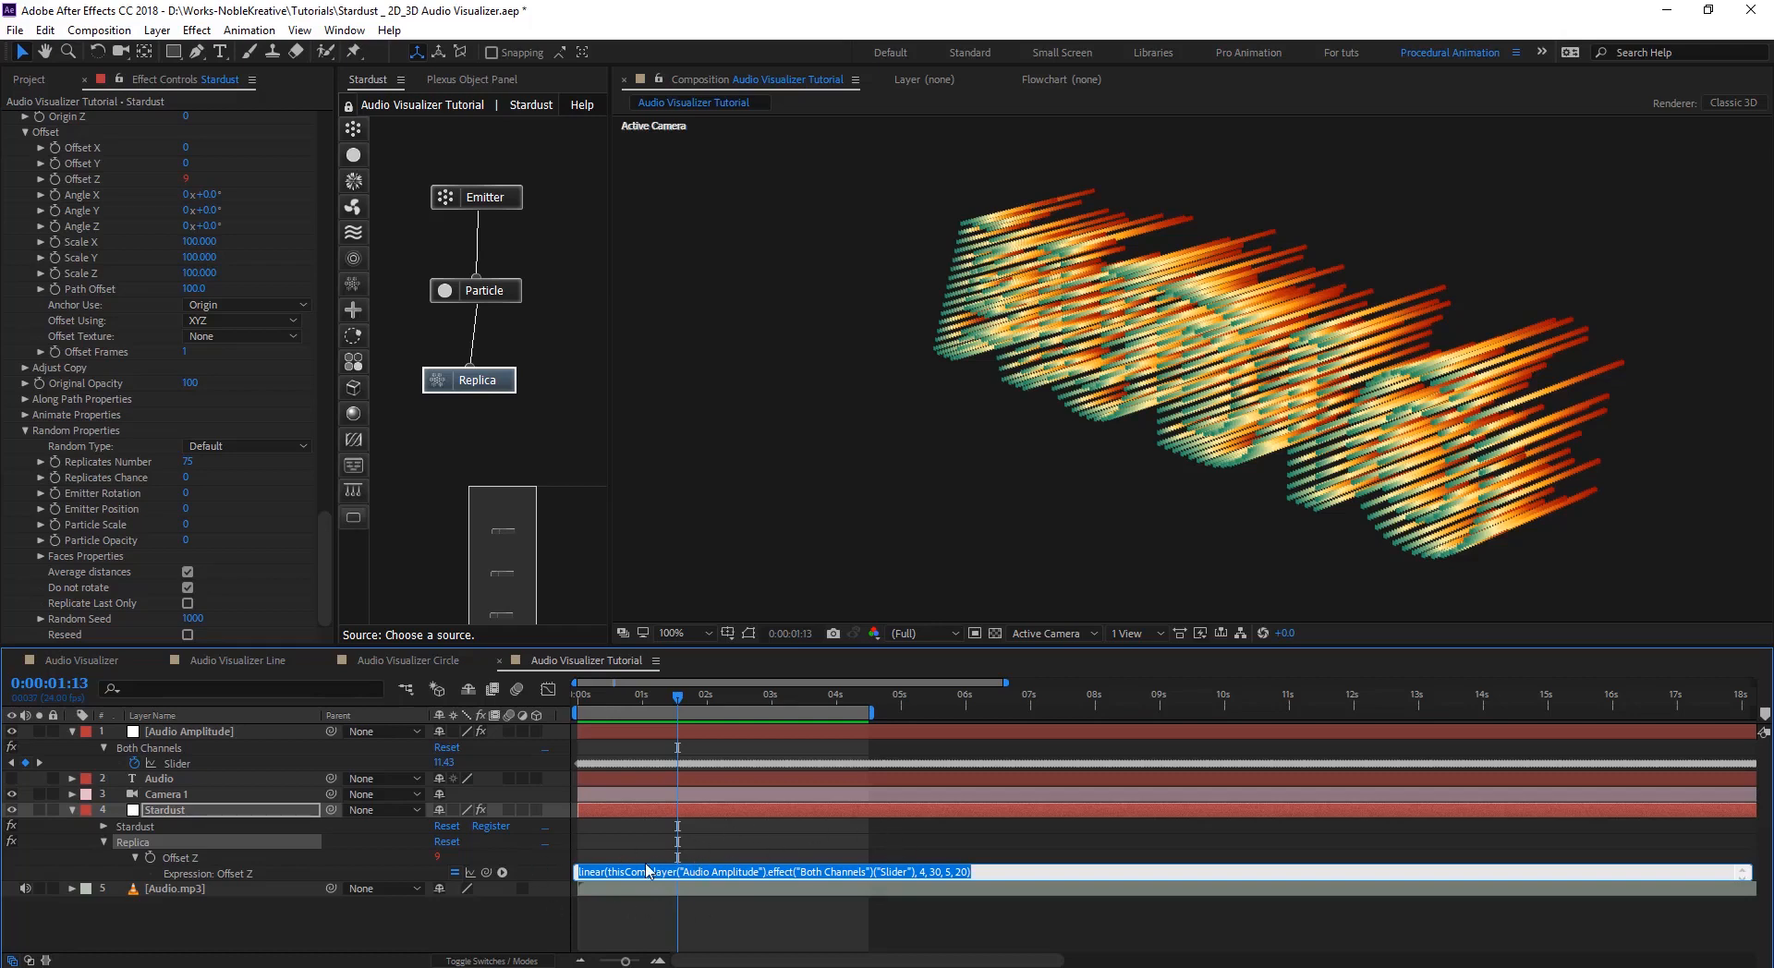
left_click(501, 911)
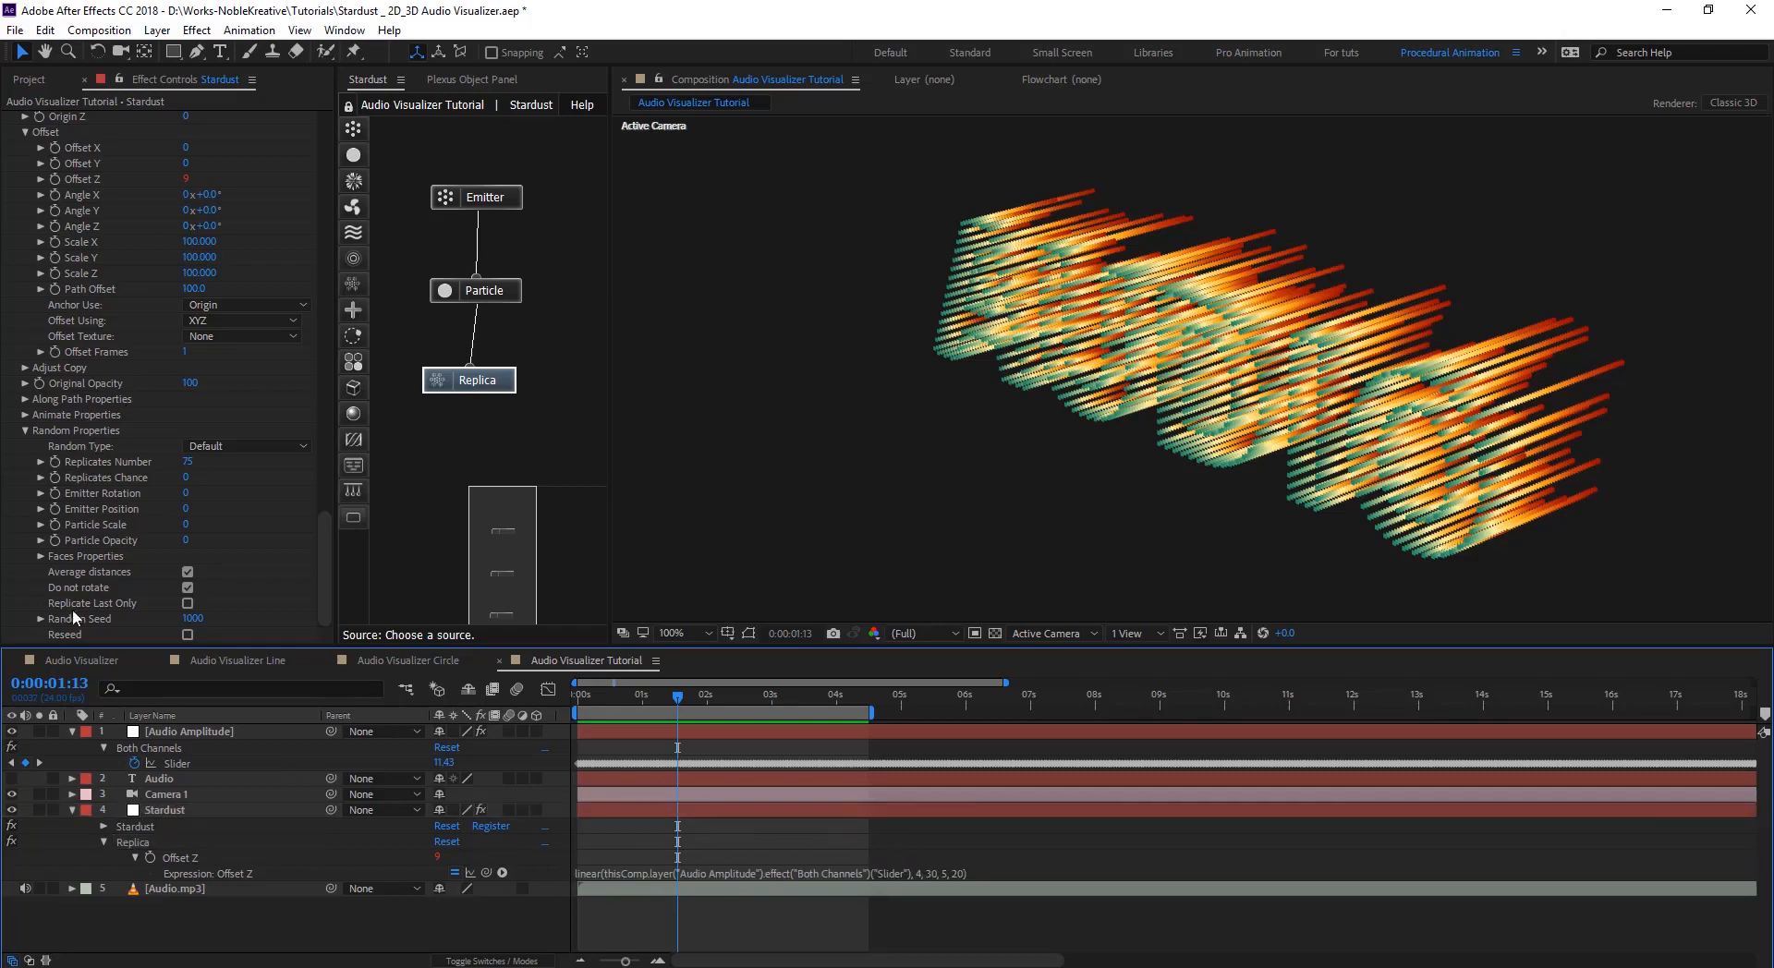
left_click(54, 464, "alt")
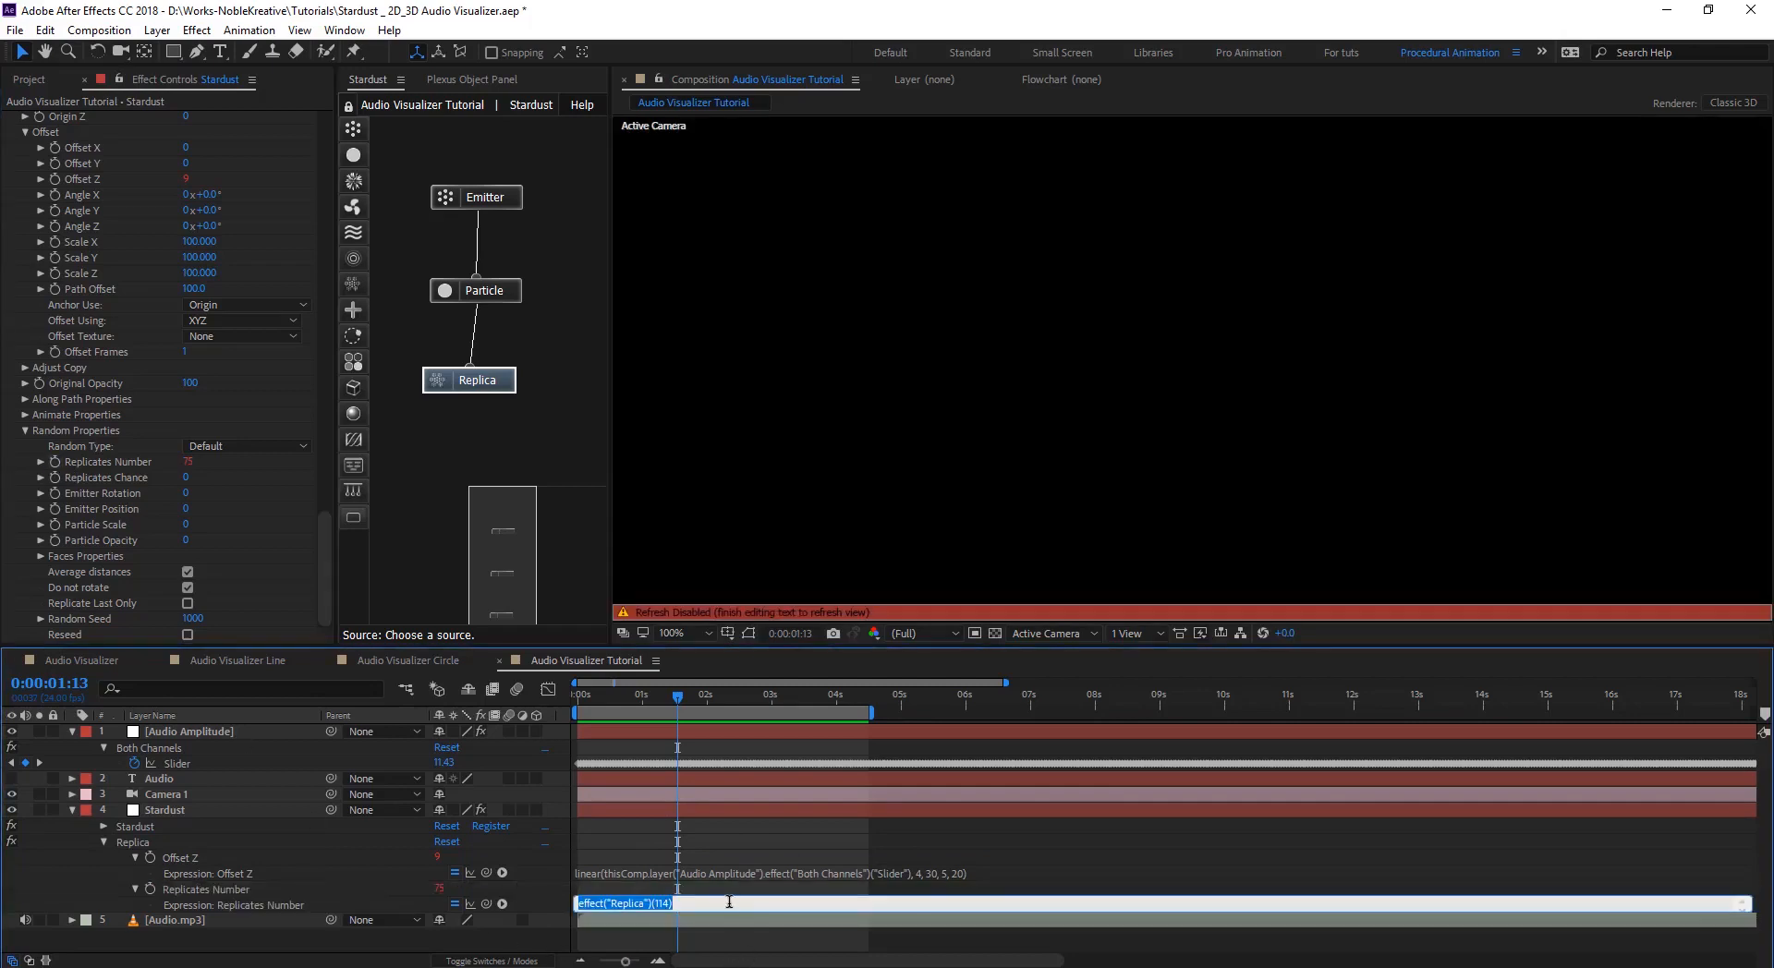
key("ctrl+v")
left_click(807, 926)
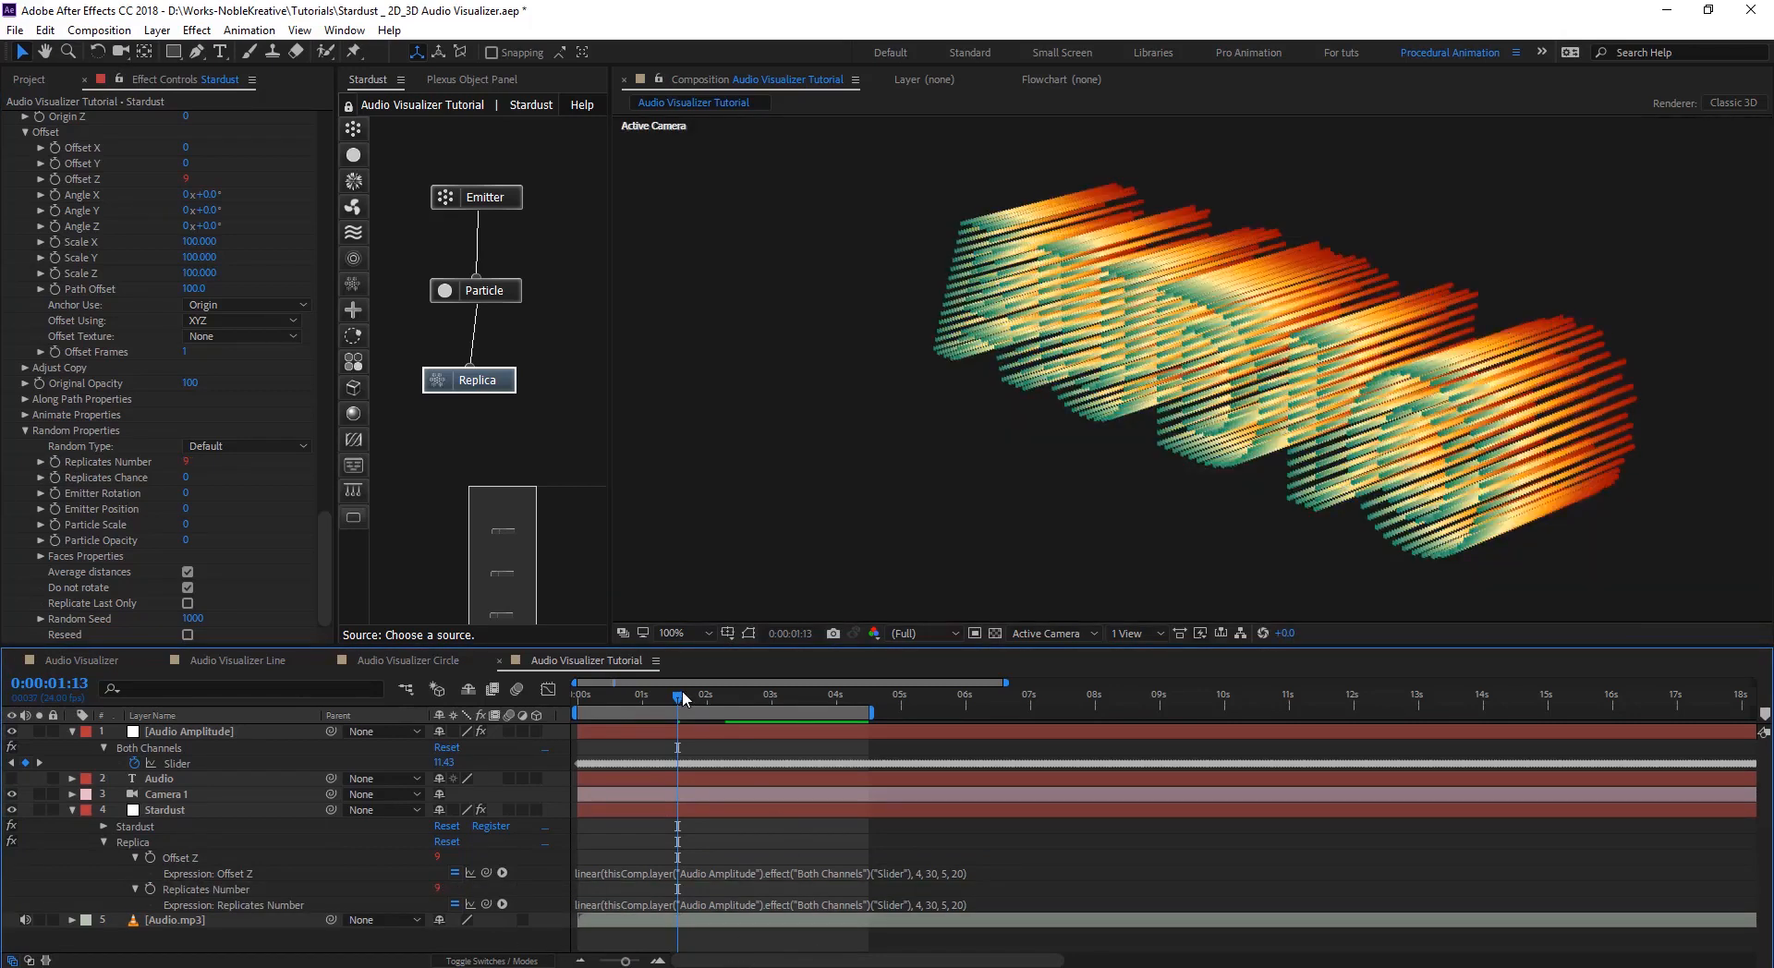
mouse_move(682, 690)
left_mouse_down()
mouse_move(736, 695)
mouse_move(684, 706)
left_mouse_up()
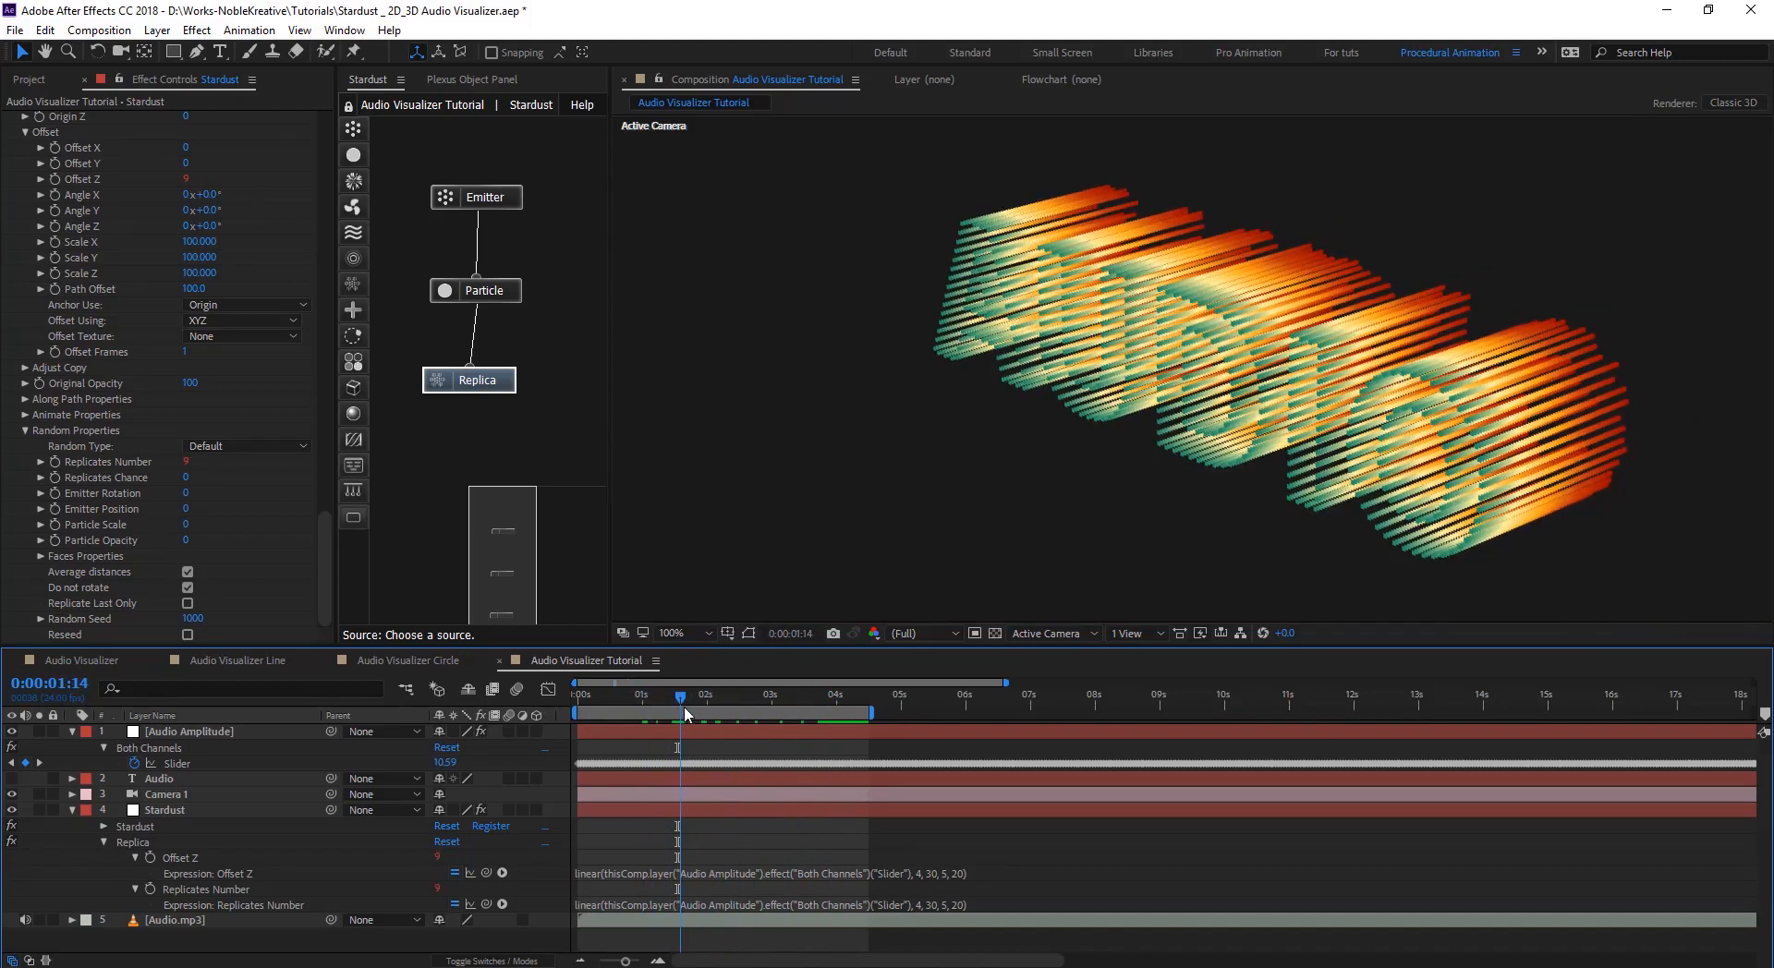
- Compare the strands at 0:00:01:14 with the random Replicates Number expression disabled and enabled
left_click(454, 905)
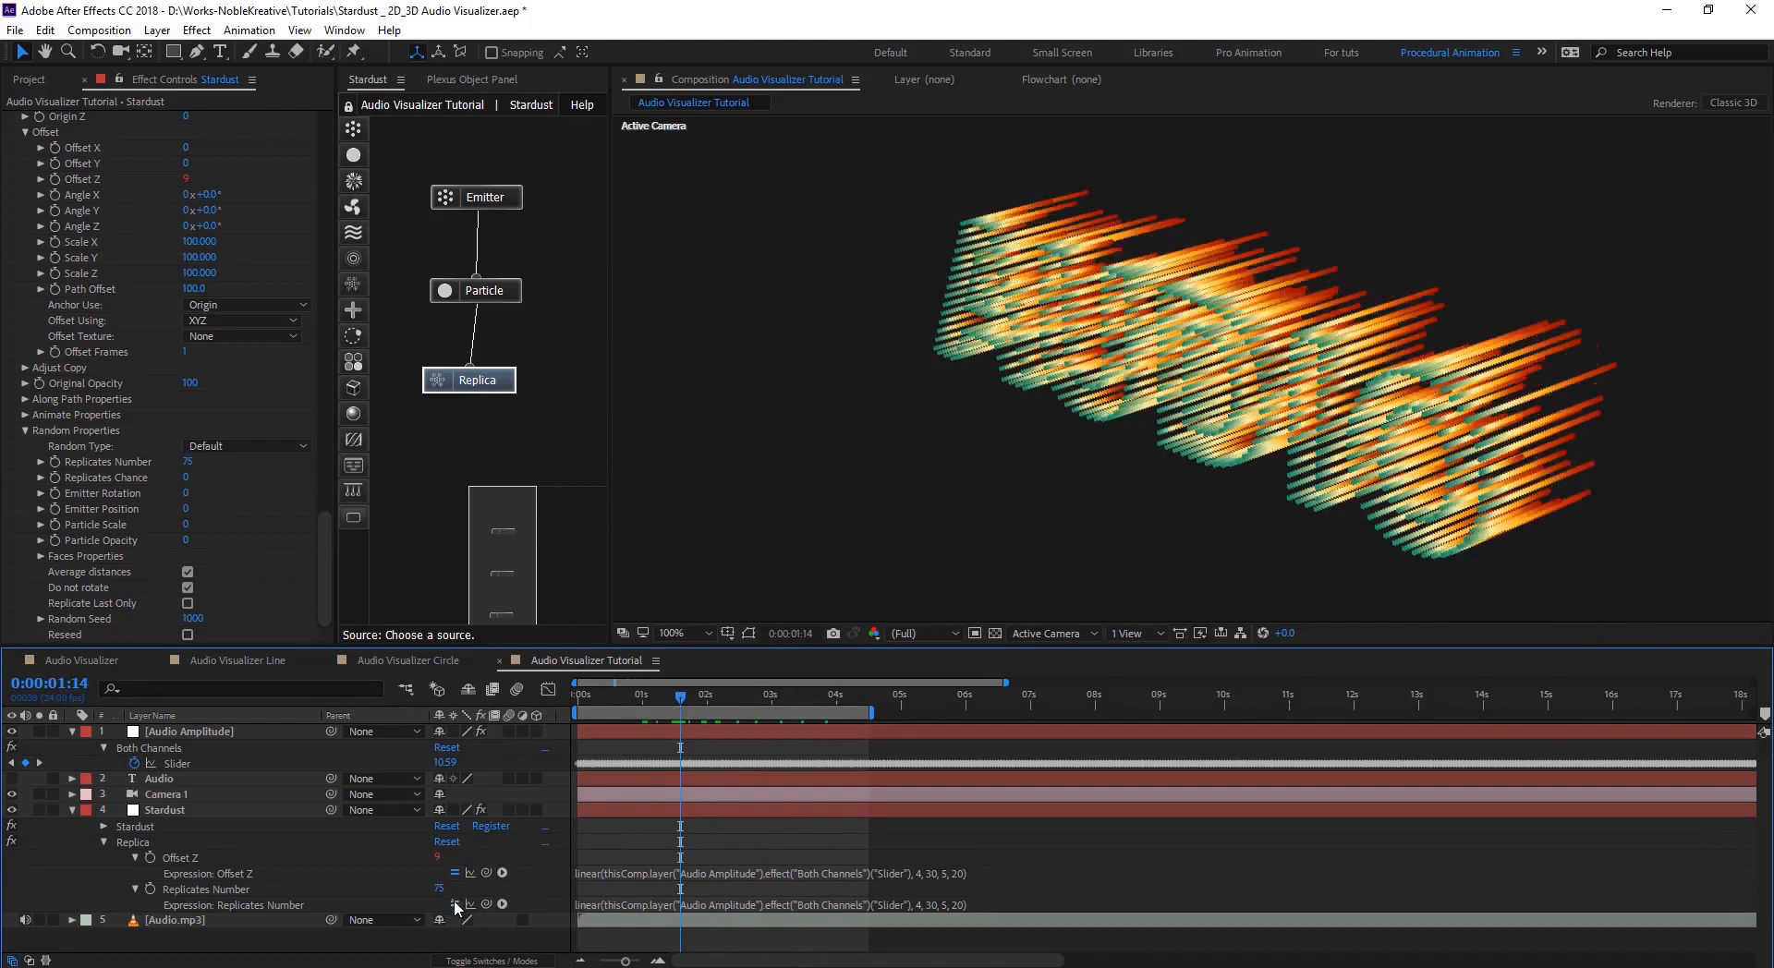
left_click(454, 905)
left_click(454, 904)
left_click(454, 905)
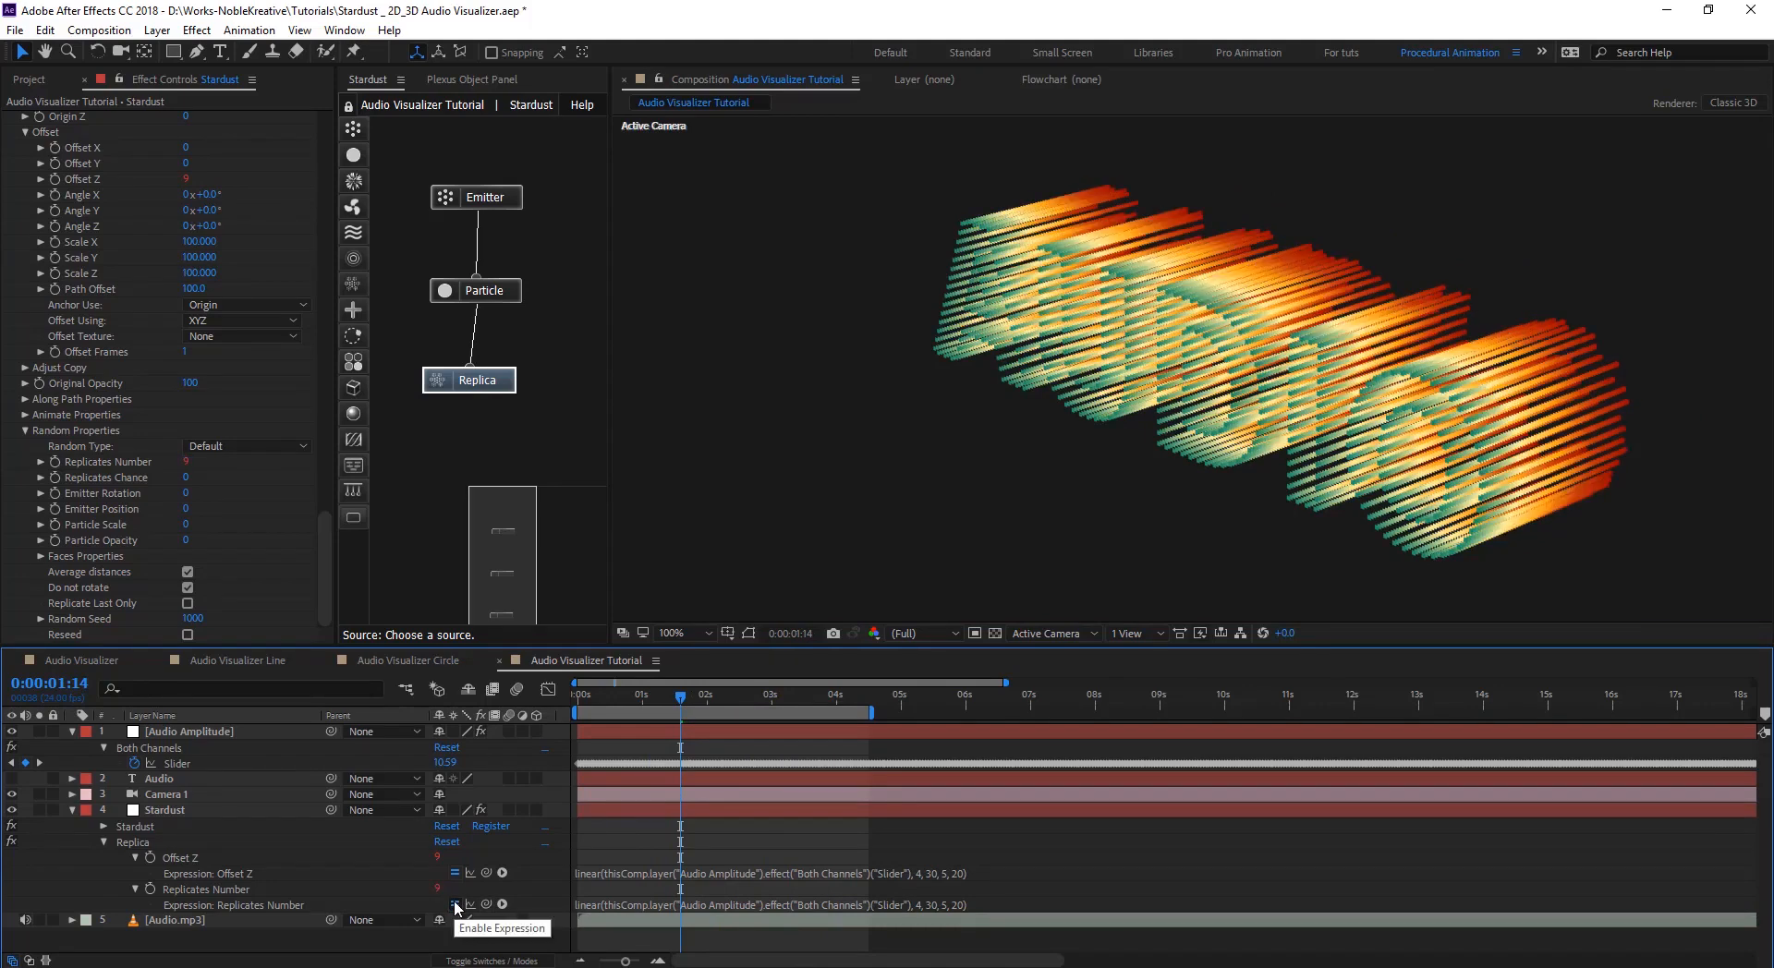
- Change the output range in the random Replicates Number expression to 50 and 90
left_click(959, 900)
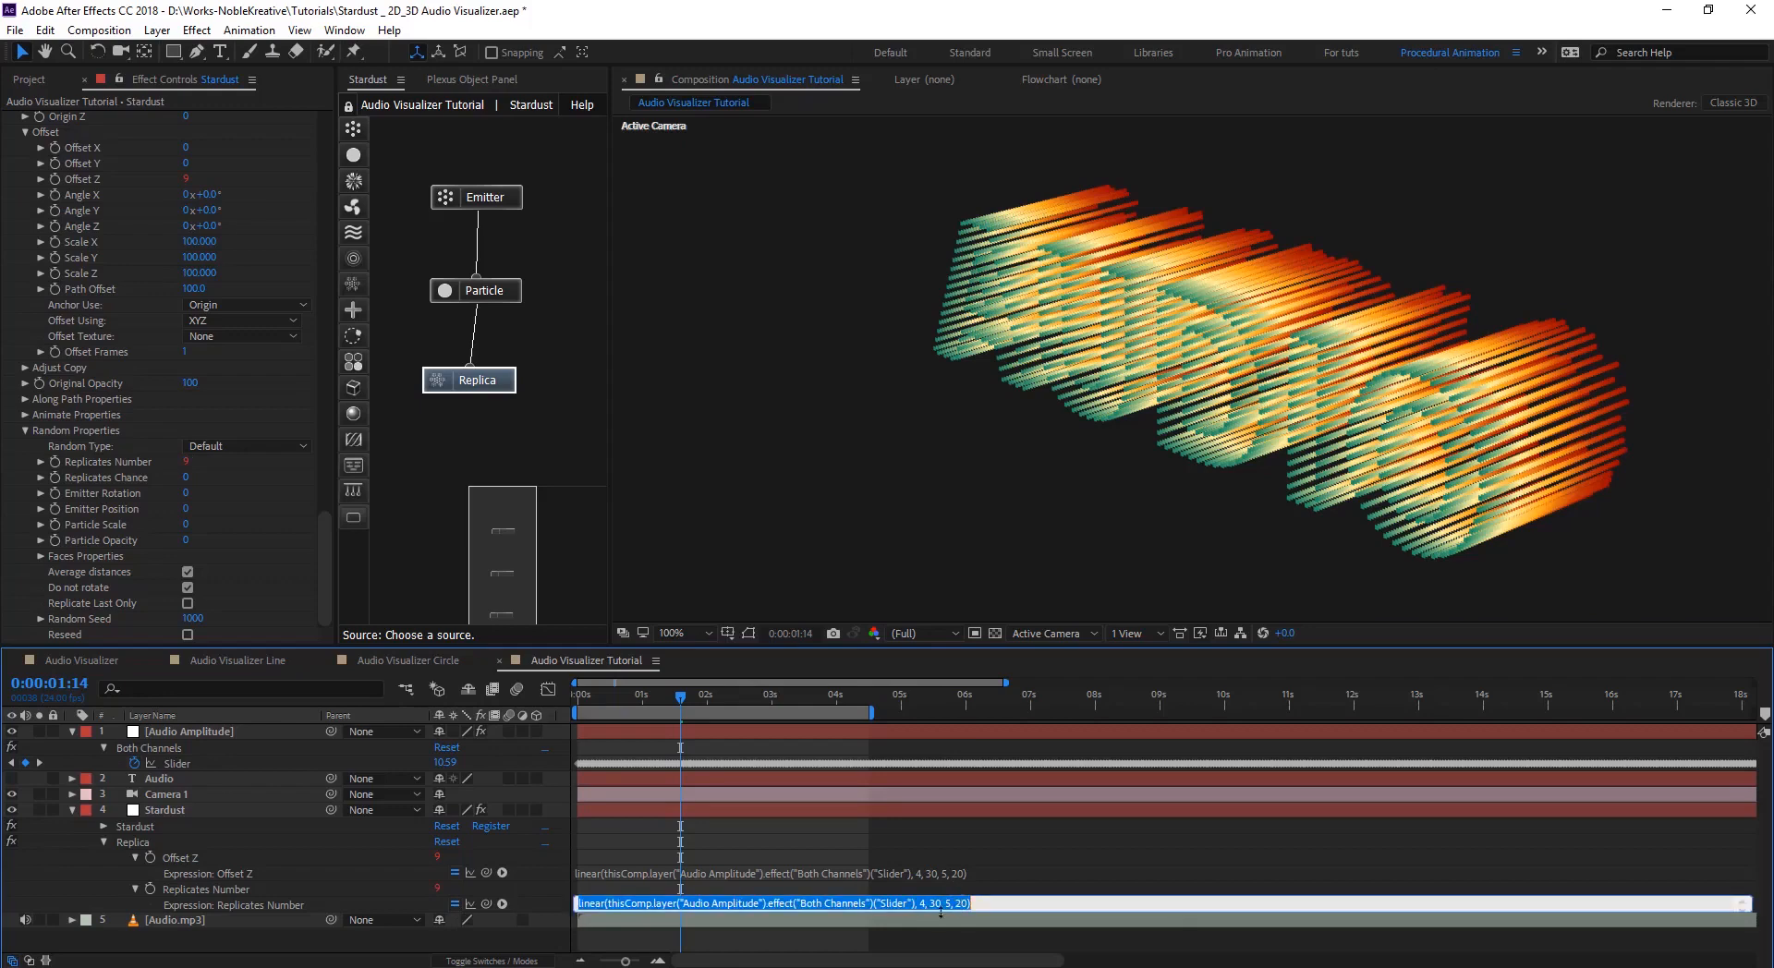
double_click(948, 903)
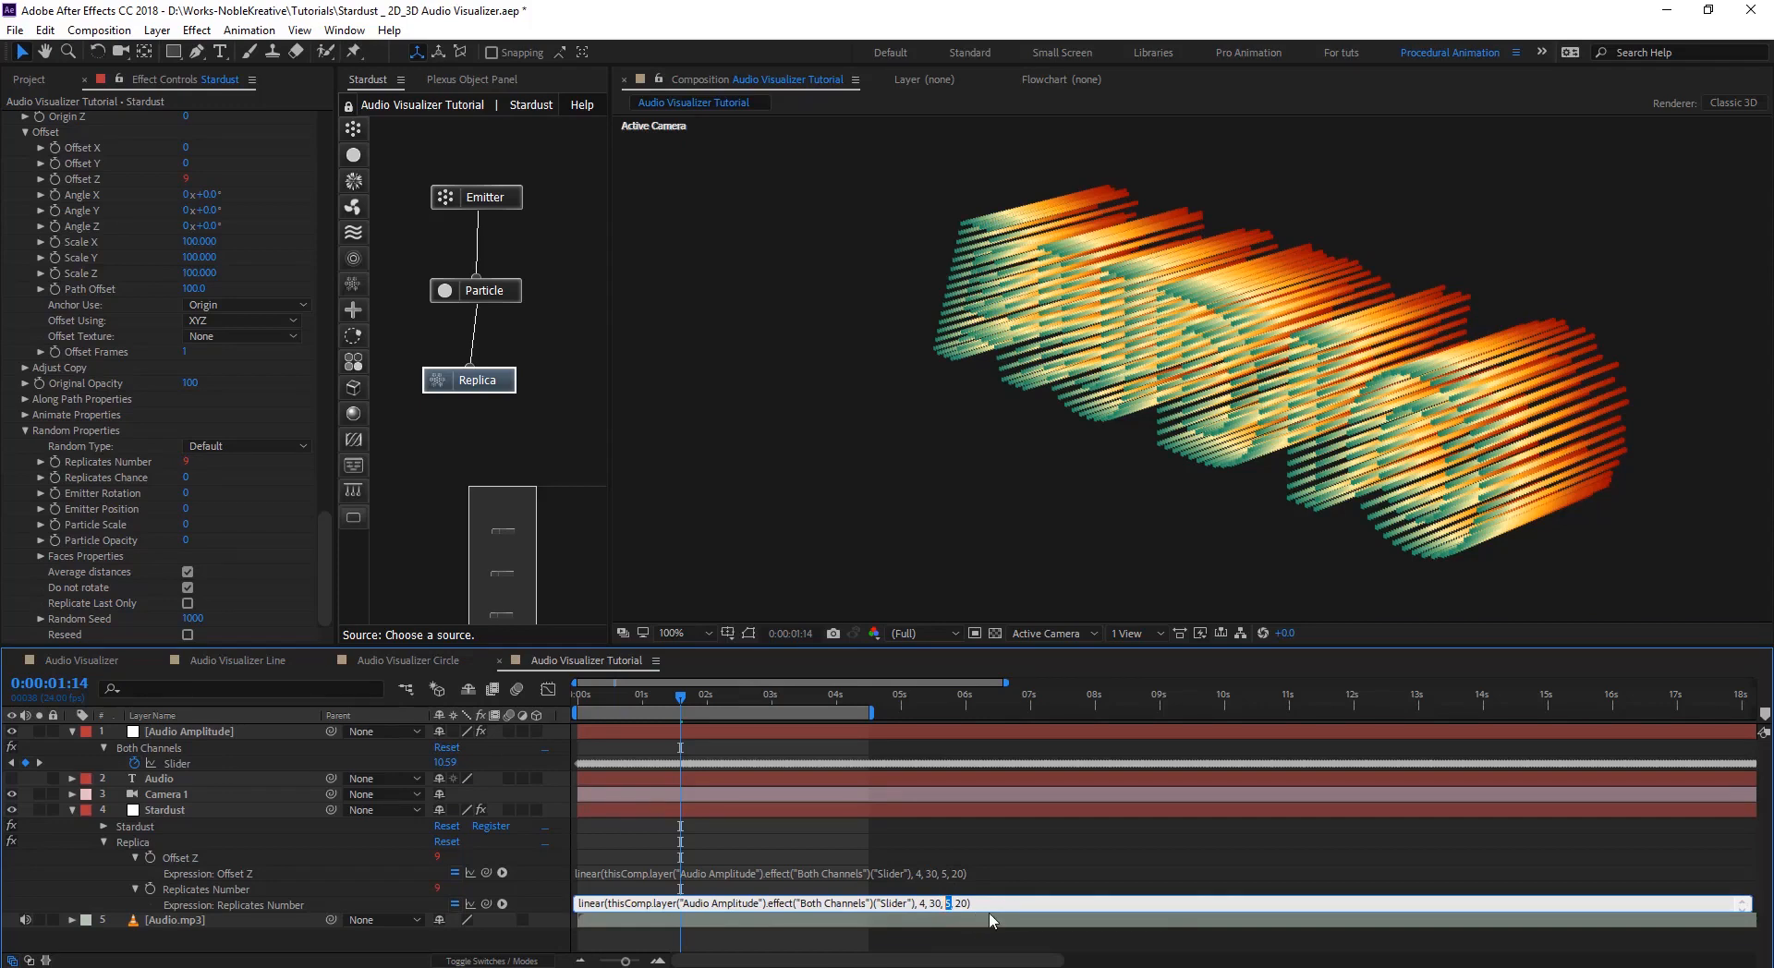
type("0")
left_click(783, 750)
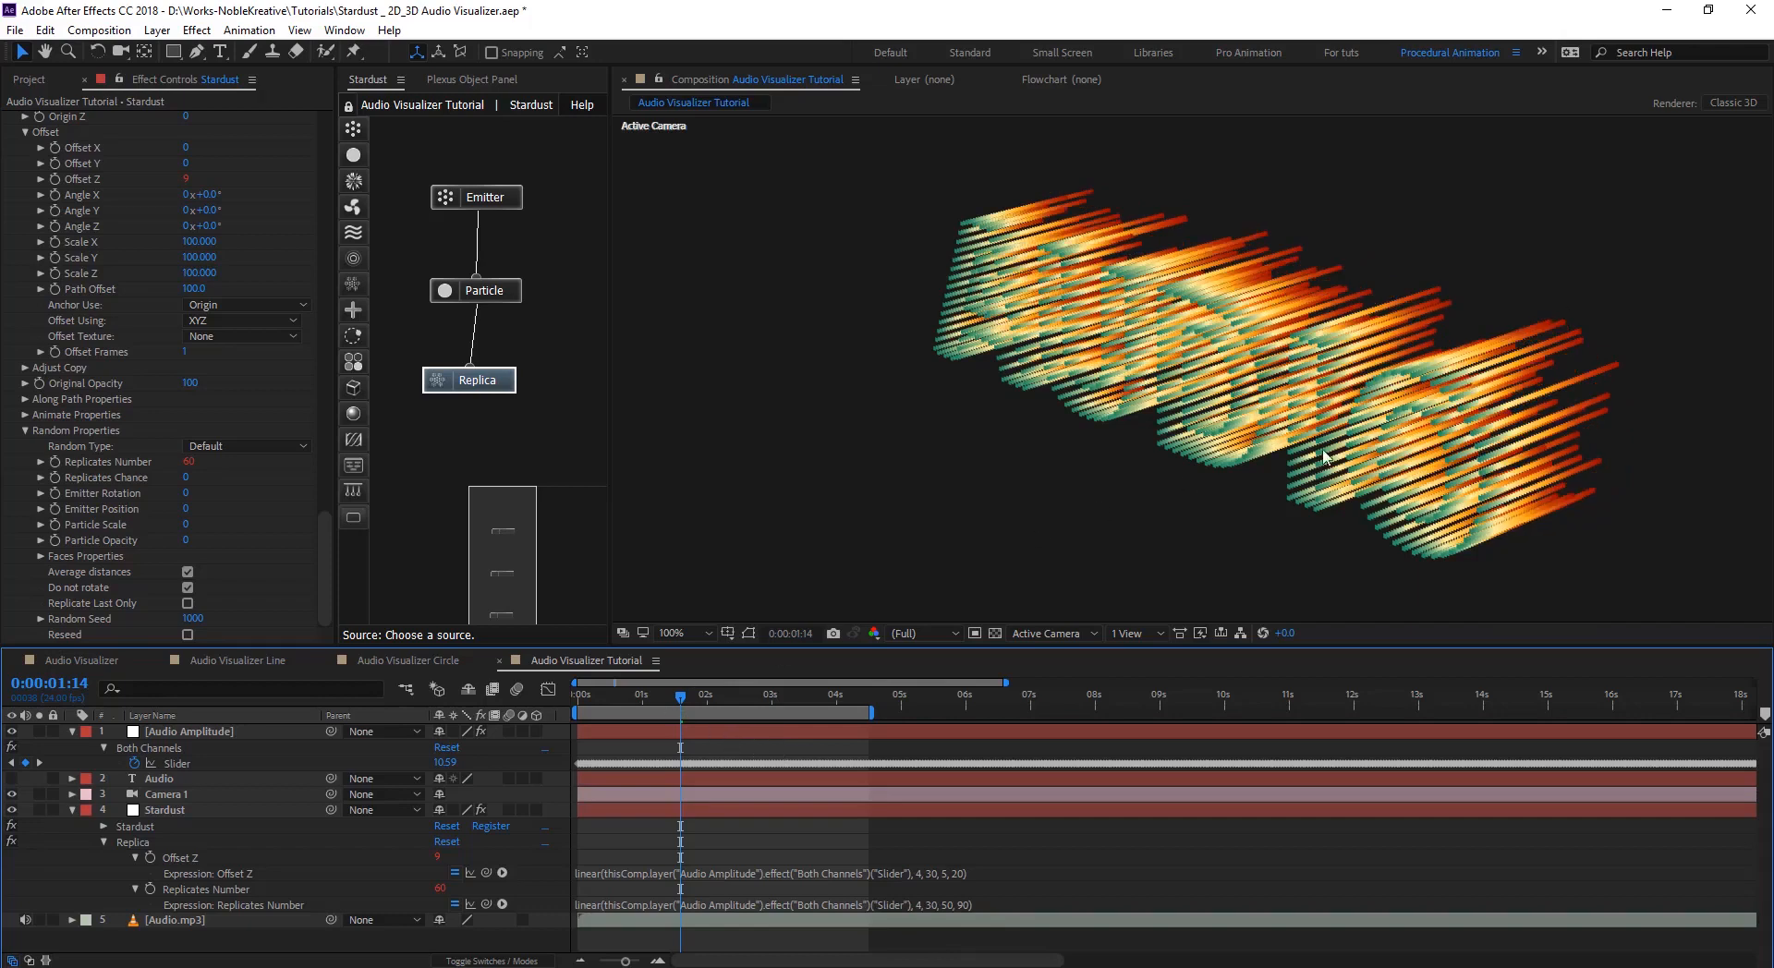
- Check the 50 to 90 random range against the disabled Replicates Number expression, and scrub to 0:00:01:22
left_click(454, 904)
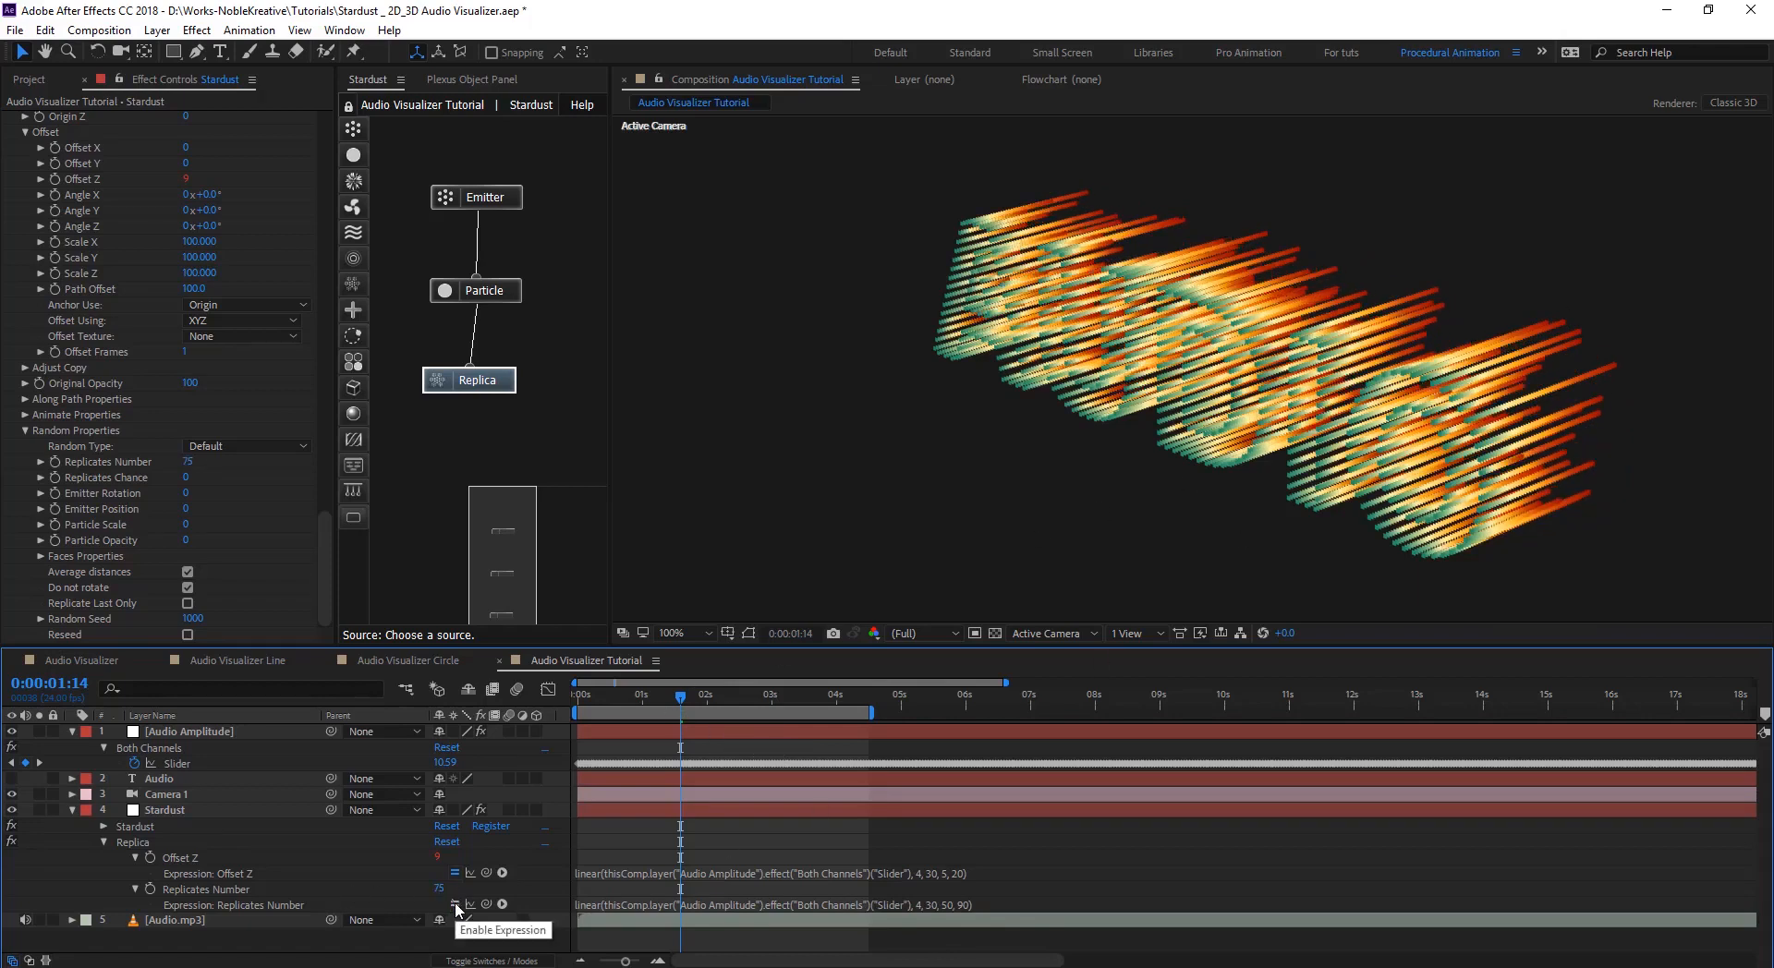
left_click(455, 905)
left_click_drag(684, 707, 702, 698)
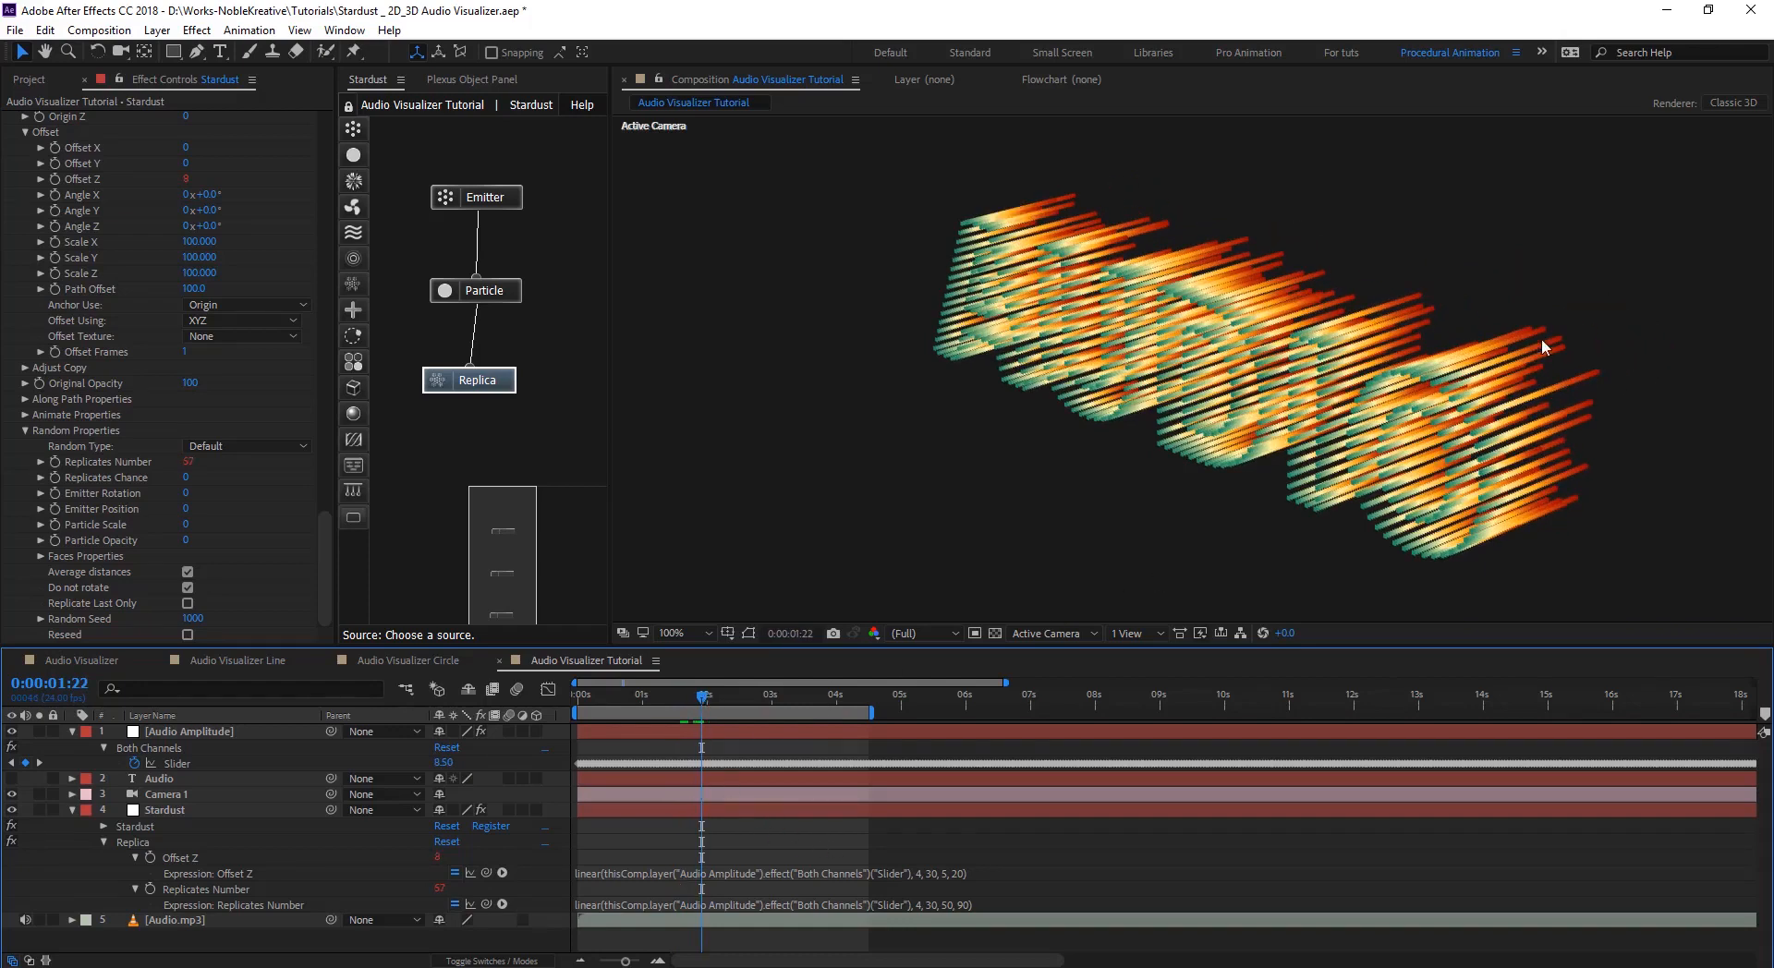
- Compare the strand motion with the Offset Z expression disabled and enabled, scrubbing between 0:00:01:21 and 0:00:03:05
left_click(454, 873)
key("space")
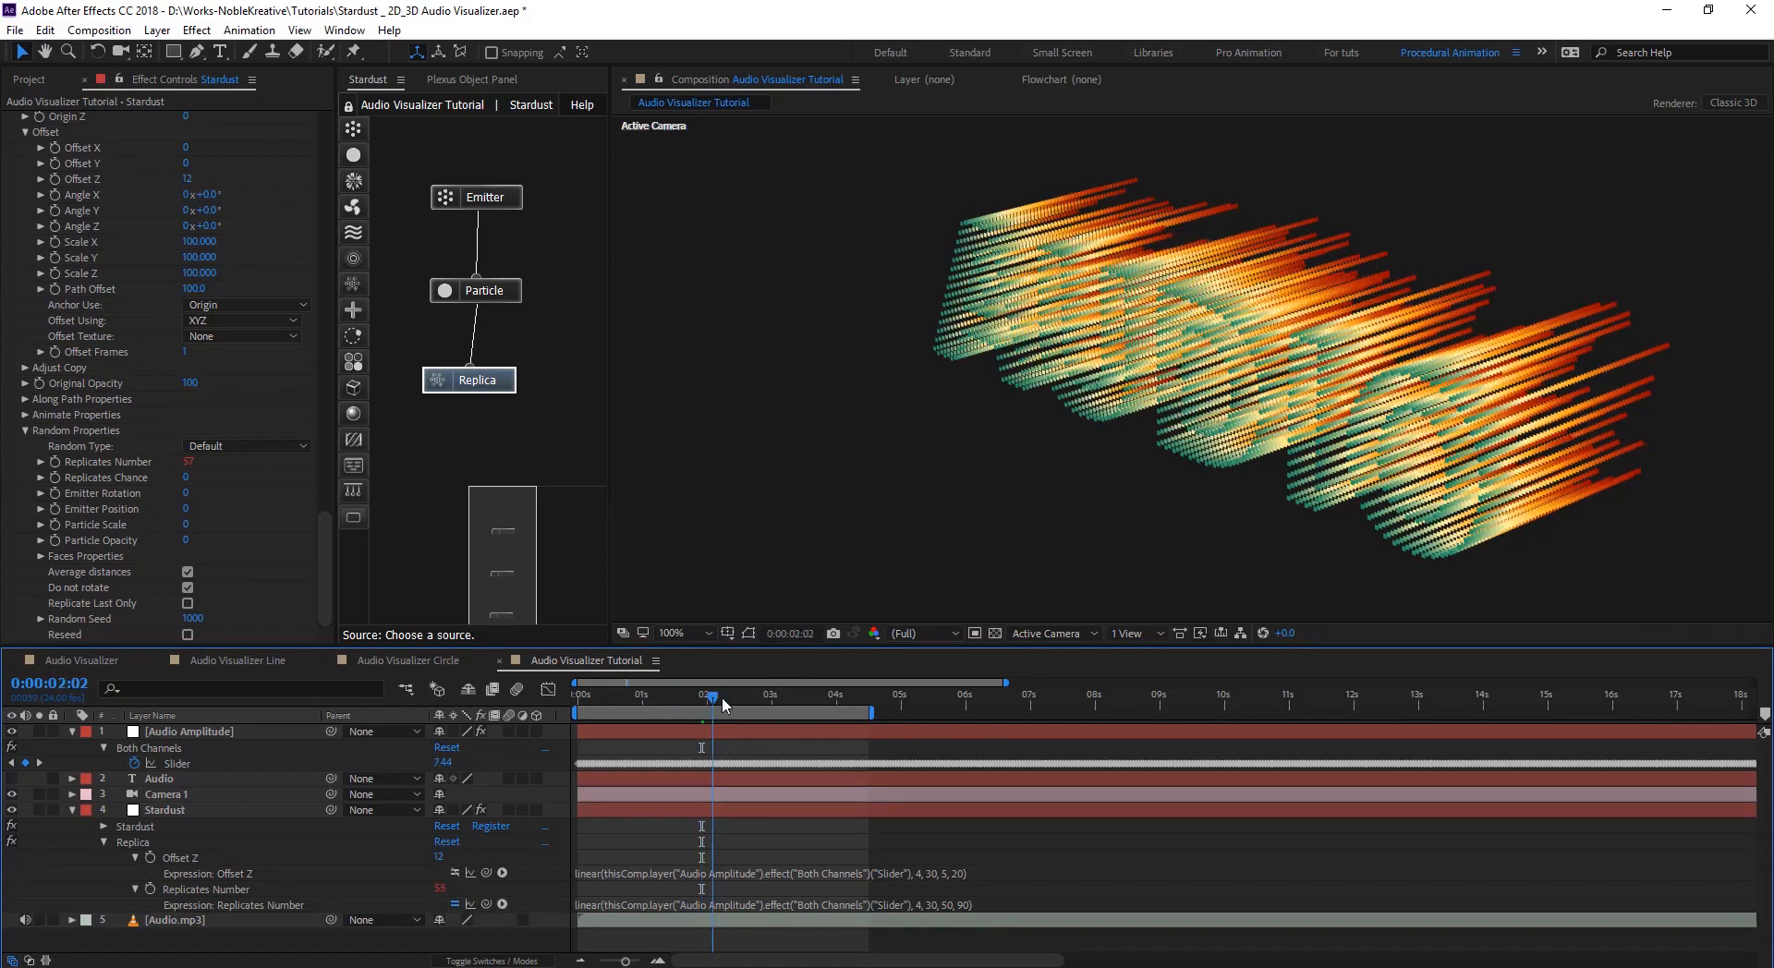
left_click_drag(787, 707, 734, 728)
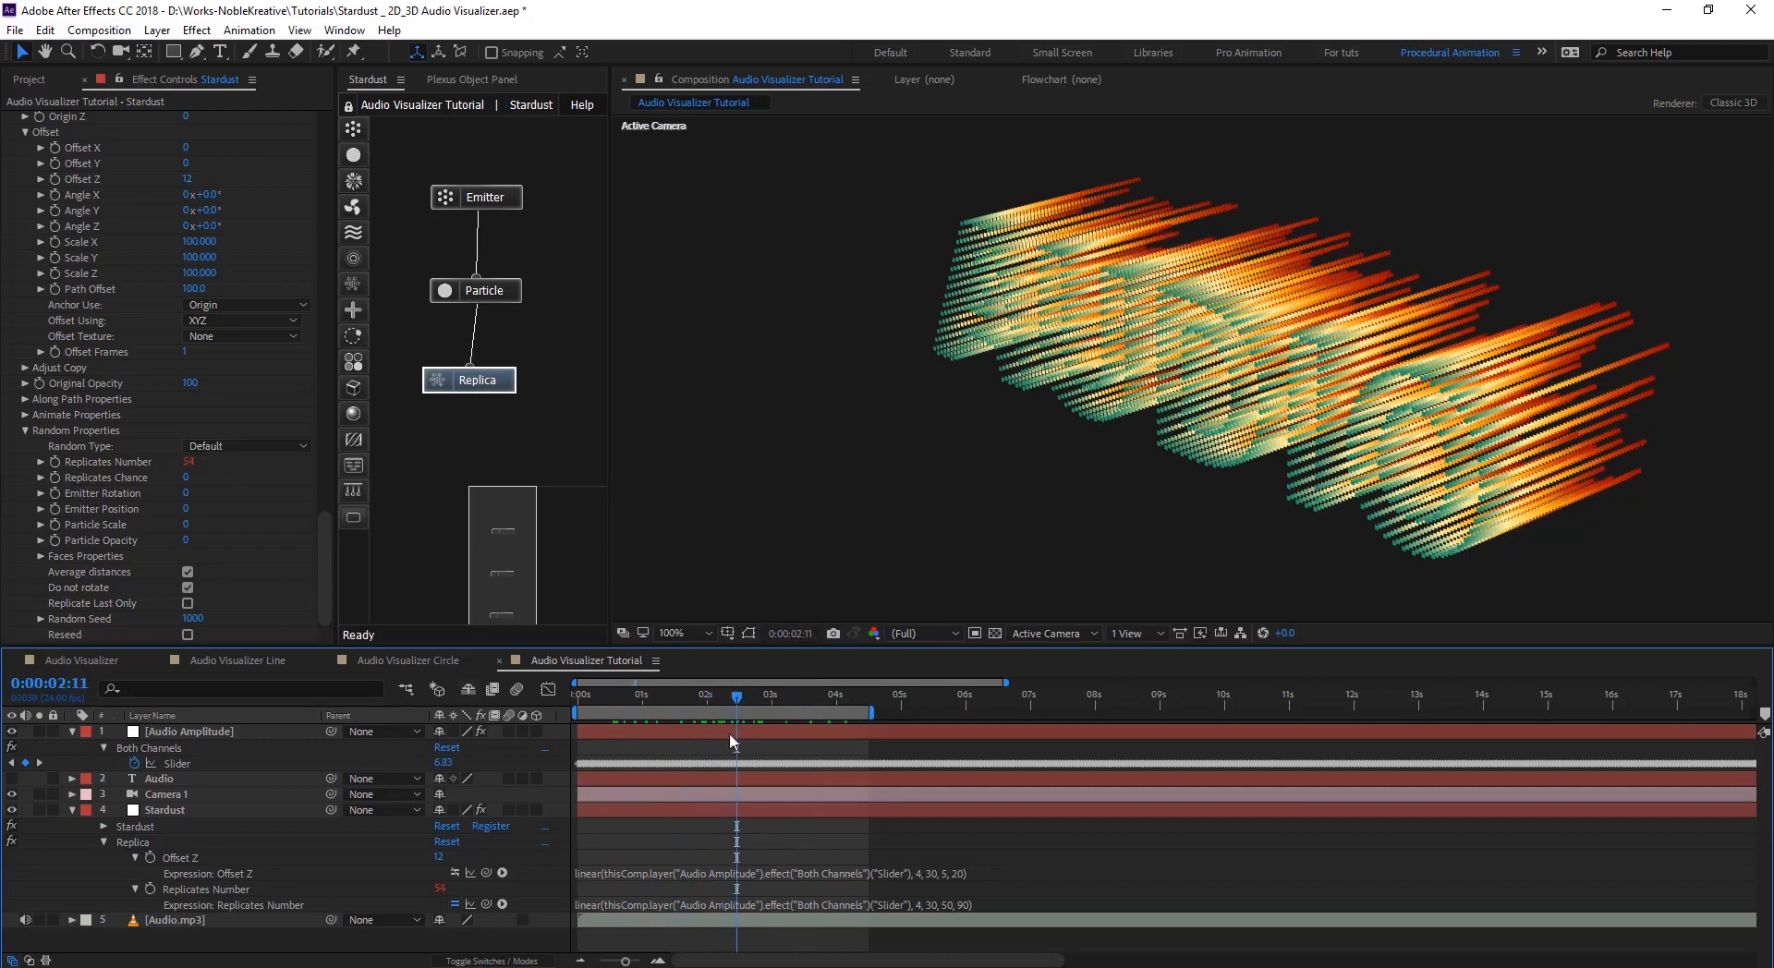
left_click_drag(737, 699, 699, 729)
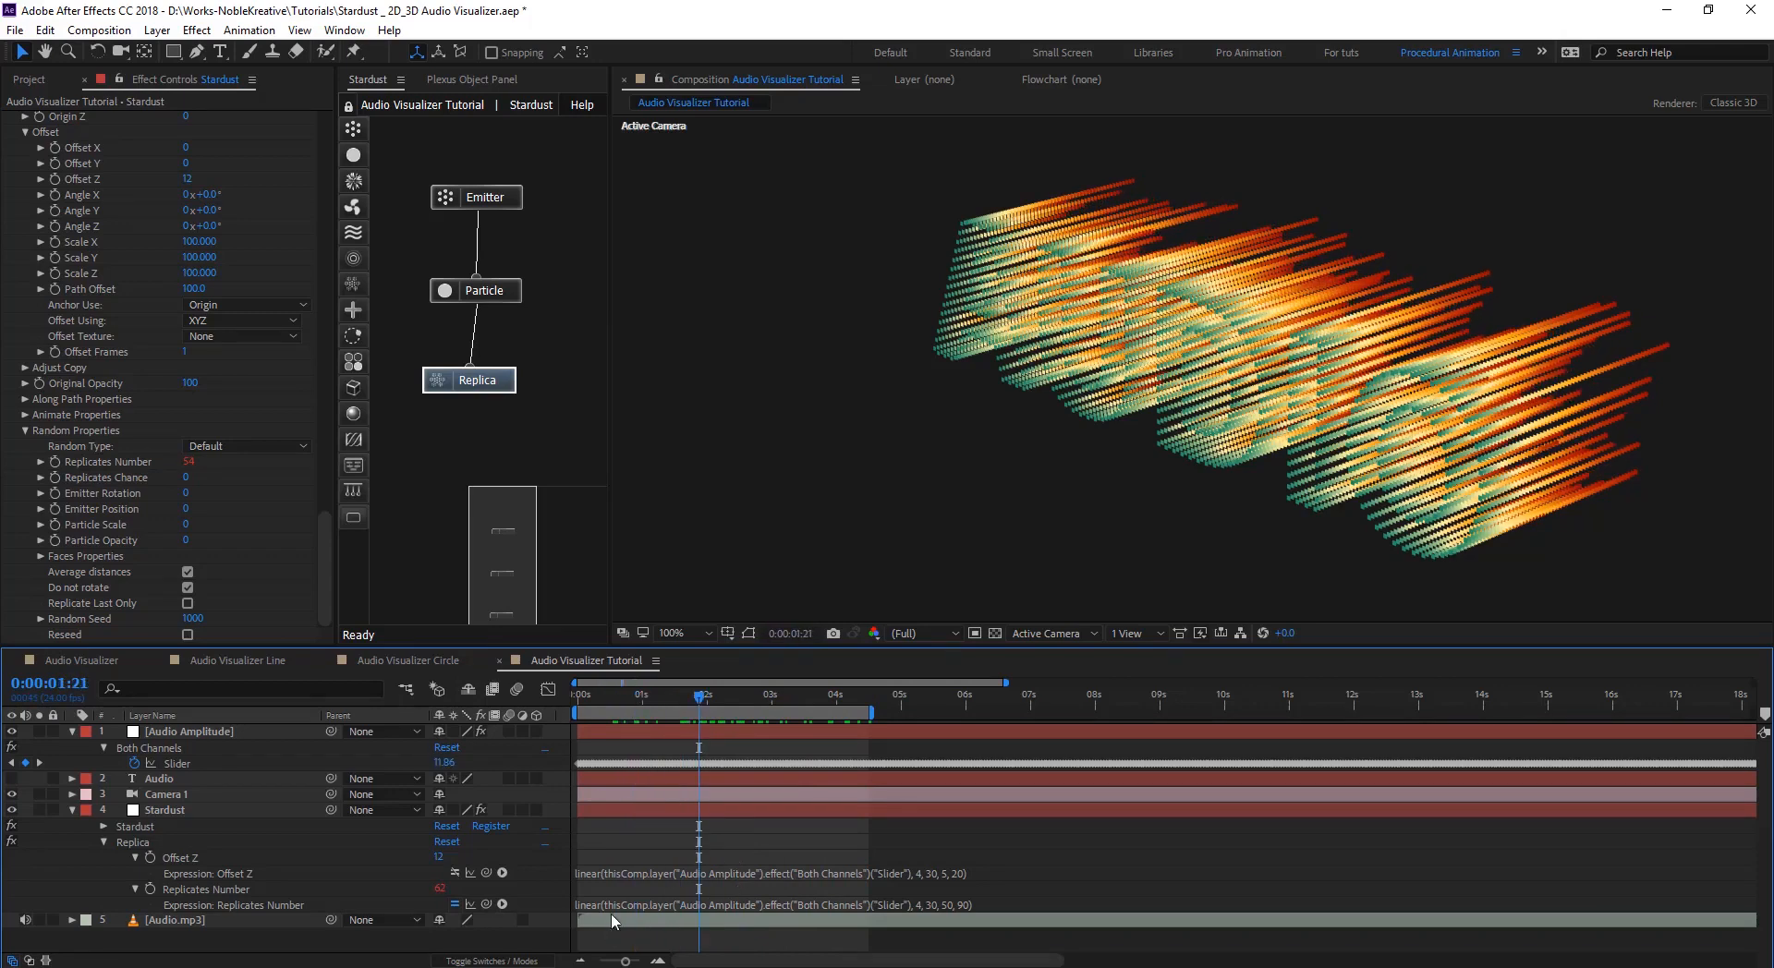
left_click(456, 872)
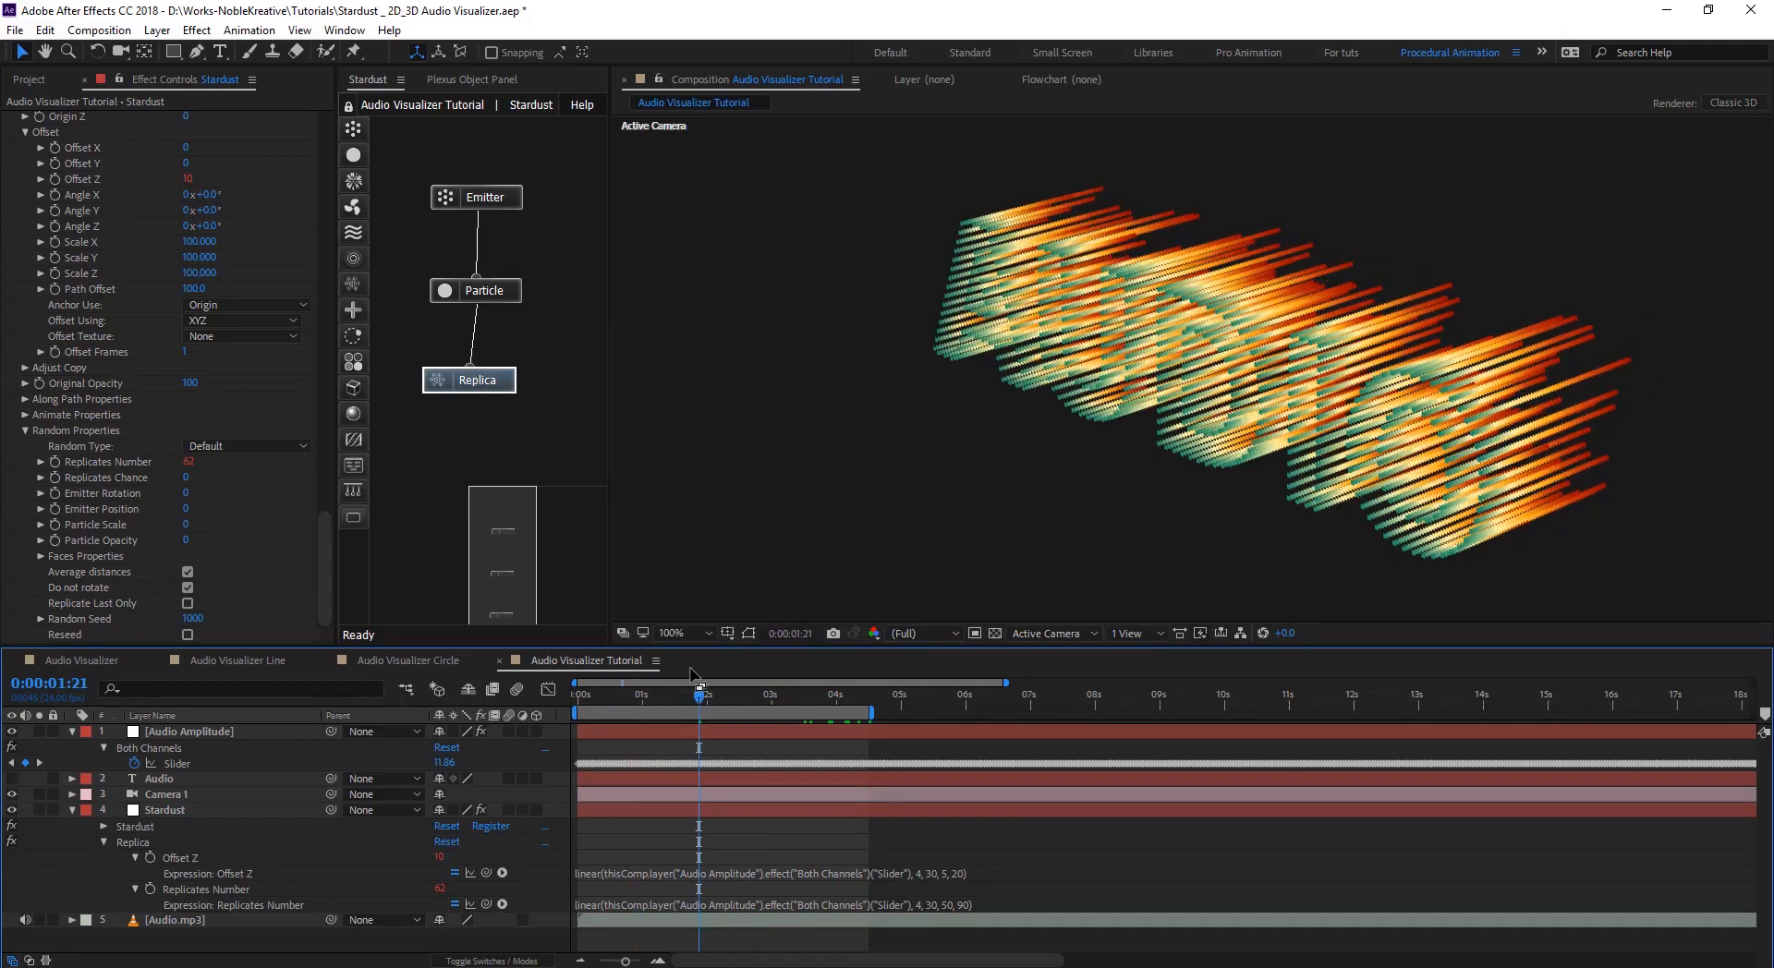
left_click_drag(700, 699, 786, 737)
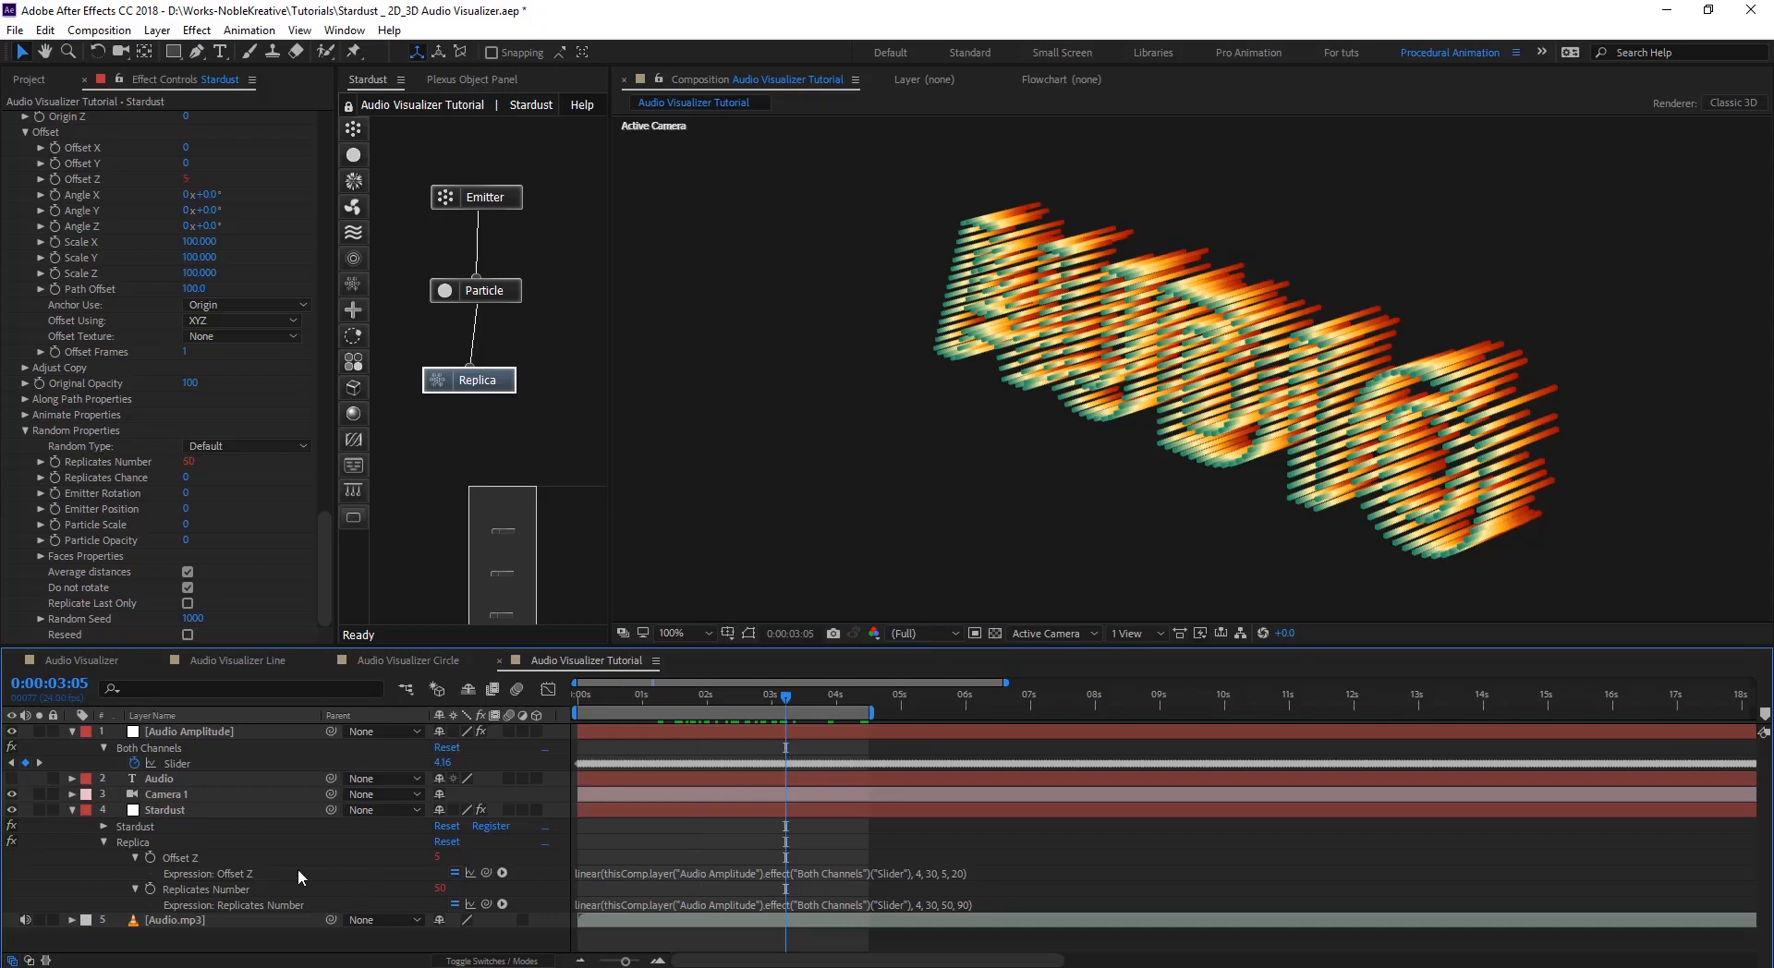
- Copy the Offset Z expression to the Replica's Replicates property and change its output range to 2 and 10
left_click(735, 872)
key("ctrl+c")
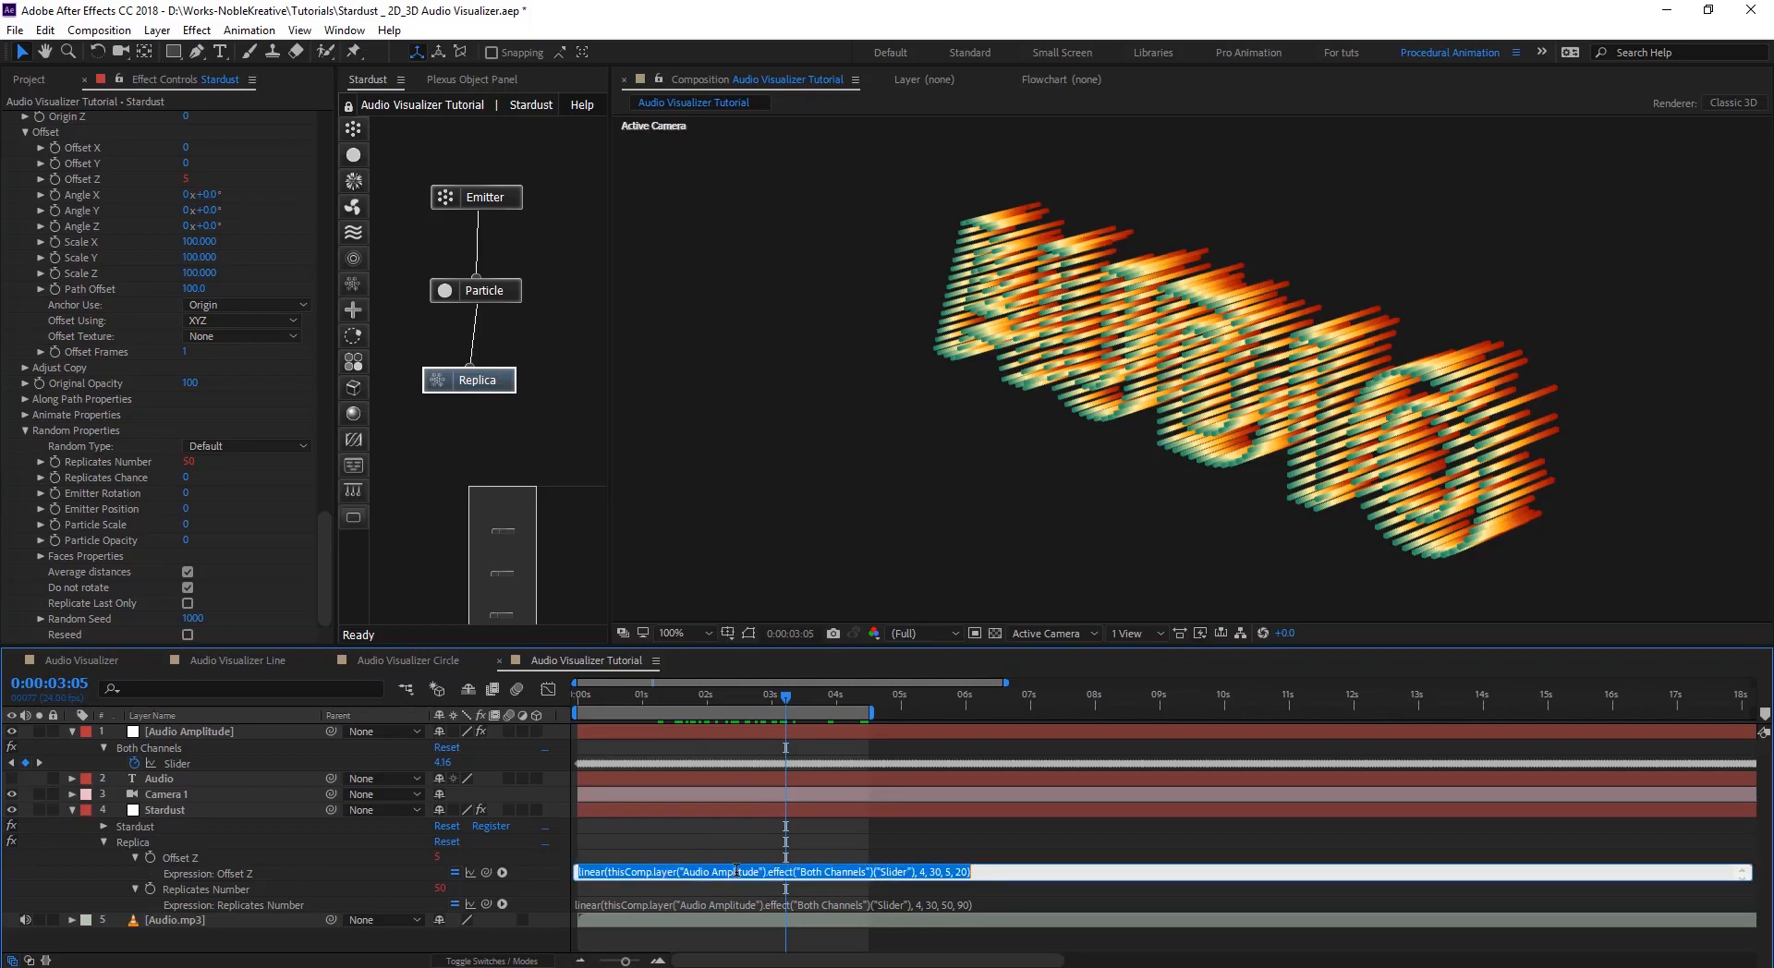
scroll(129, 336, "up", 7)
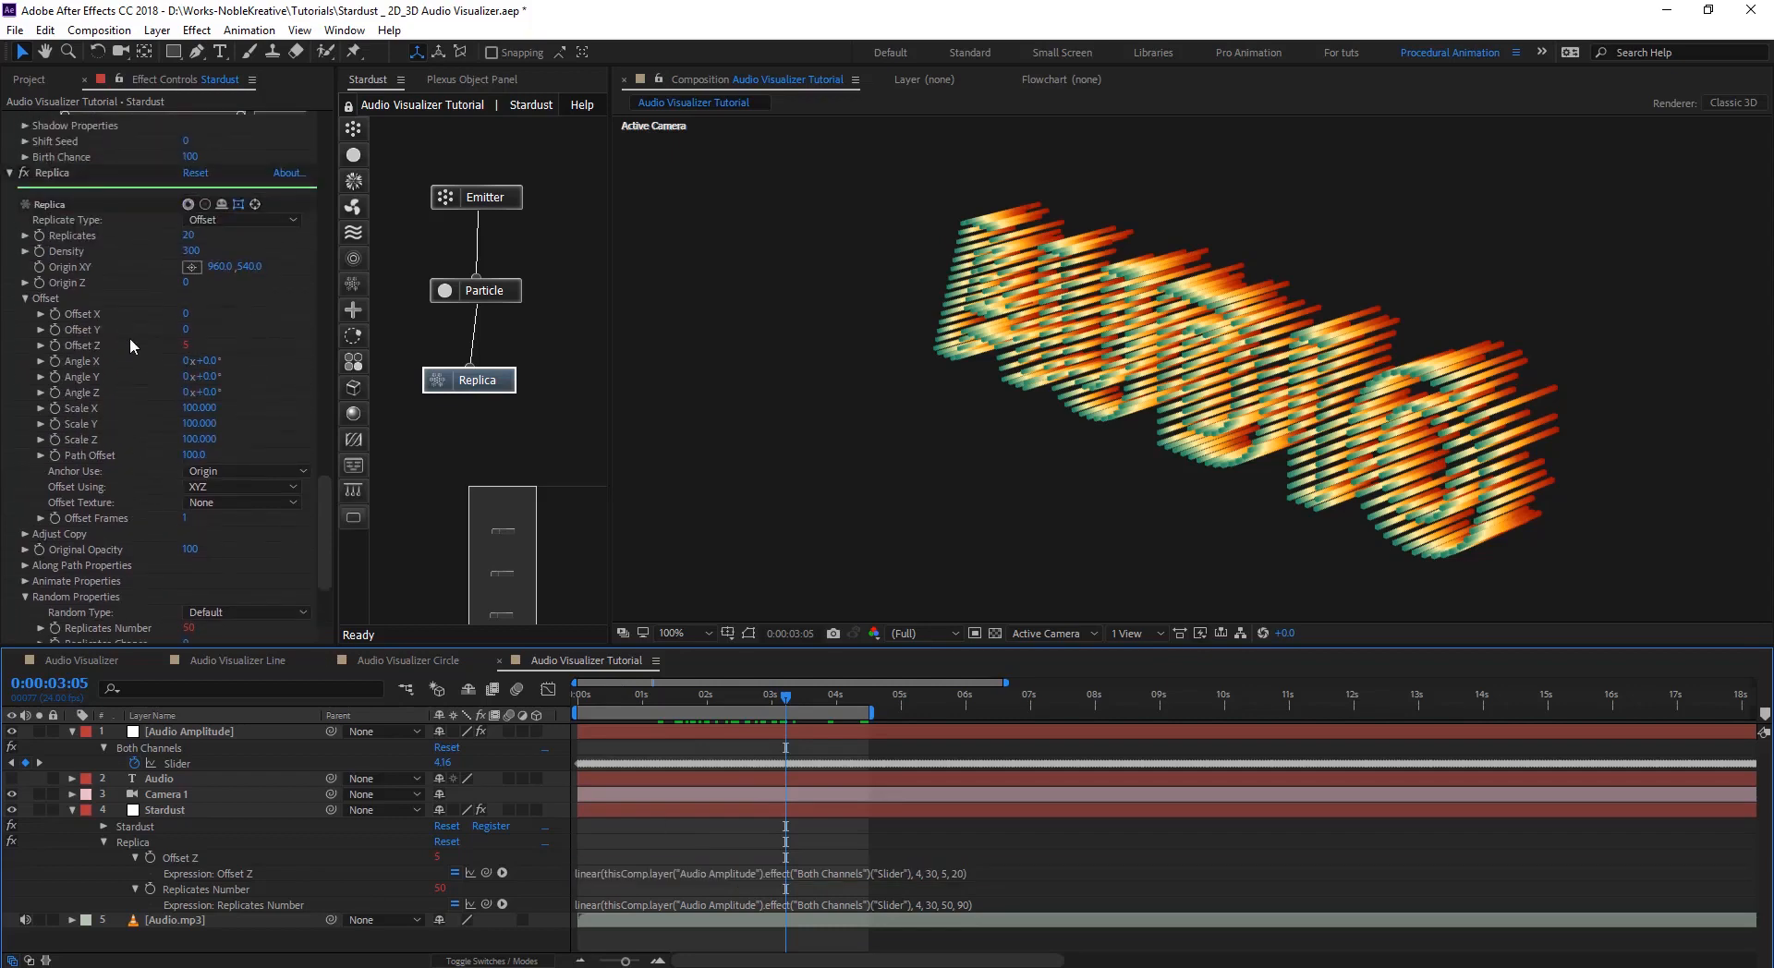
left_click(41, 360, "alt")
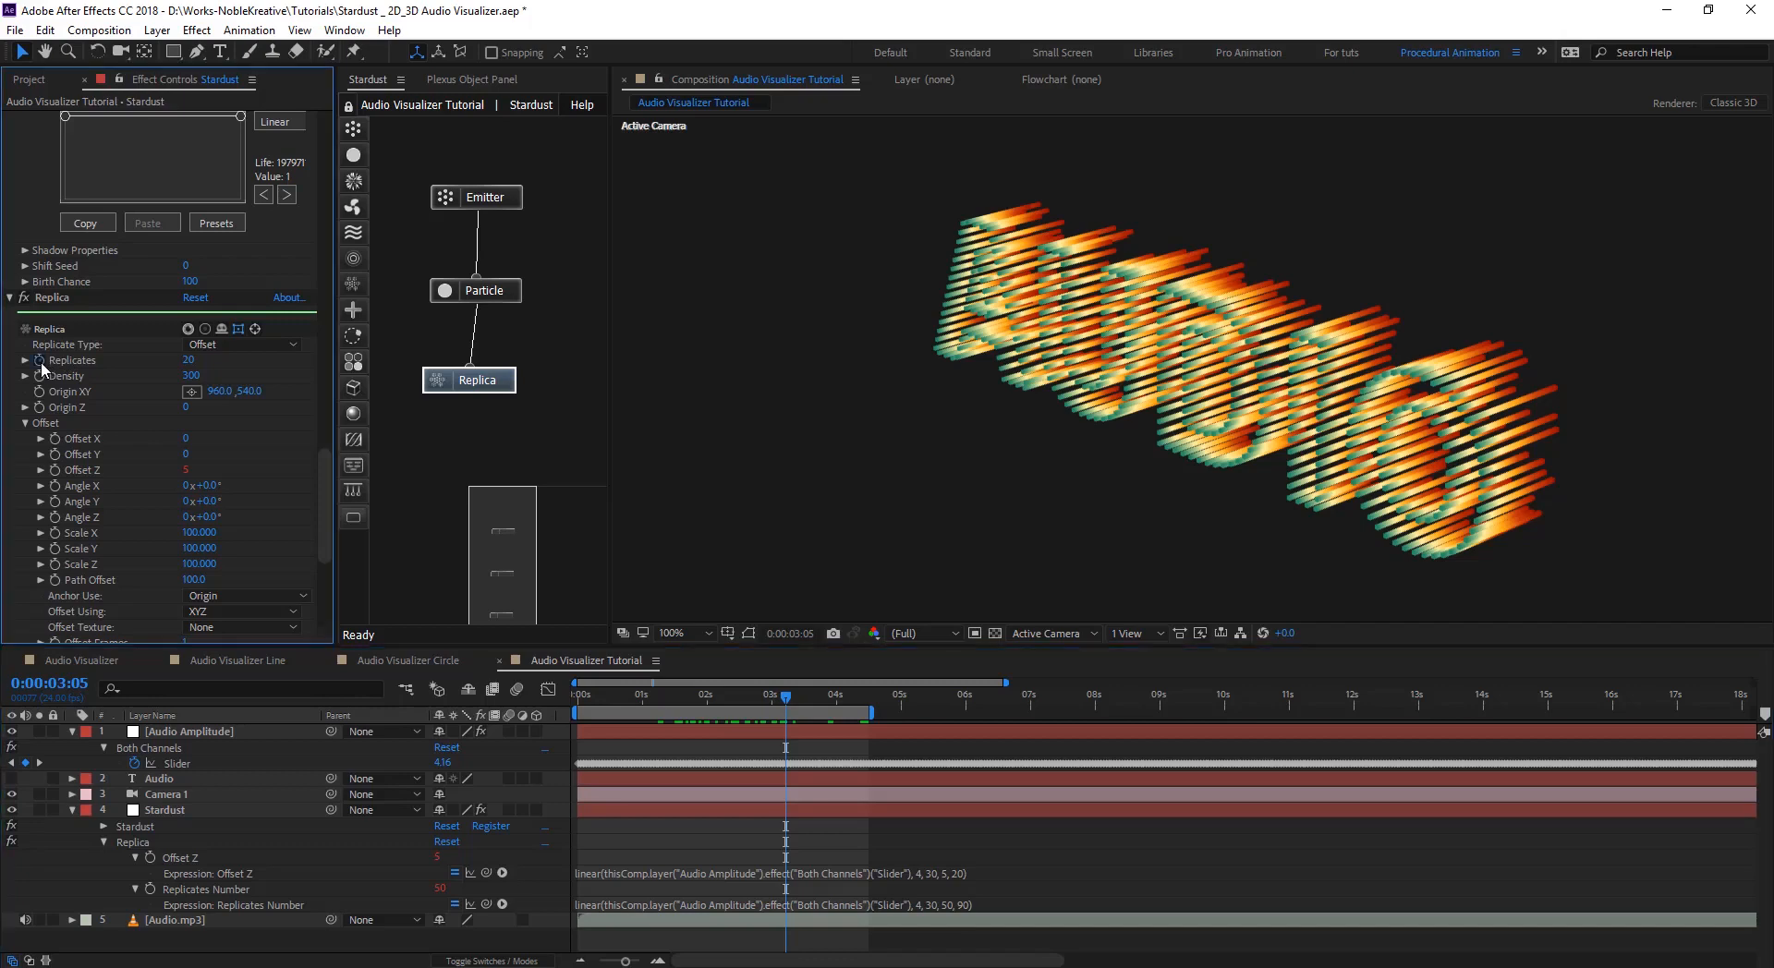
key("ctrl+v")
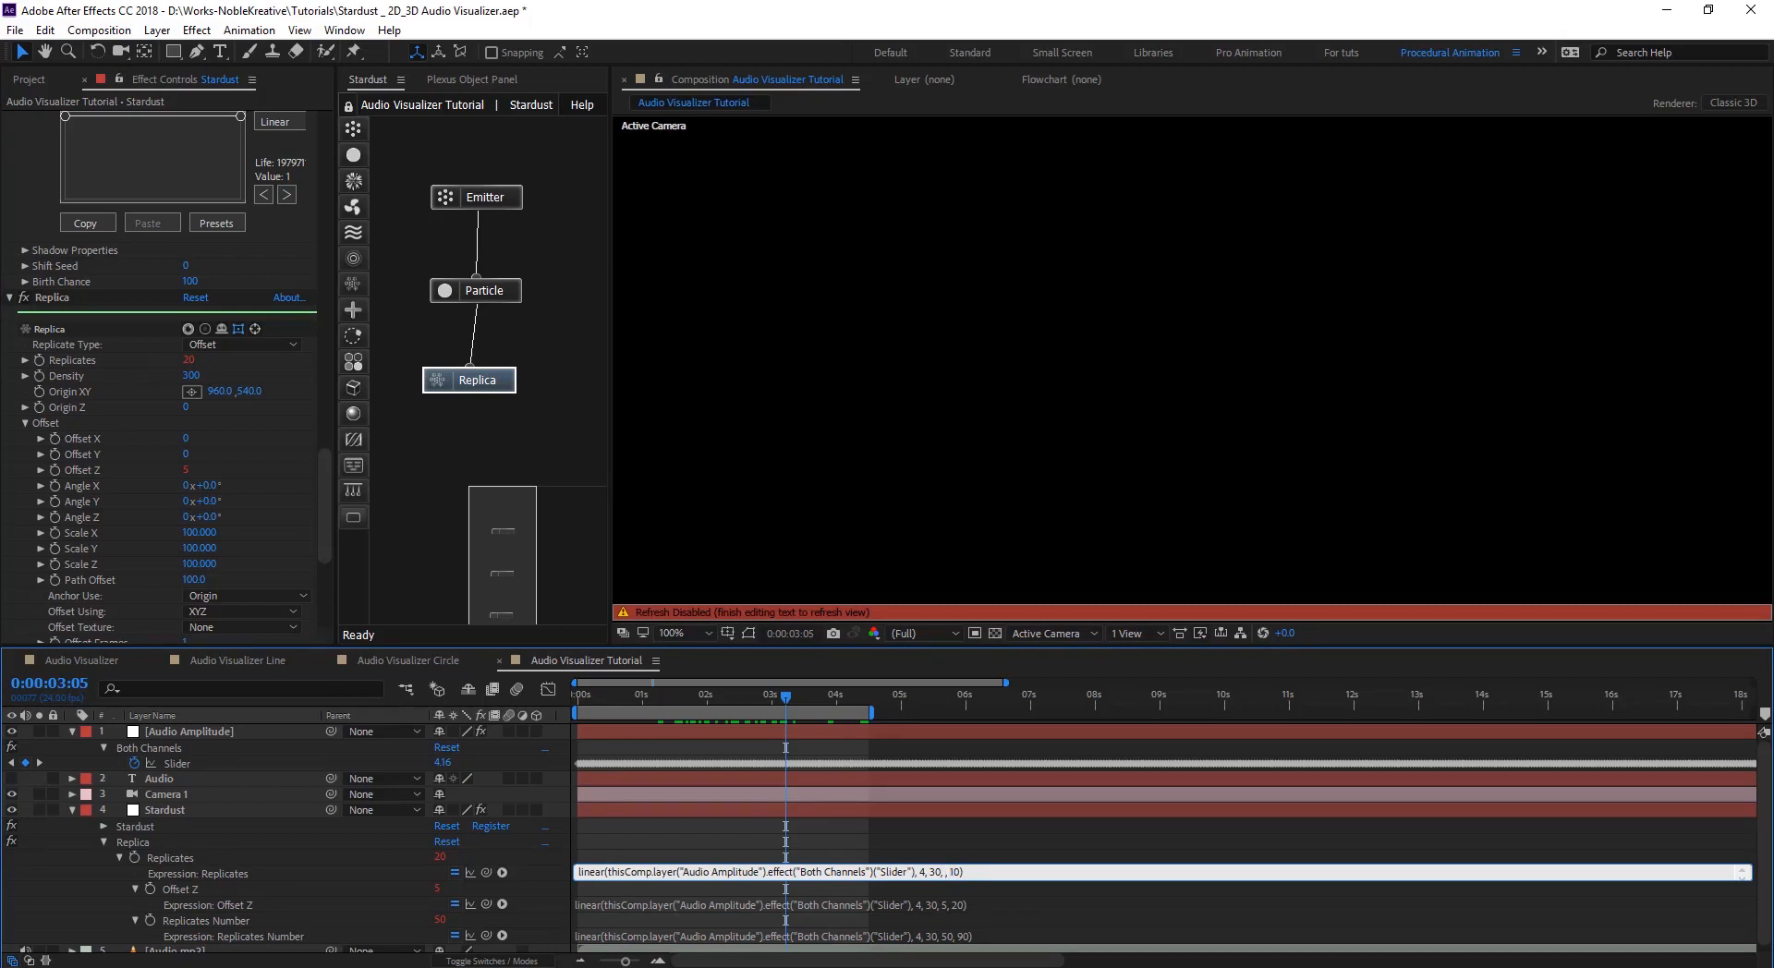
left_click(863, 841)
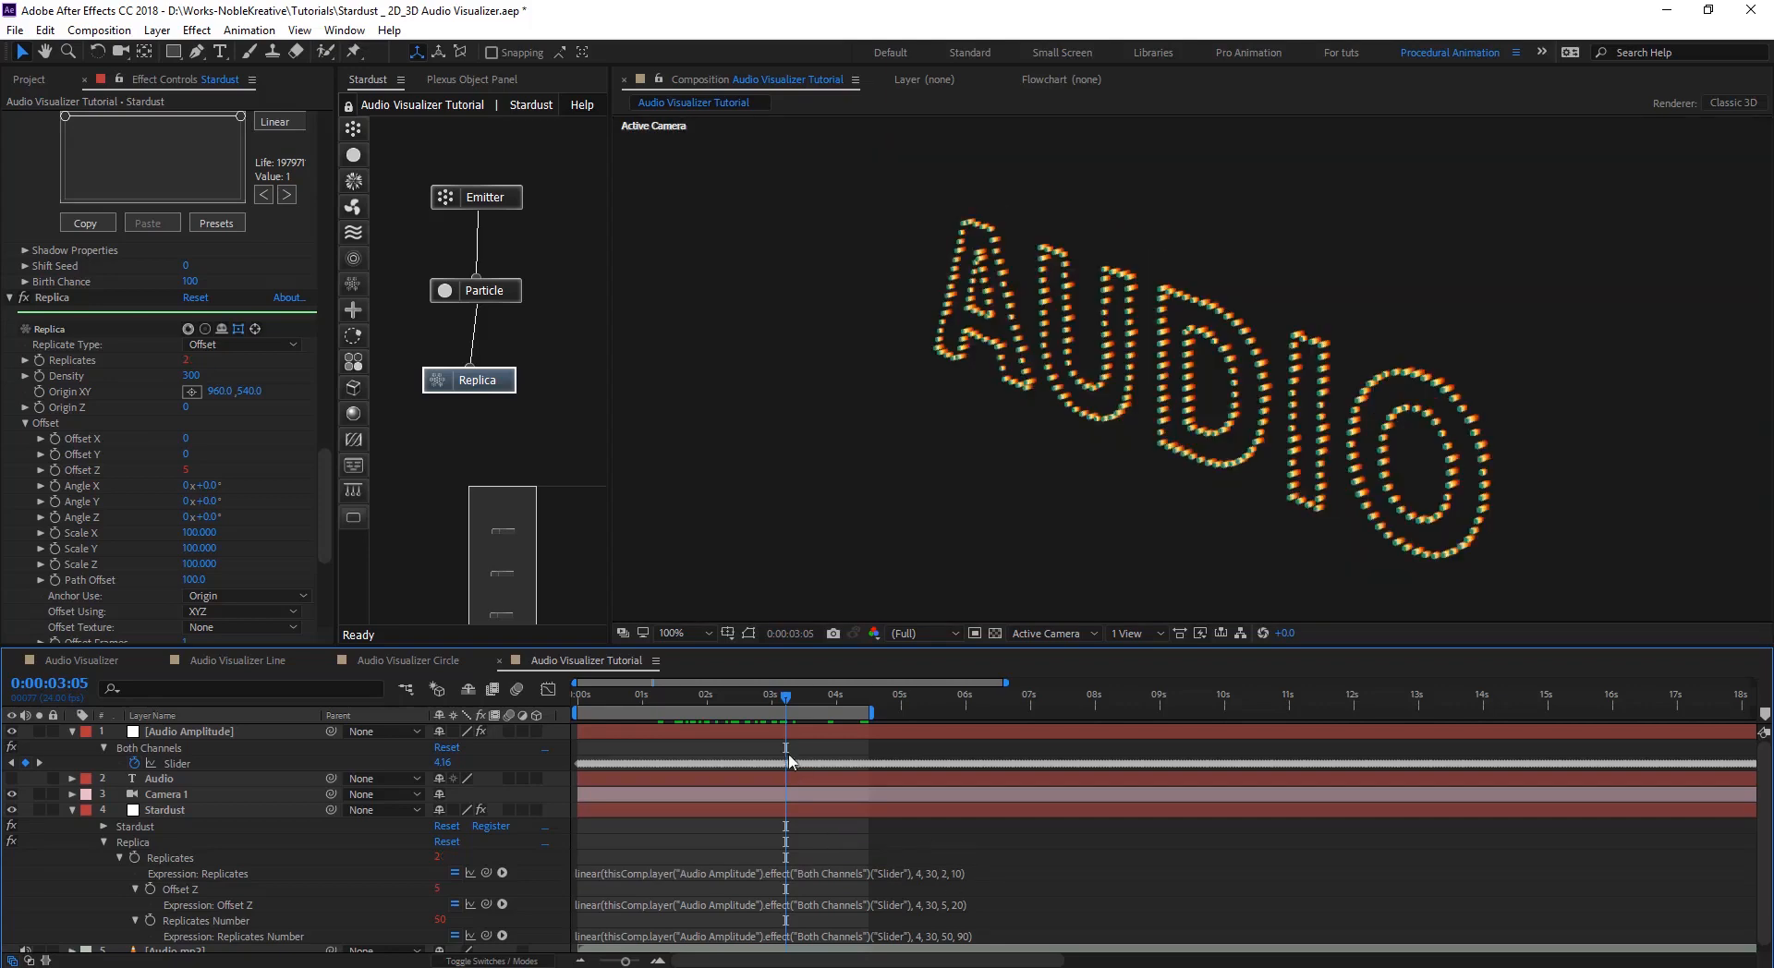
- Scrub to 0:00:00:22 and on to 0:00:09:13, and inspect the replicated text up close with the camera
left_click_drag(774, 724, 640, 706)
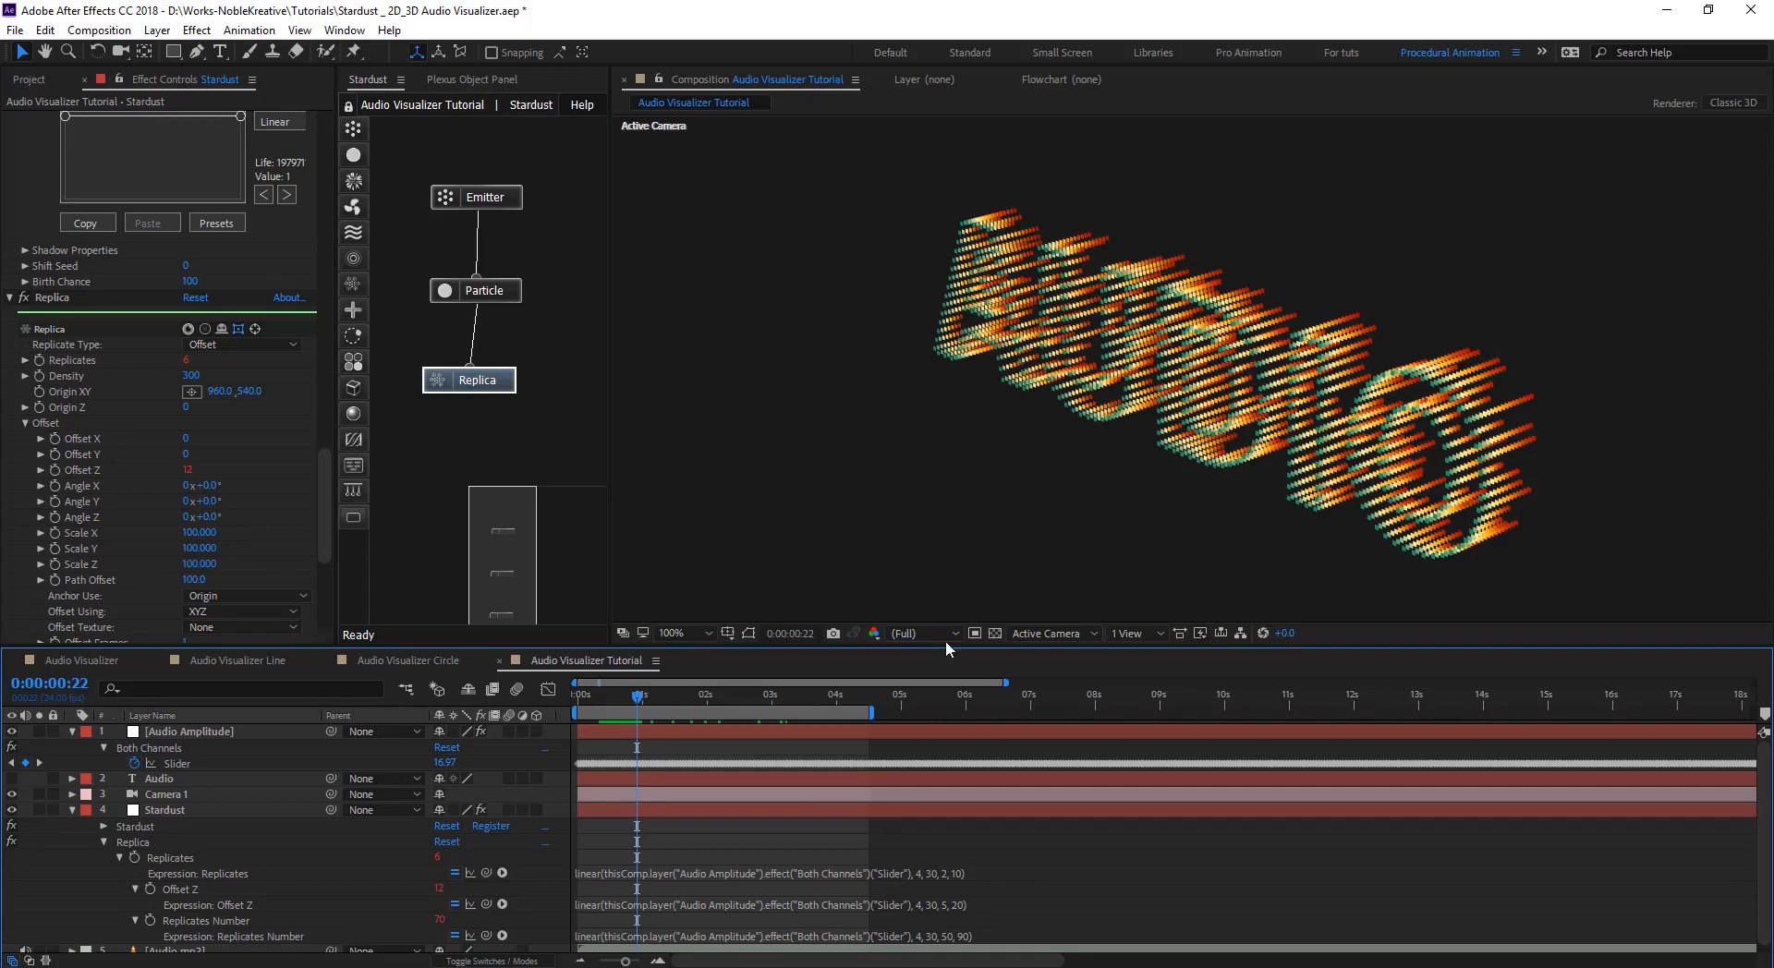
left_click_drag(637, 699, 1194, 698)
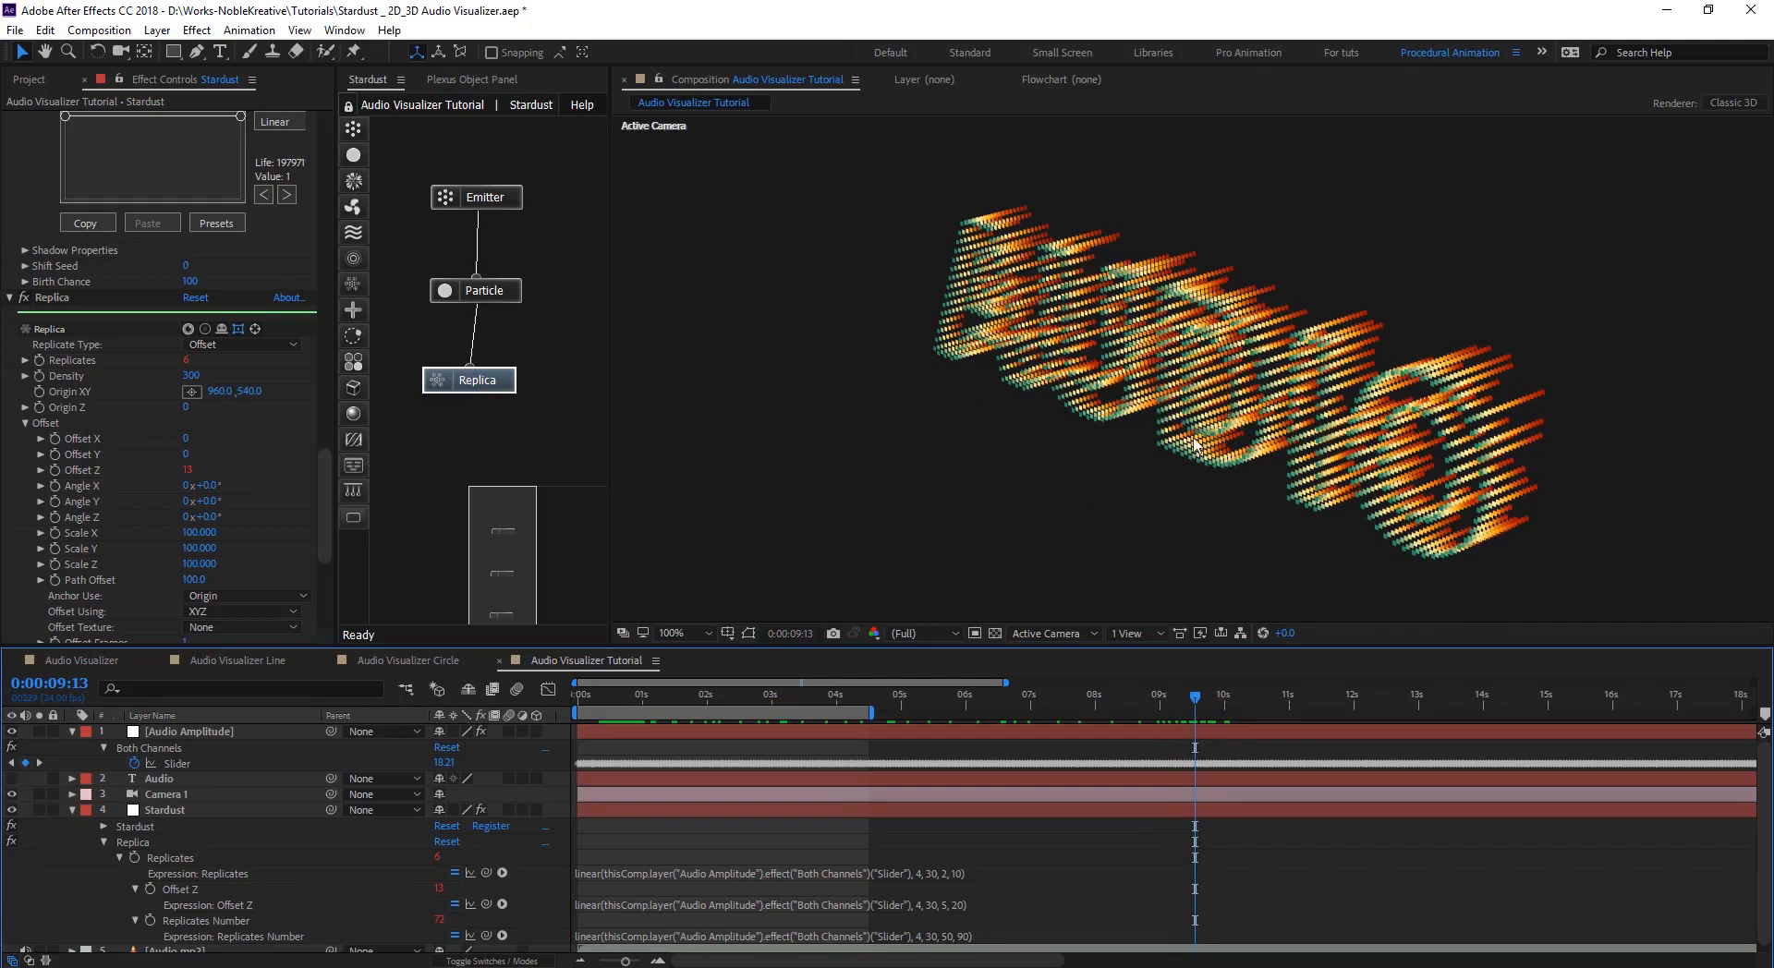
key("c")
scroll(1240, 368, "up", 5)
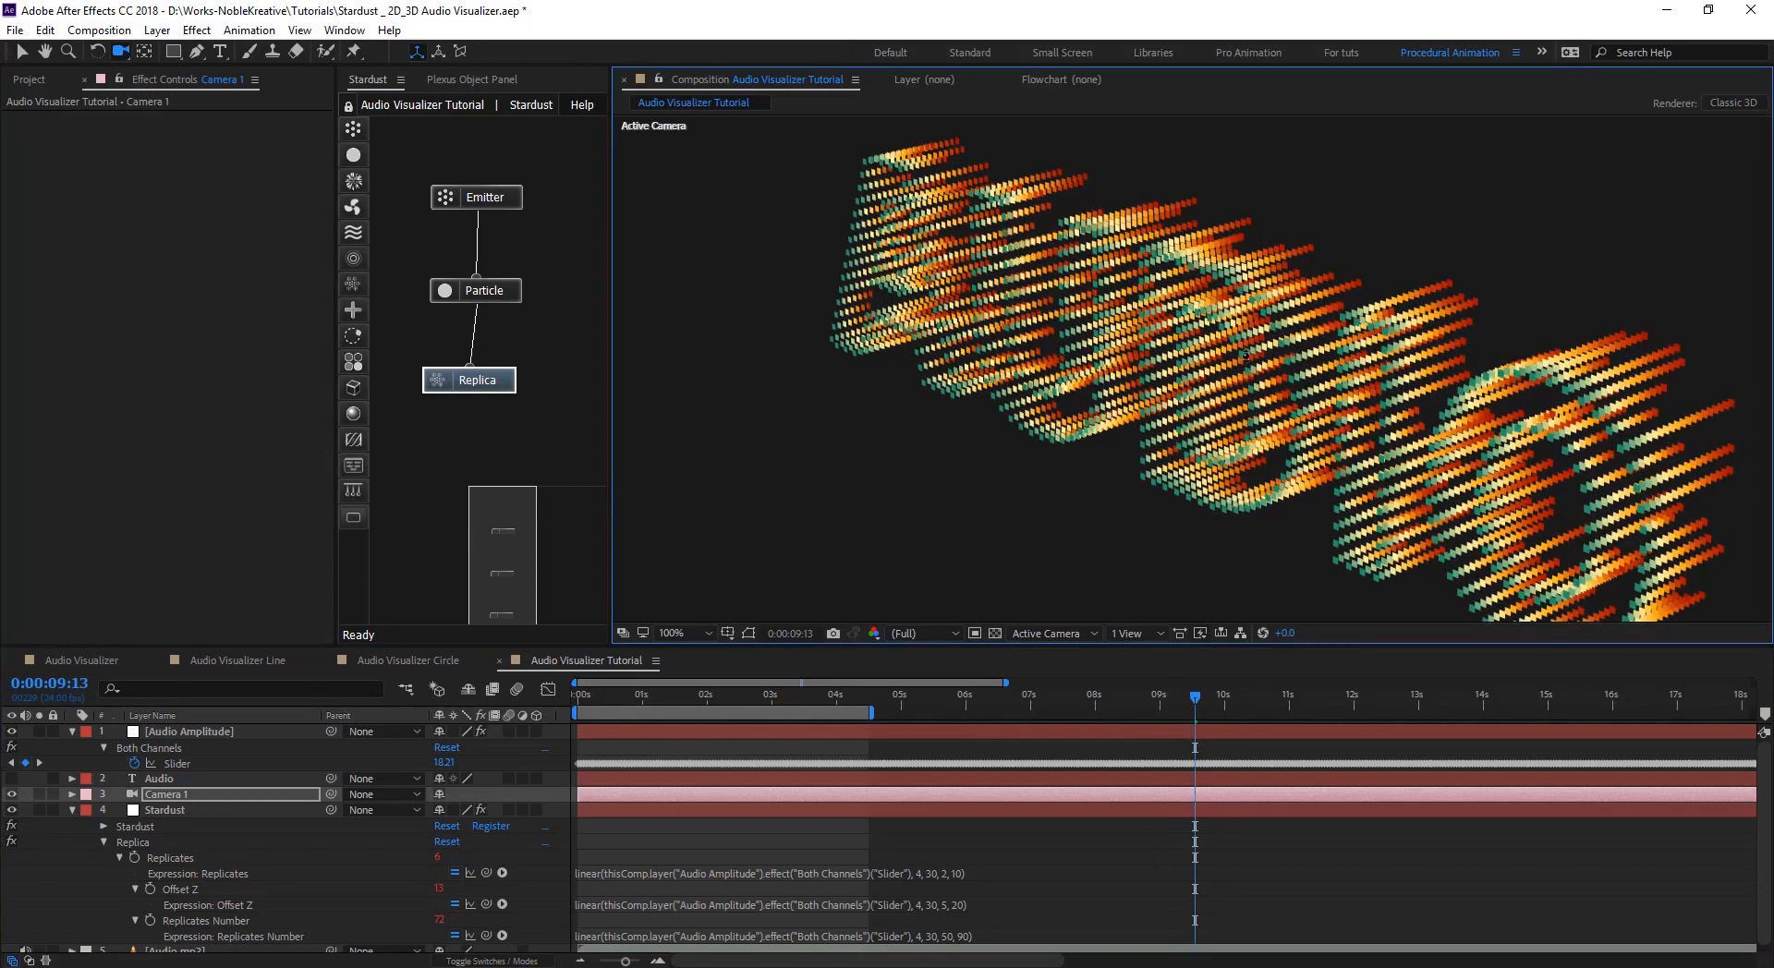
left_click_drag(1241, 373, 1238, 390)
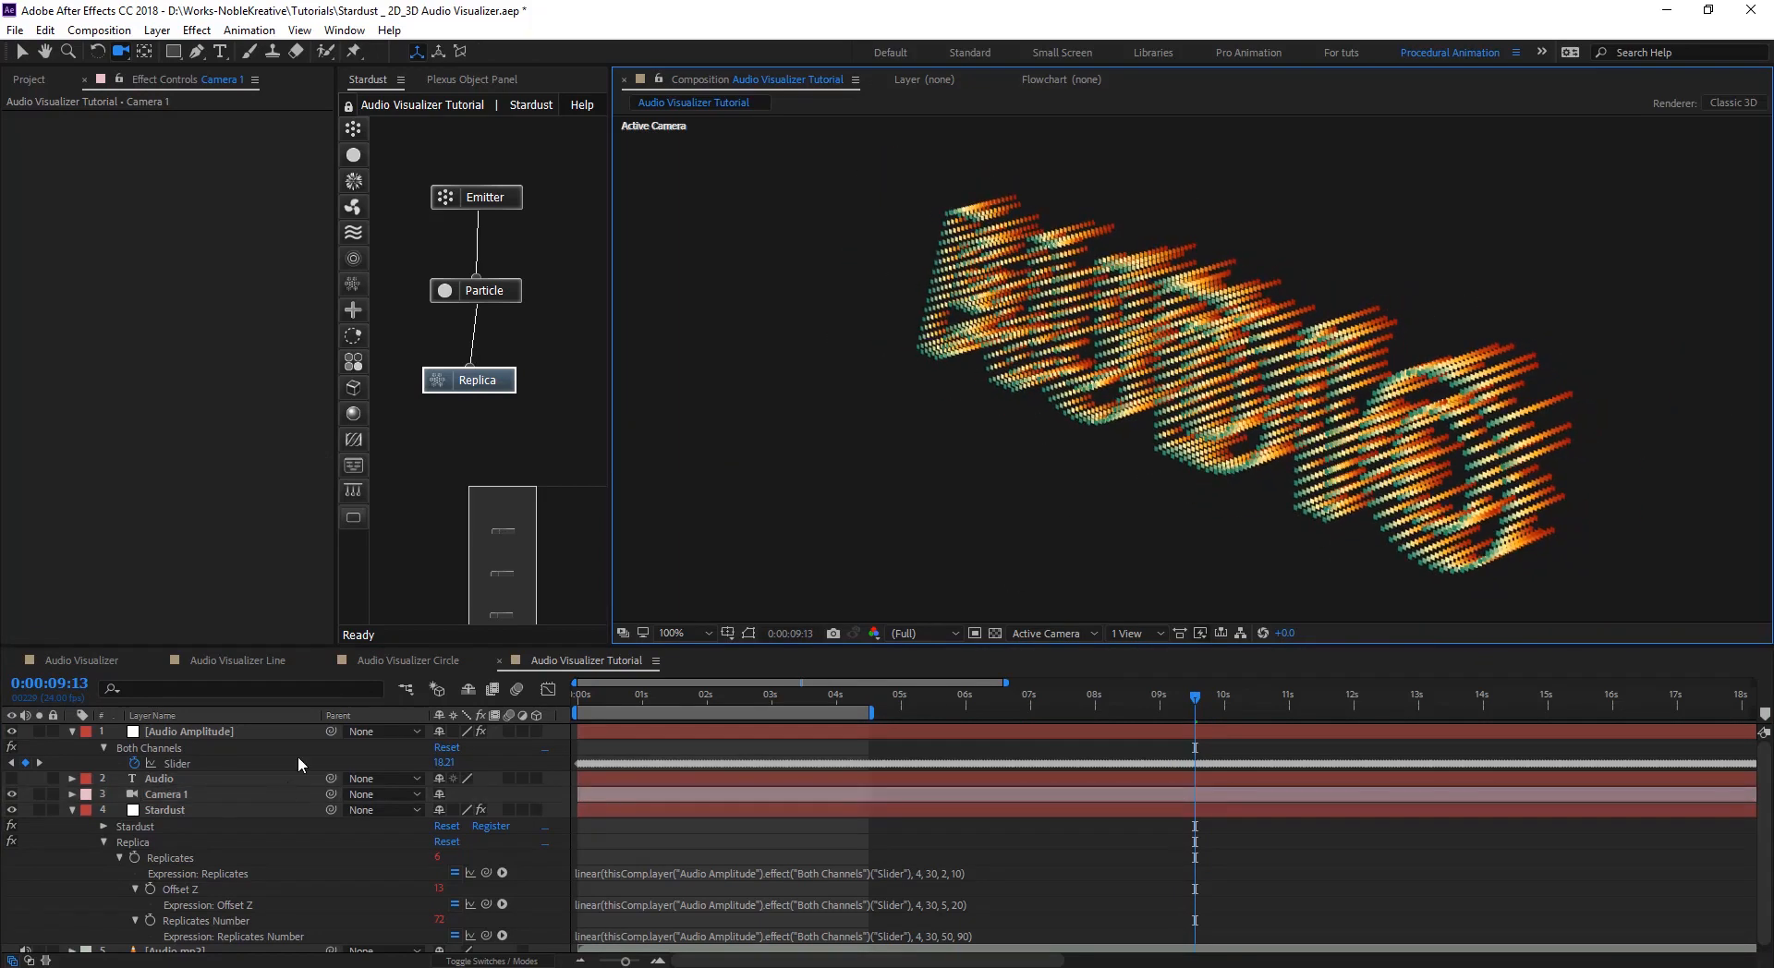
- Raise the Replica's Density on the Stardust layer to 500
left_click(176, 810)
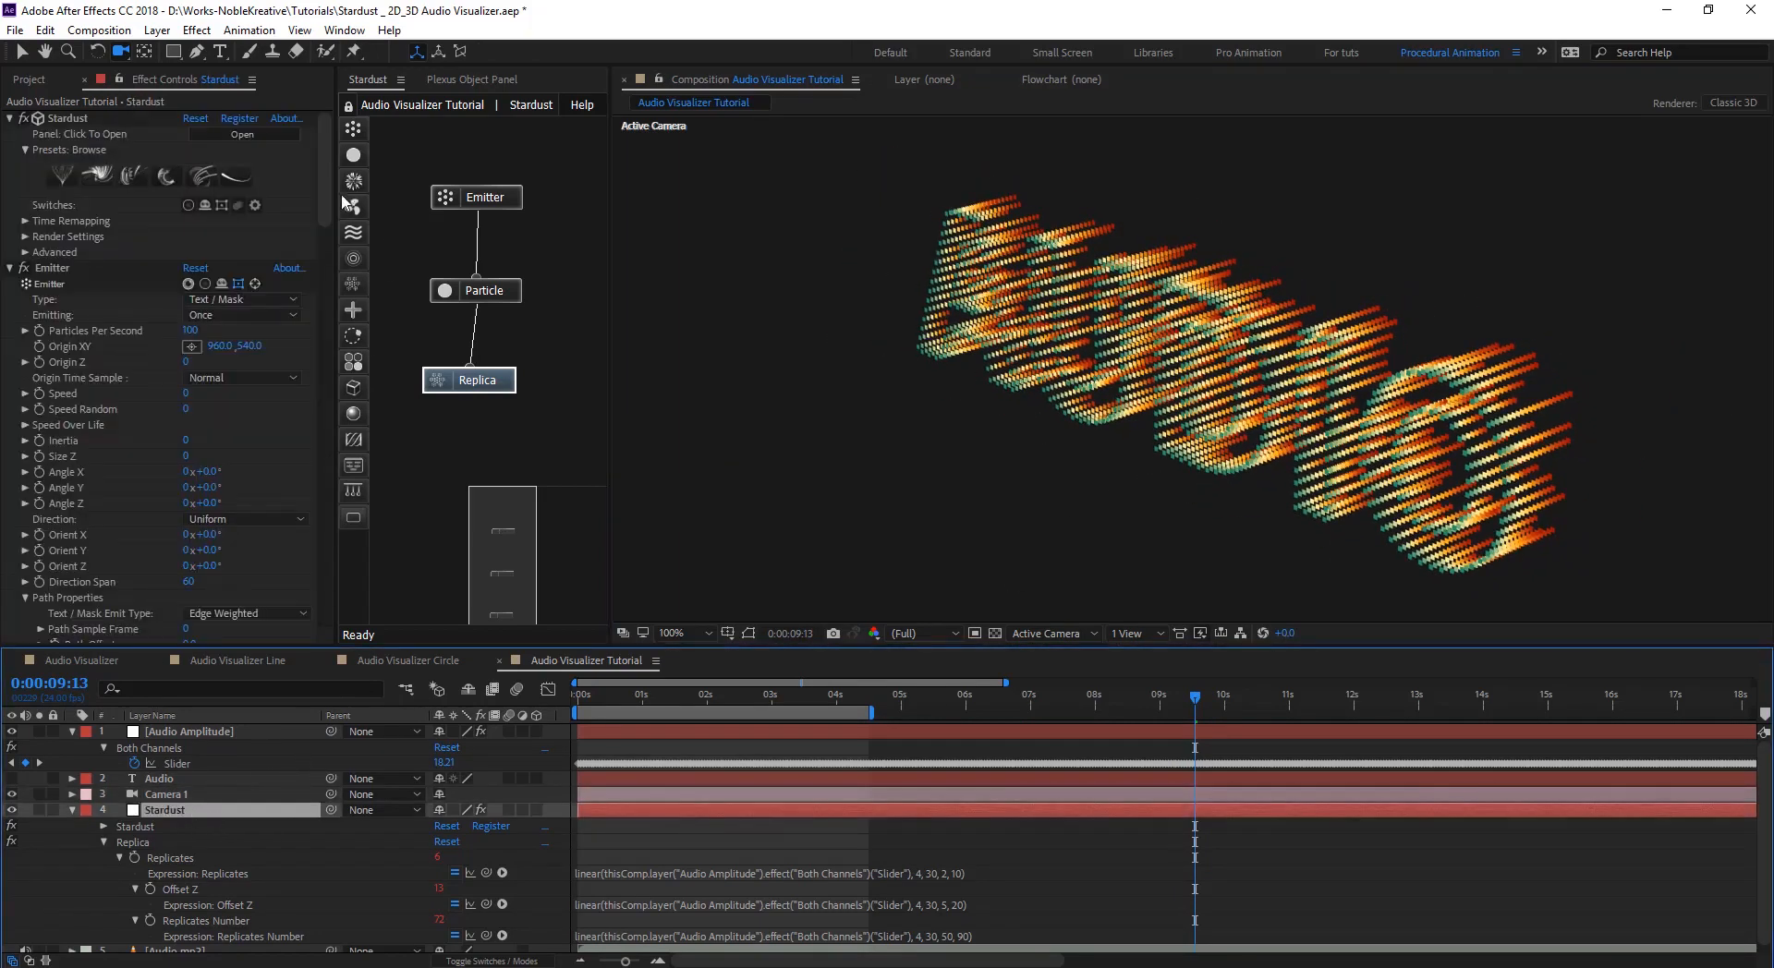
left_click_drag(326, 191, 334, 529)
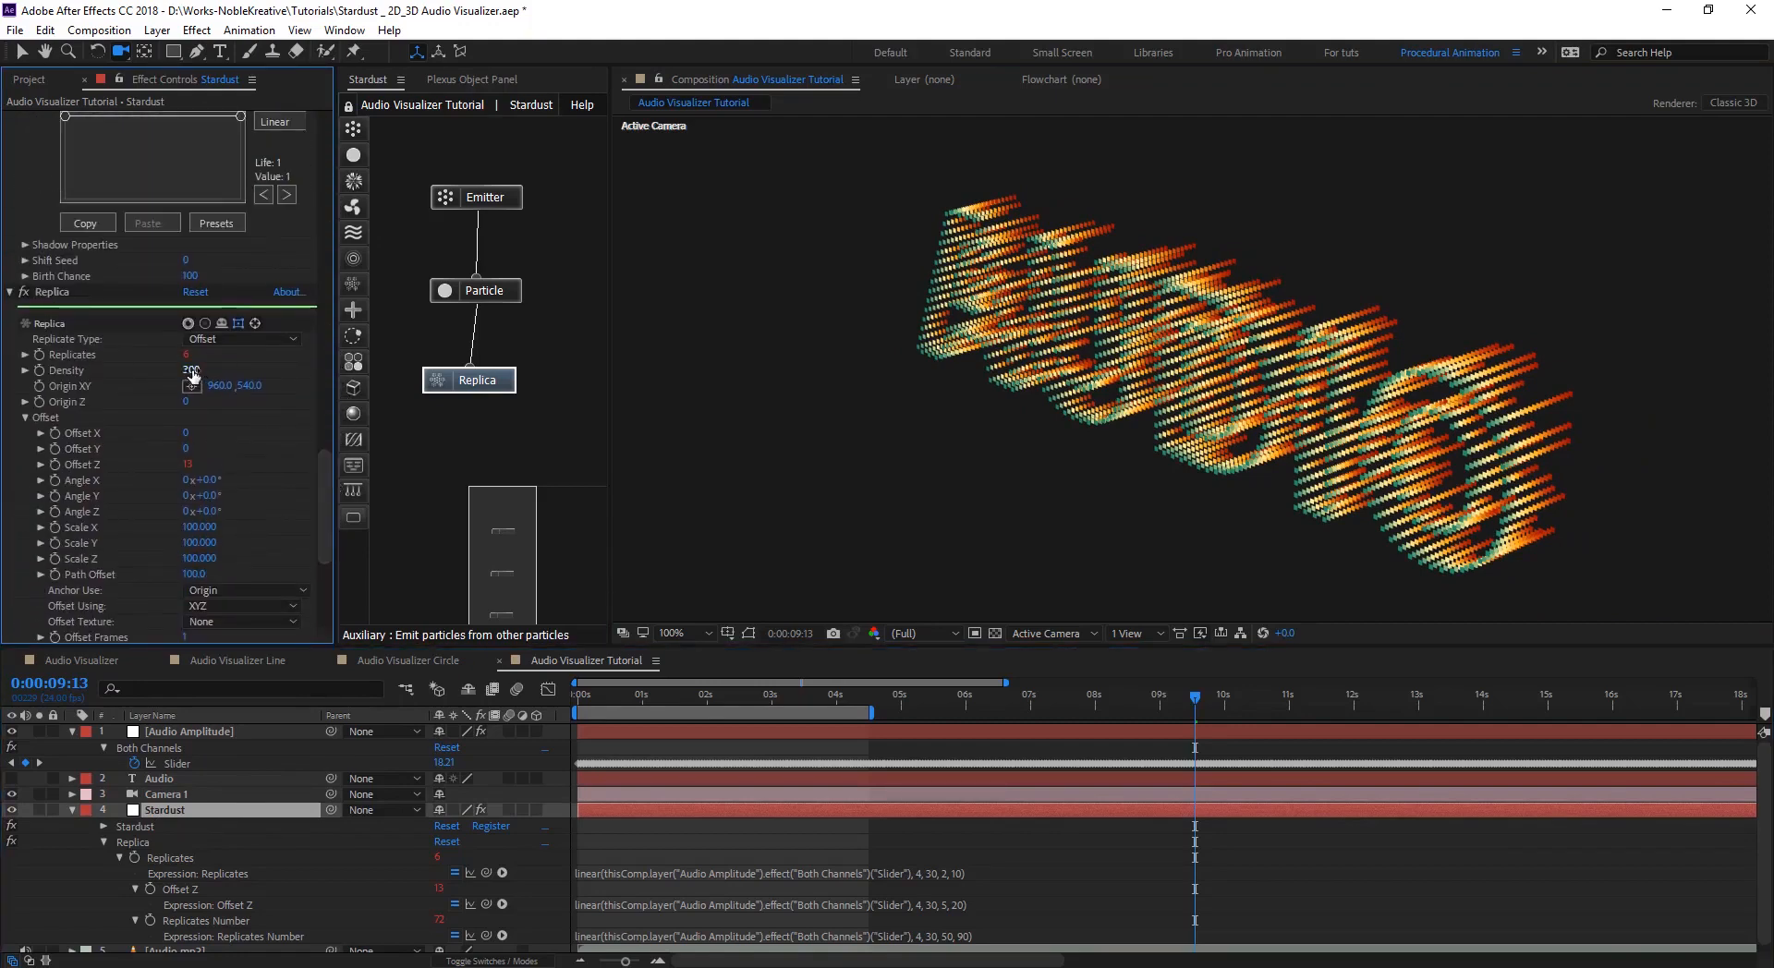
left_click_drag(192, 371, 196, 367)
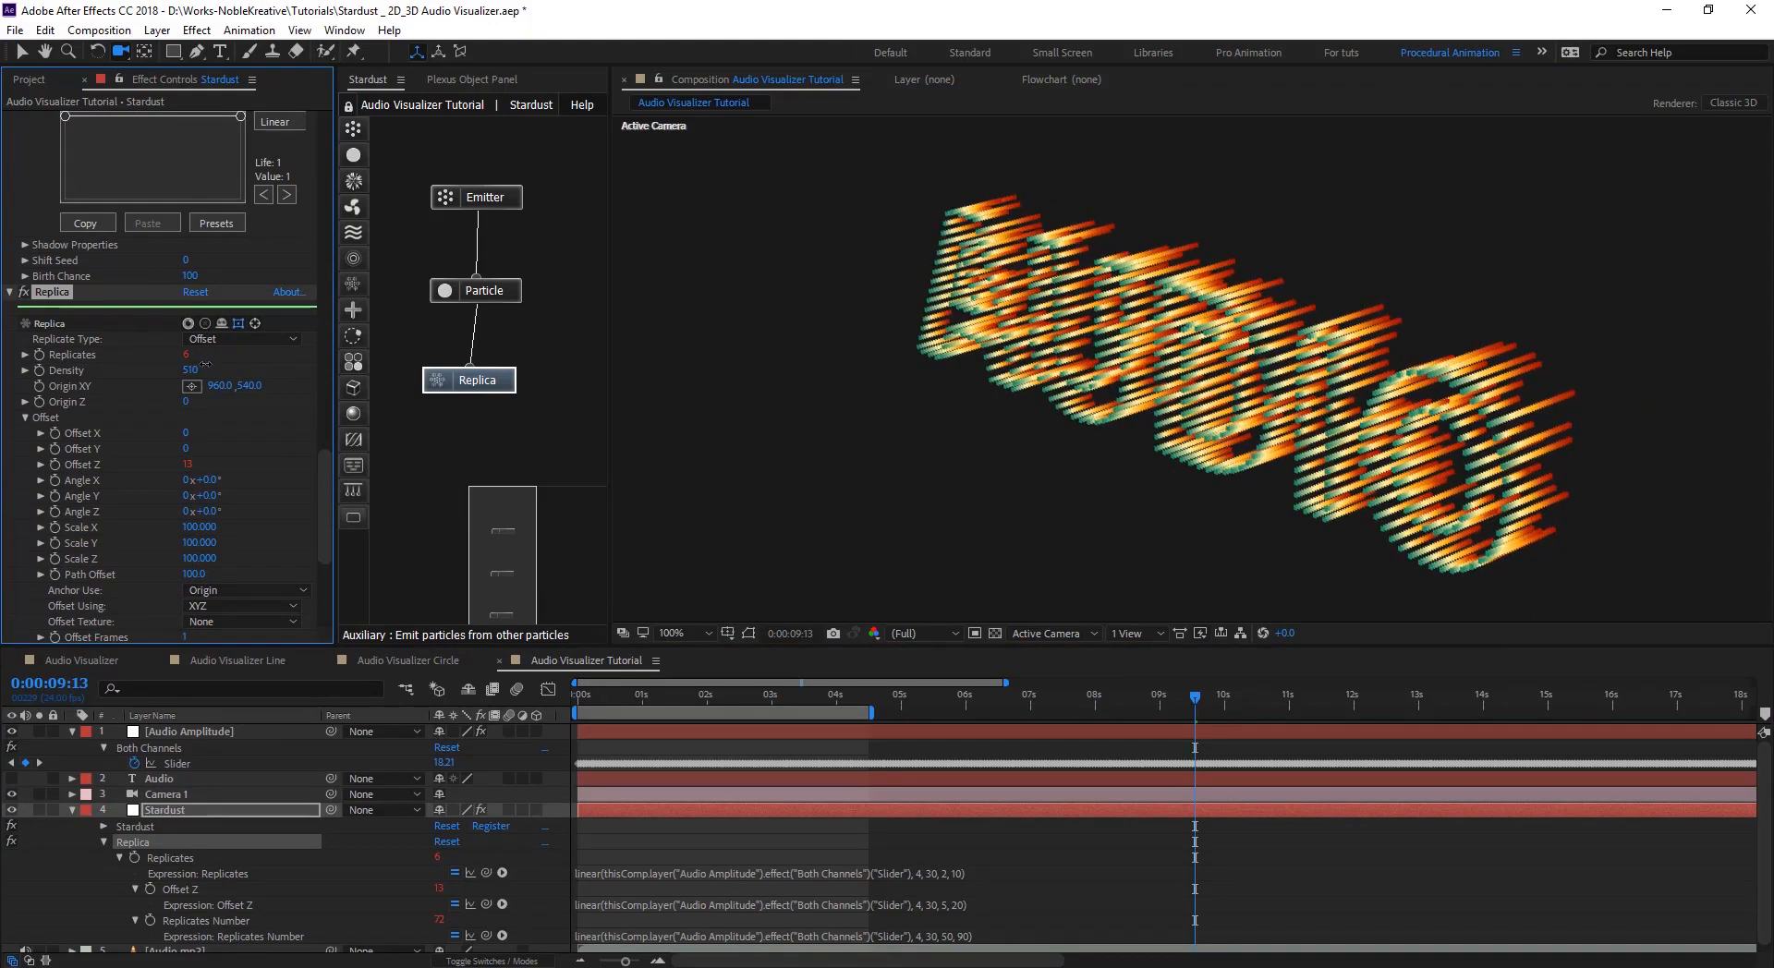
- Set the Emitter's Path Subdivide to 4 pixels
left_click(486, 196)
left_click_drag(324, 233, 327, 260)
left_click_drag(184, 433, 183, 431)
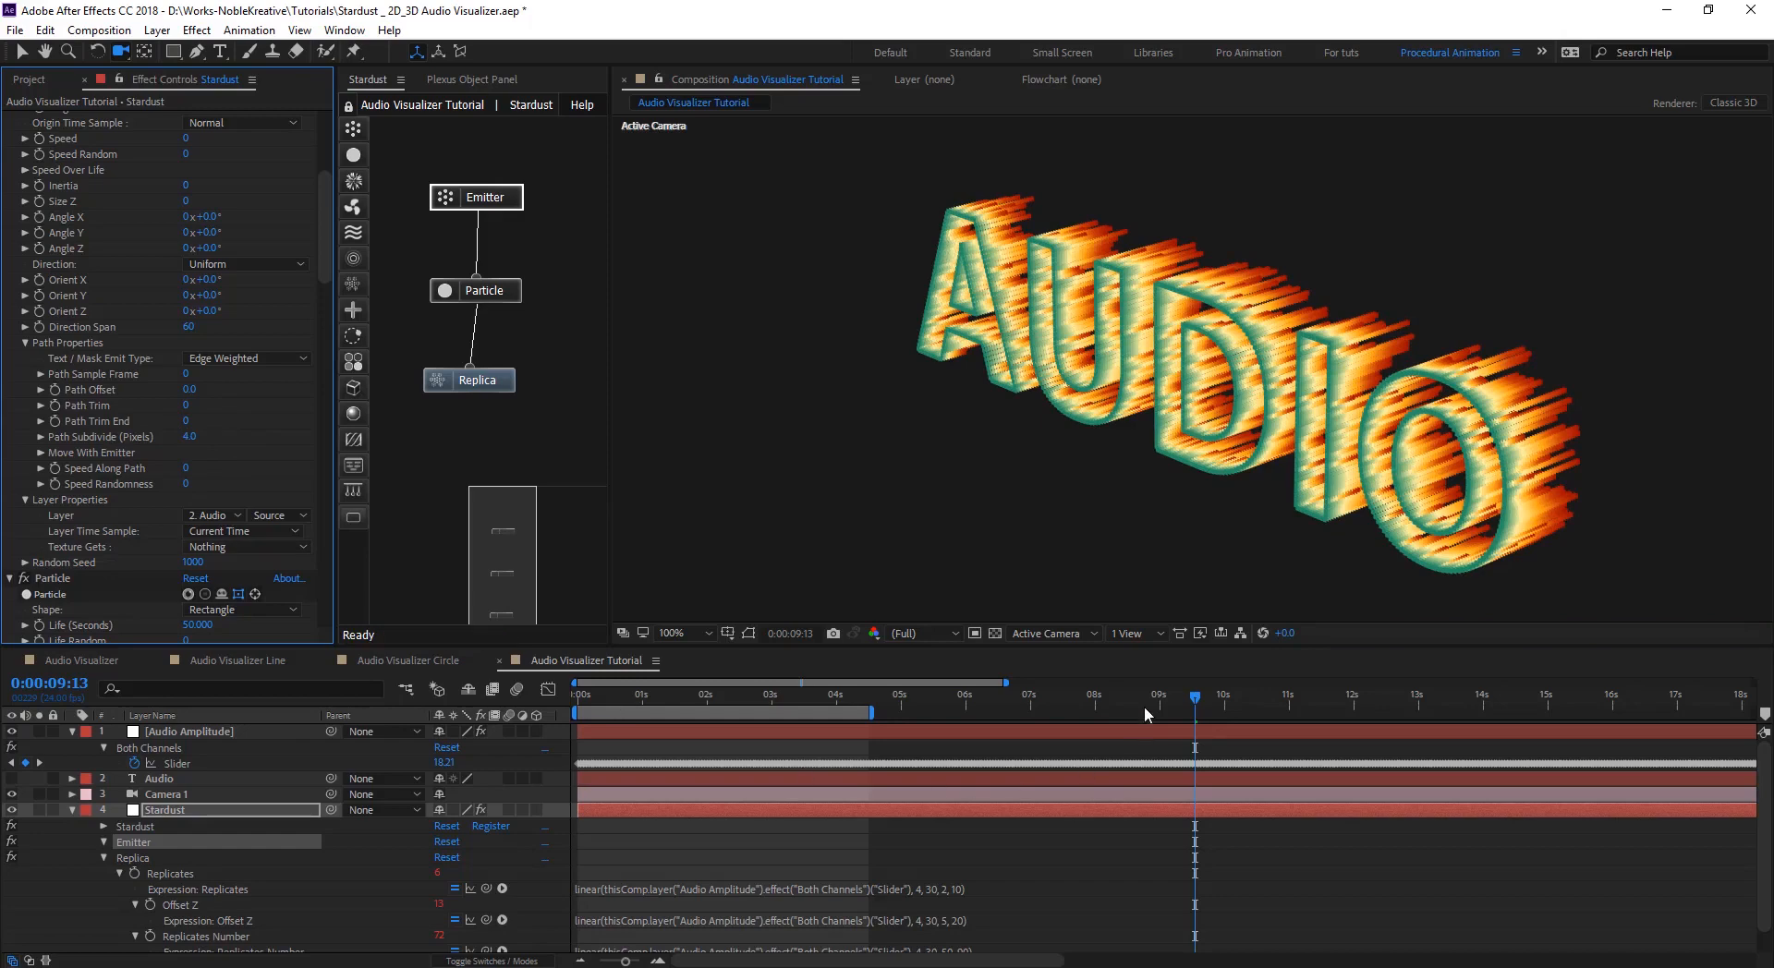
- Scrub through the audio response up to 0:00:11:17 and set the Emitter's Path Subdivide to 6 pixels
left_click_drag(1143, 706, 793, 712)
key("space")
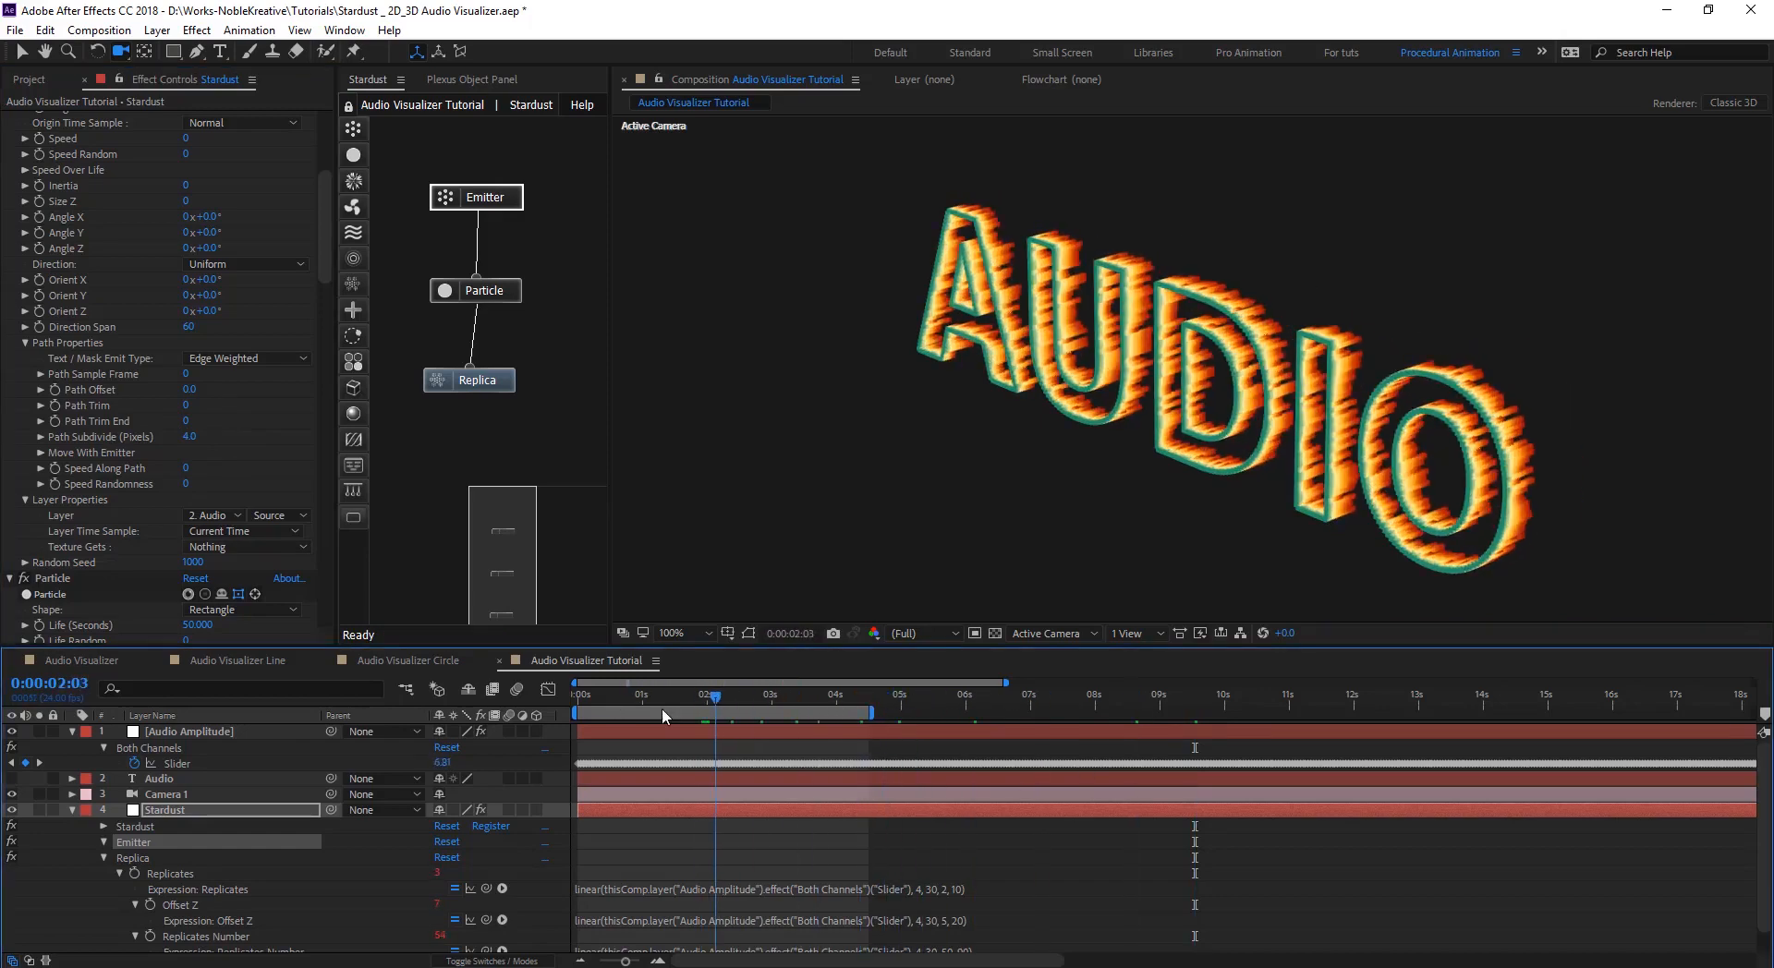
left_click_drag(1017, 713, 1334, 721)
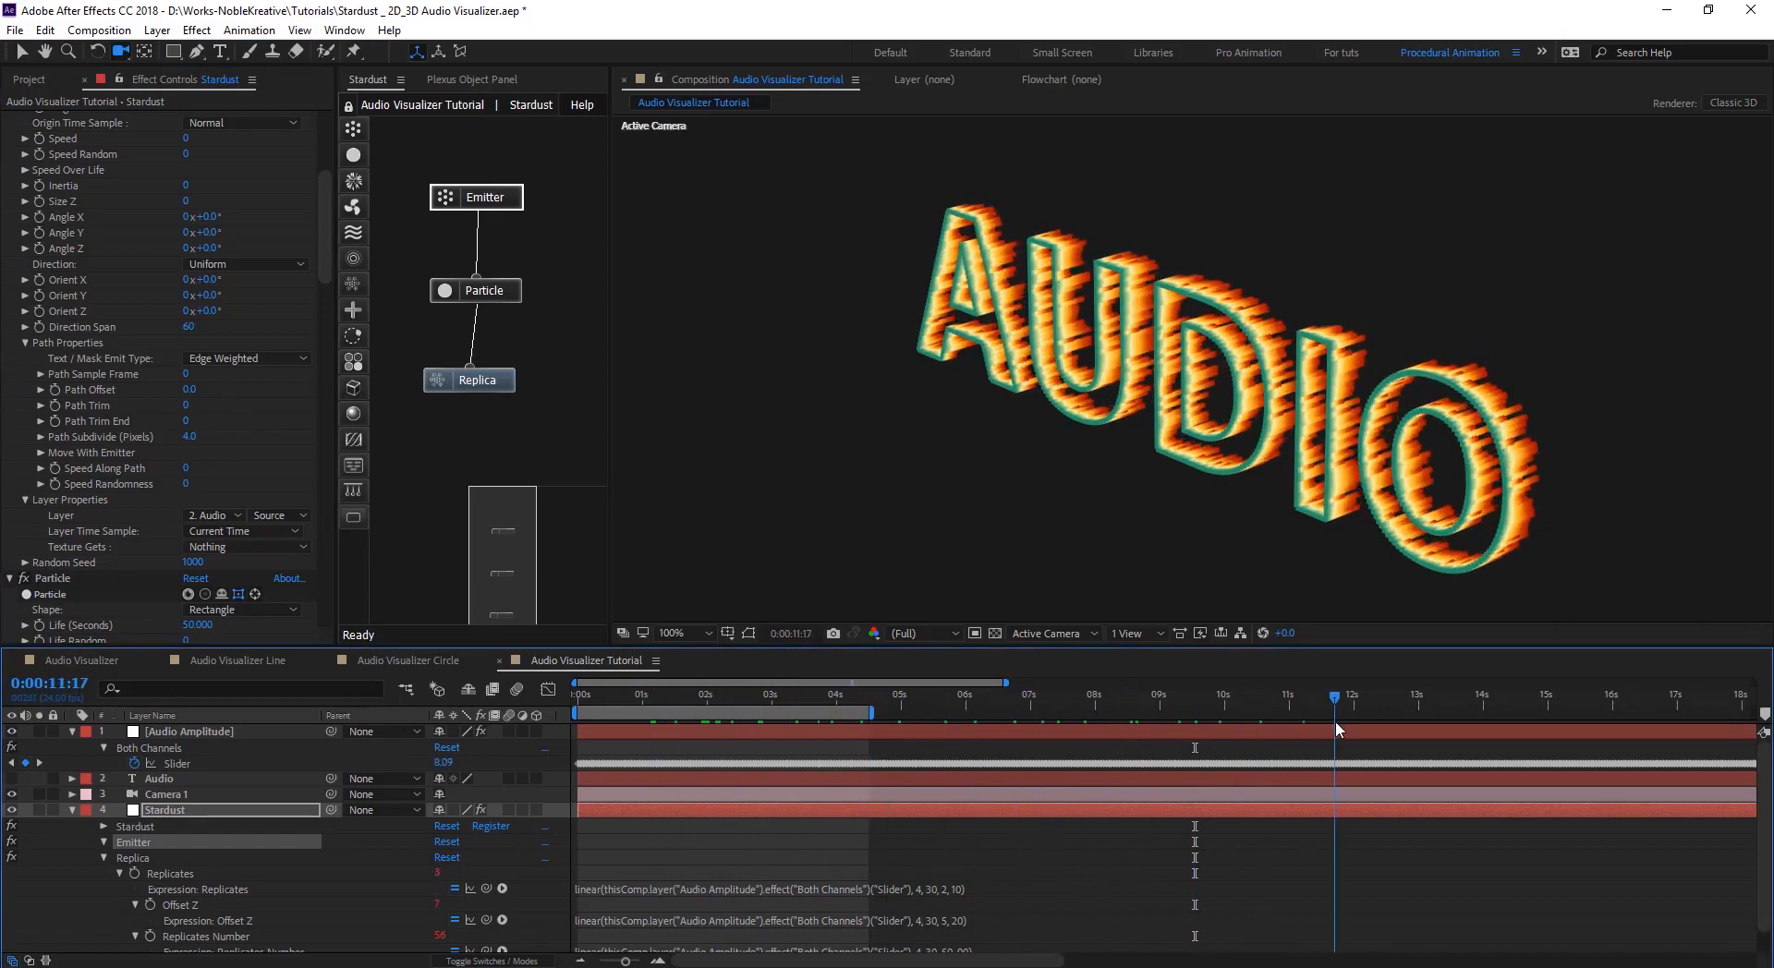
left_click(189, 437)
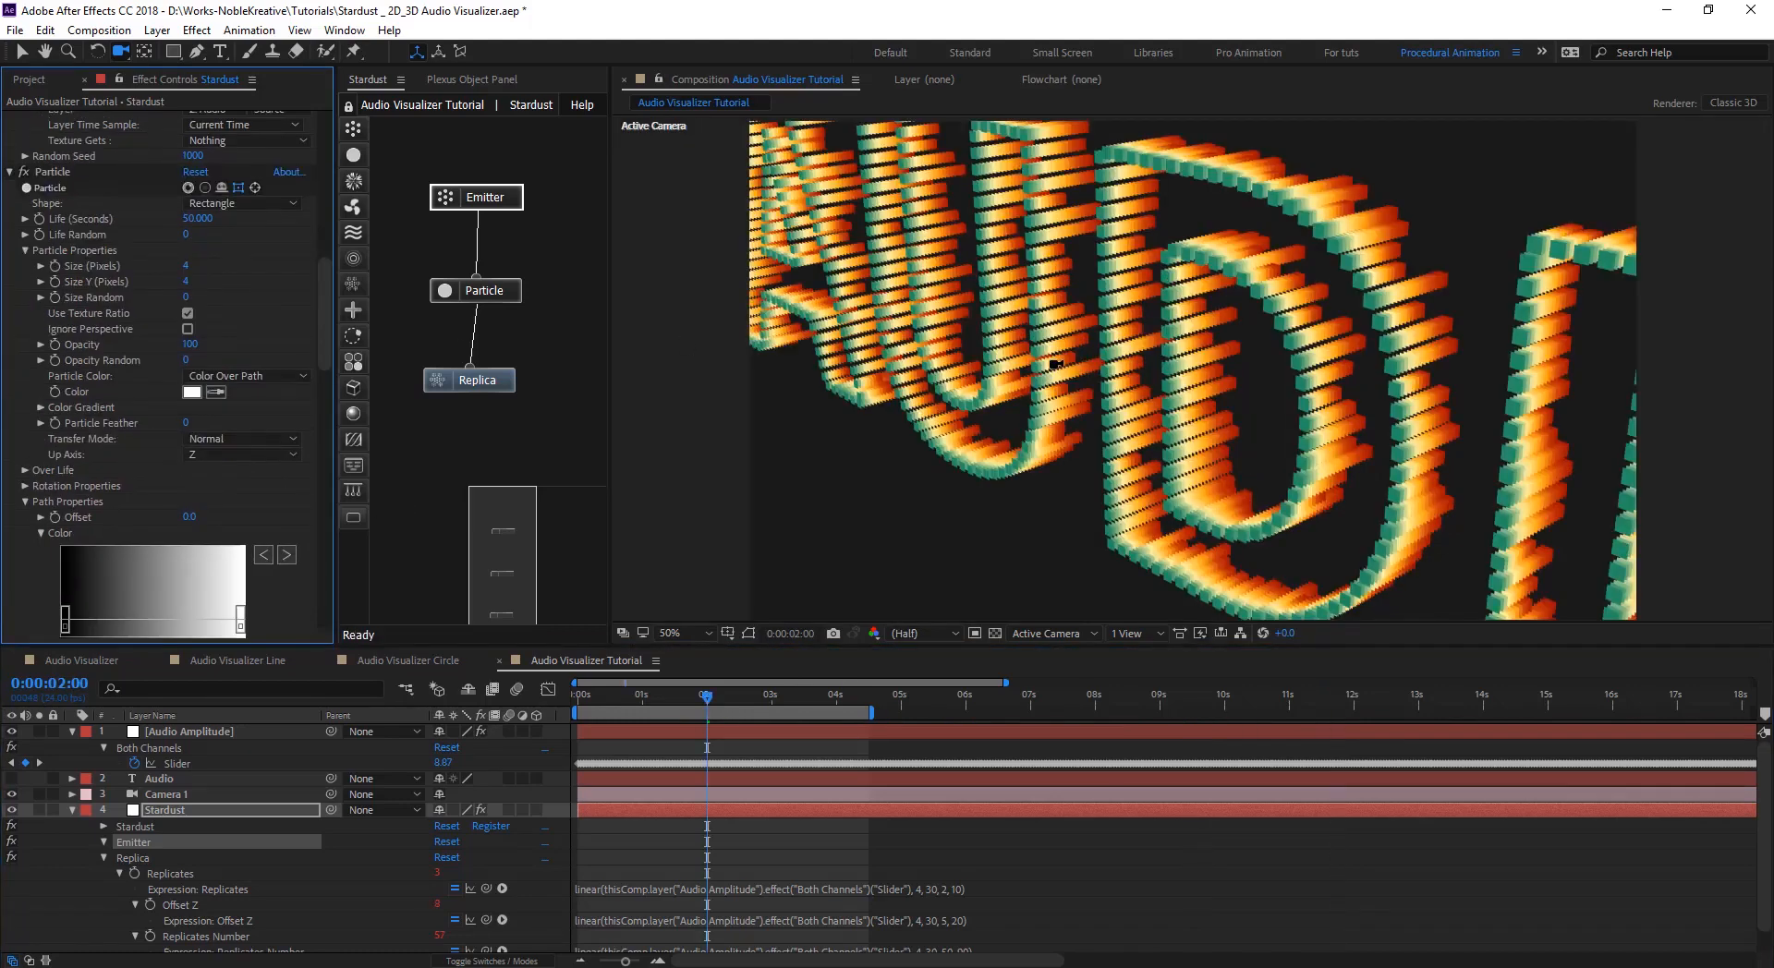
- Review the Replica's replication and offset settings, and pull the camera back to frame the whole AUDIO text
left_click(480, 381)
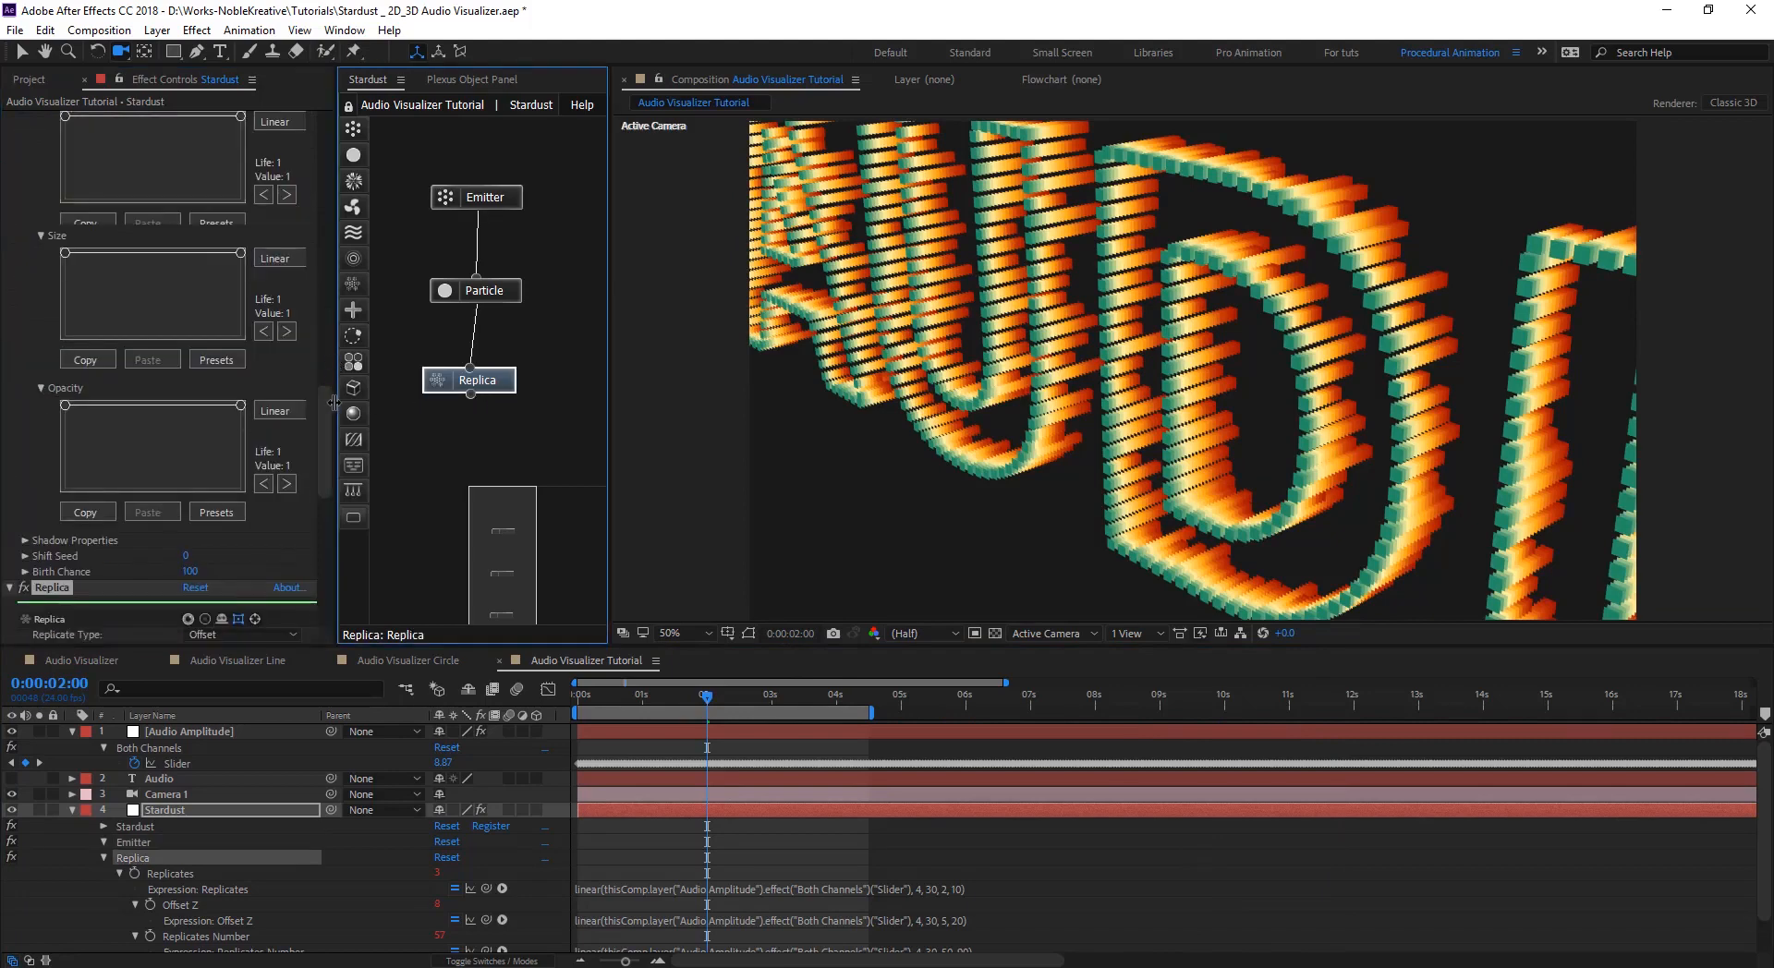
left_click_drag(333, 402, 330, 468)
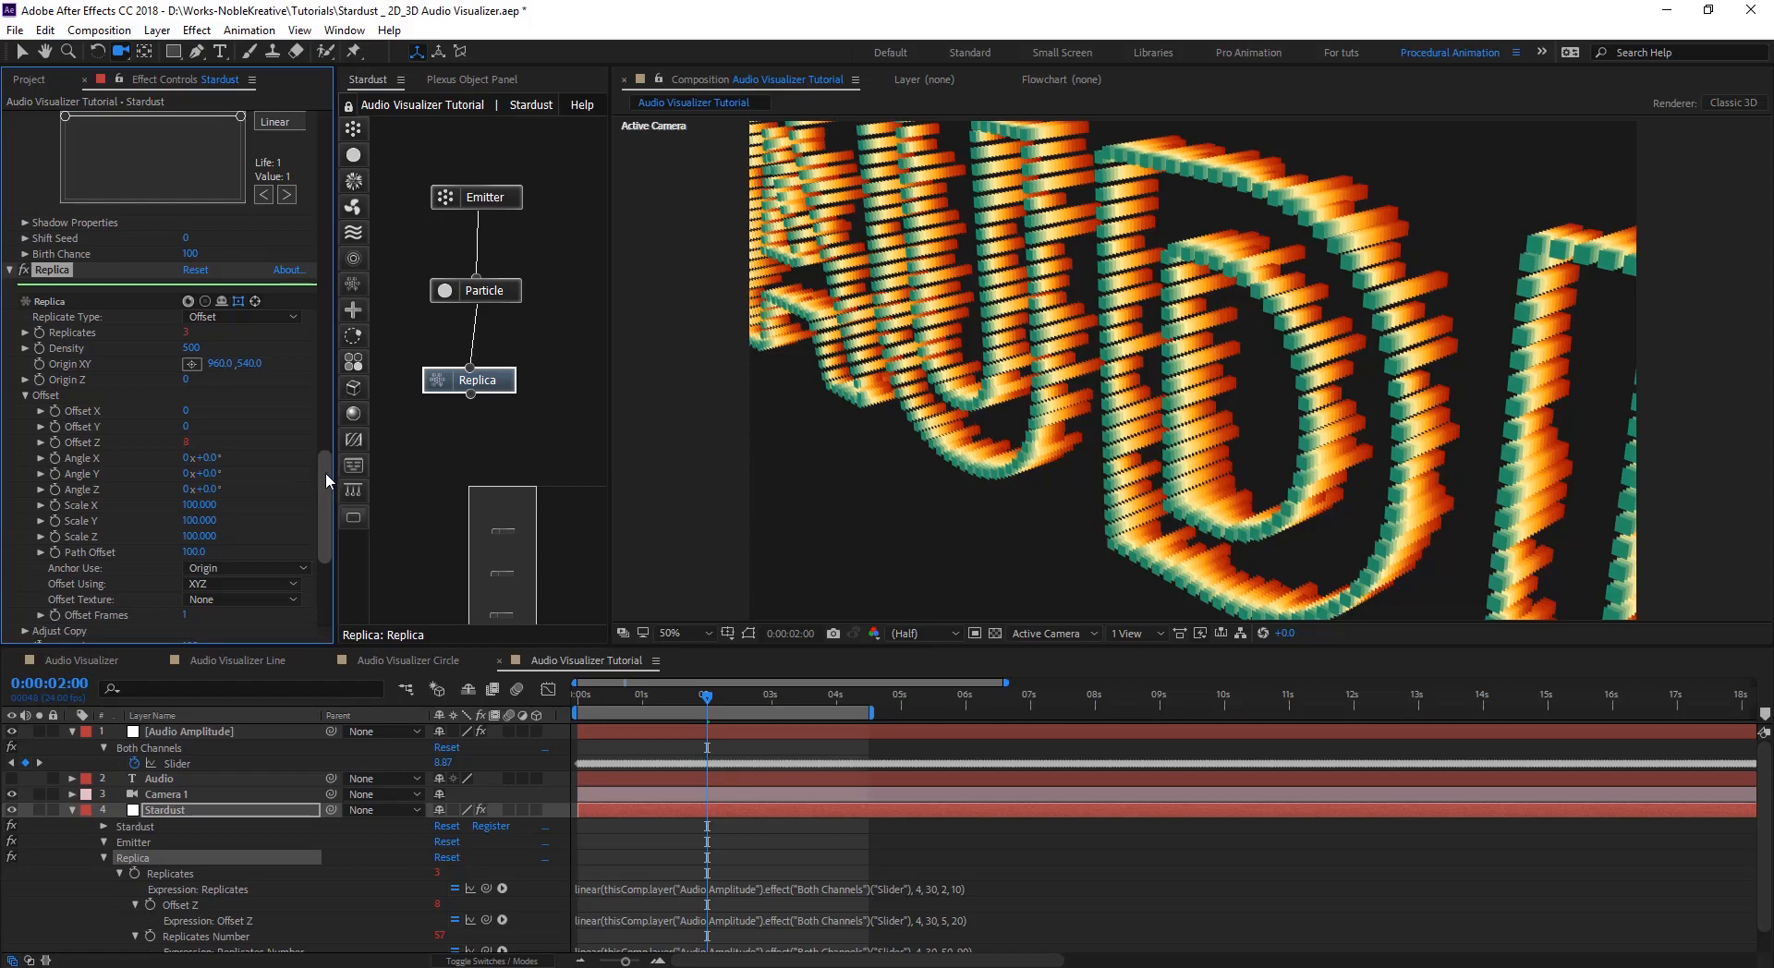
scroll(325, 473, "down", 1)
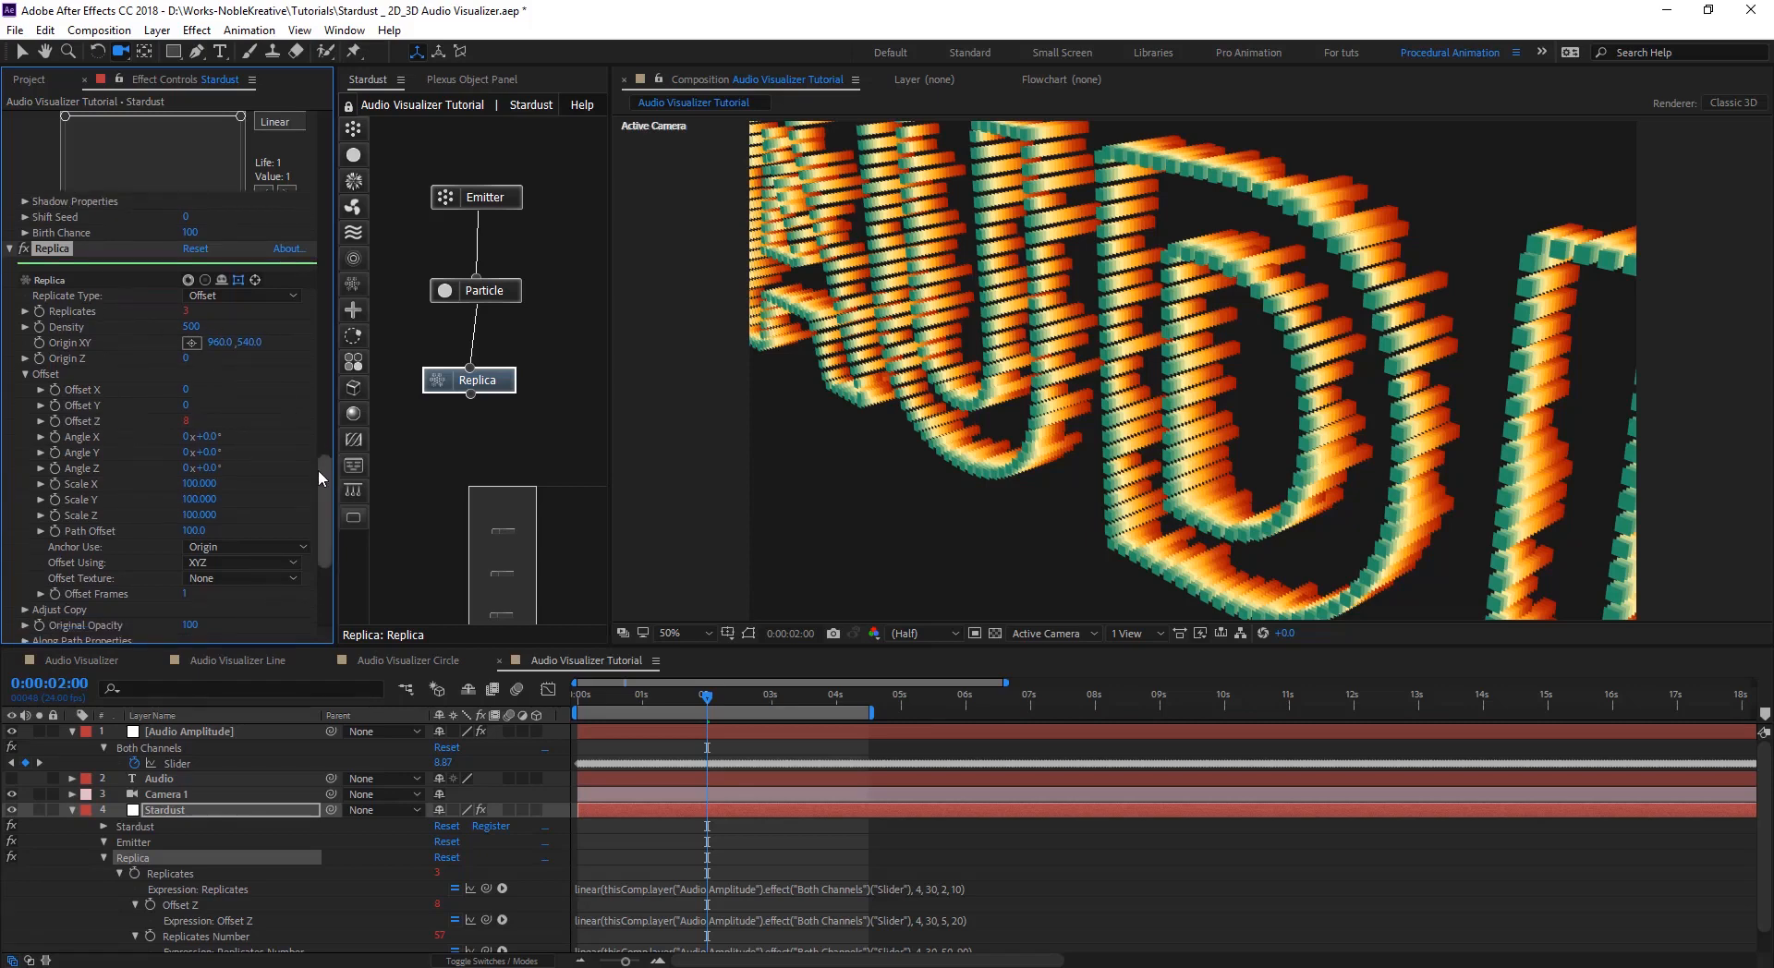
left_click(1169, 299)
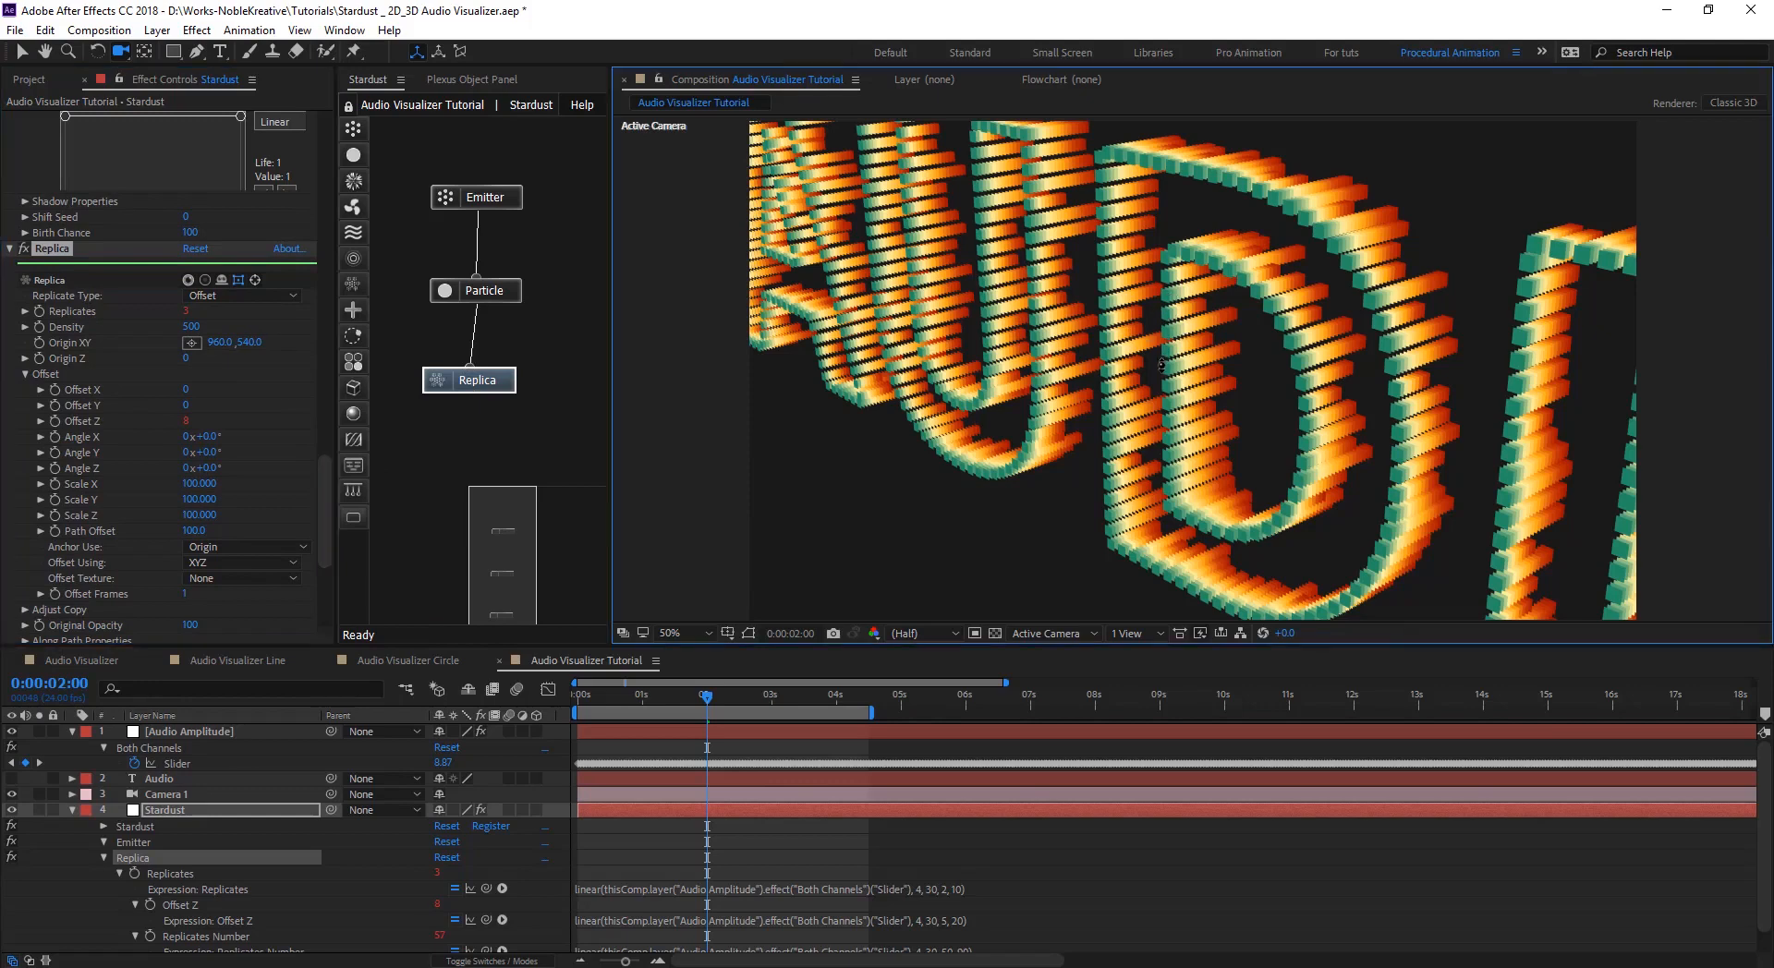
scroll(1161, 365, "down", 8)
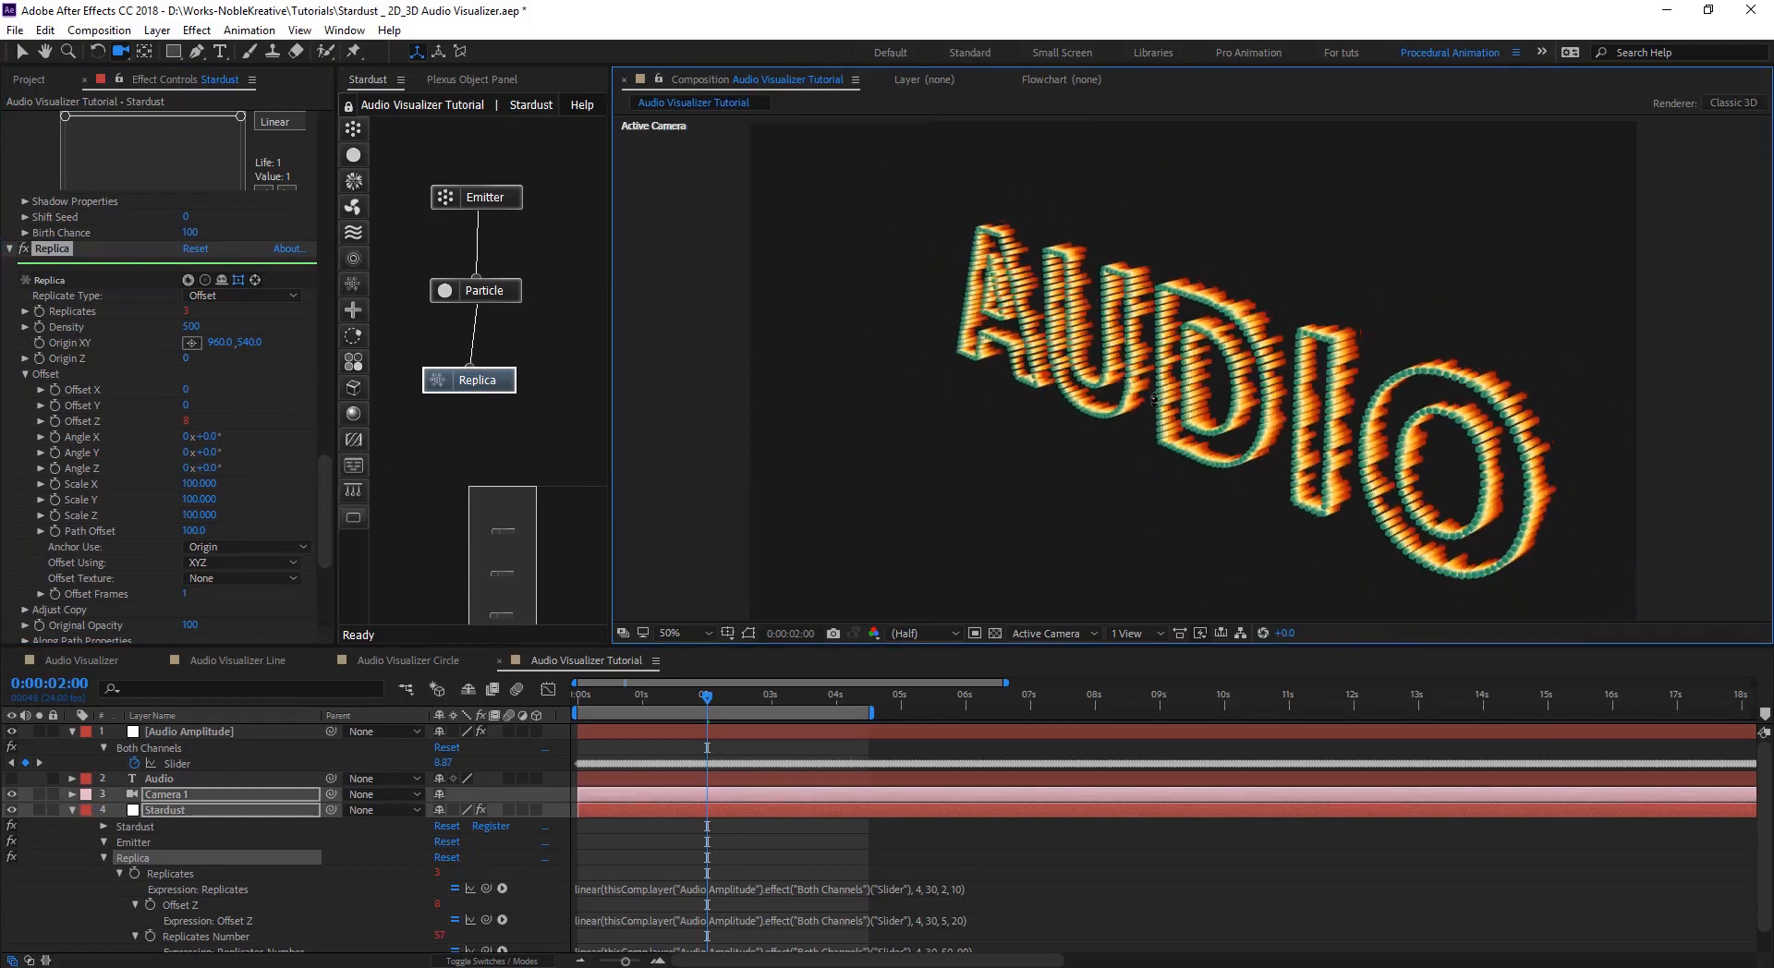
- Try the Emitter's Path Subdivide at 10 and 15 pixels
left_click(490, 196)
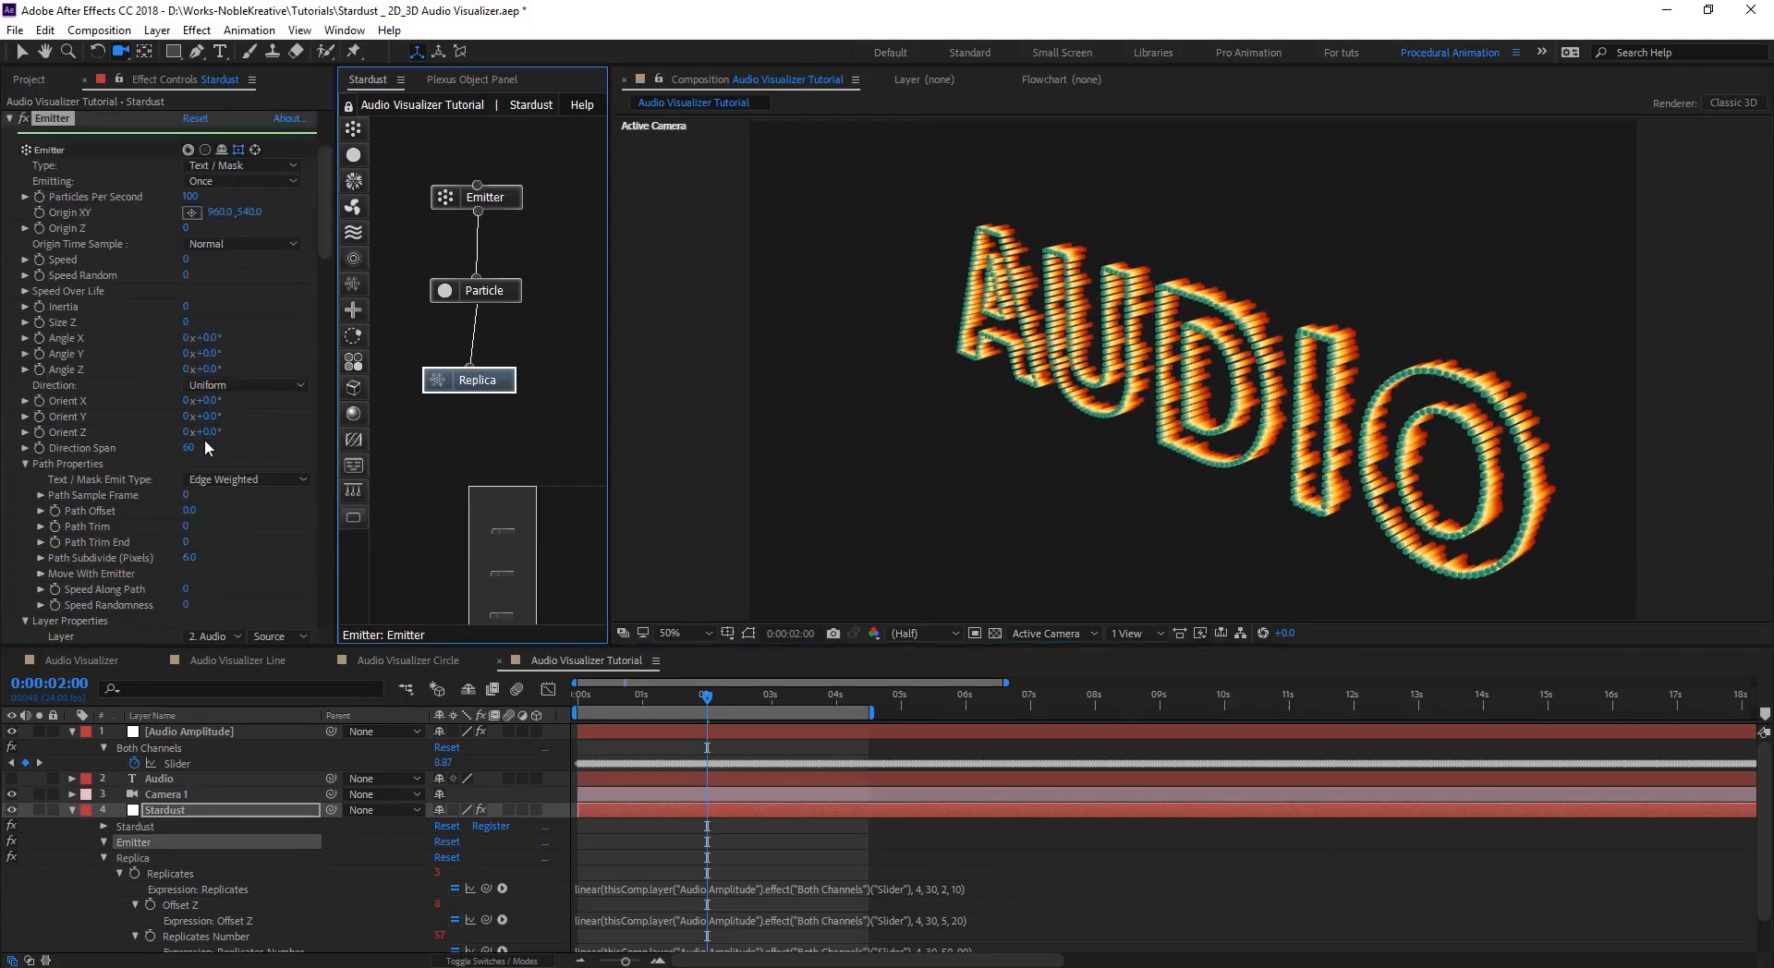
left_click(188, 558)
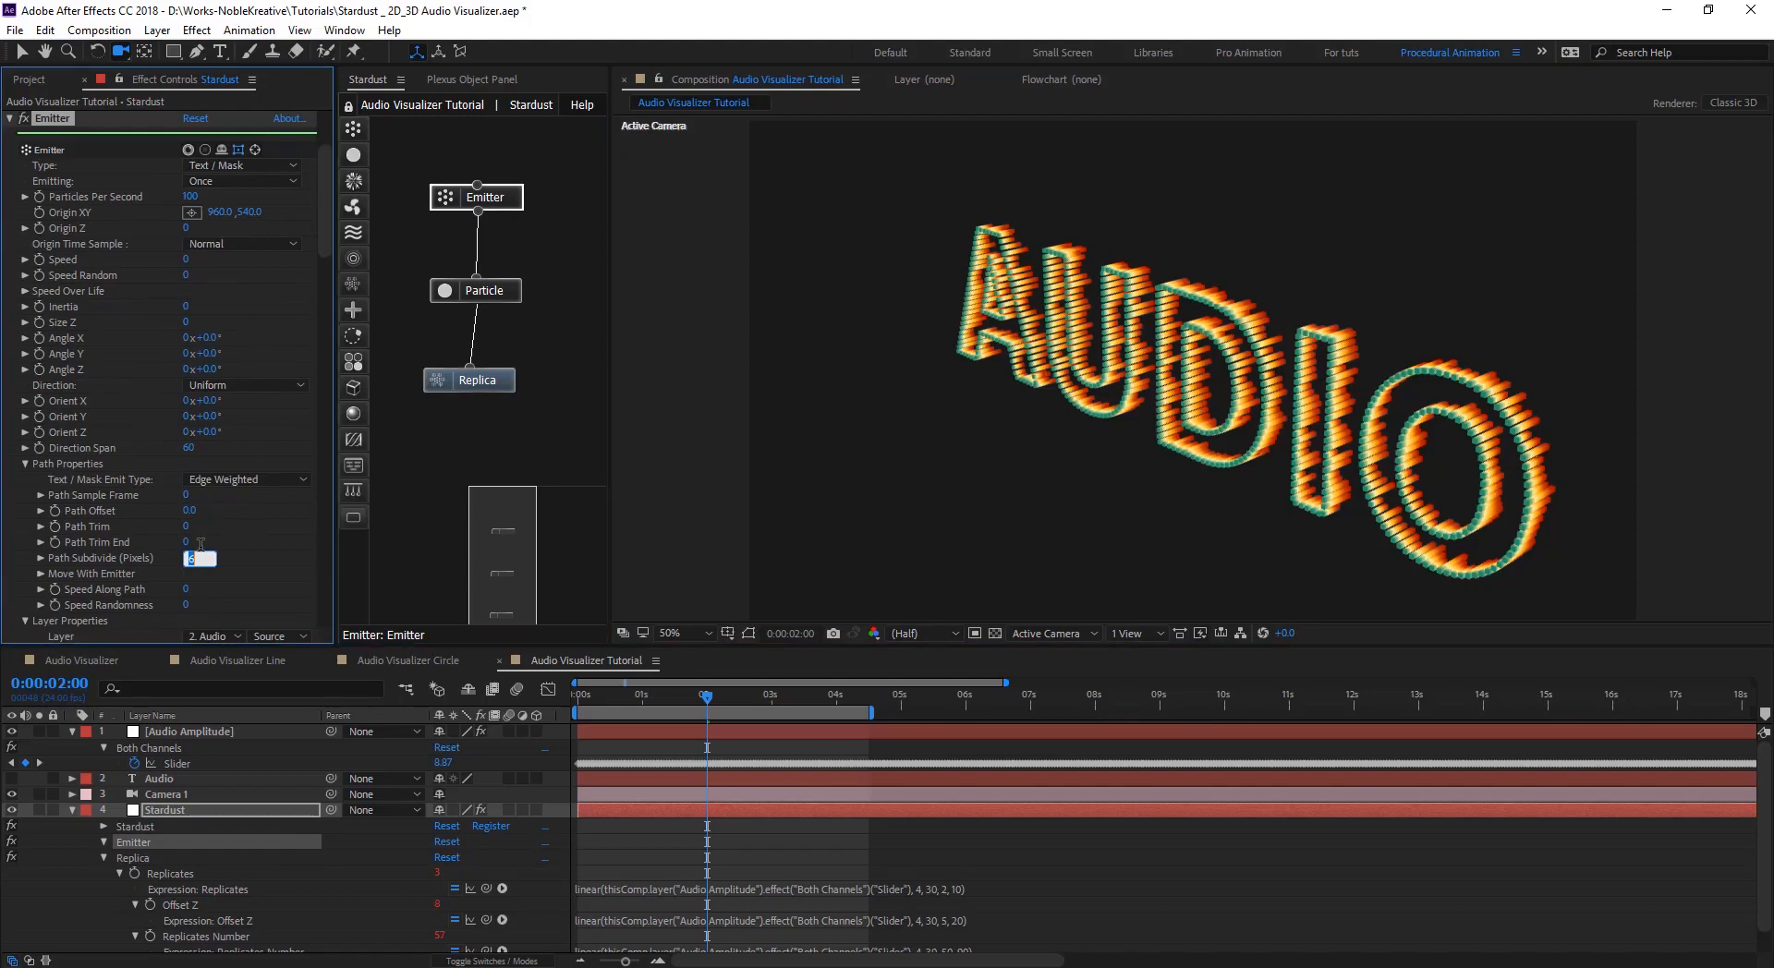
key("Return")
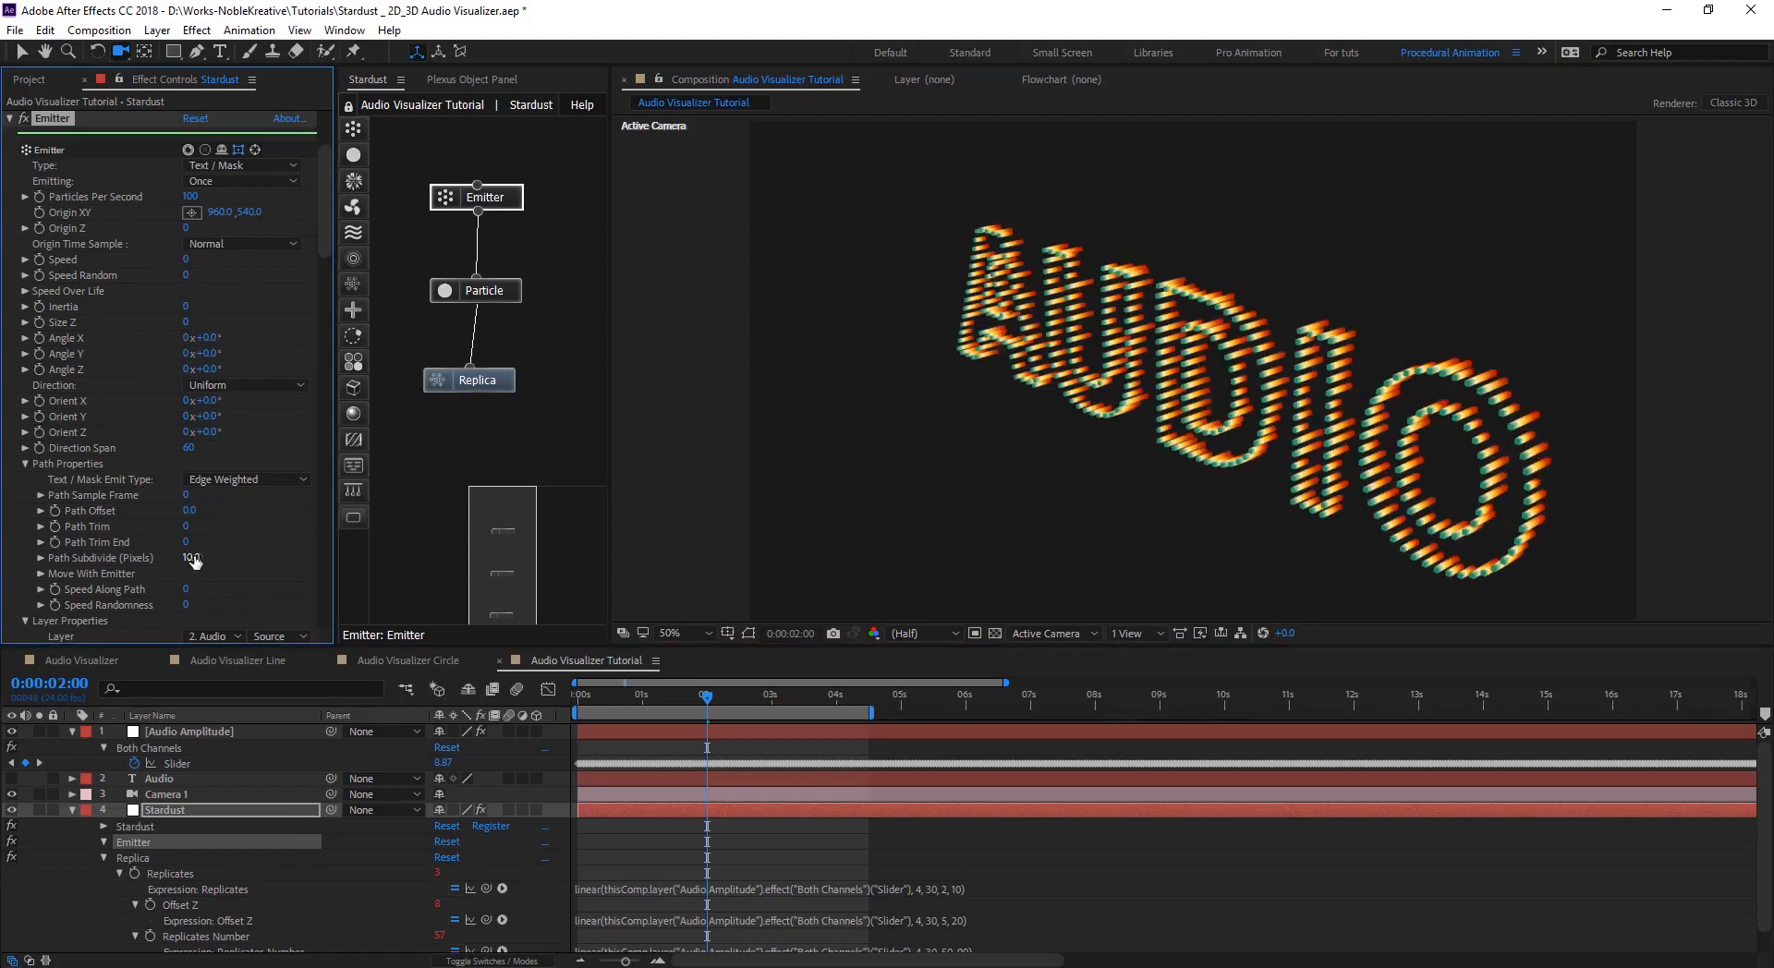
key("Return")
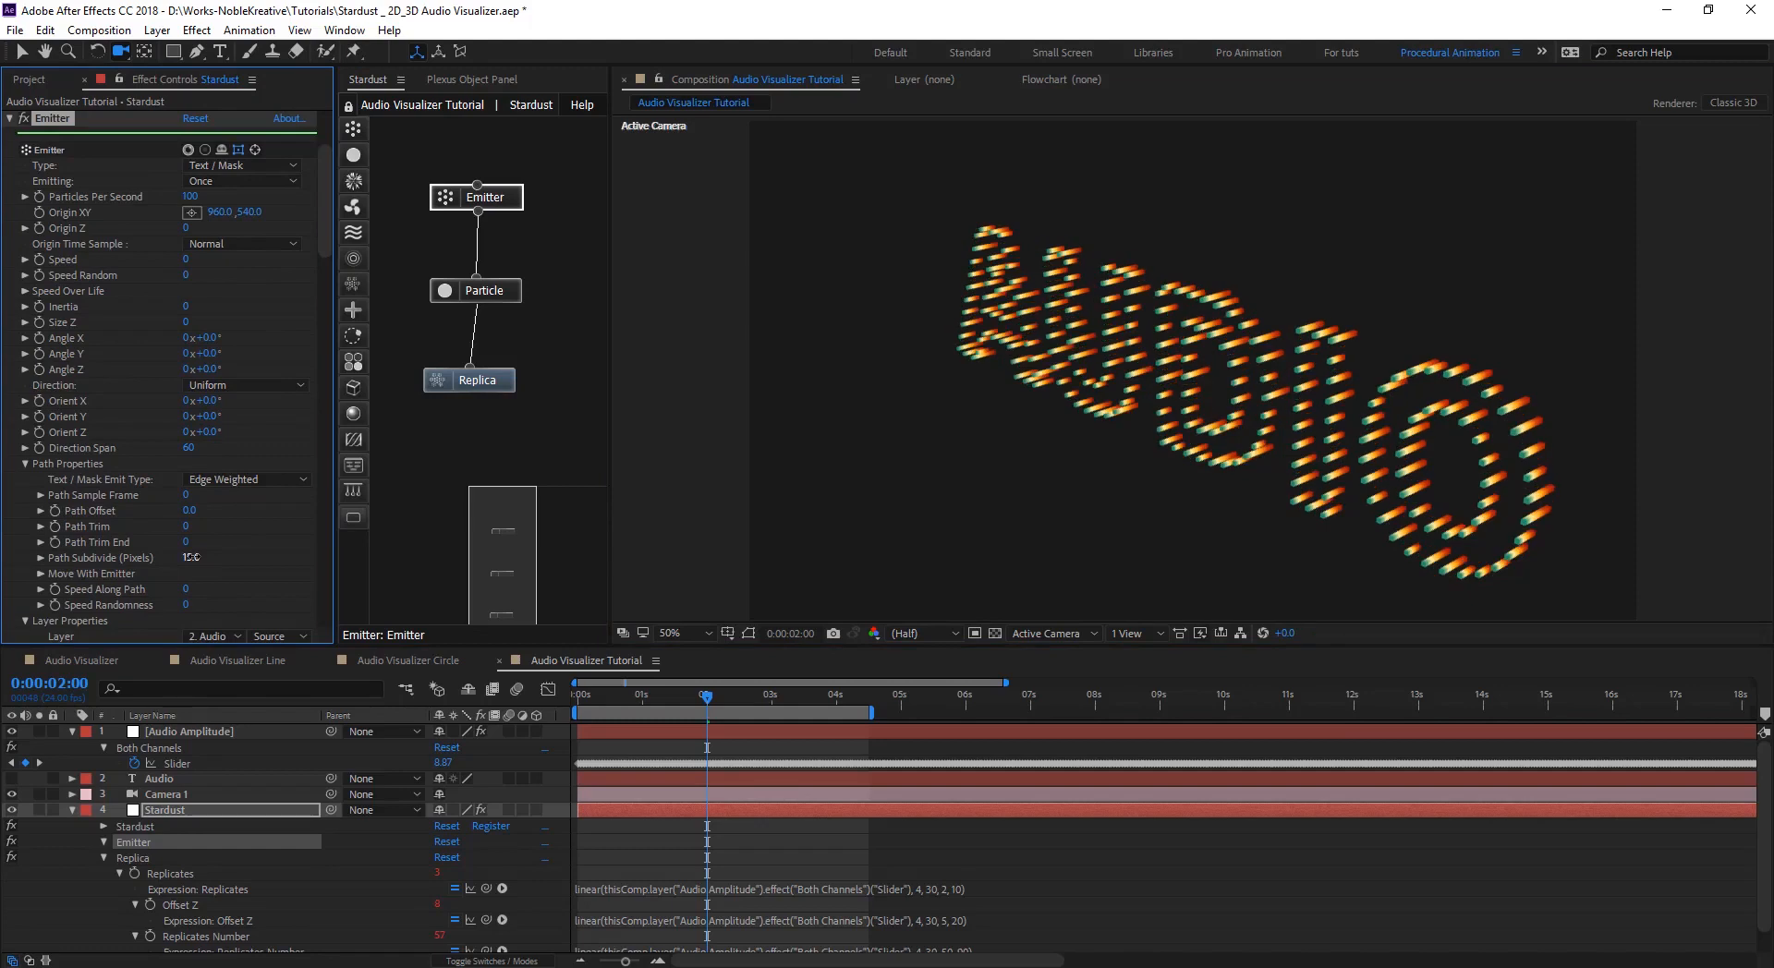
left_click_drag(193, 560, 196, 557)
- Try lower Density values on the Replica, including 85 and 145, and settle on 235
left_click(488, 383)
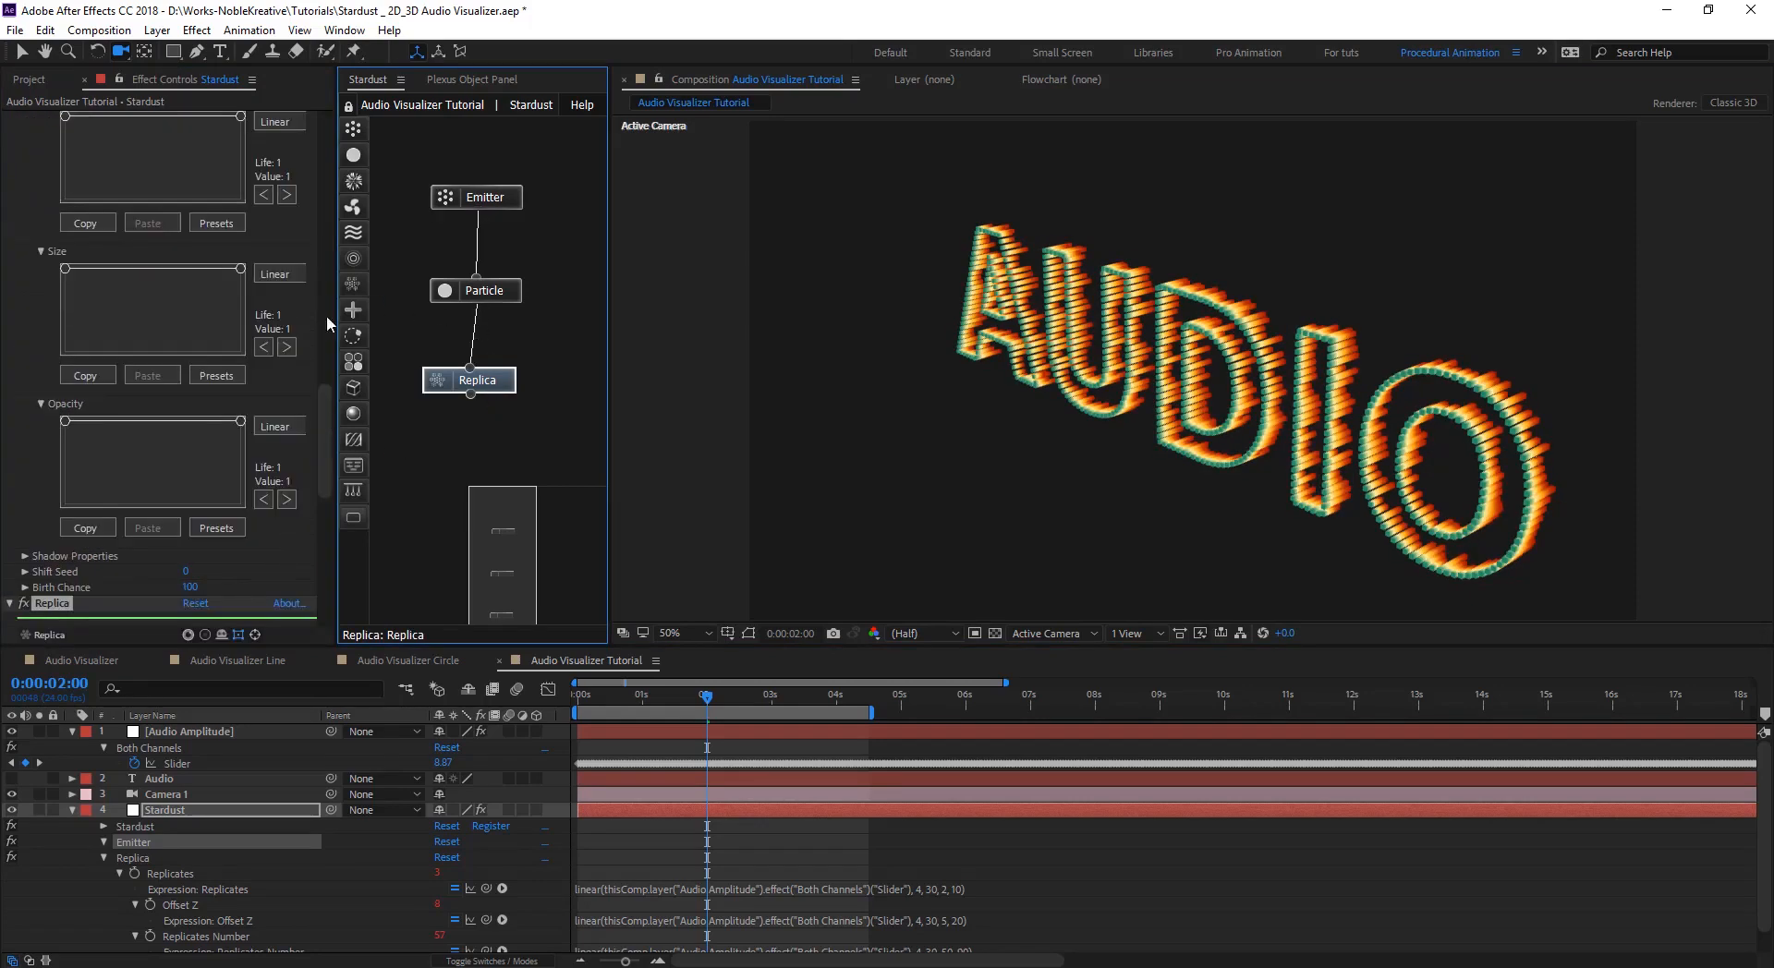
left_click_drag(328, 425, 330, 456)
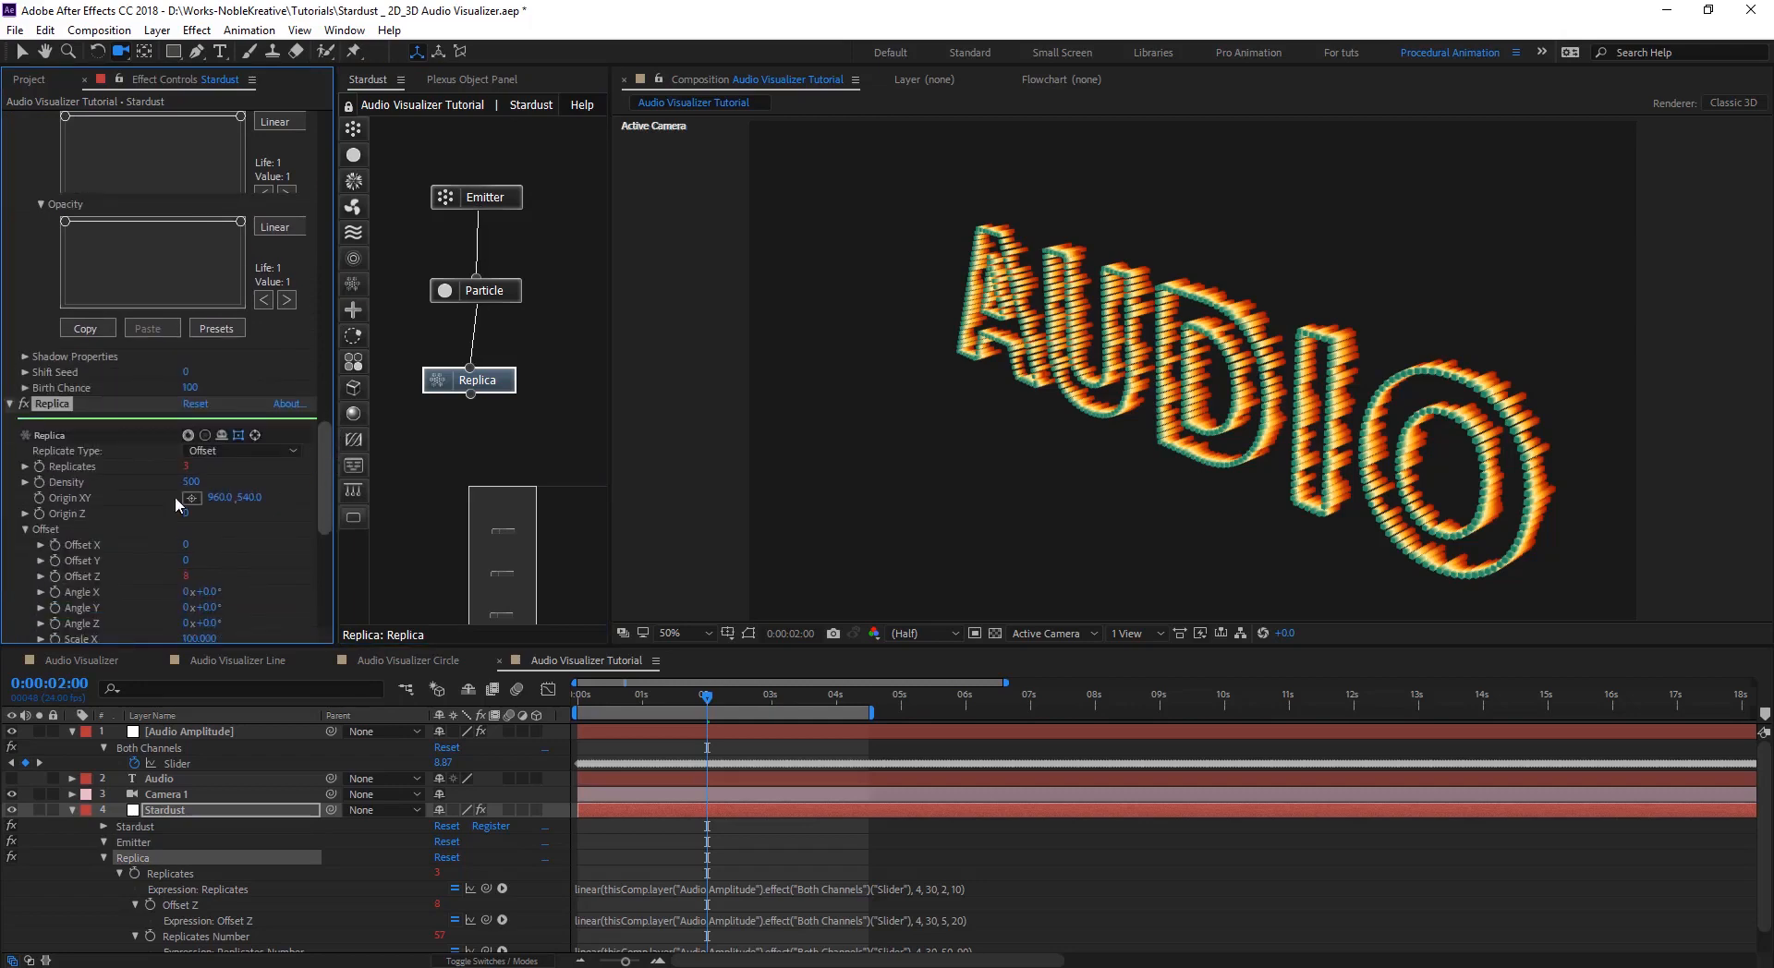
left_click_drag(190, 488, 77, 482)
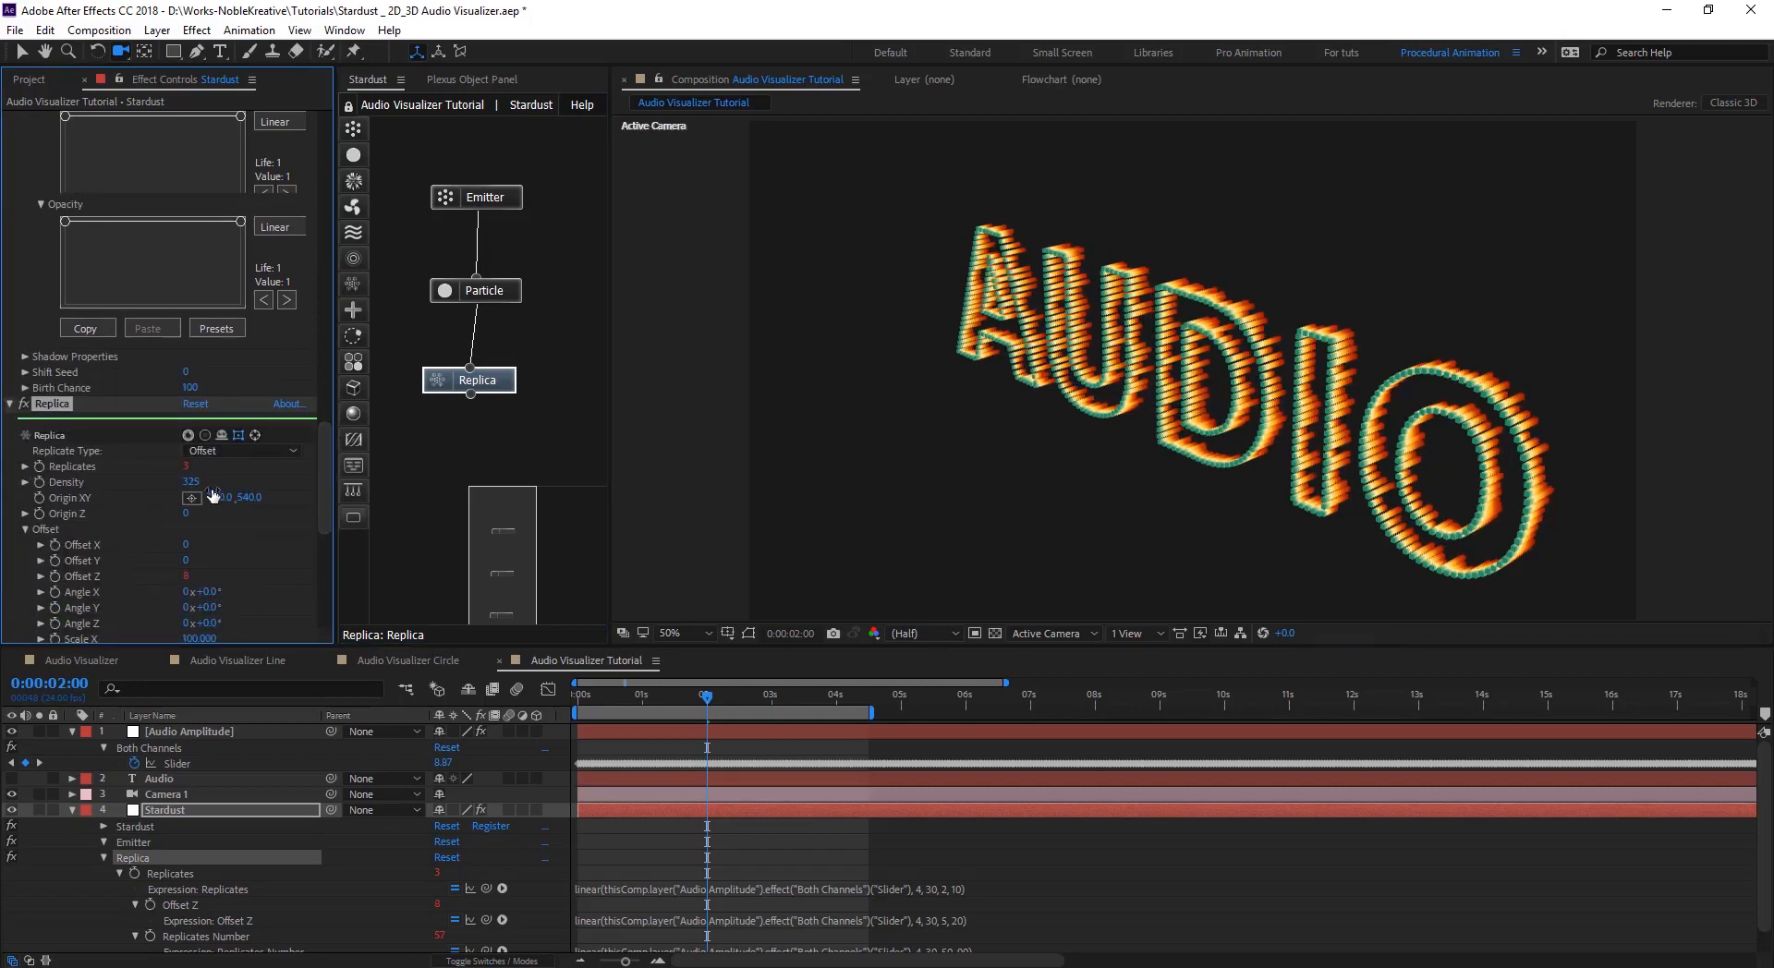
left_click_drag(209, 488, 147, 484)
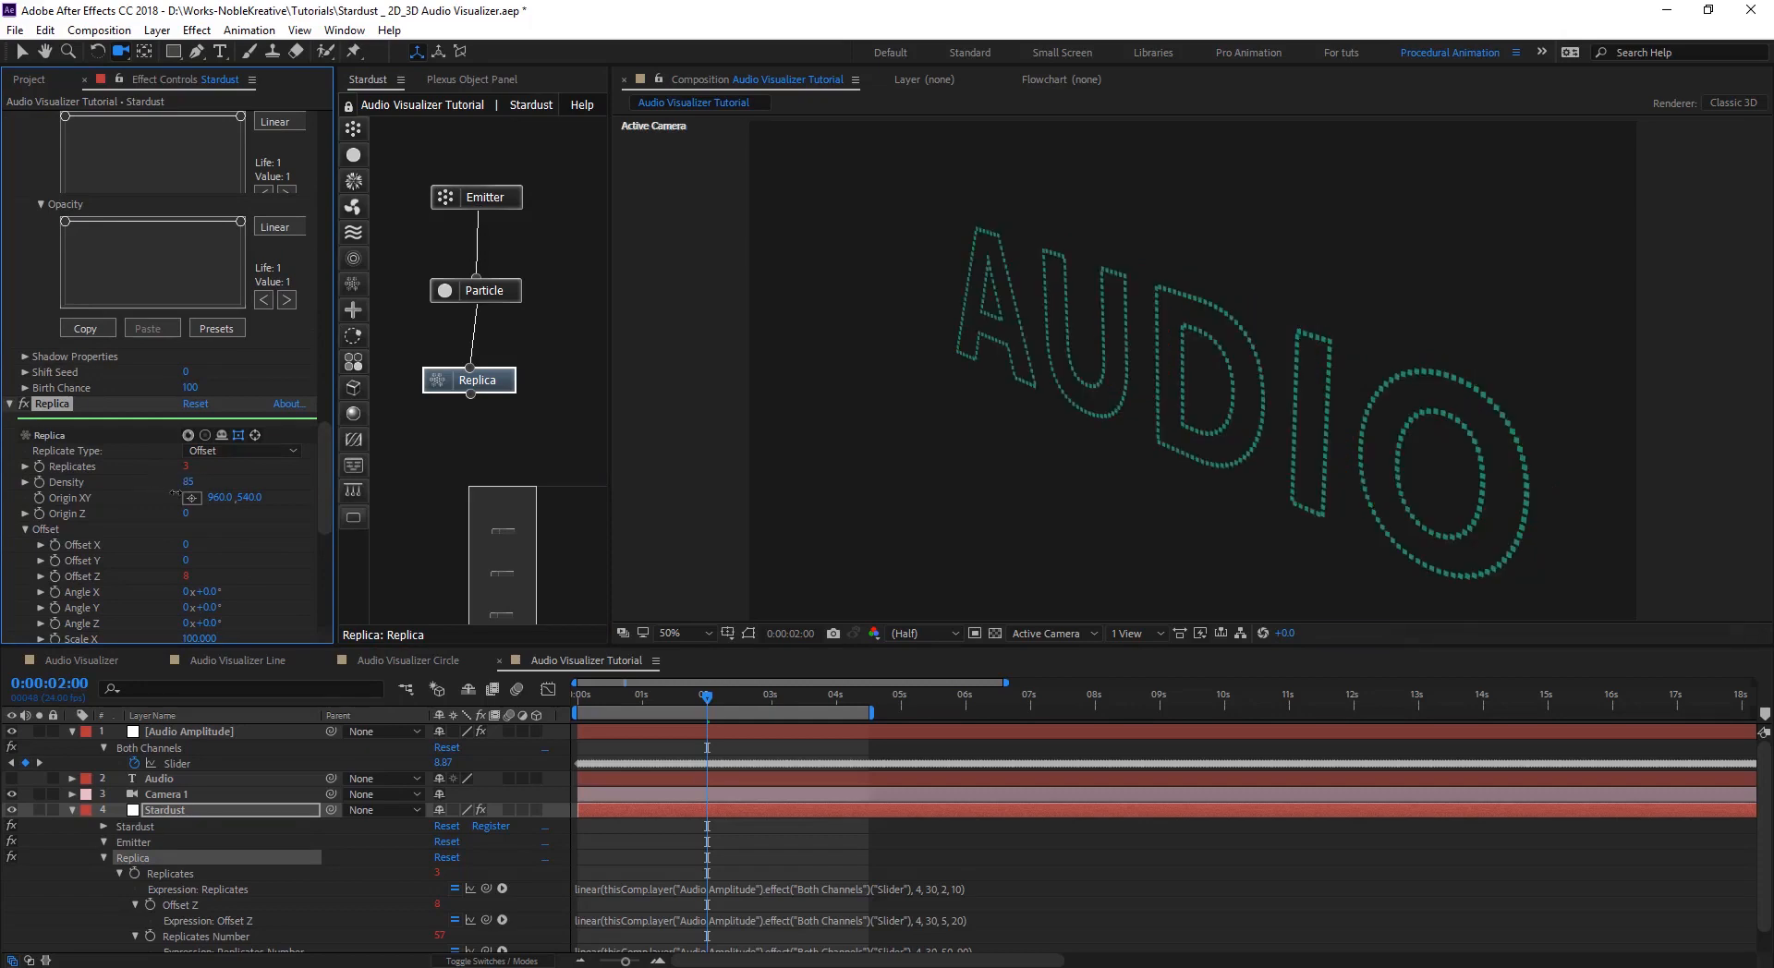
left_click_drag(175, 494, 182, 497)
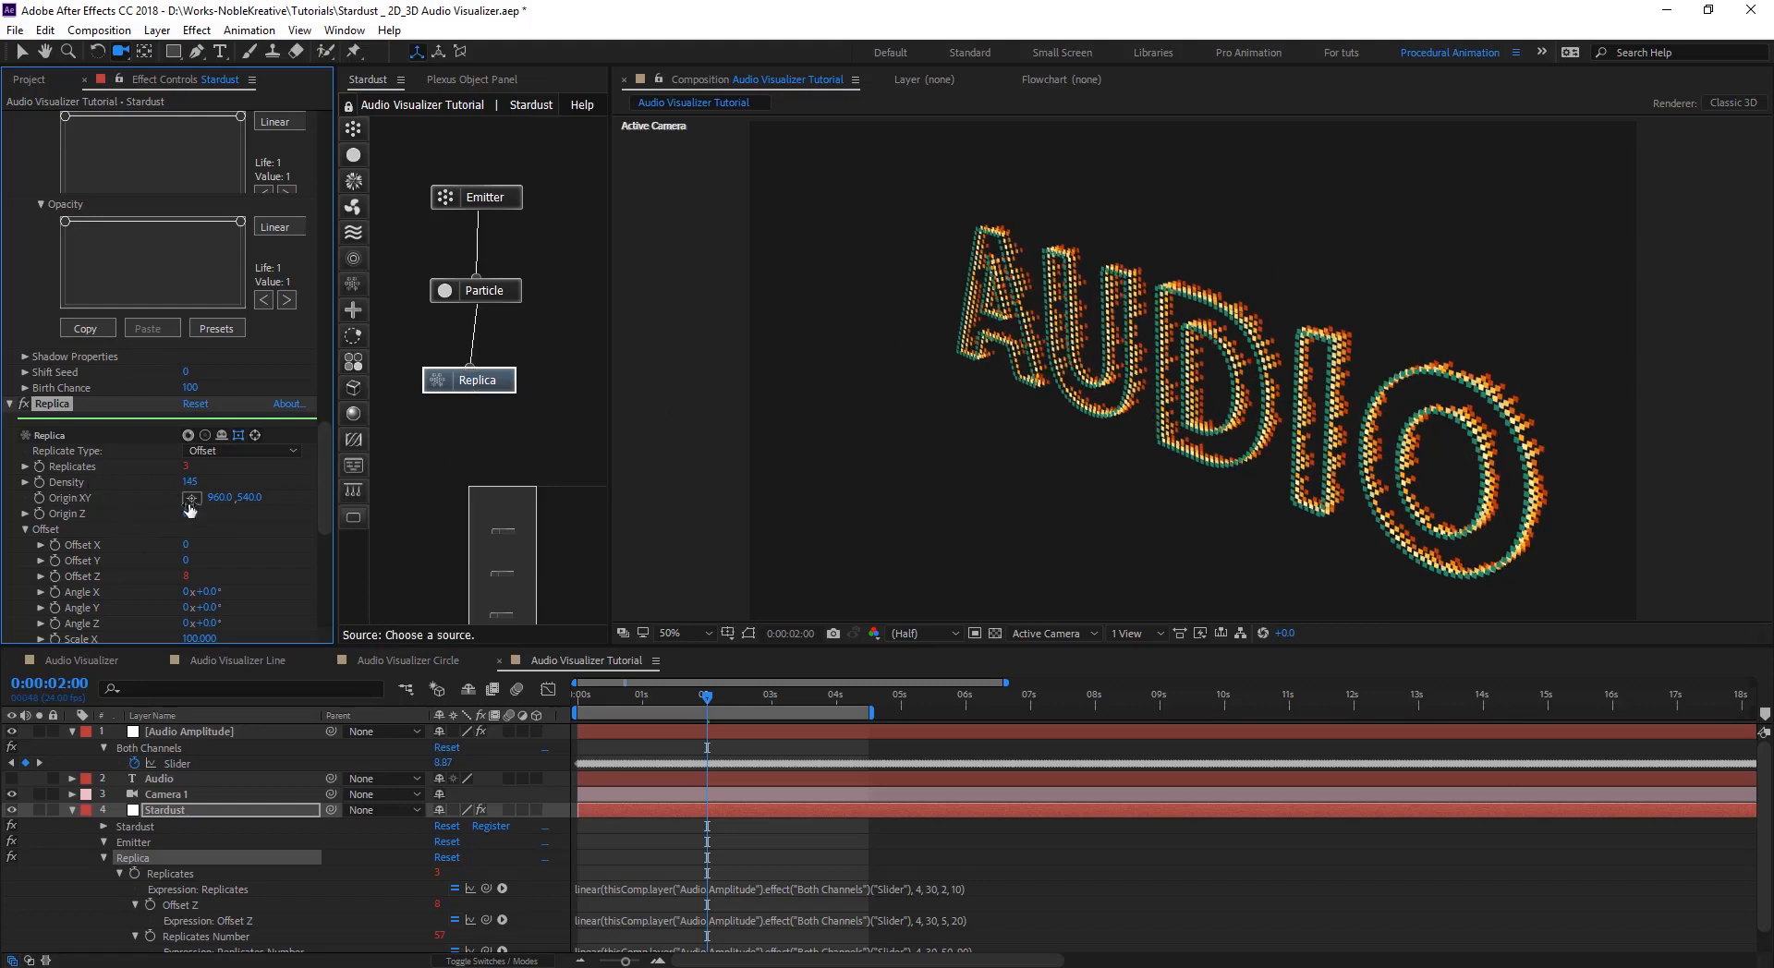
left_click_drag(186, 481, 190, 482)
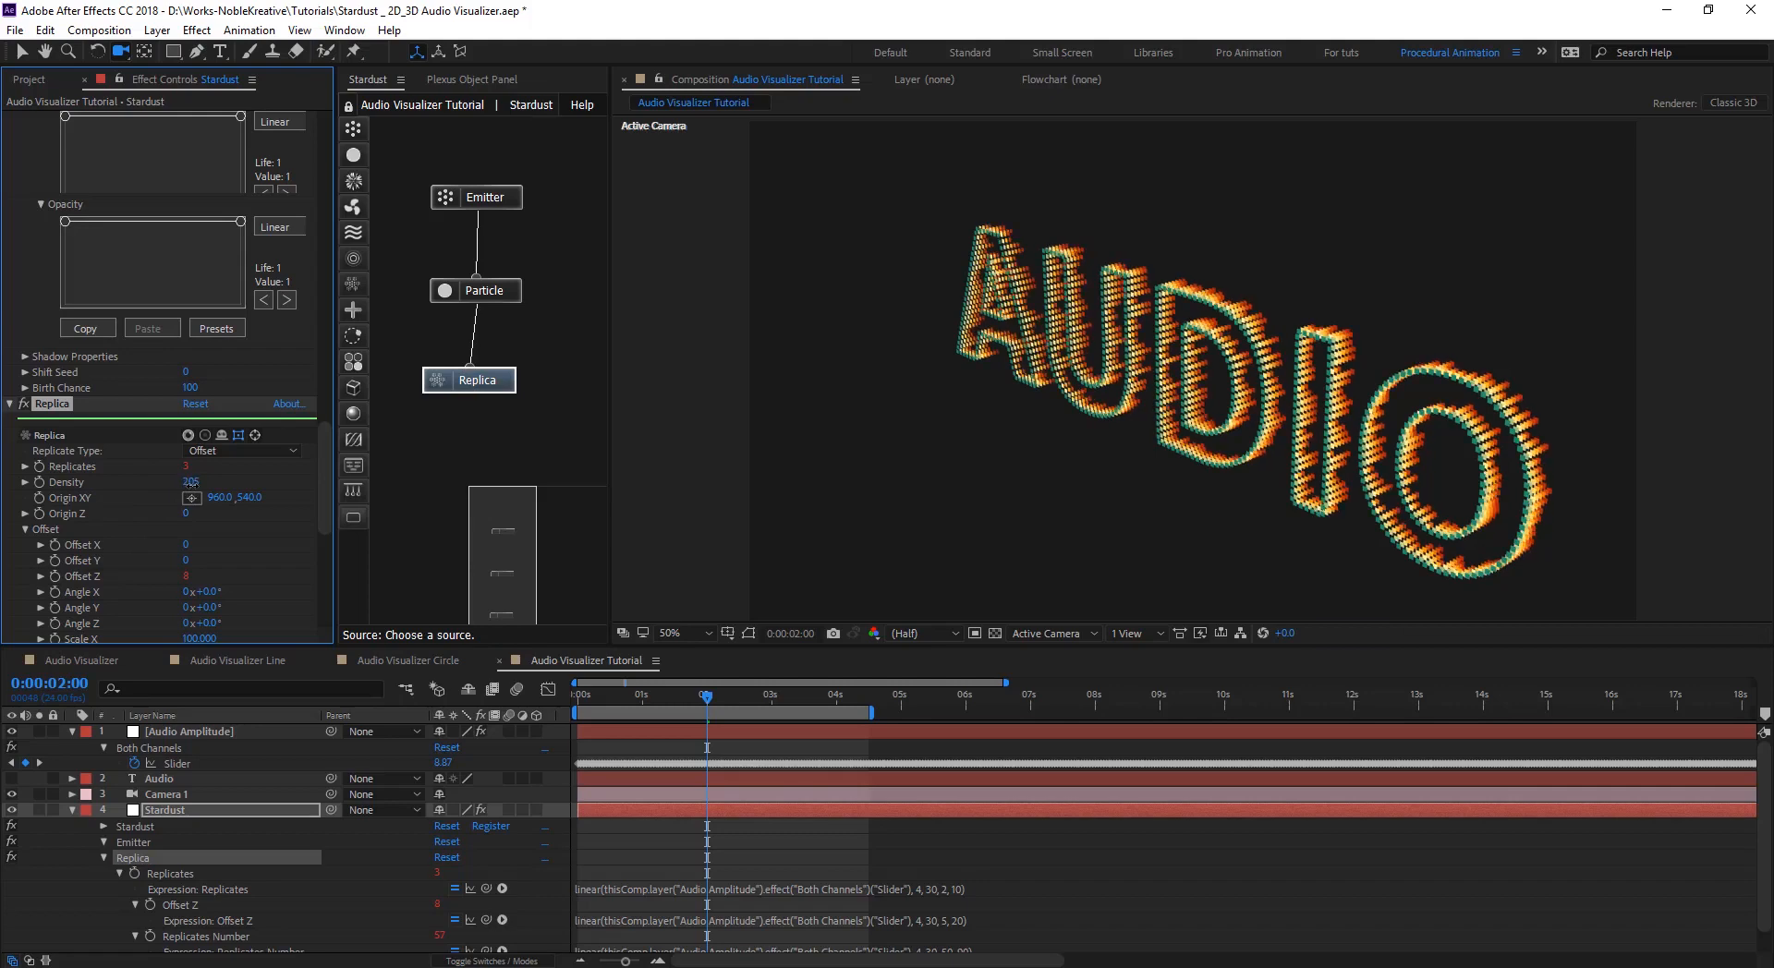
left_click(192, 481)
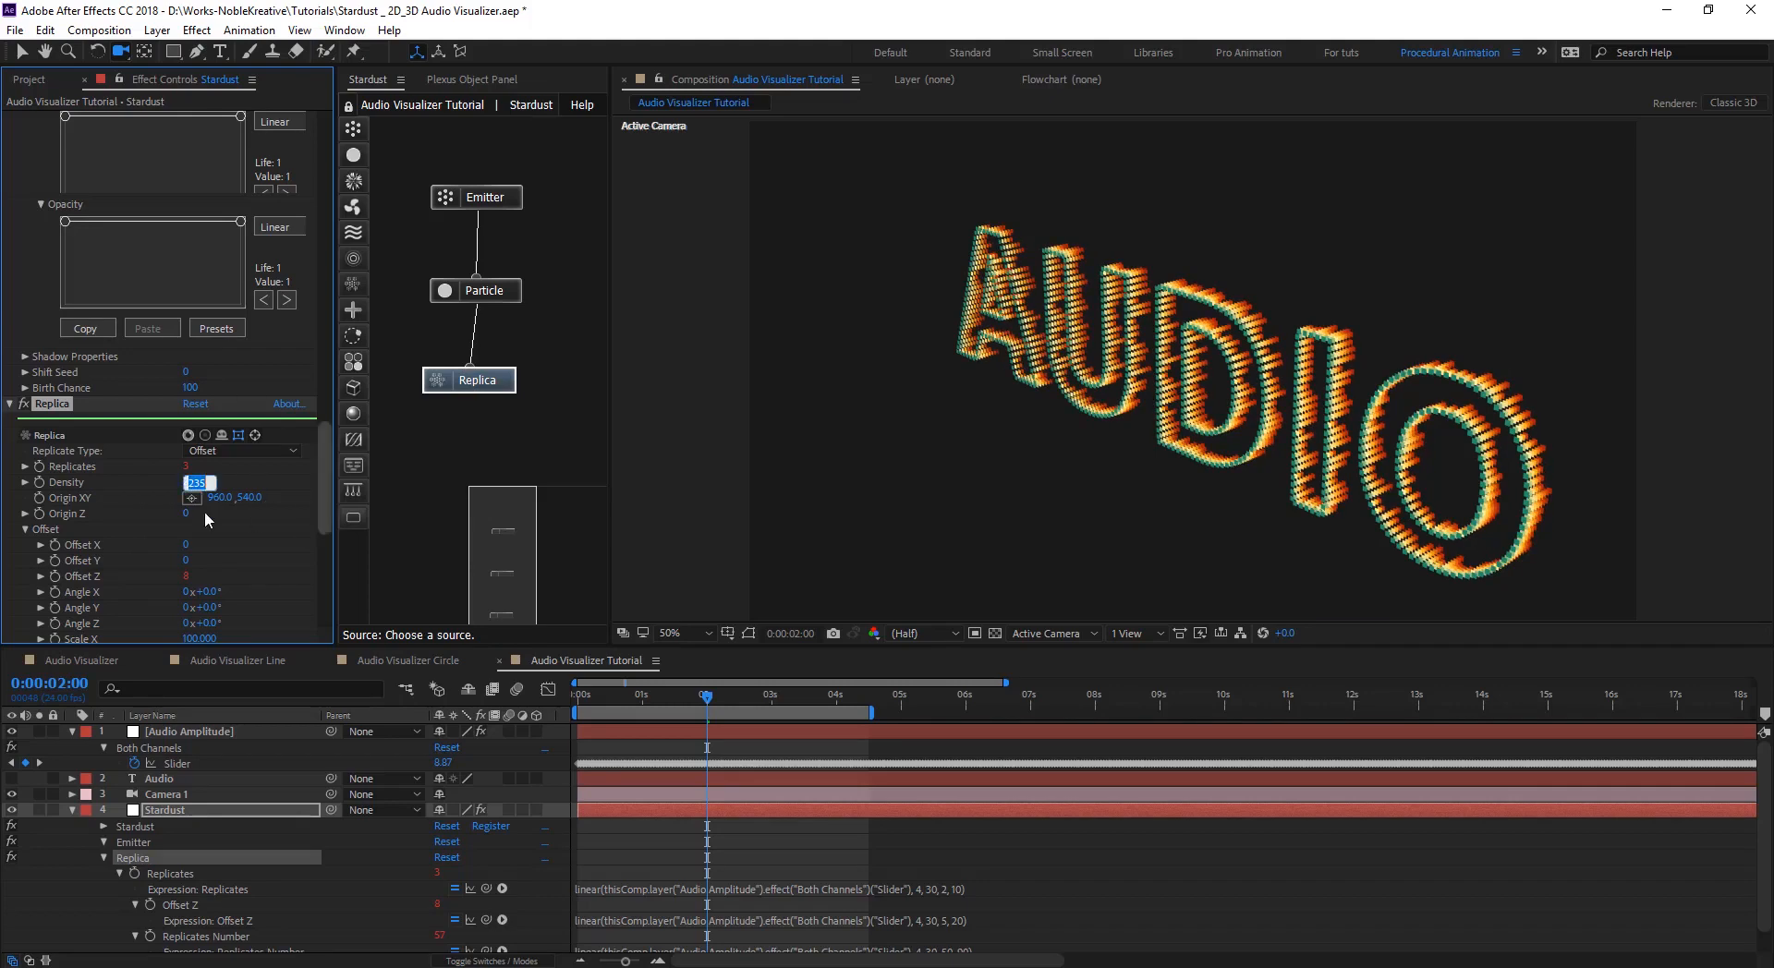
left_click(281, 488)
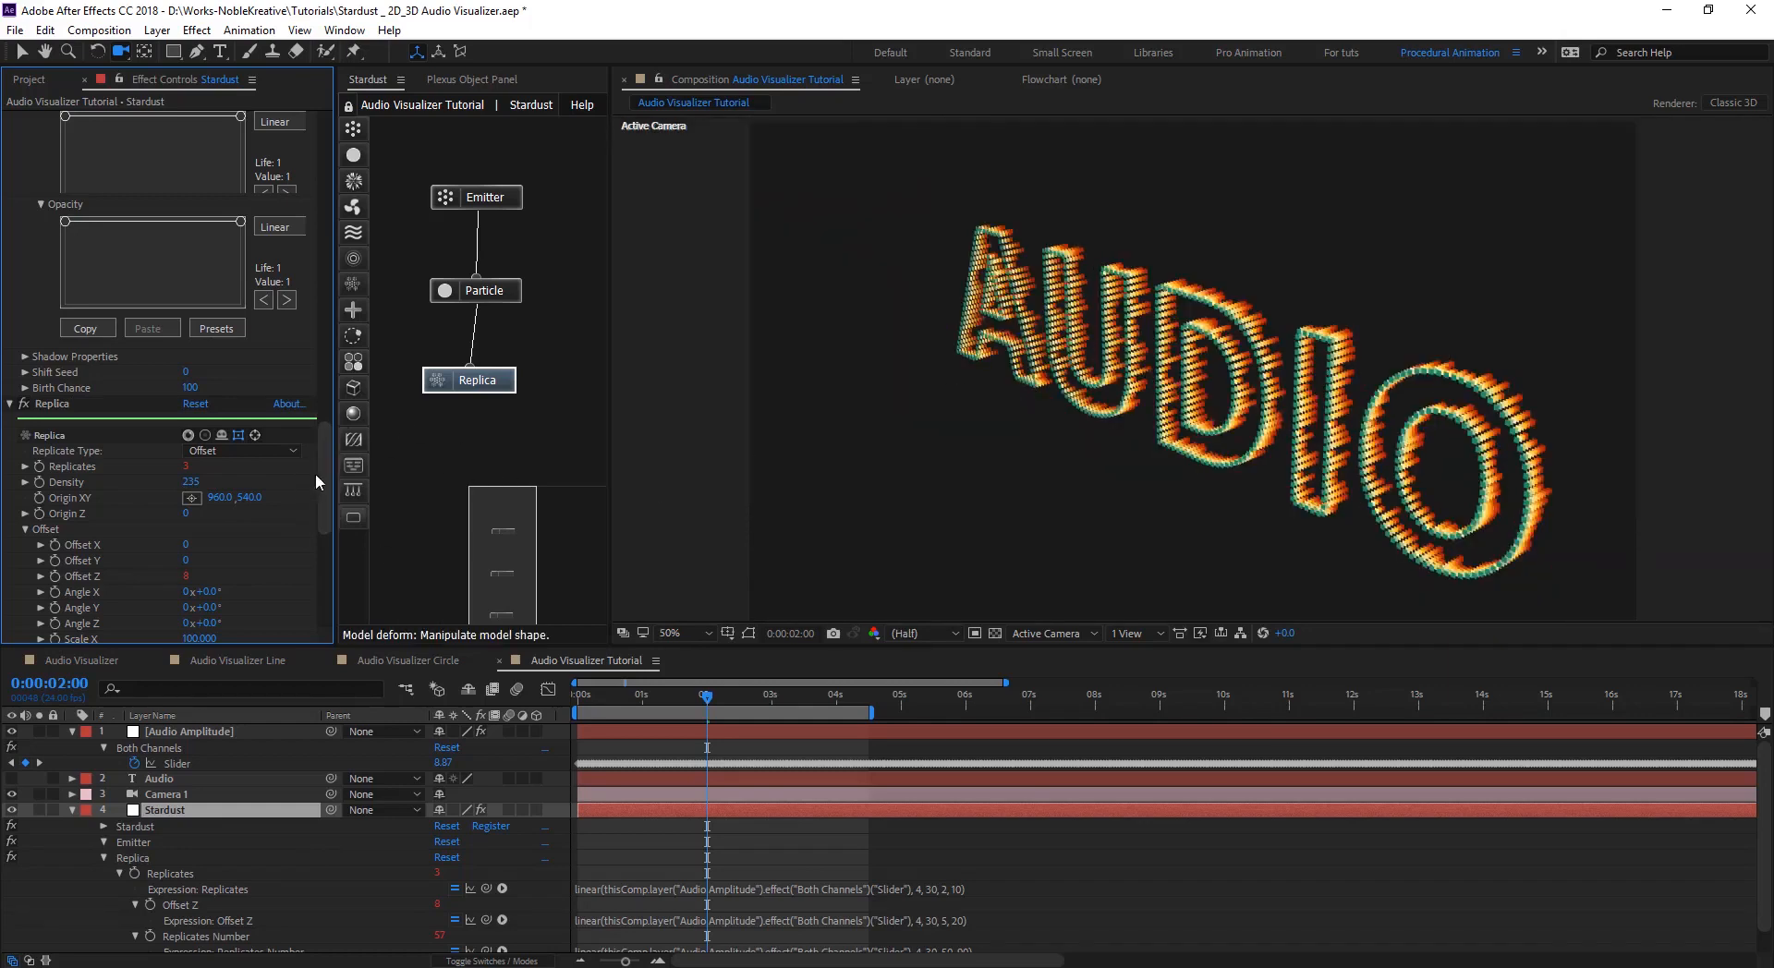
- Scrub through the opening seconds up to 0:00:03:02 to check how the replicas respond to the audio
left_click_drag(320, 501, 318, 575)
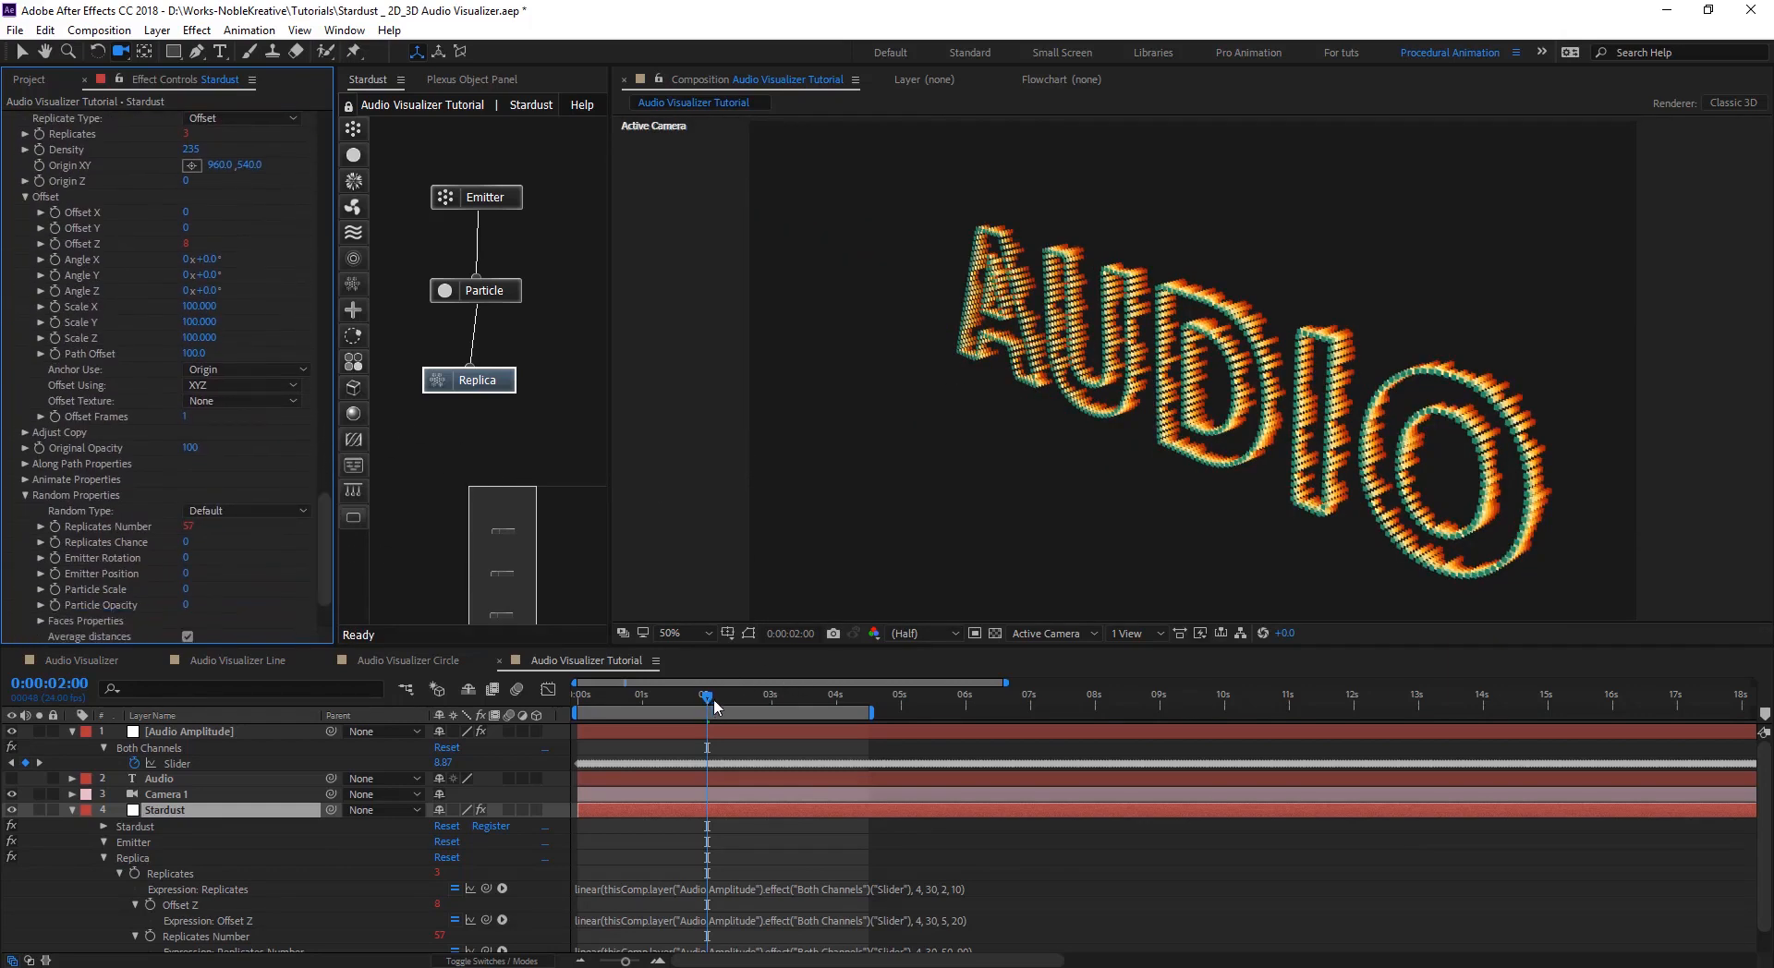
left_click(794, 695)
left_click_drag(804, 695, 606, 707)
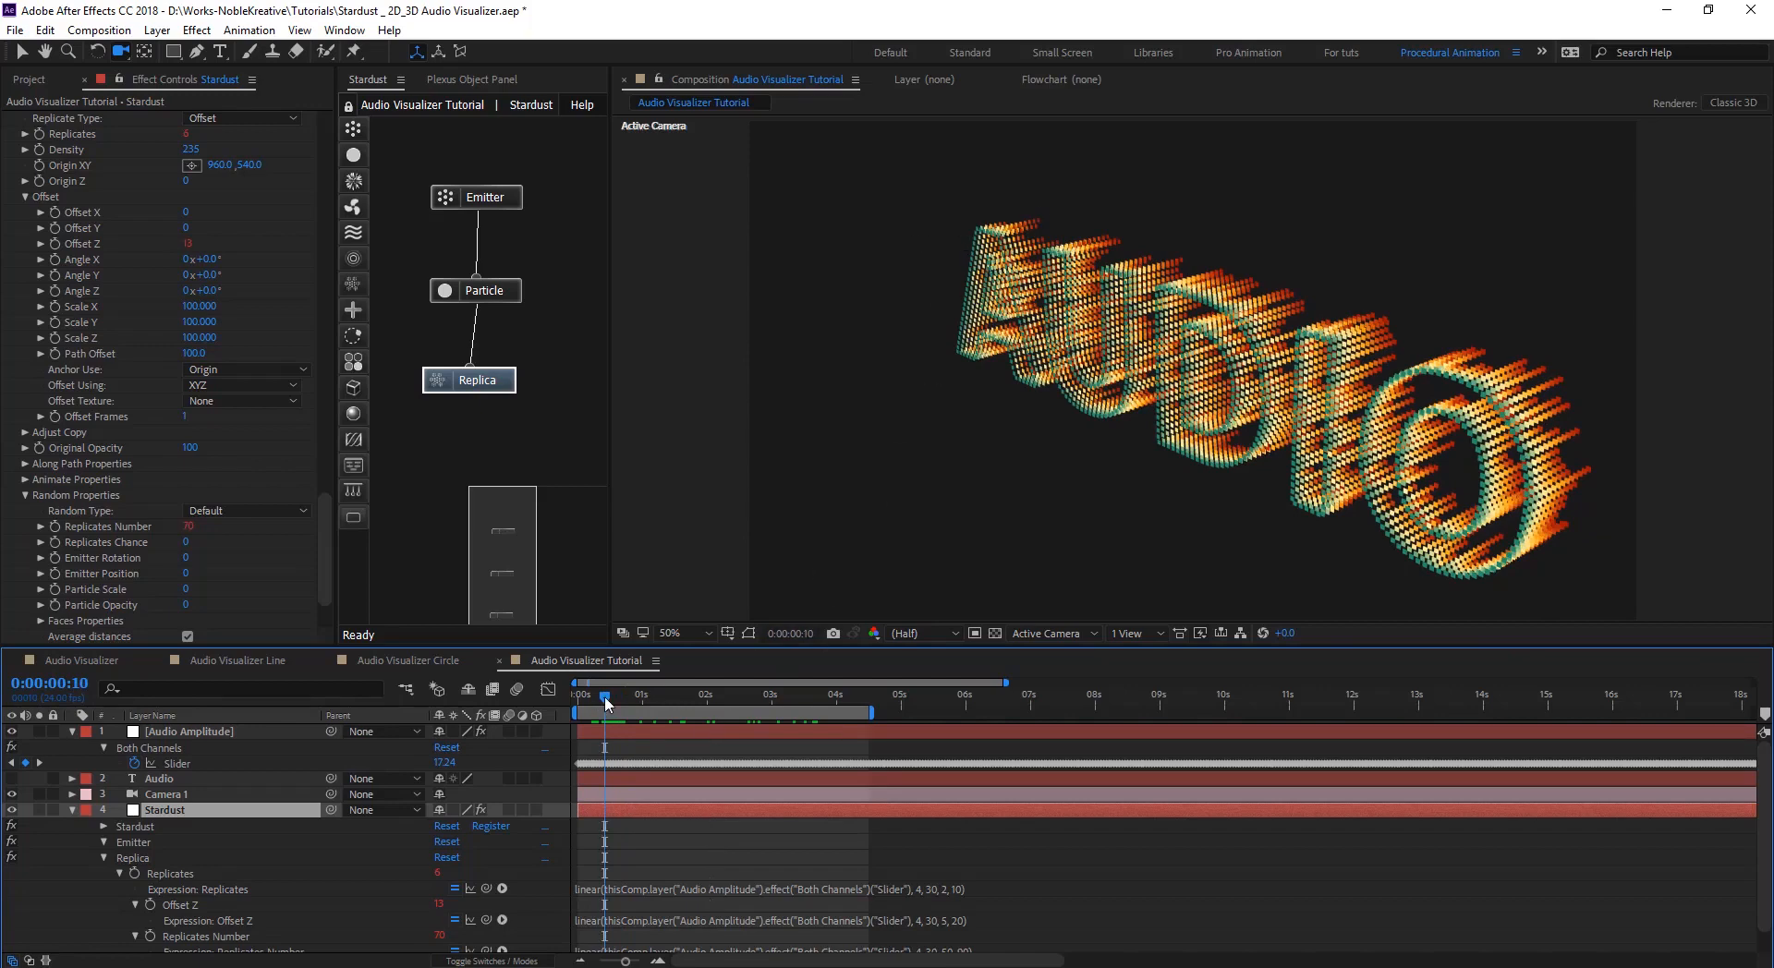
left_click_drag(607, 703, 617, 698)
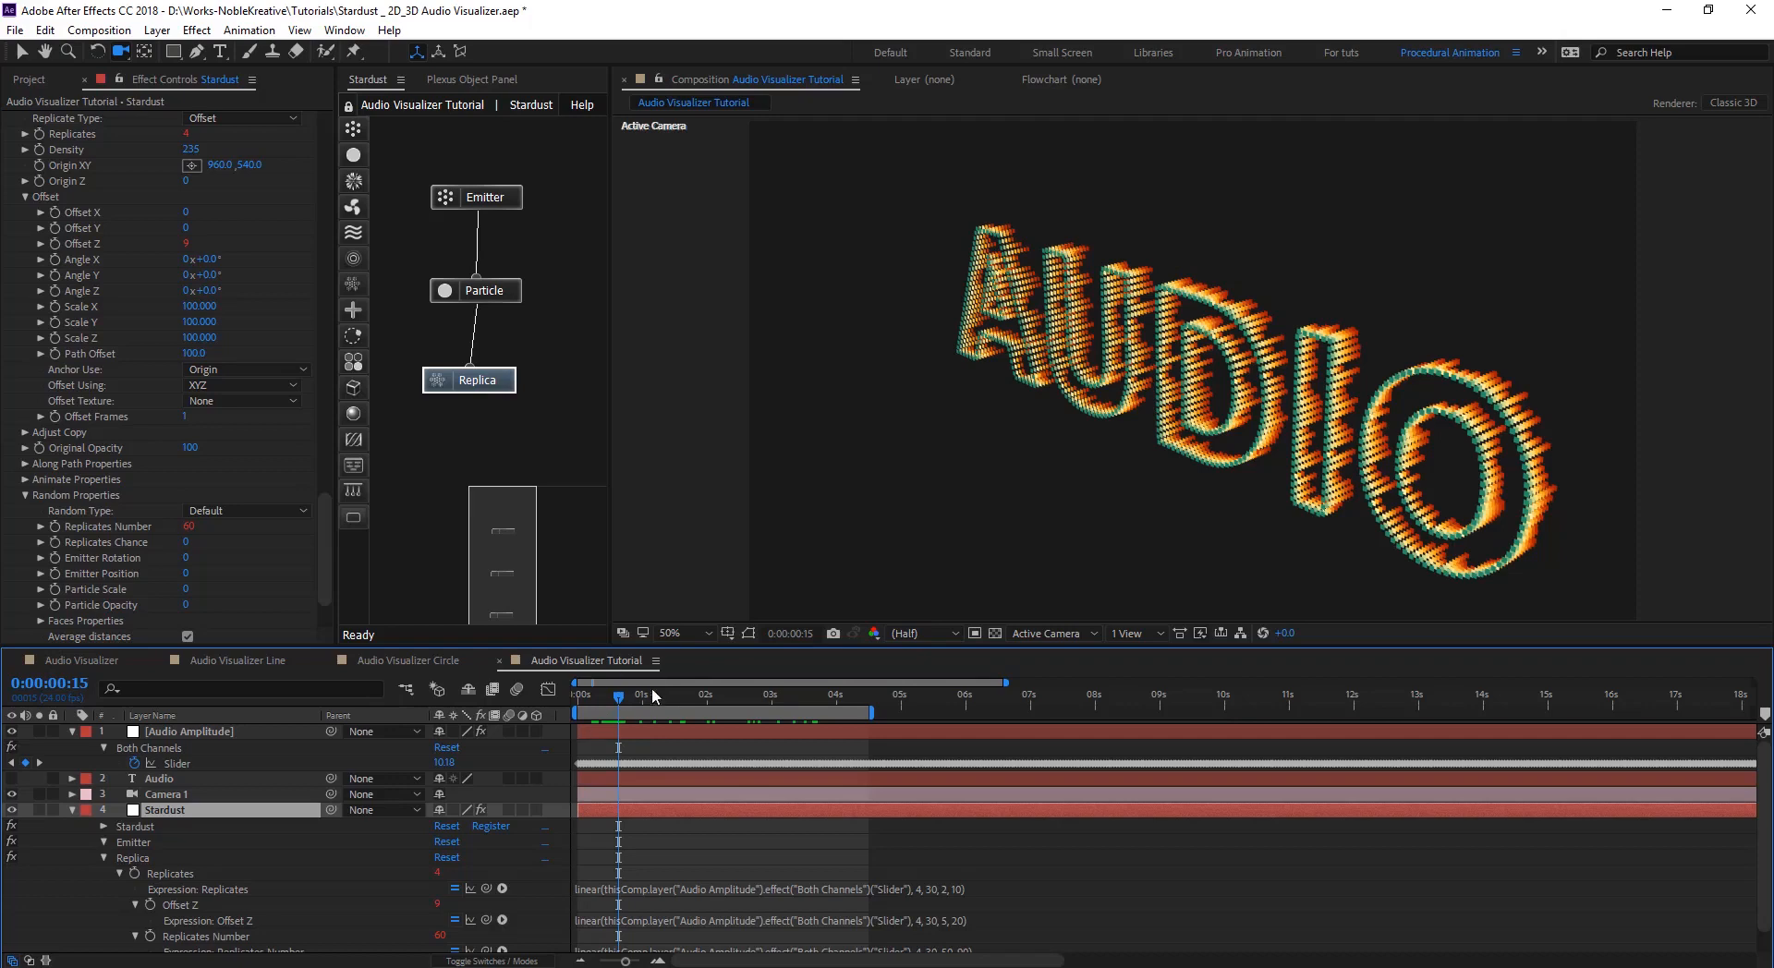
left_click_drag(638, 695, 776, 723)
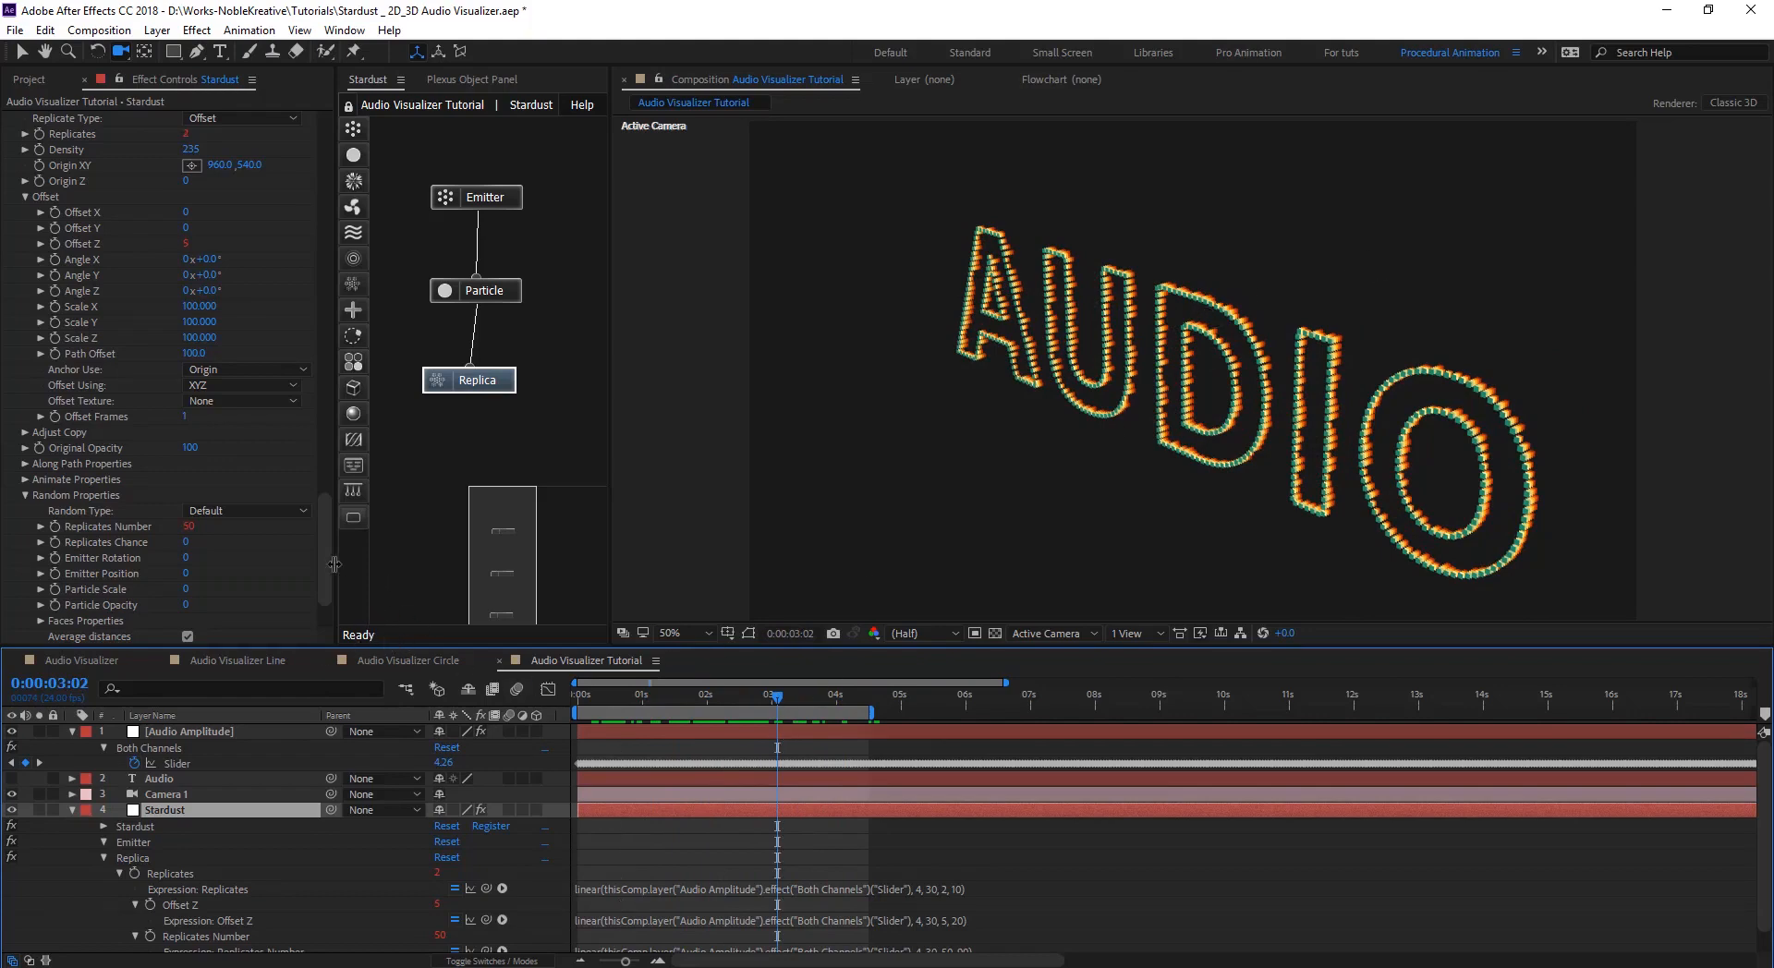
- Expand the Replica's Along Path Properties and adjust their Offset to -27, checking the color shift at 0:00:05:13
scroll(328, 558, "down", 2)
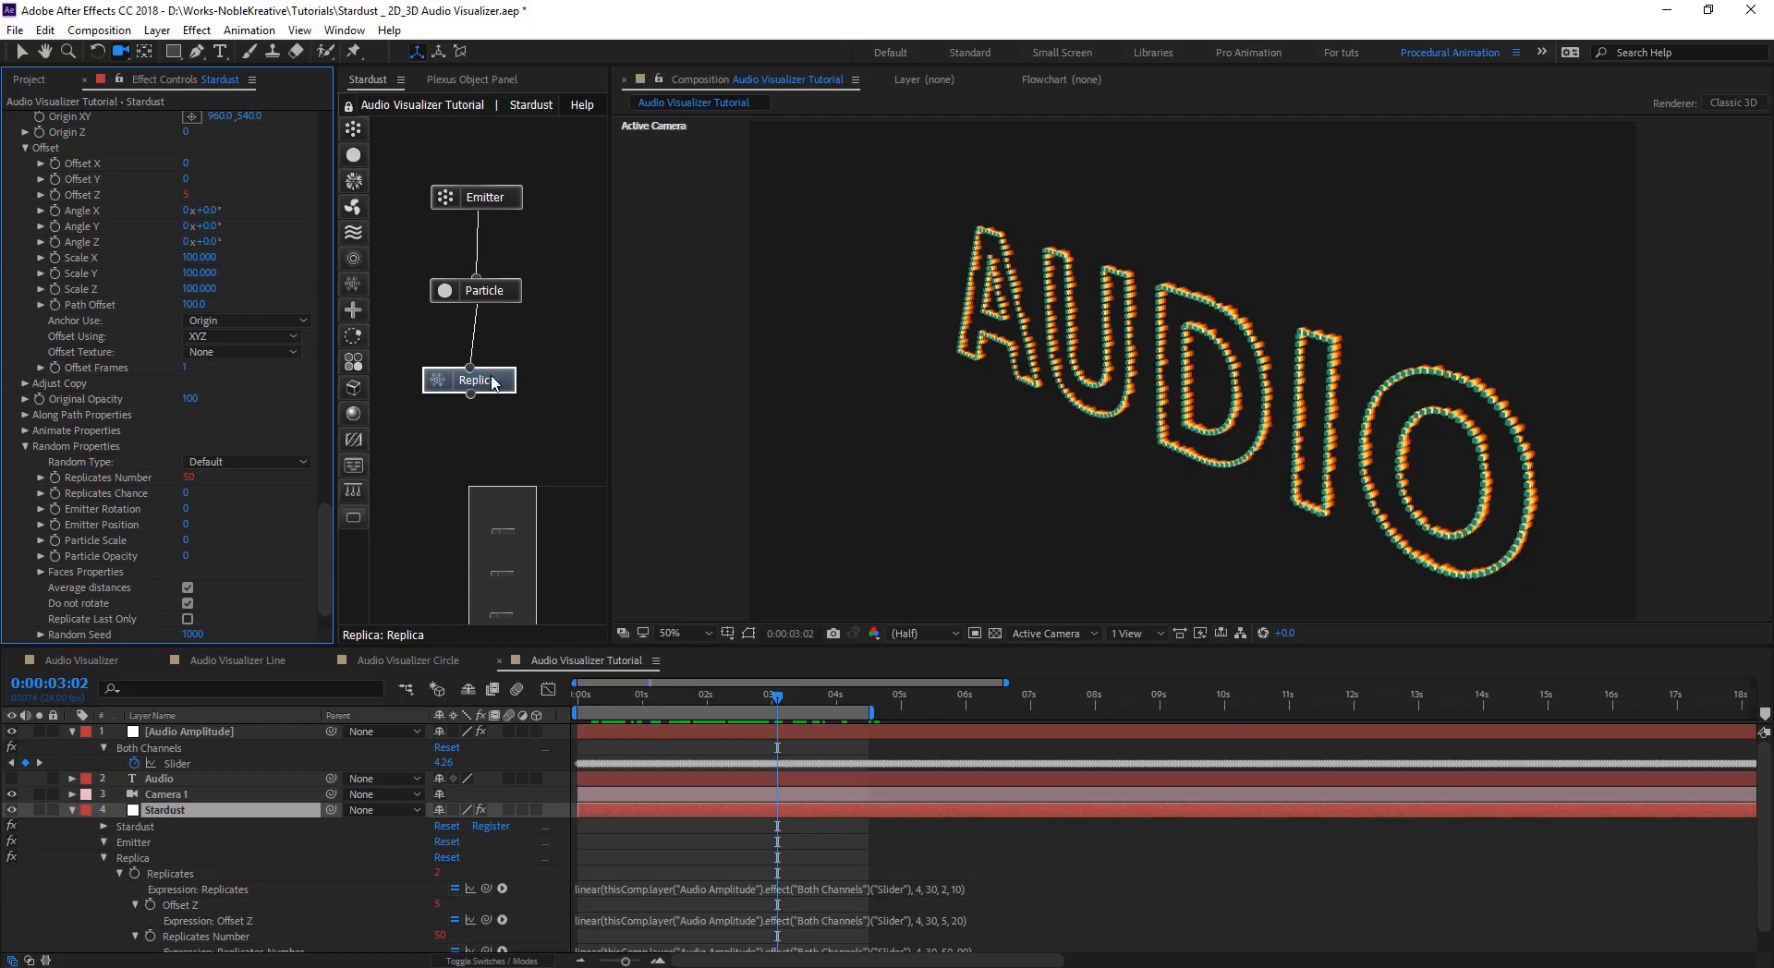
left_click(24, 416)
scroll(18, 414, "down", 6)
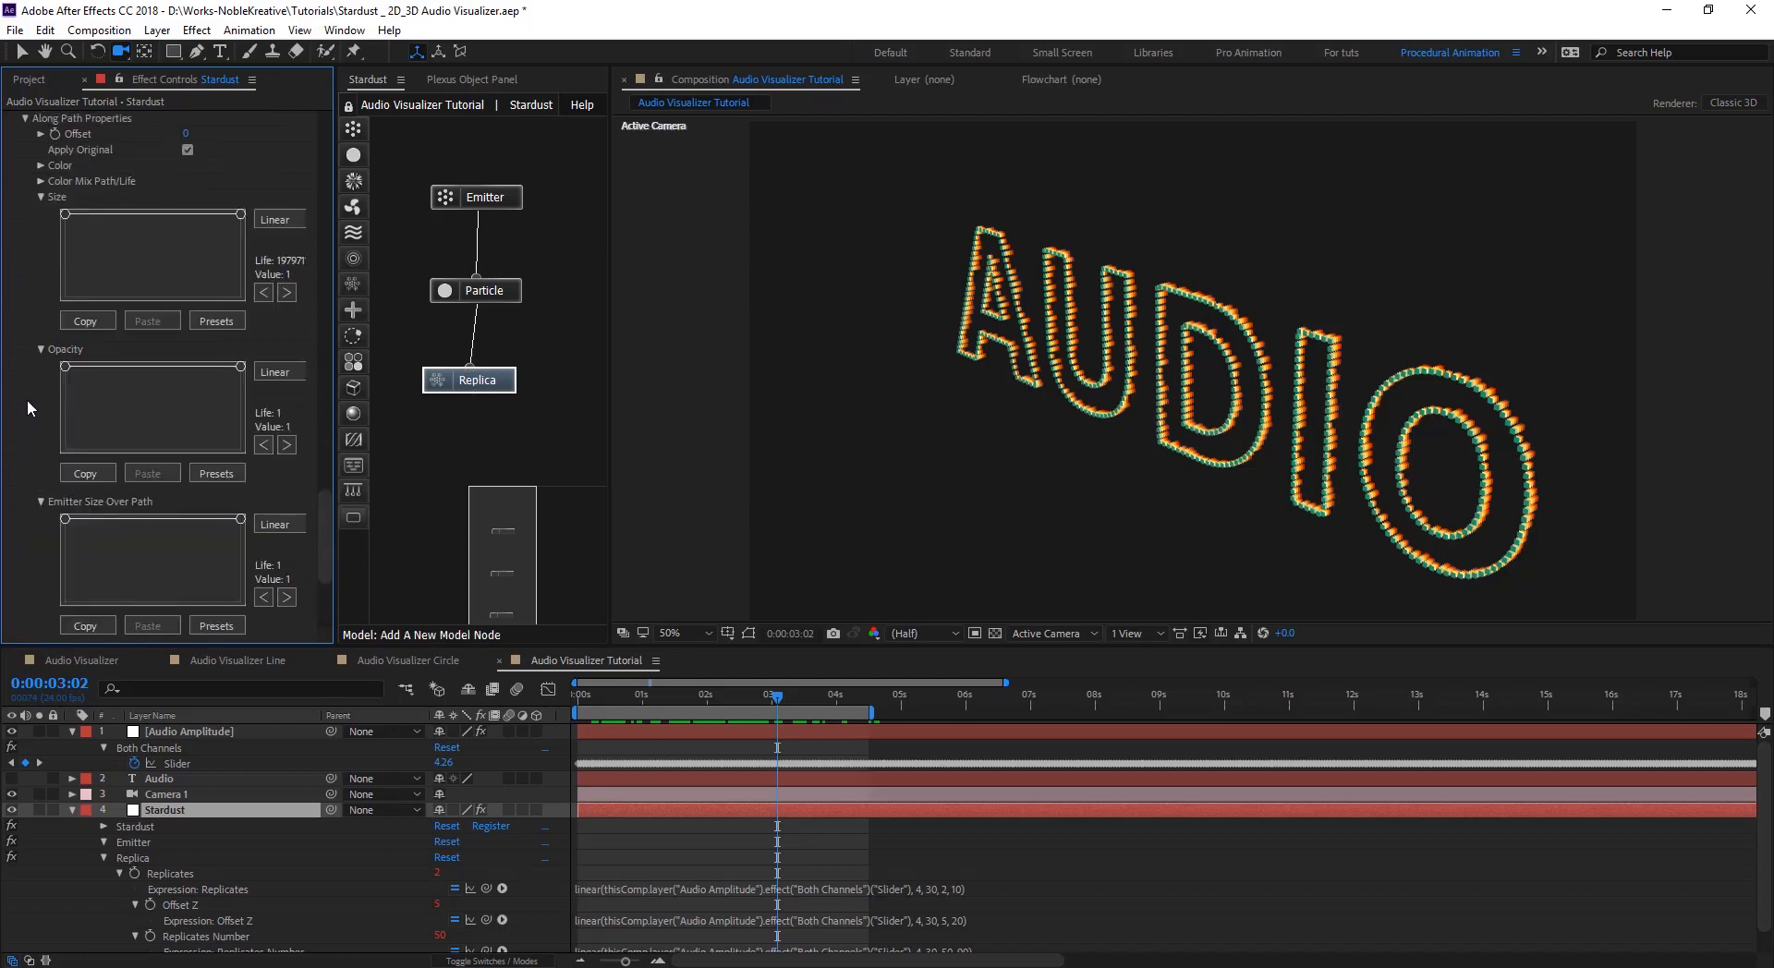
scroll(26, 399, "up", 3)
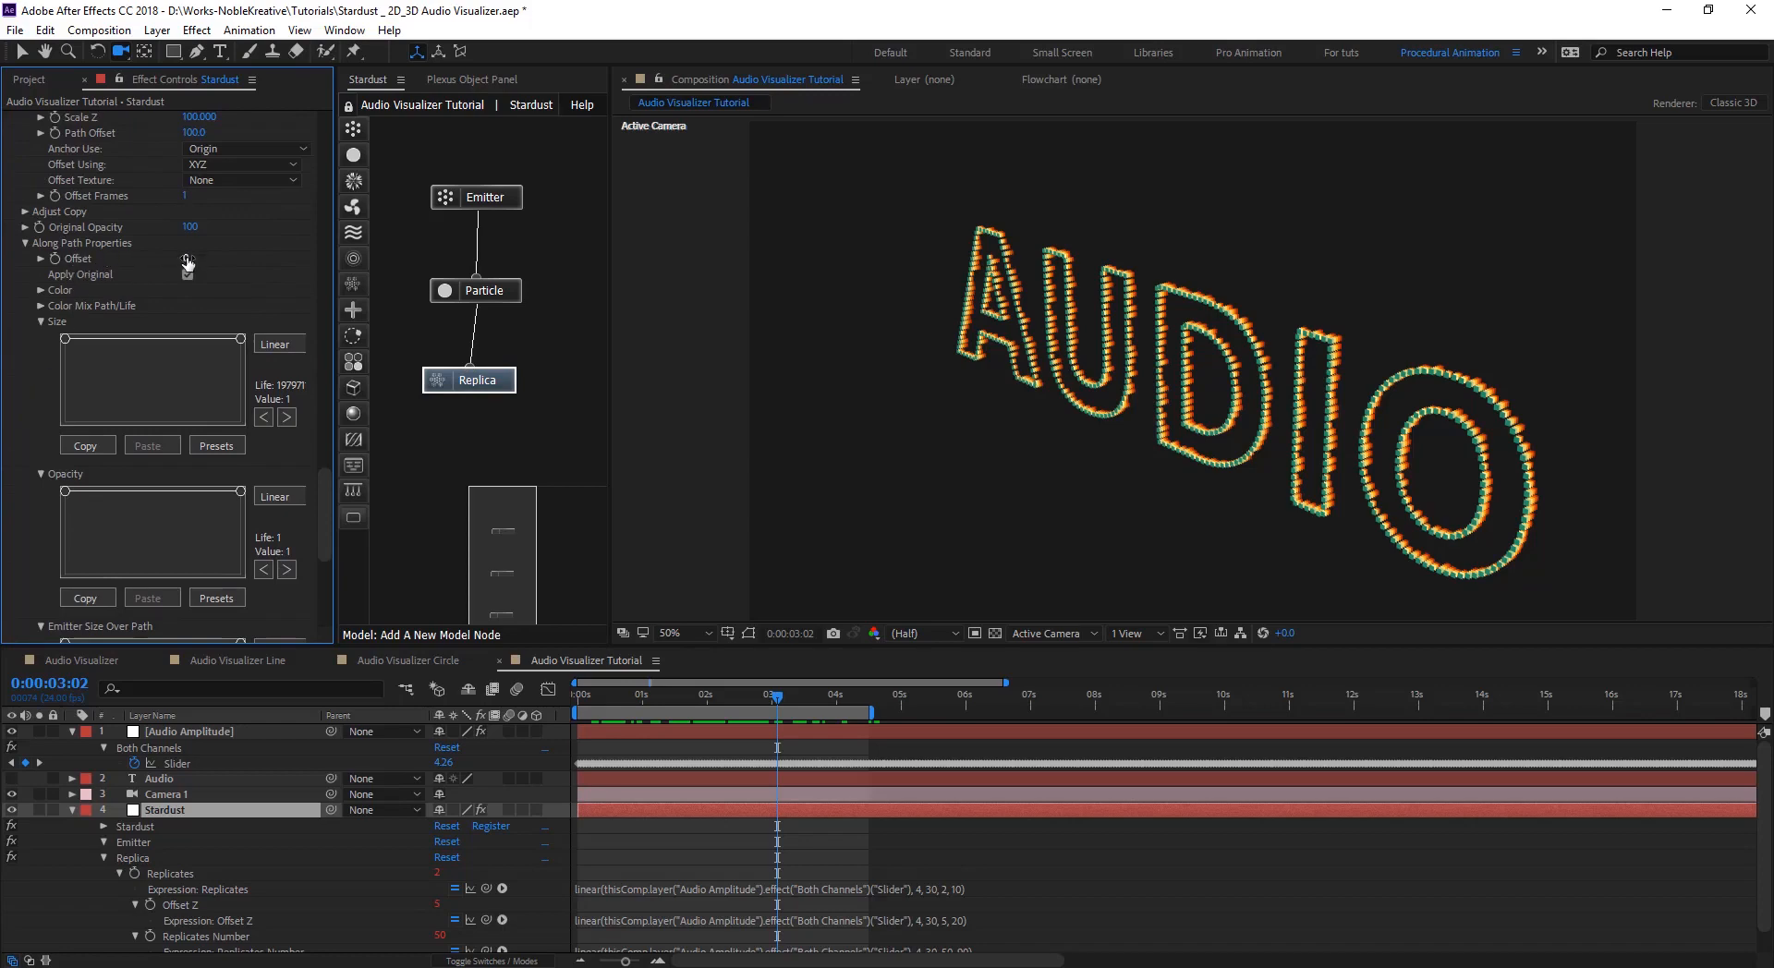
left_click_drag(188, 257, 103, 239)
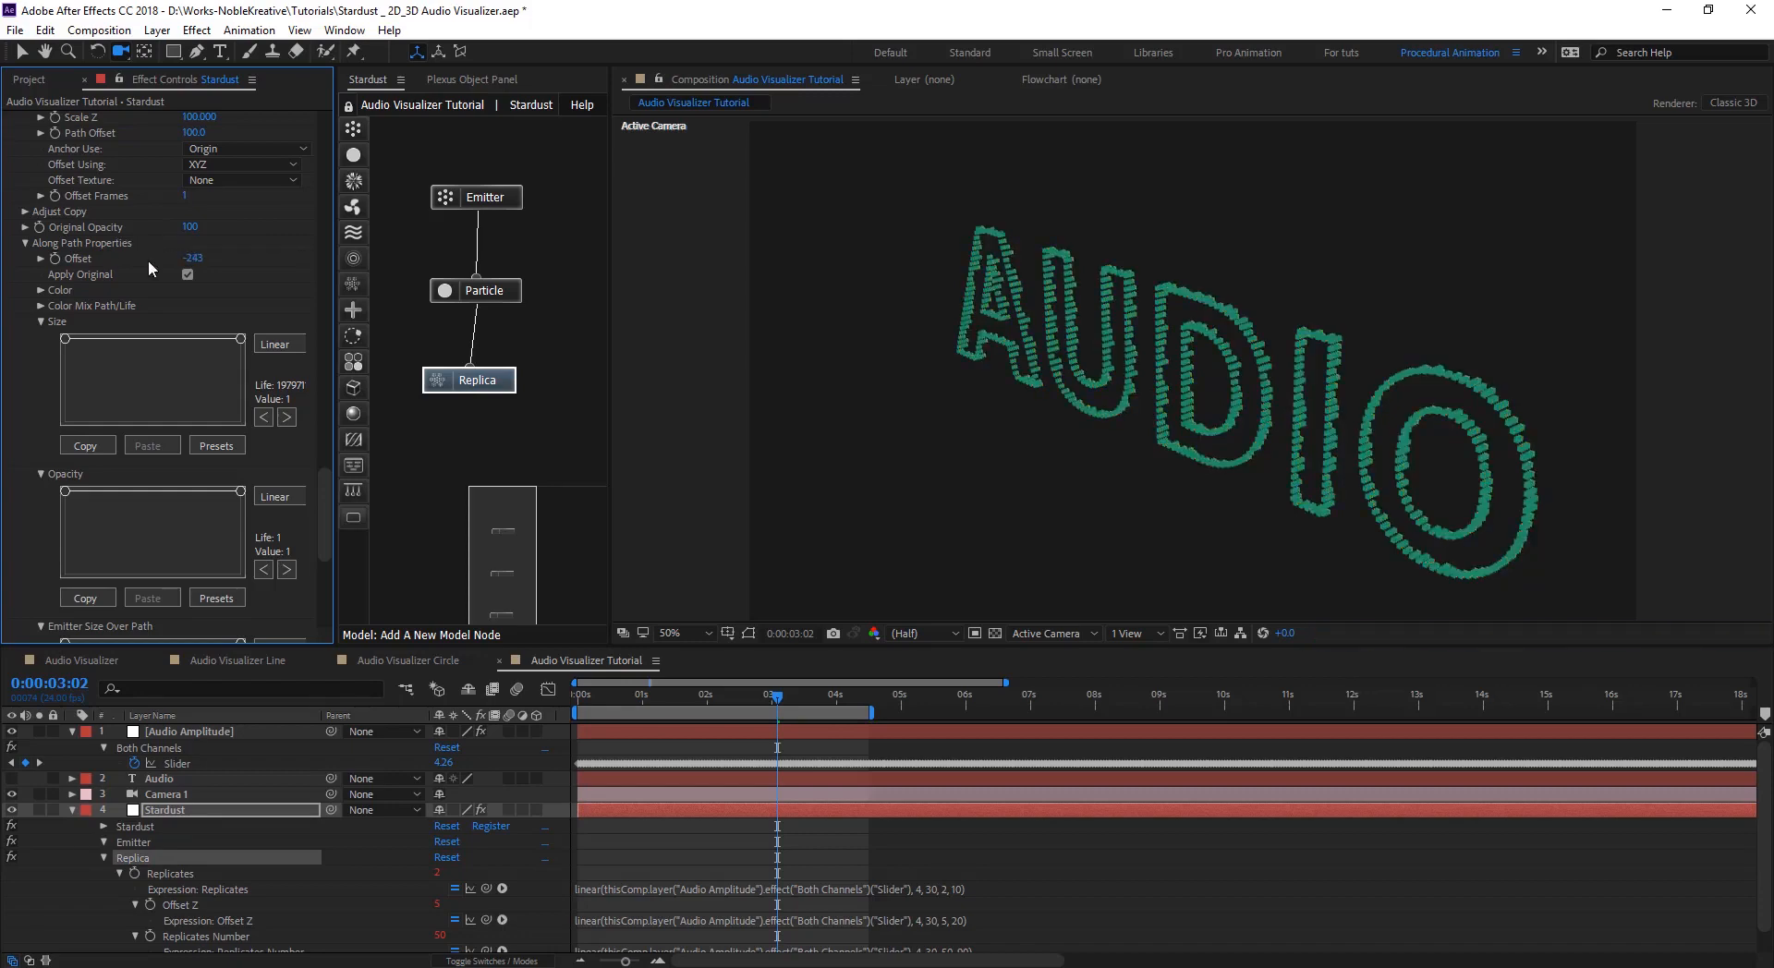
left_click_drag(661, 707, 933, 708)
mouse_move(190, 258)
left_mouse_down()
mouse_move(223, 261)
mouse_move(127, 255)
mouse_move(177, 263)
left_mouse_up()
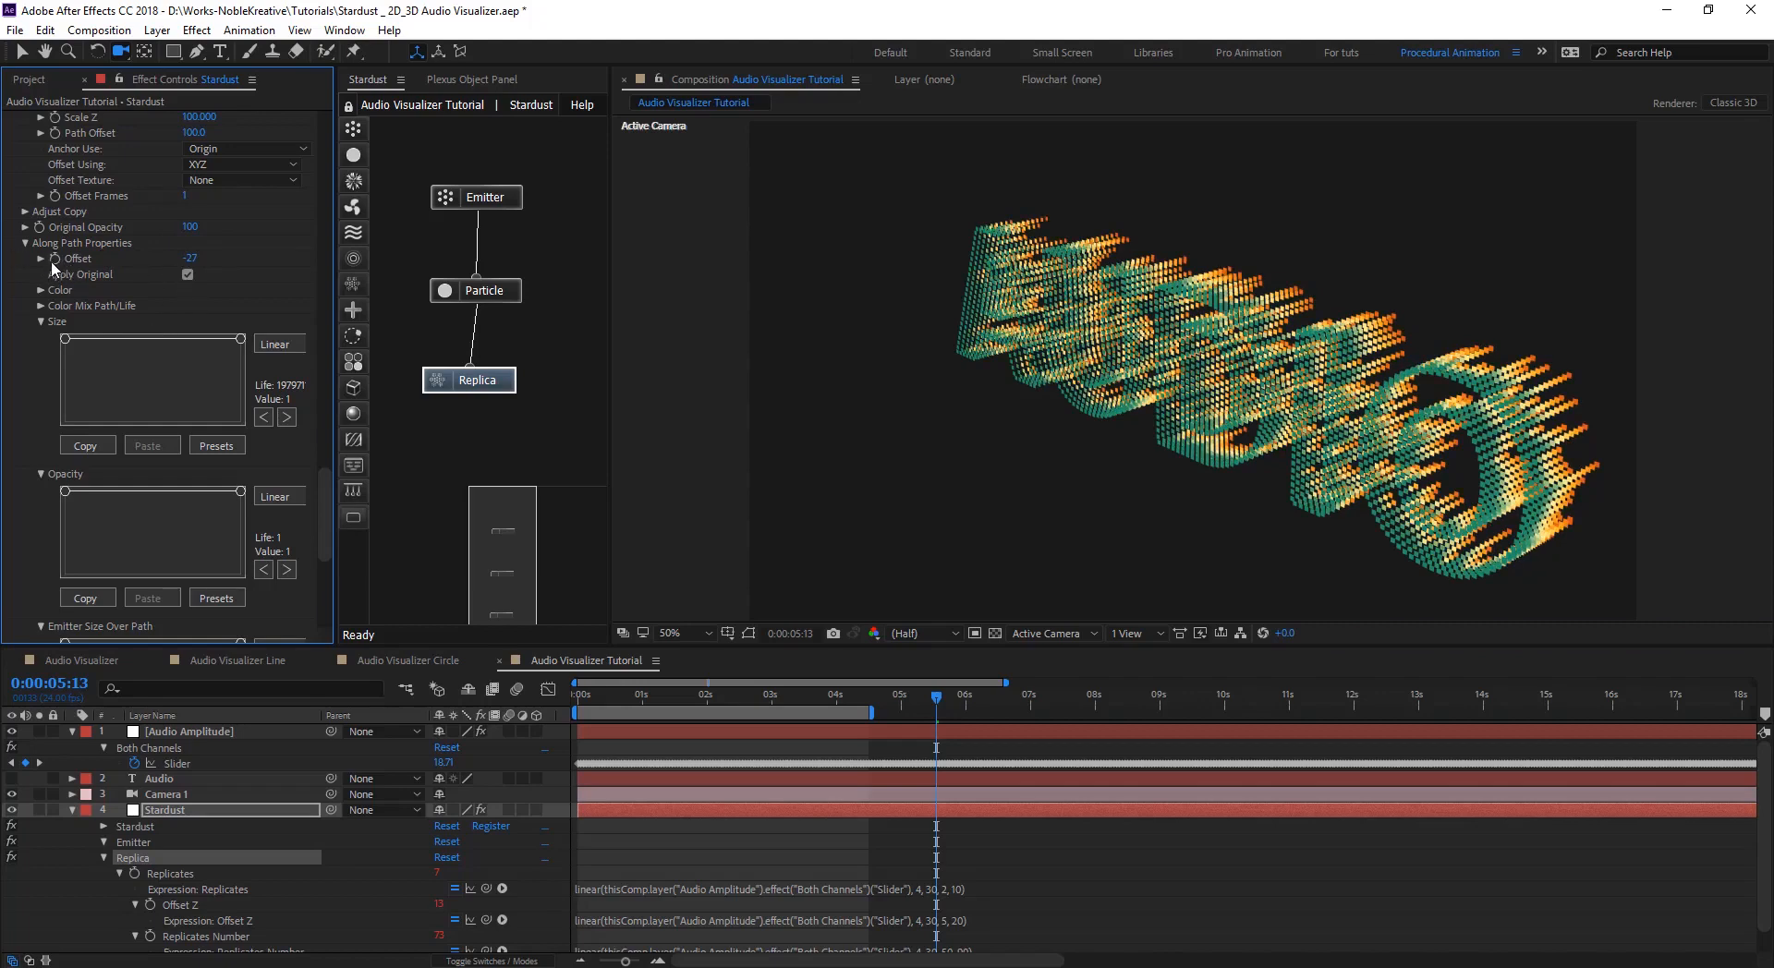
- Drive the Replica's Along Path Offset with a linear expression remapping the Audio Amplitude Both Channels slider from 4, 30 to -50, 5
left_click(53, 260, "alt")
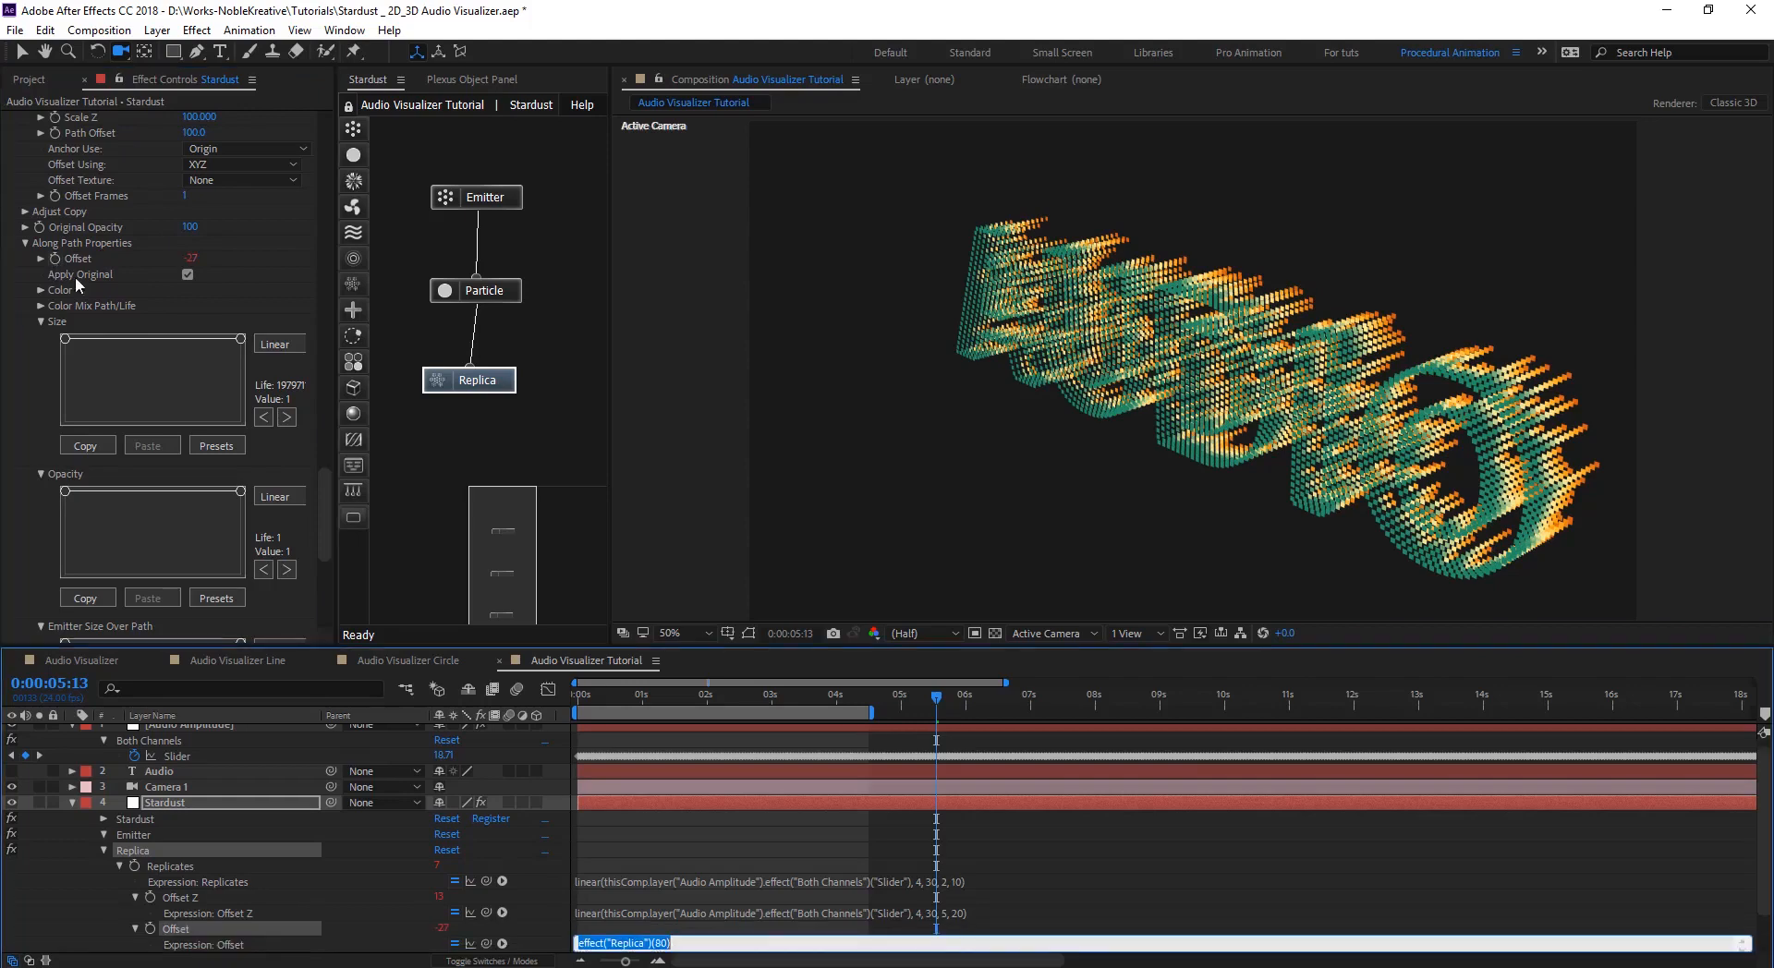
type("linear(thisComp.layer(\"Audio Amplitude\").effect(\"Both Channels\")(\"Slider\"), 4, 30, 5, 20)")
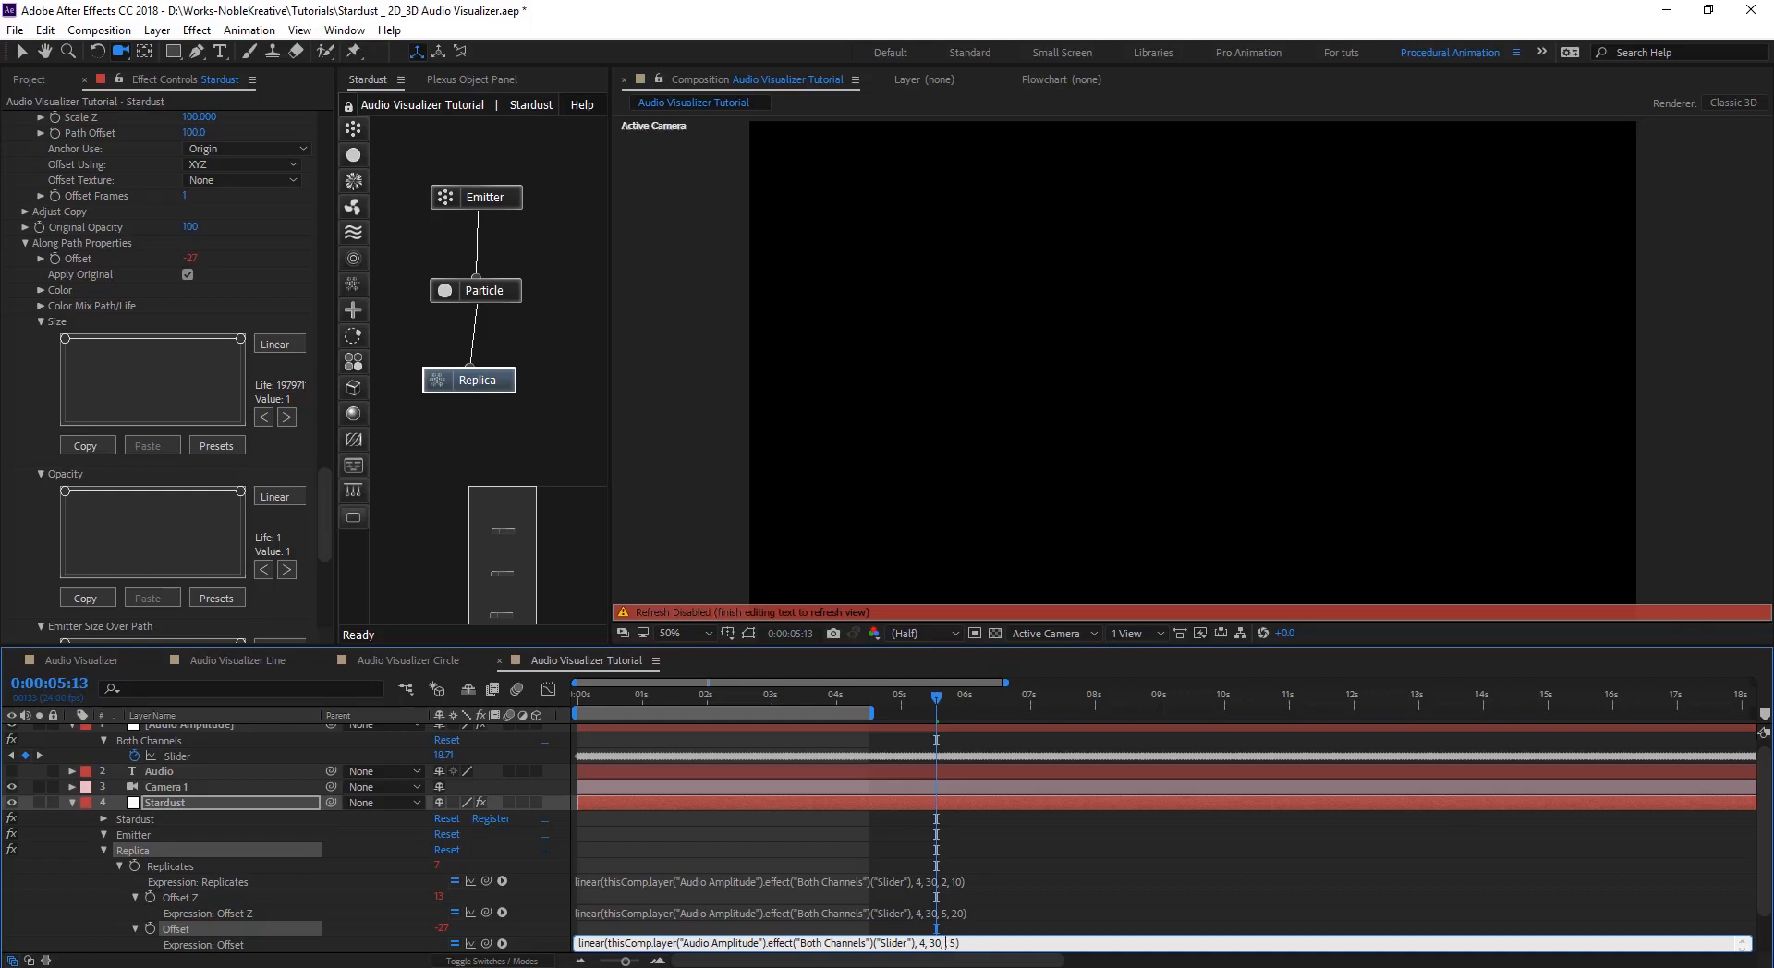
type("50,")
left_click(616, 865)
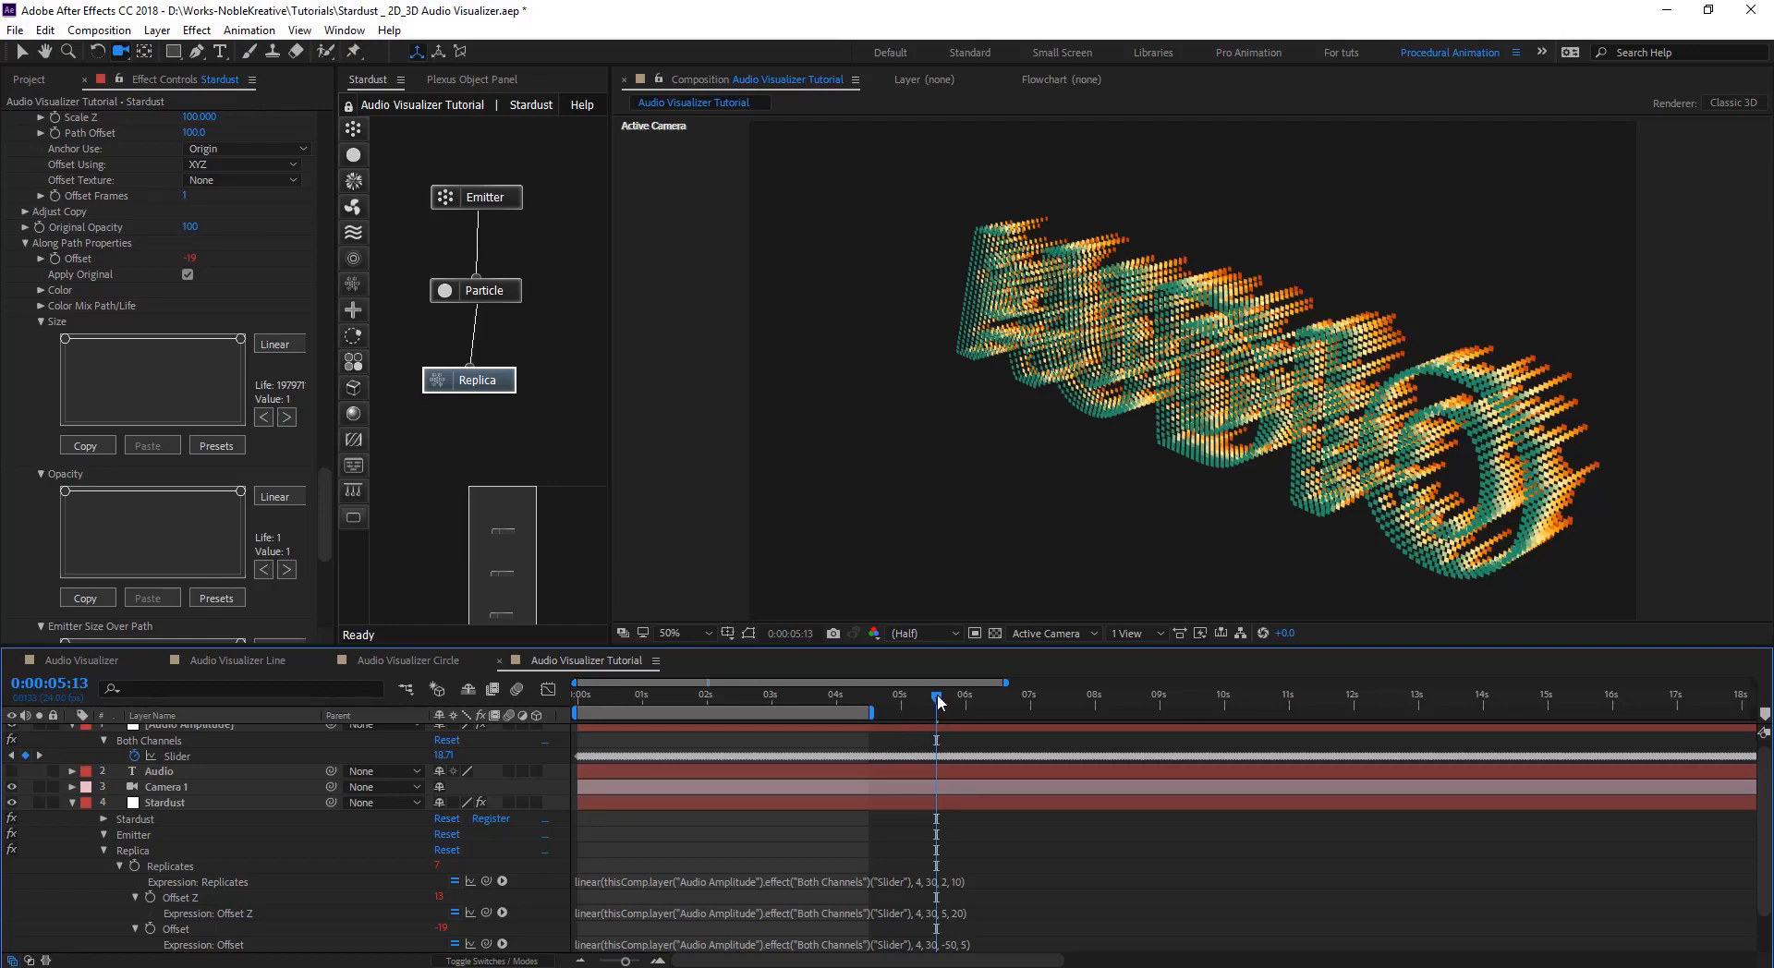
- Scrub between 0:00:05:13 and 0:00:13:20 to examine the color offset's reaction to louder and quieter audio
left_click_drag(937, 702, 1433, 732)
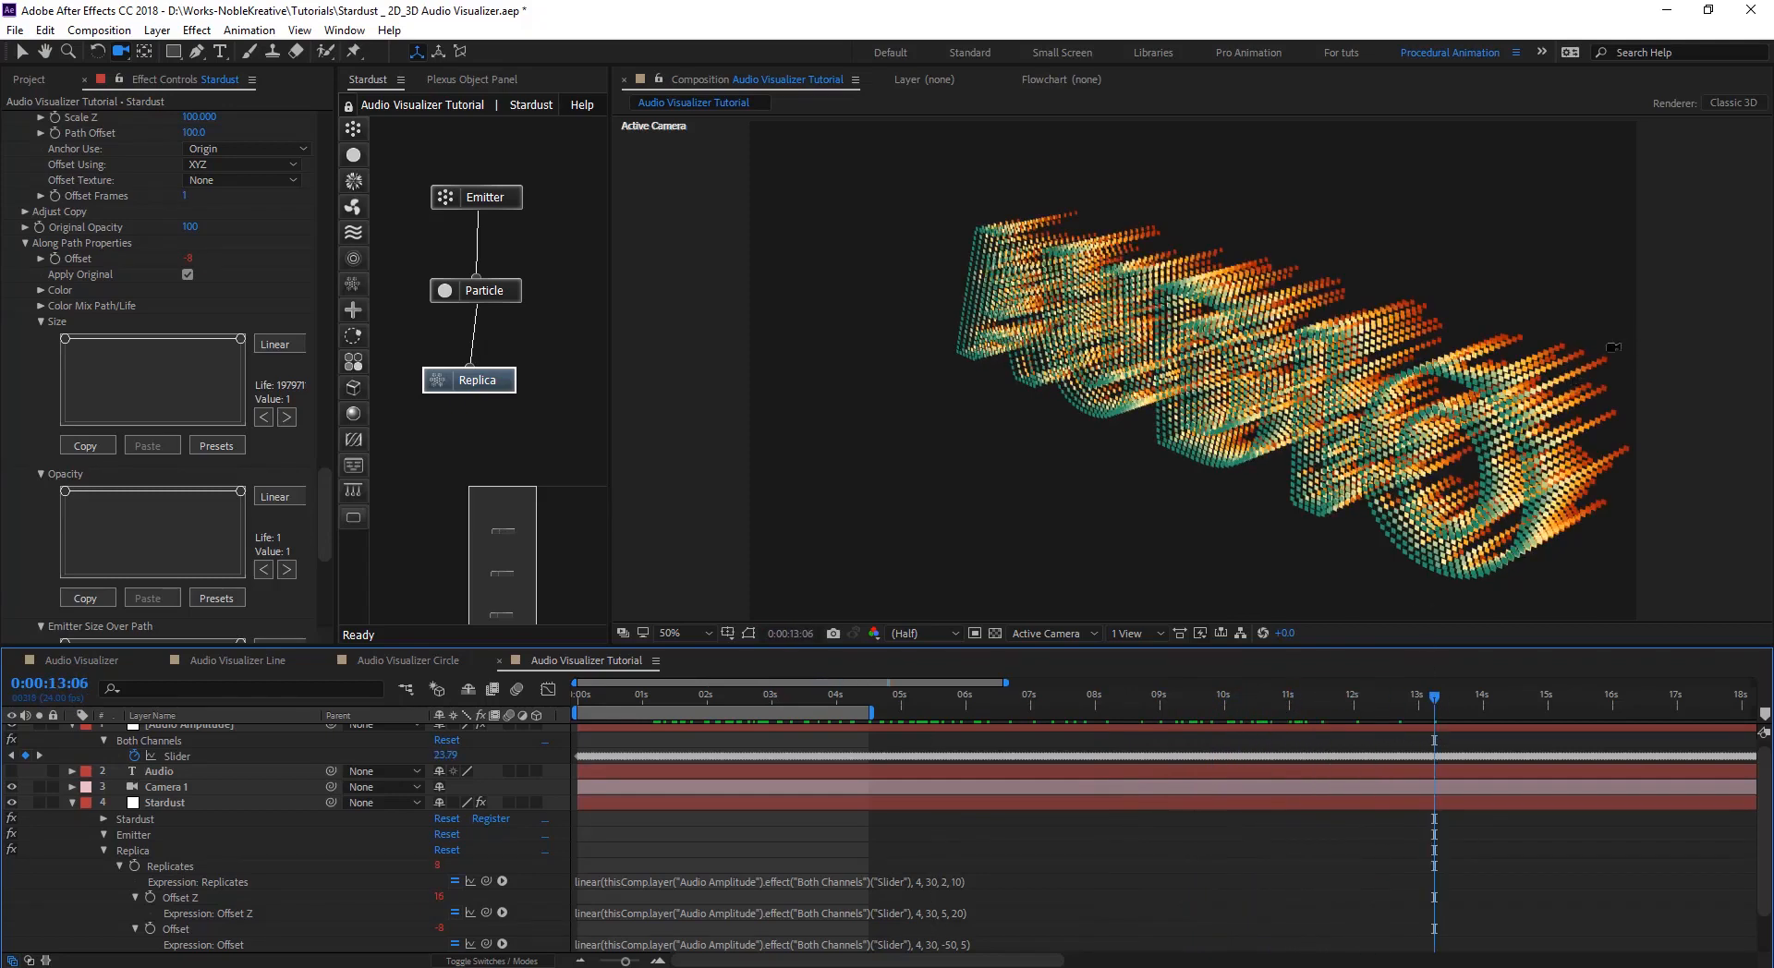
left_click_drag(1434, 701, 1474, 697)
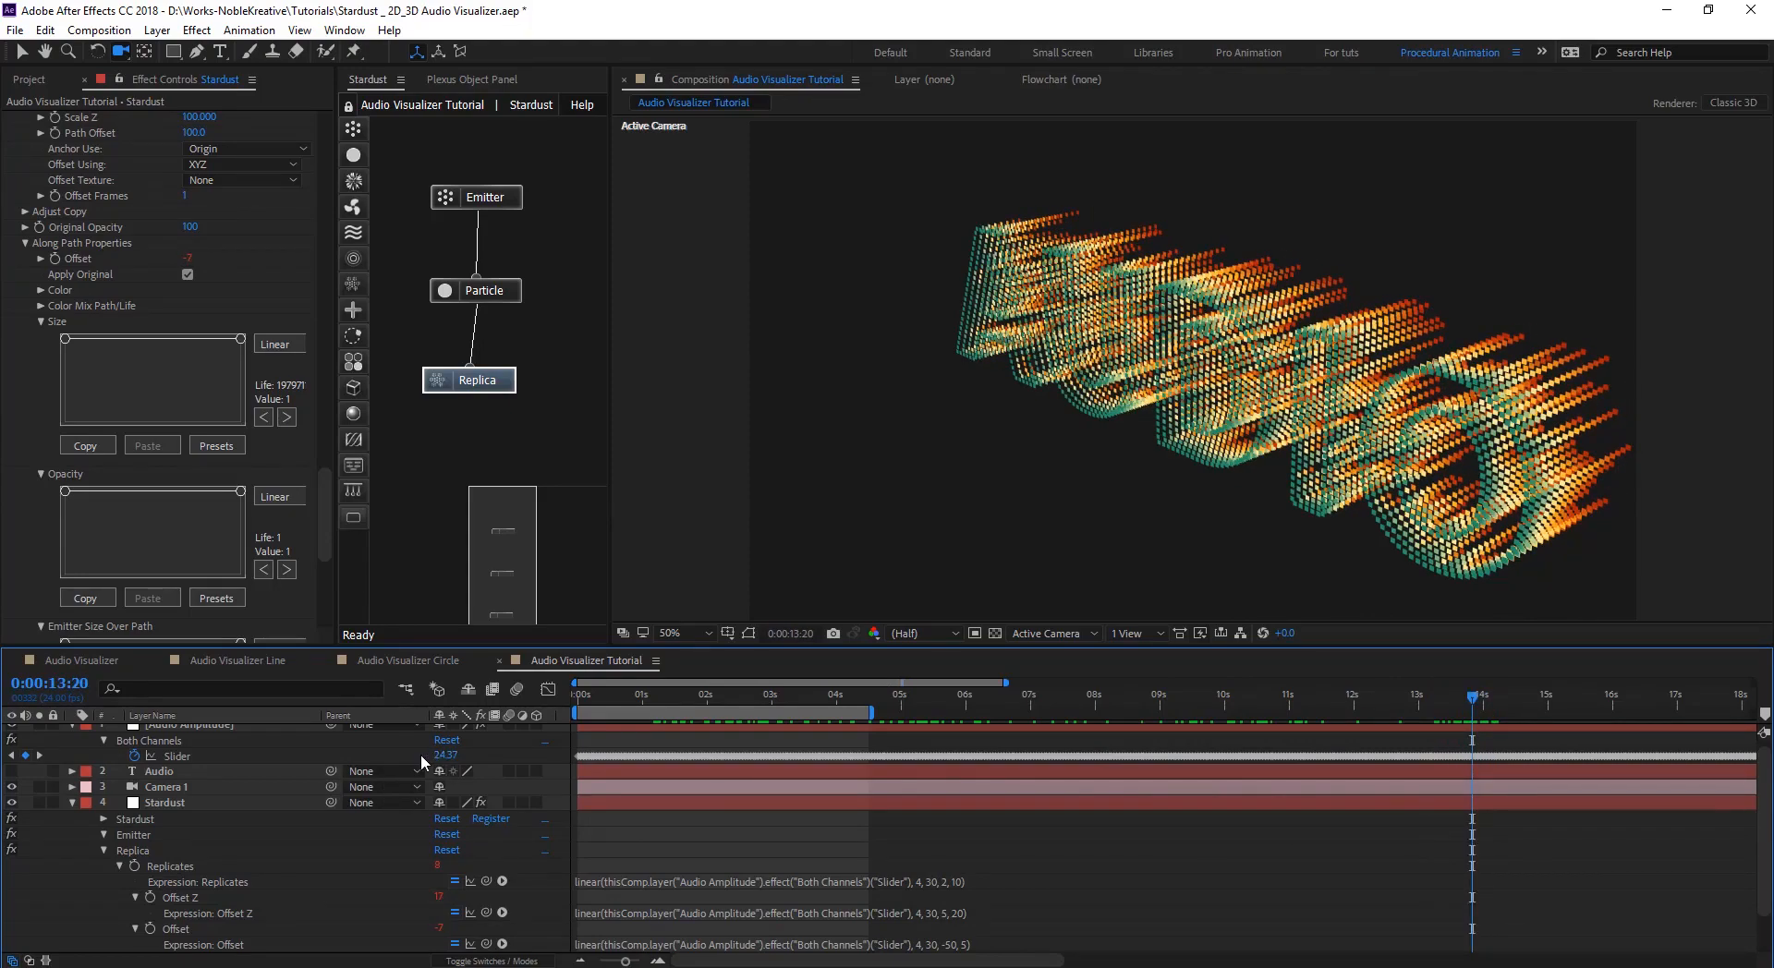
left_click_drag(1475, 700, 1414, 709)
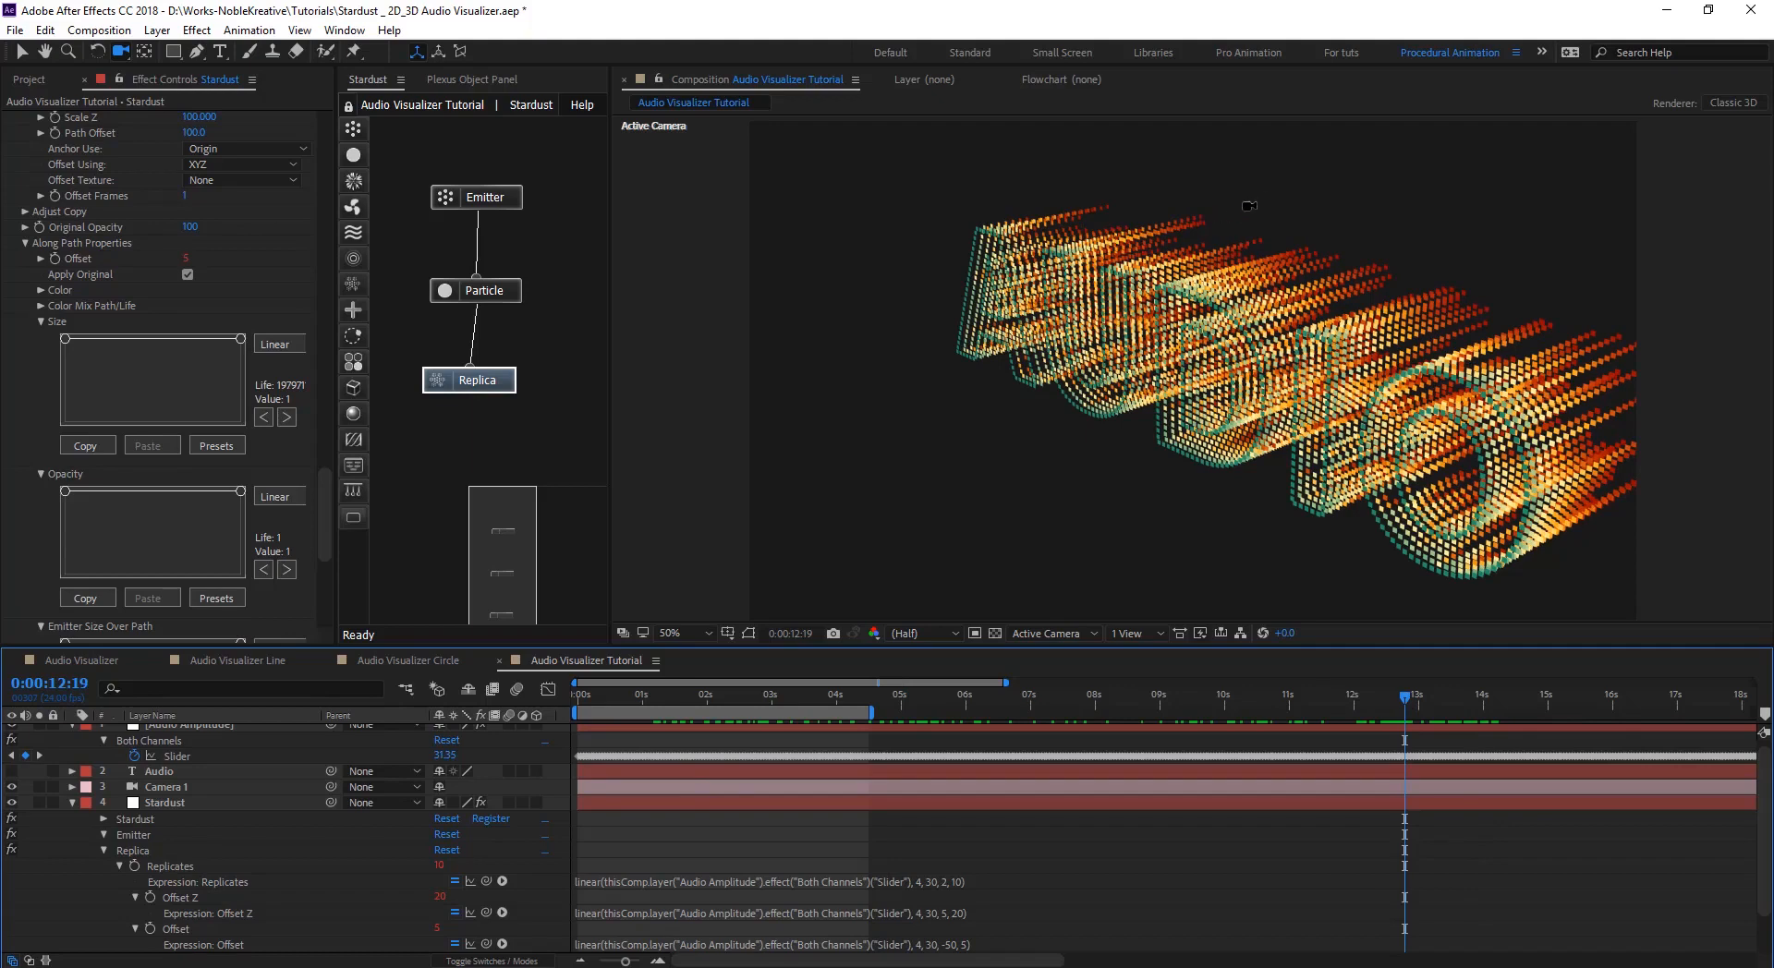
left_click_drag(1377, 710, 1271, 760)
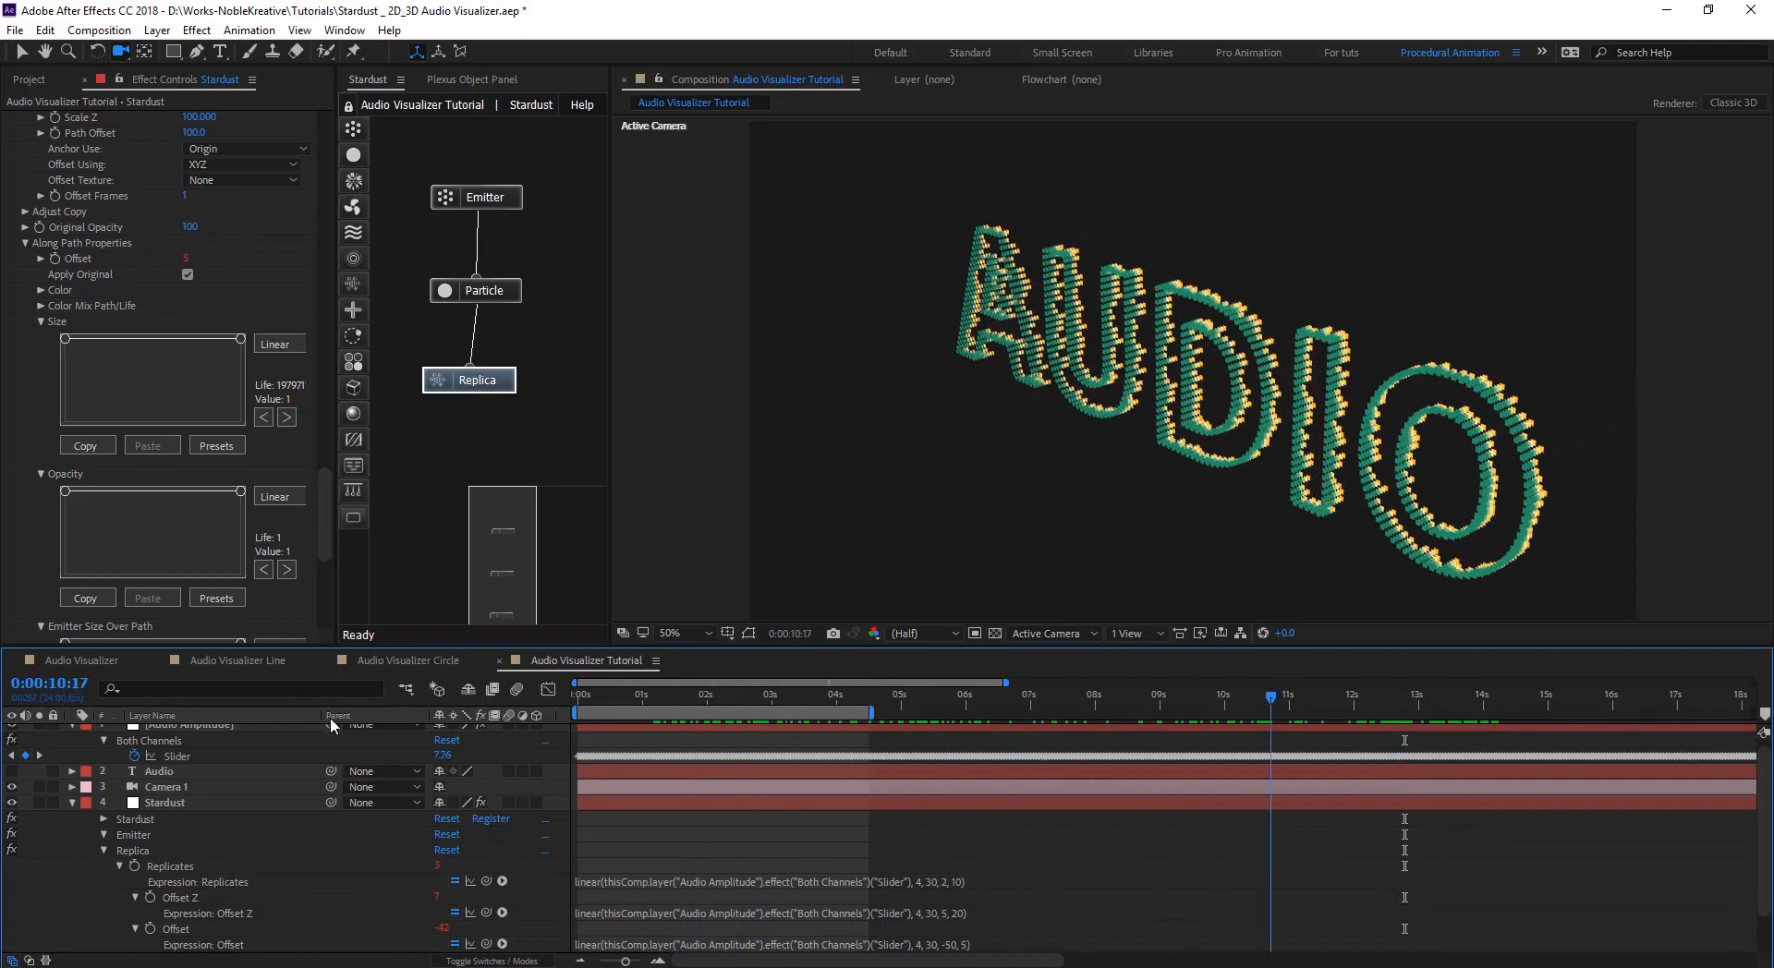
- Turn on the Particle's Shadow Properties and scrub back to 0:00:04:00 to check the shading
left_click_drag(318, 462, 318, 286)
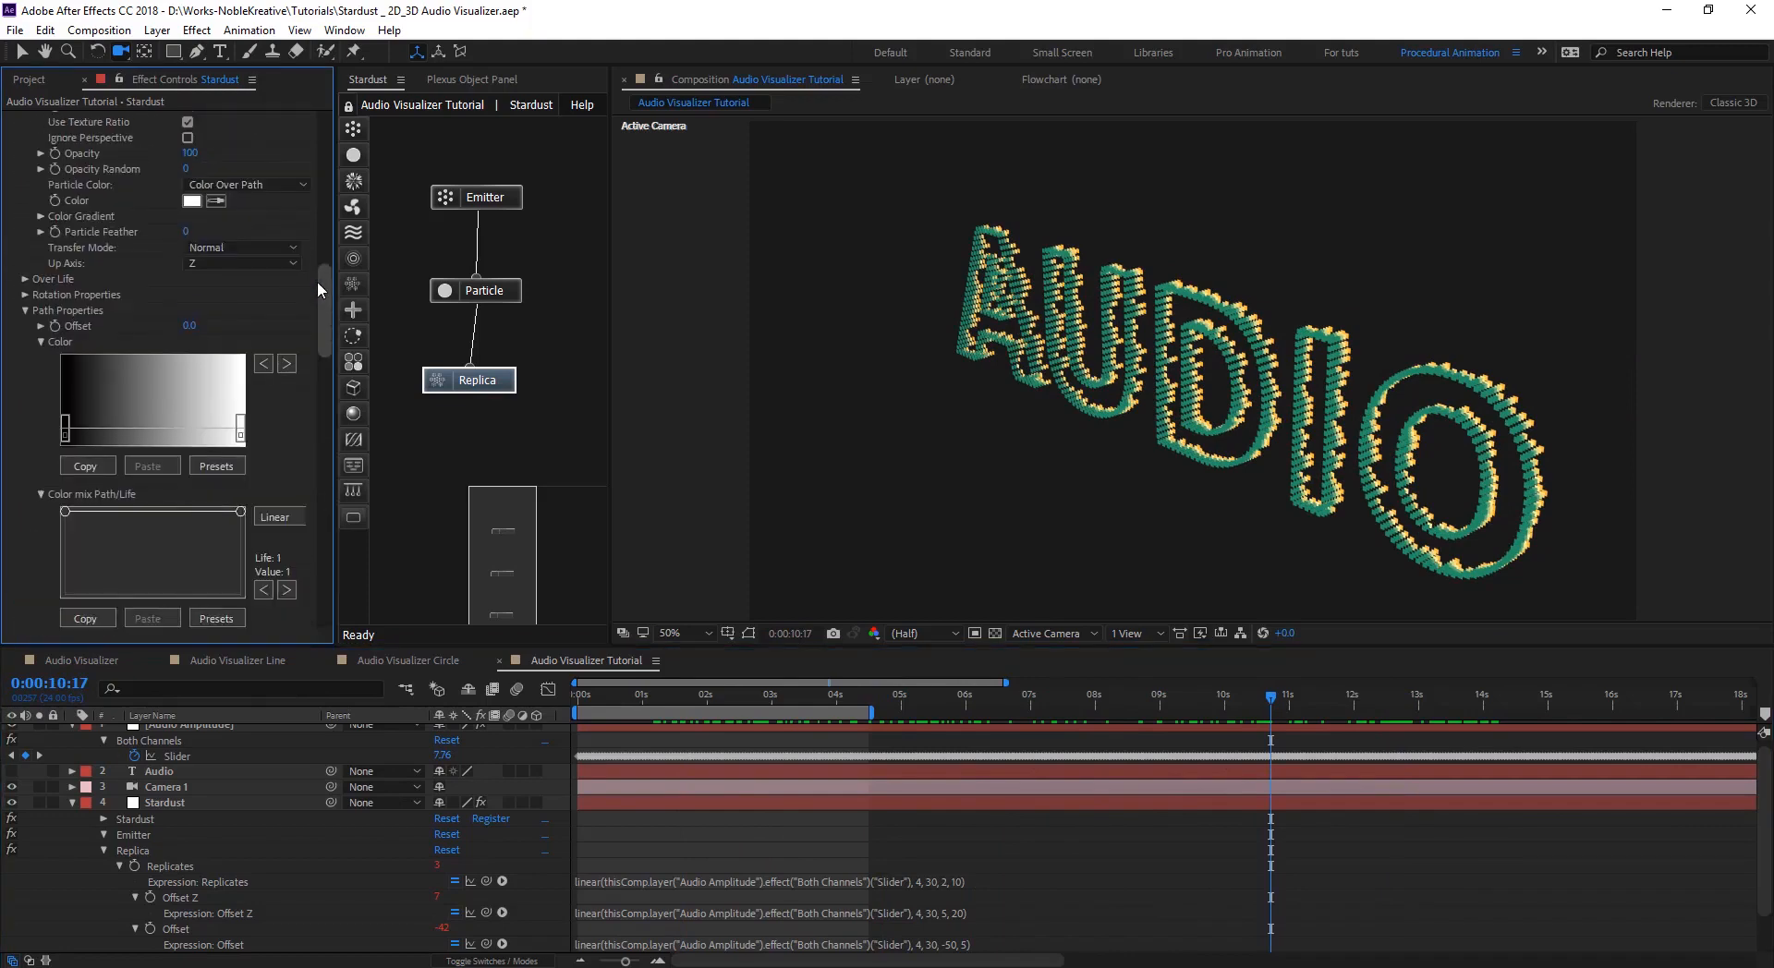
left_click(511, 292)
scroll(92, 407, "down", 2)
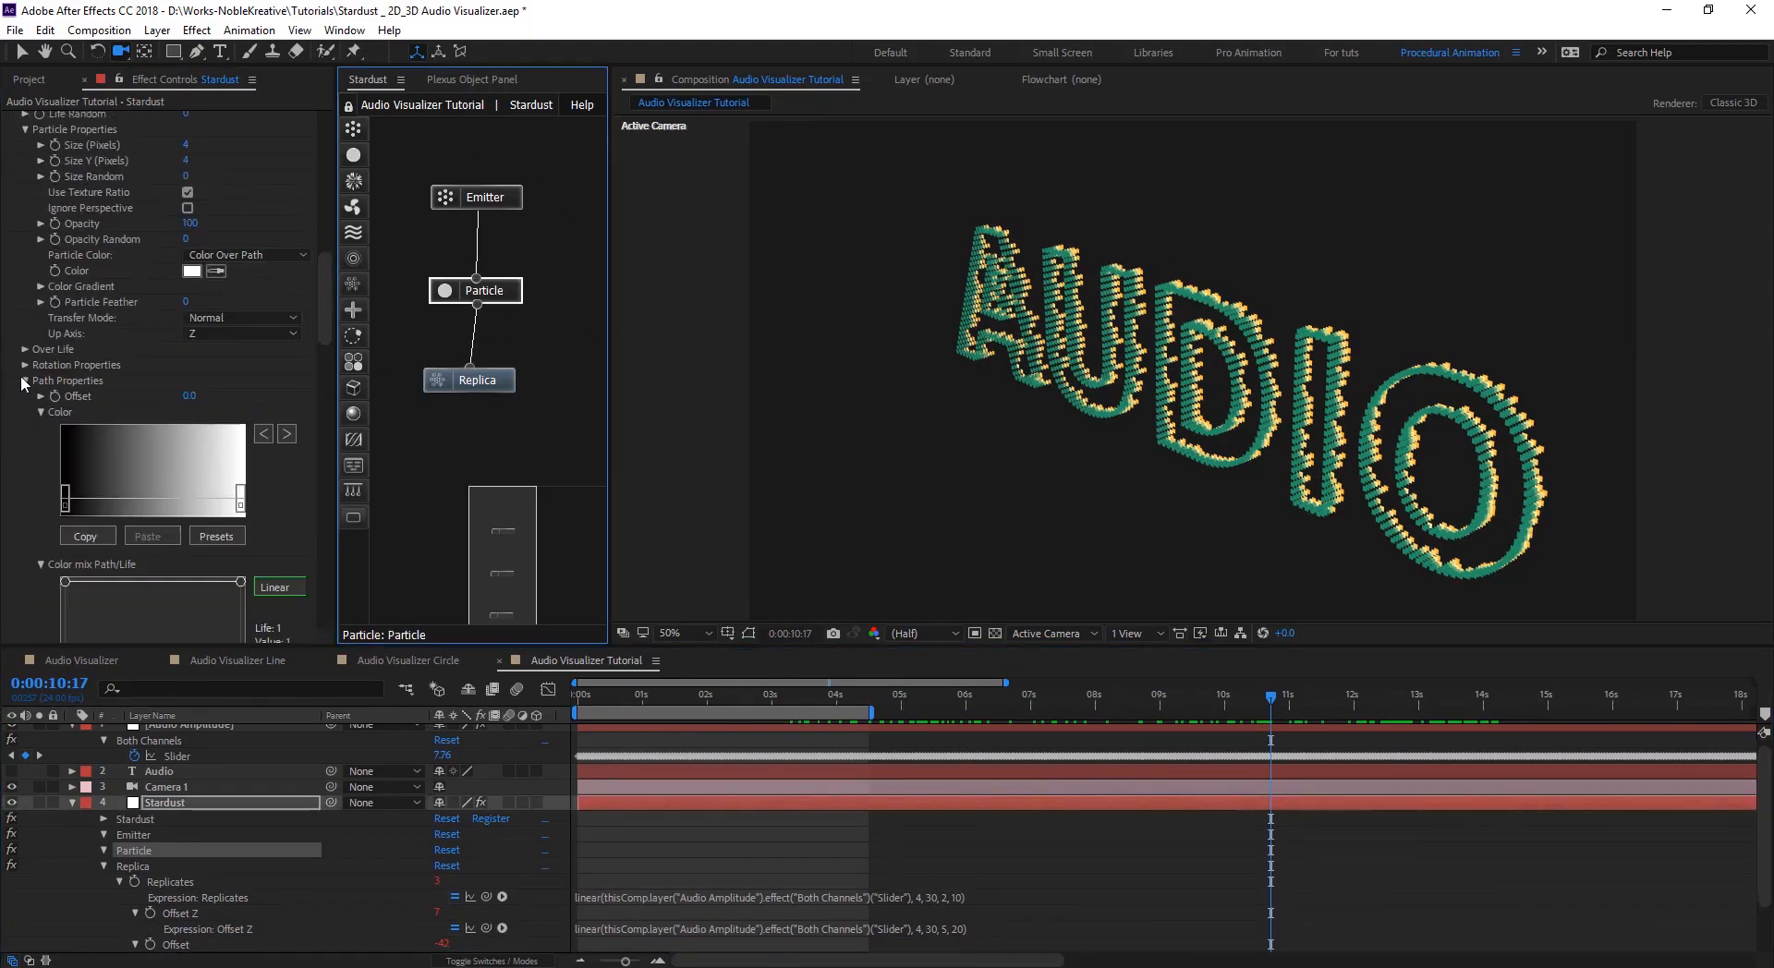
left_click(25, 381)
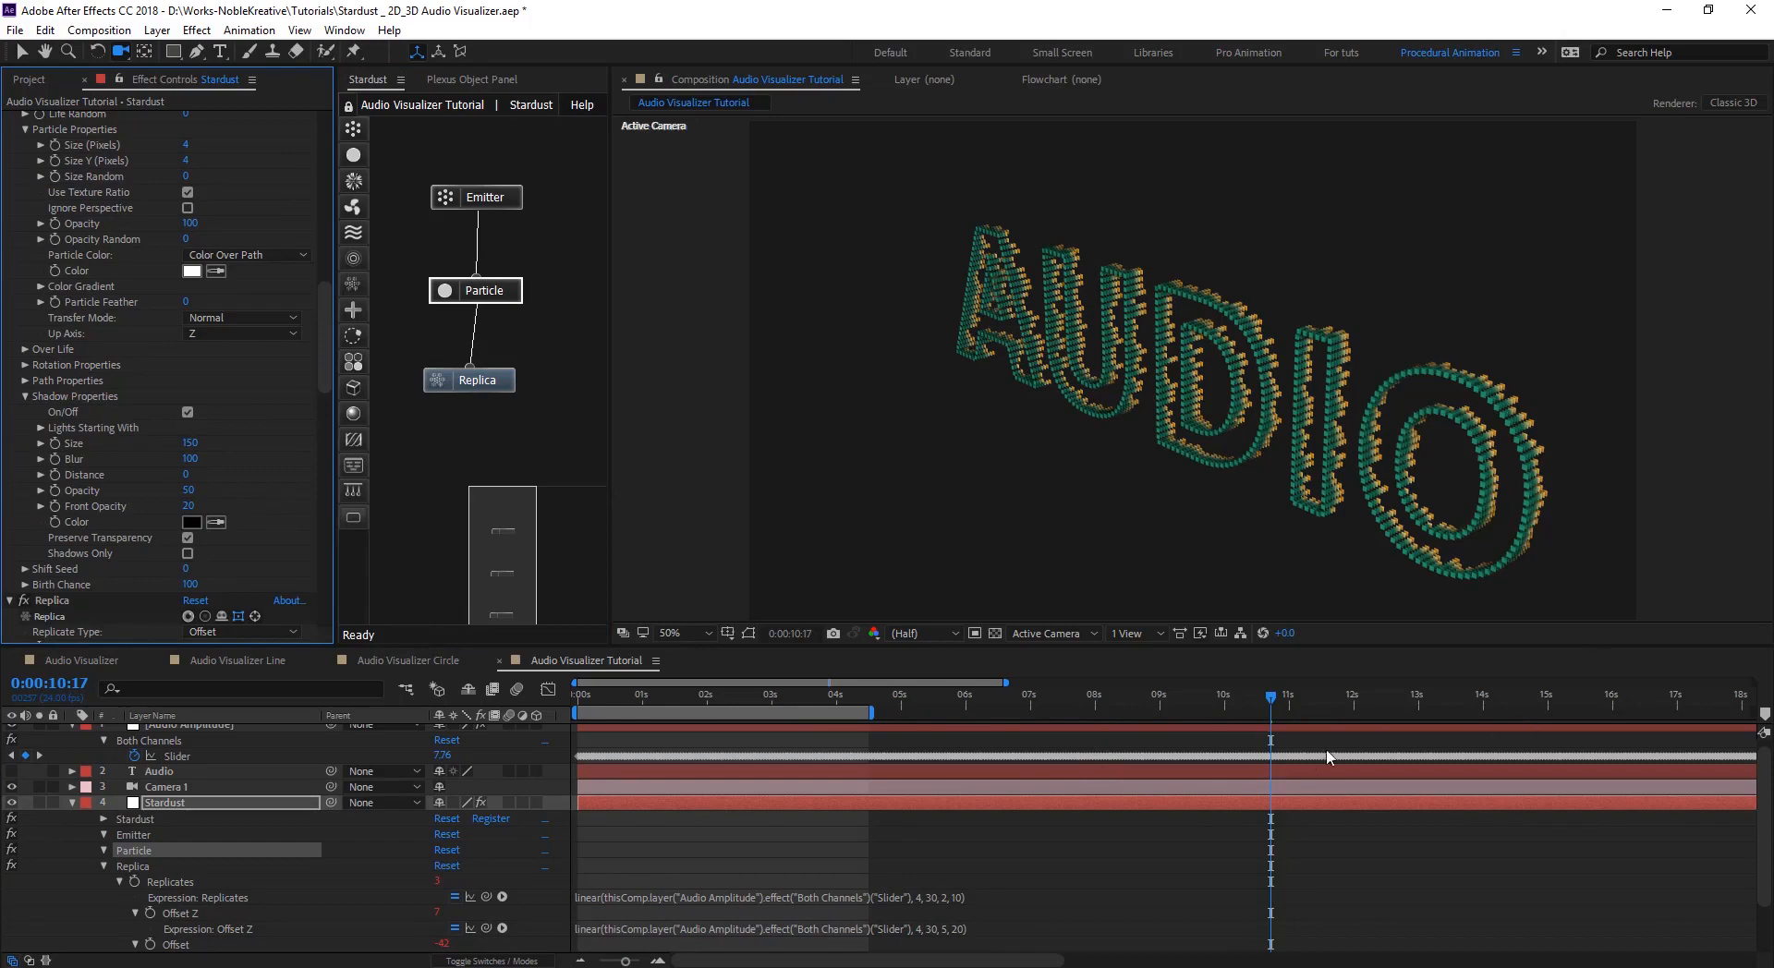
left_click_drag(1266, 708, 836, 711)
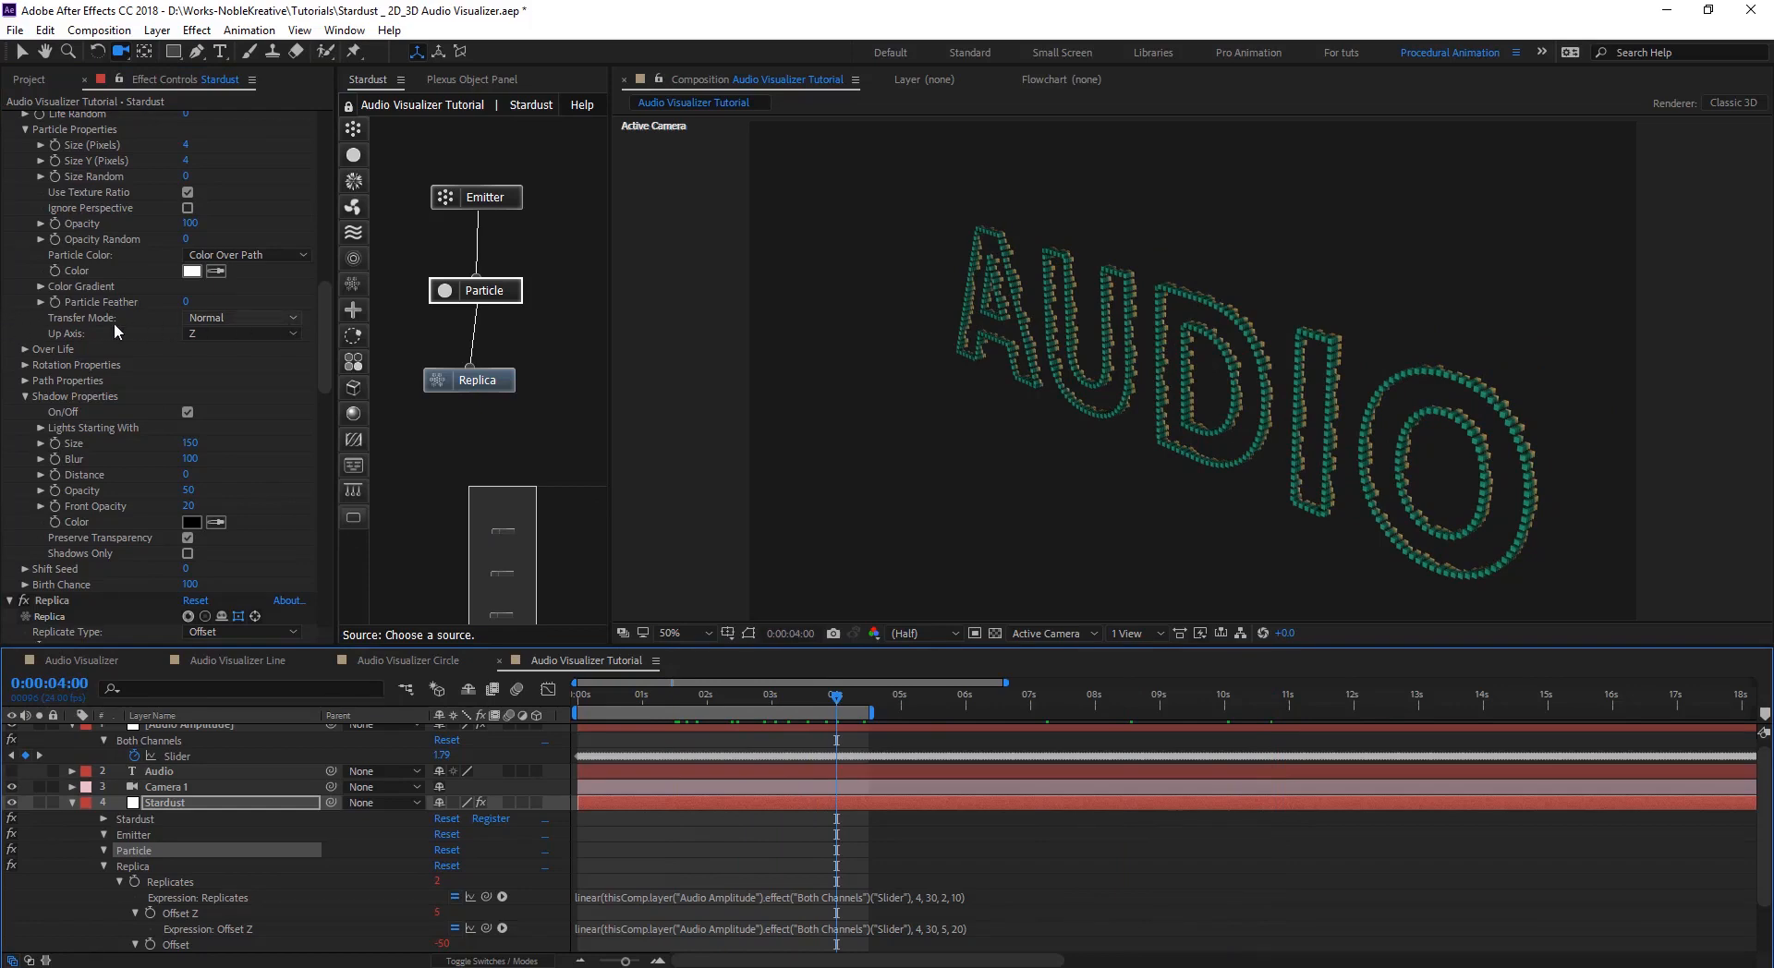
- Set the Particle's Transfer Mode to Add and check the text at 0:00:08:12
left_click(236, 318)
left_click(252, 362)
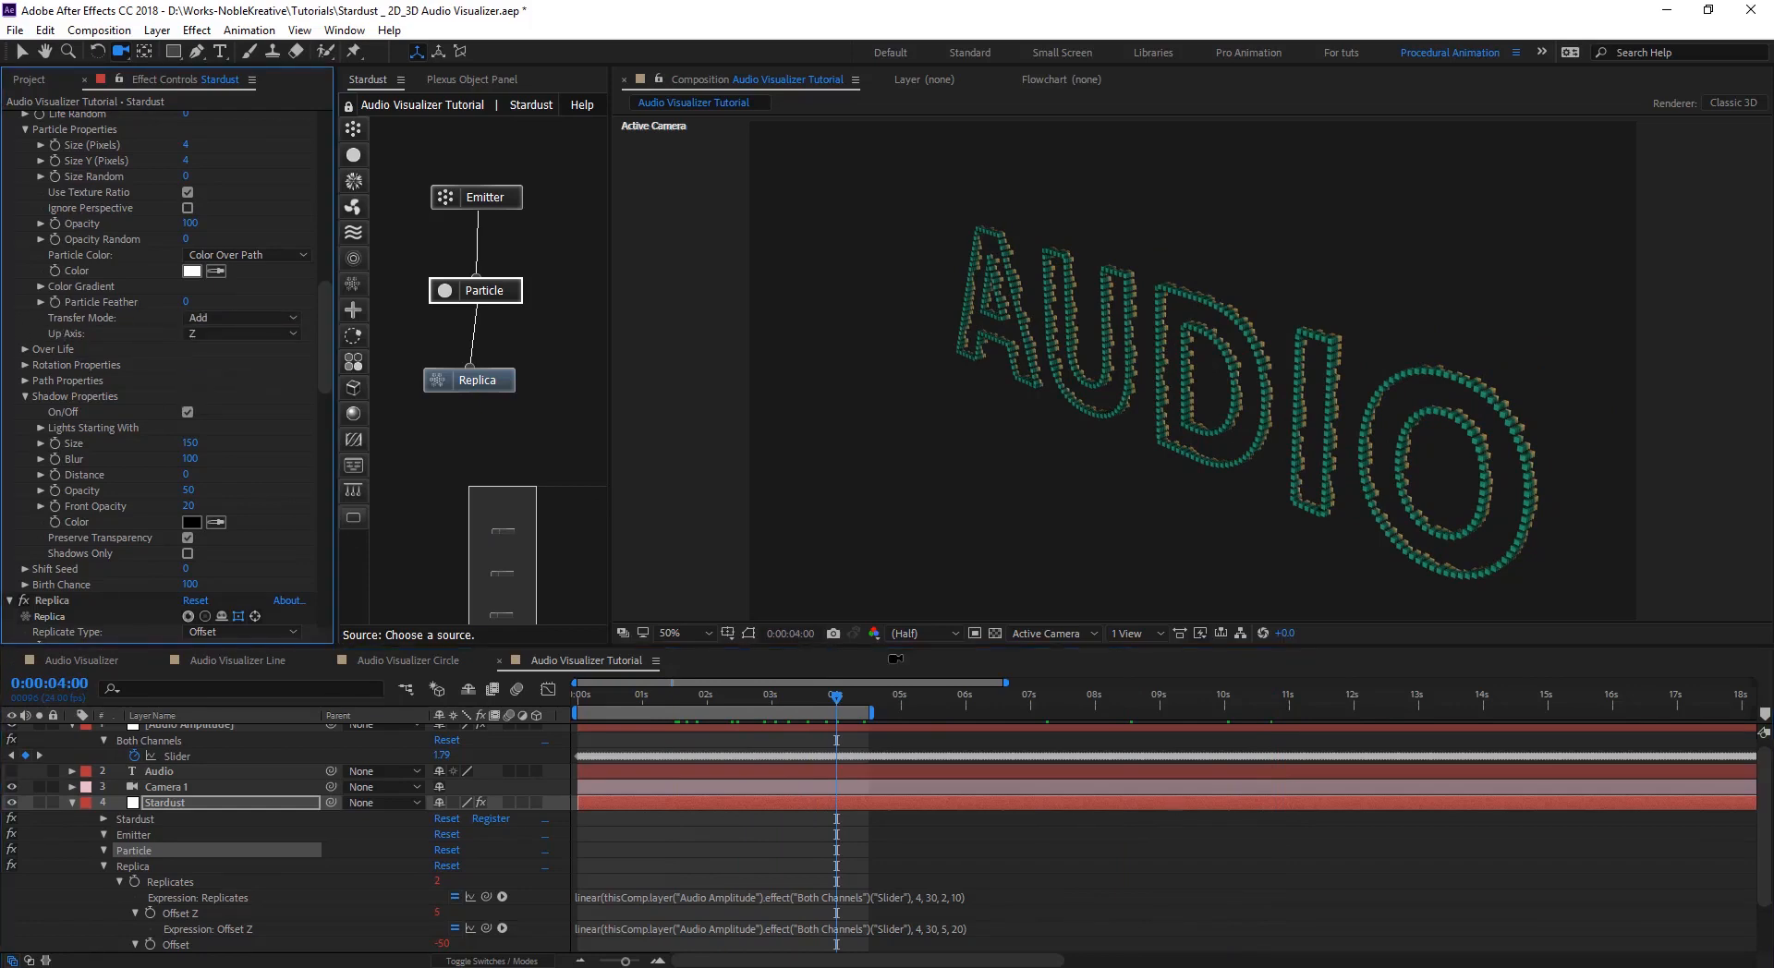
left_click_drag(841, 706, 1135, 711)
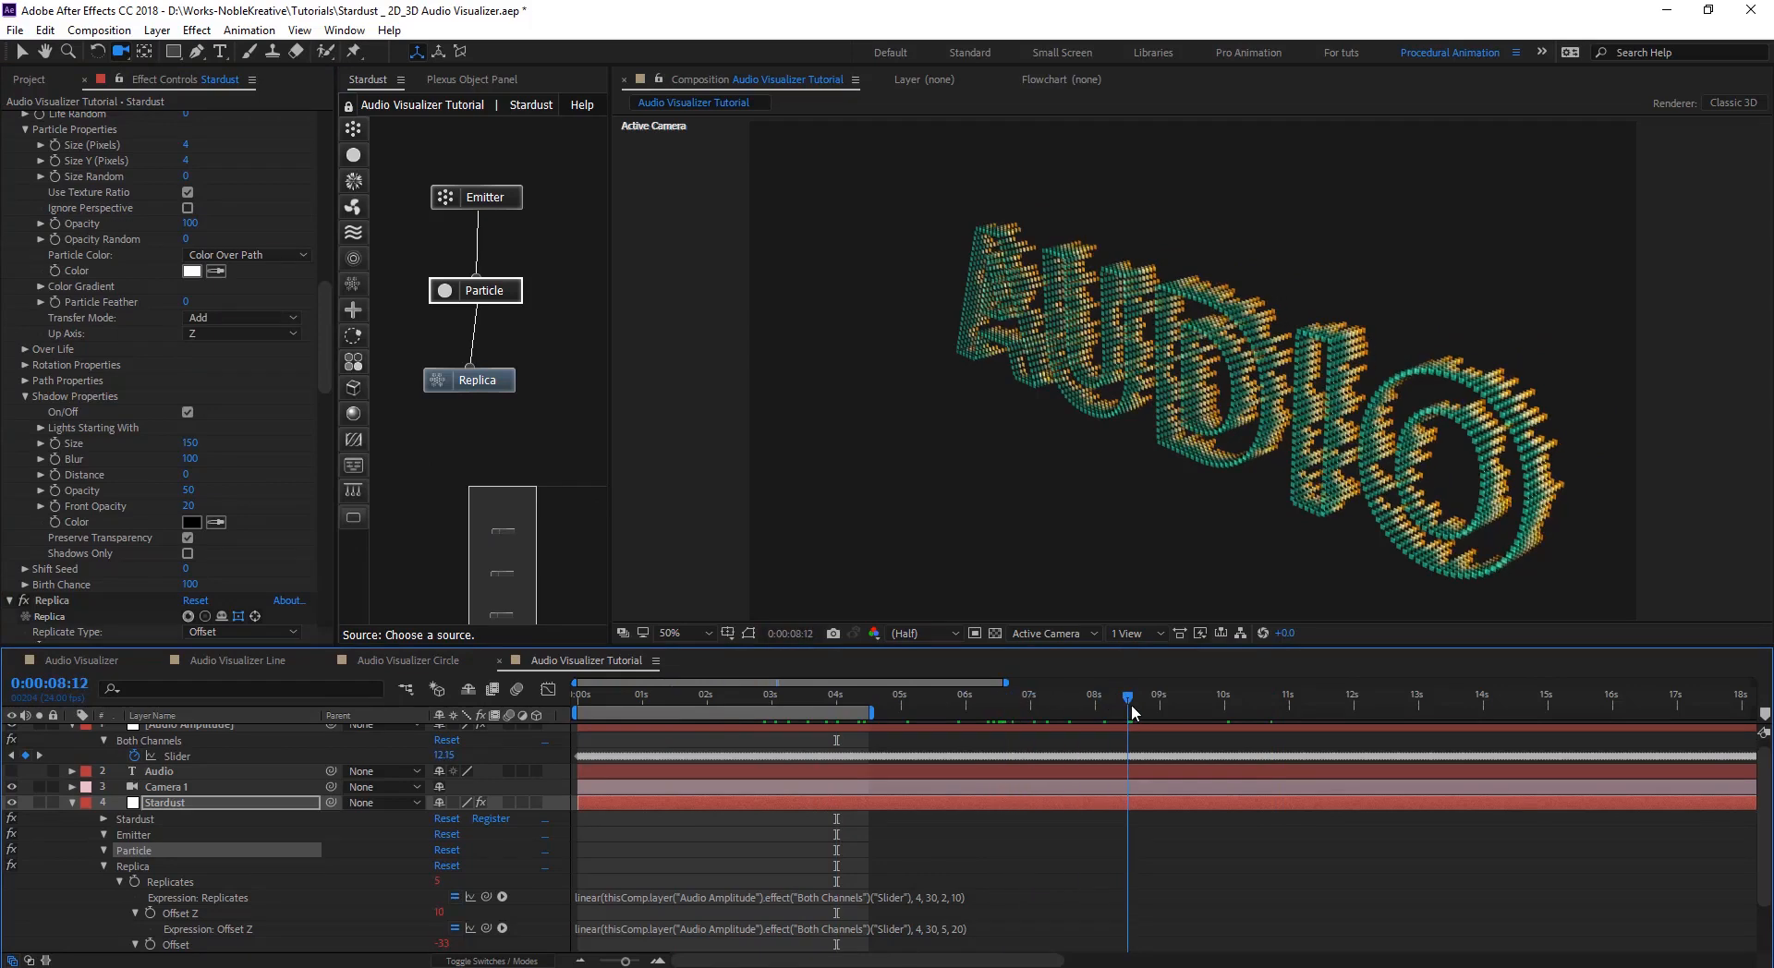
- Set the Opacity in the Particle's Shadow Properties to 20 and check the shading at 0:00:01:22
left_click(188, 491)
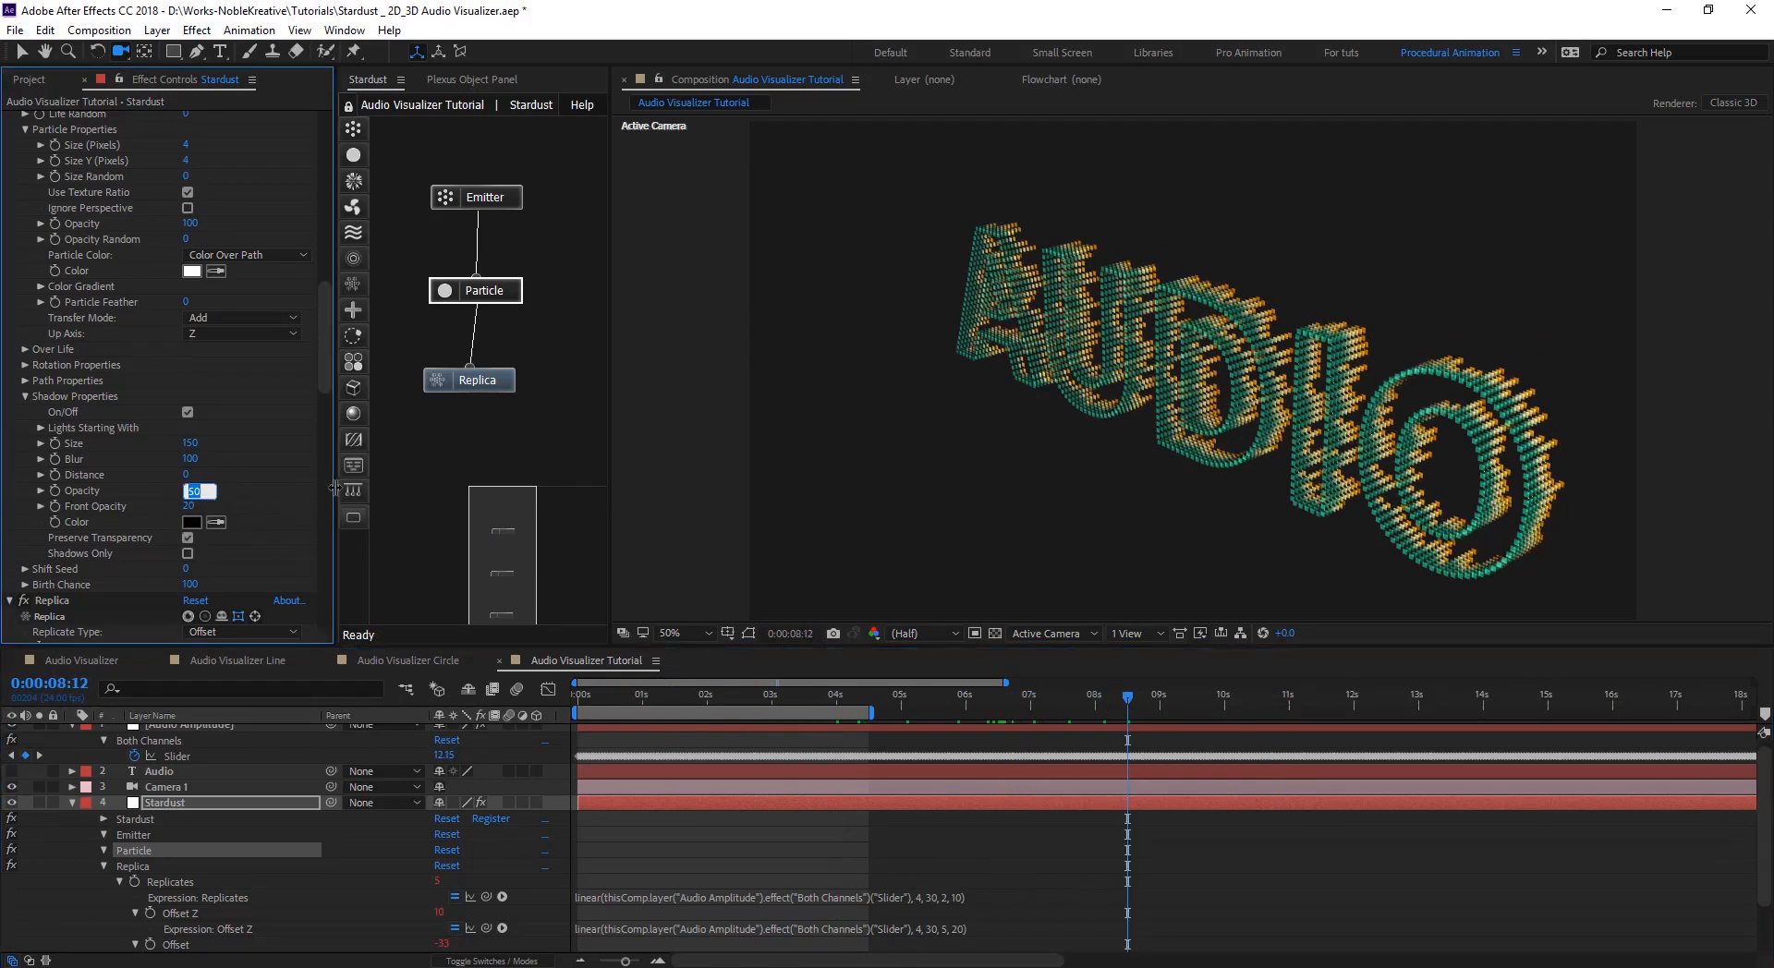
key("Return")
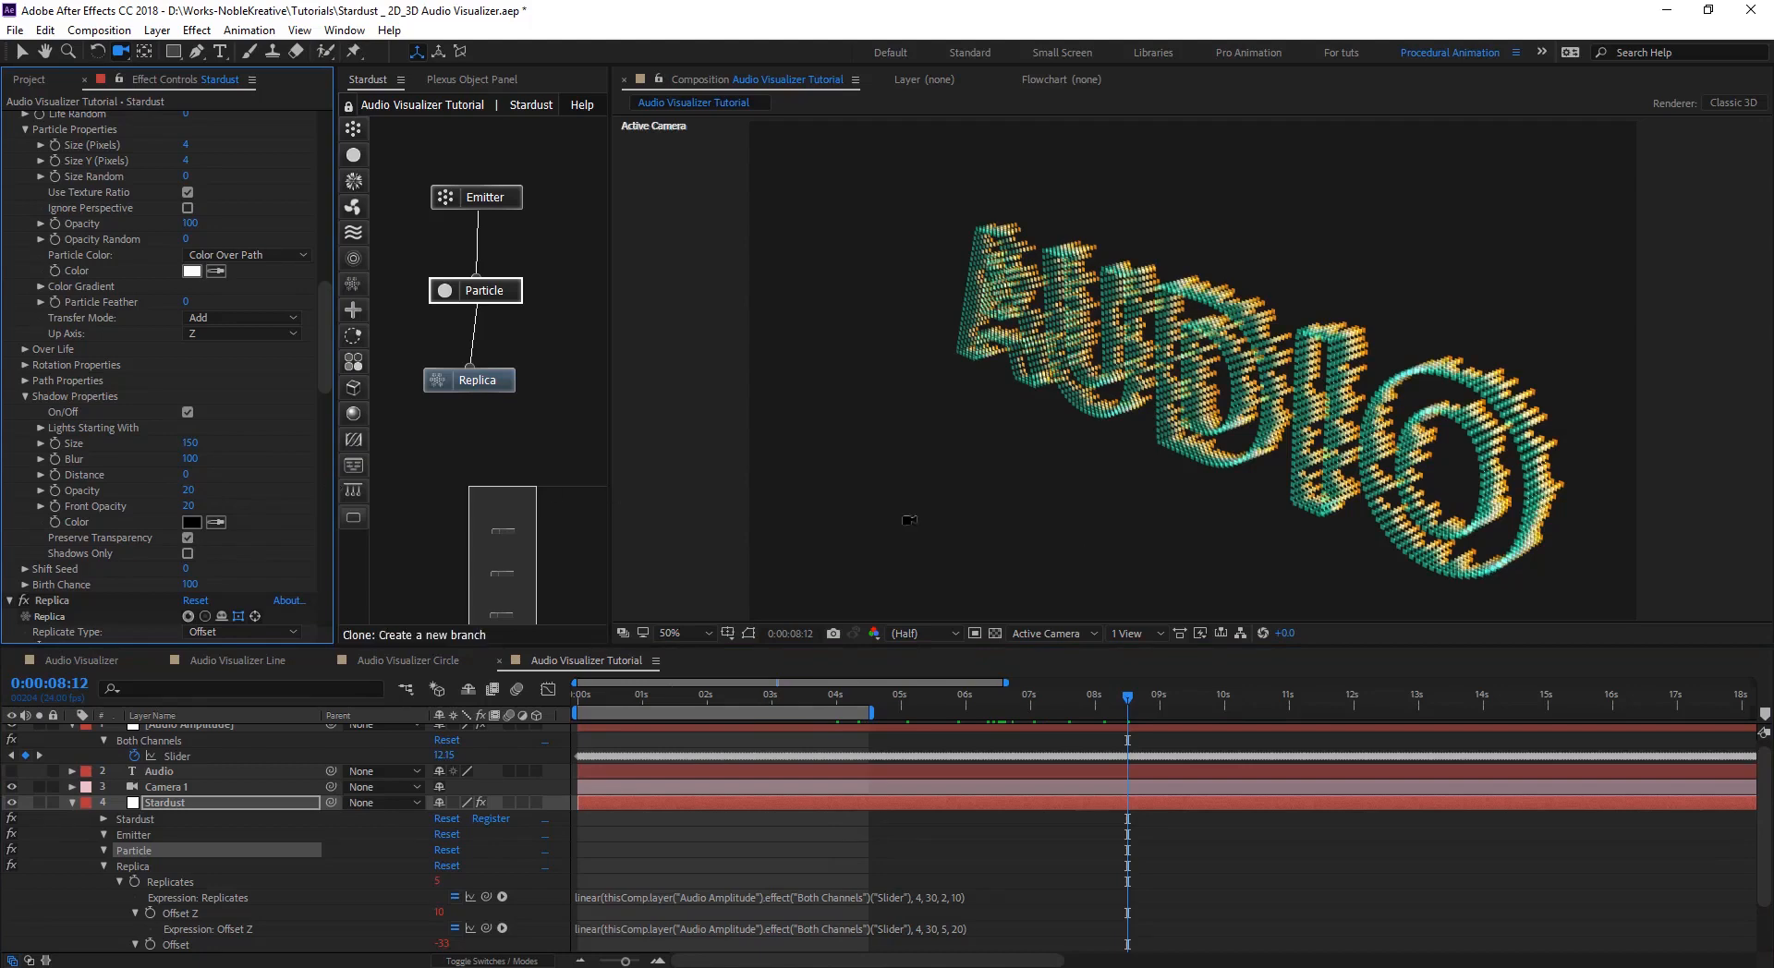
left_click_drag(1127, 702, 703, 728)
- Preview the animation at Full resolution over a work area extended to about 7 seconds, finishing at 0:00:05:04
left_click(924, 633)
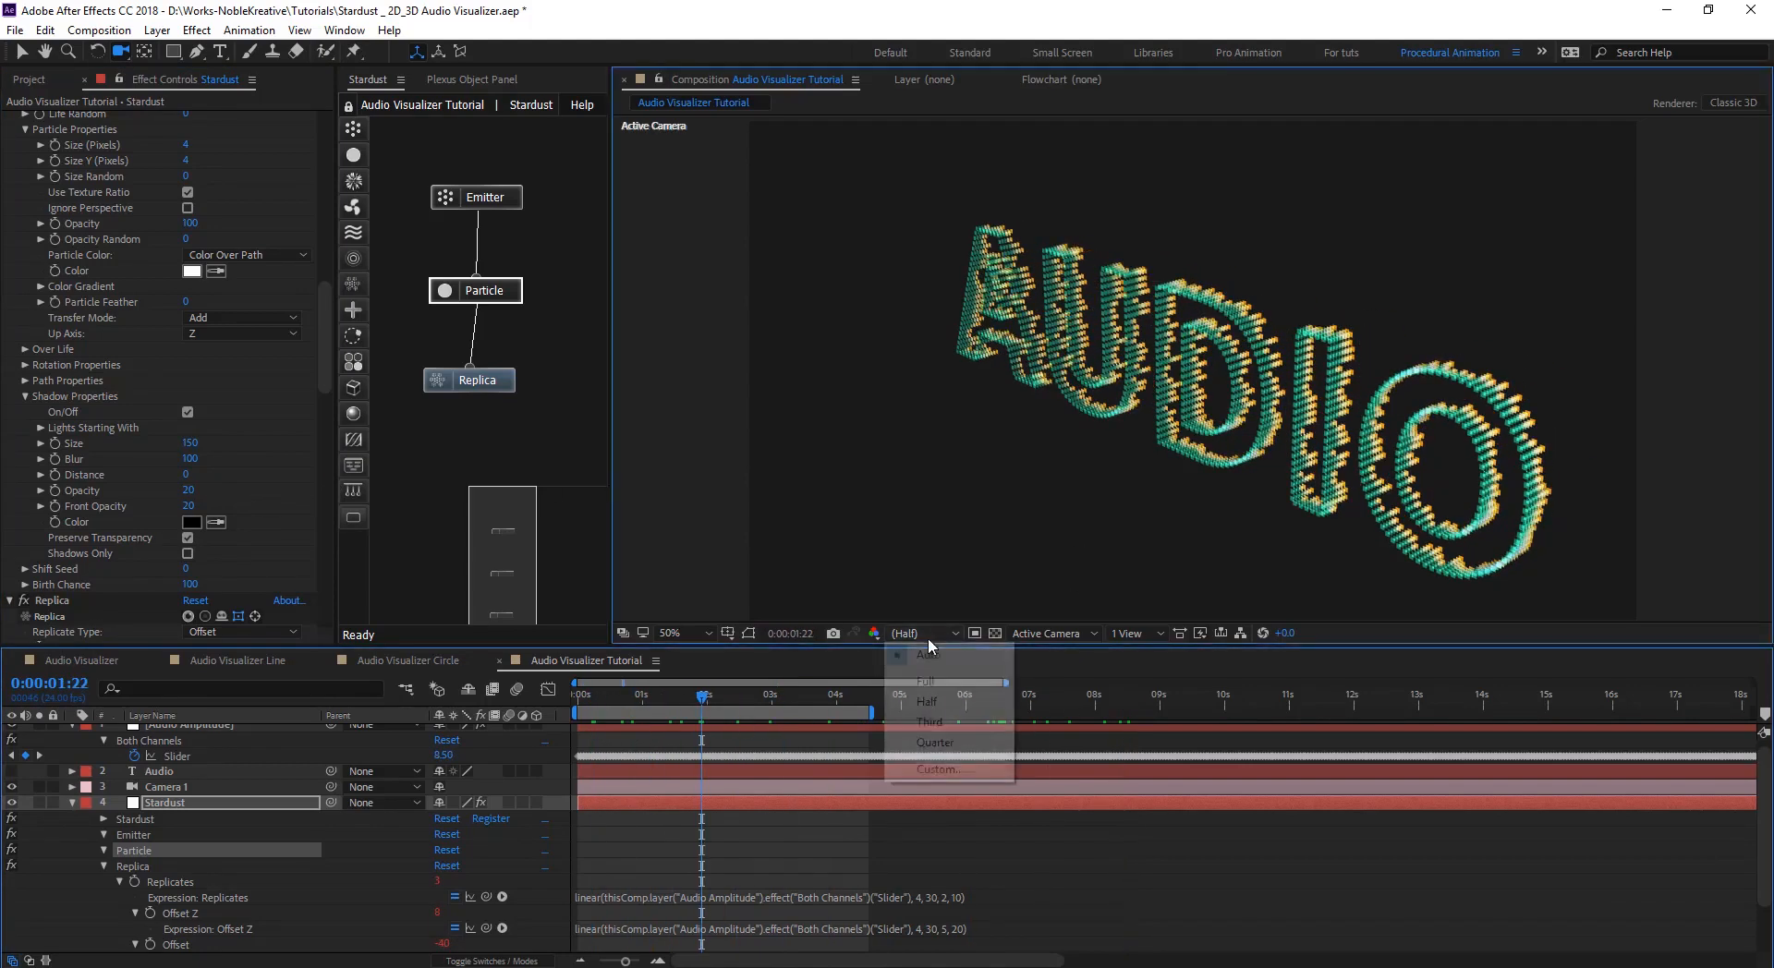
left_click(923, 682)
left_click_drag(872, 713, 1049, 712)
key("space")
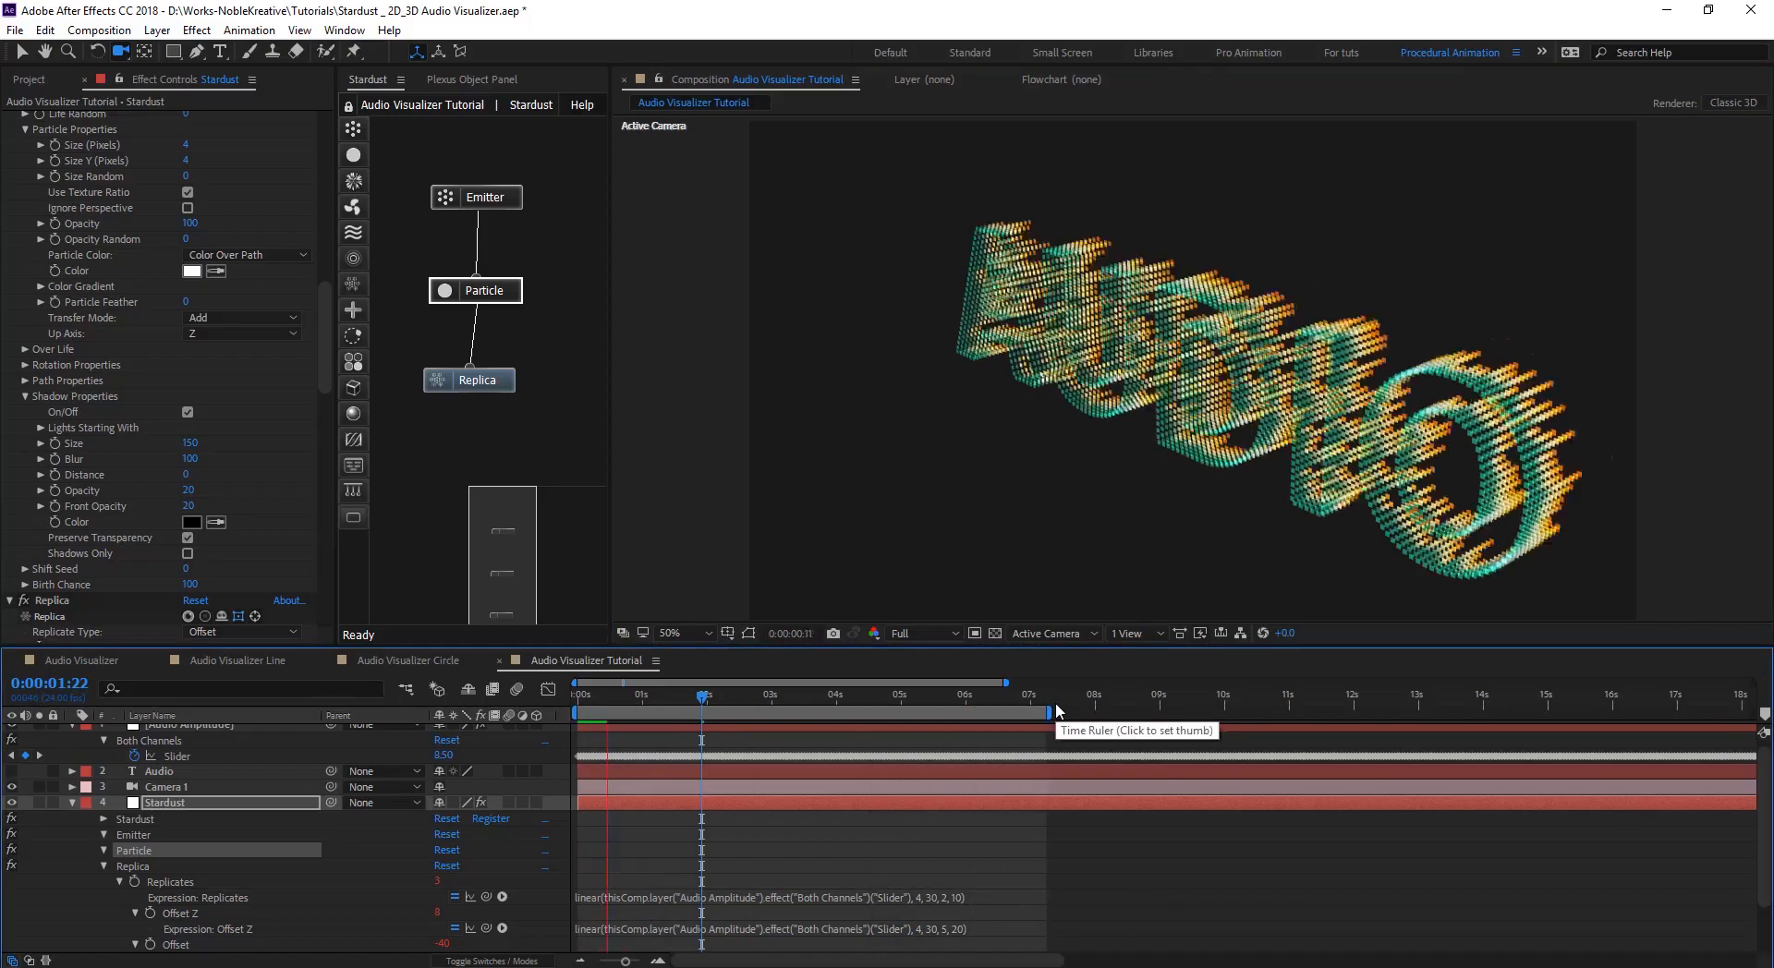
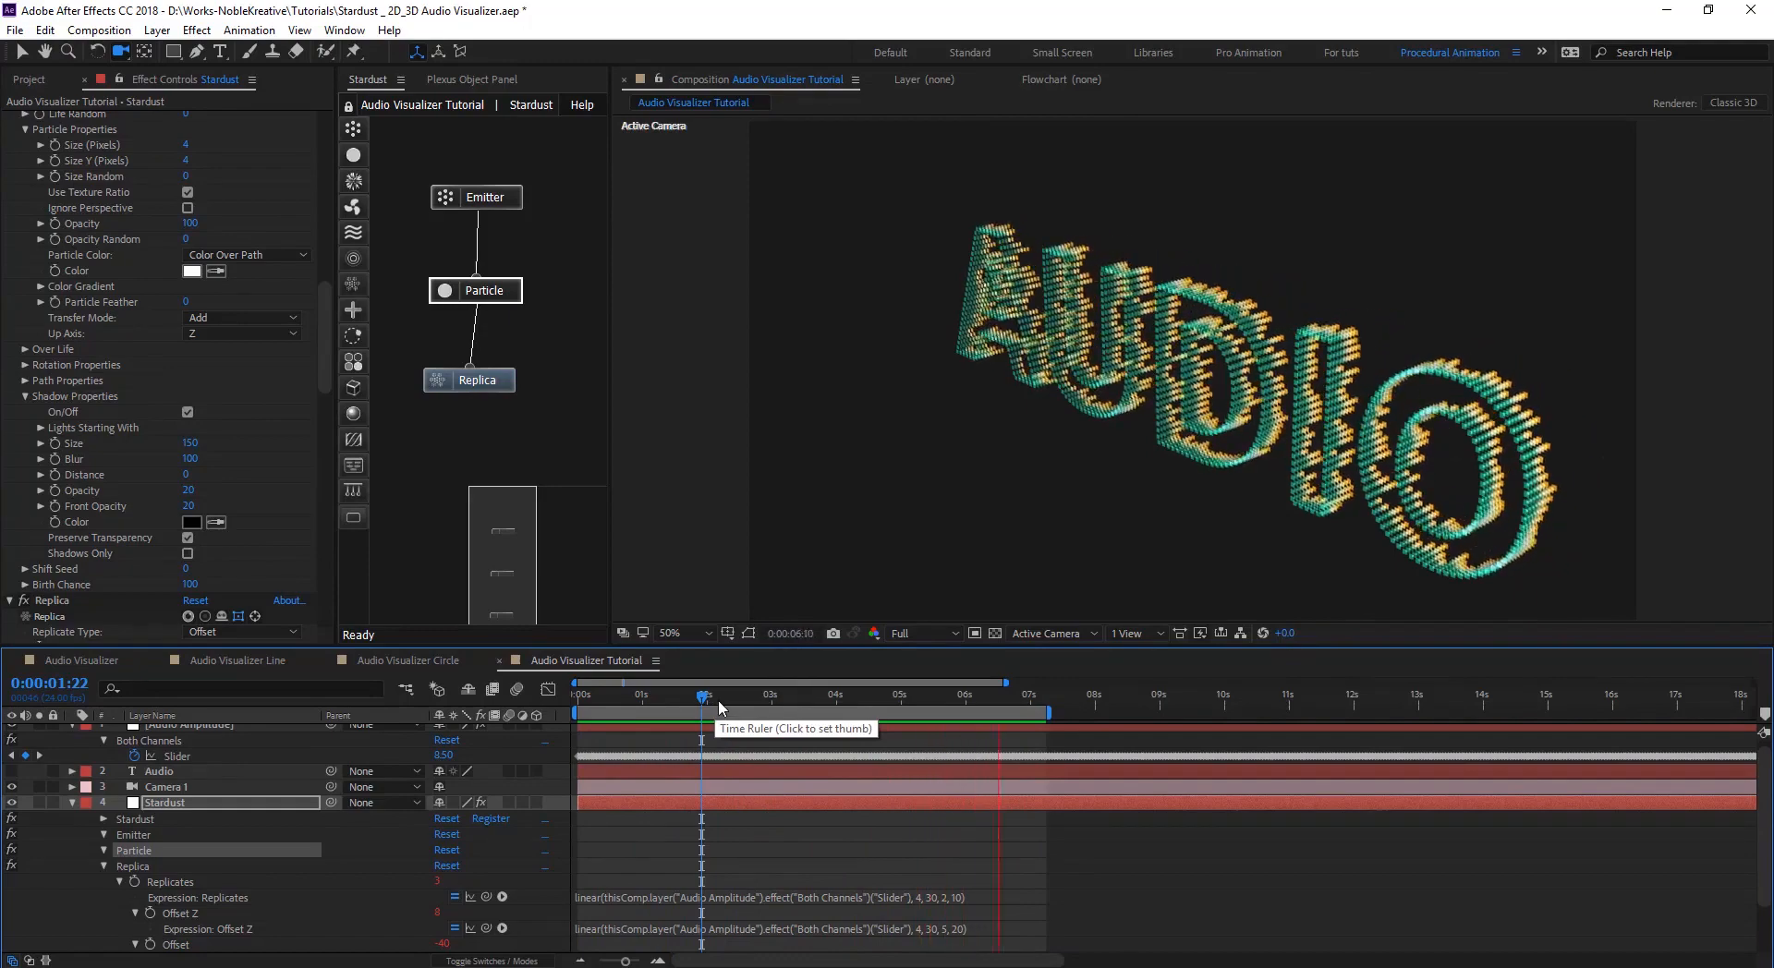
left_click_drag(721, 708, 913, 722)
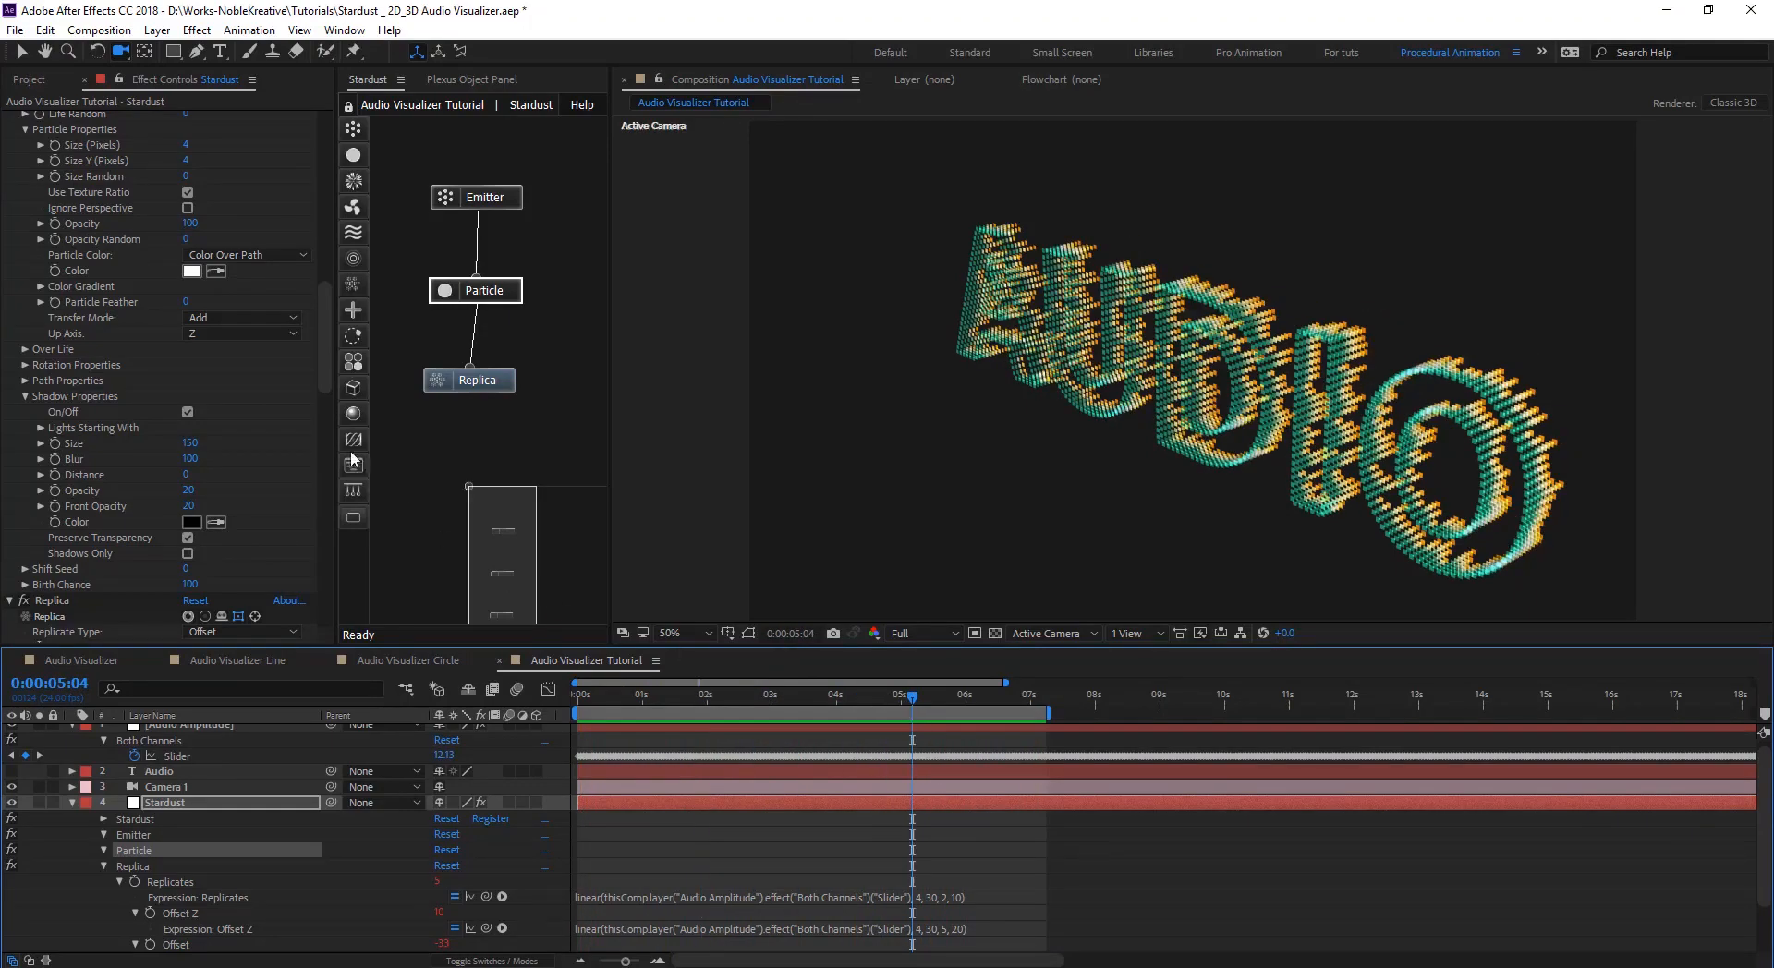
- Collapse the Particle settings and set the Replica's Density to 300
left_click_drag(324, 329, 323, 295)
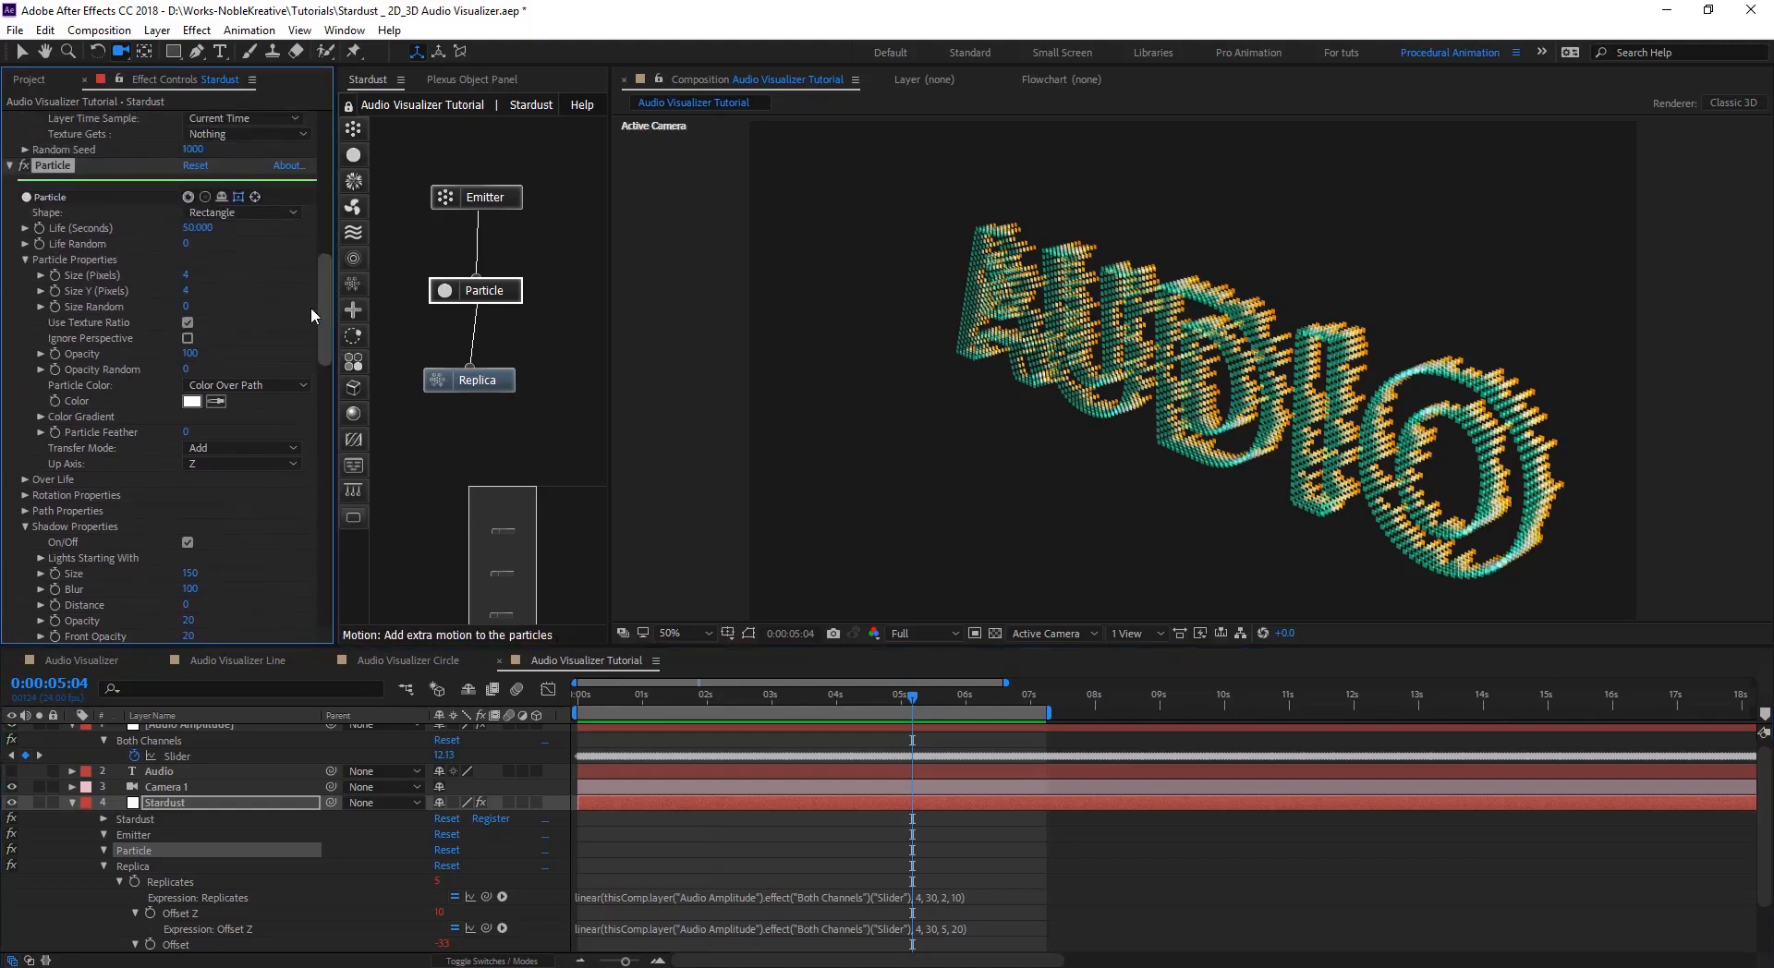
left_click(9, 167)
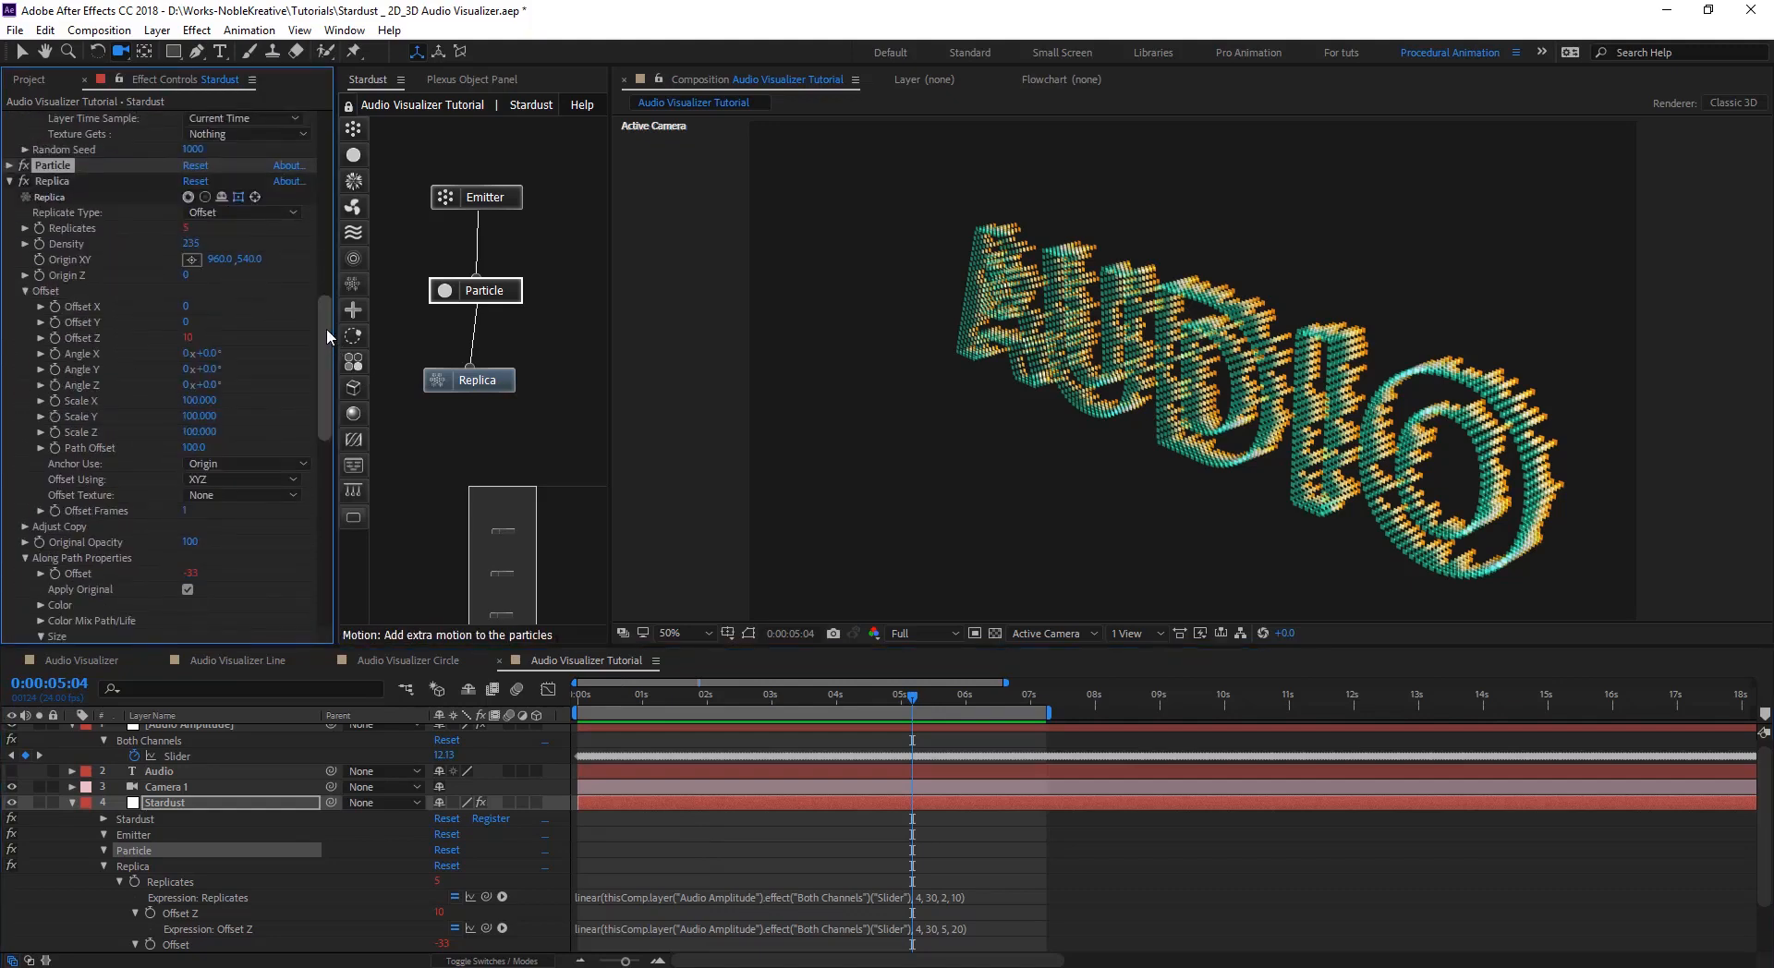
left_click_drag(325, 360, 325, 383)
left_click(499, 383)
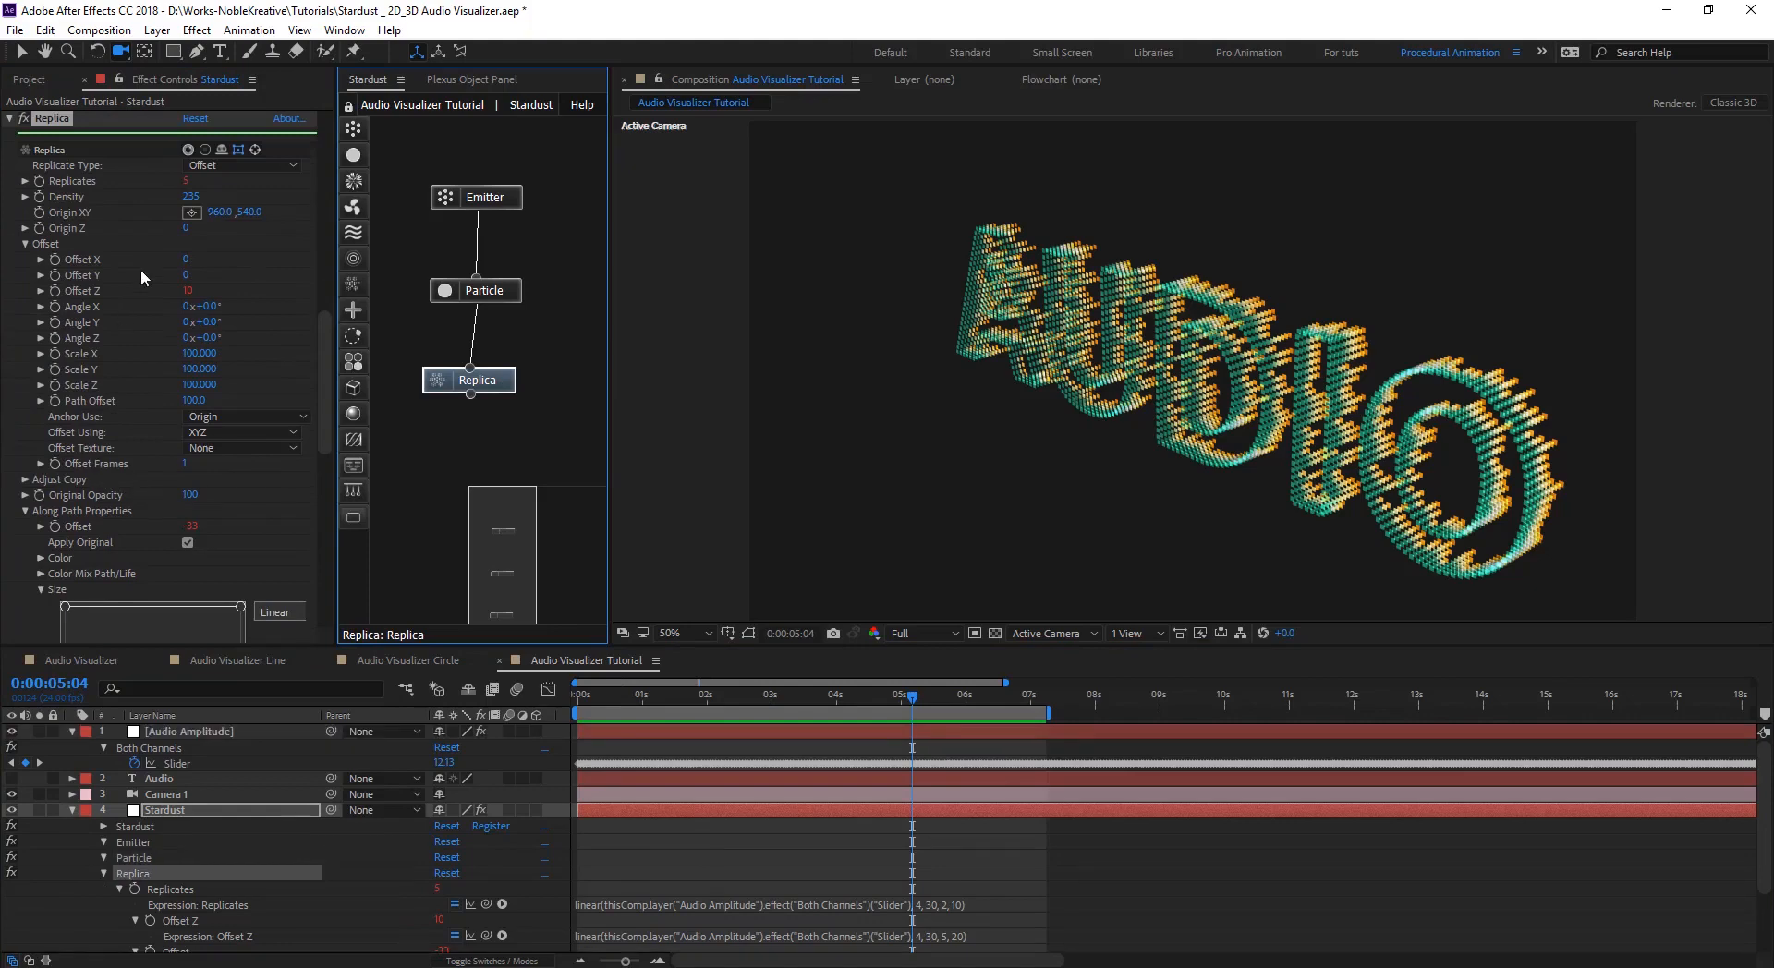
mouse_move(202, 198)
left_mouse_down()
mouse_move(226, 192)
mouse_move(189, 191)
left_mouse_up()
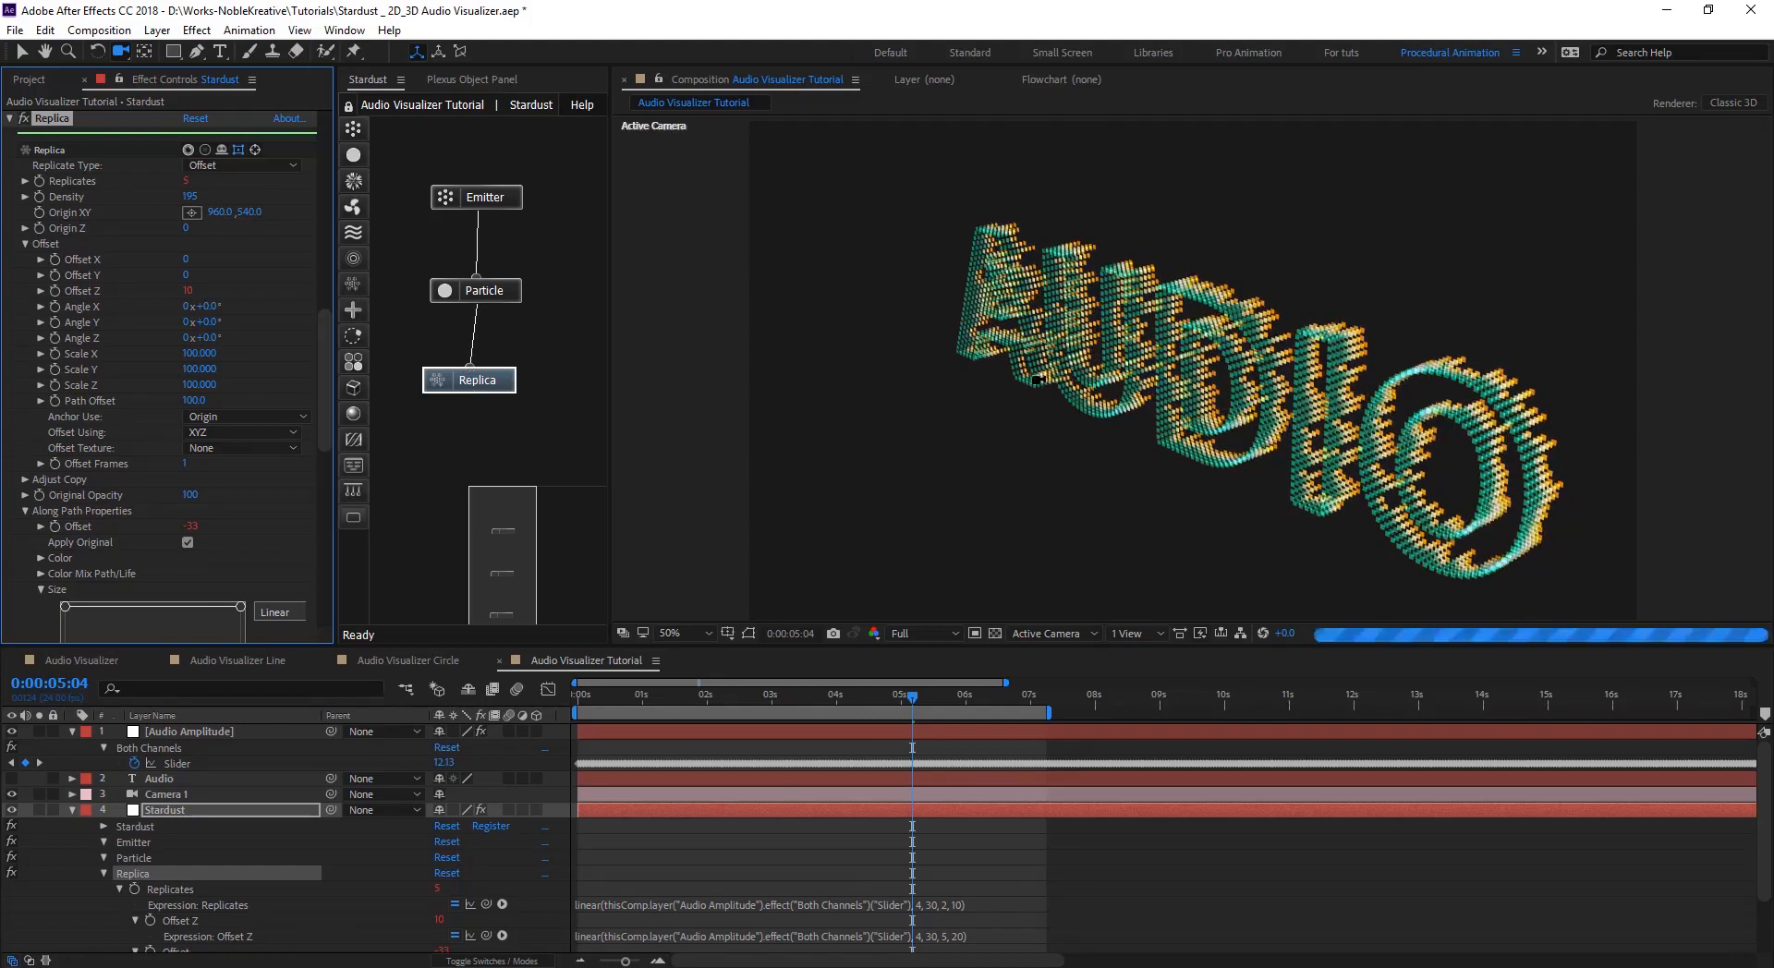
scroll(1039, 380, "up", 2)
scroll(1039, 380, "down", 2)
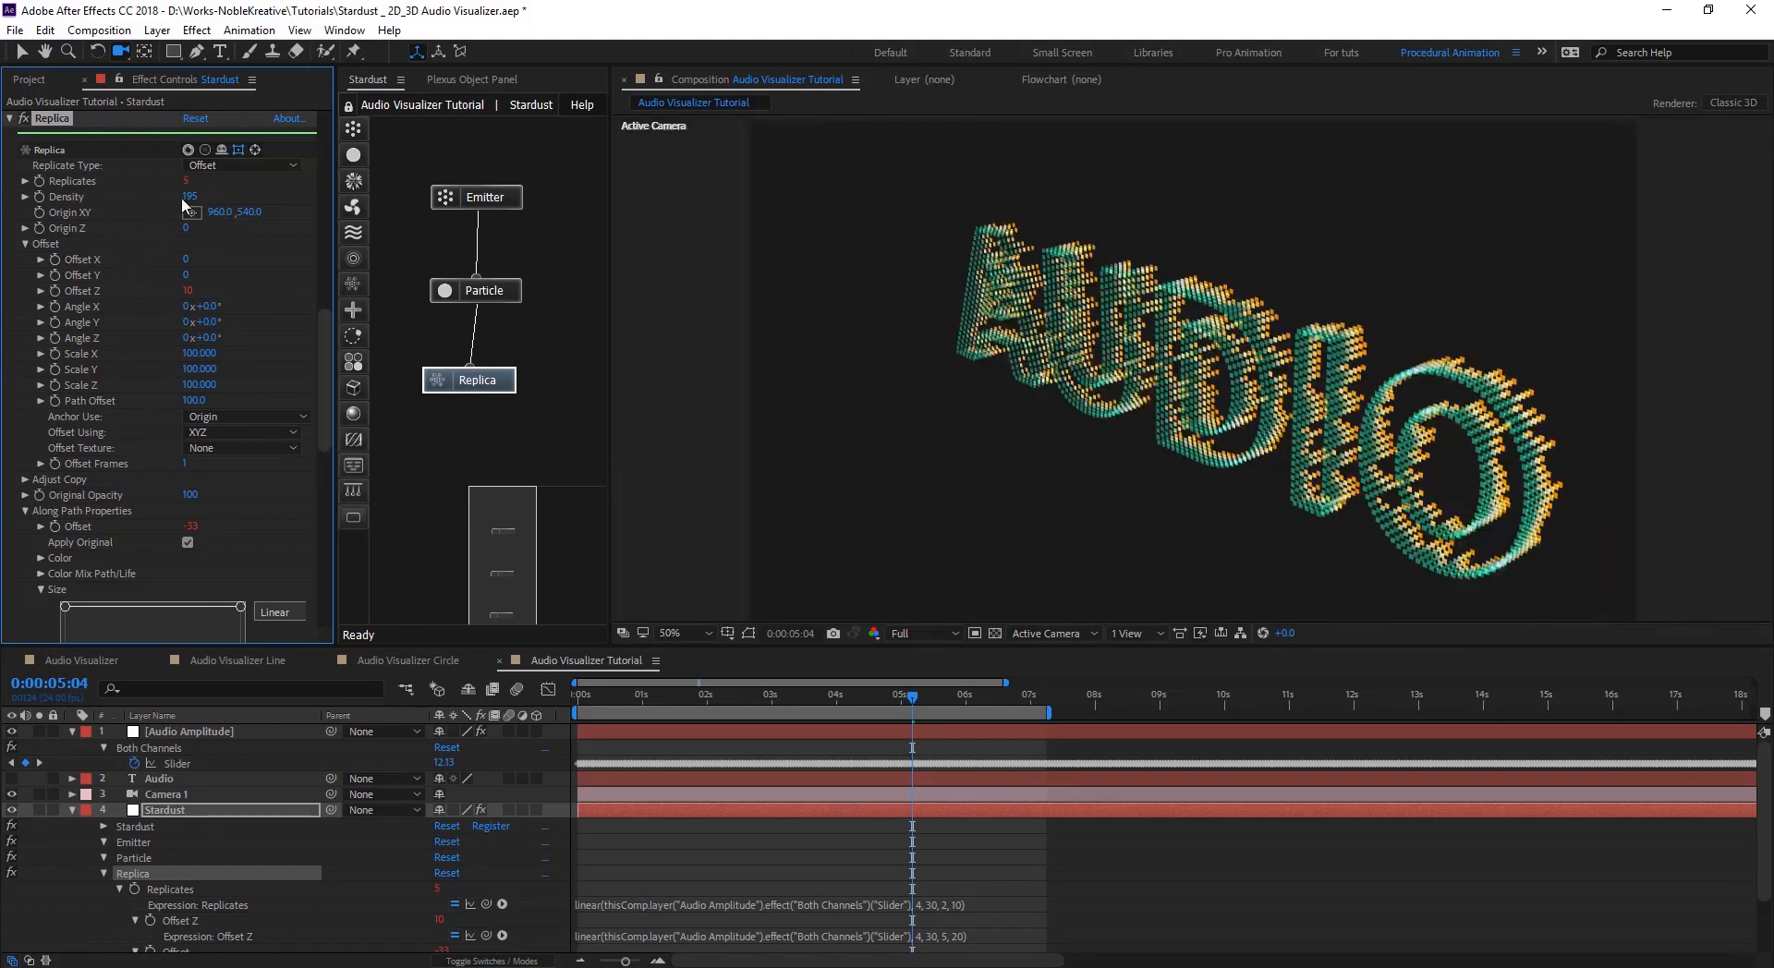
left_click(191, 196)
left_click(232, 181)
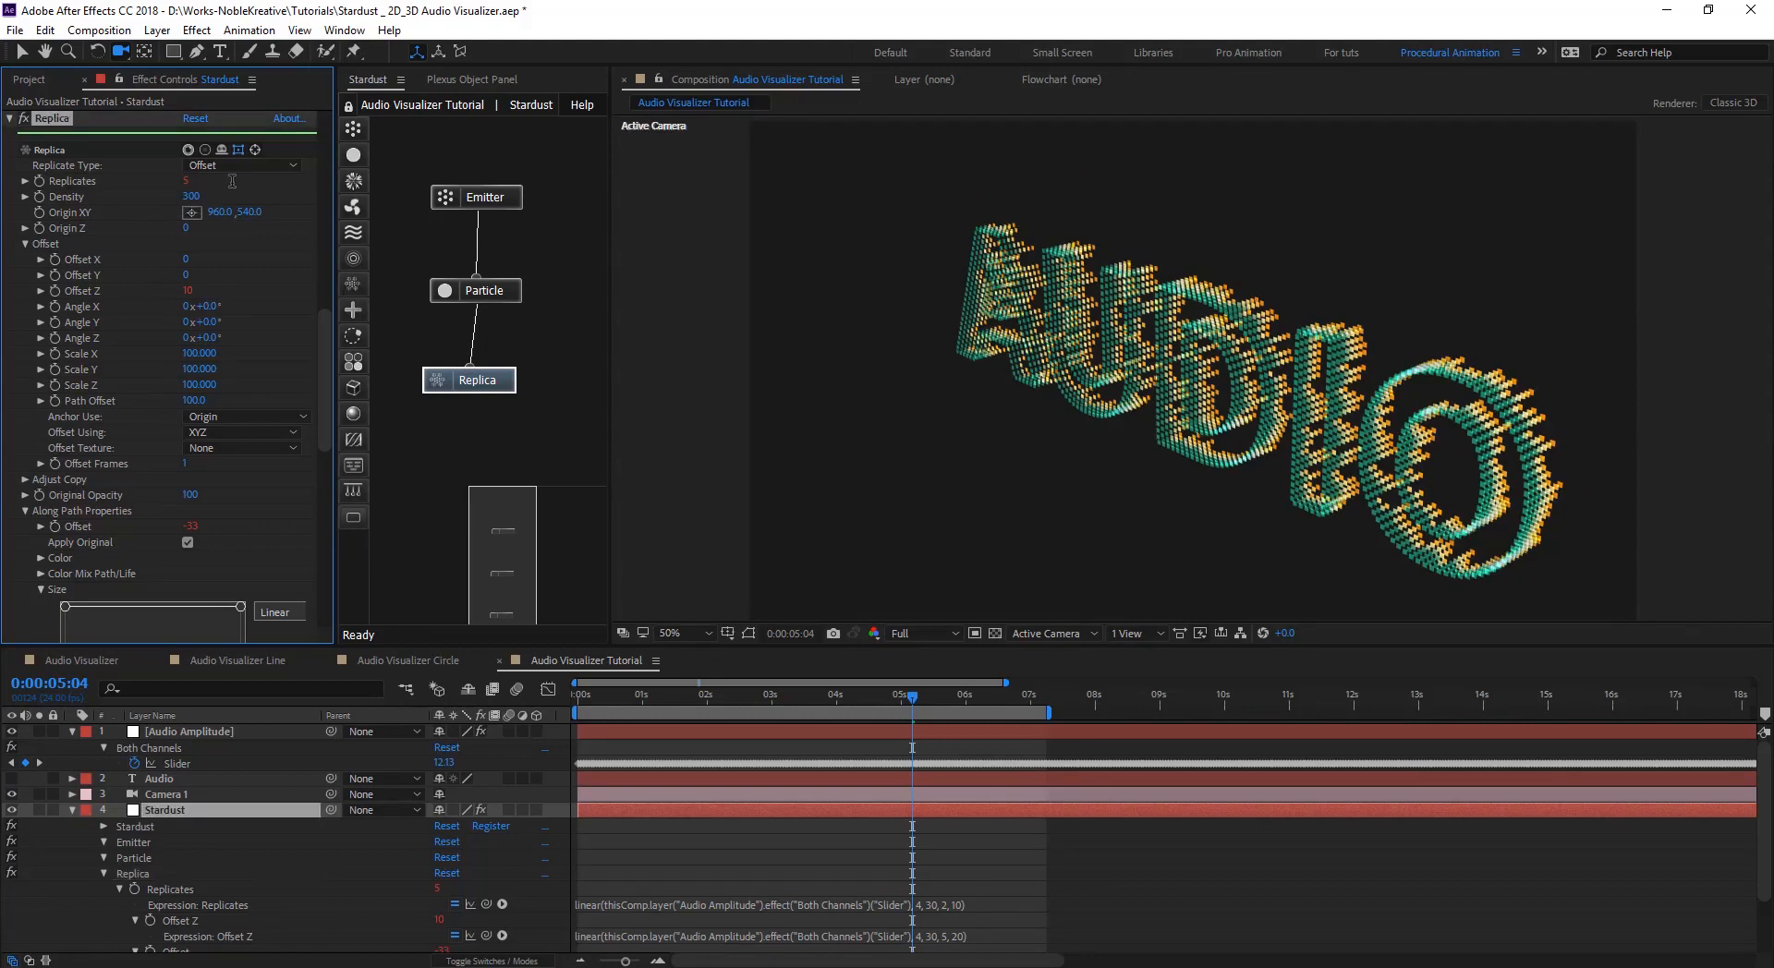
left_click_drag(327, 350, 323, 337)
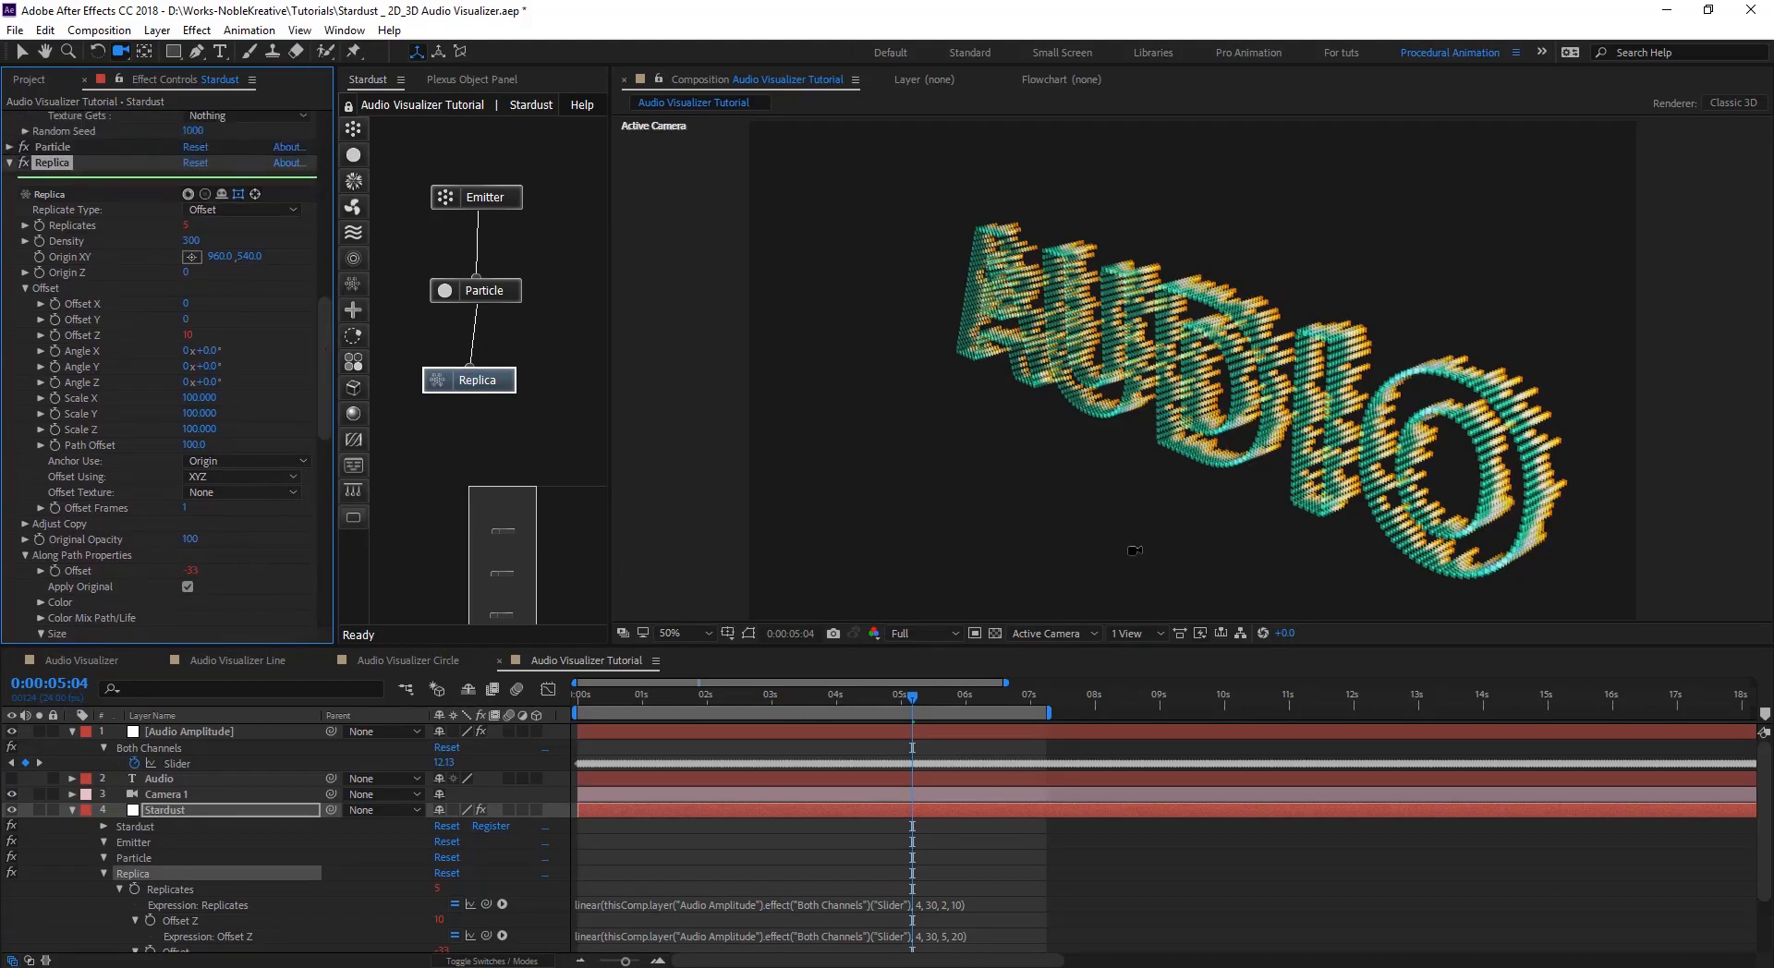
- Open the Audio Visualizer Circle composition and scrub between 0:00:04:22 and 0:00:05:14 to examine the circular visualizers
left_click(72, 809)
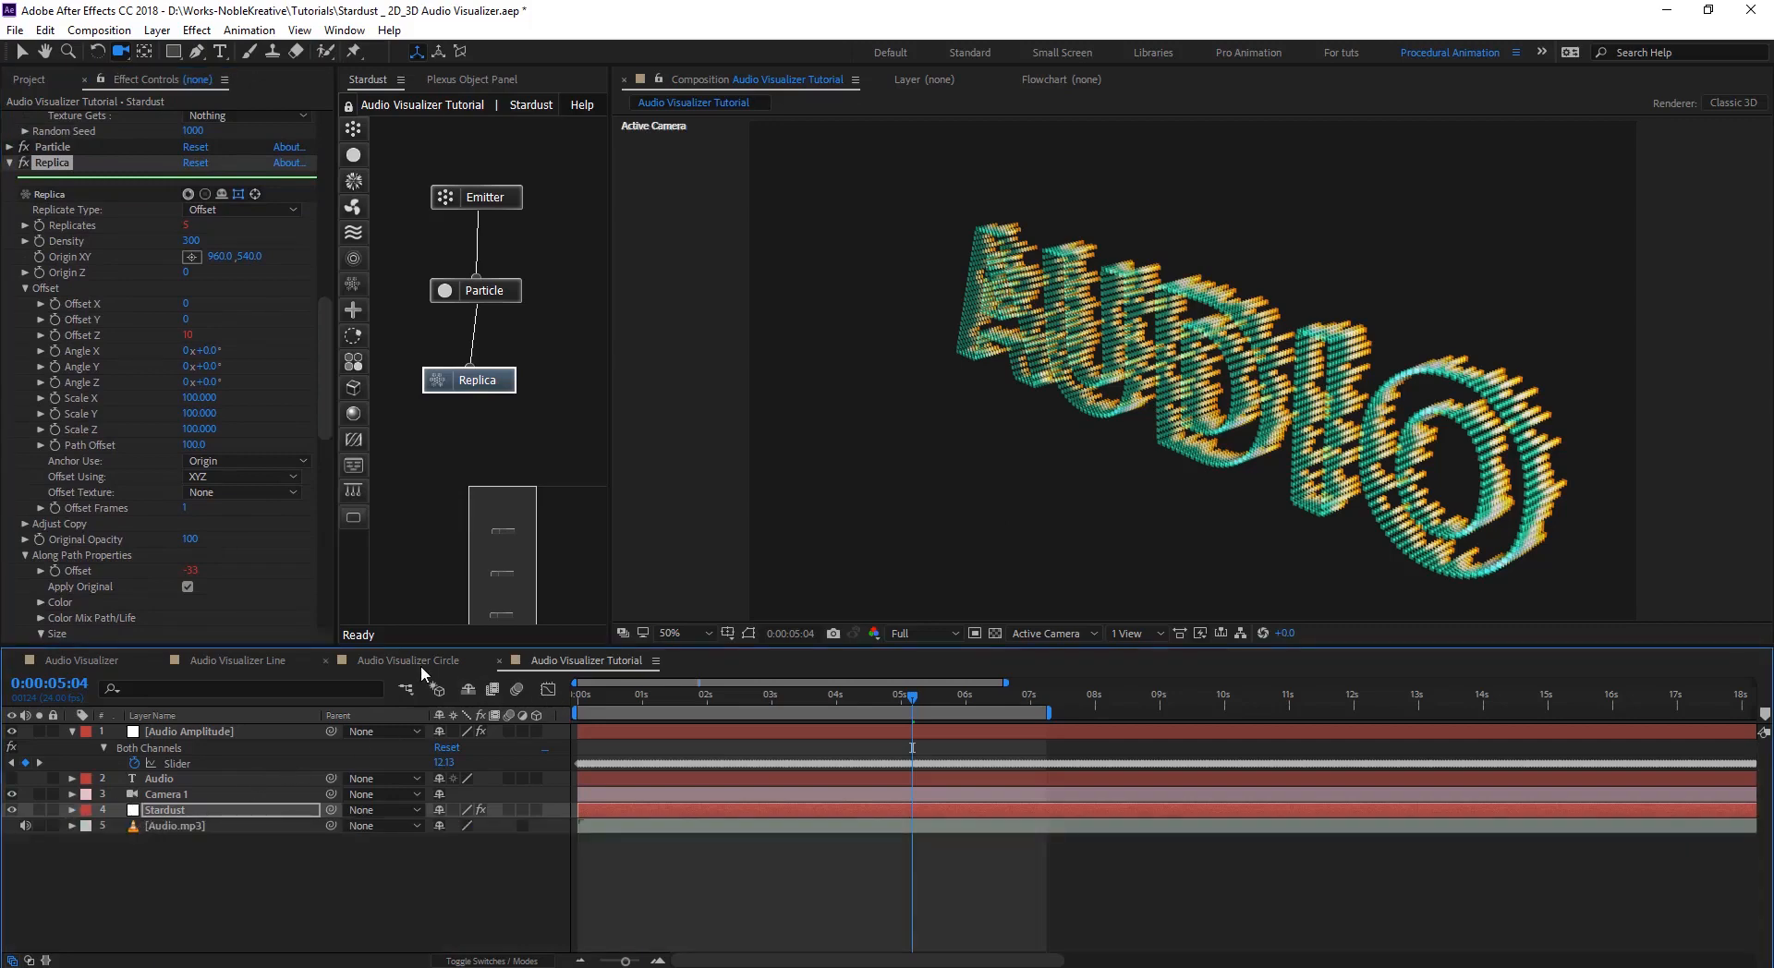
left_click(420, 662)
left_click_drag(754, 696, 693, 711)
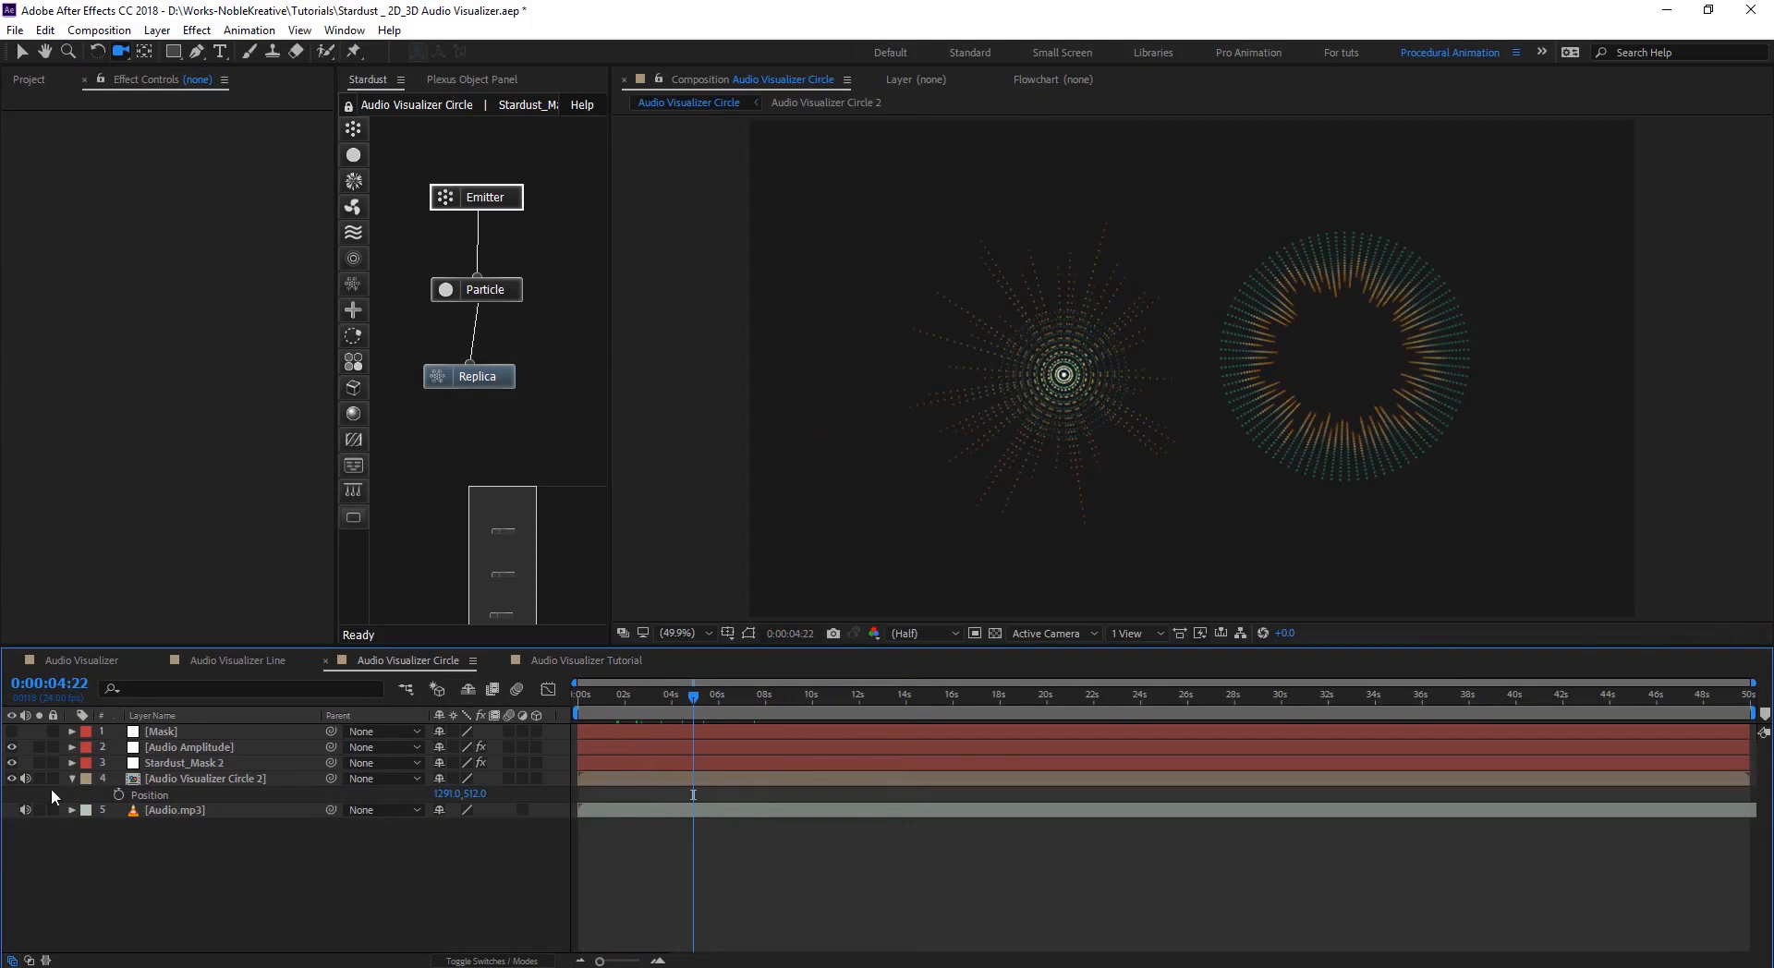
left_click(72, 778)
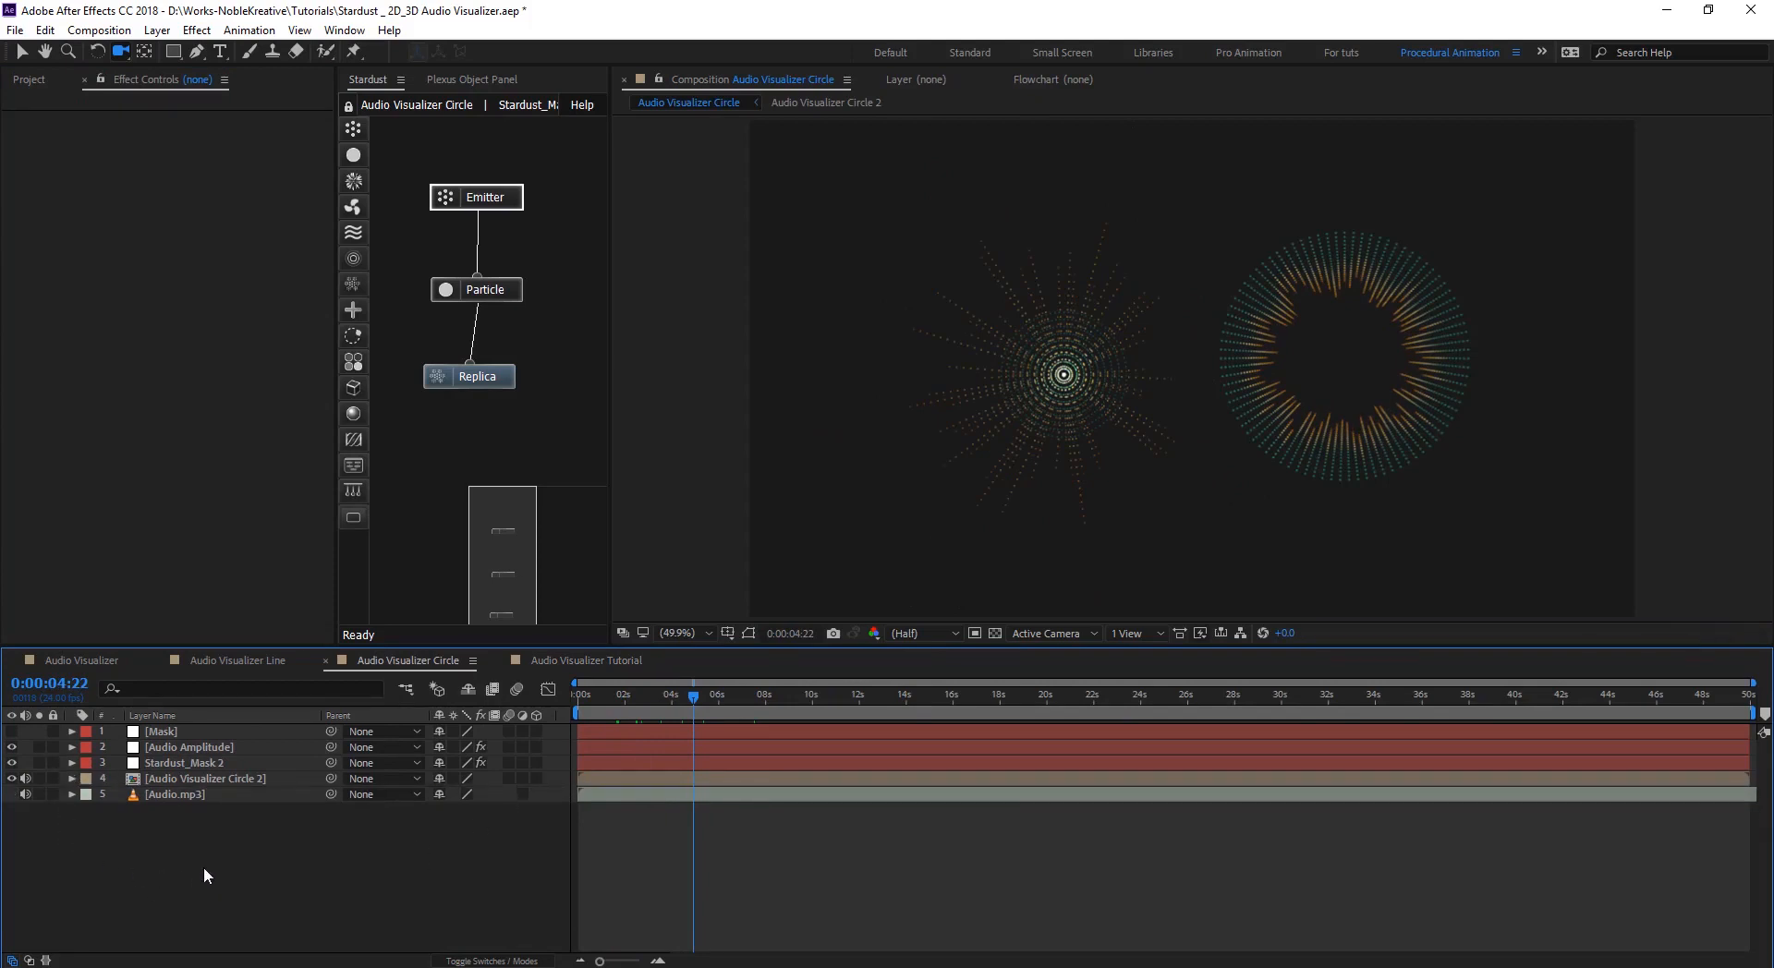
key("v")
left_click_drag(695, 699, 709, 699)
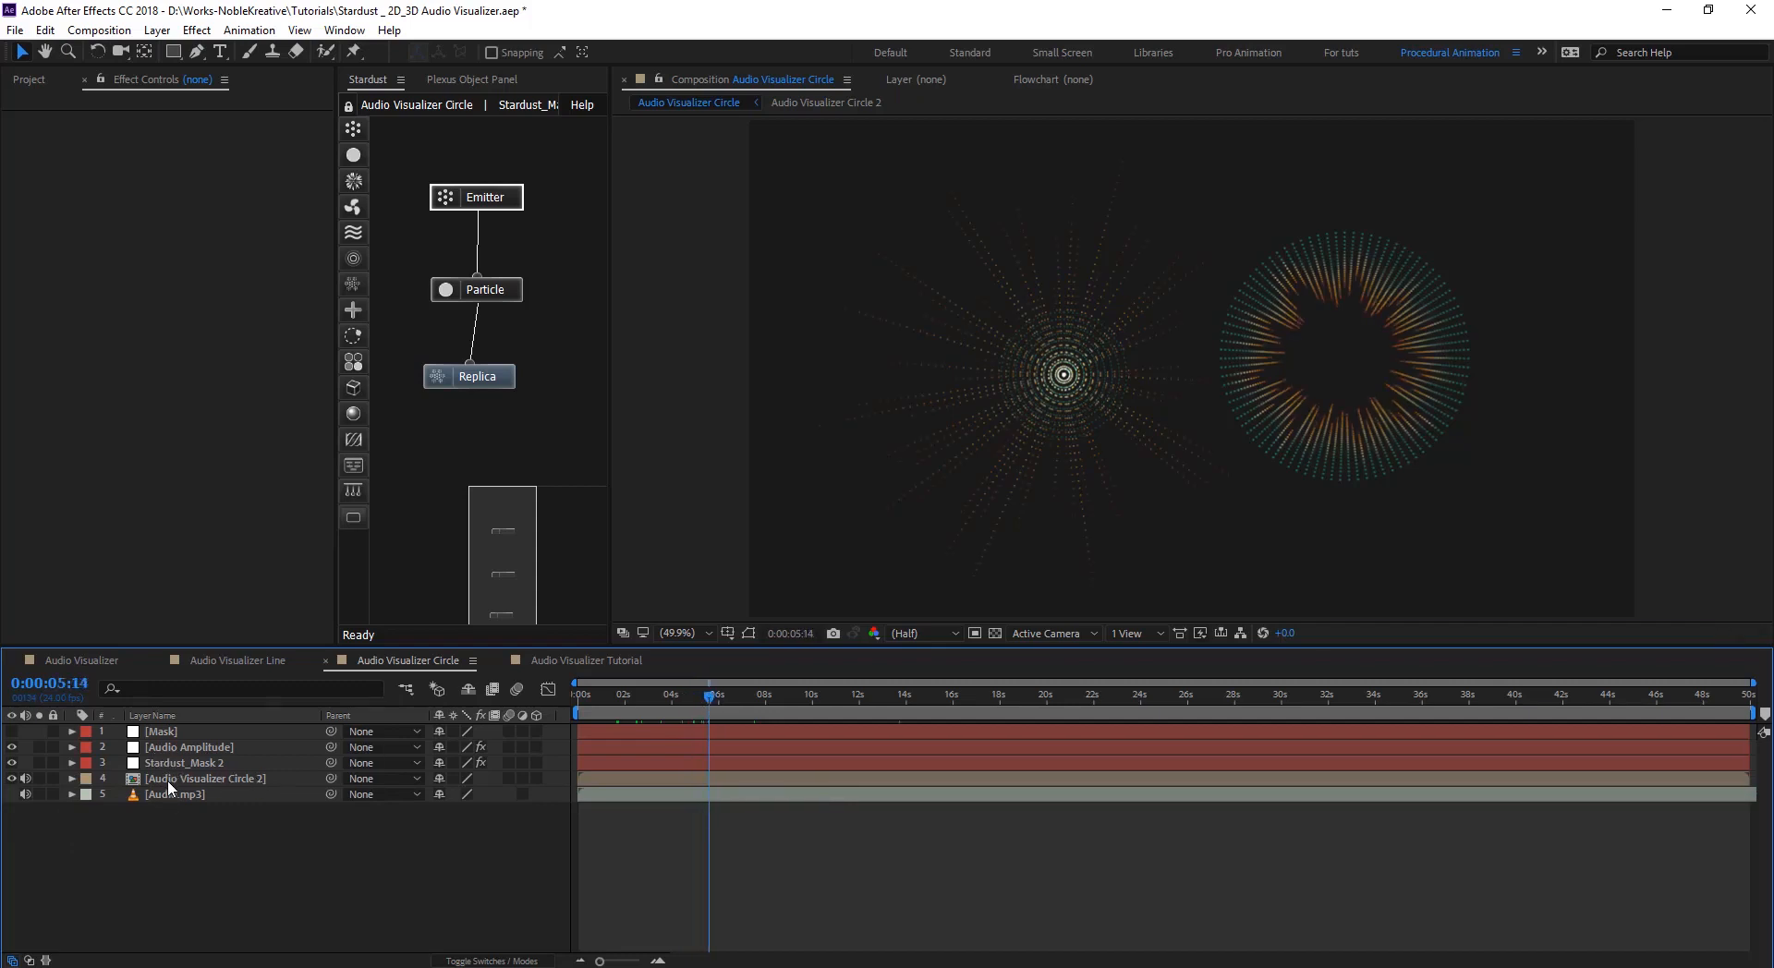
- In the Audio Visualizer Line composition, hide the Stardust_Mask 3 layer and examine the remaining equalizer line at 0:00:02:19
left_click(260, 659)
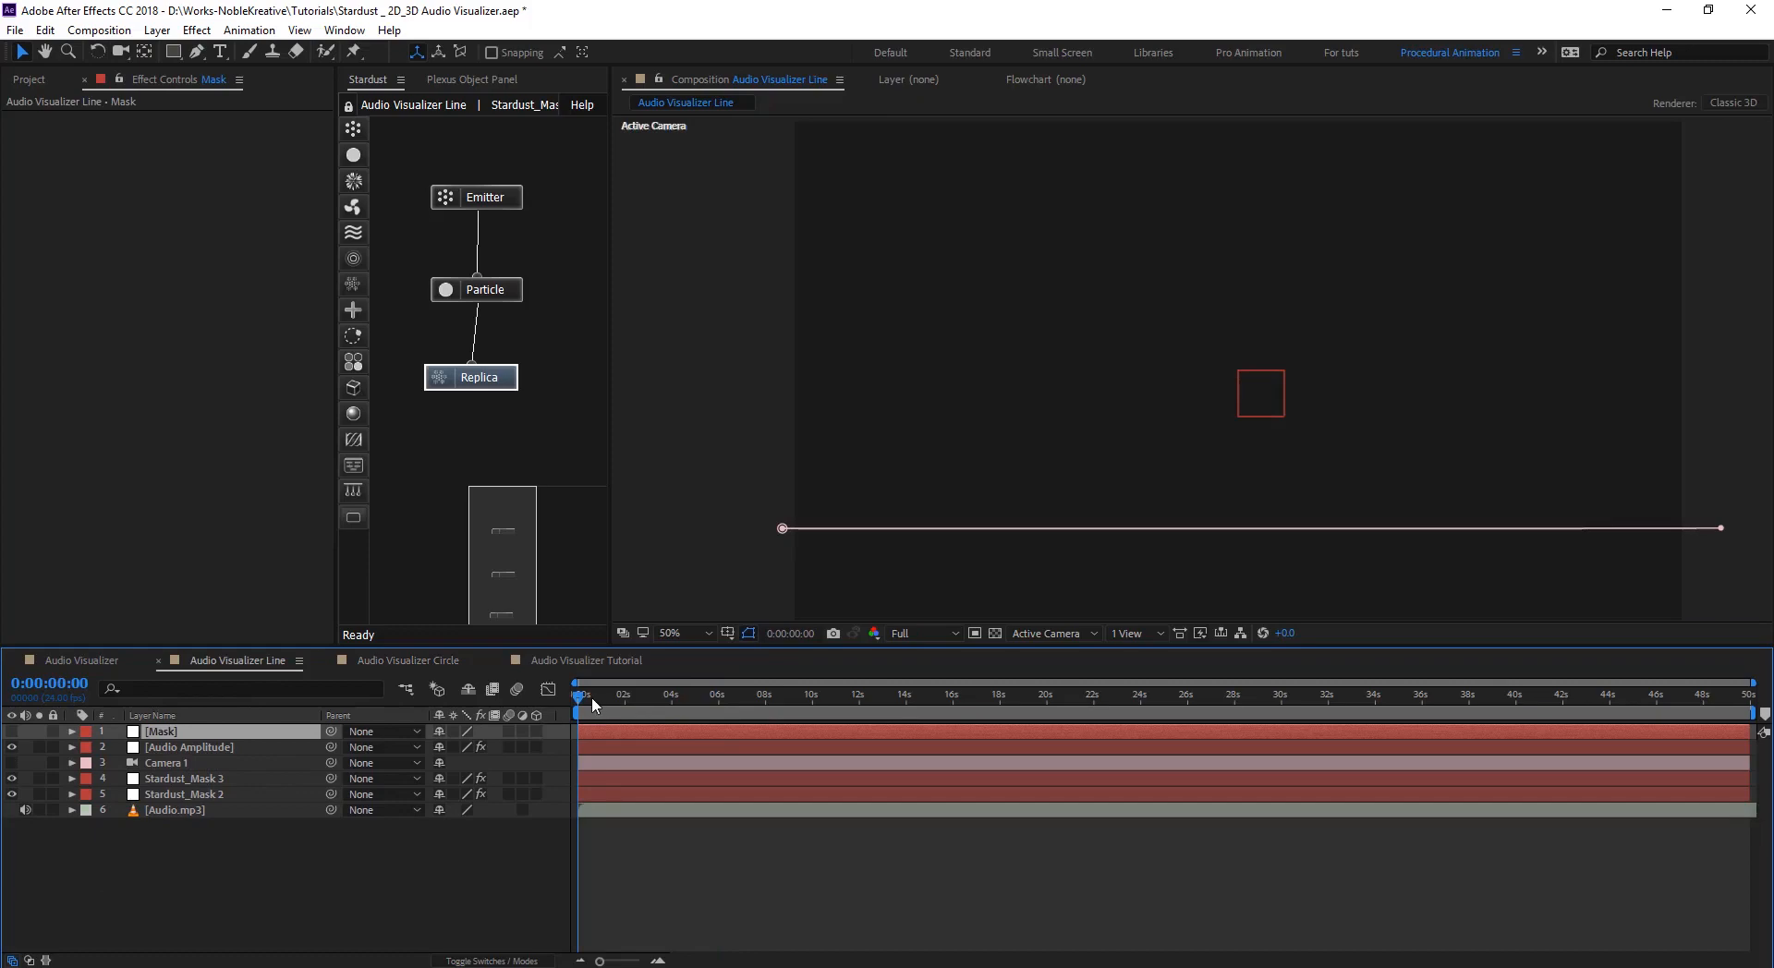
left_click_drag(591, 697, 665, 696)
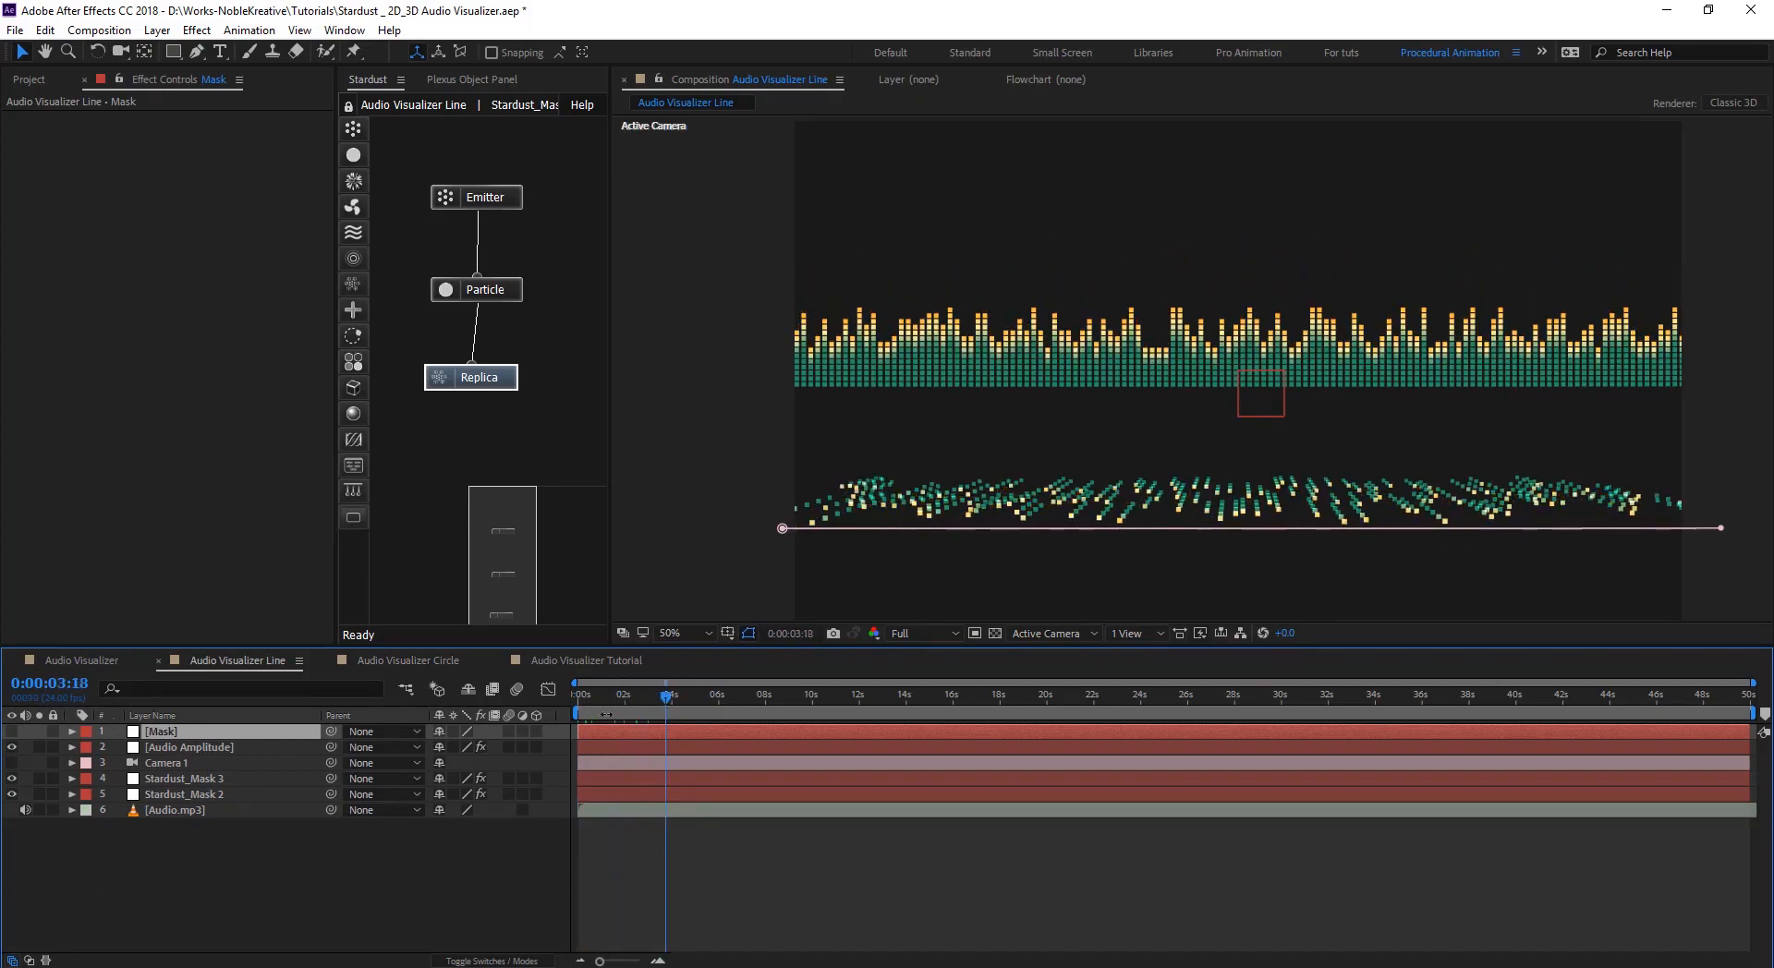
left_click(11, 778)
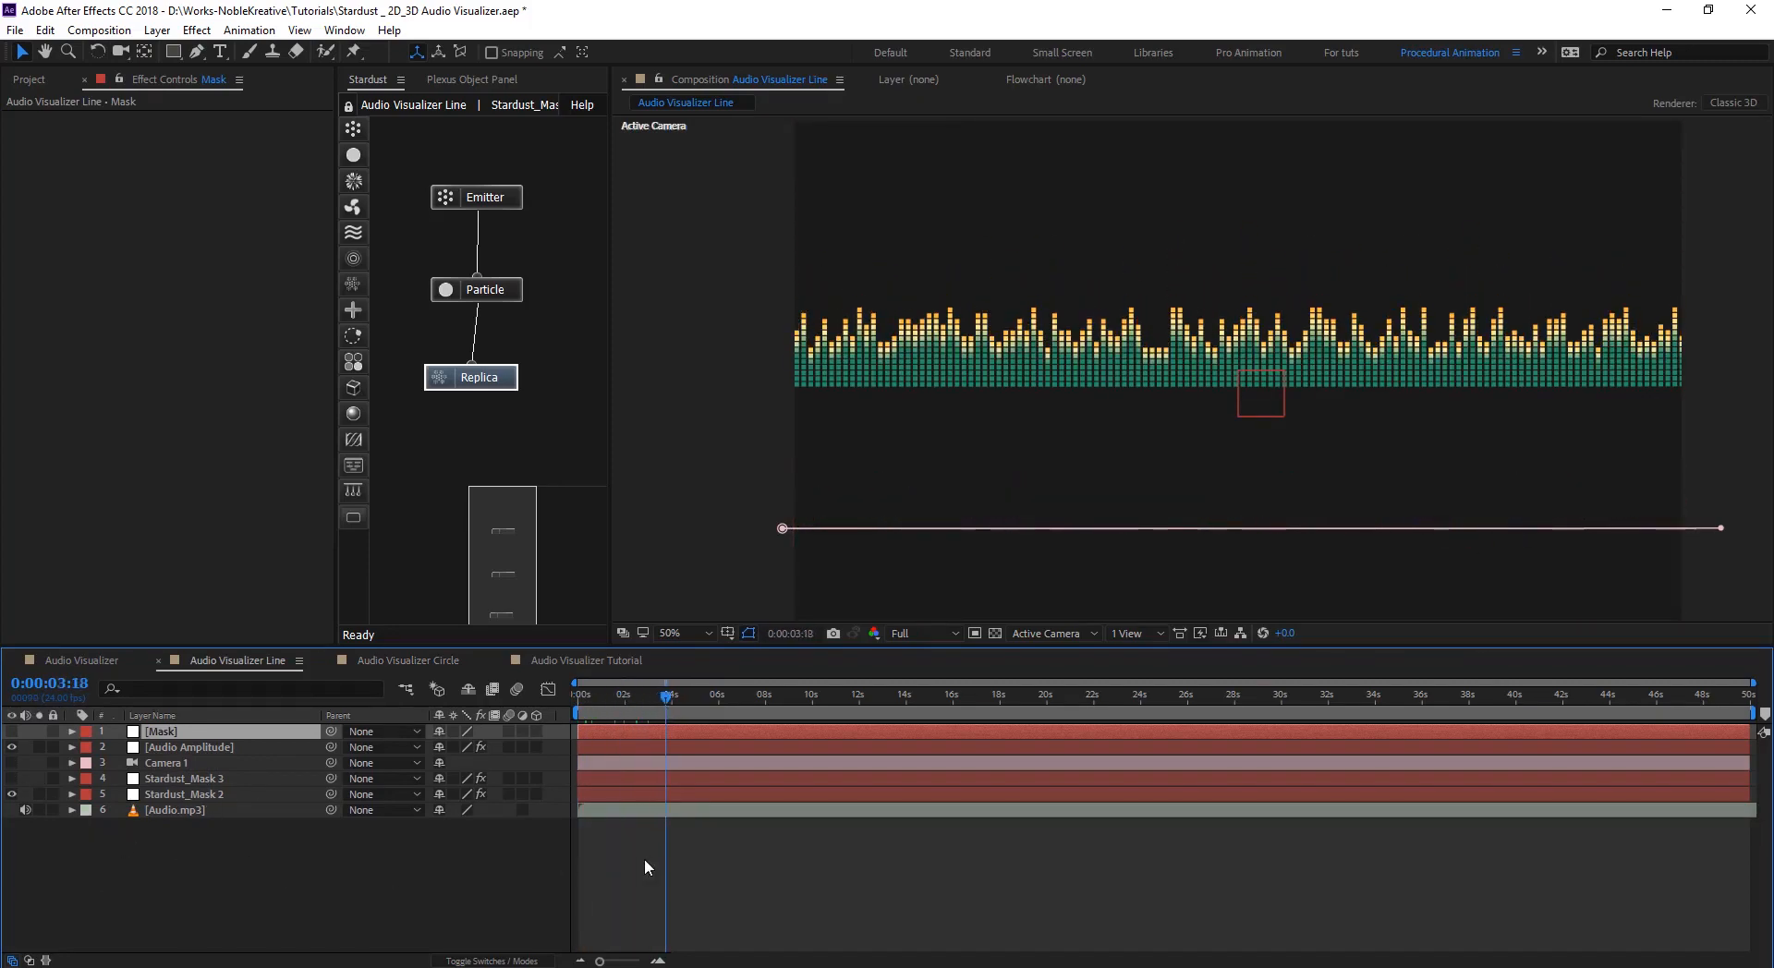
left_click(645, 857)
mouse_move(630, 693)
left_mouse_down()
mouse_move(605, 695)
mouse_move(644, 697)
left_mouse_up()
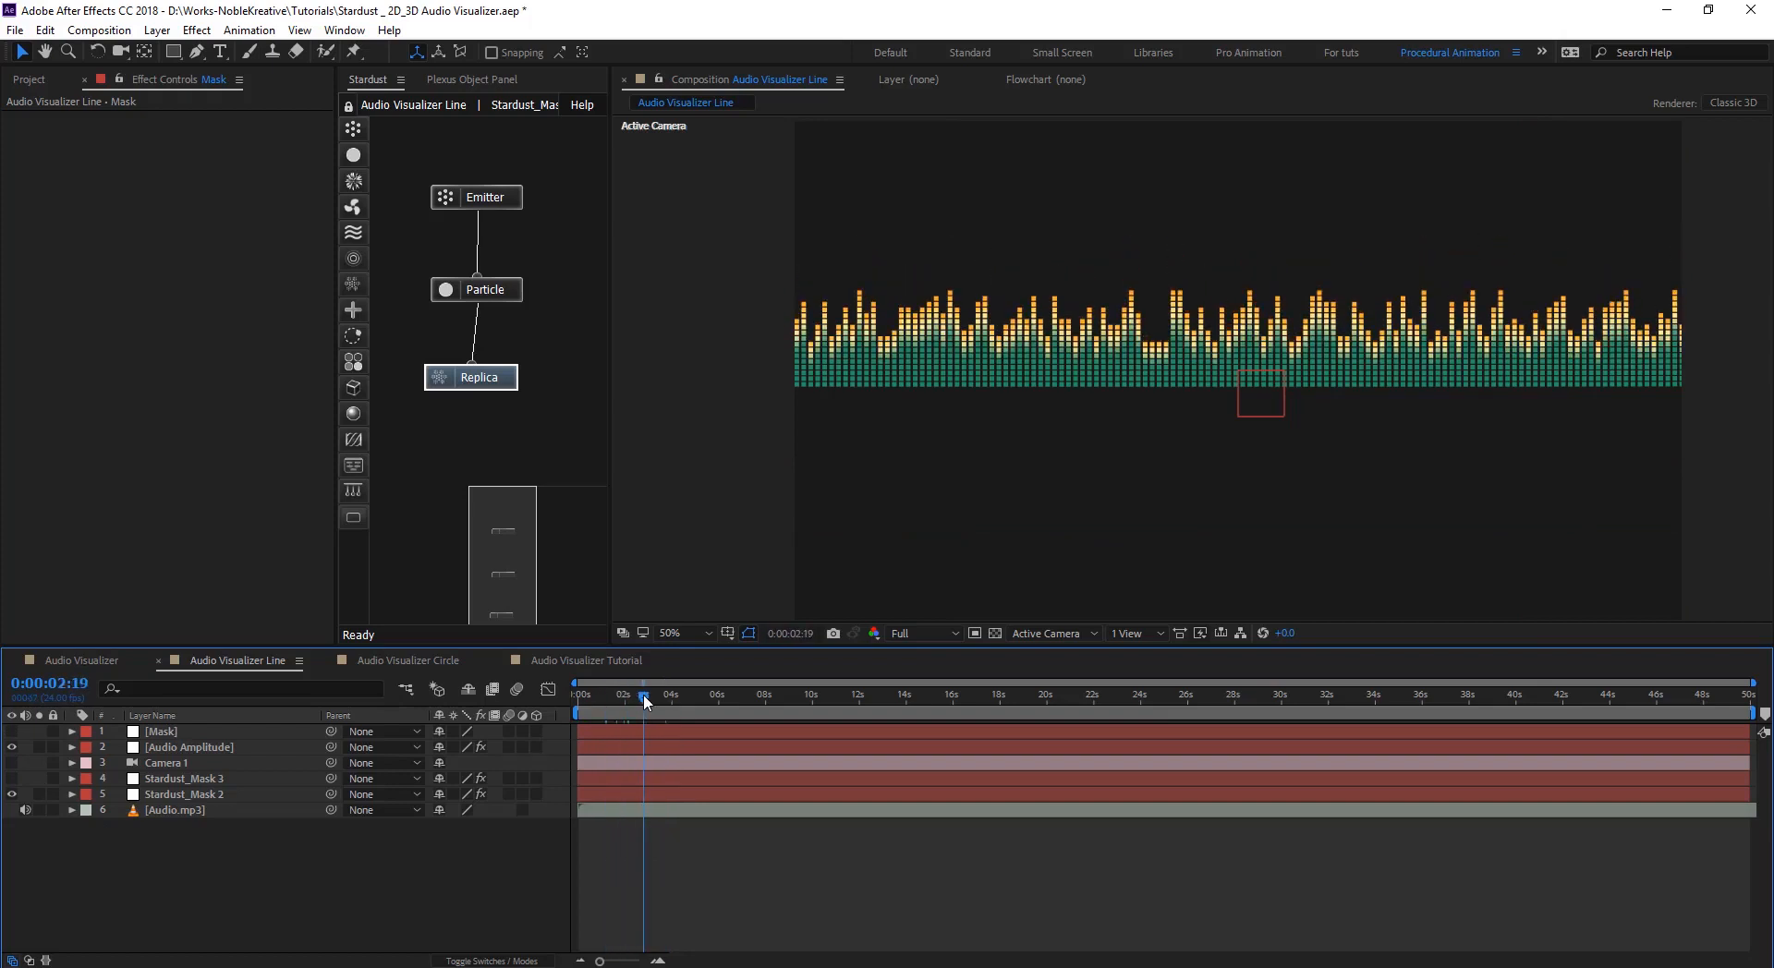
- Temporarily show the Mask layer in the Audio Visualizer Line composition to examine the solid and its straight path
left_click(190, 731)
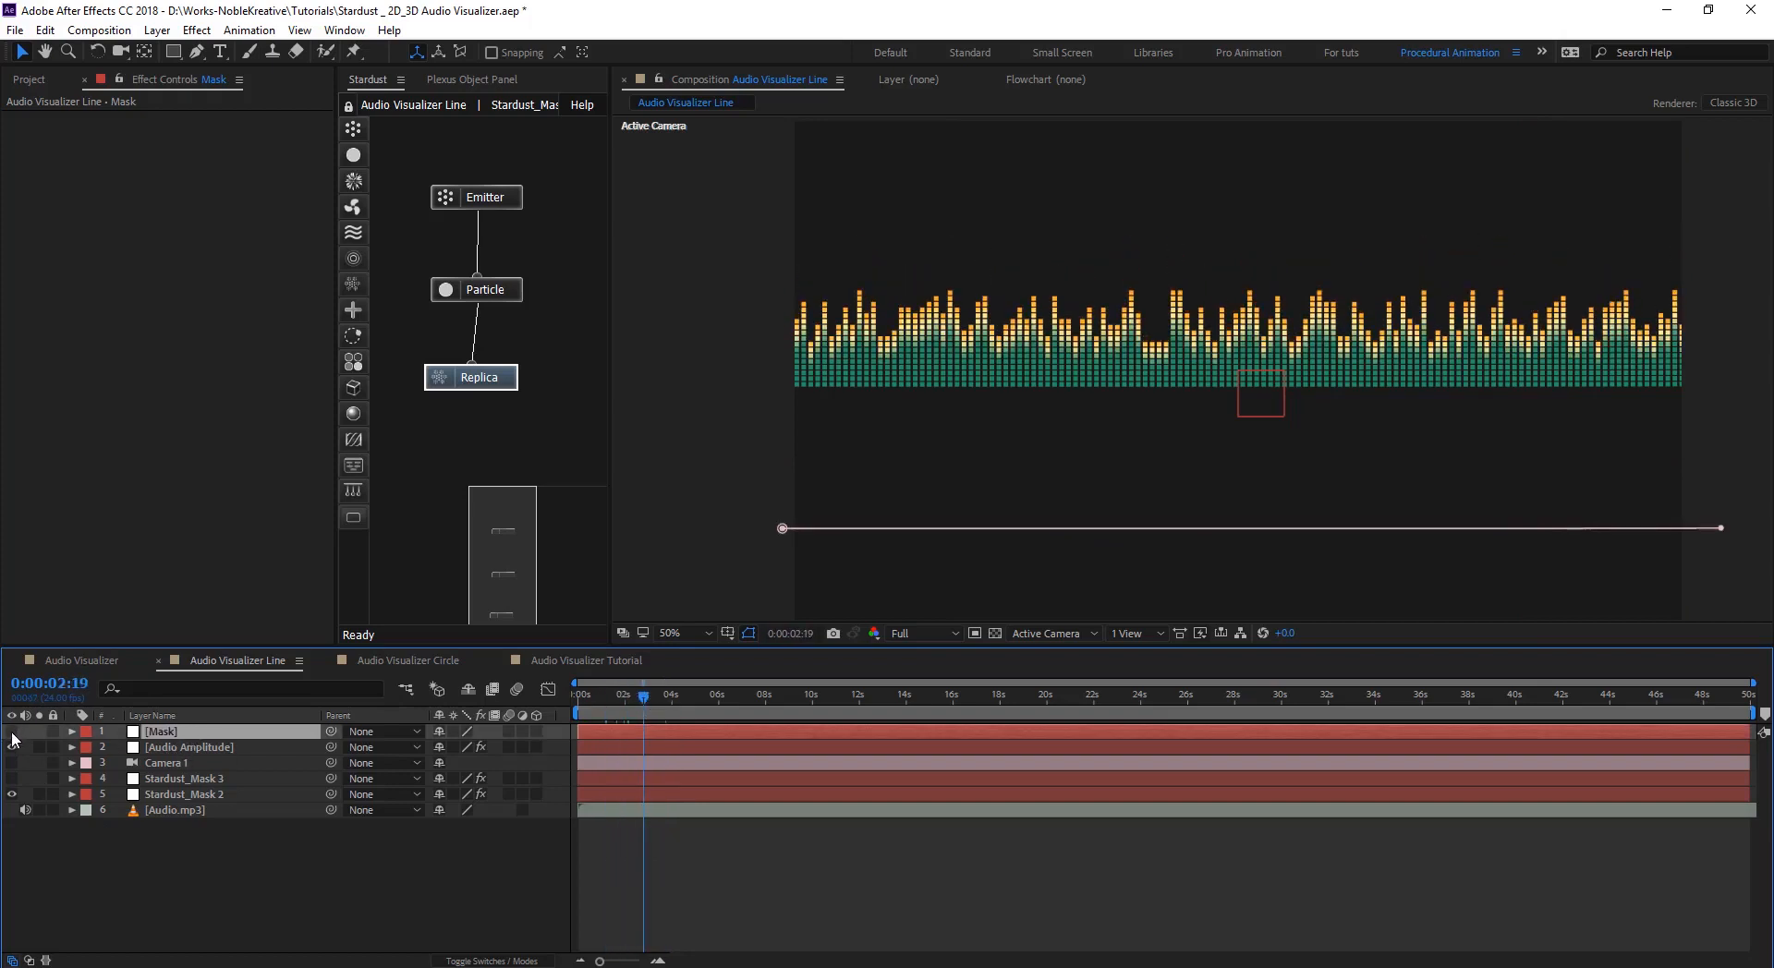
left_click(12, 731)
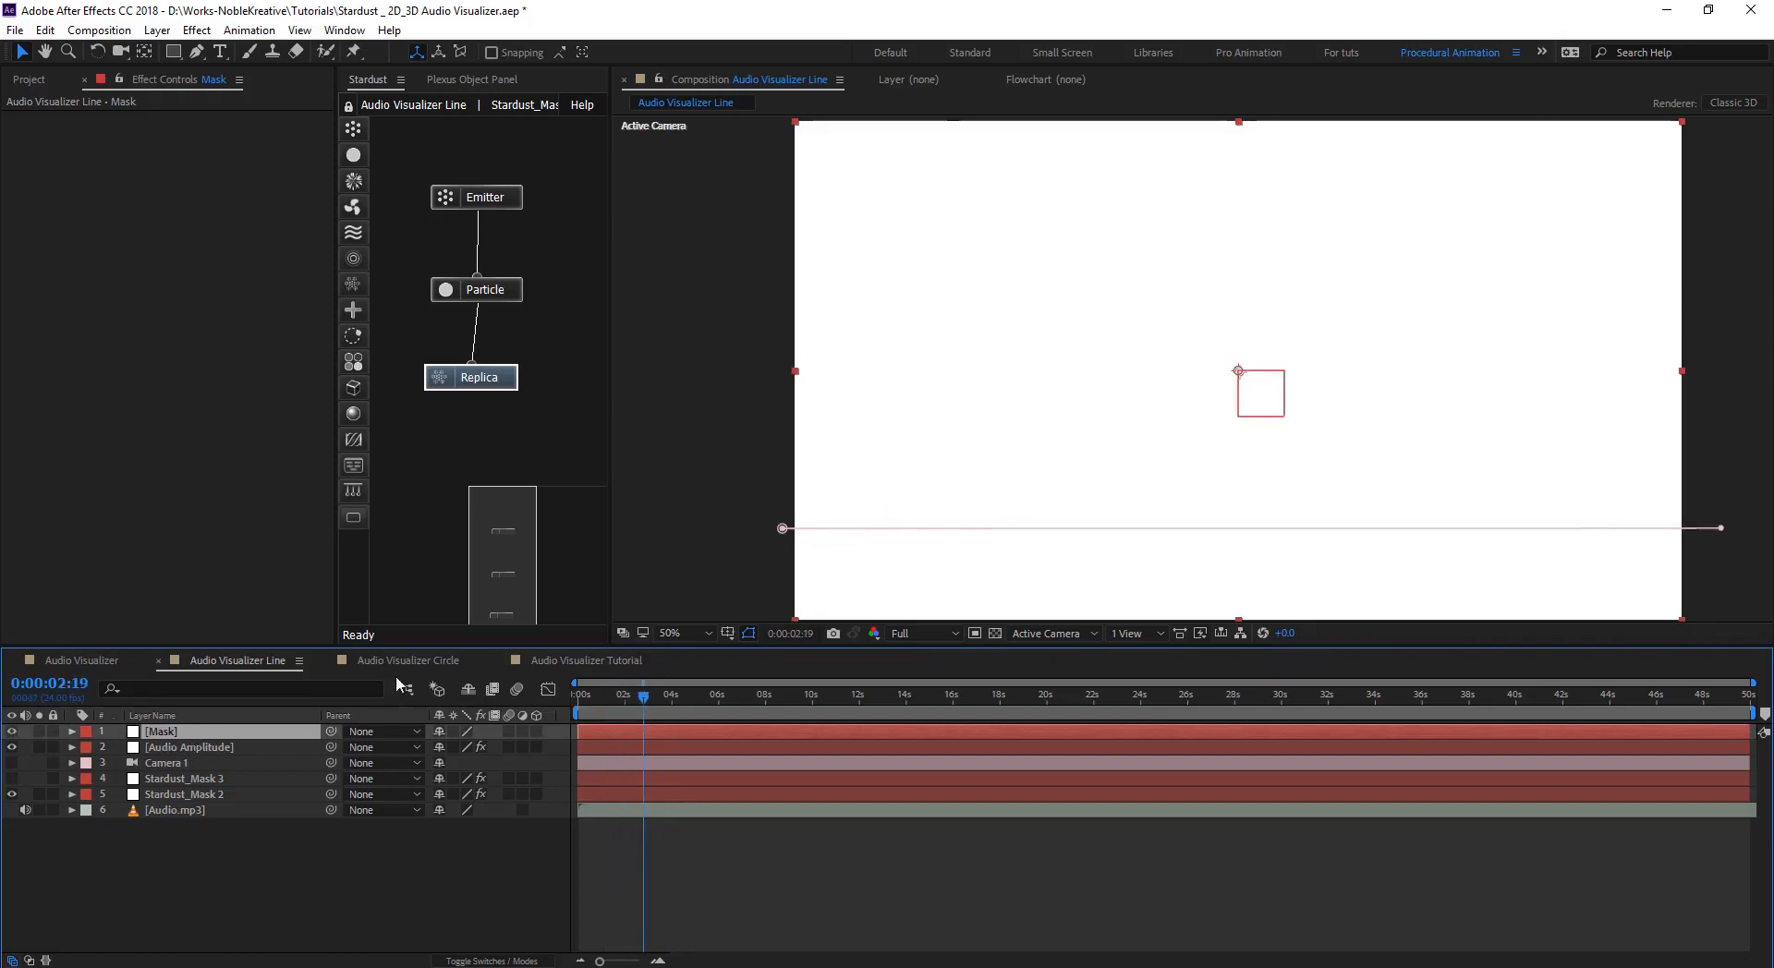
left_click(12, 731)
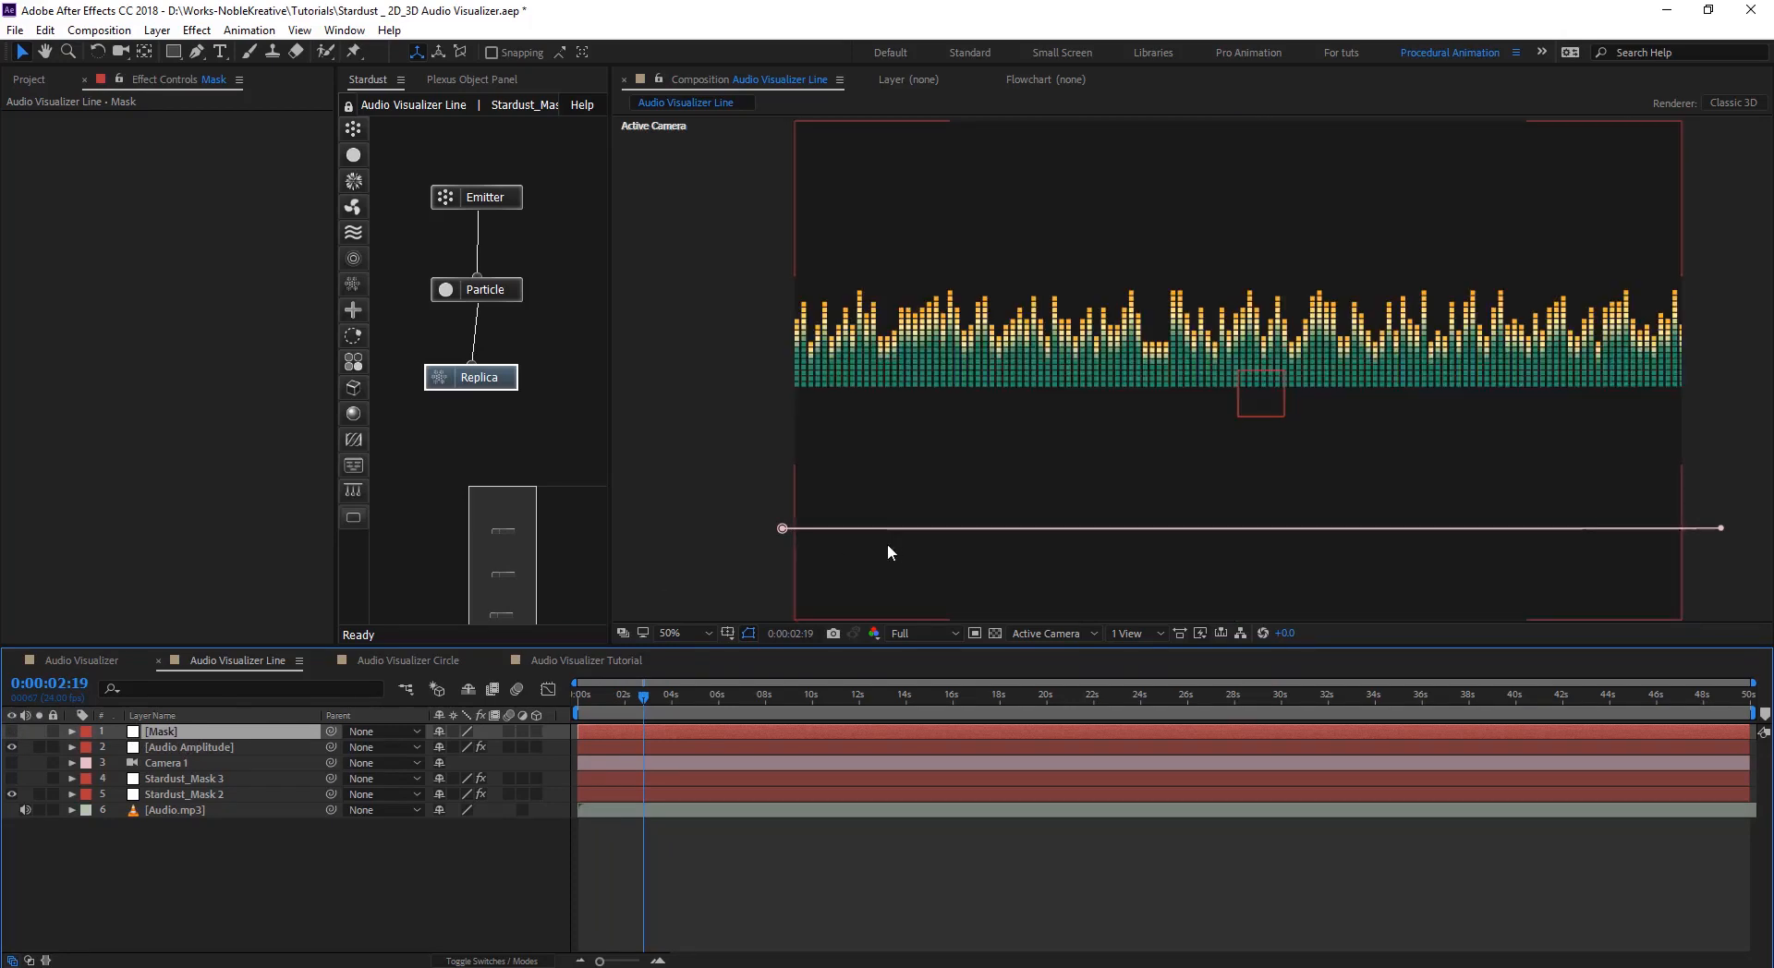
- Copy the Mask layer from the Audio Visualizer Line composition into the Audio Visualizer Tutorial composition
left_click(587, 660)
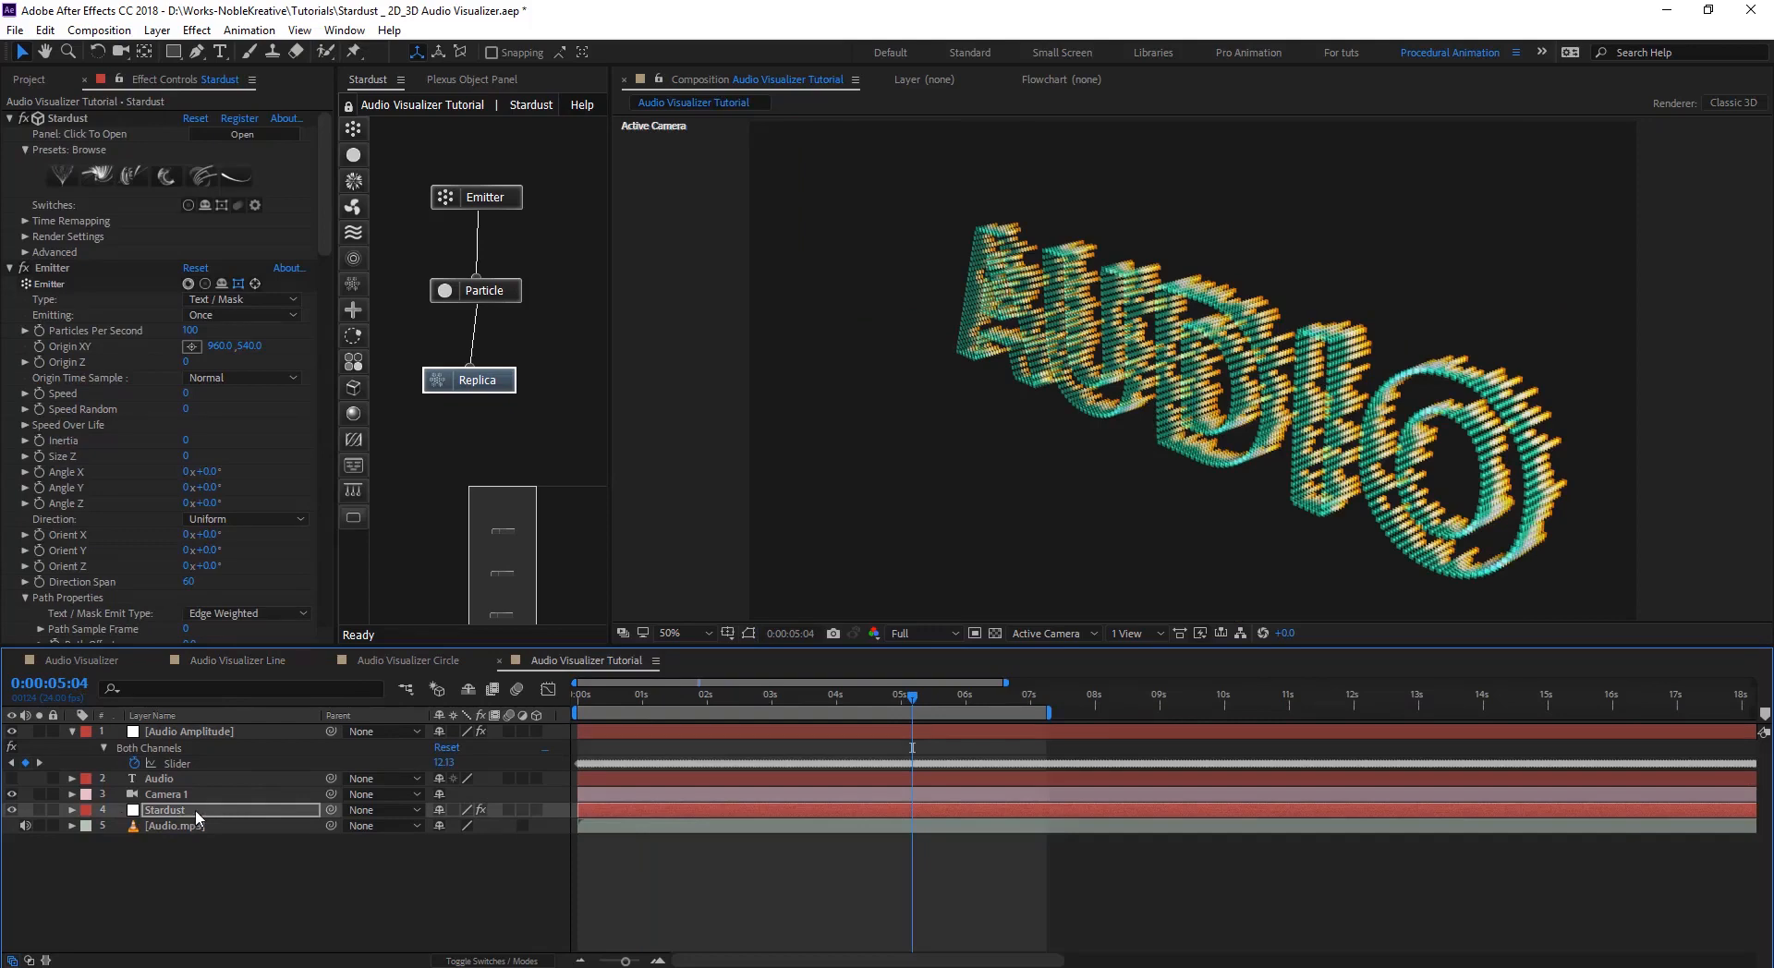
left_click(263, 662)
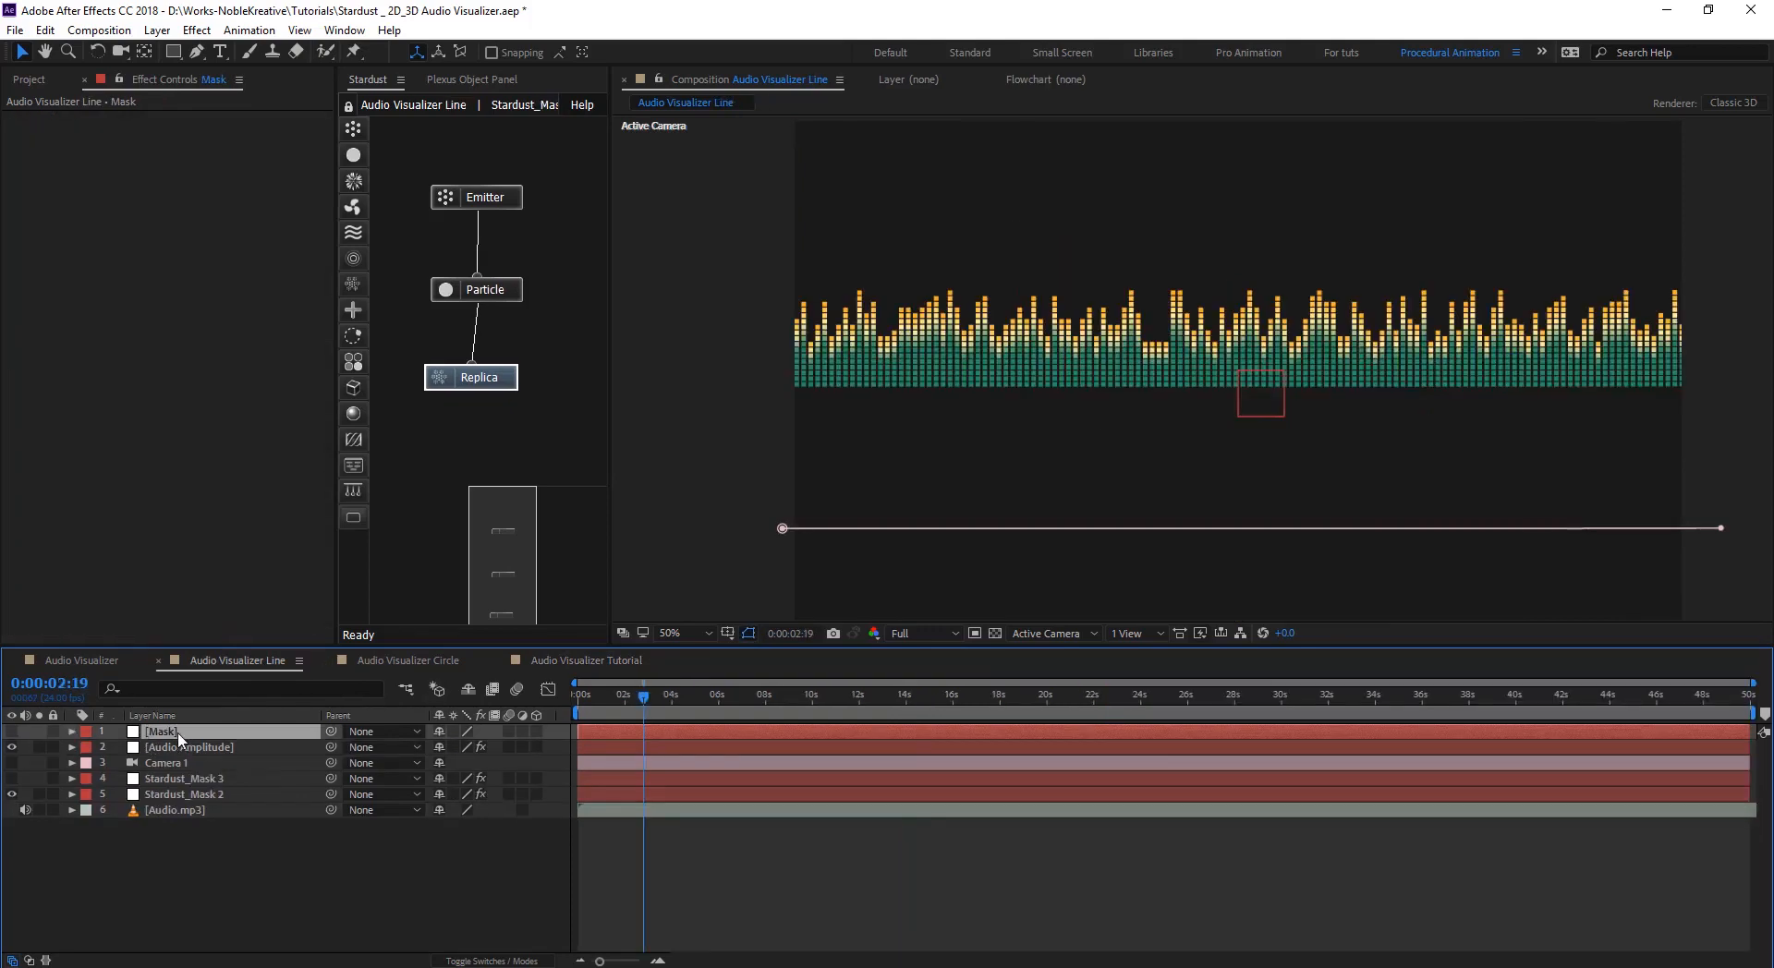
left_click(623, 660)
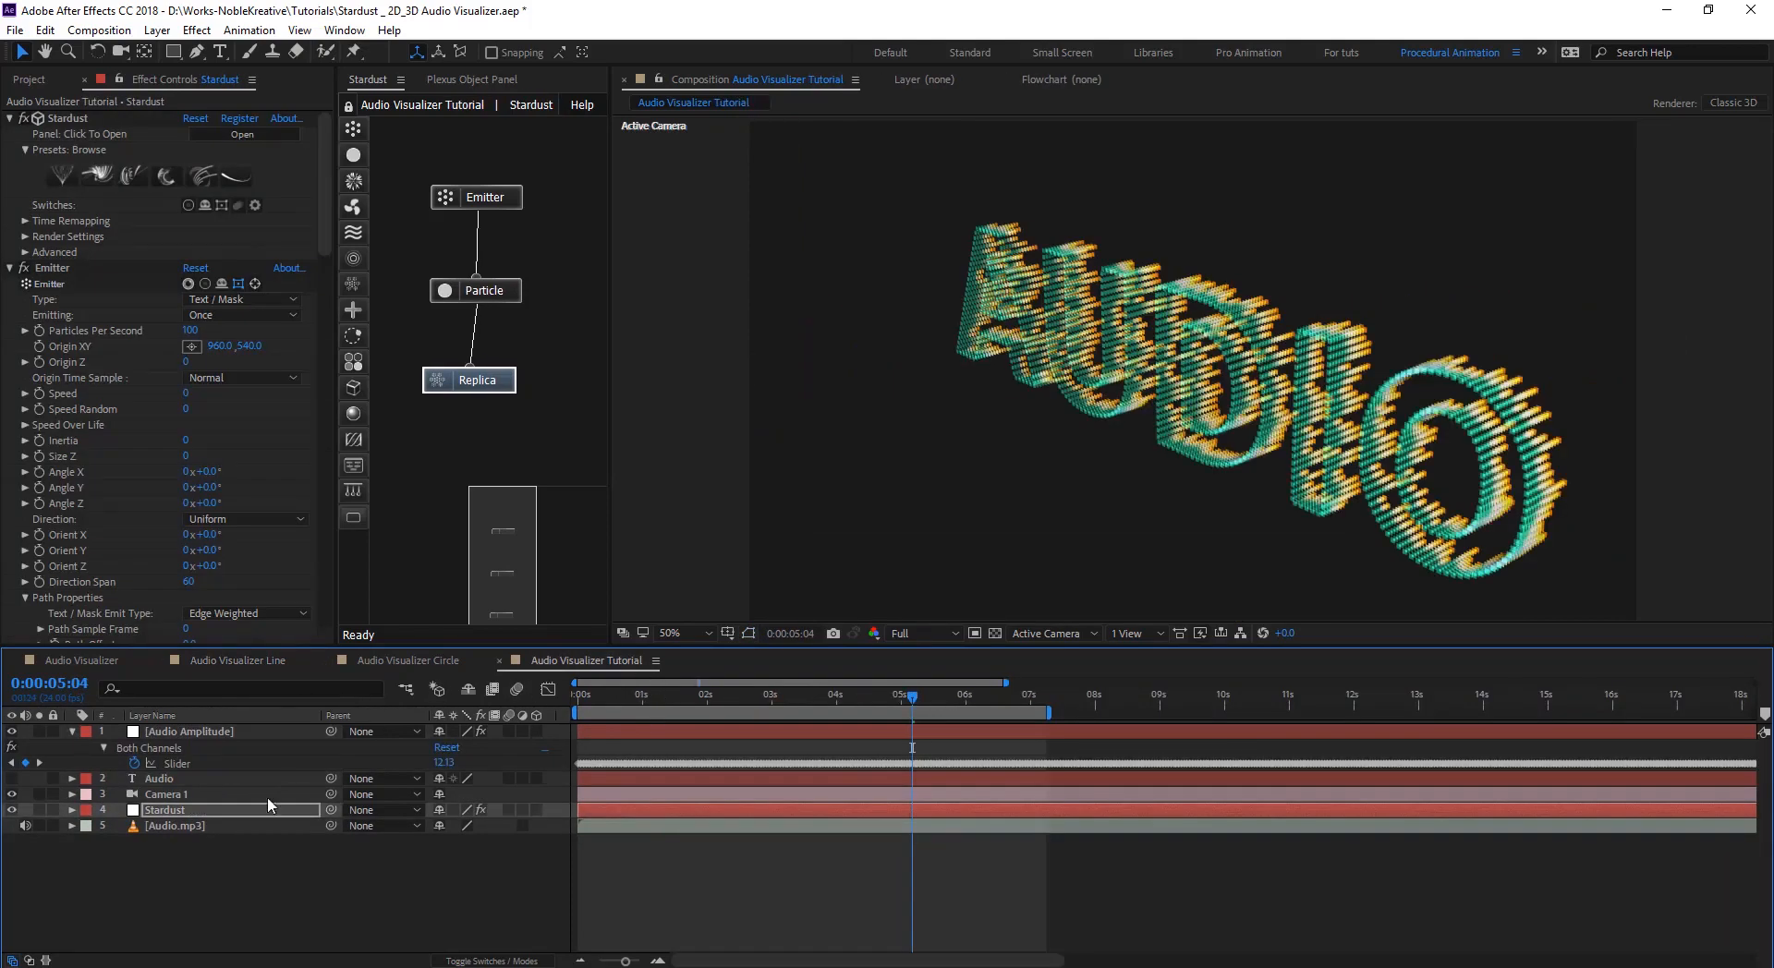
left_click(259, 892)
key("ctrl+v")
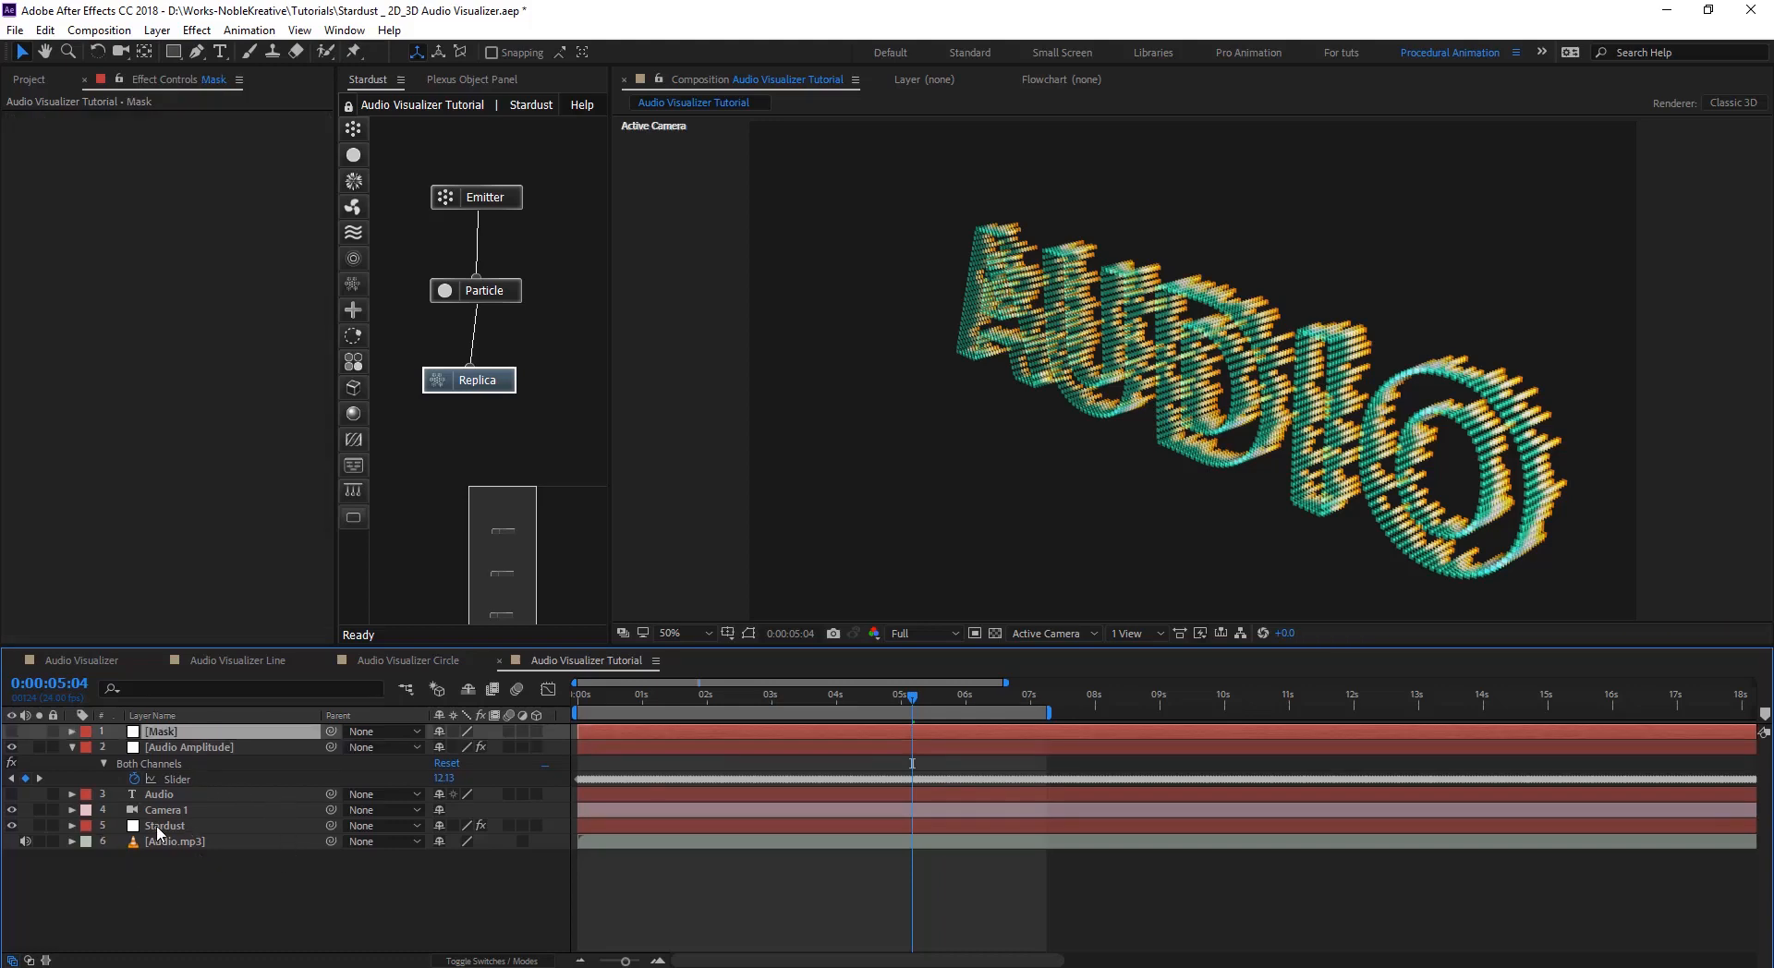
- Duplicate the Stardust layer and set the hidden lower copy's Emitter source layer to Mask, ending at 0:00:04:06
left_click(159, 827)
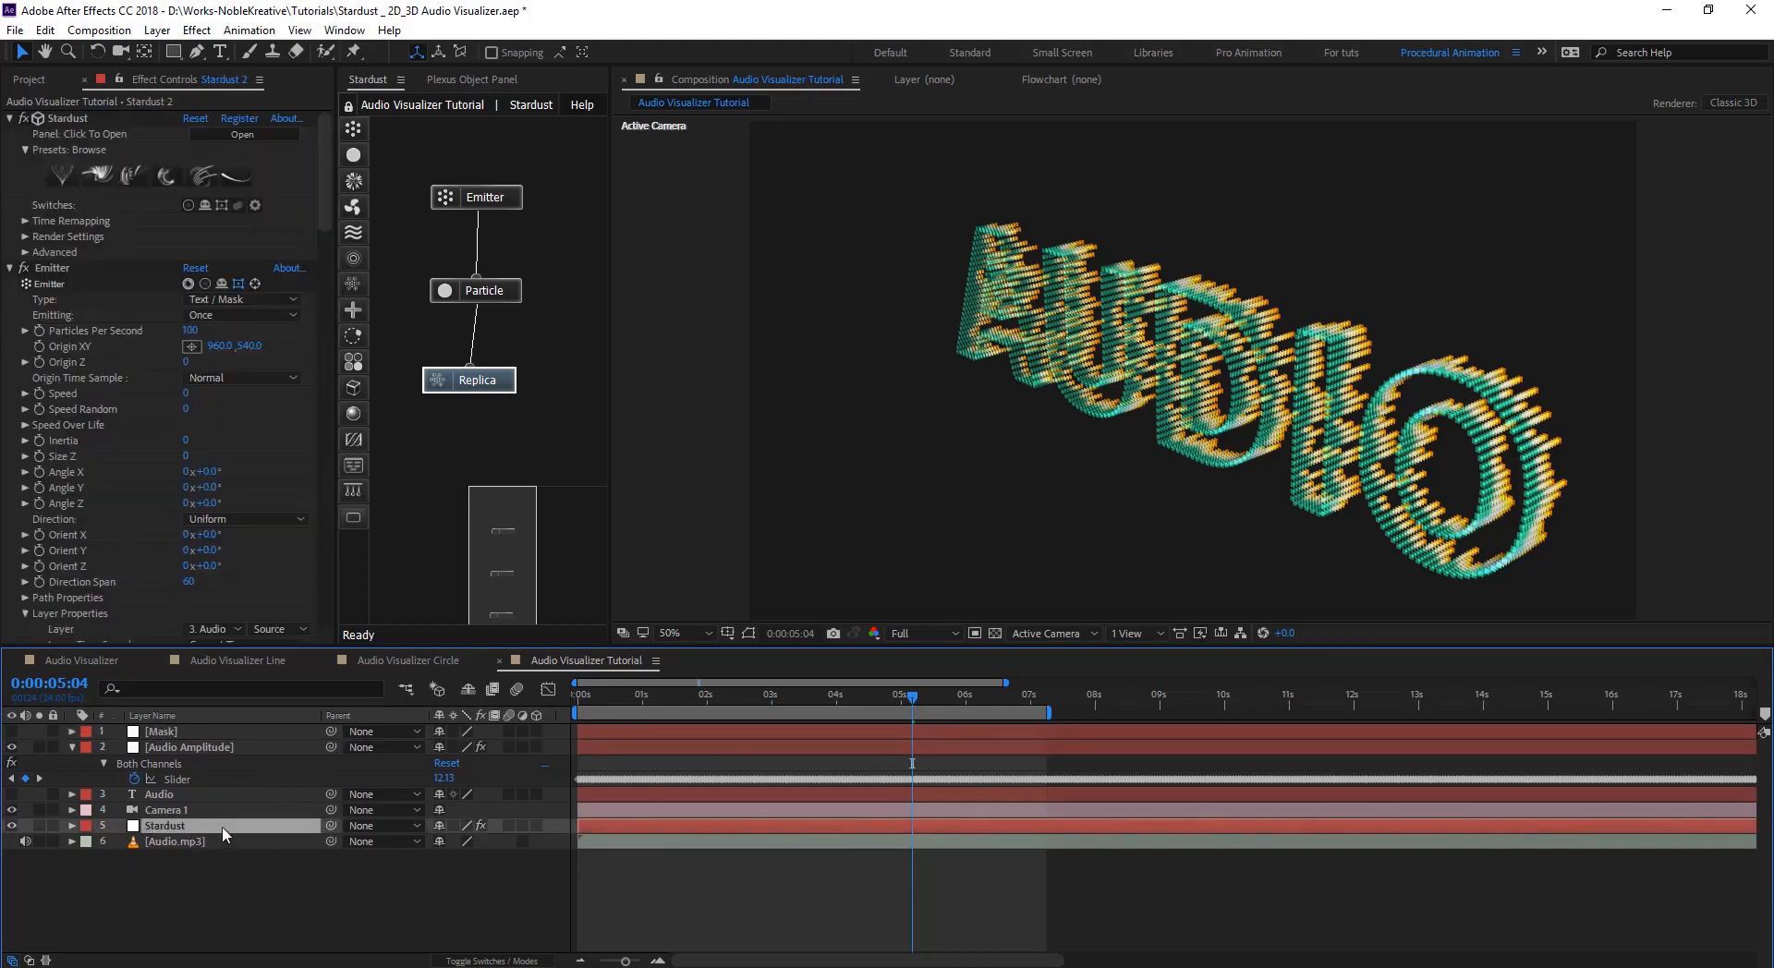
key("ctrl+d")
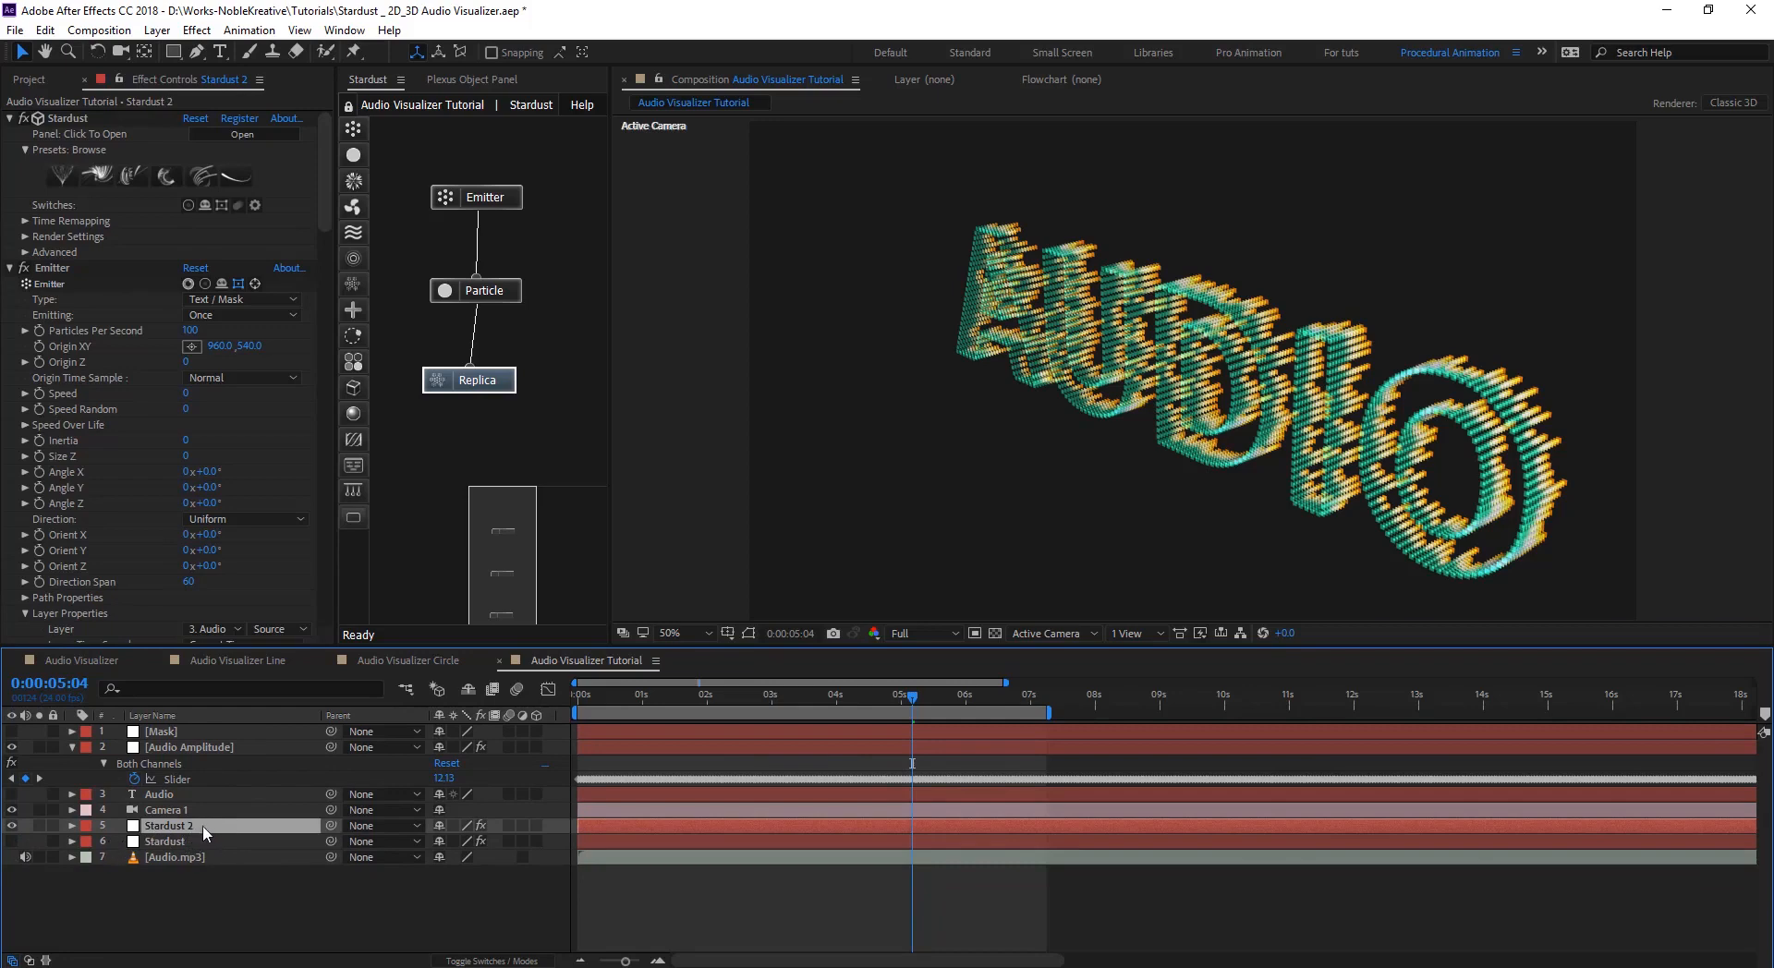
left_click(514, 207)
scroll(278, 333, "down", 5)
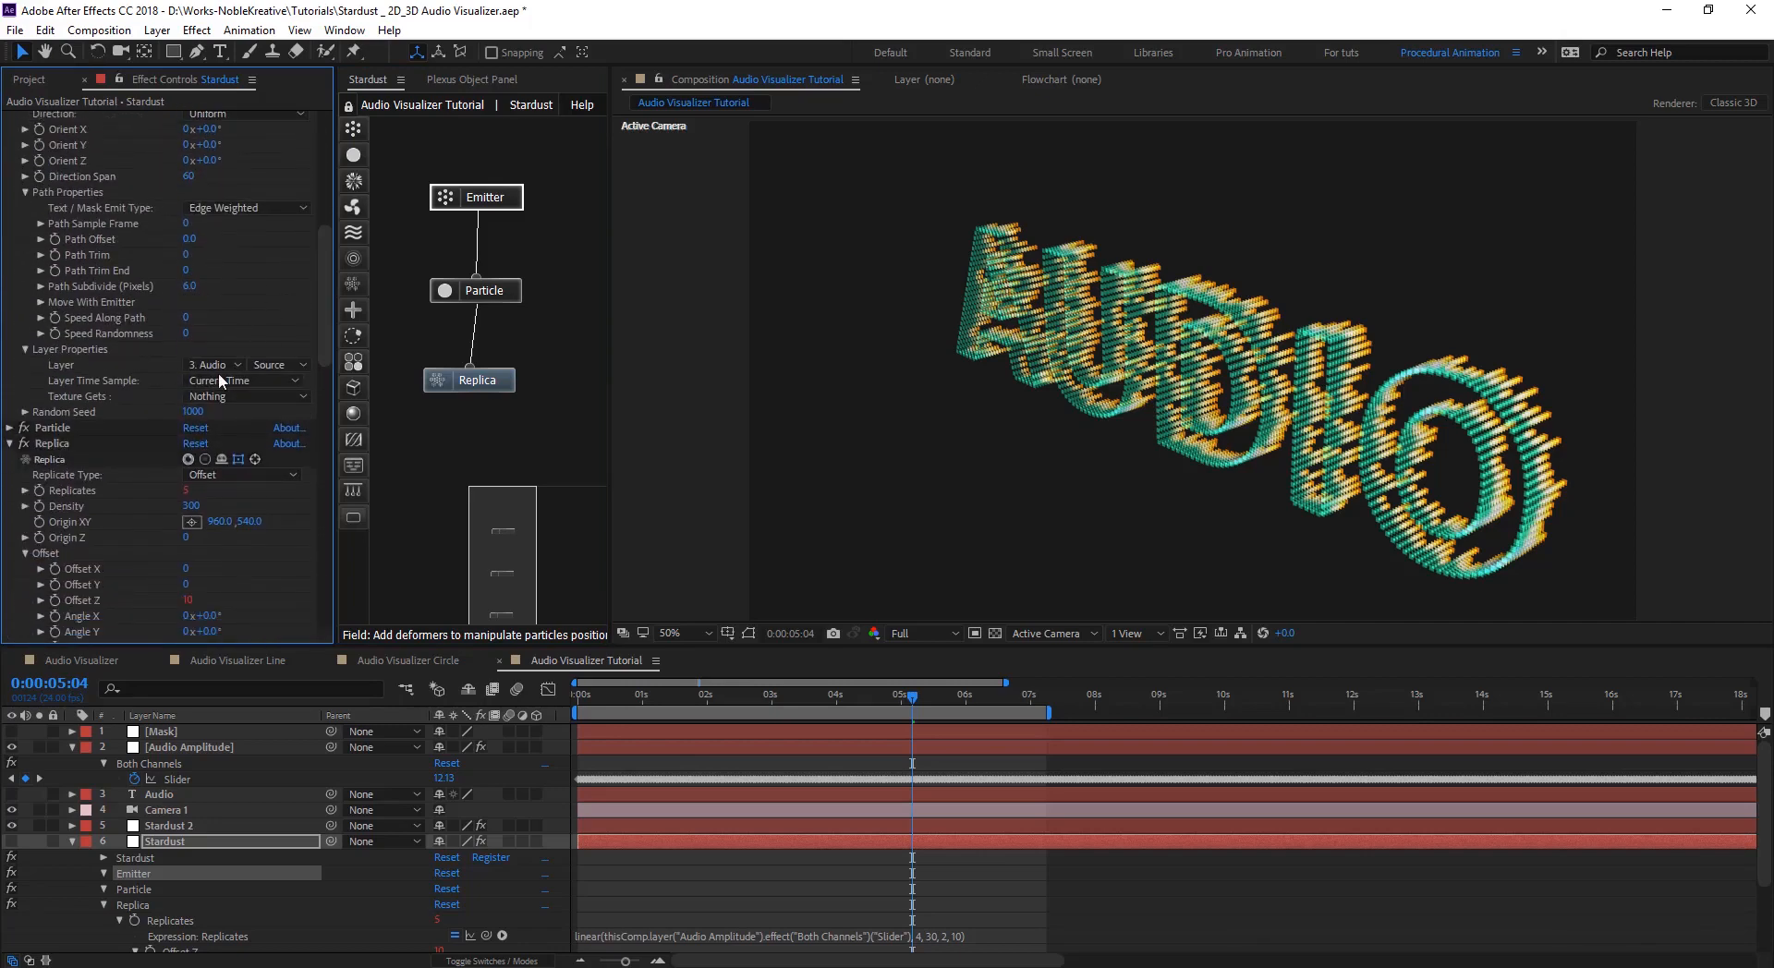
left_click(215, 365)
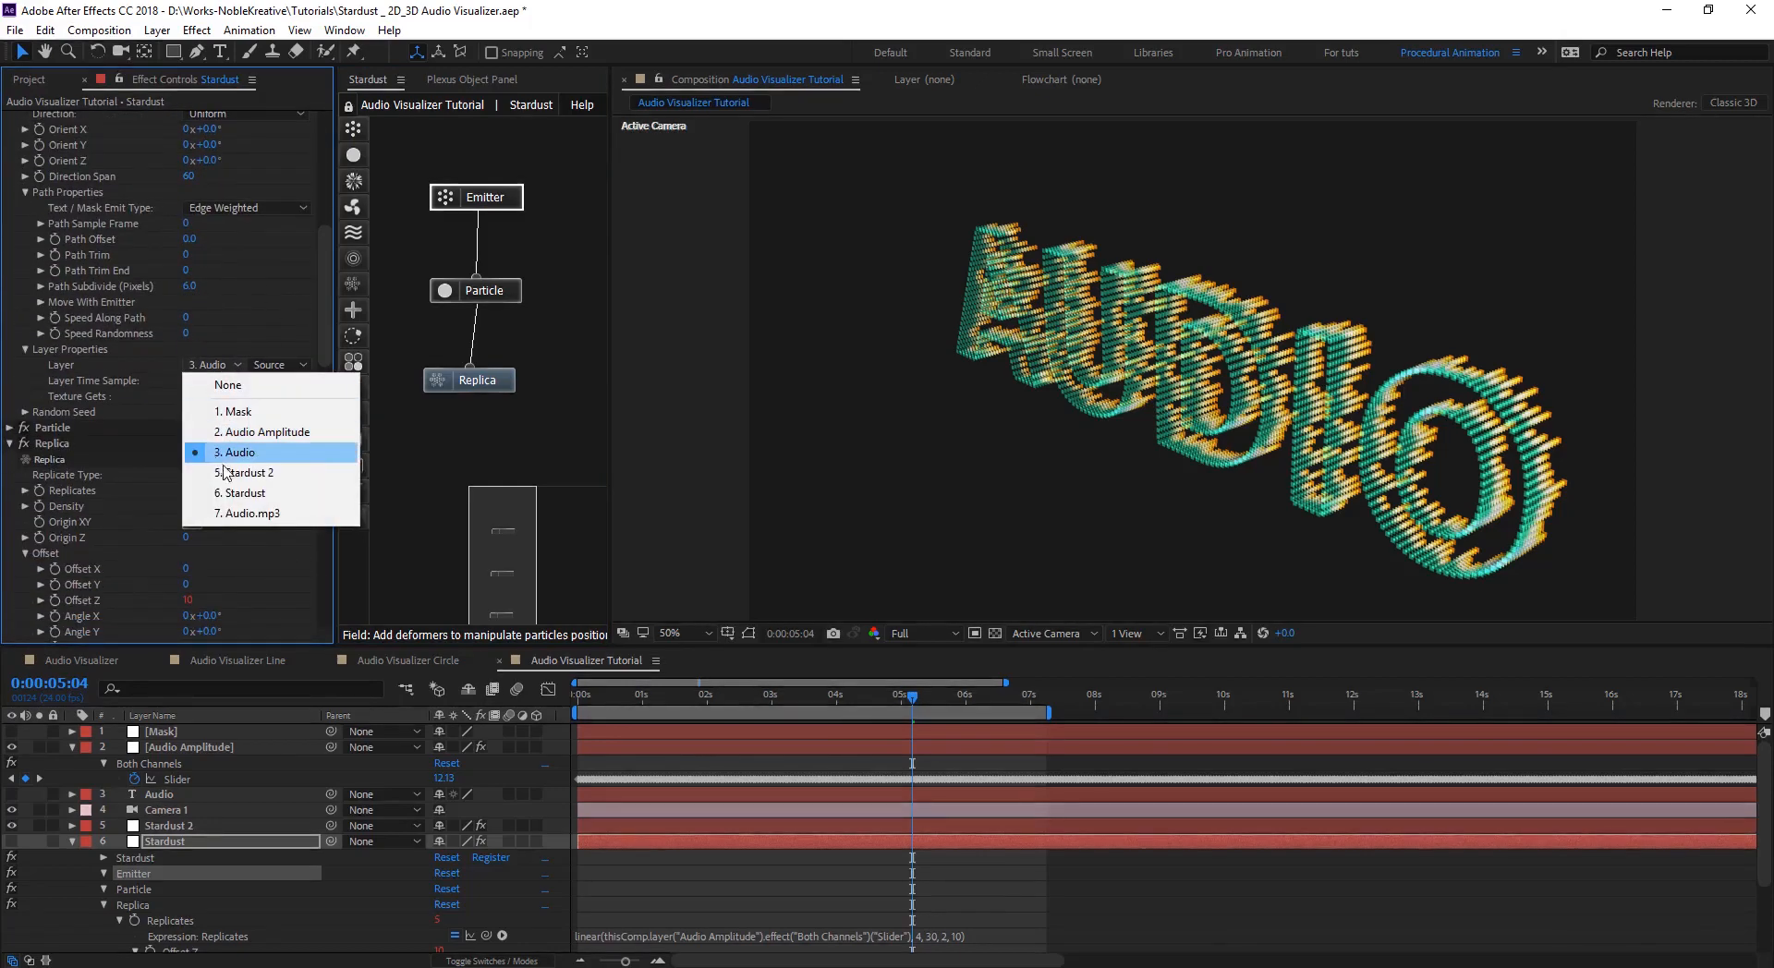
left_click(231, 411)
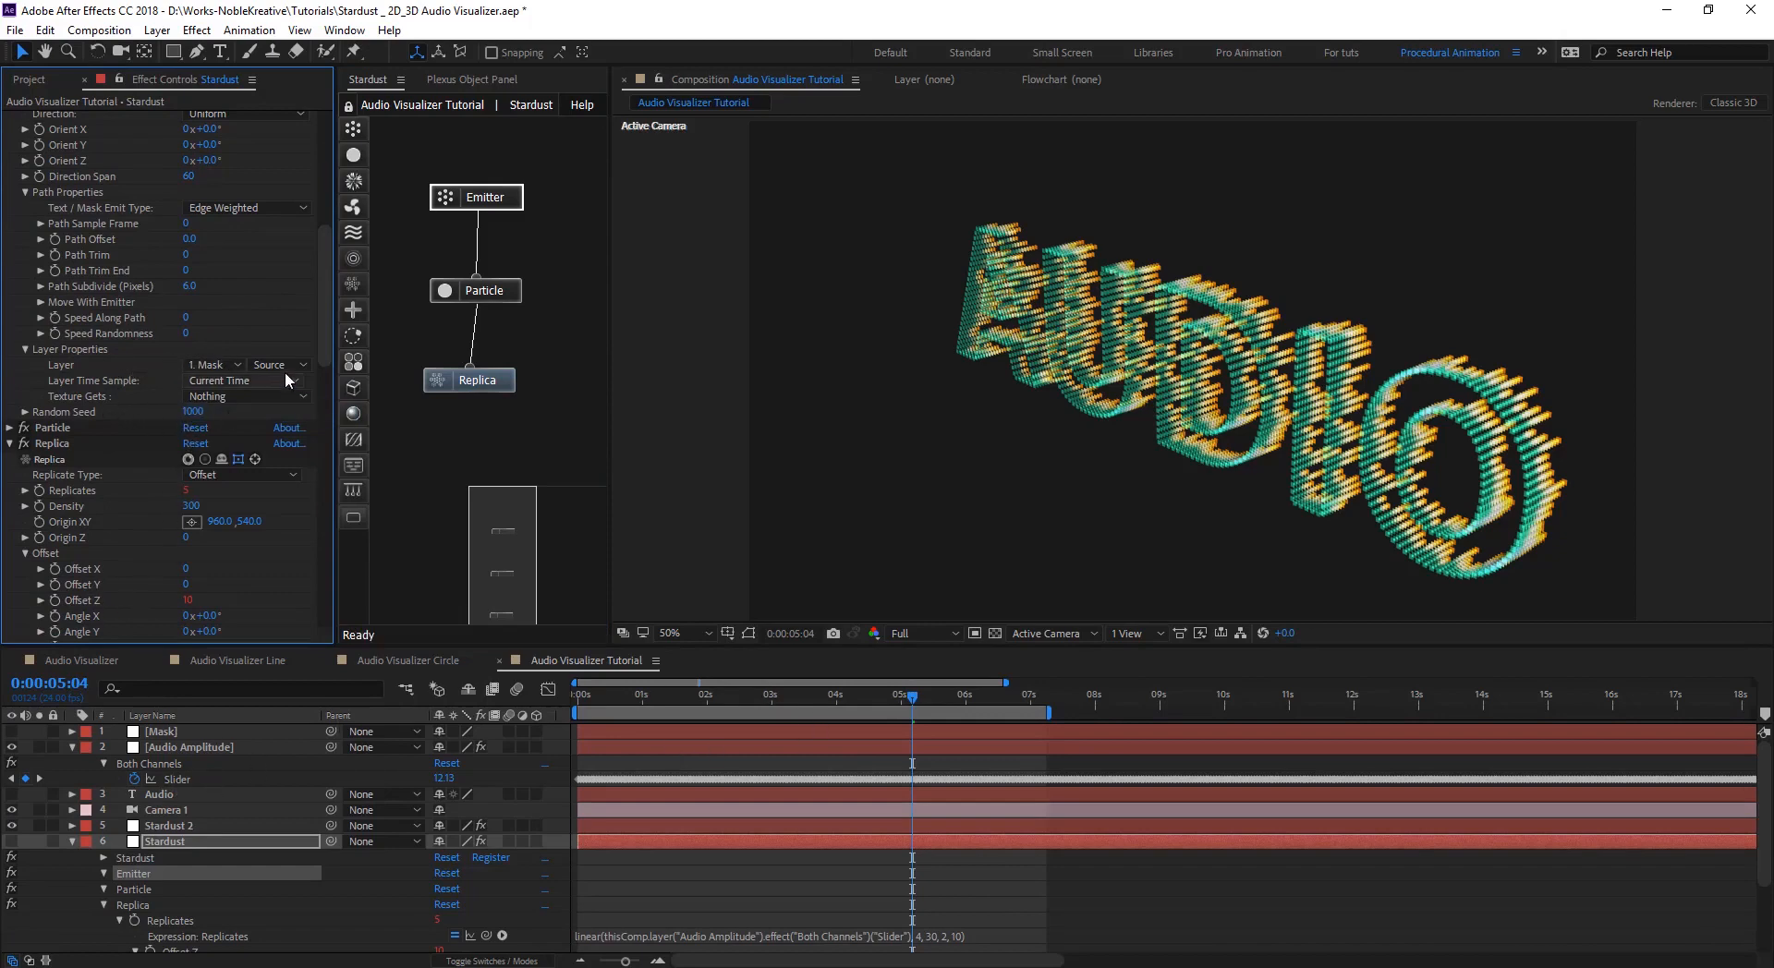
scroll(303, 544, "up", 2)
left_click(180, 736)
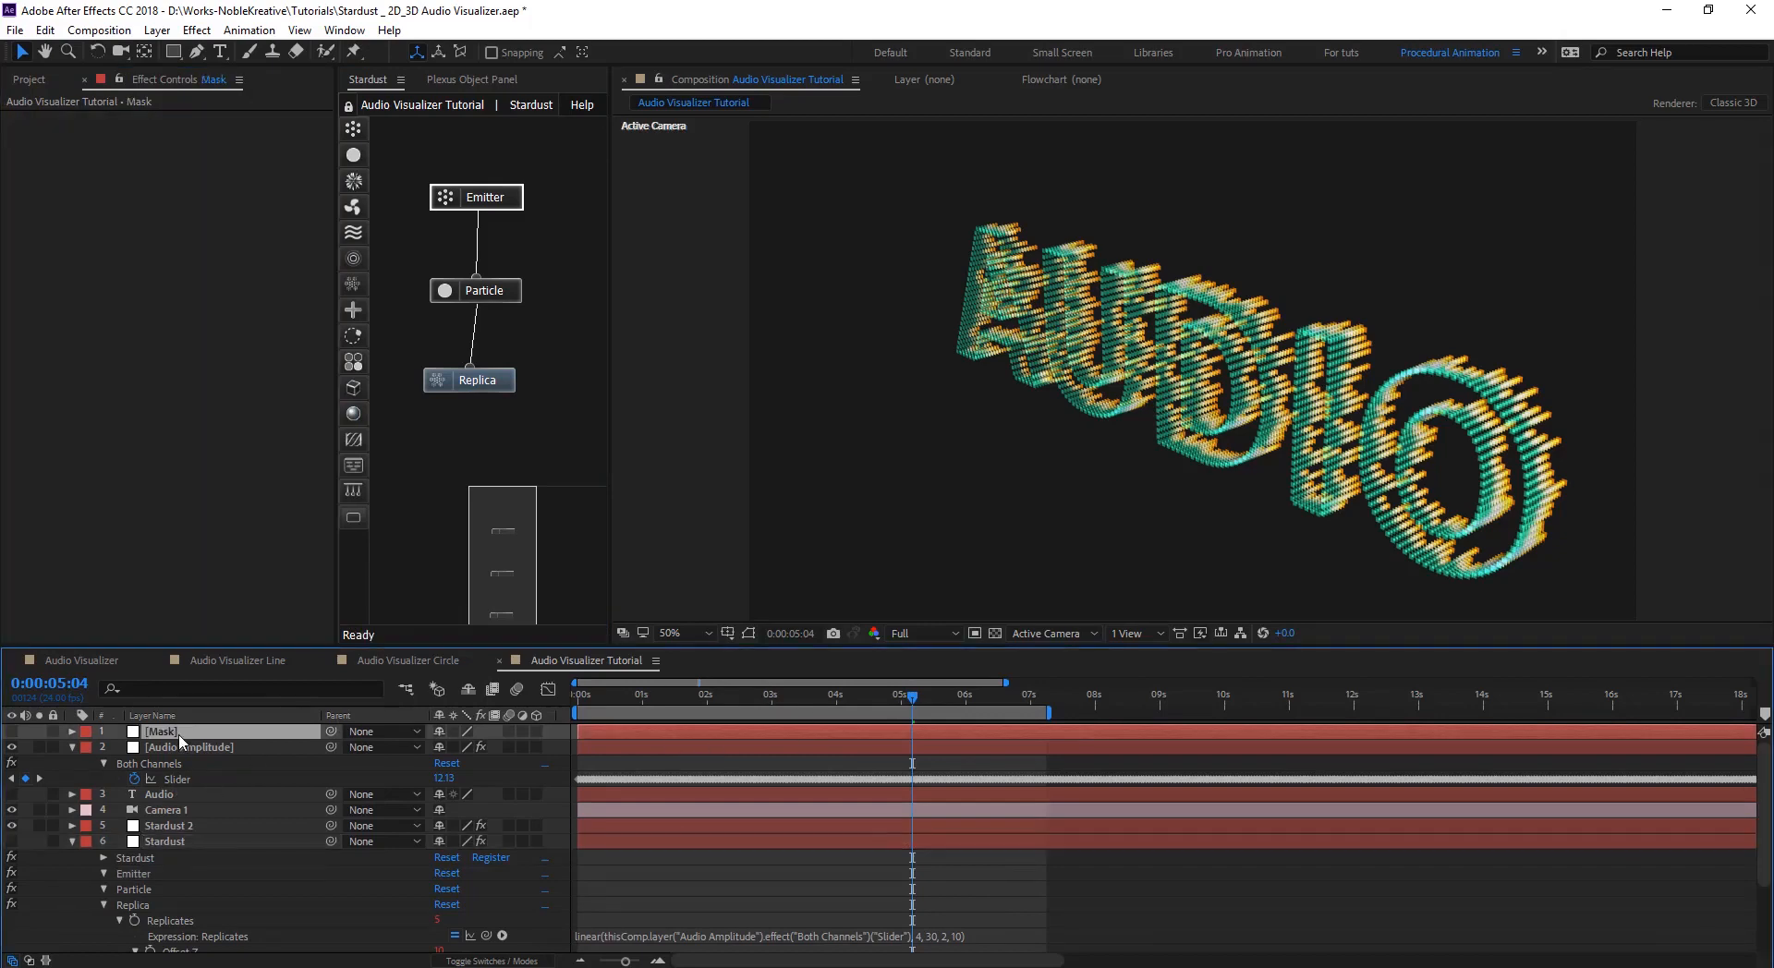
left_click_drag(893, 704, 852, 704)
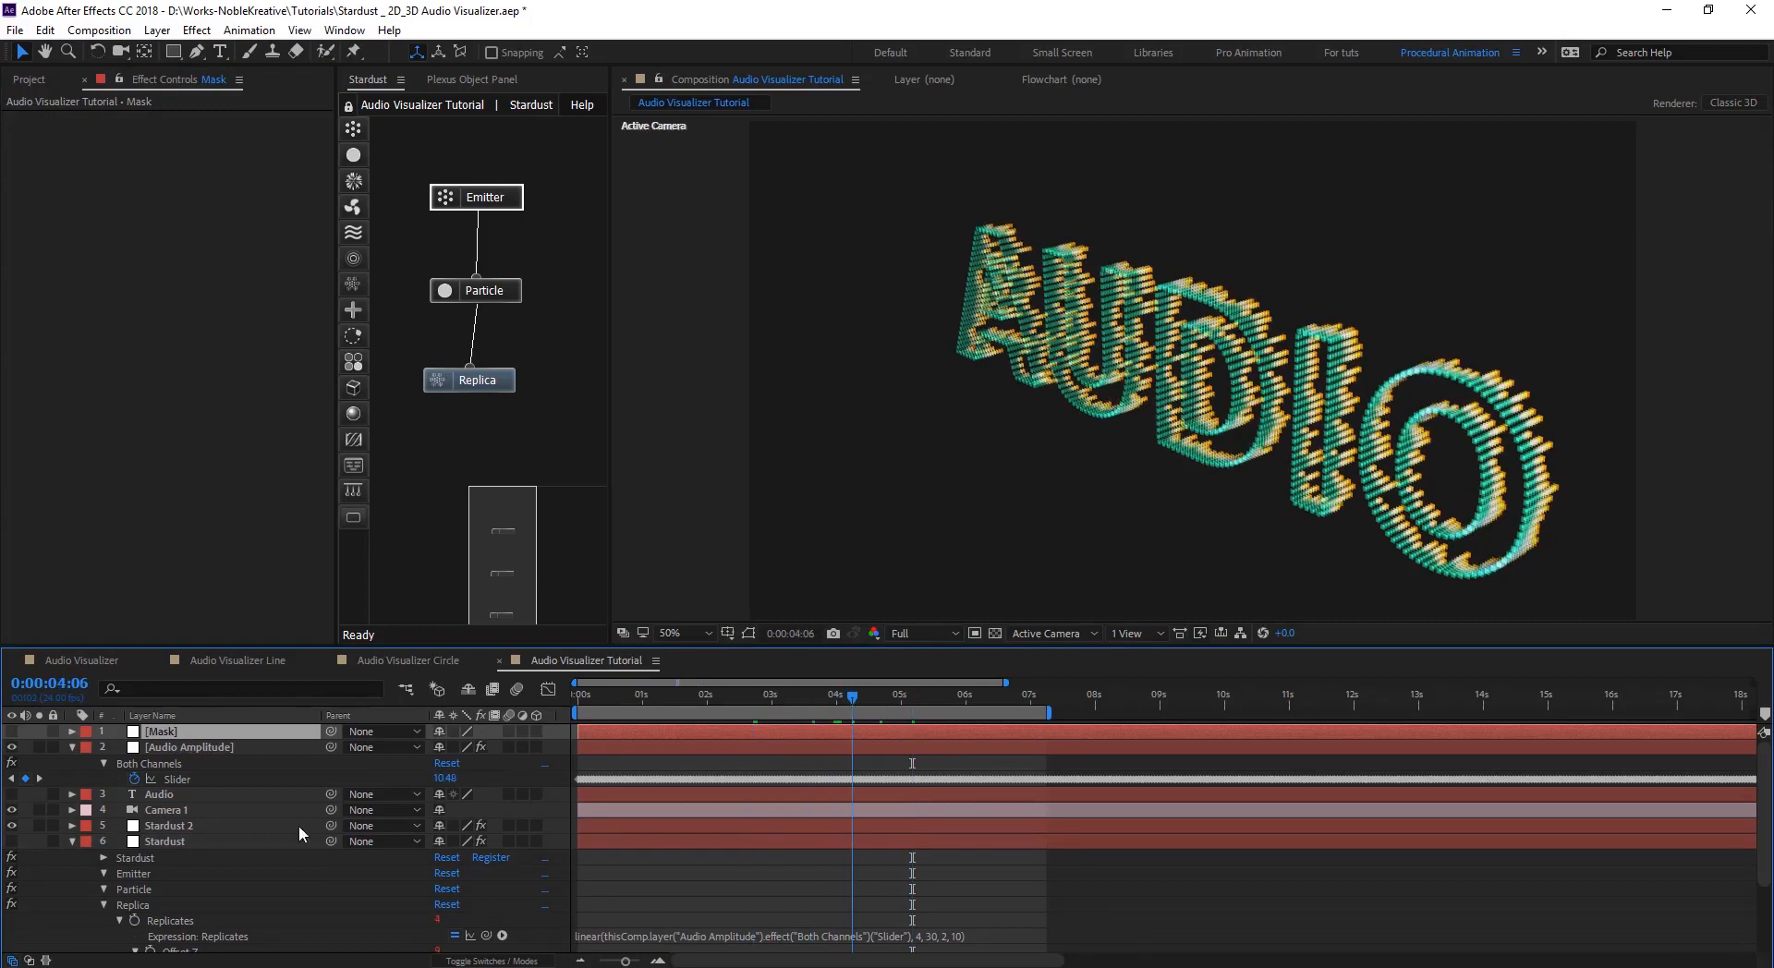
- Show the lower Stardust layer and hide the Stardust 2 layer so only the mask-based line is displayed
left_click(10, 827)
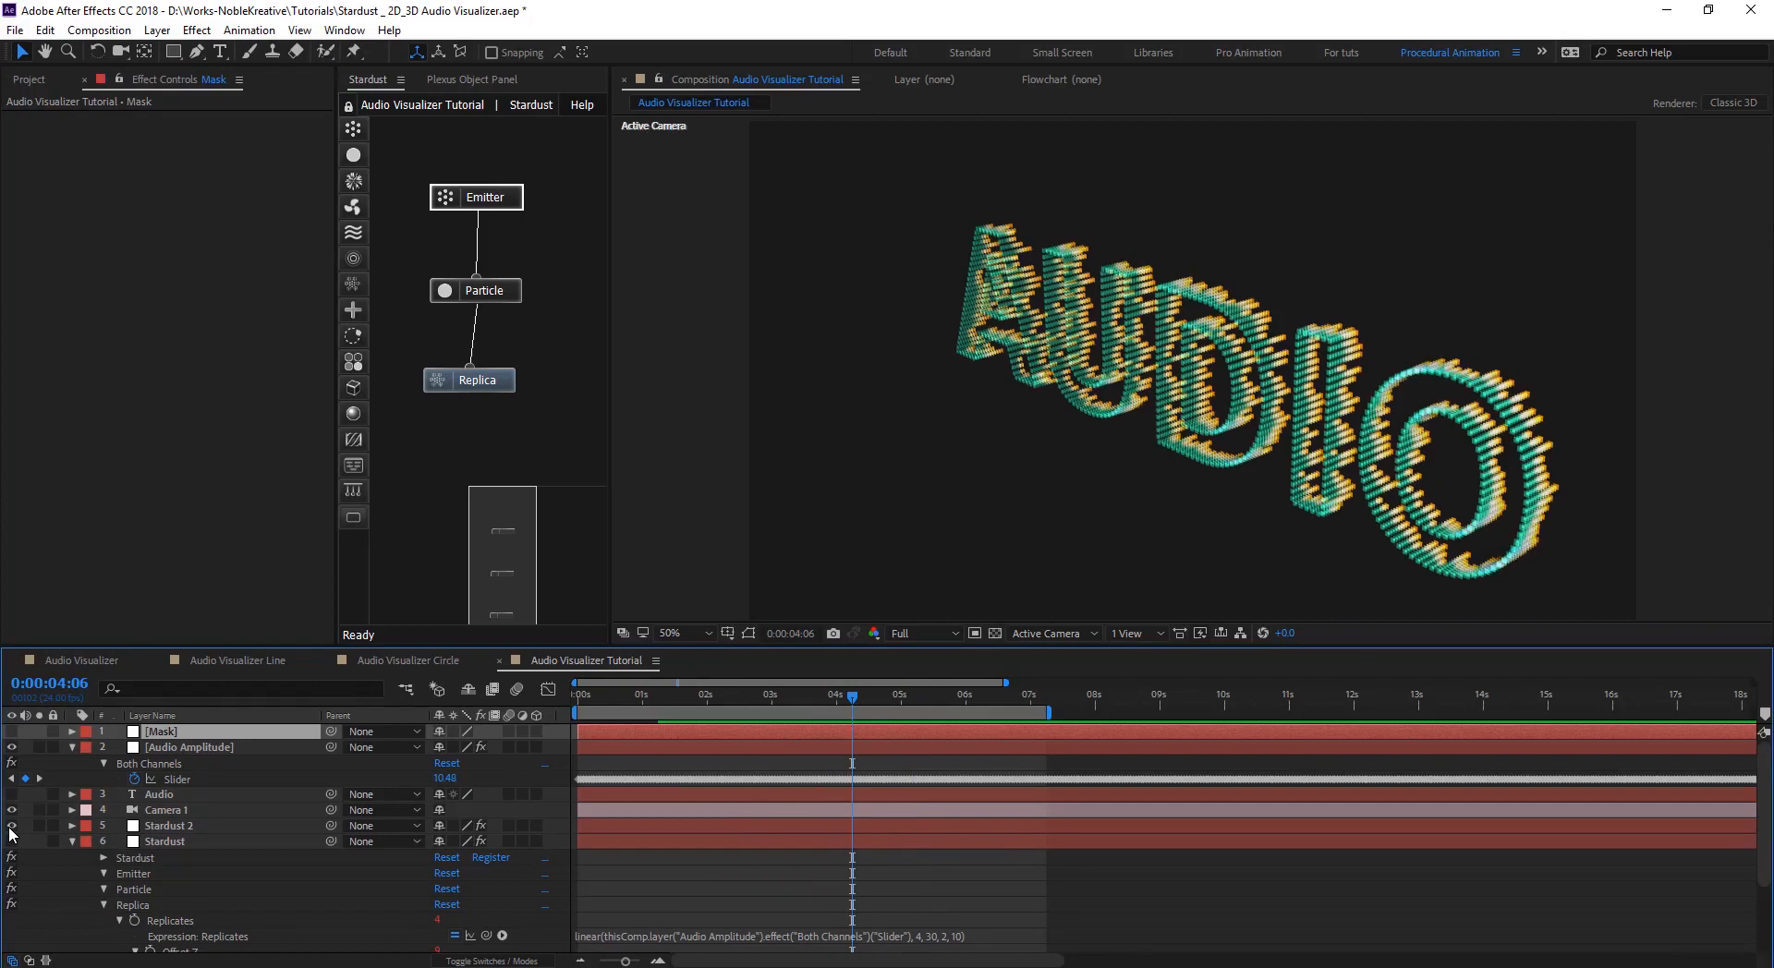
left_click(12, 841)
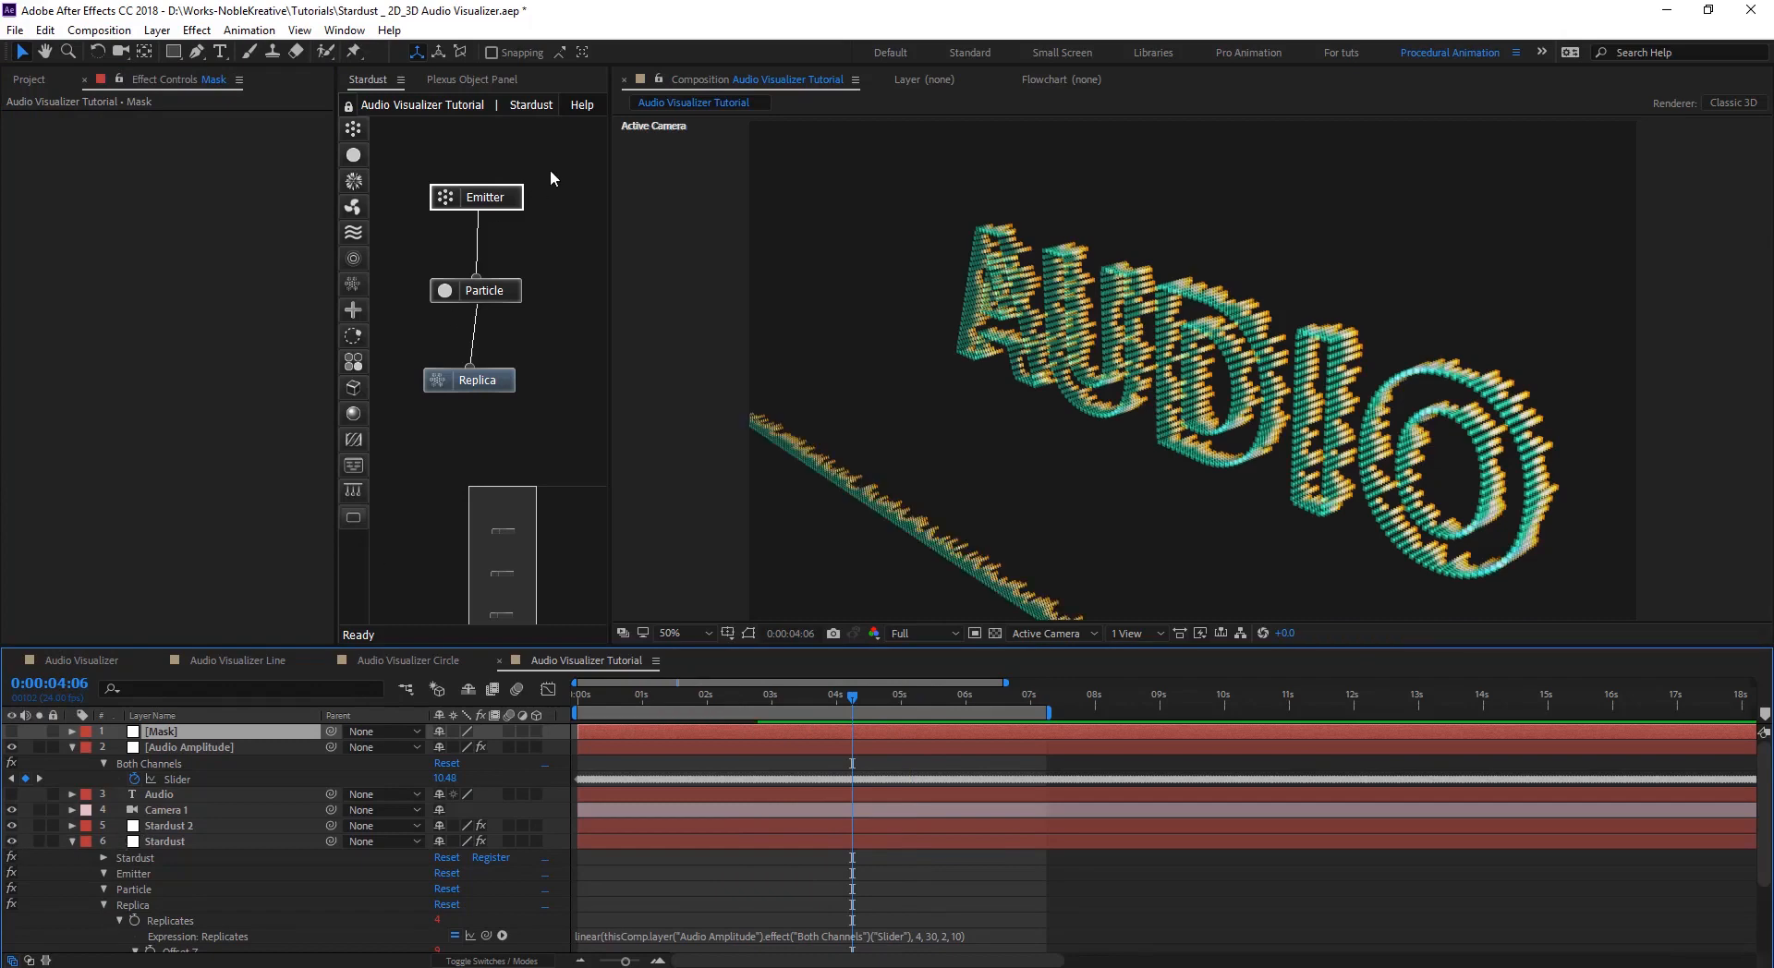
left_click(10, 827)
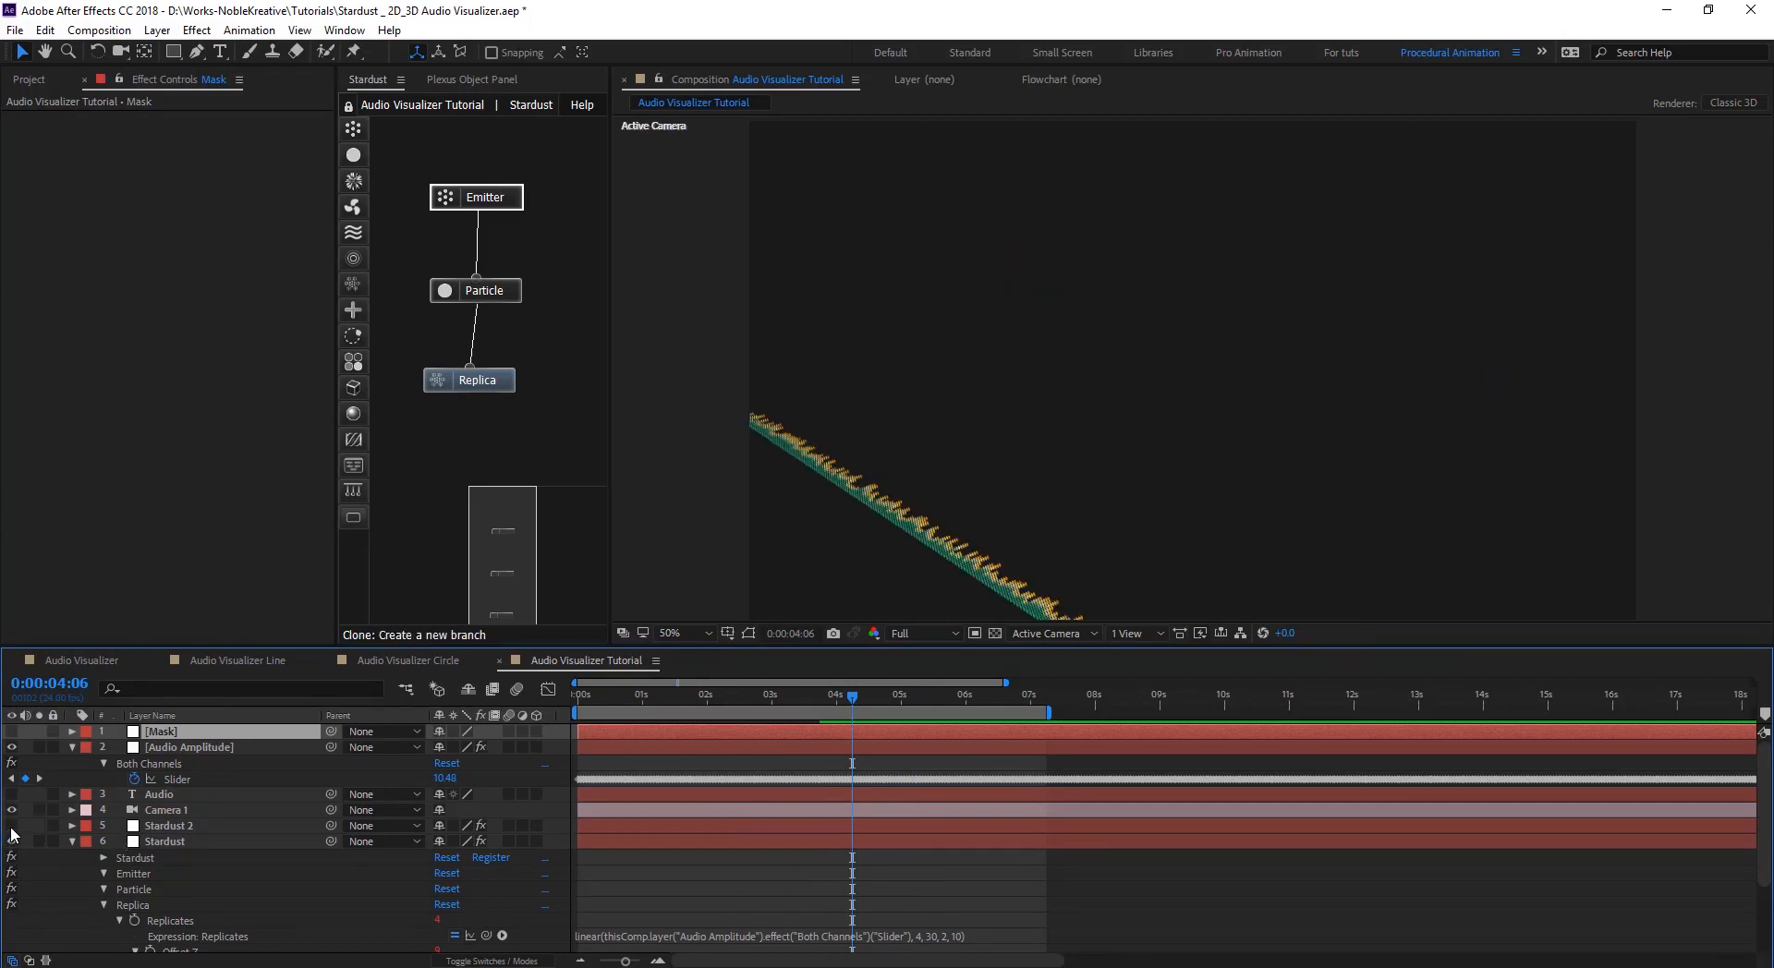
- Collapse the lower Stardust layer's properties, select the layer, and make it the active one for Stardust node editing
left_click(73, 841)
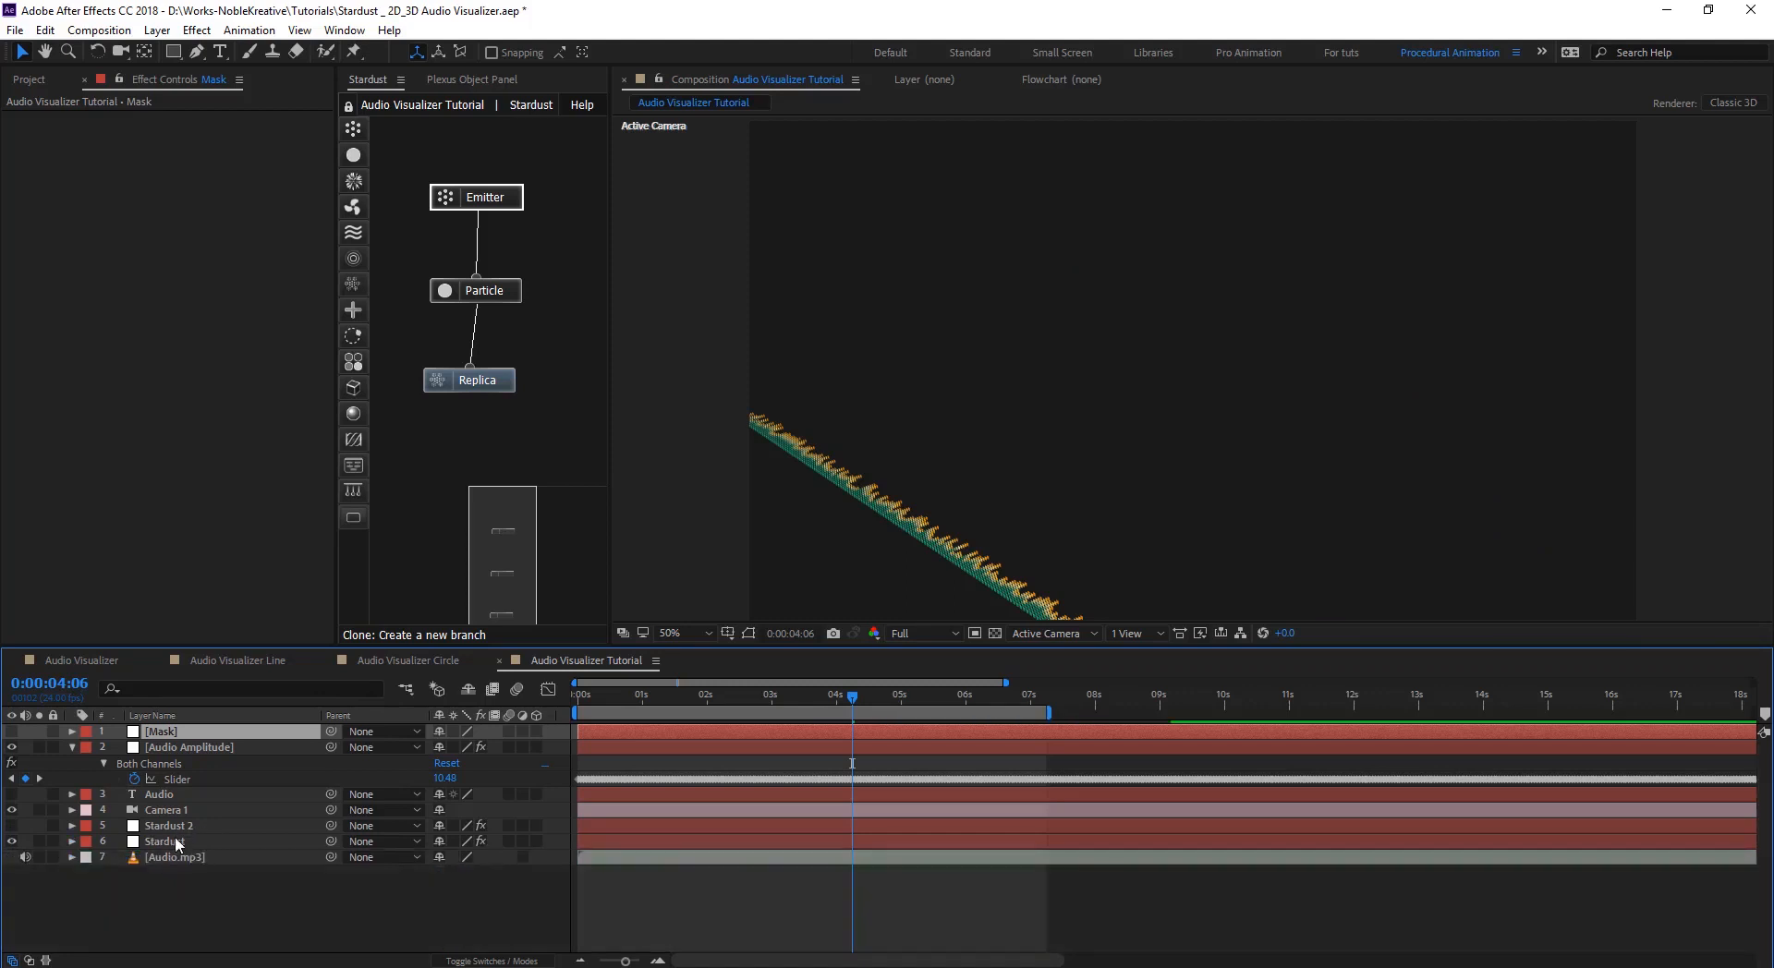
left_click(171, 842)
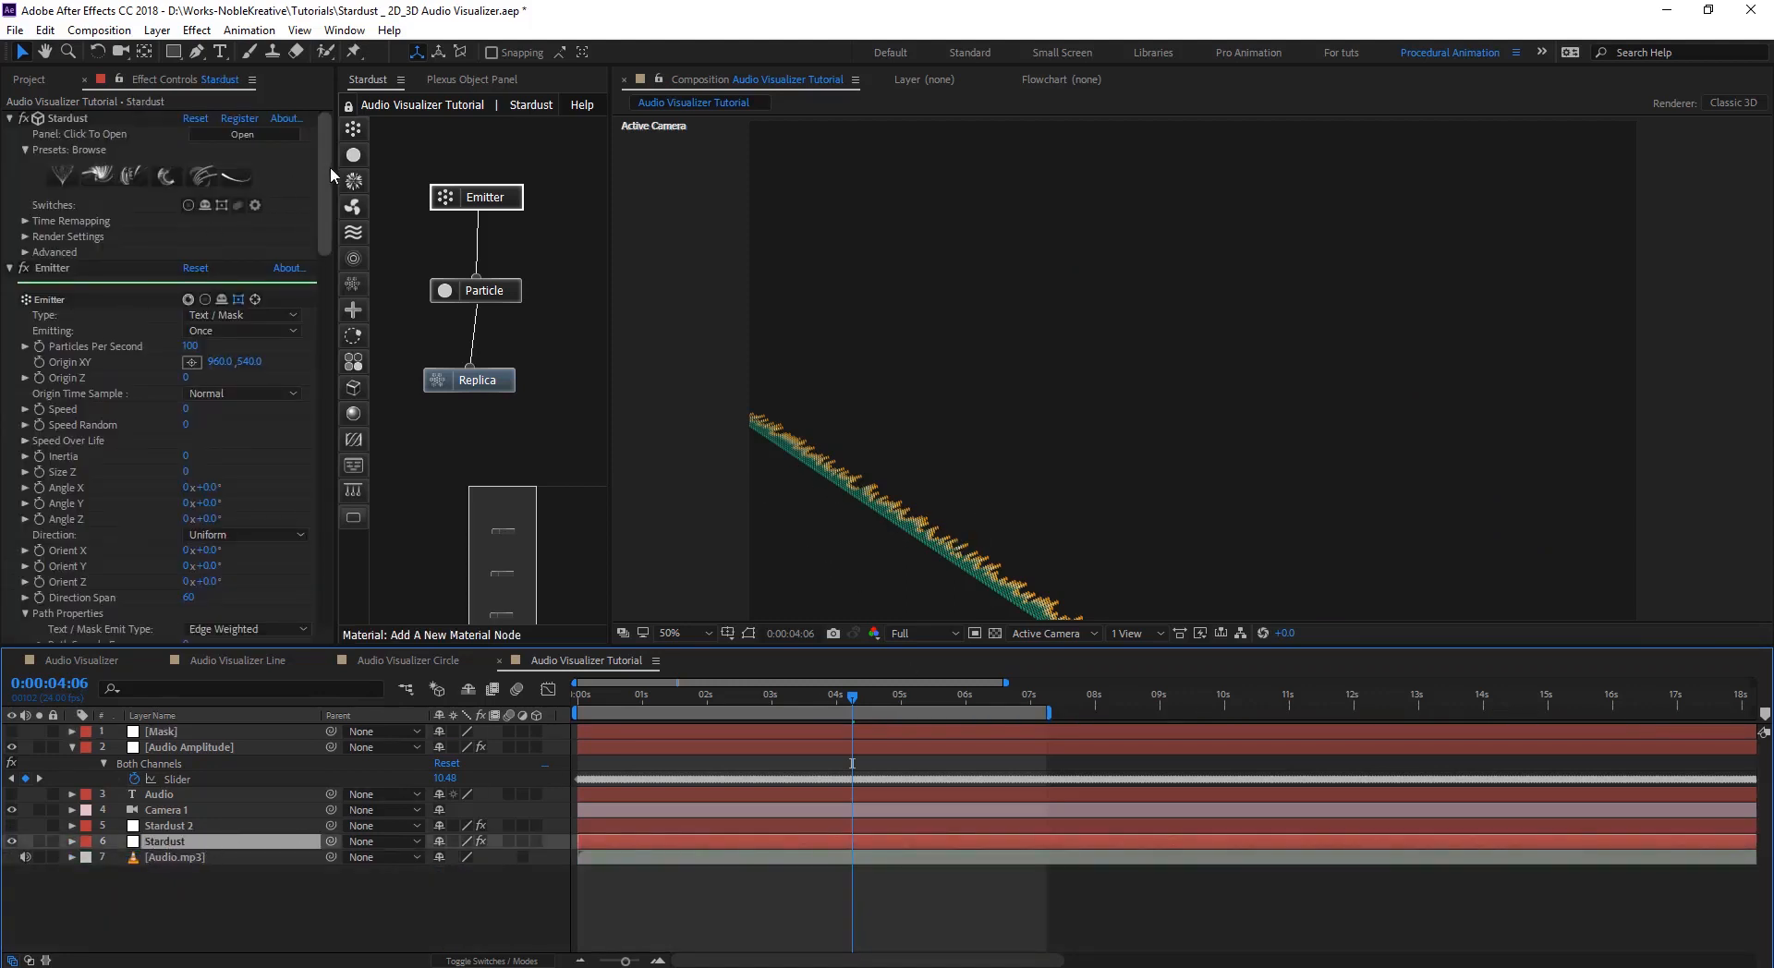
right_click(601, 154)
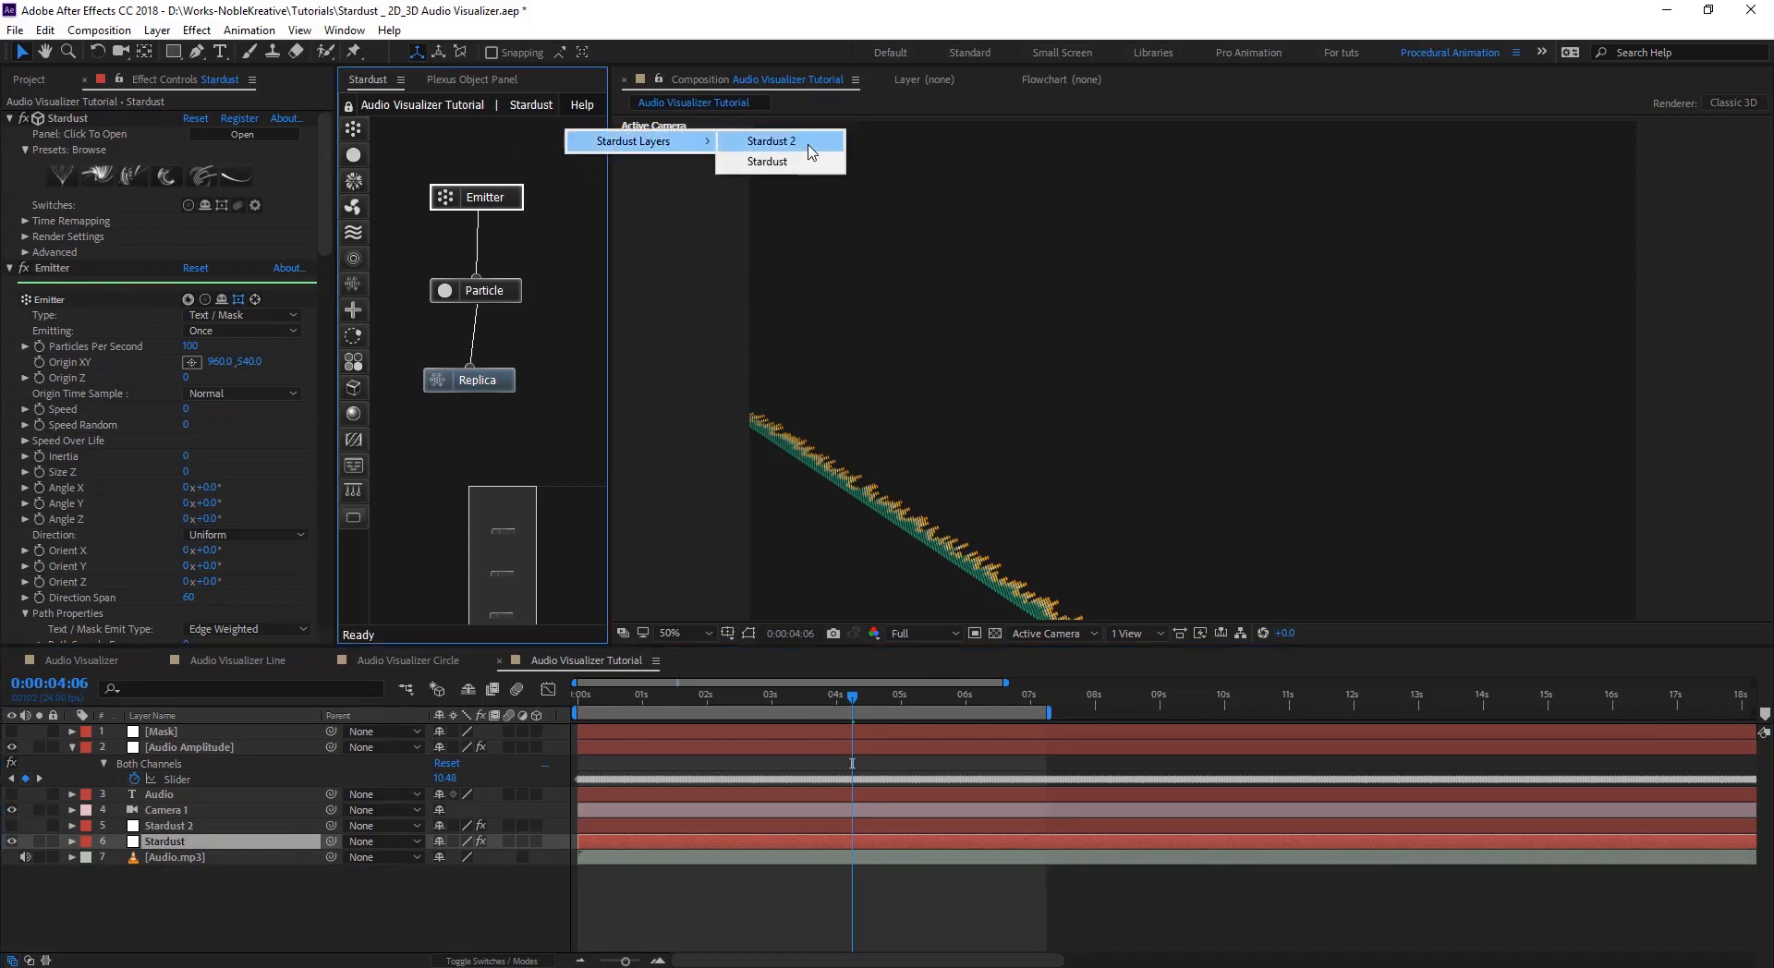
right_click(475, 150)
mouse_move(568, 136)
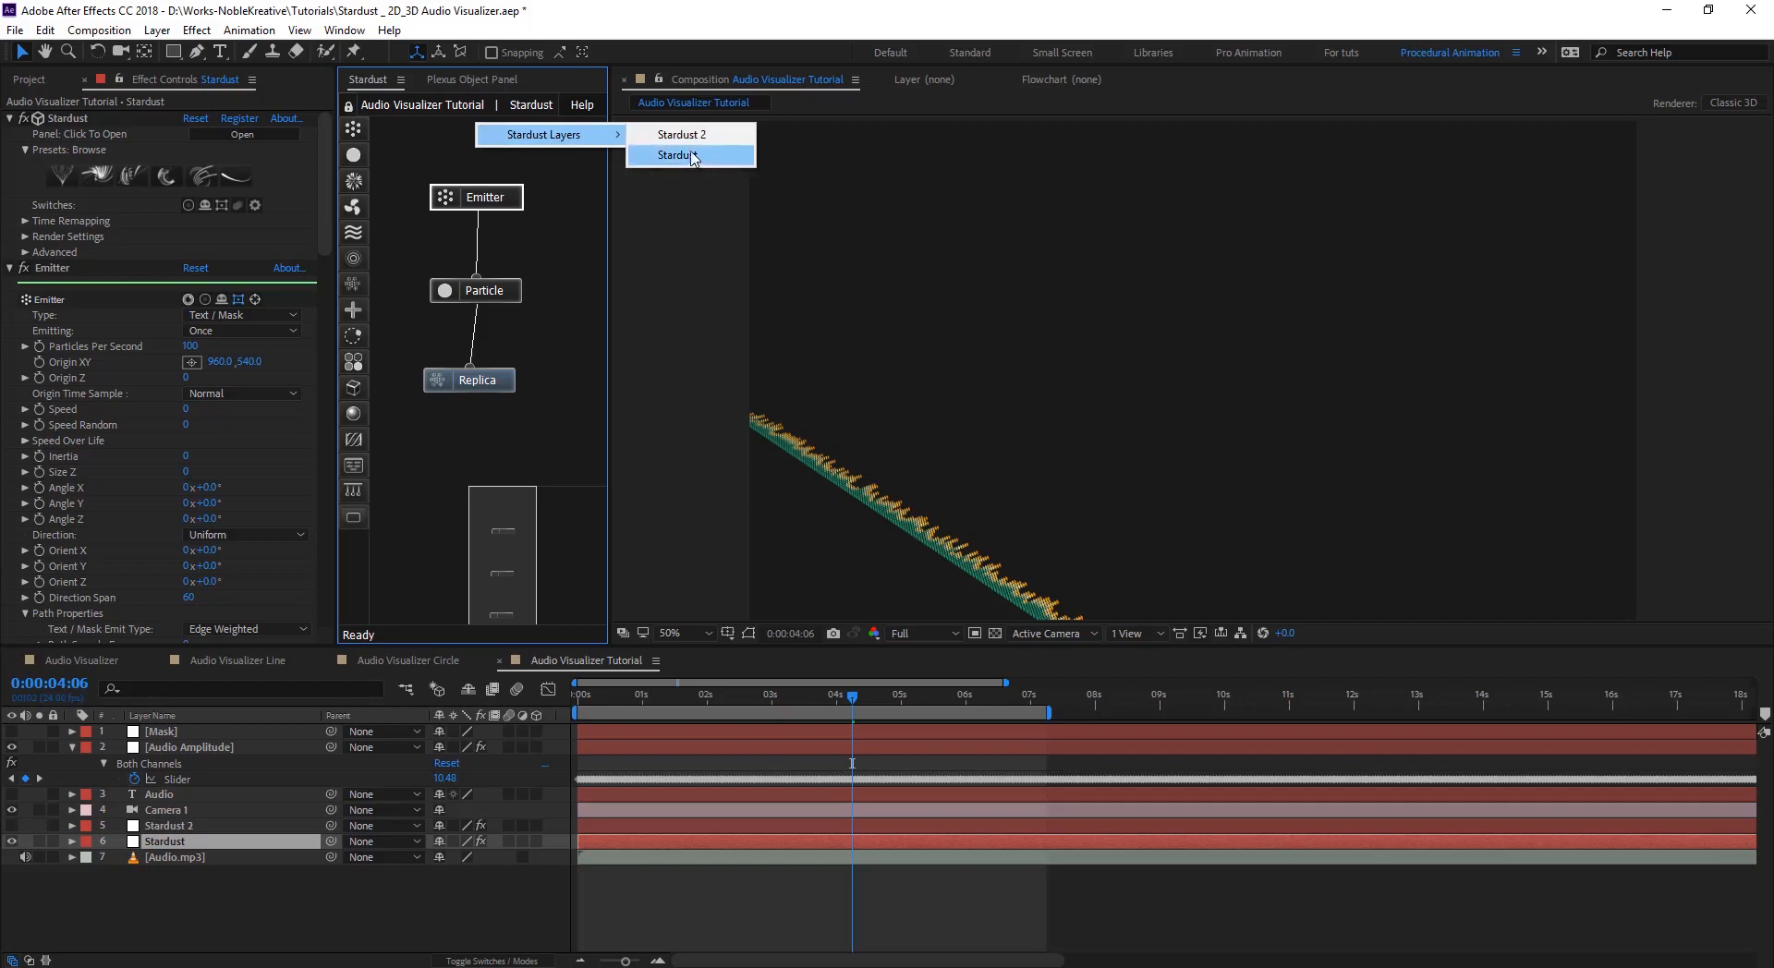
left_click(693, 155)
- Hide the Camera 1 layer and move the current time to 0:00:04:15
scroll(166, 369, "down", 10)
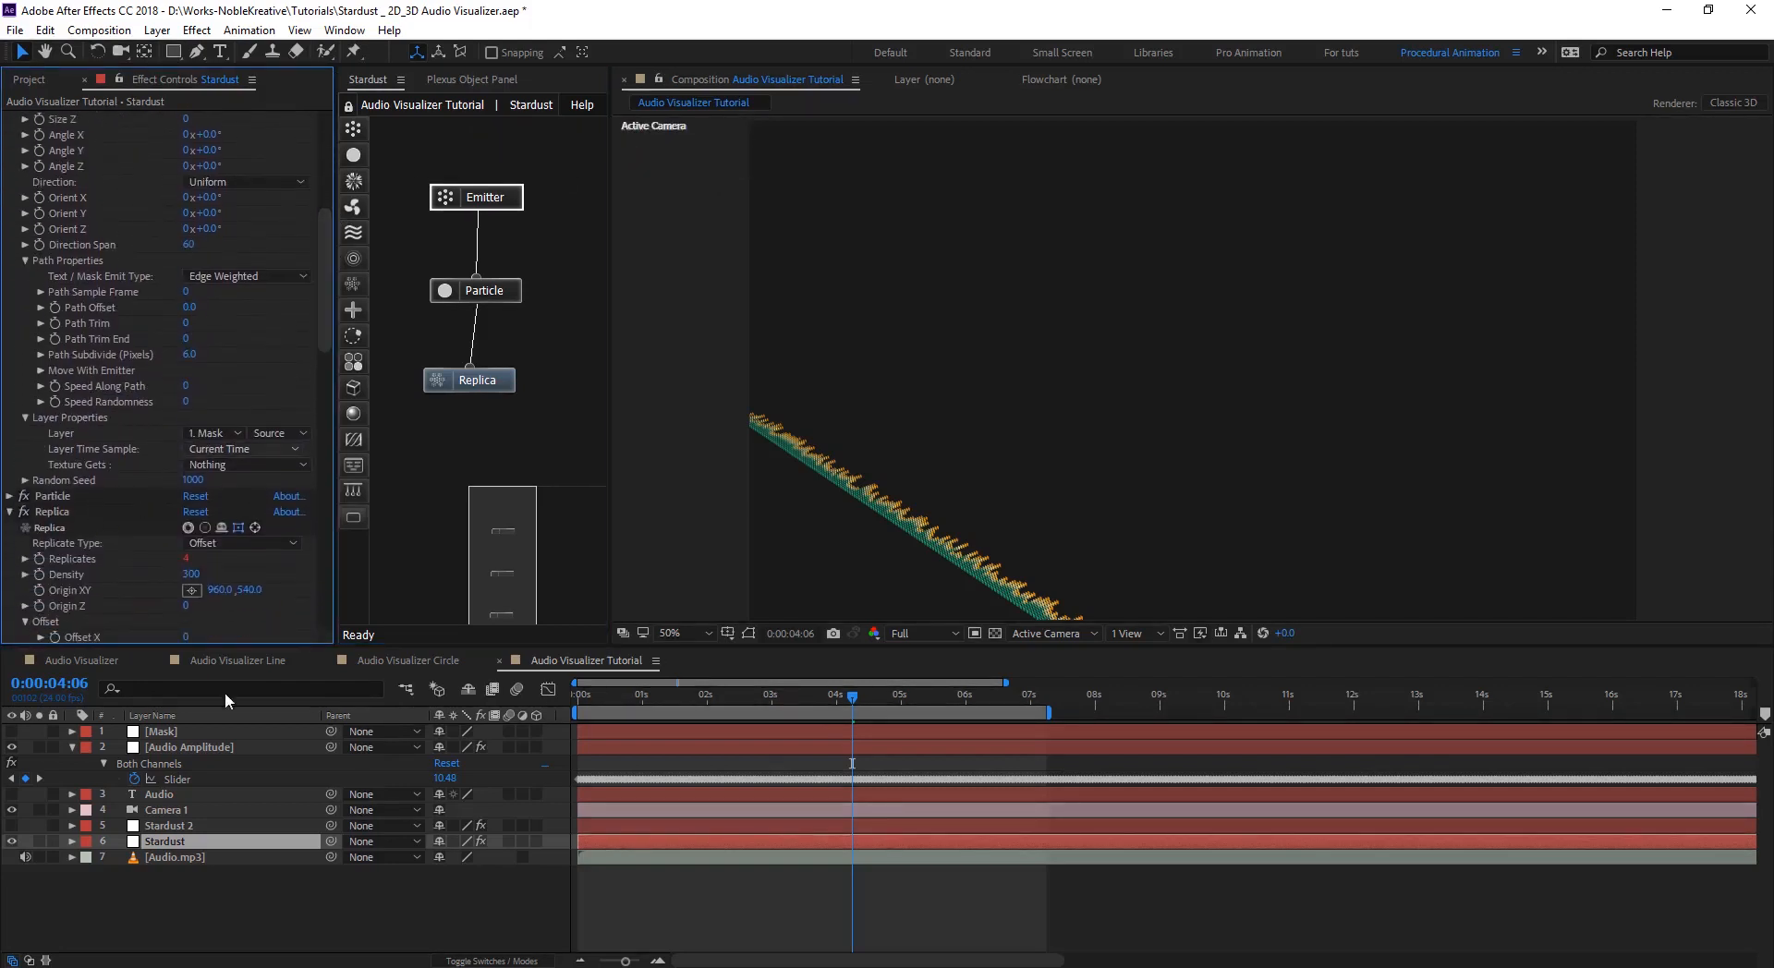
left_click(11, 810)
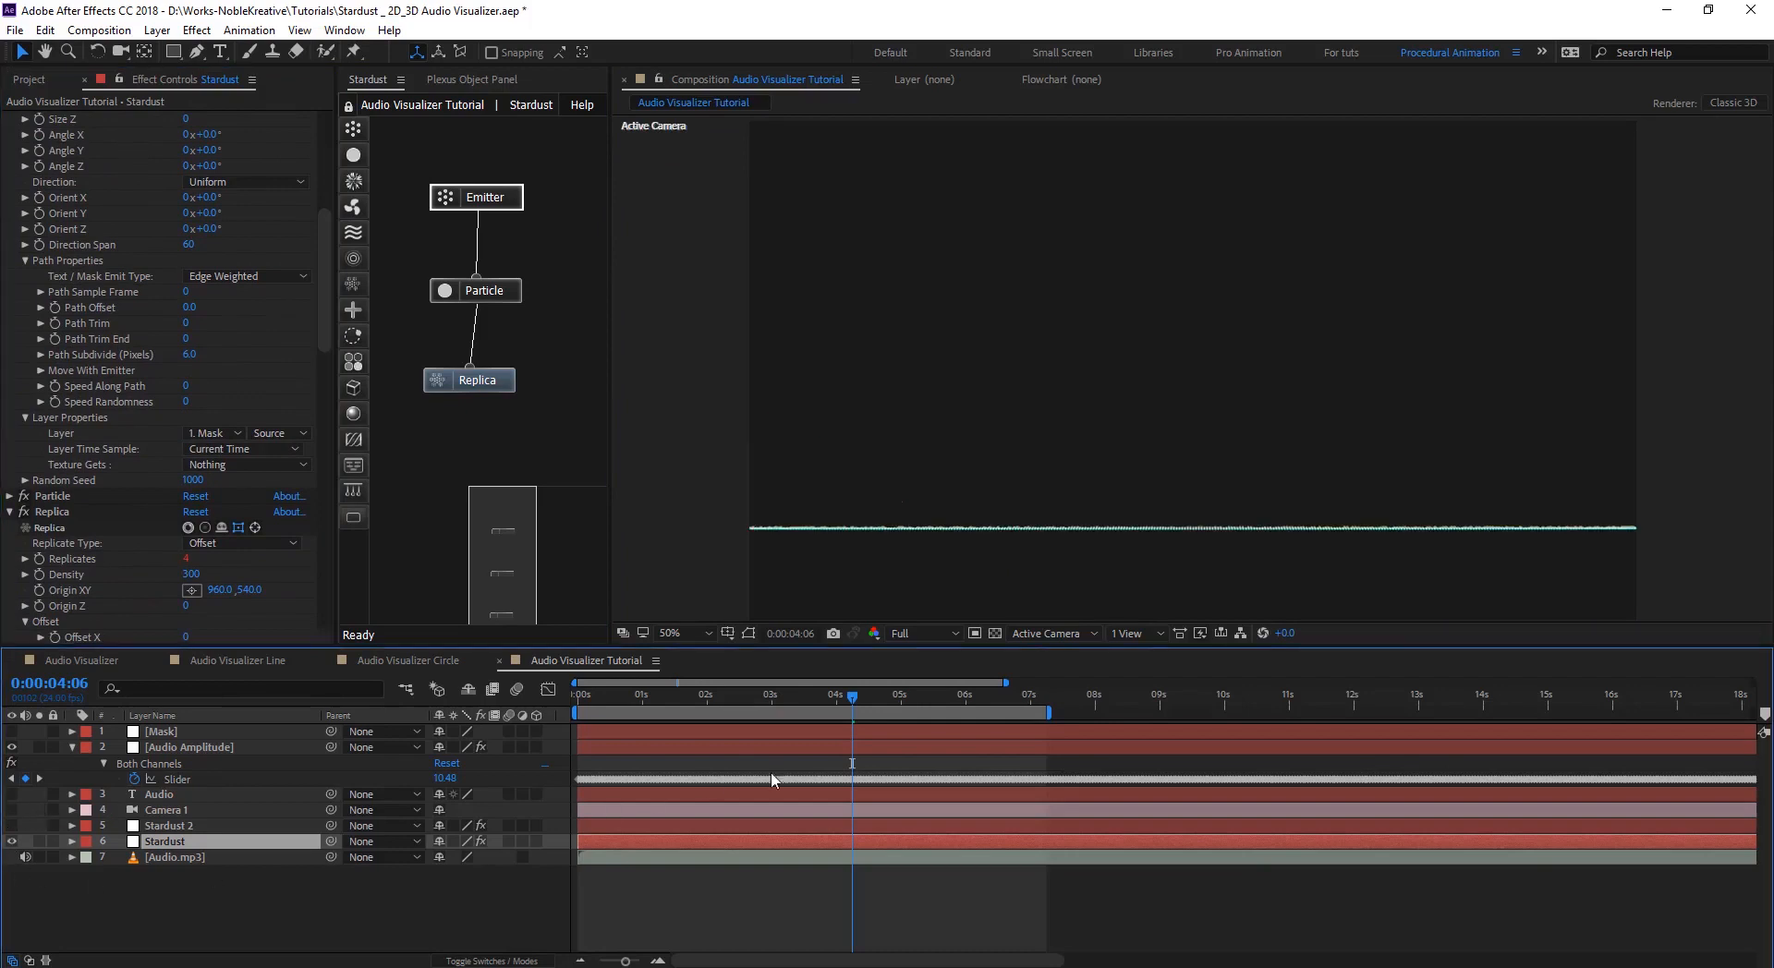
left_click_drag(831, 696, 877, 706)
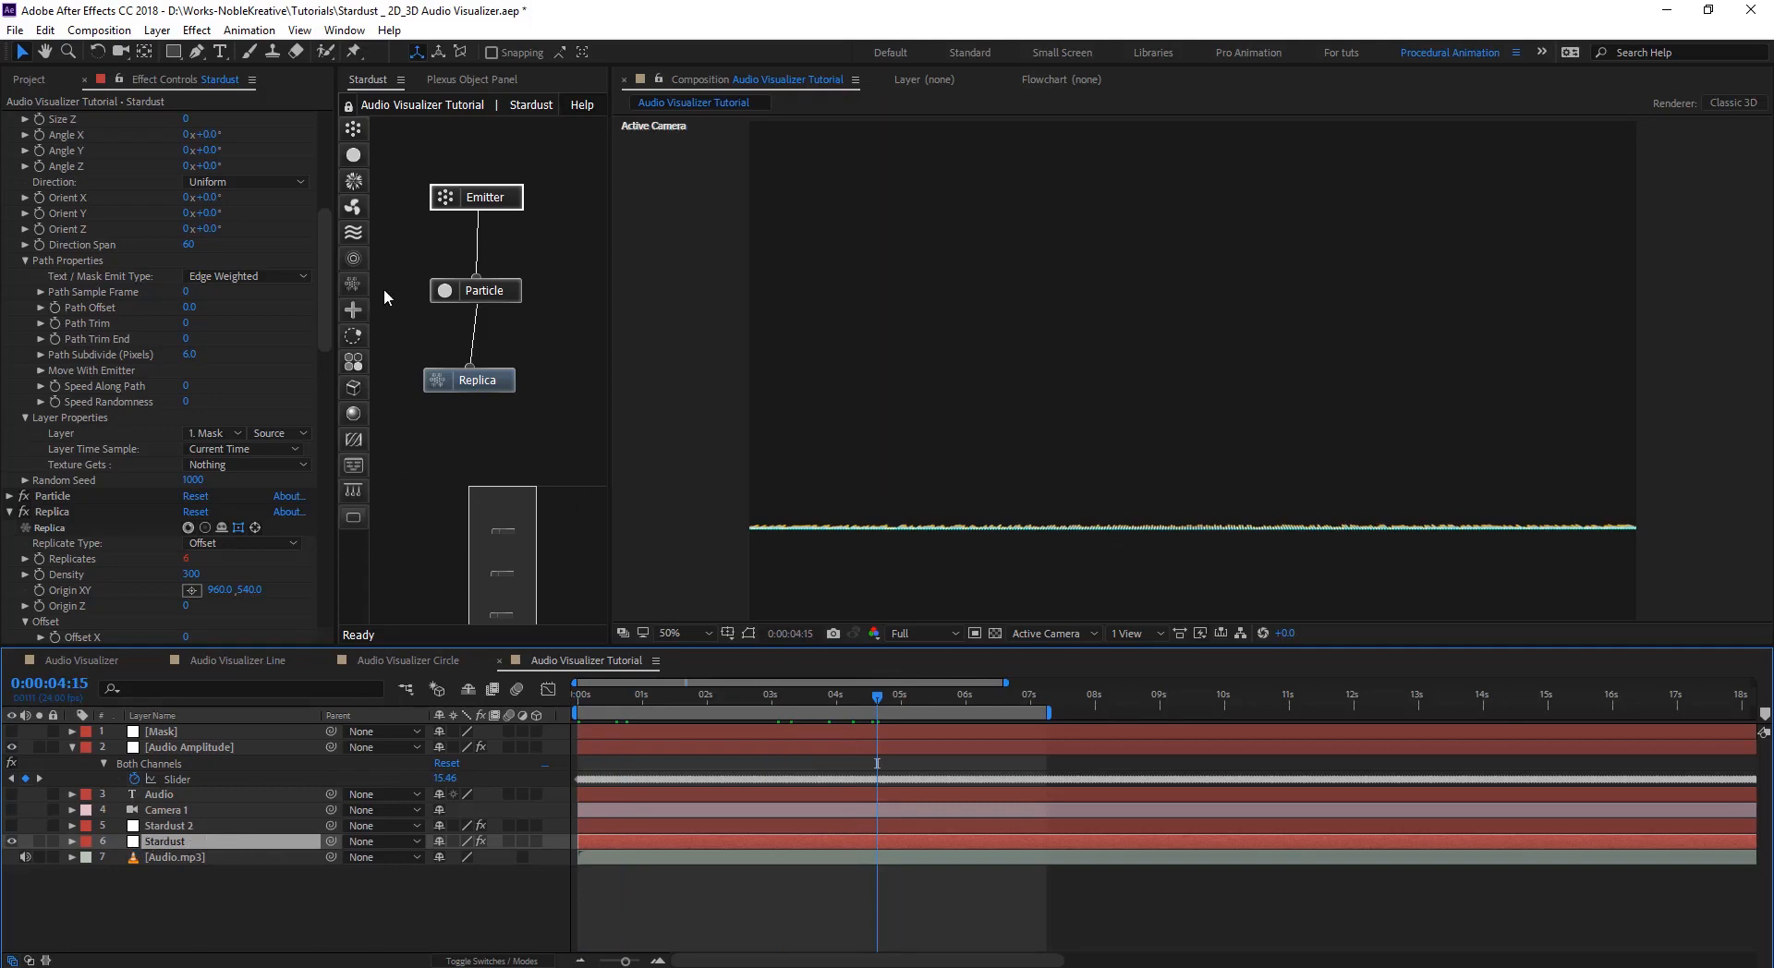
- Disable the Offset Z expression on the Stardust layer's Replica node, keeping the along-path Offset expression enabled
left_click_drag(327, 305, 332, 416)
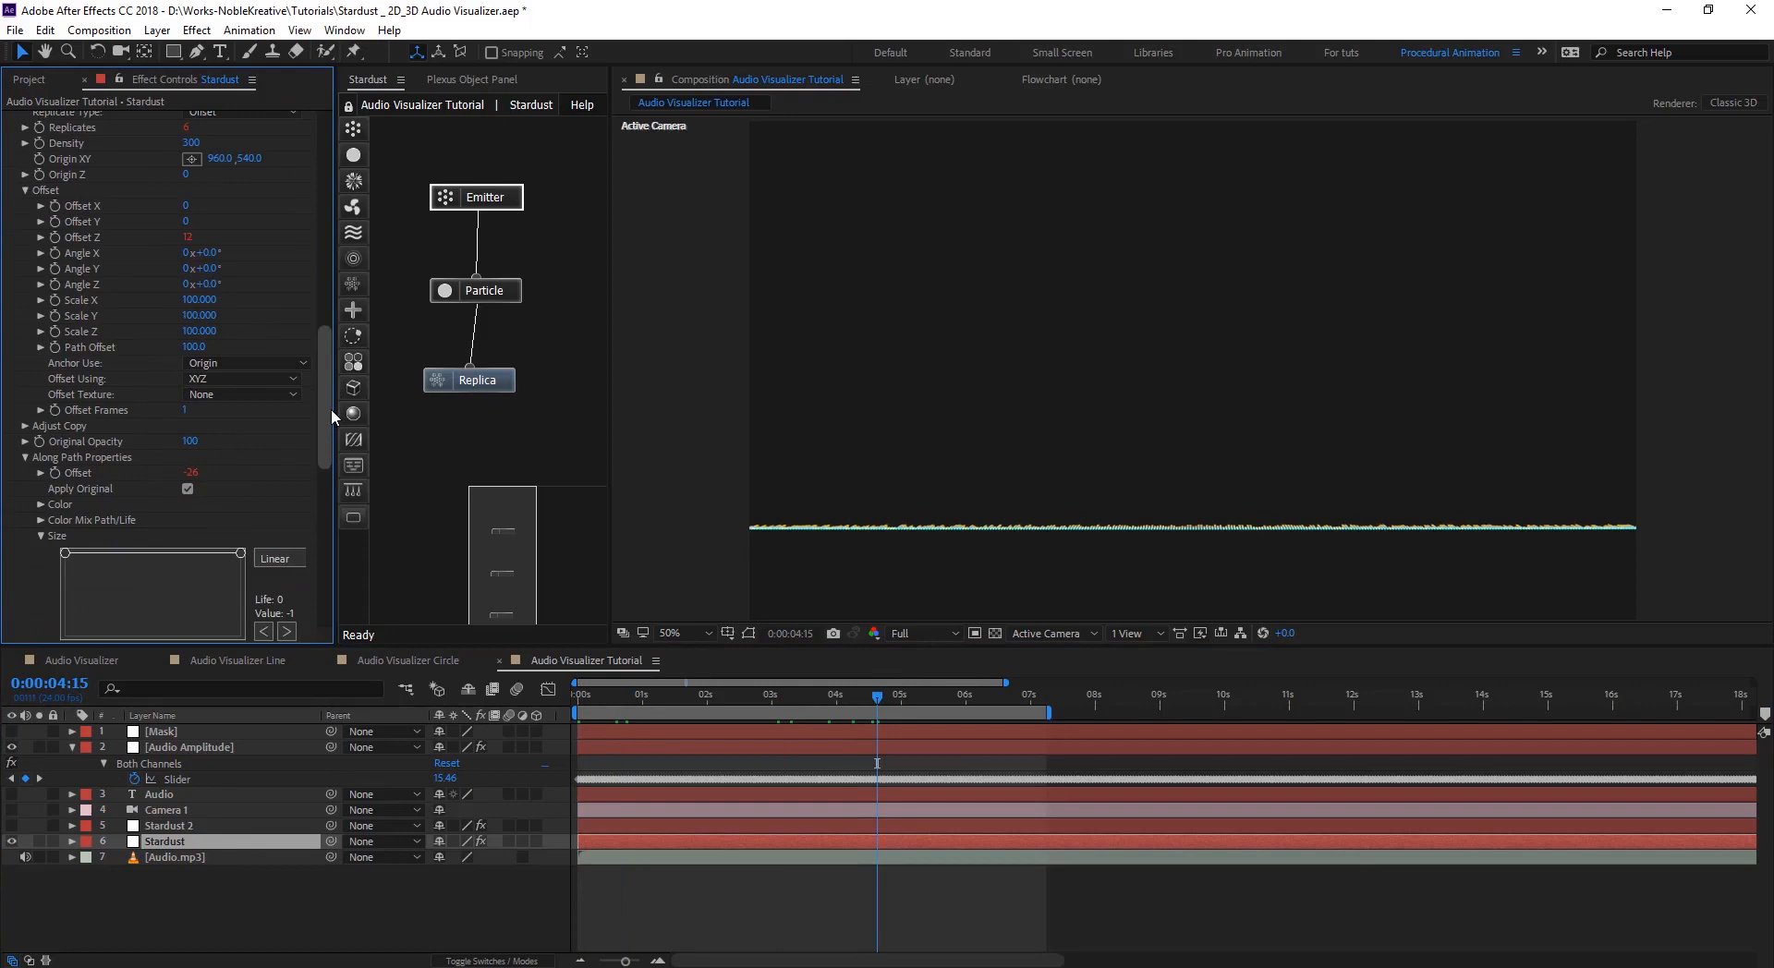
left_click(471, 380)
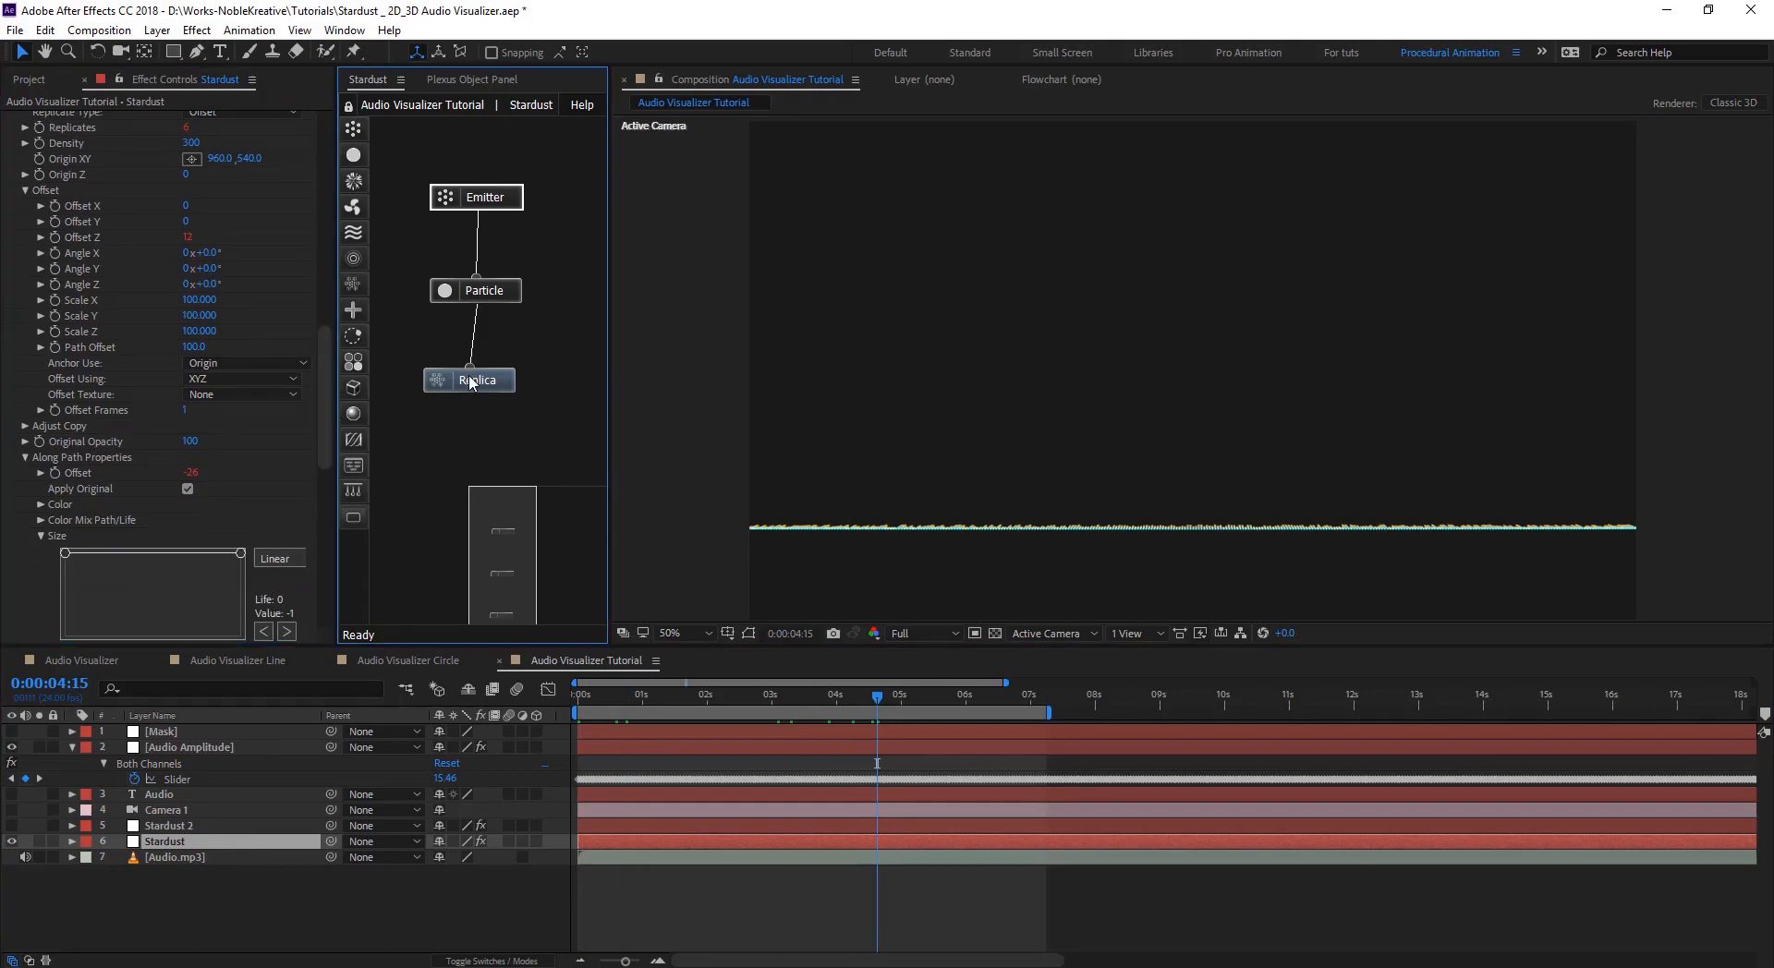
left_click(323, 356)
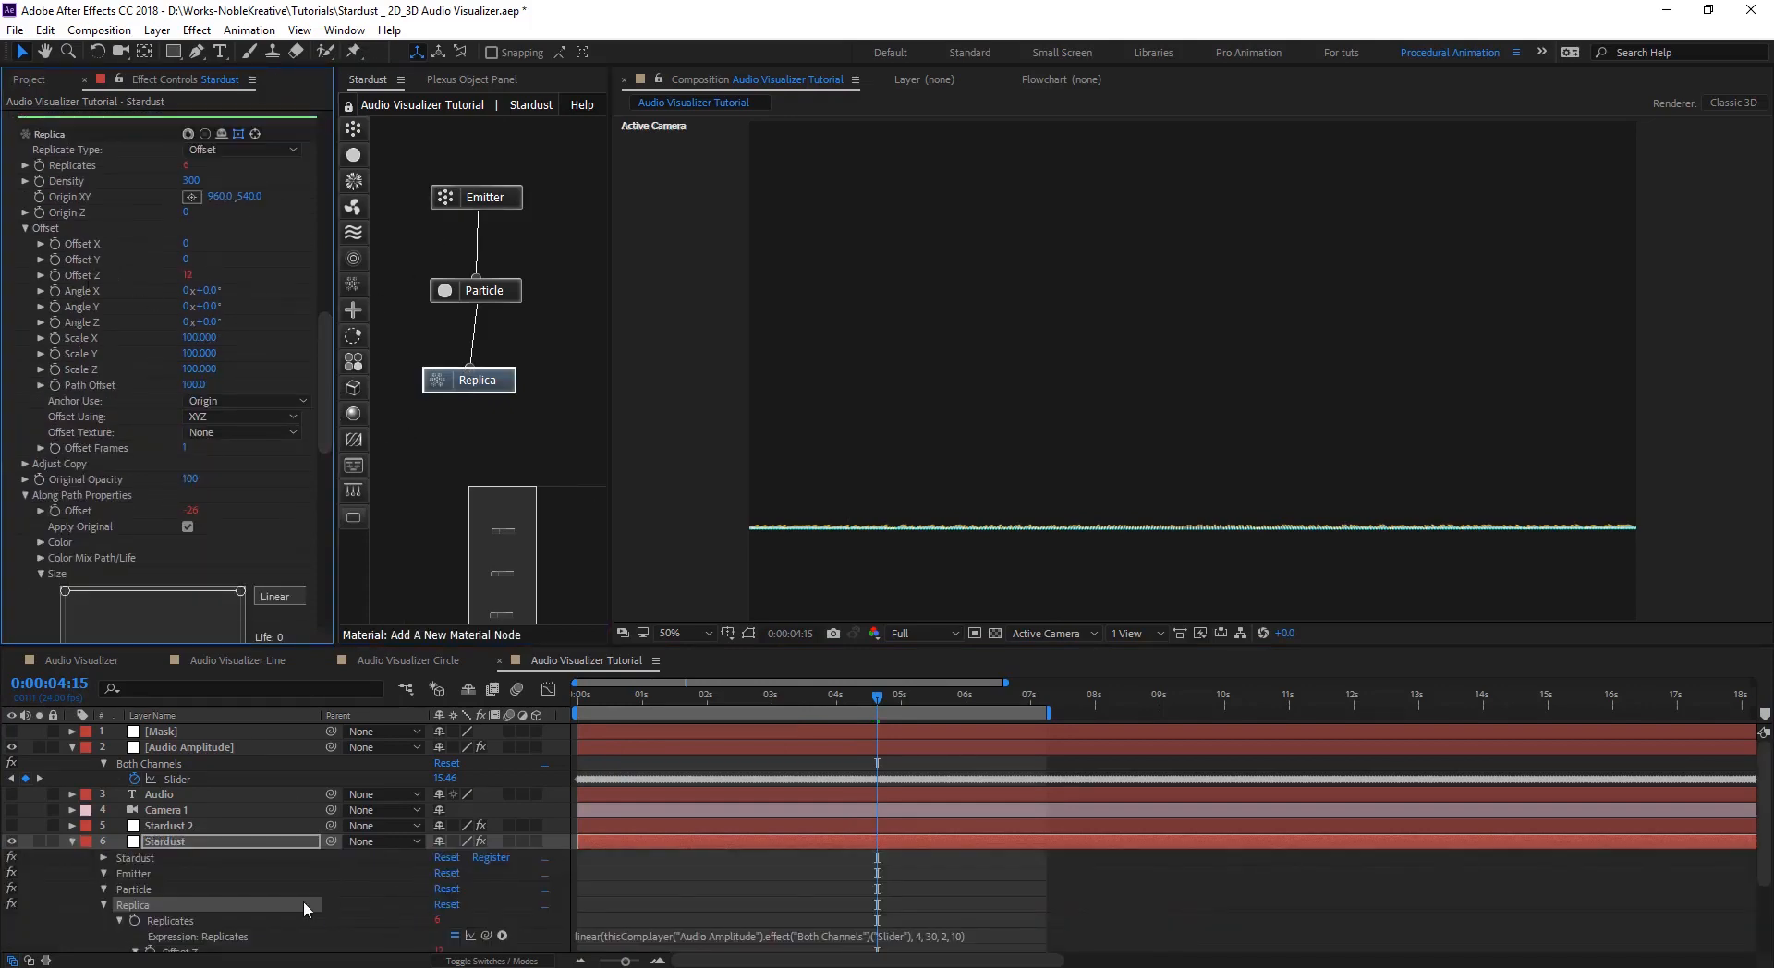
scroll(307, 909, "down", 3)
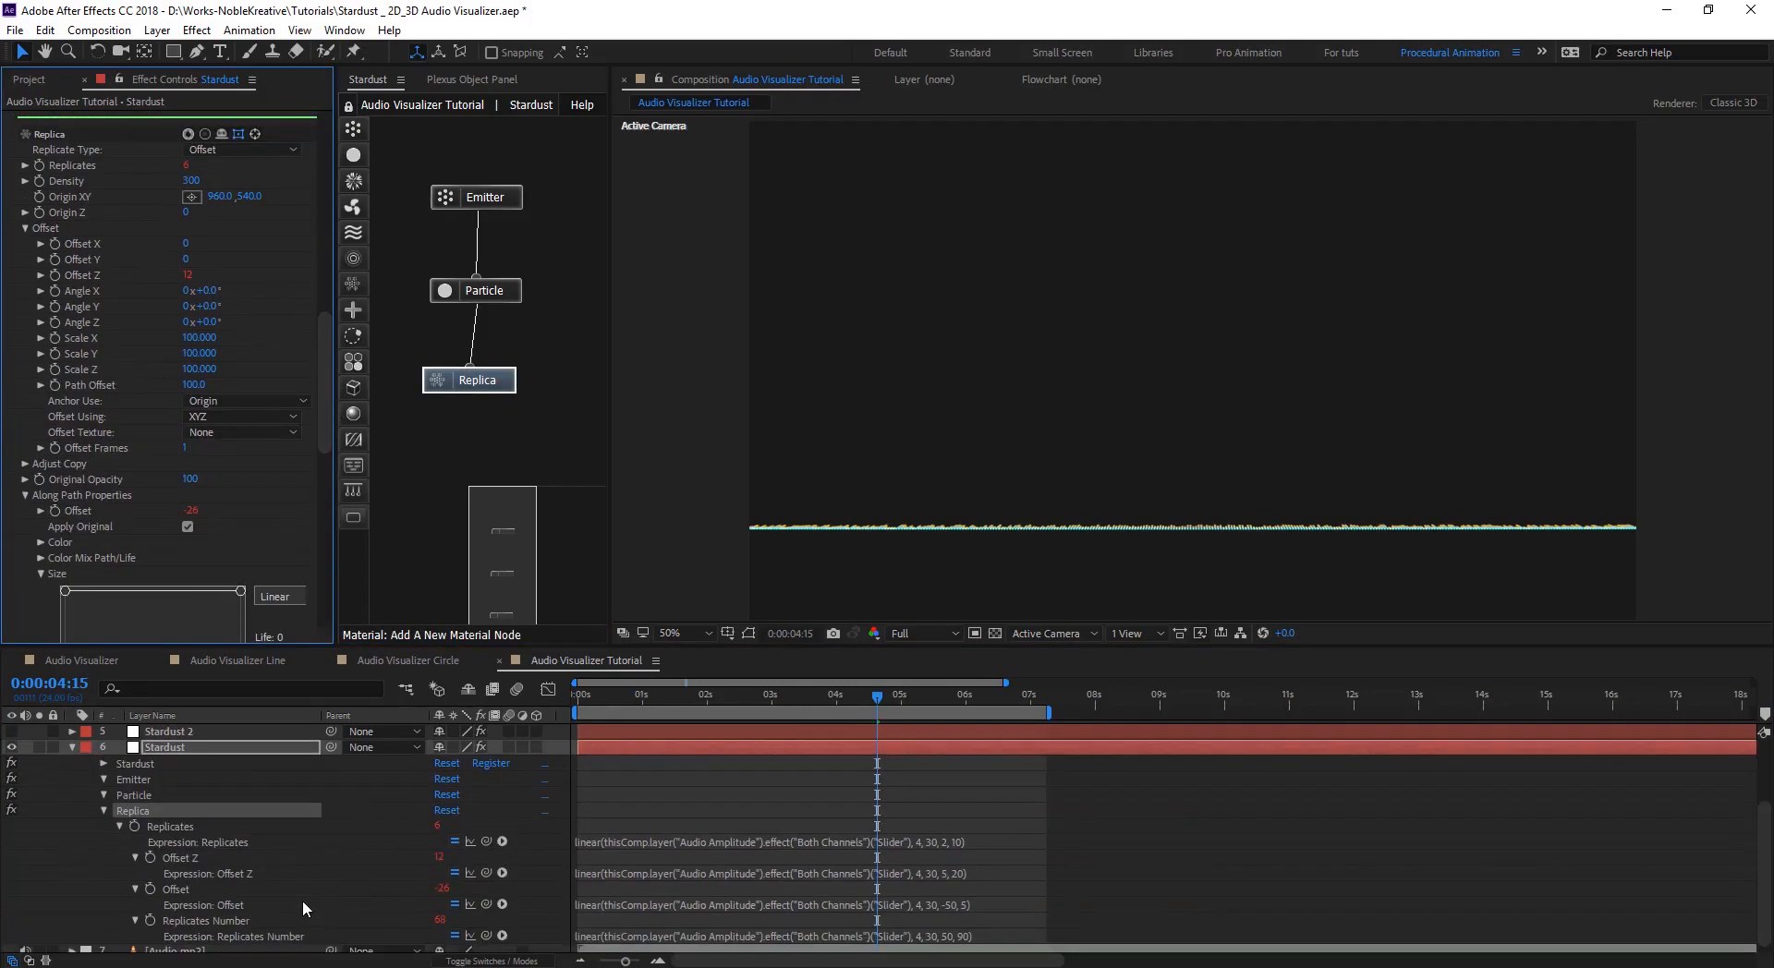
left_click(454, 874)
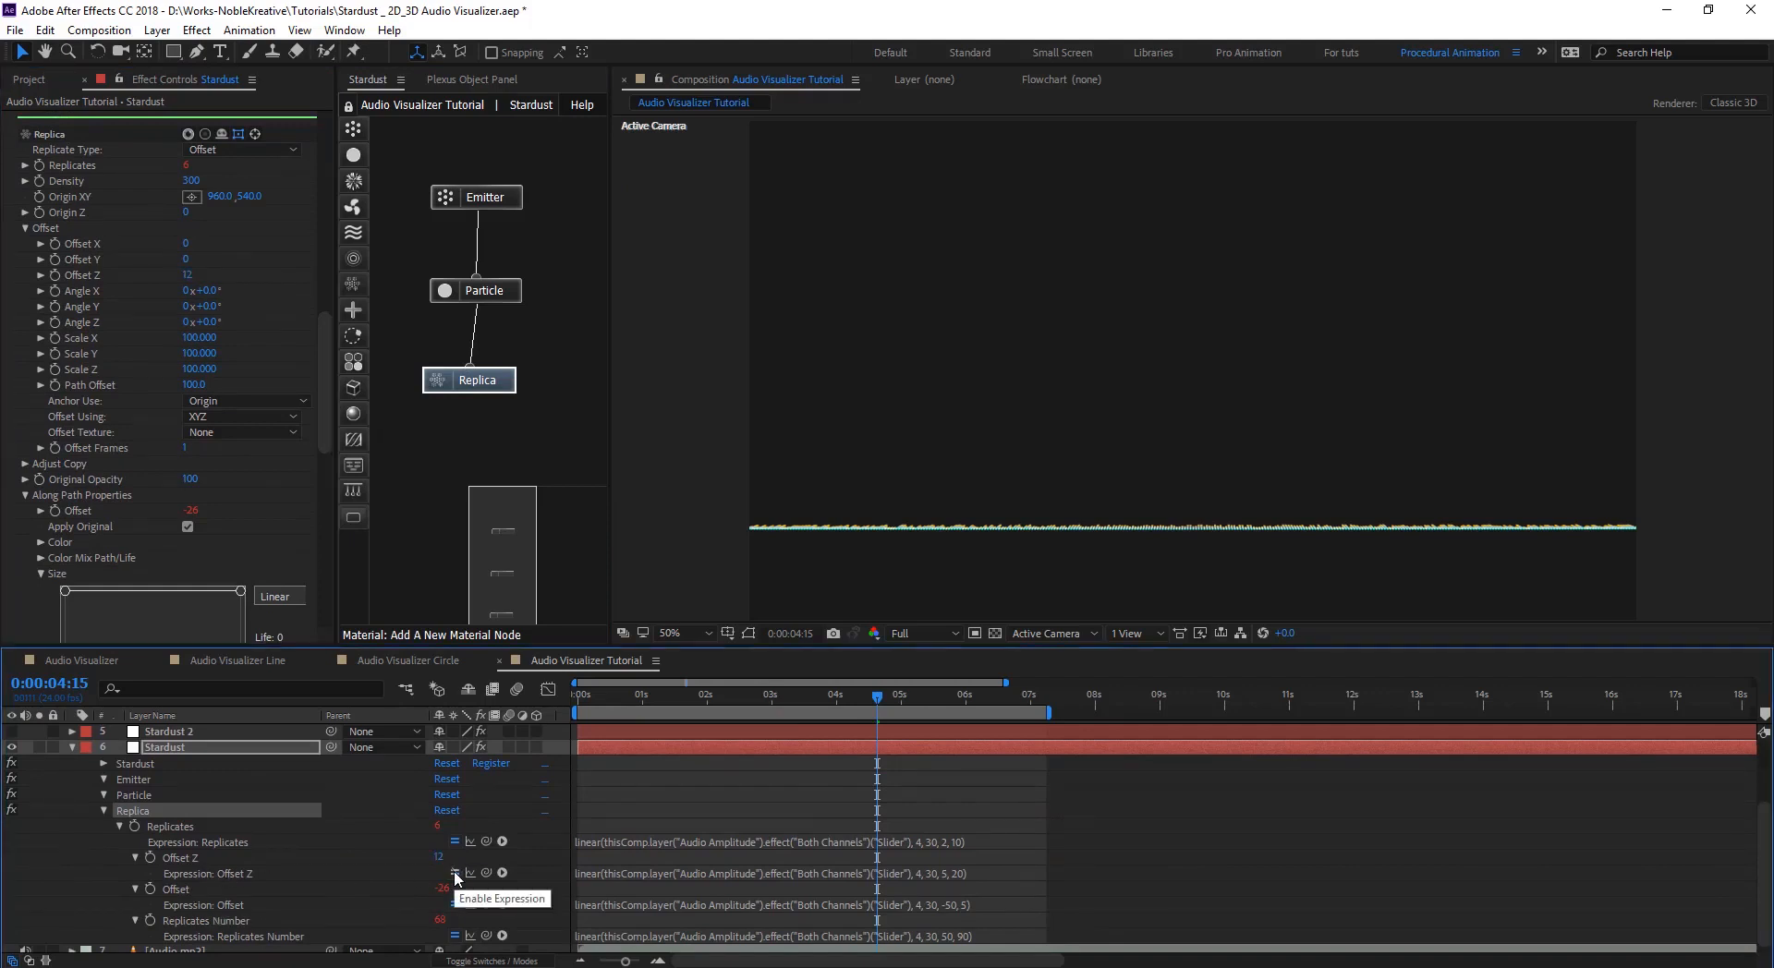
left_click(454, 874)
left_click(456, 905)
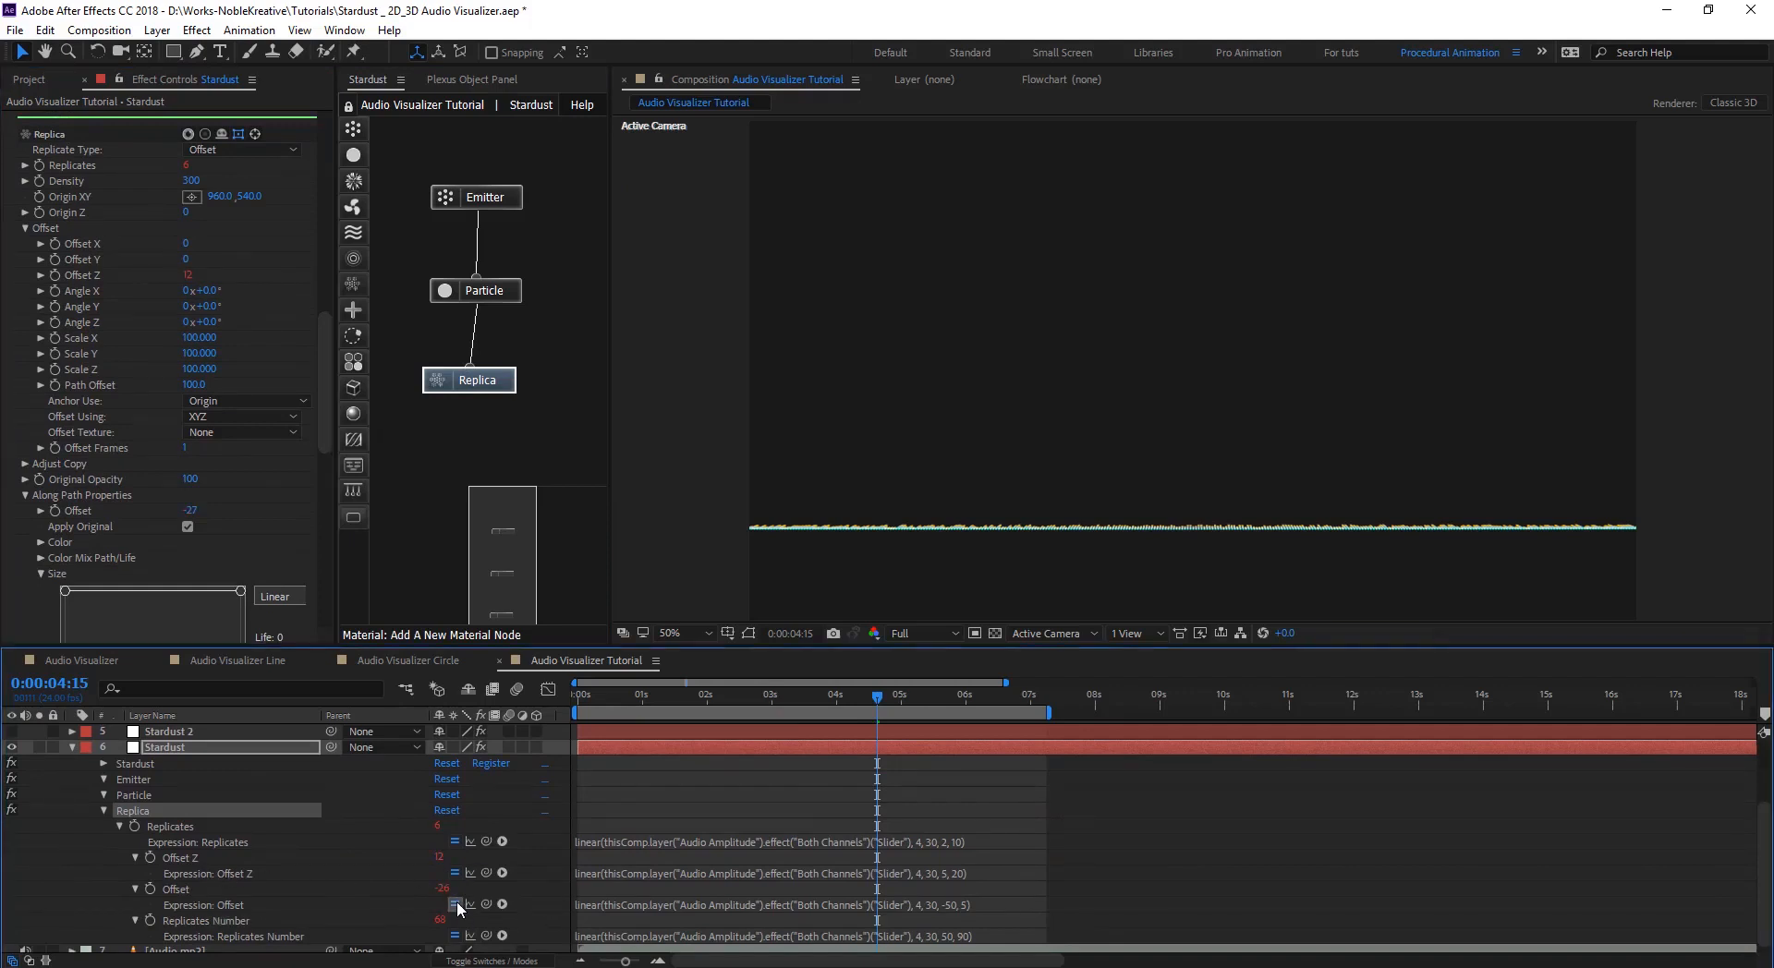
left_click(456, 904)
left_click(455, 904)
left_click(454, 873)
- Set the Replica's Offset Z to 0 and its Offset Y to -50
left_click(188, 274)
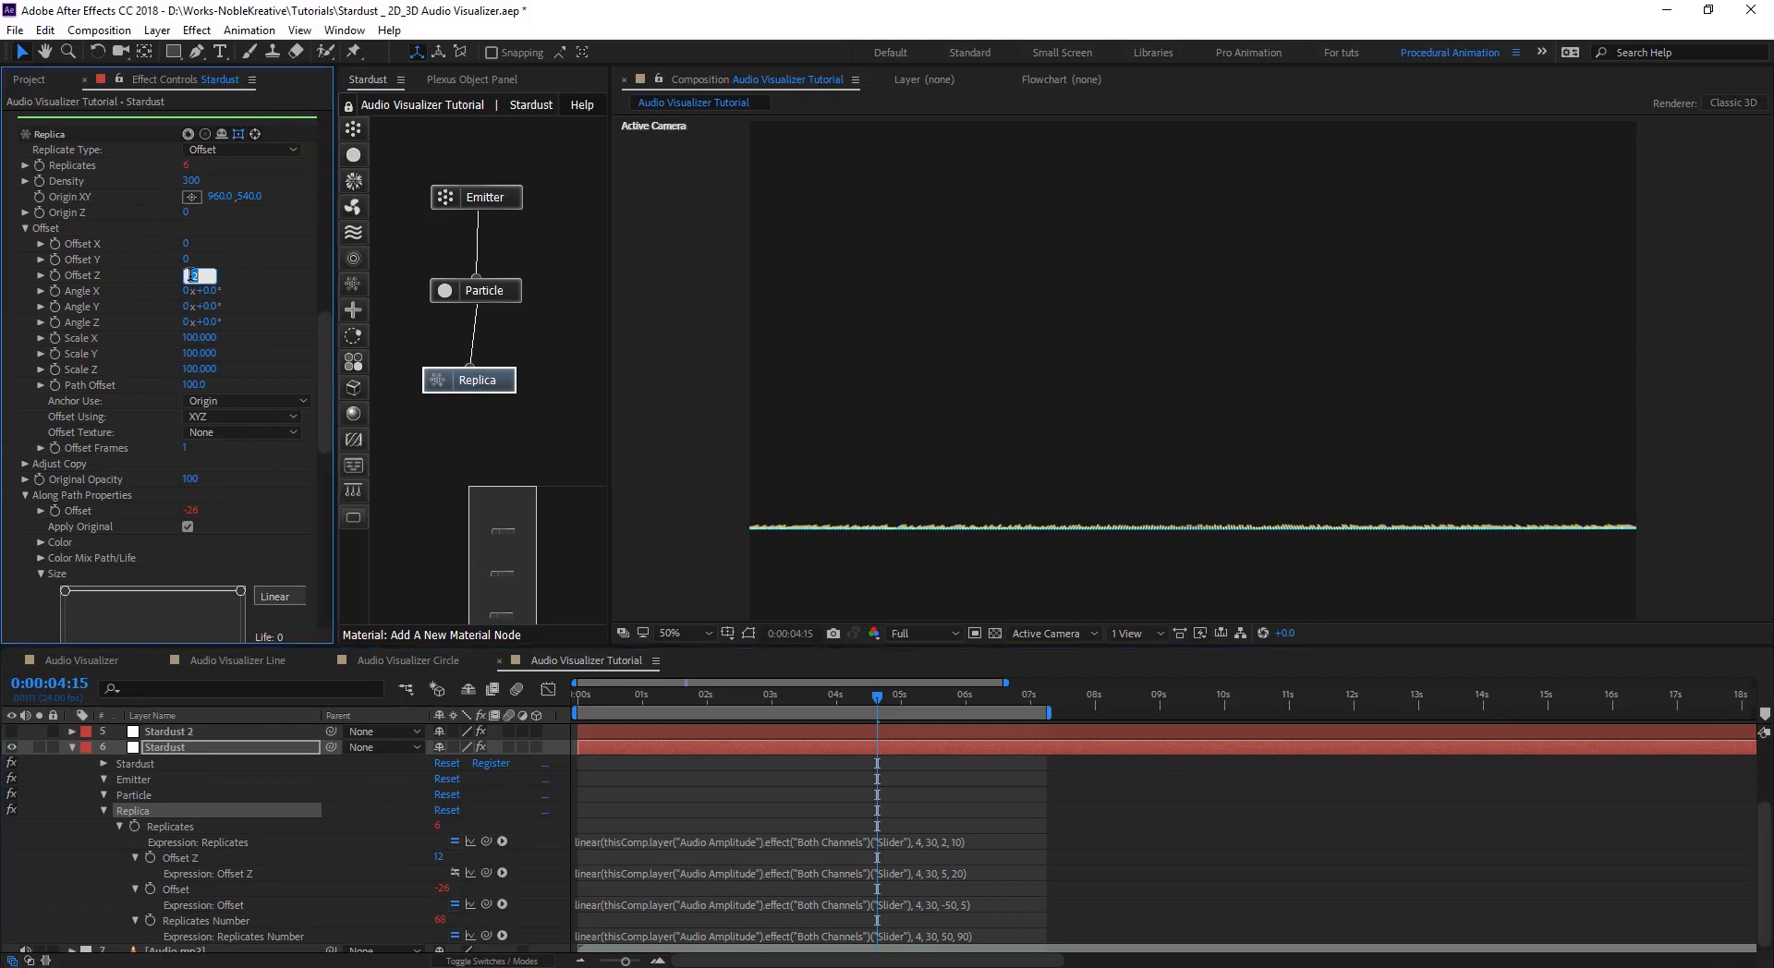
type("0")
key("Return")
left_click_drag(186, 265, 212, 265)
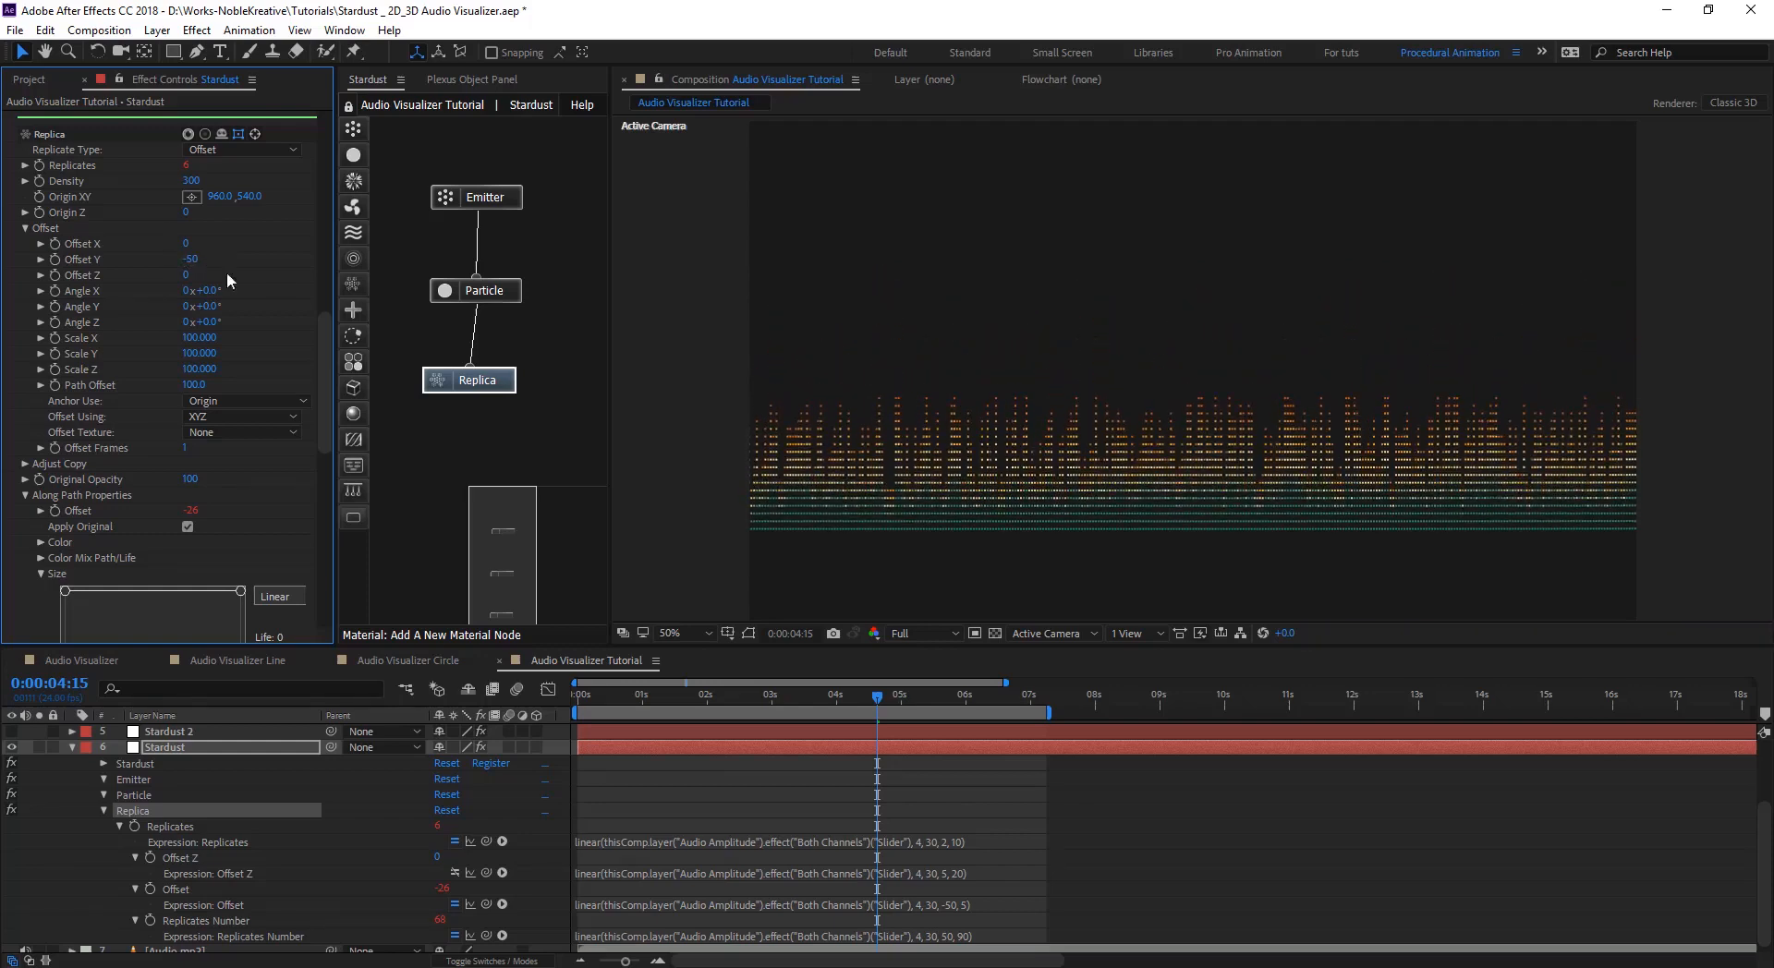
- Play a preview of the line animation at 0:00:01:05, and examine the frames through 0:00:02:07
left_click(656, 698)
key("space")
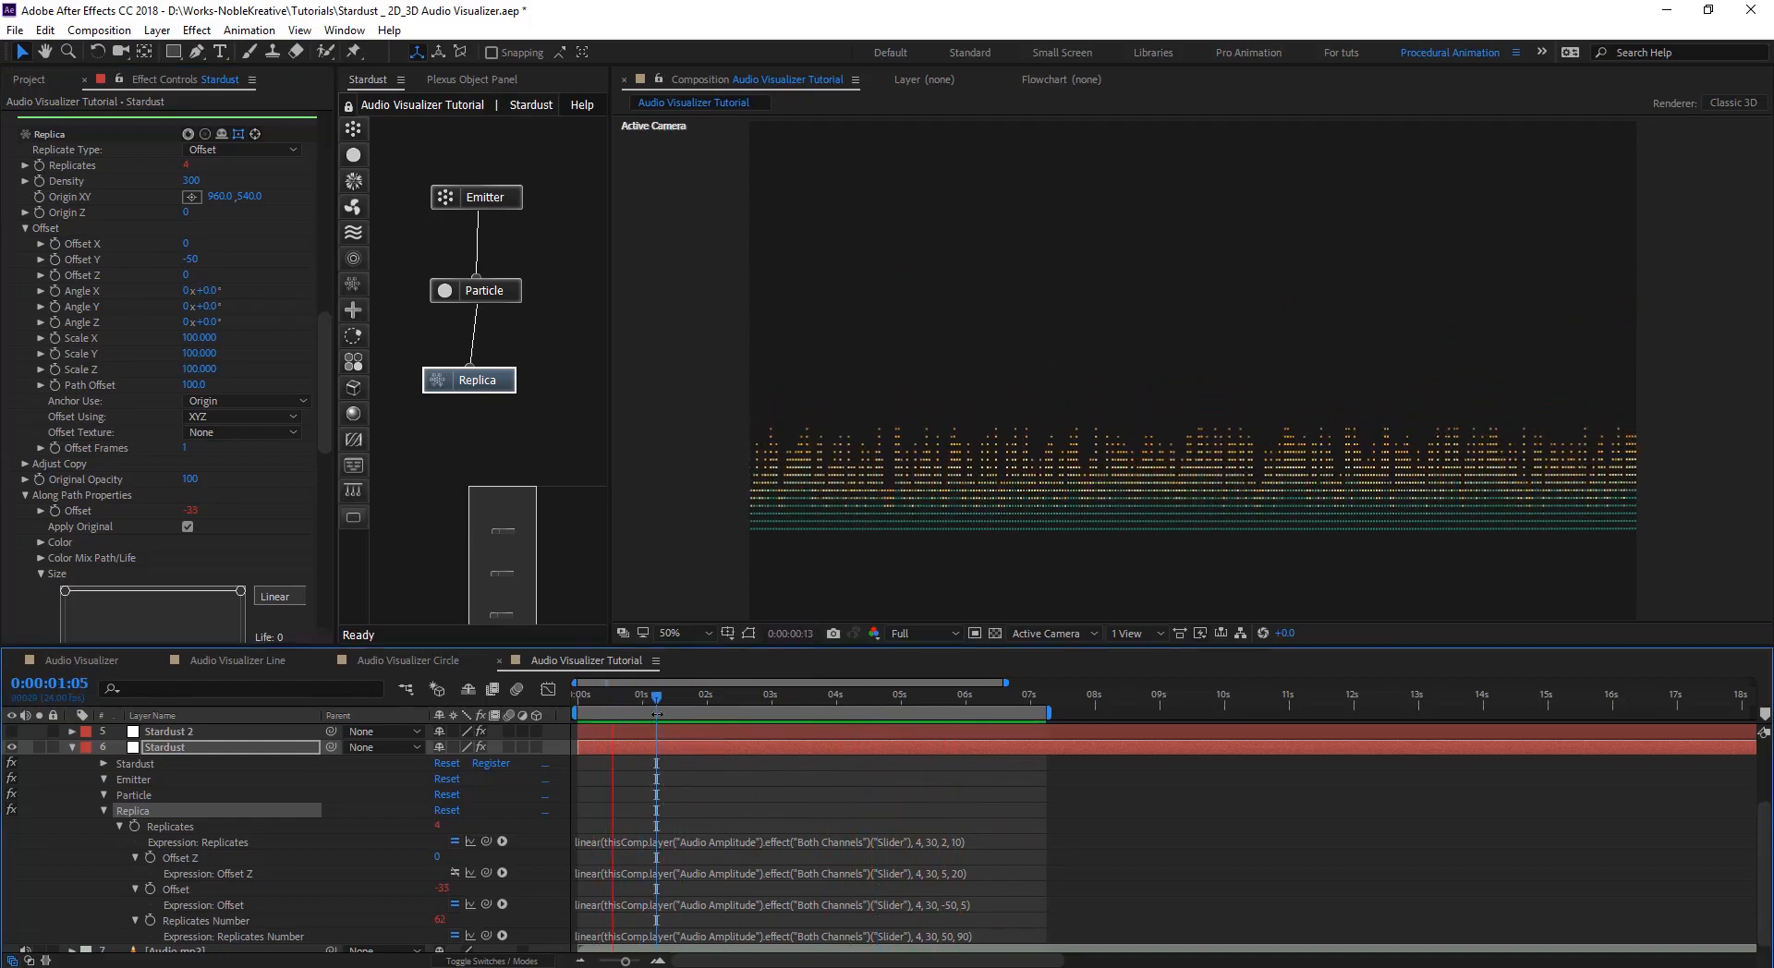
key("space")
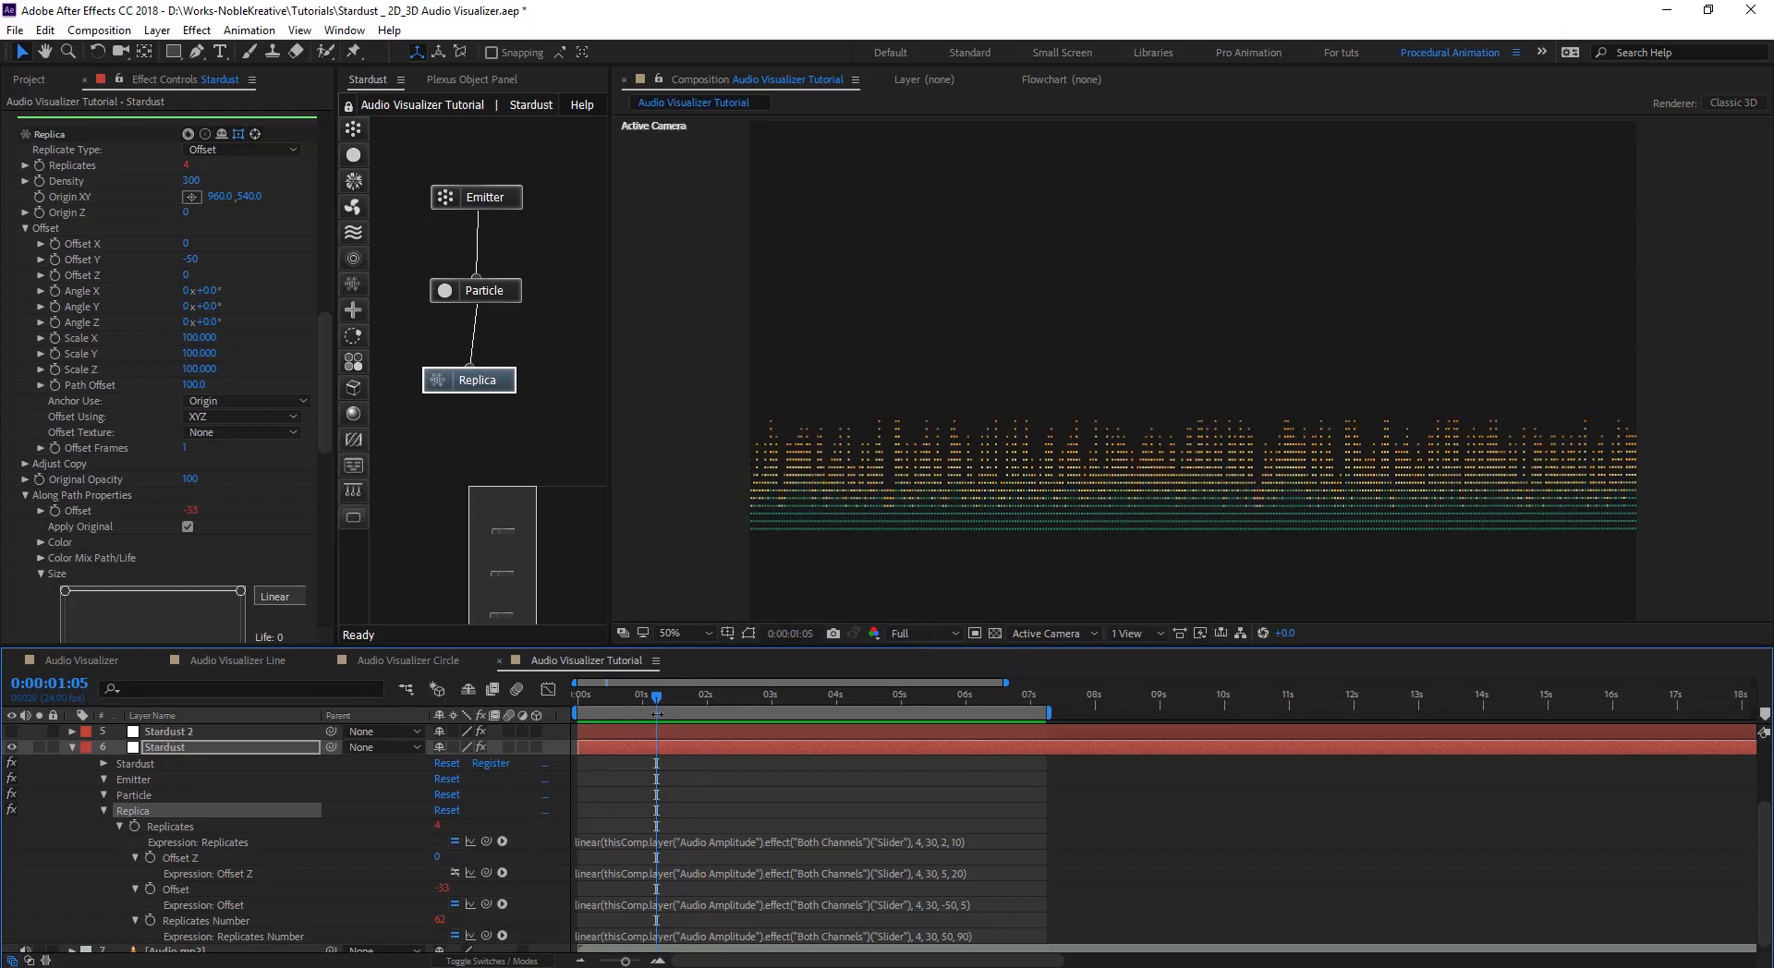
left_click_drag(662, 704, 726, 704)
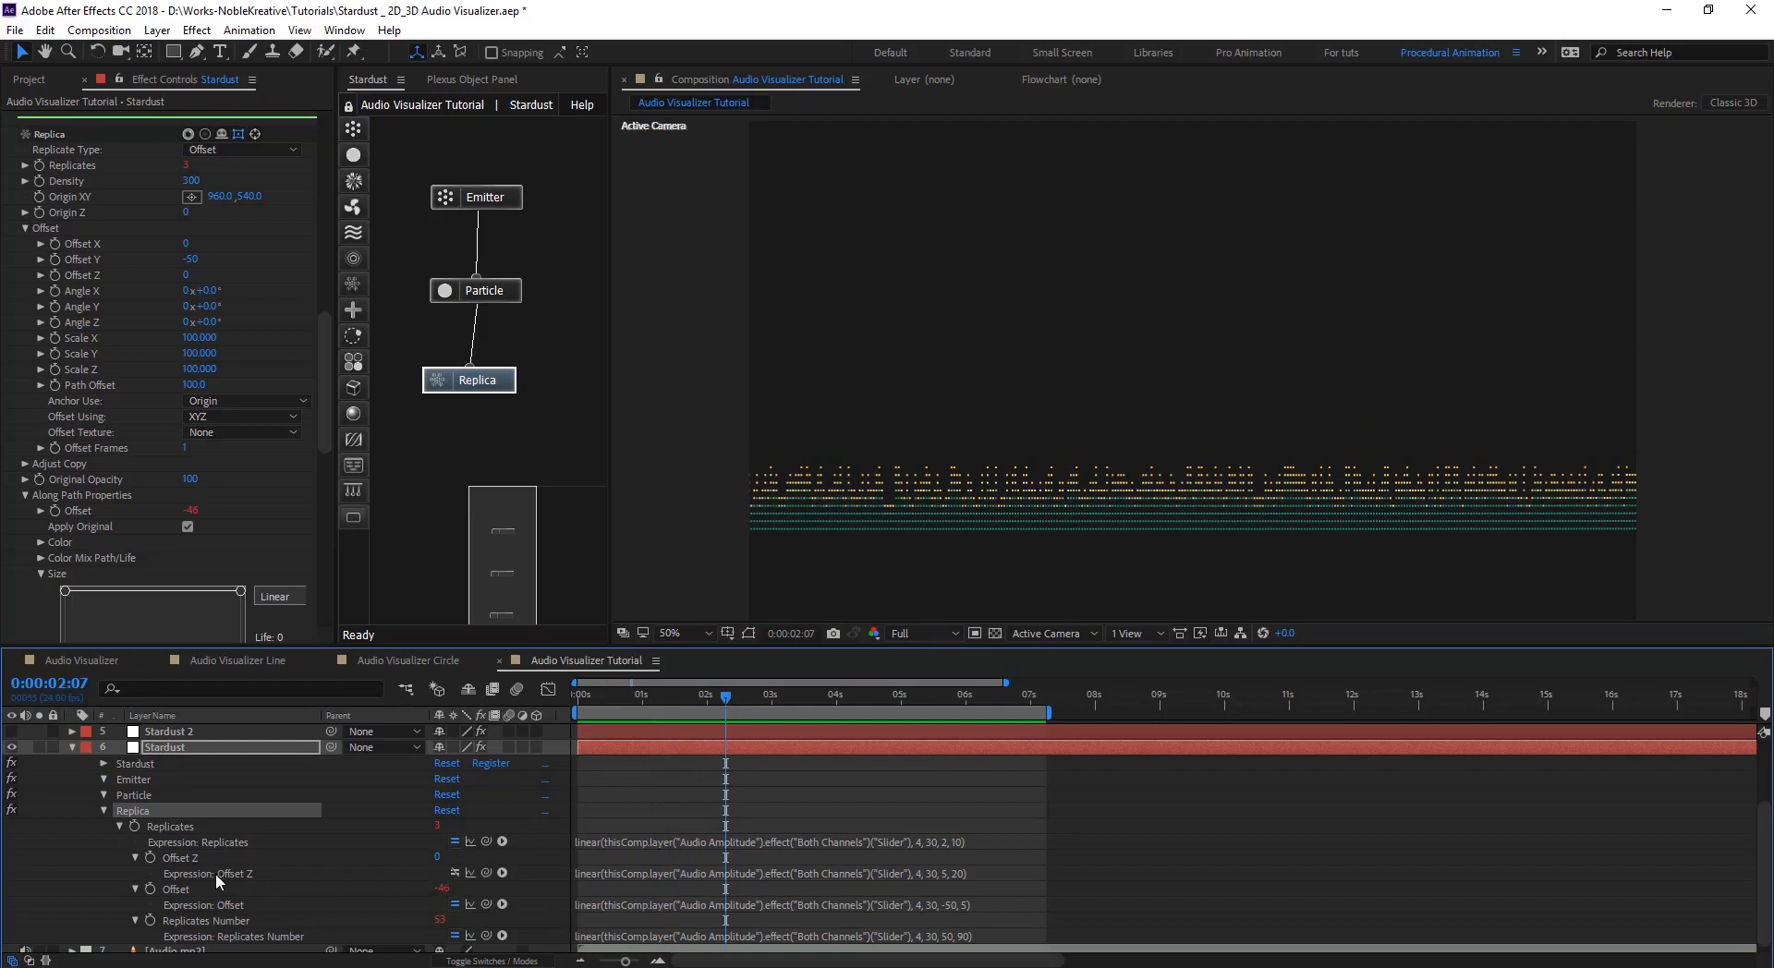
- Copy the Replica's Offset Z audio amplitude expression to Offset Y, and keep the Offset Z expression disabled
left_click(699, 878)
key("ctrl+c")
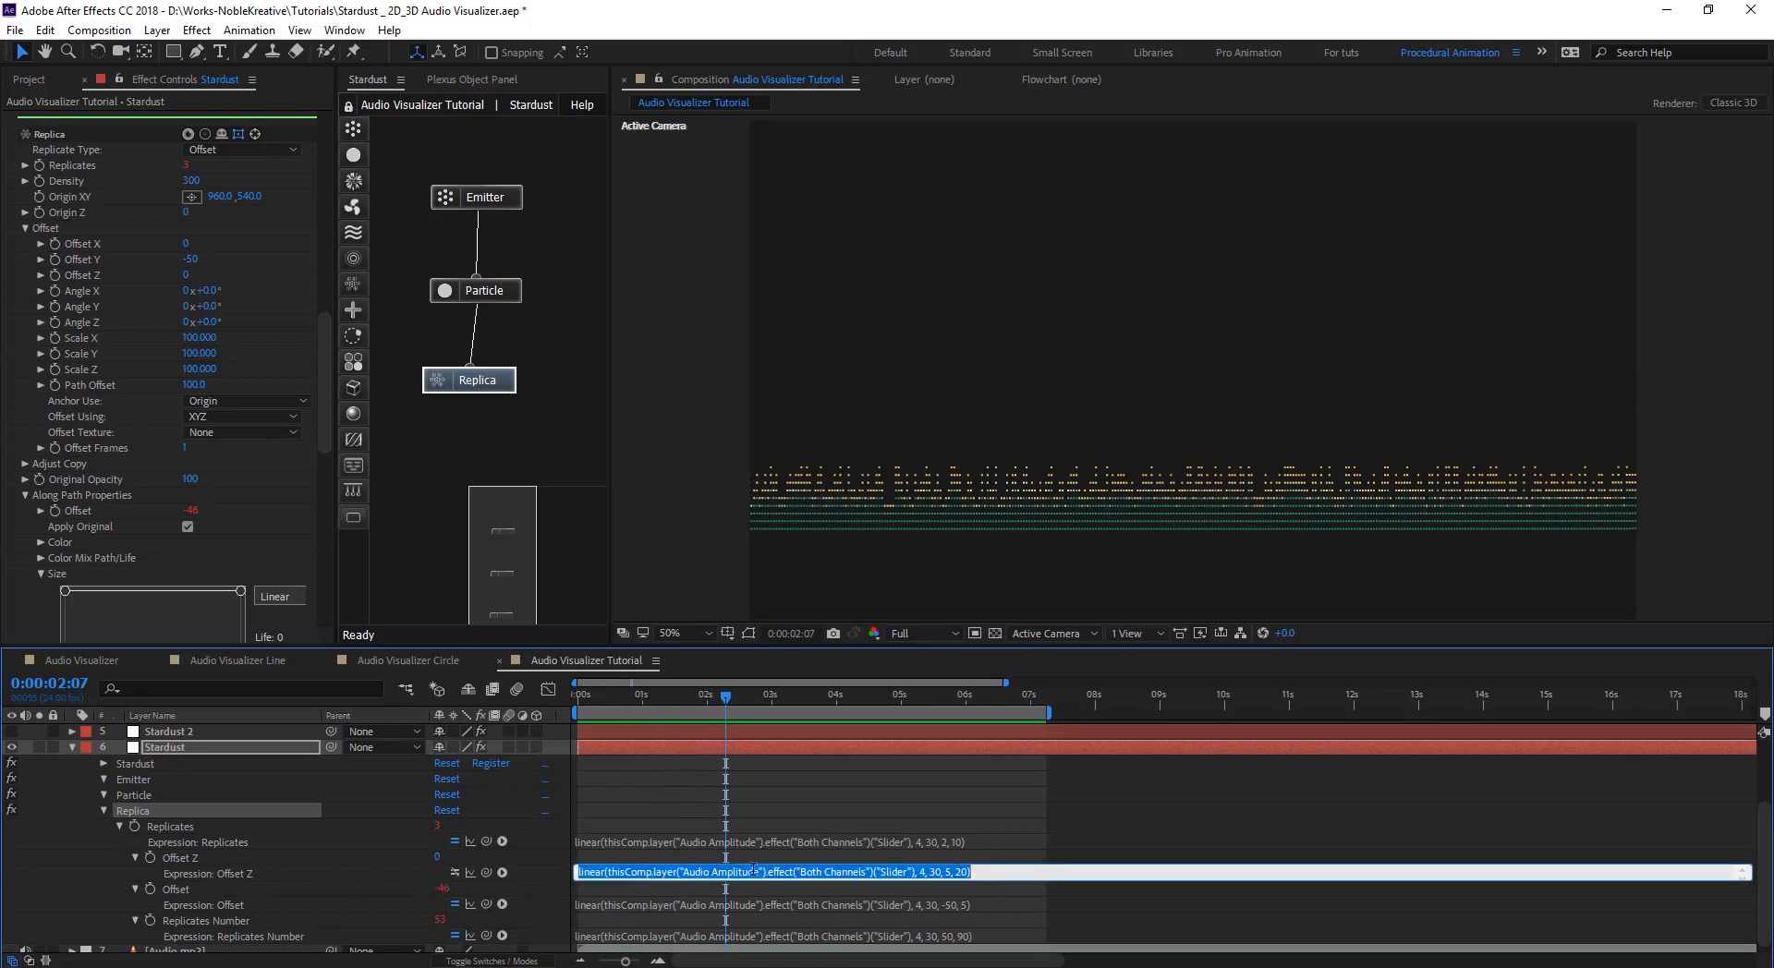
left_click(54, 269)
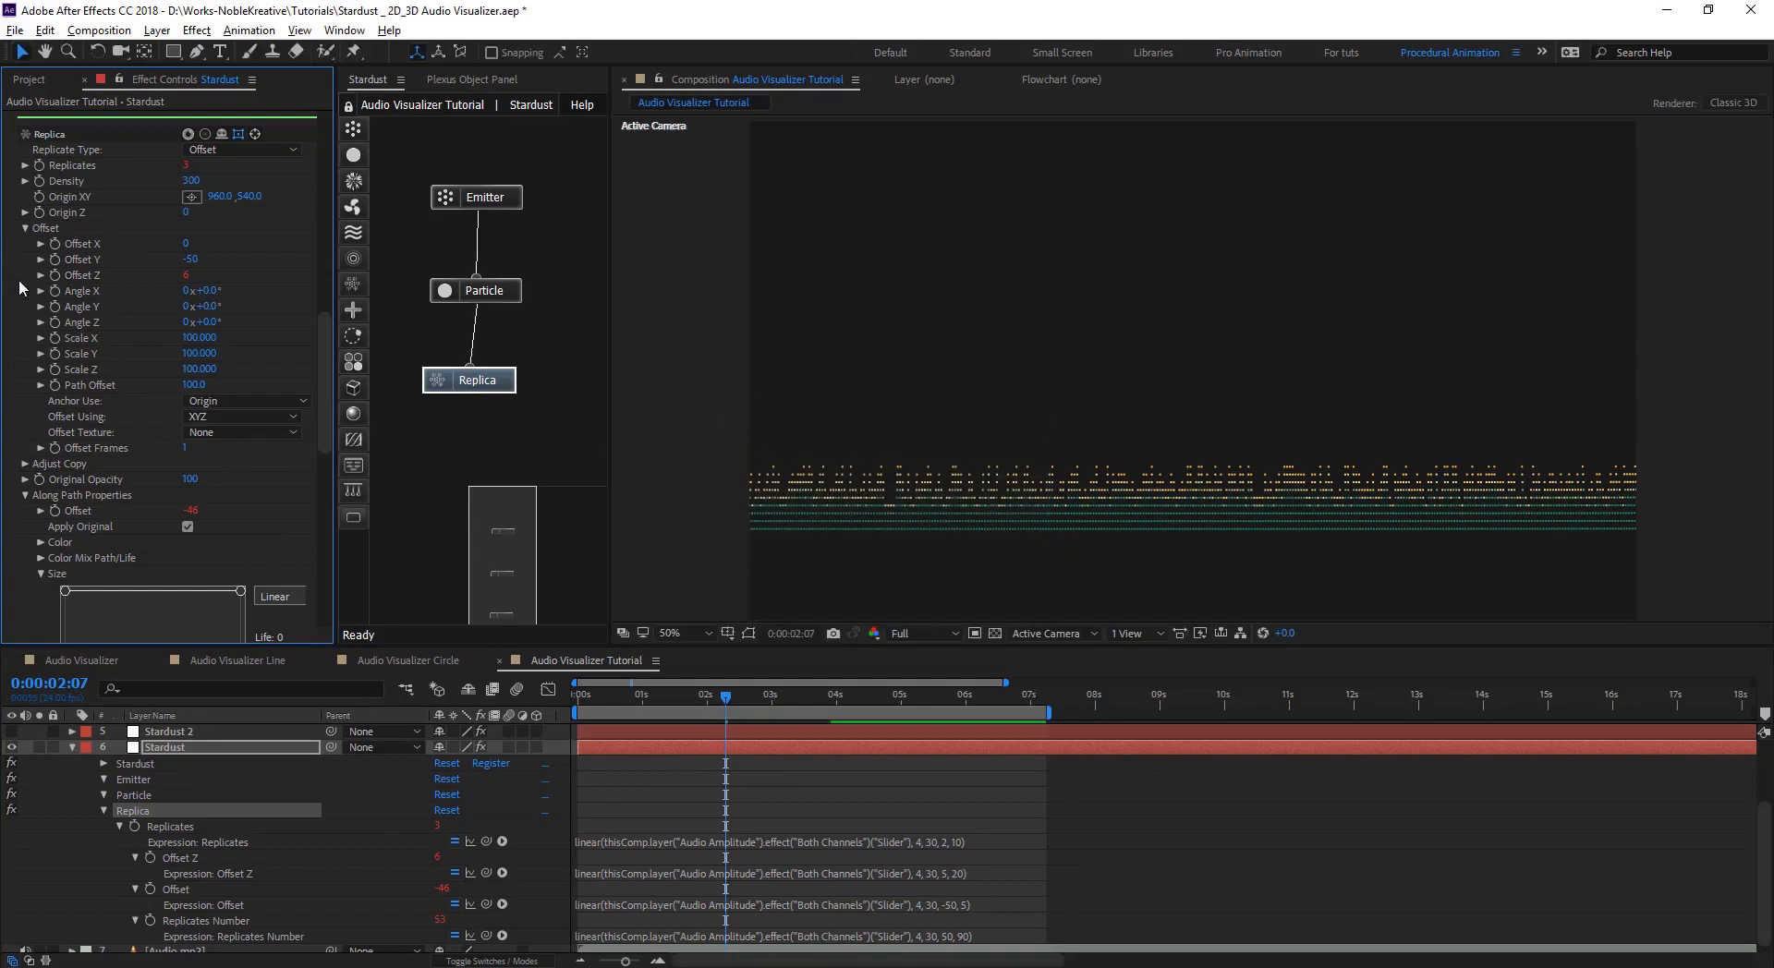
left_click(55, 259, "alt")
key("ctrl+v")
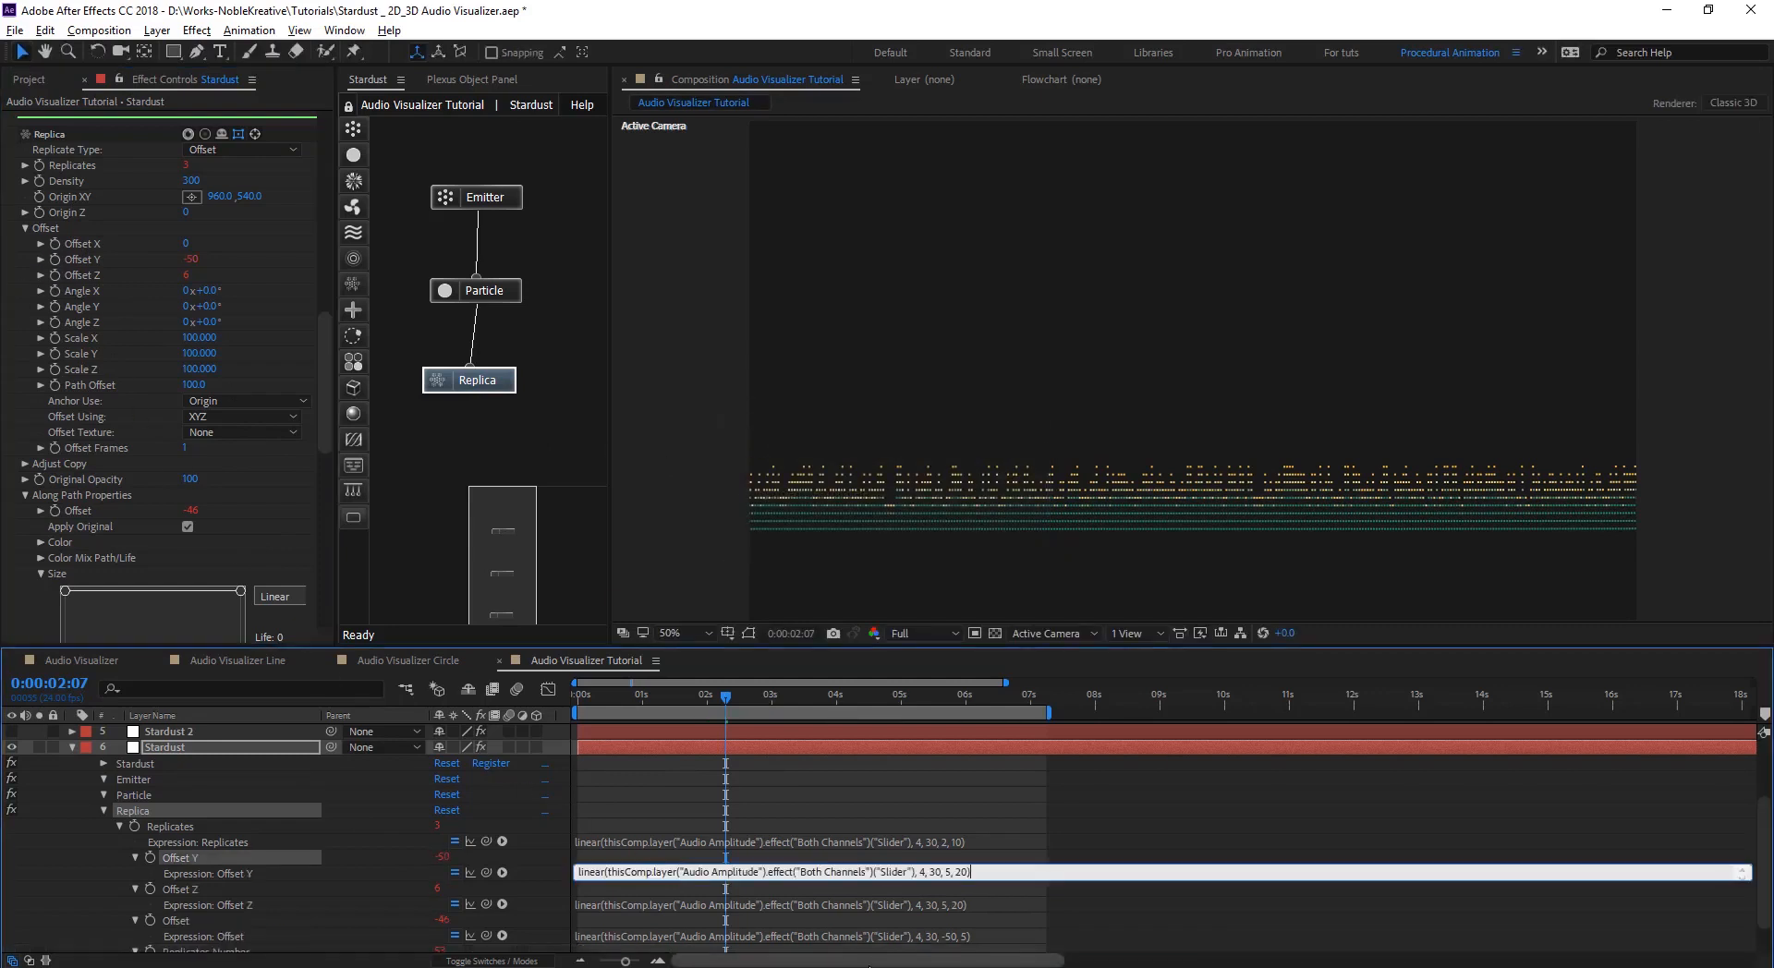
left_click(380, 910)
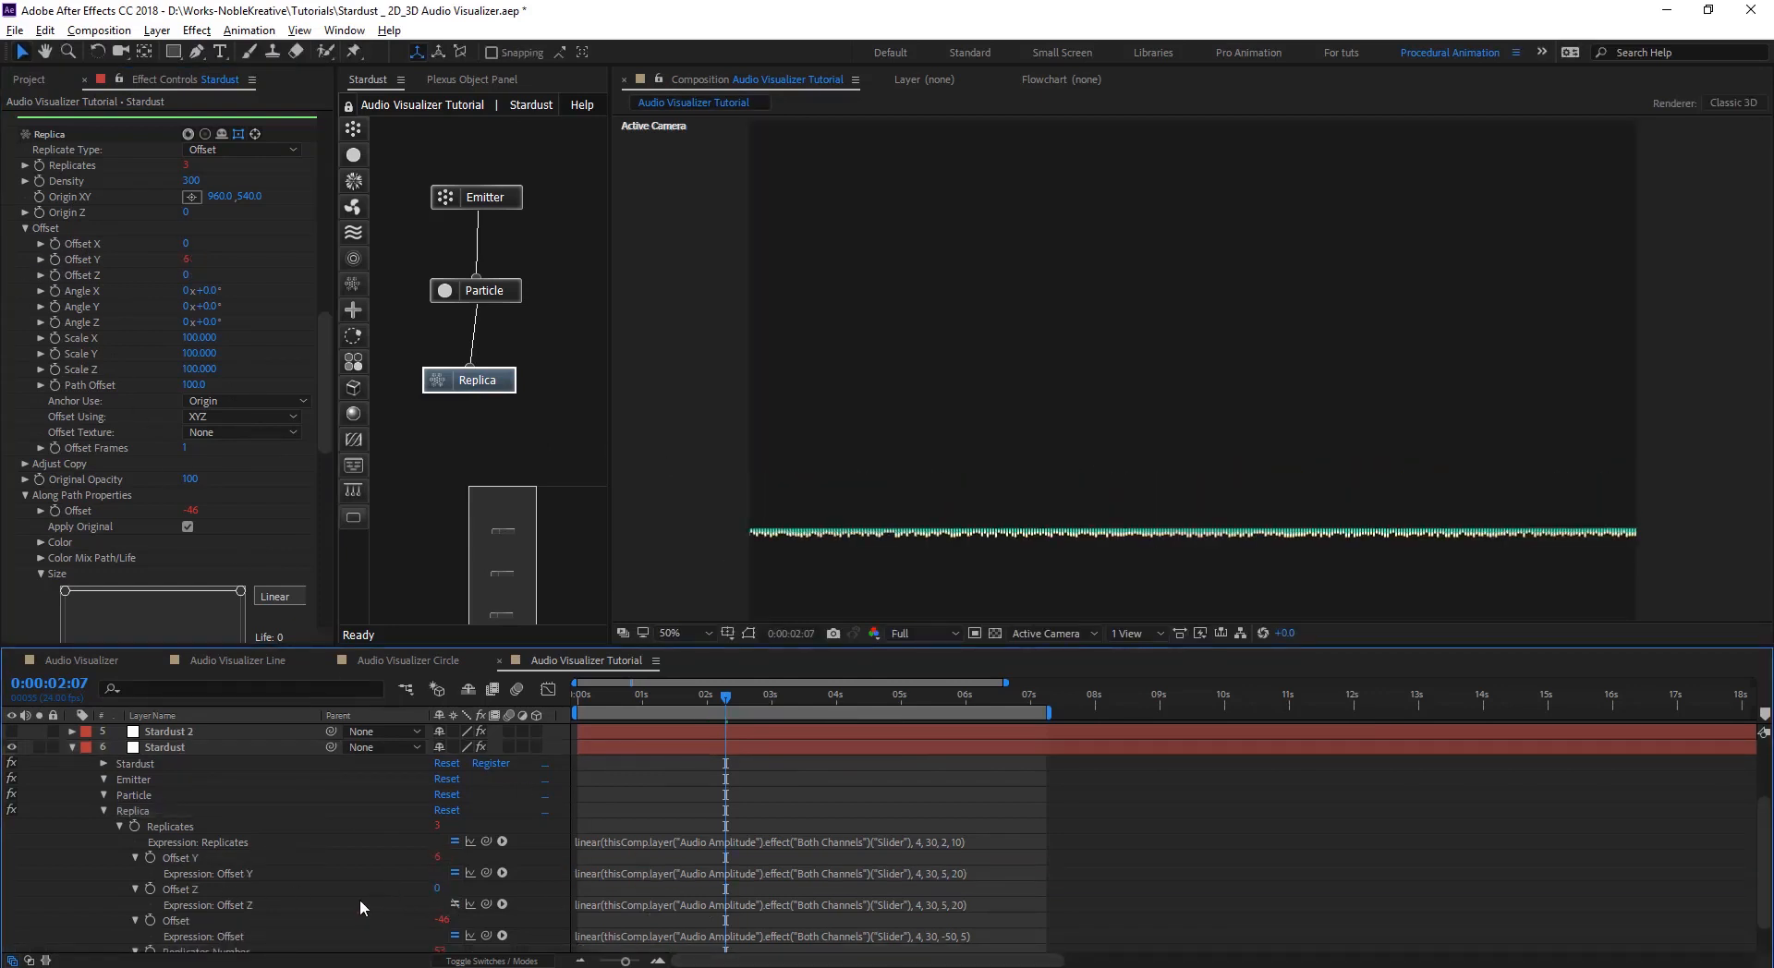
left_click(453, 906)
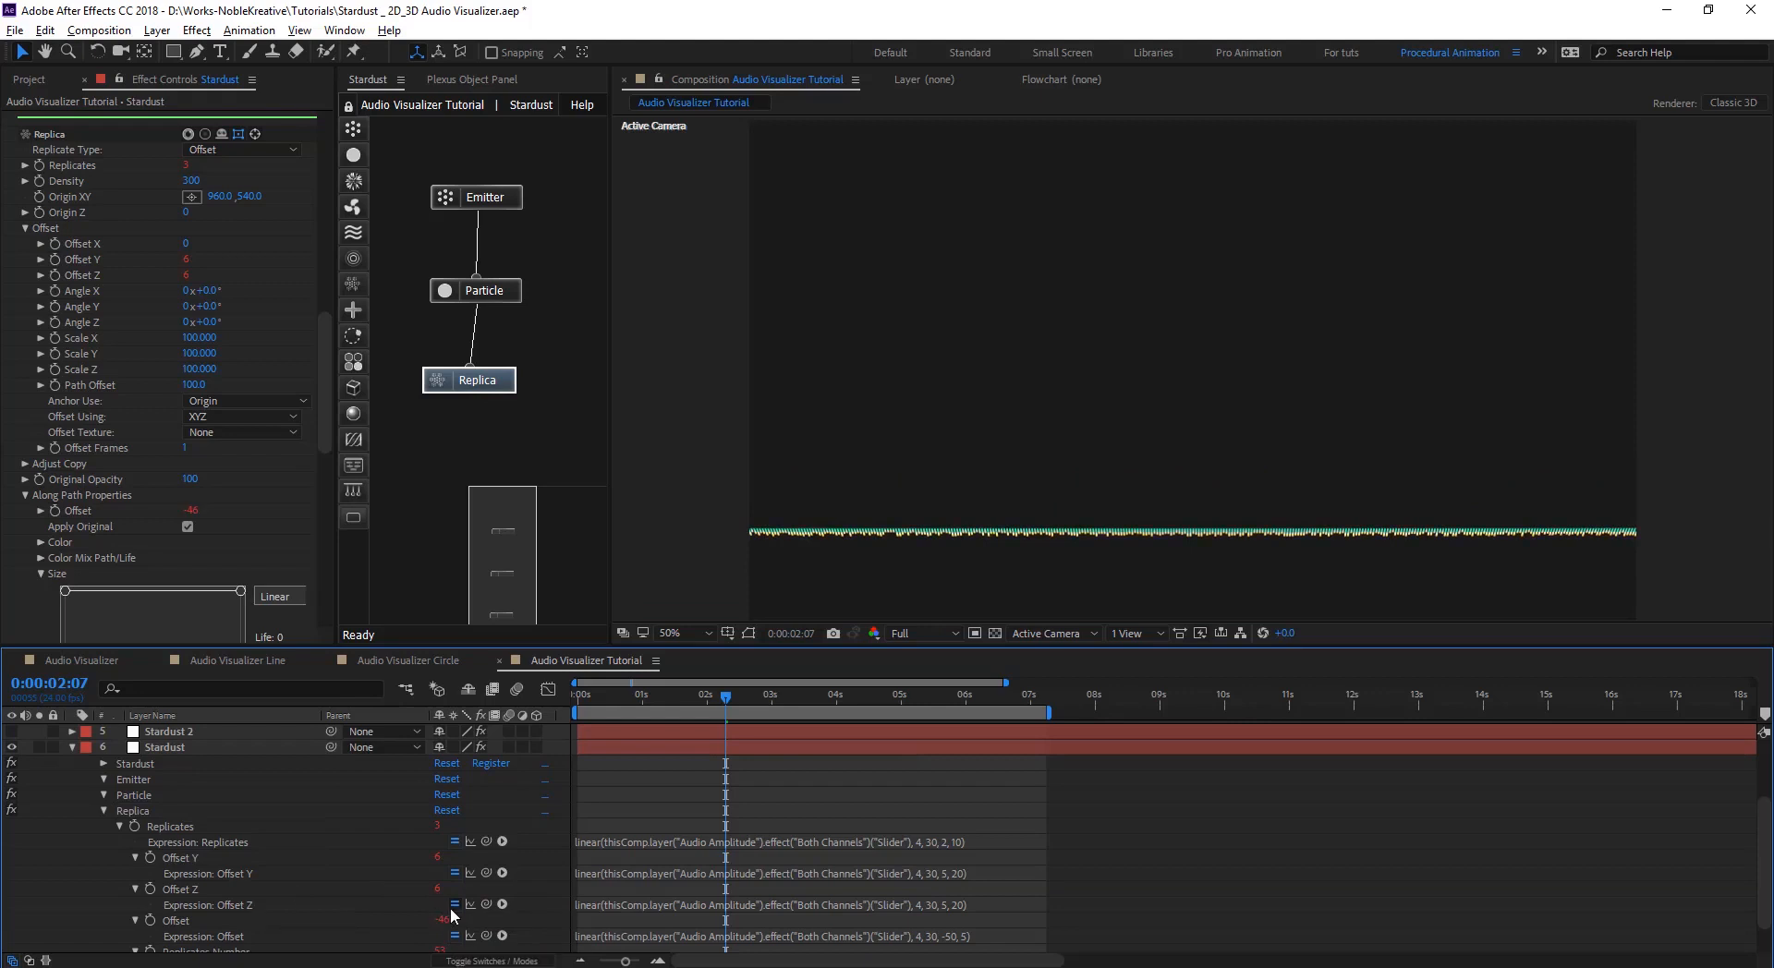
- At 0:00:05:21, append *-5 to the Replica's Offset Y expression
left_click_drag(726, 697, 961, 763)
left_click(988, 872)
left_click(992, 872)
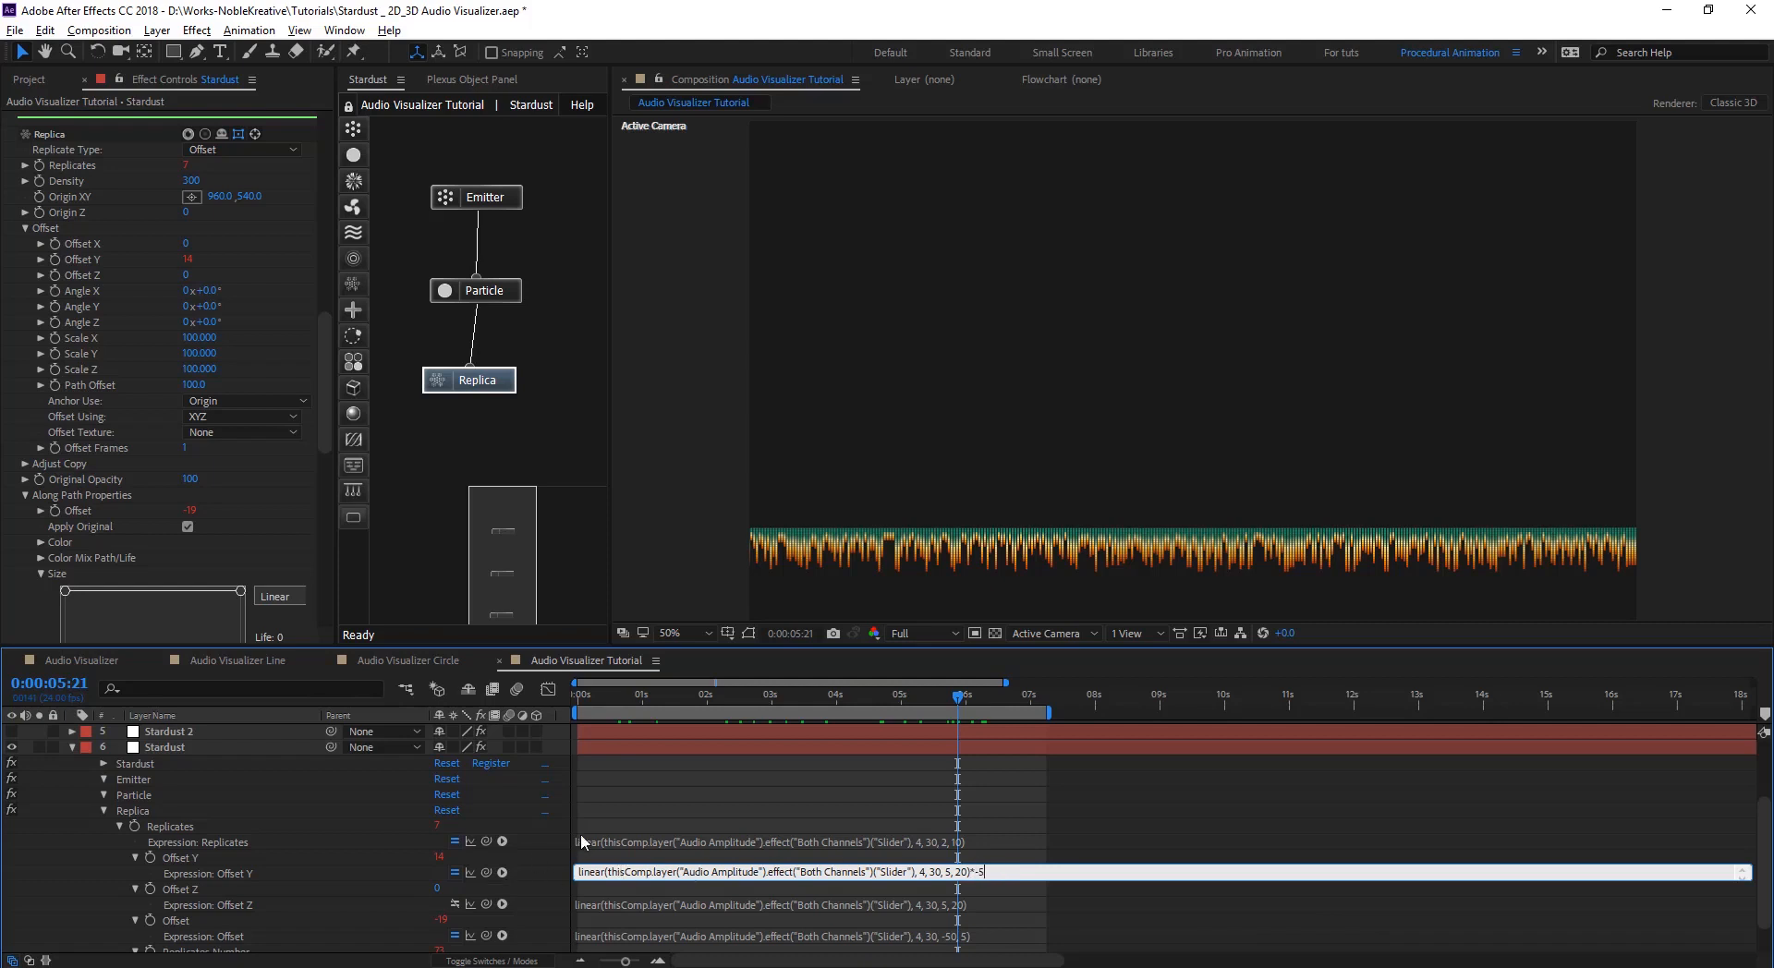
left_click(558, 846)
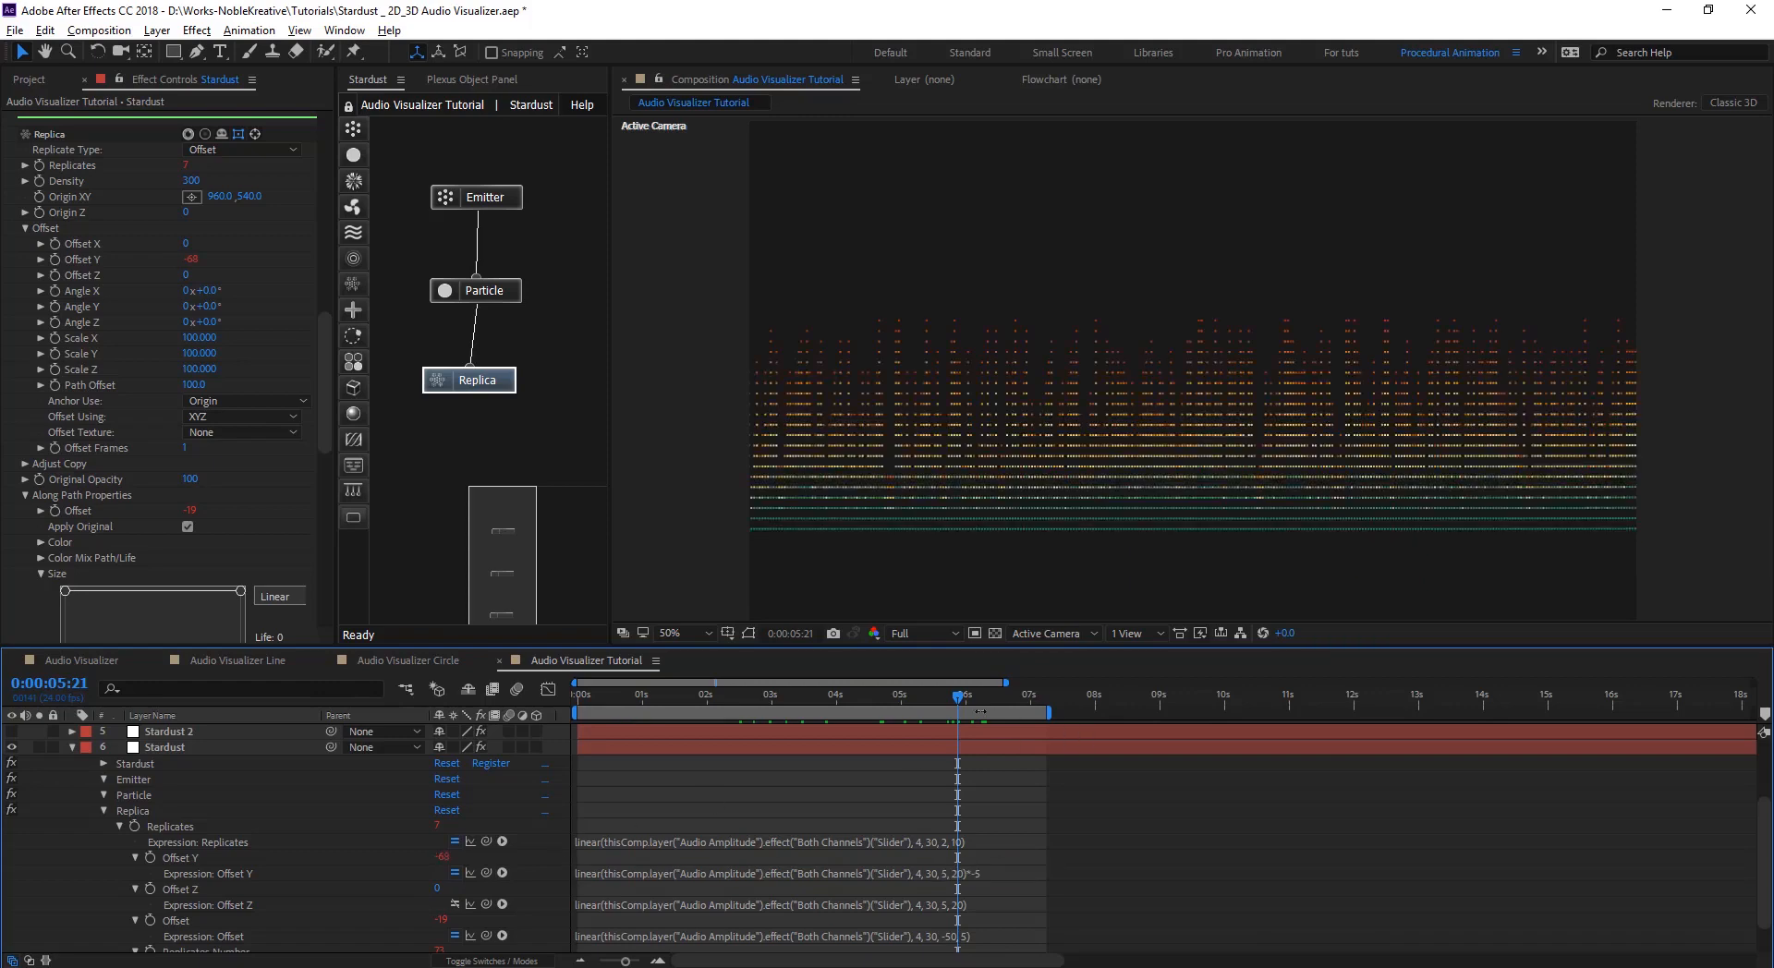
- At 0:00:05:05, set the Particle node's Size and Size Y to 10 pixels
left_click_drag(961, 700, 916, 732)
left_click(510, 290)
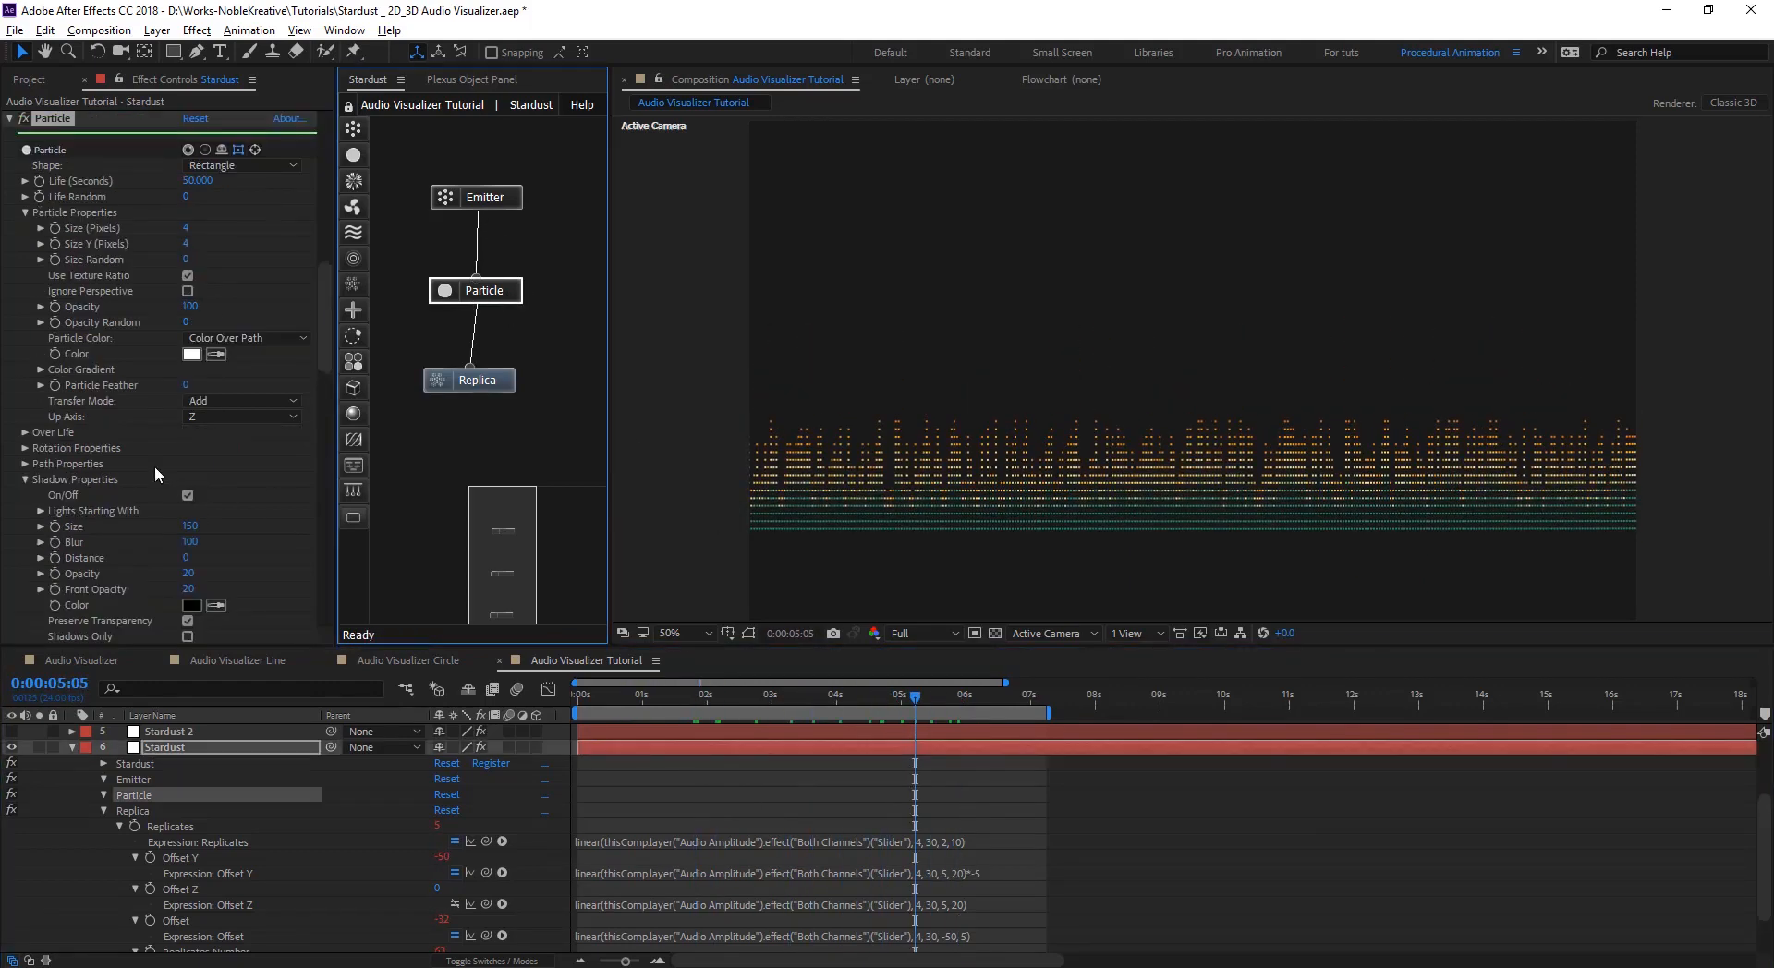
left_click(187, 228)
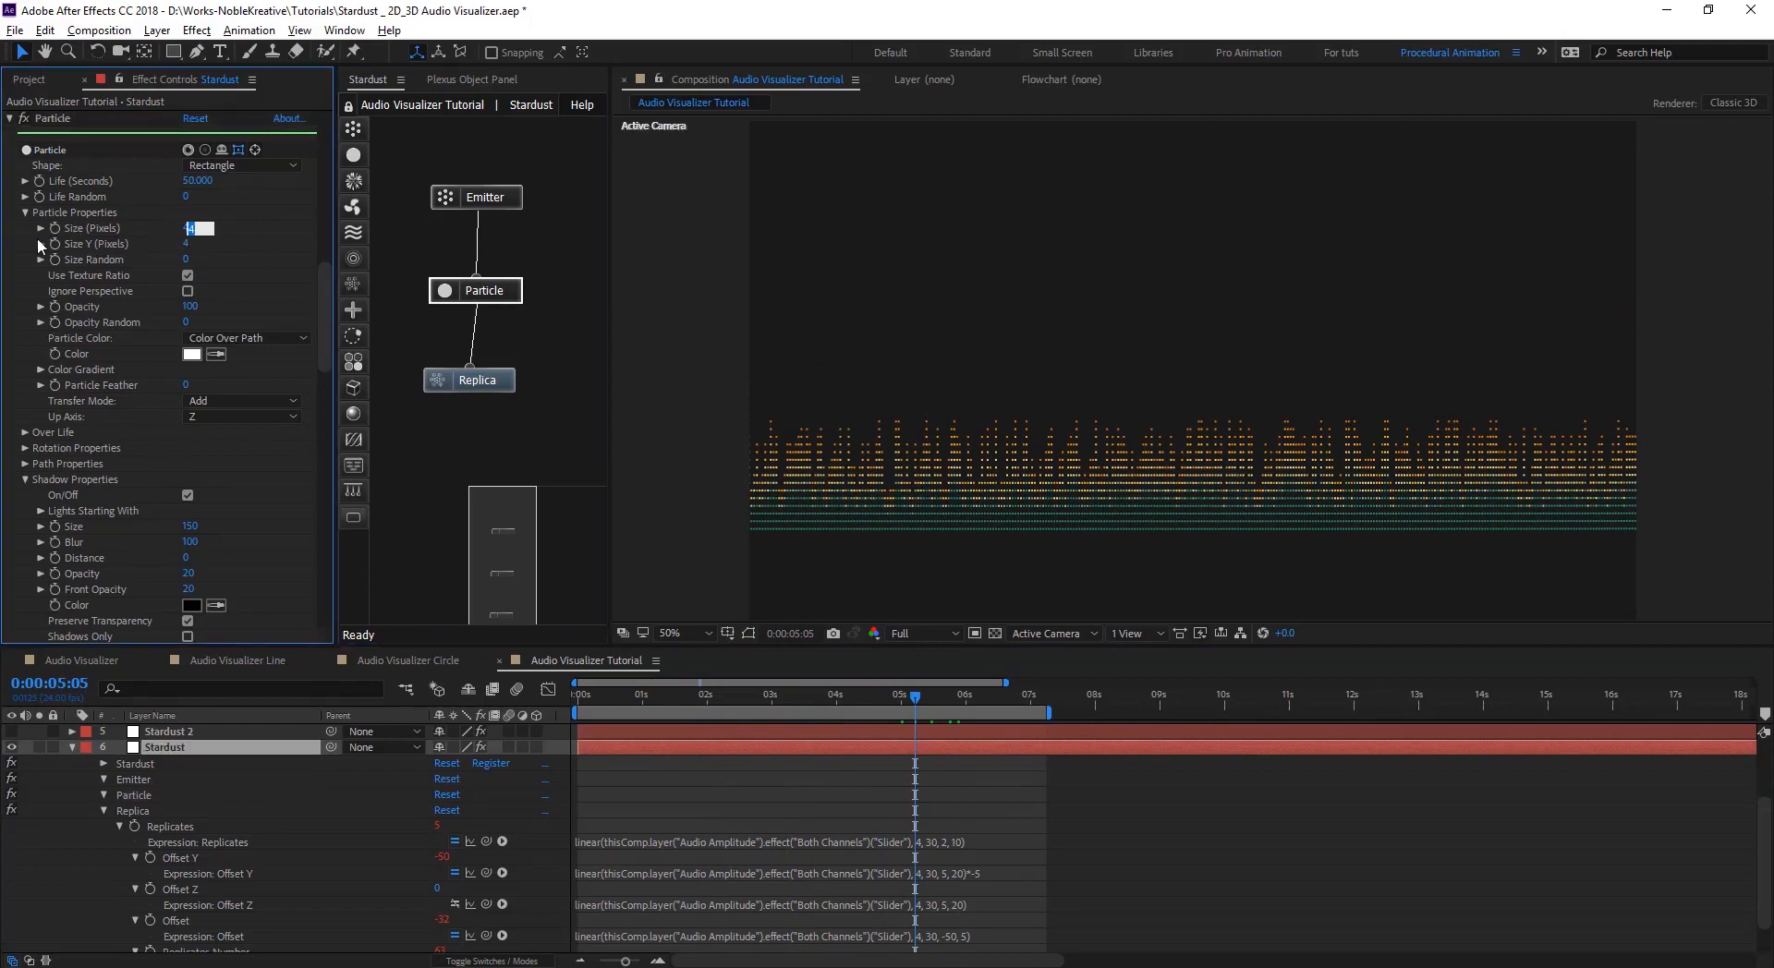
type("10")
key("Return")
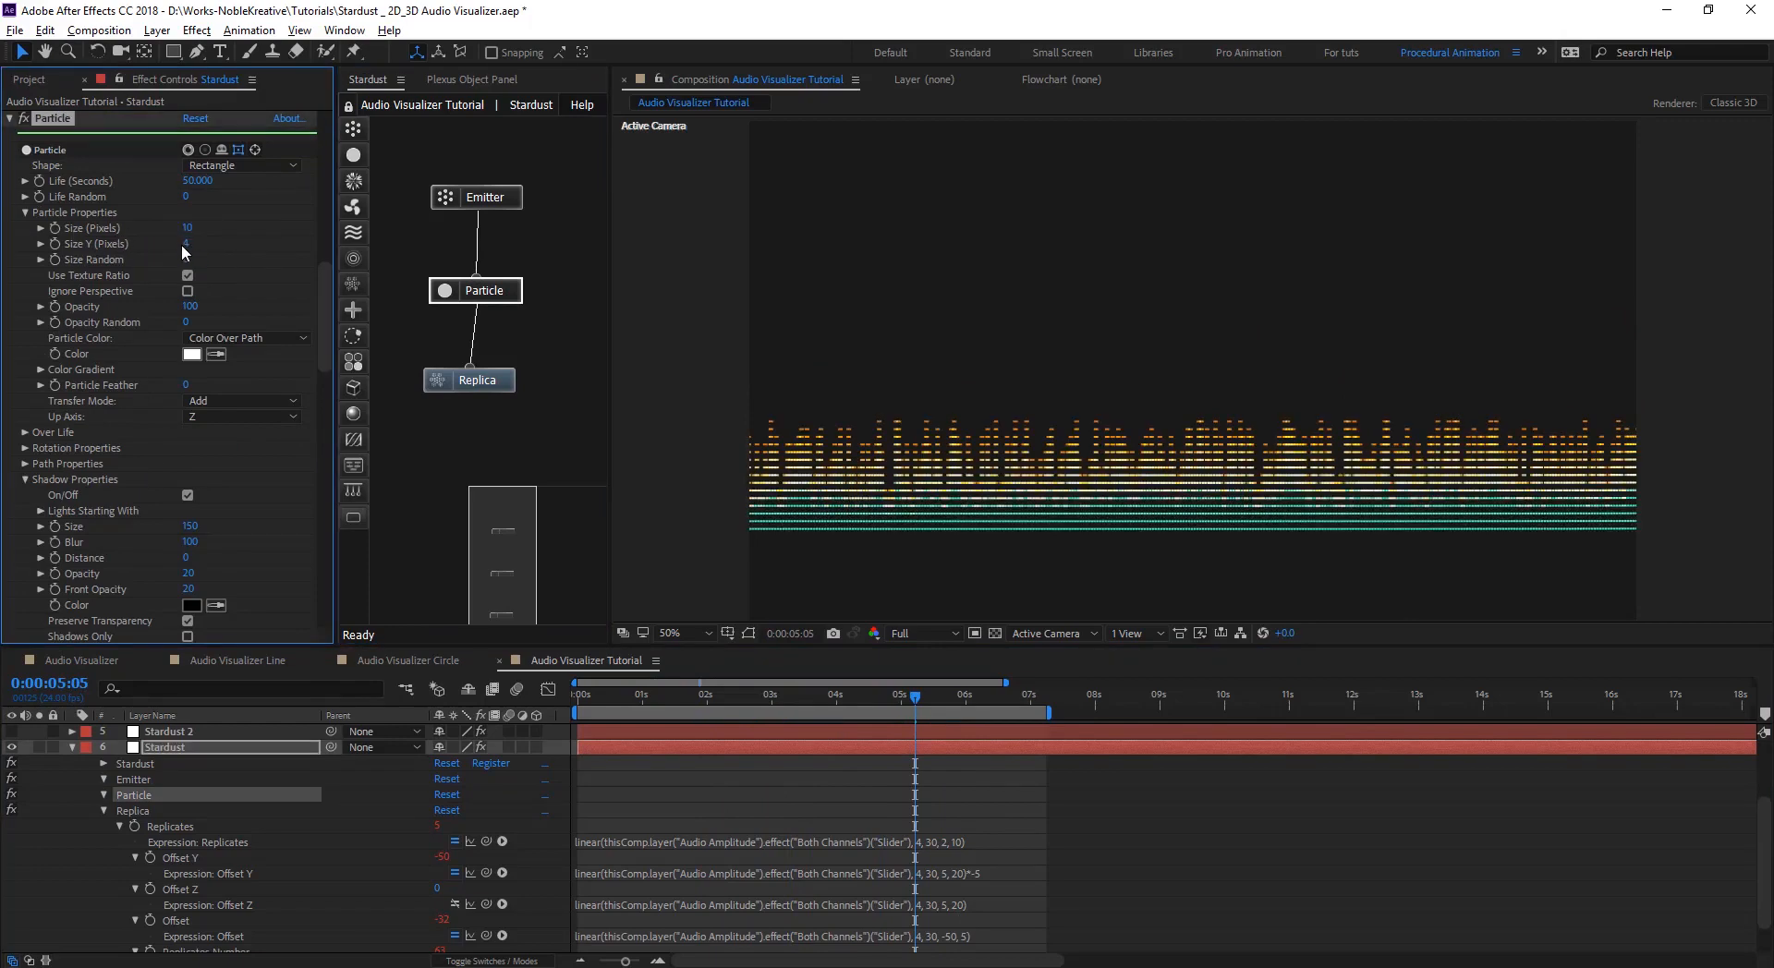
left_click(186, 245)
type("10")
key("Return")
- Set the Emitter's Path Subdivide to 20 pixels
left_click(496, 205)
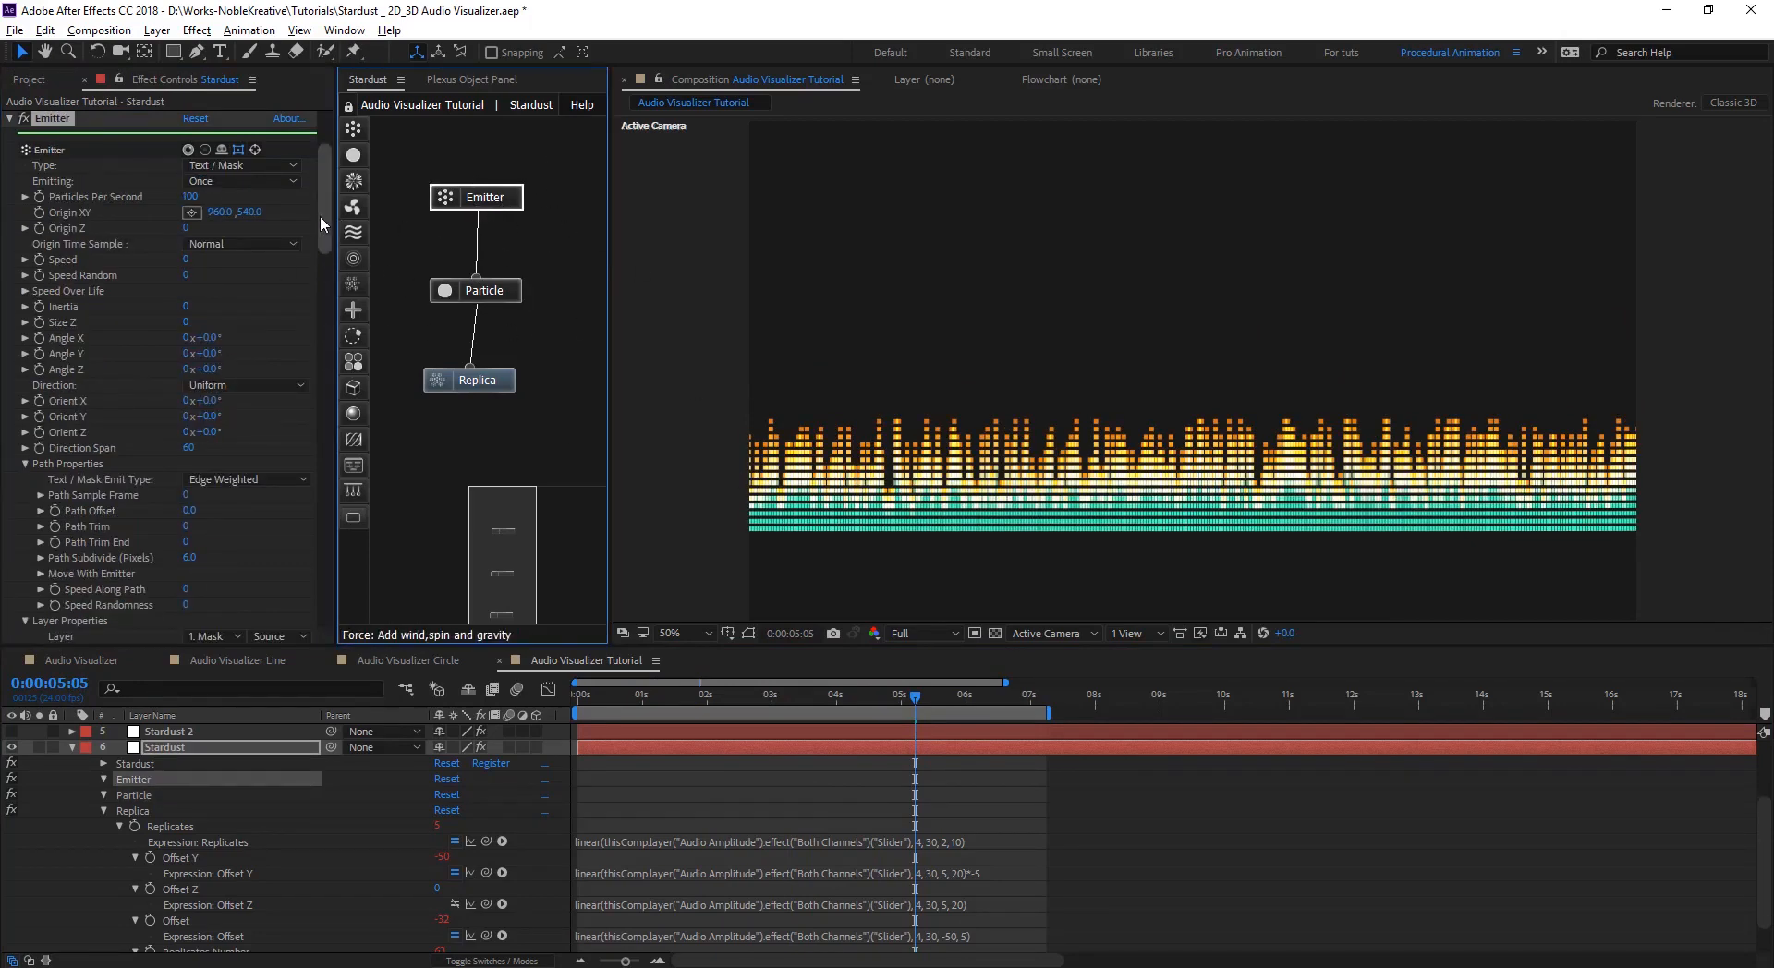
scroll(54, 485, "down", 3)
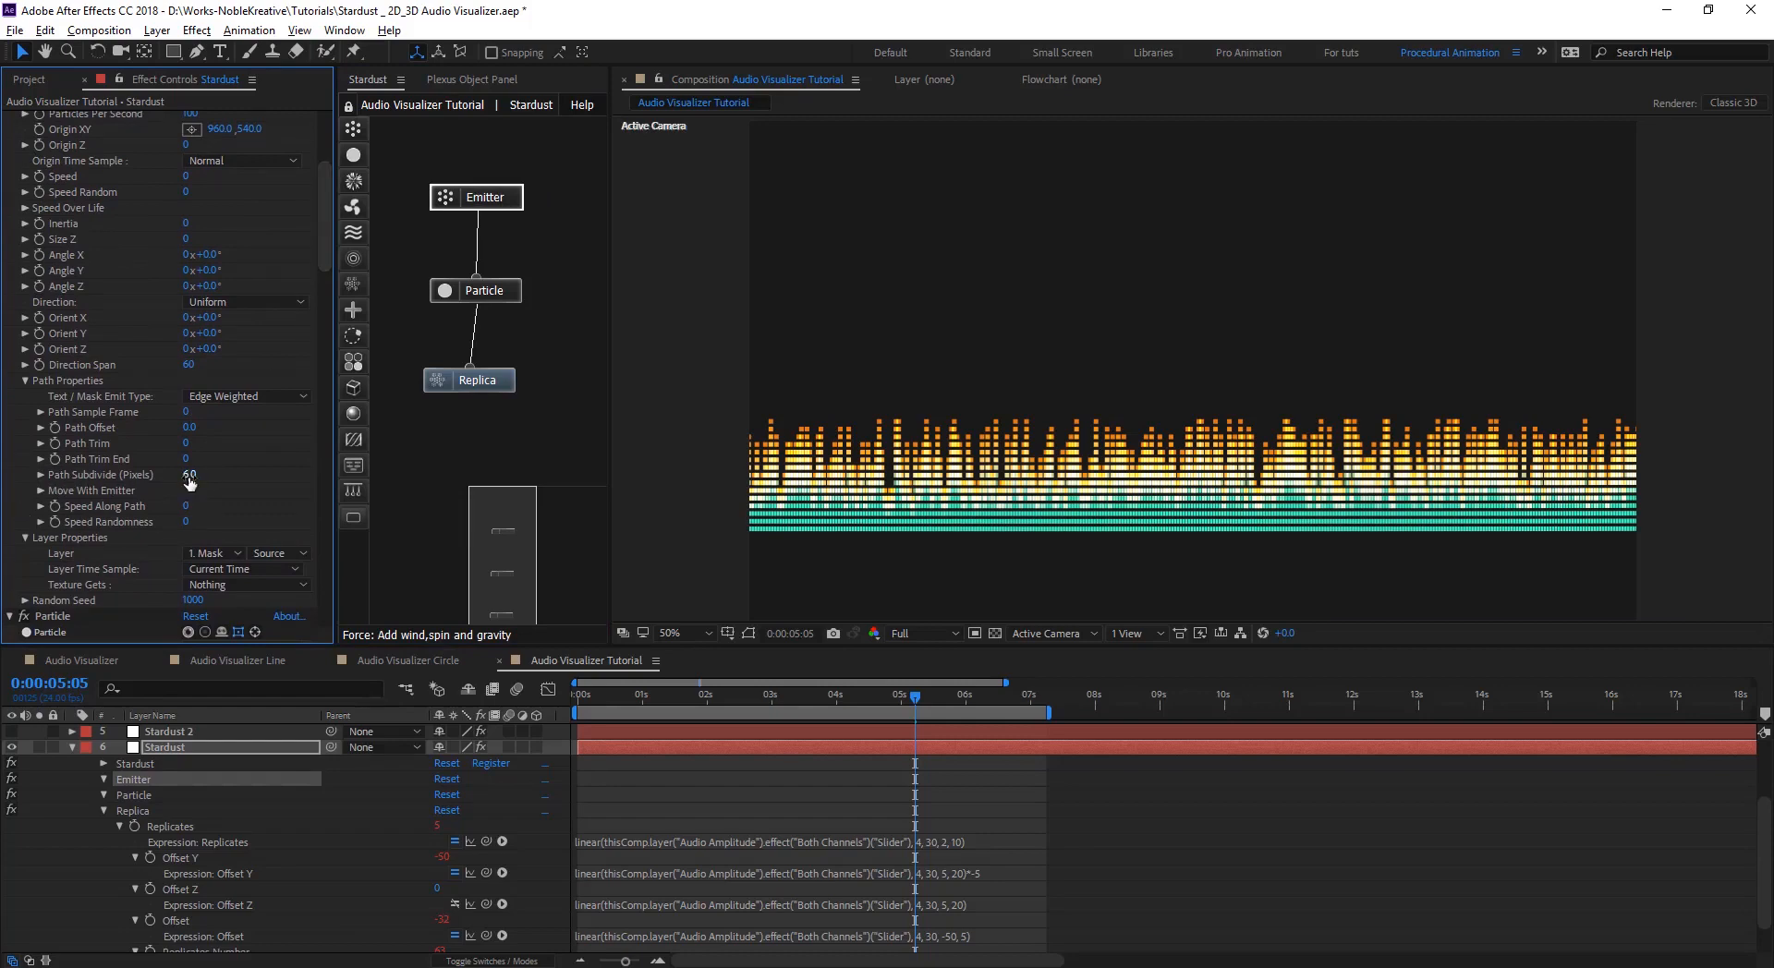
left_click_drag(191, 474, 199, 475)
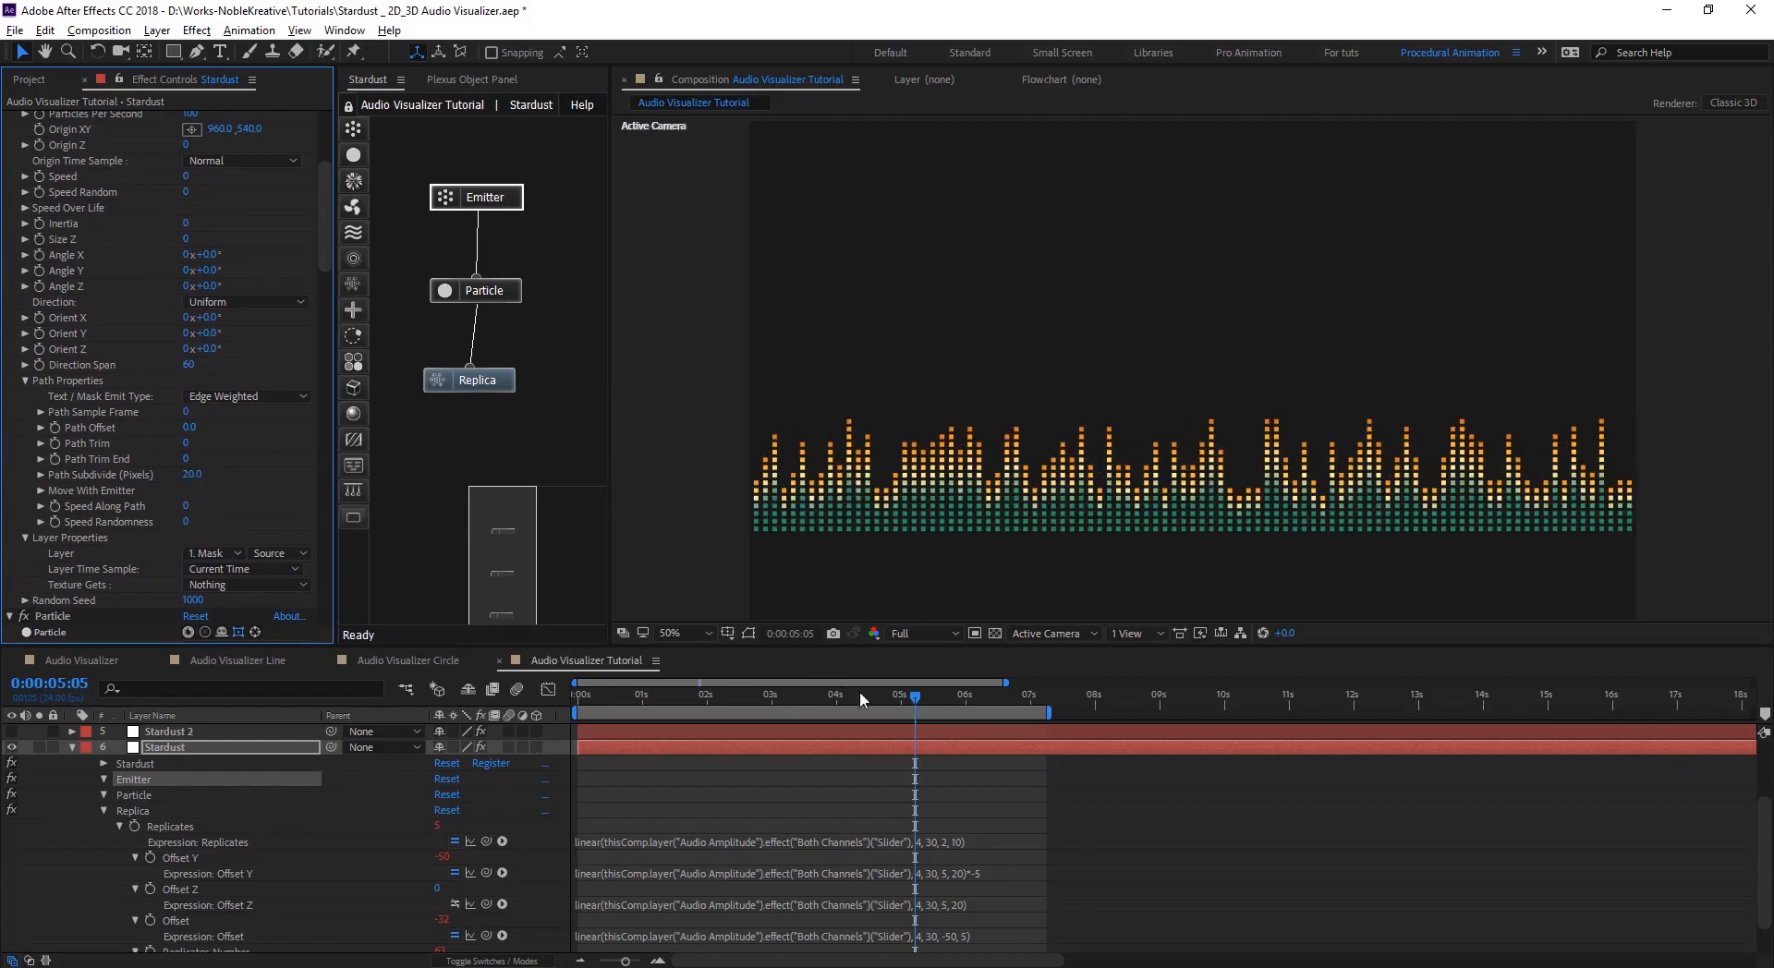
- At 0:00:05:13, set the last linear() value in the Replica's Offset Y expression to 50
left_click_drag(876, 705, 936, 735)
left_click(959, 875)
left_click(959, 874)
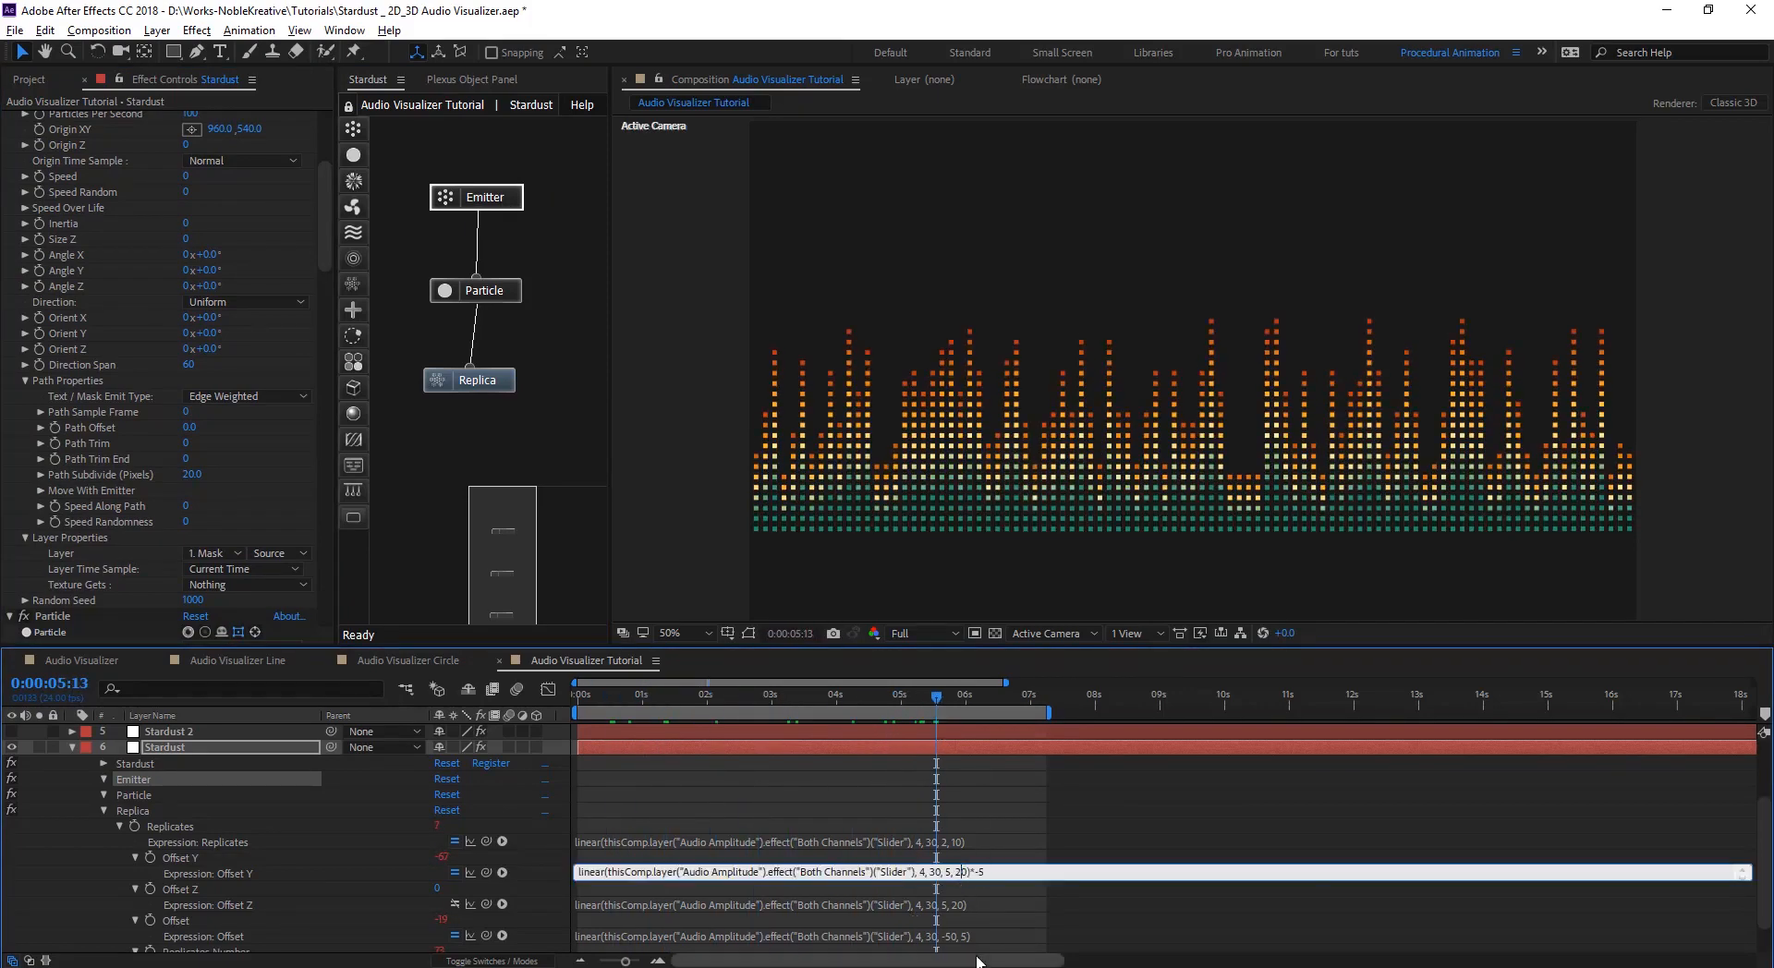
key("BackSpace")
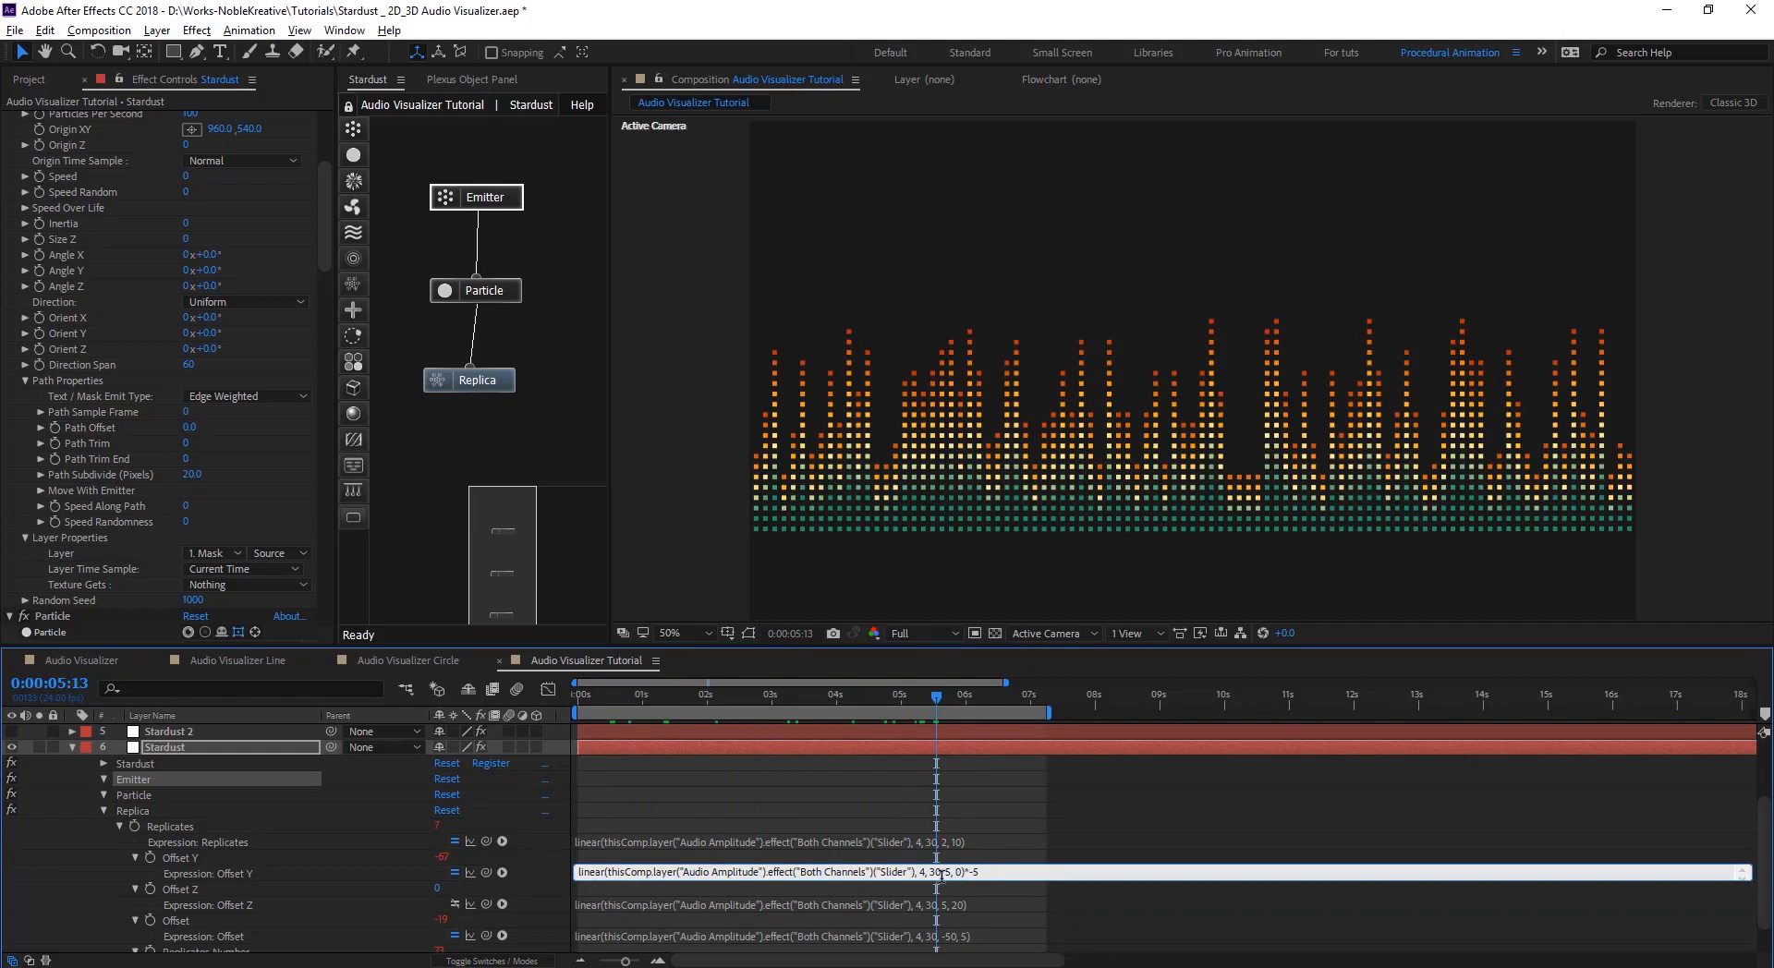
type("5")
left_click(672, 796)
- Set the last linear() value in the Replica's Offset Y expression to 30 and preview the bars at 0:00:05:02
left_click(966, 875)
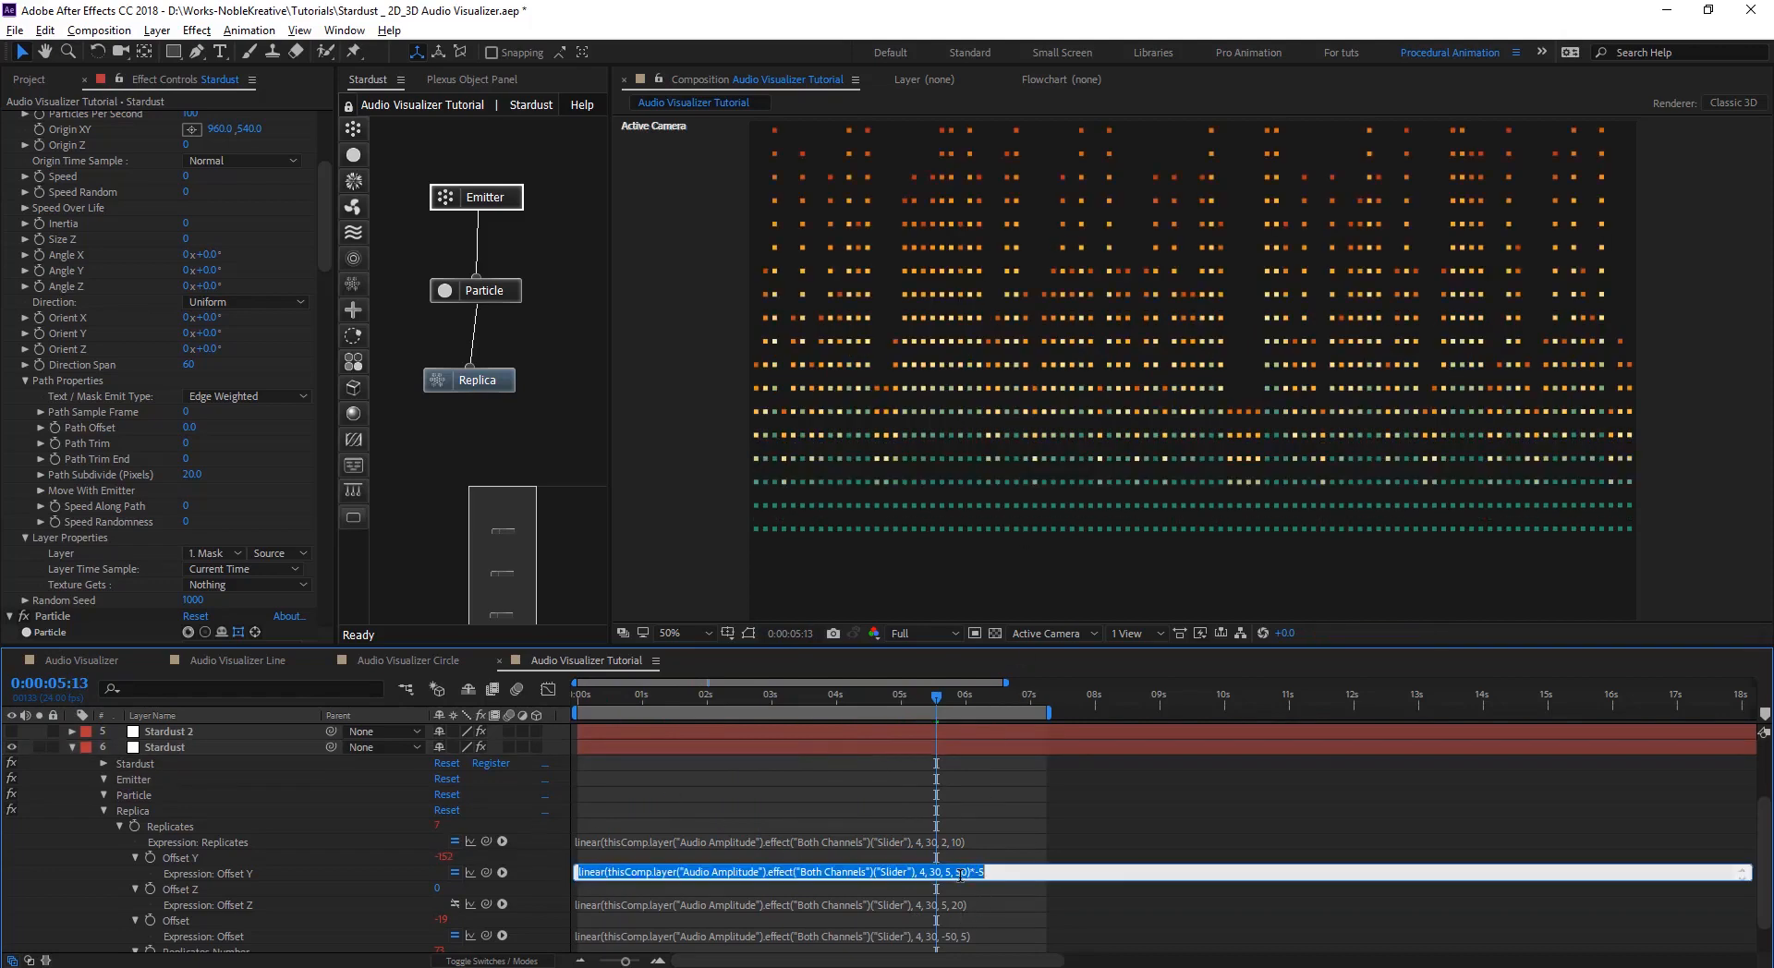
left_click(958, 873)
key("BackSpace")
type("3")
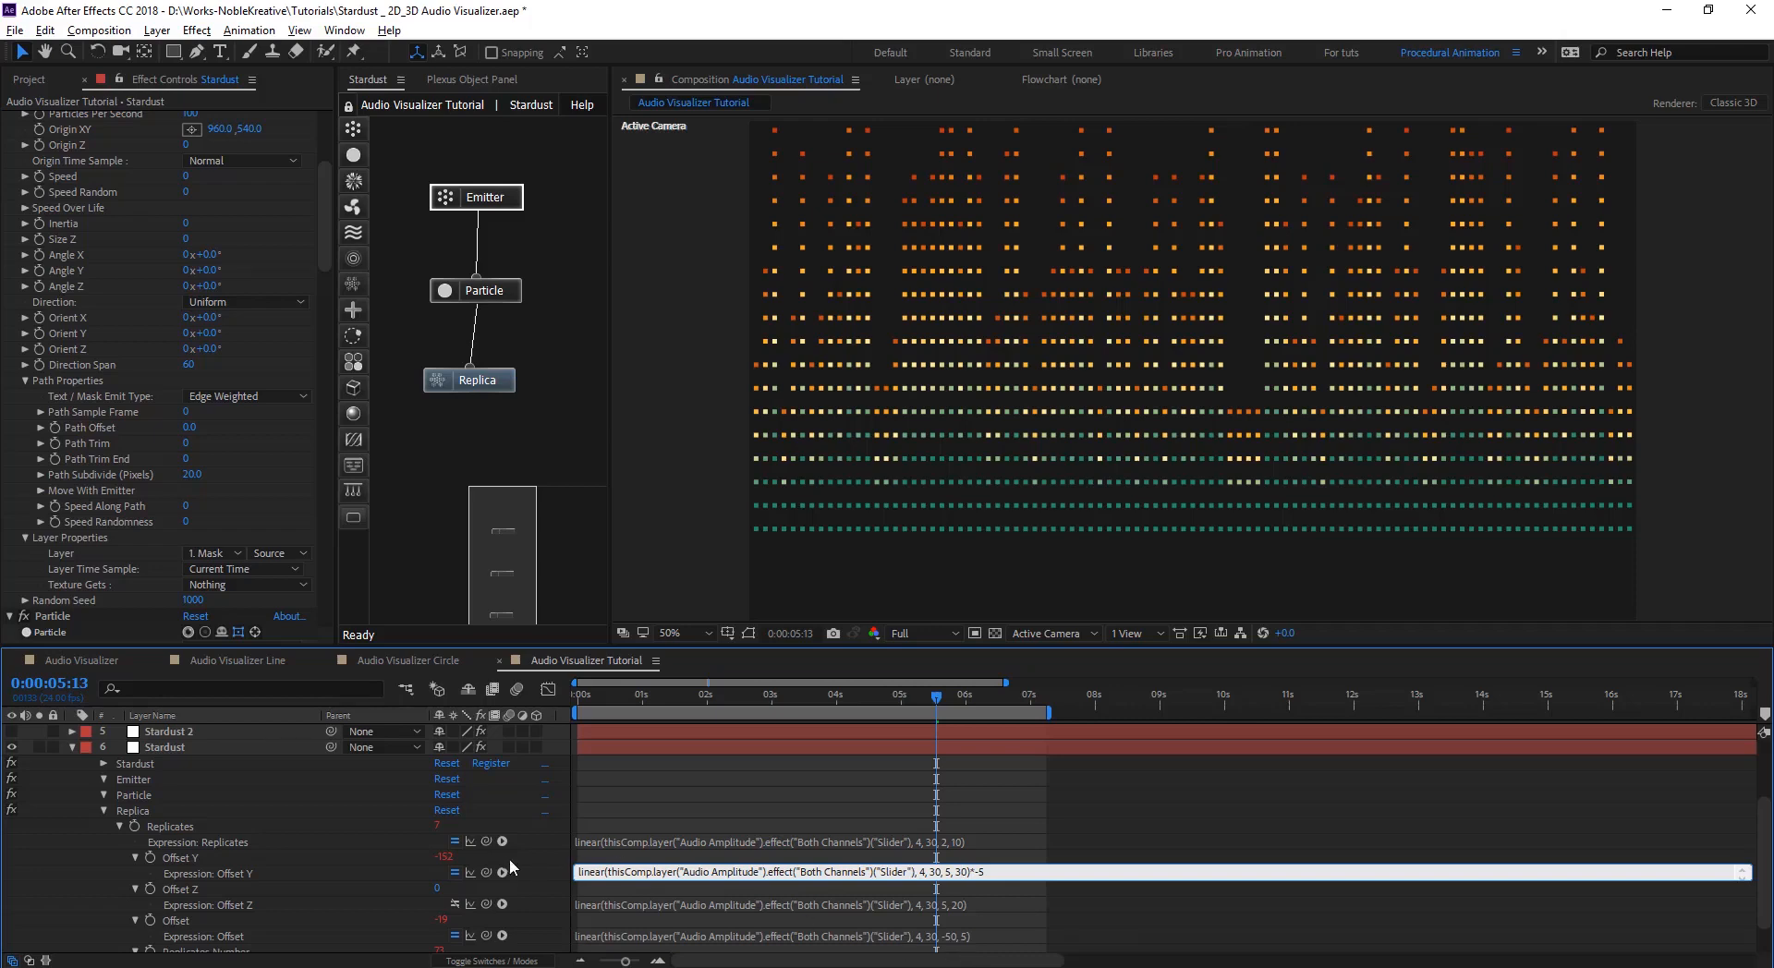
left_click(709, 767)
left_click_drag(939, 700, 906, 735)
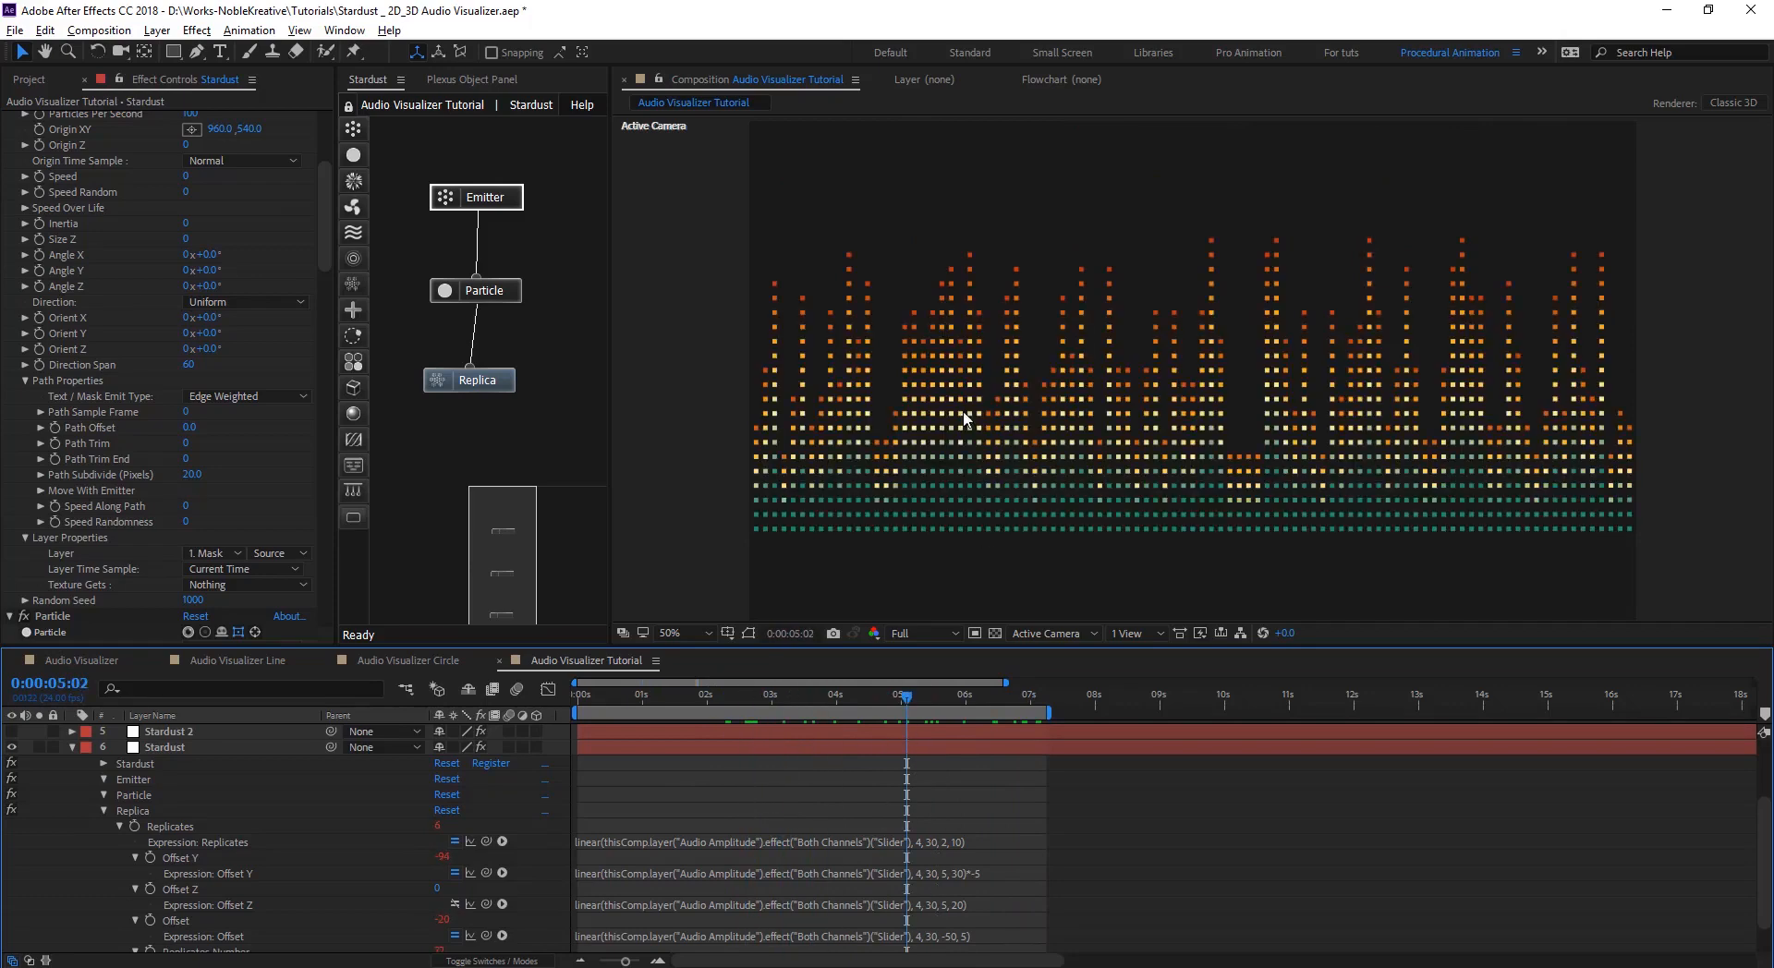
- In the Audio Visualizer Line composition, show the Stardust_Mask 3 layer and hide Stardust_Mask 2
left_click(291, 658)
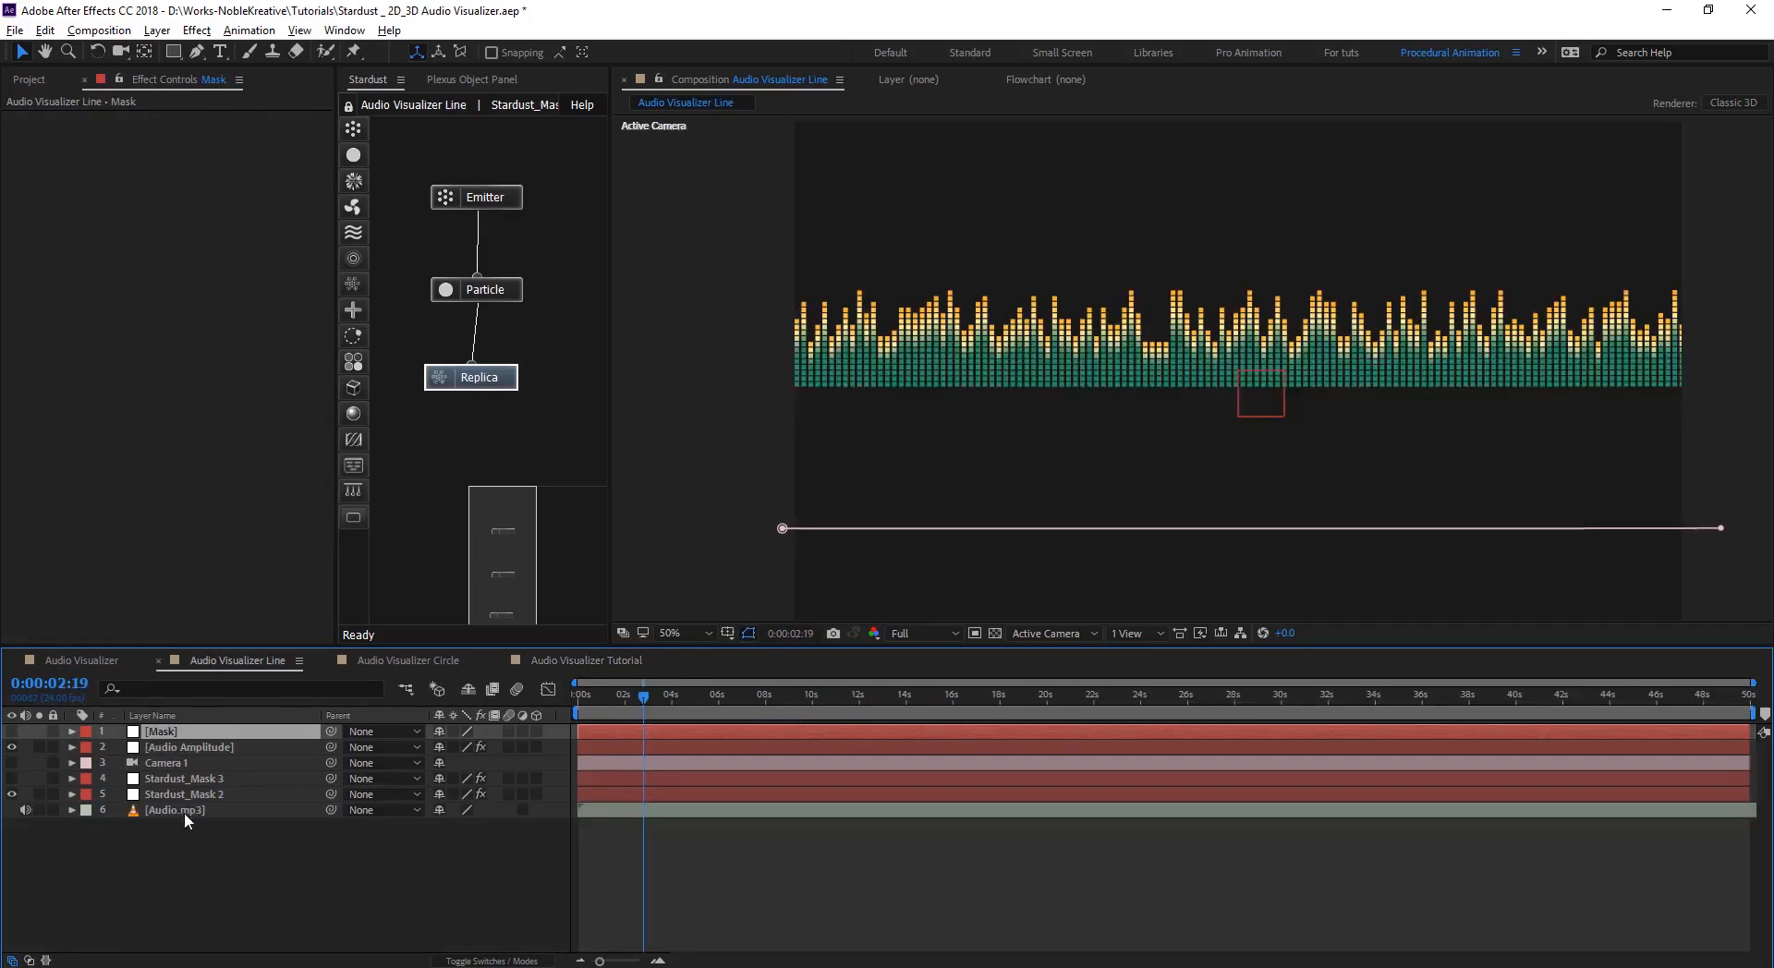
left_click(11, 779)
left_click(232, 793)
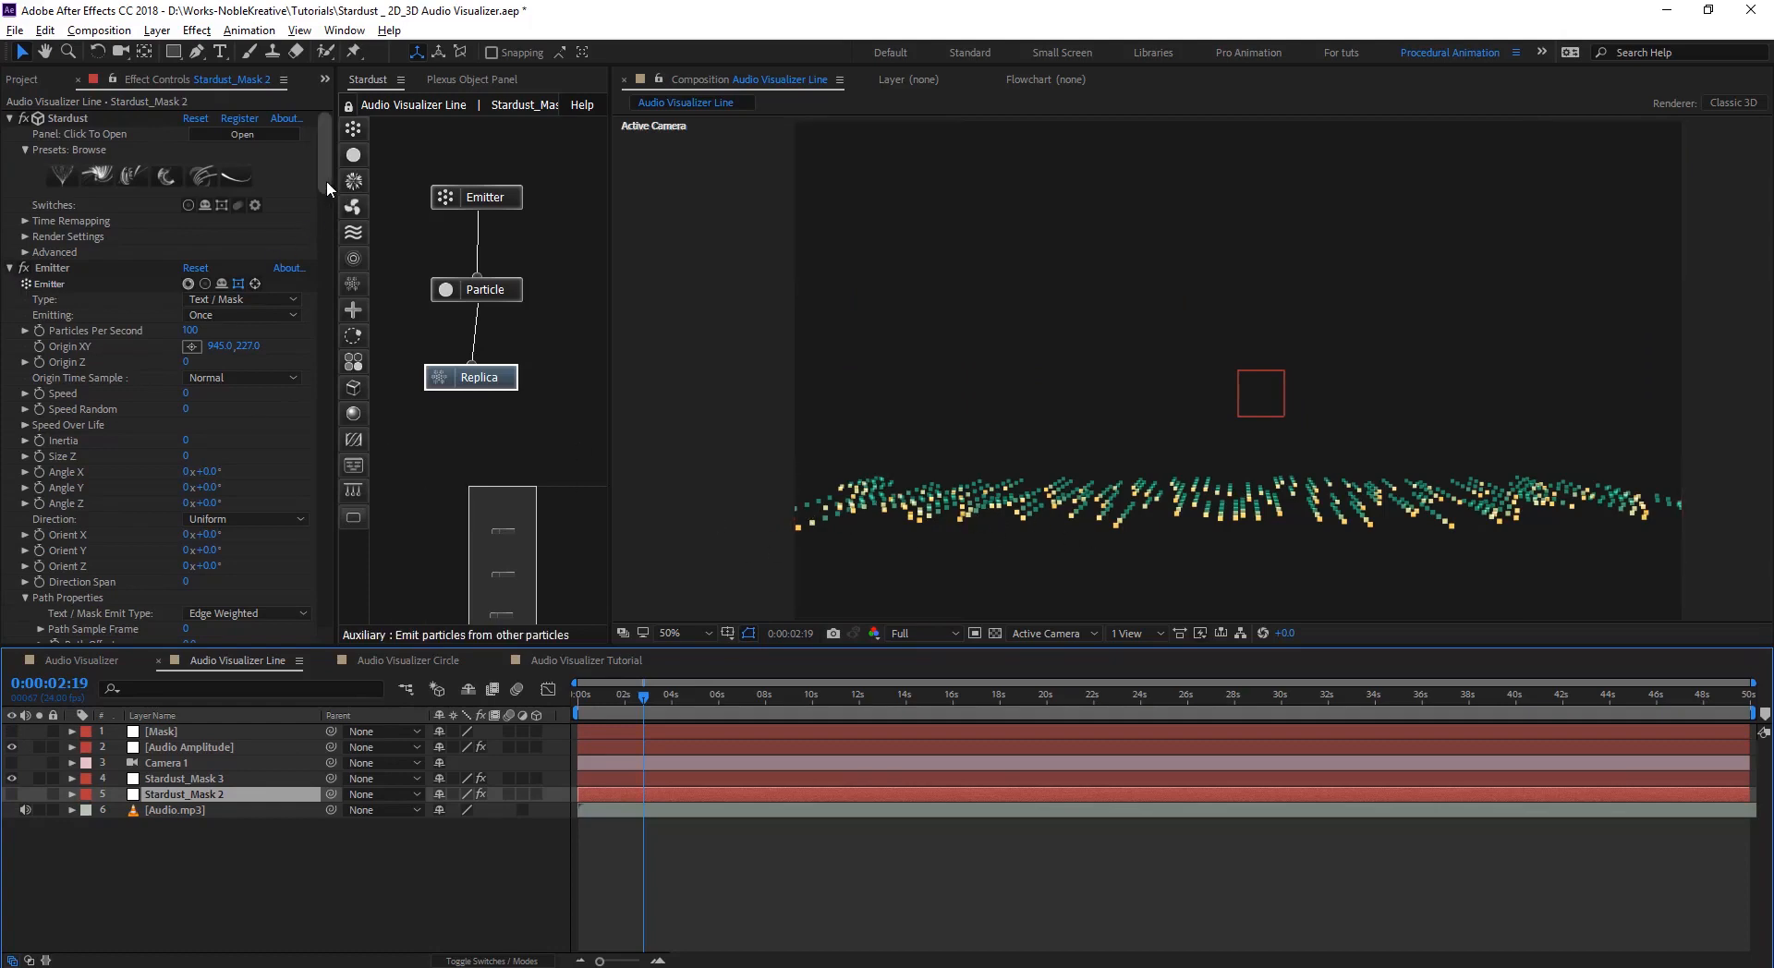
- Examine the Replica, Particle and Emitter settings of the Stardust_Mask 2 layer
scroll(326, 180, "down", 10)
left_click_drag(322, 295, 323, 451)
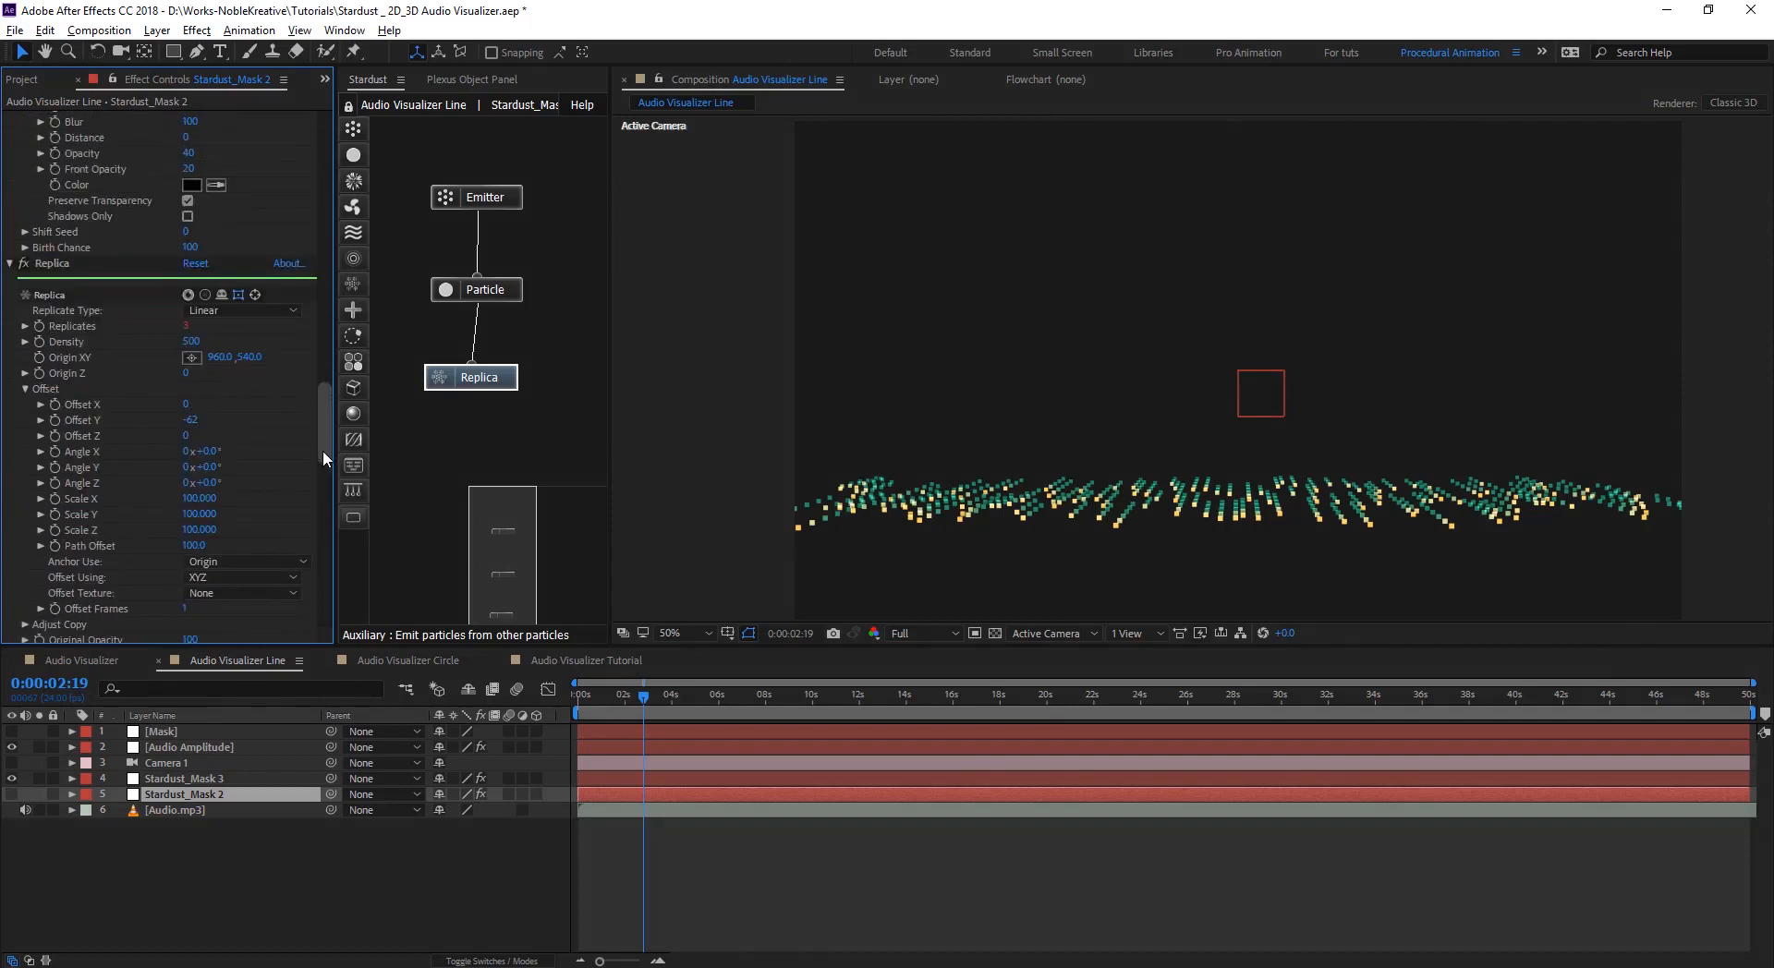
left_click(463, 383)
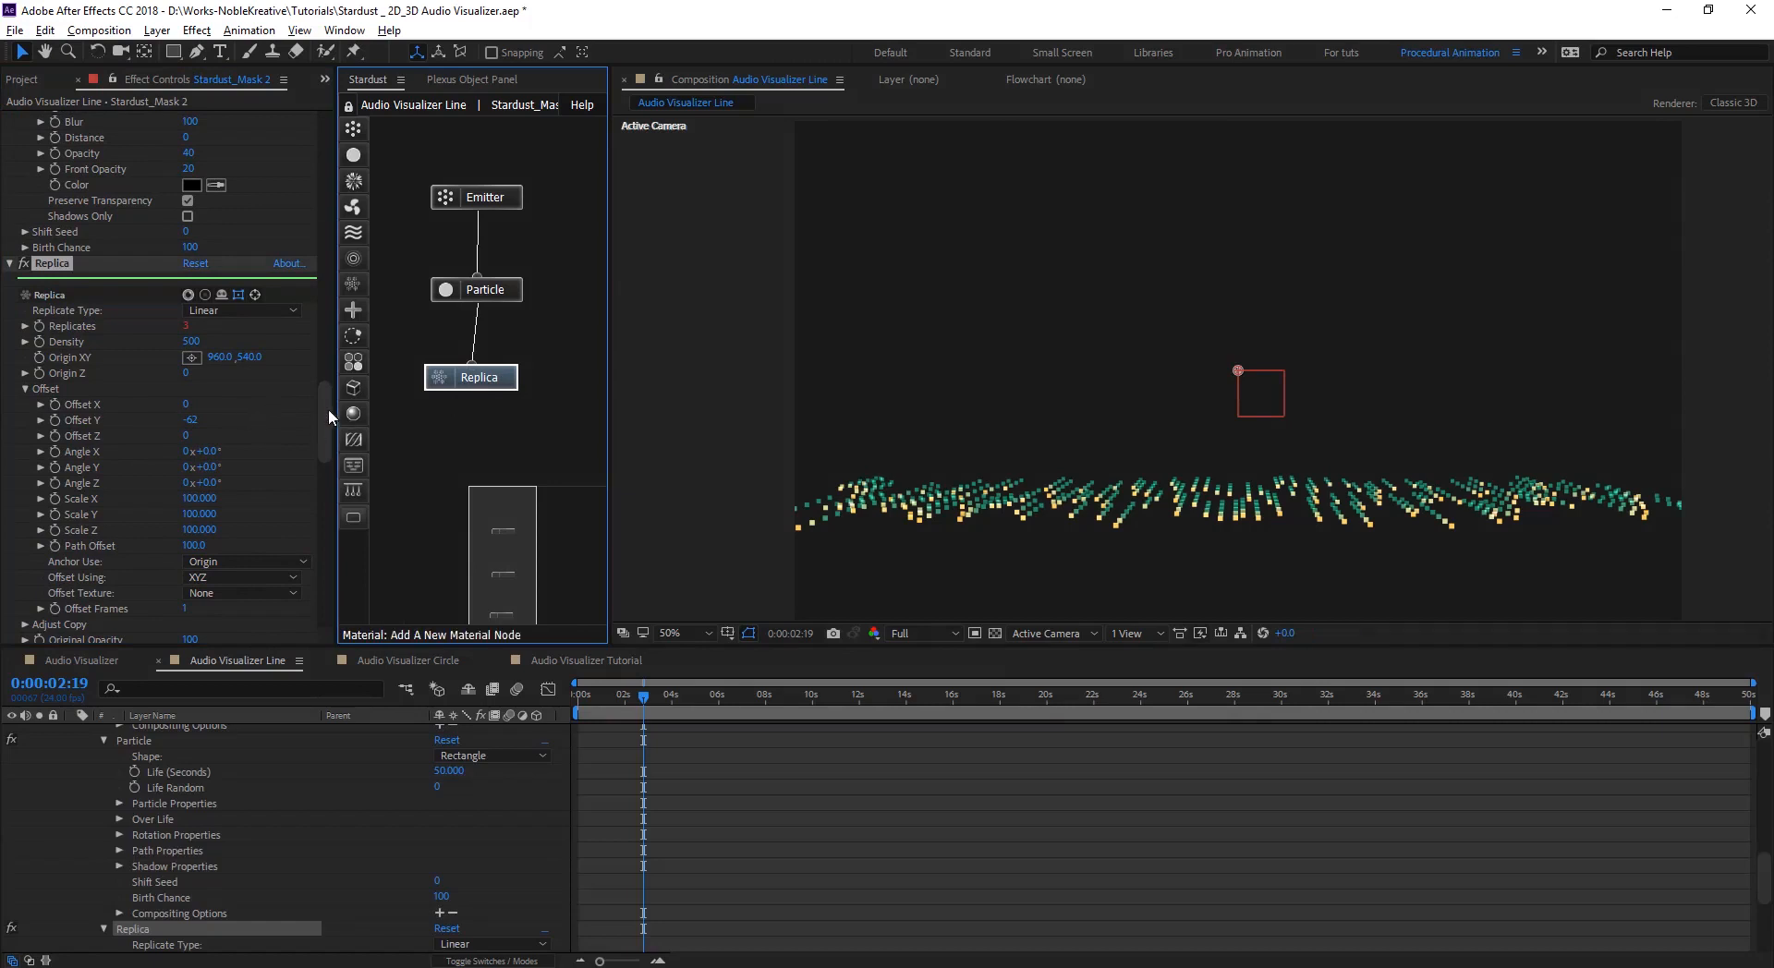
left_click_drag(323, 406, 323, 410)
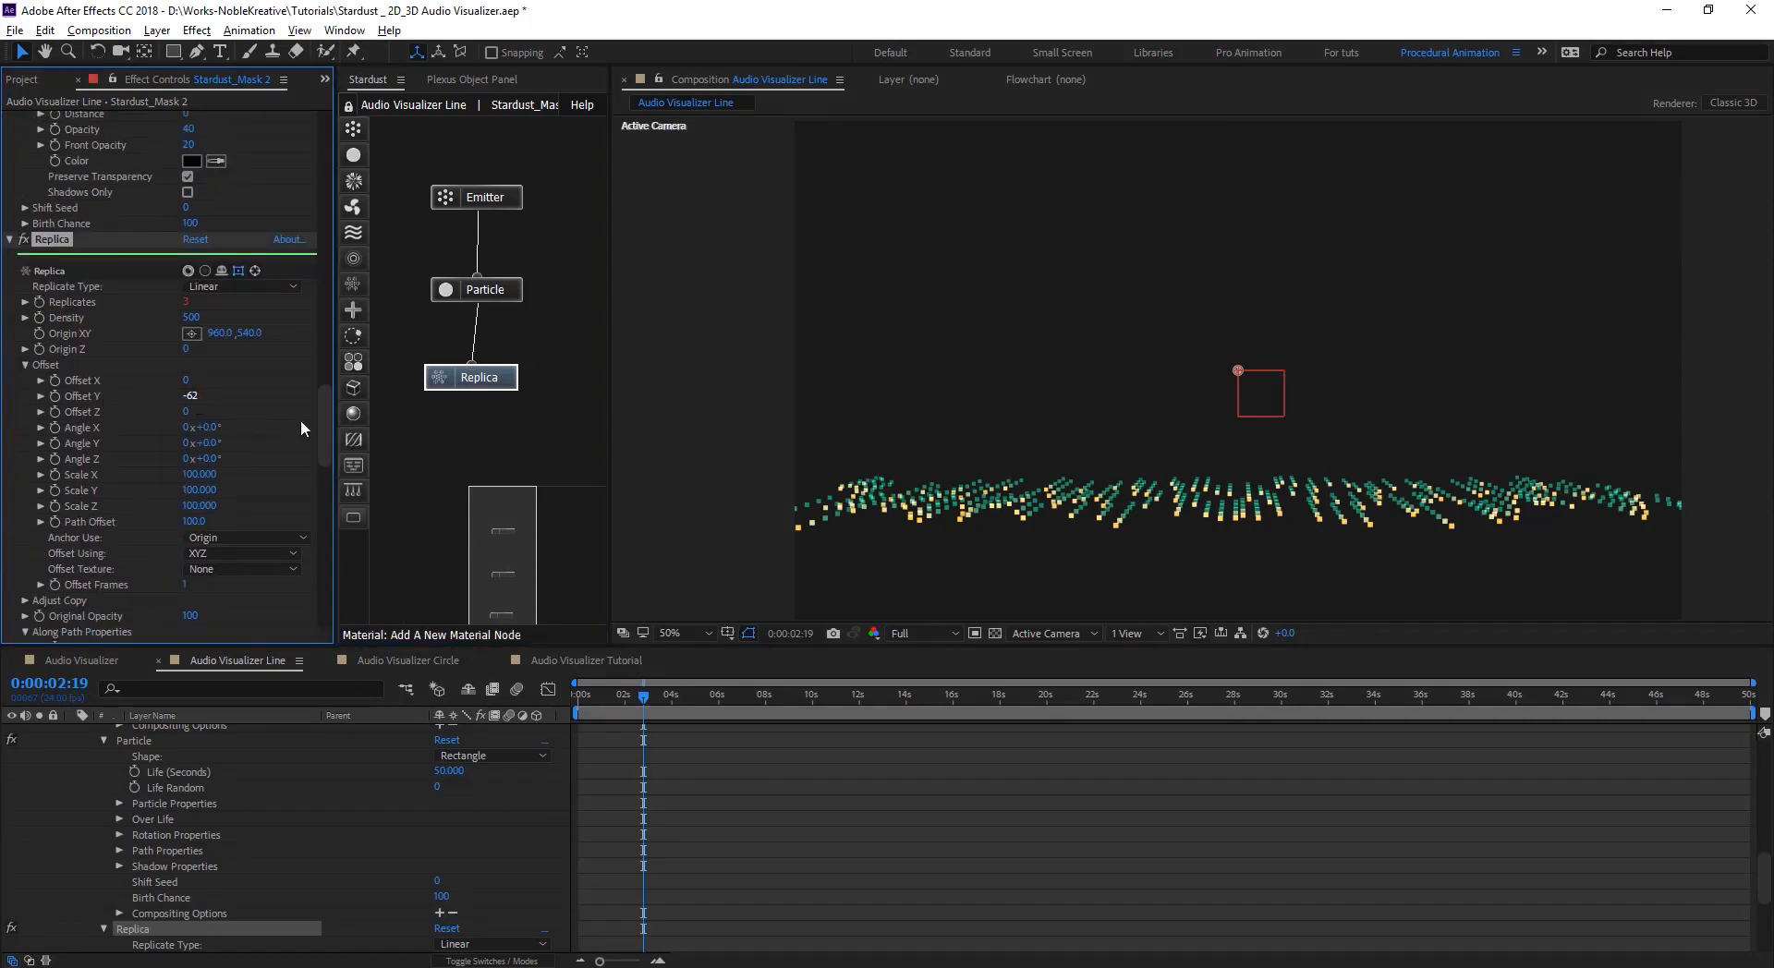
left_click(476, 290)
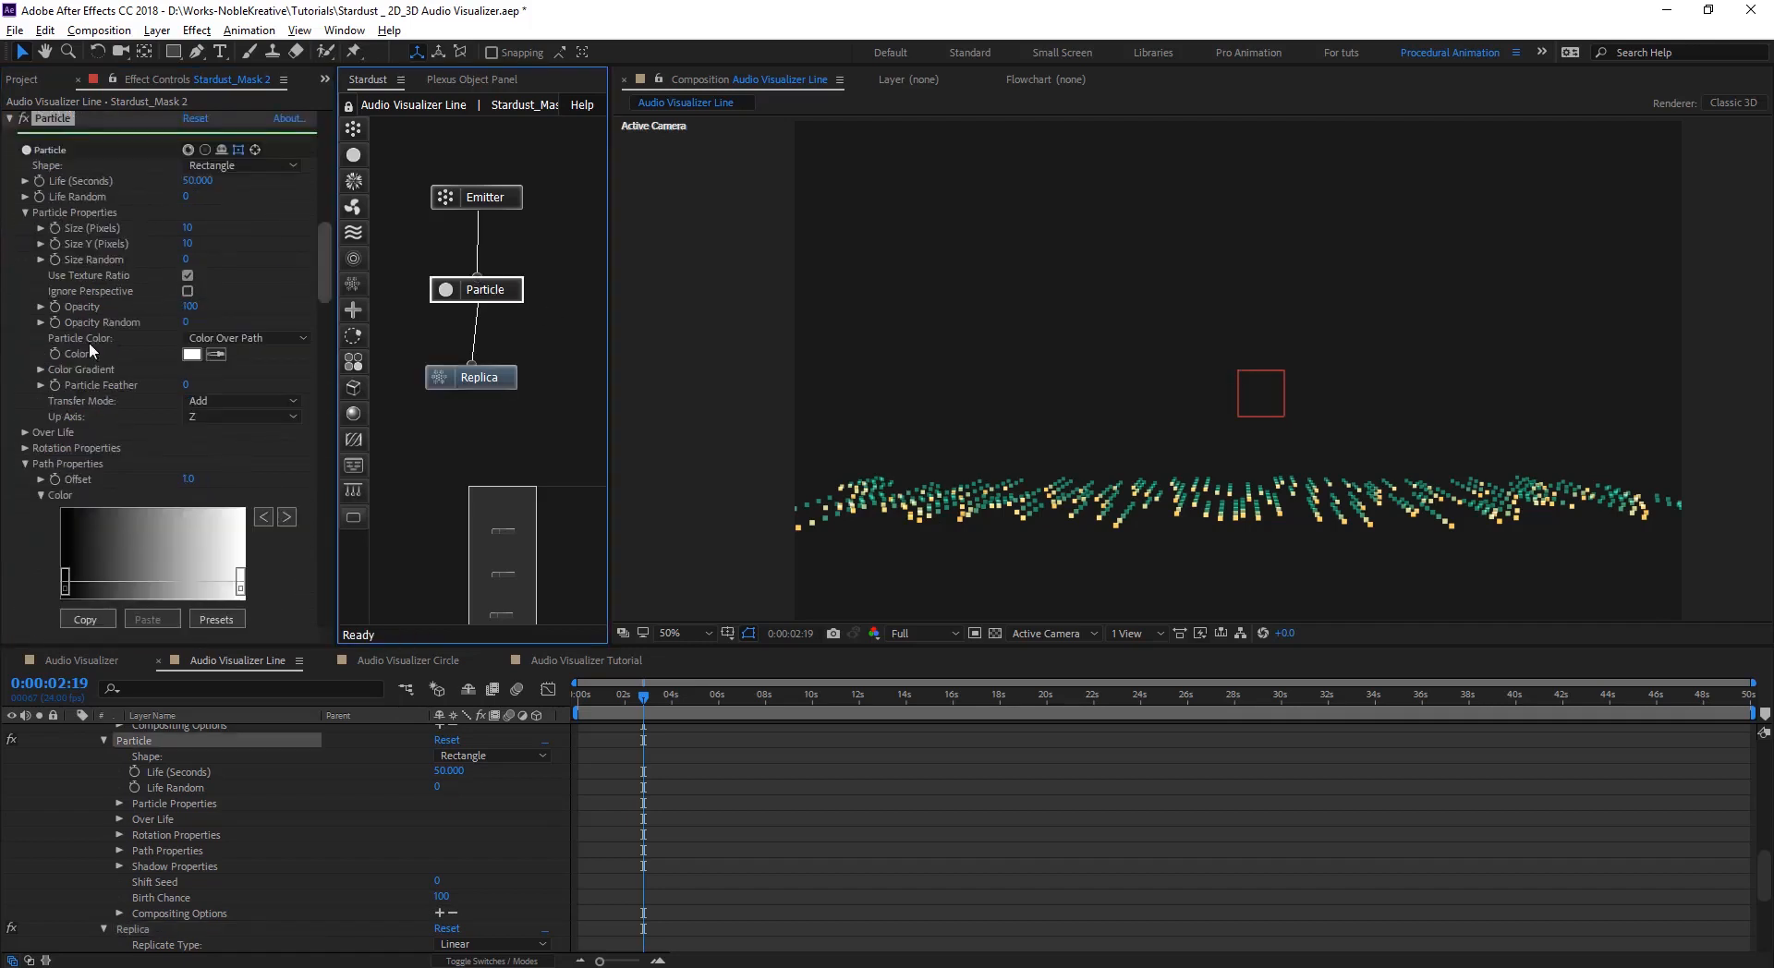
scroll(114, 292, "up", 1)
left_click(476, 197)
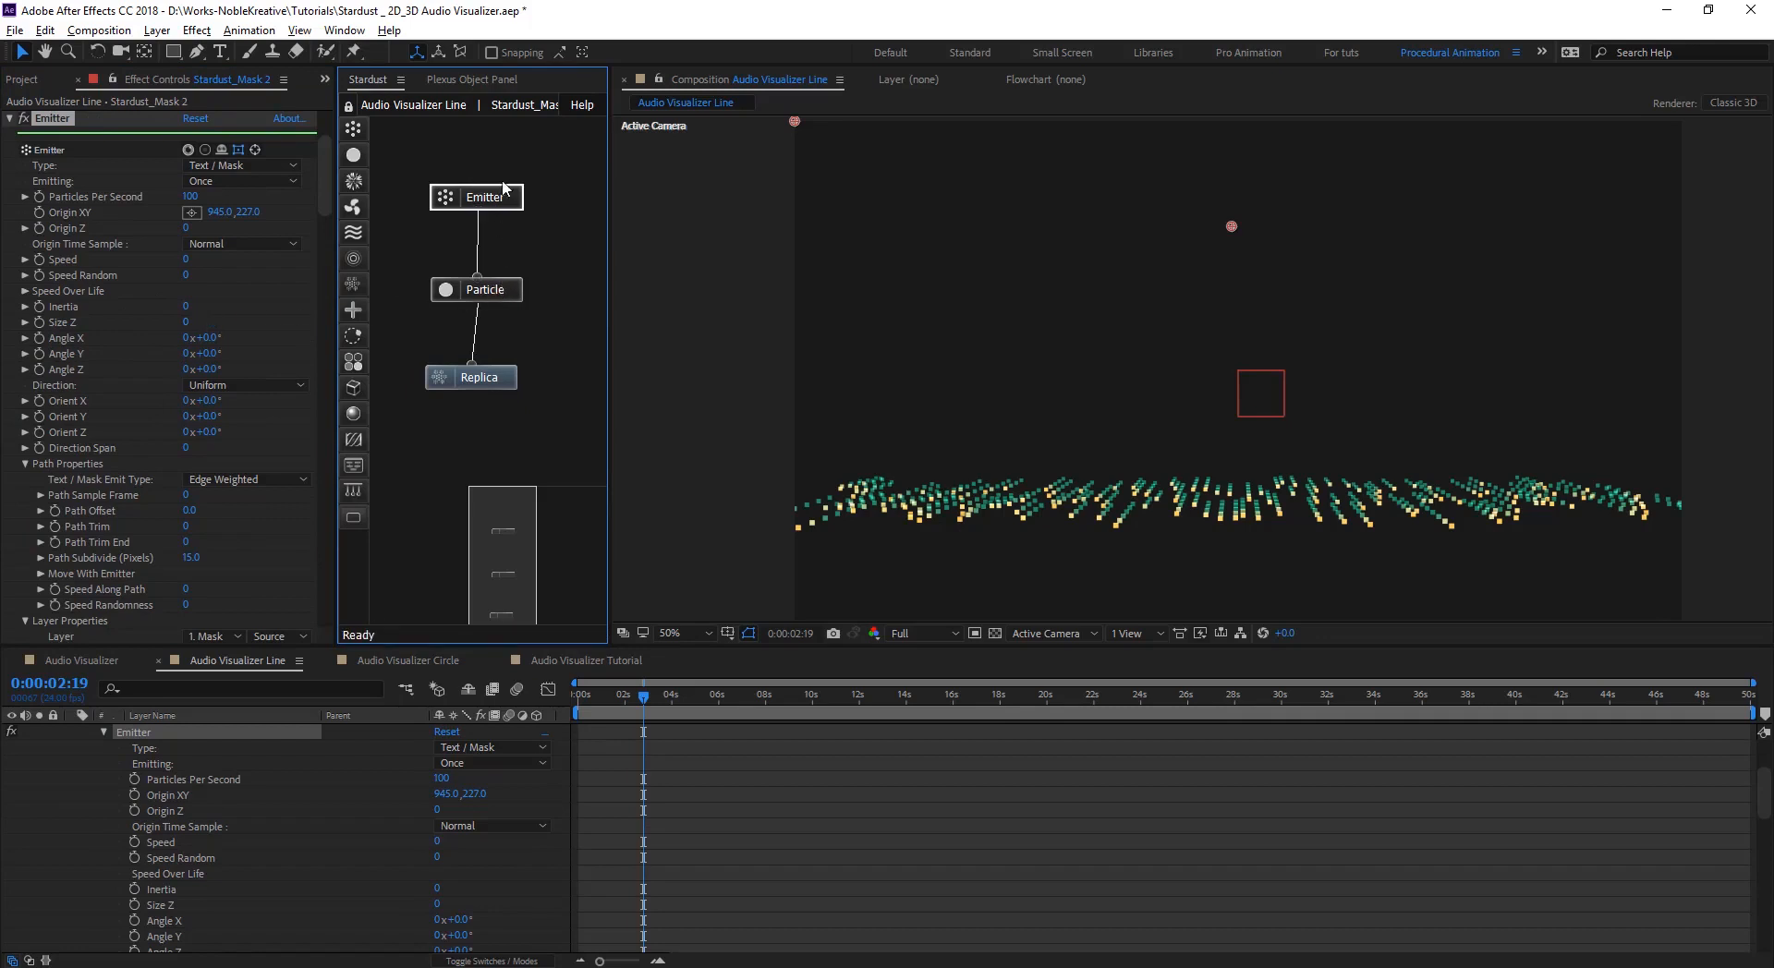
right_click(567, 211)
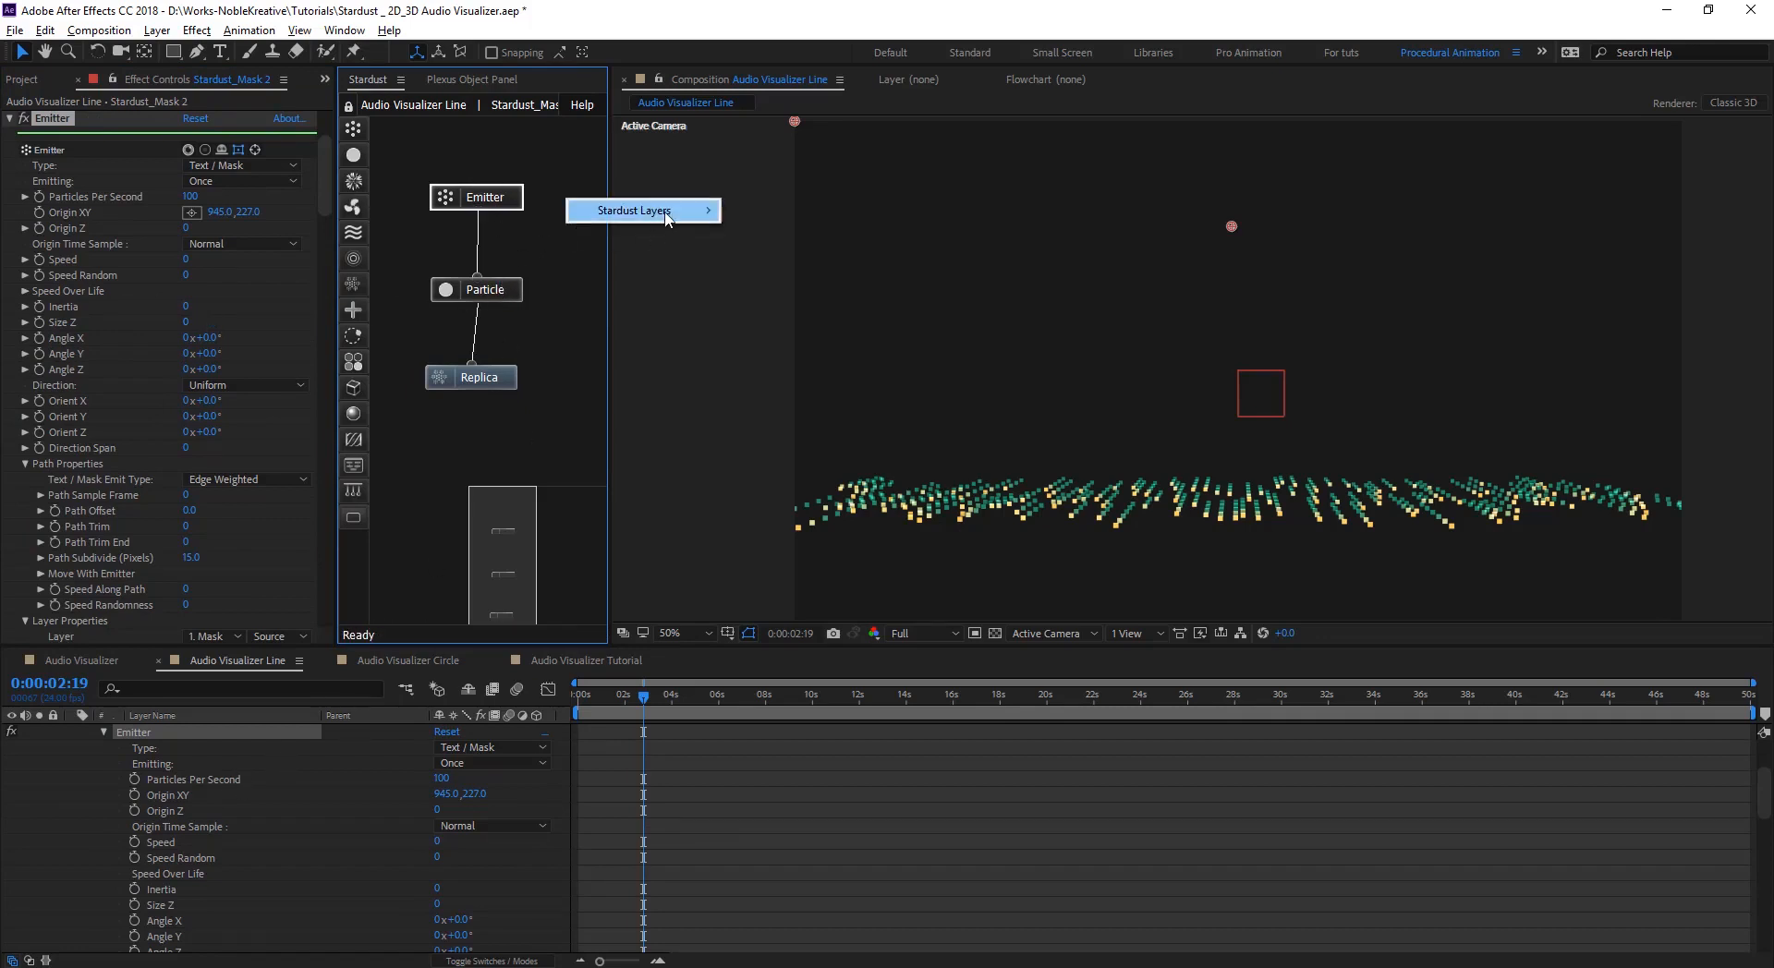
mouse_move(665, 211)
left_click(825, 231)
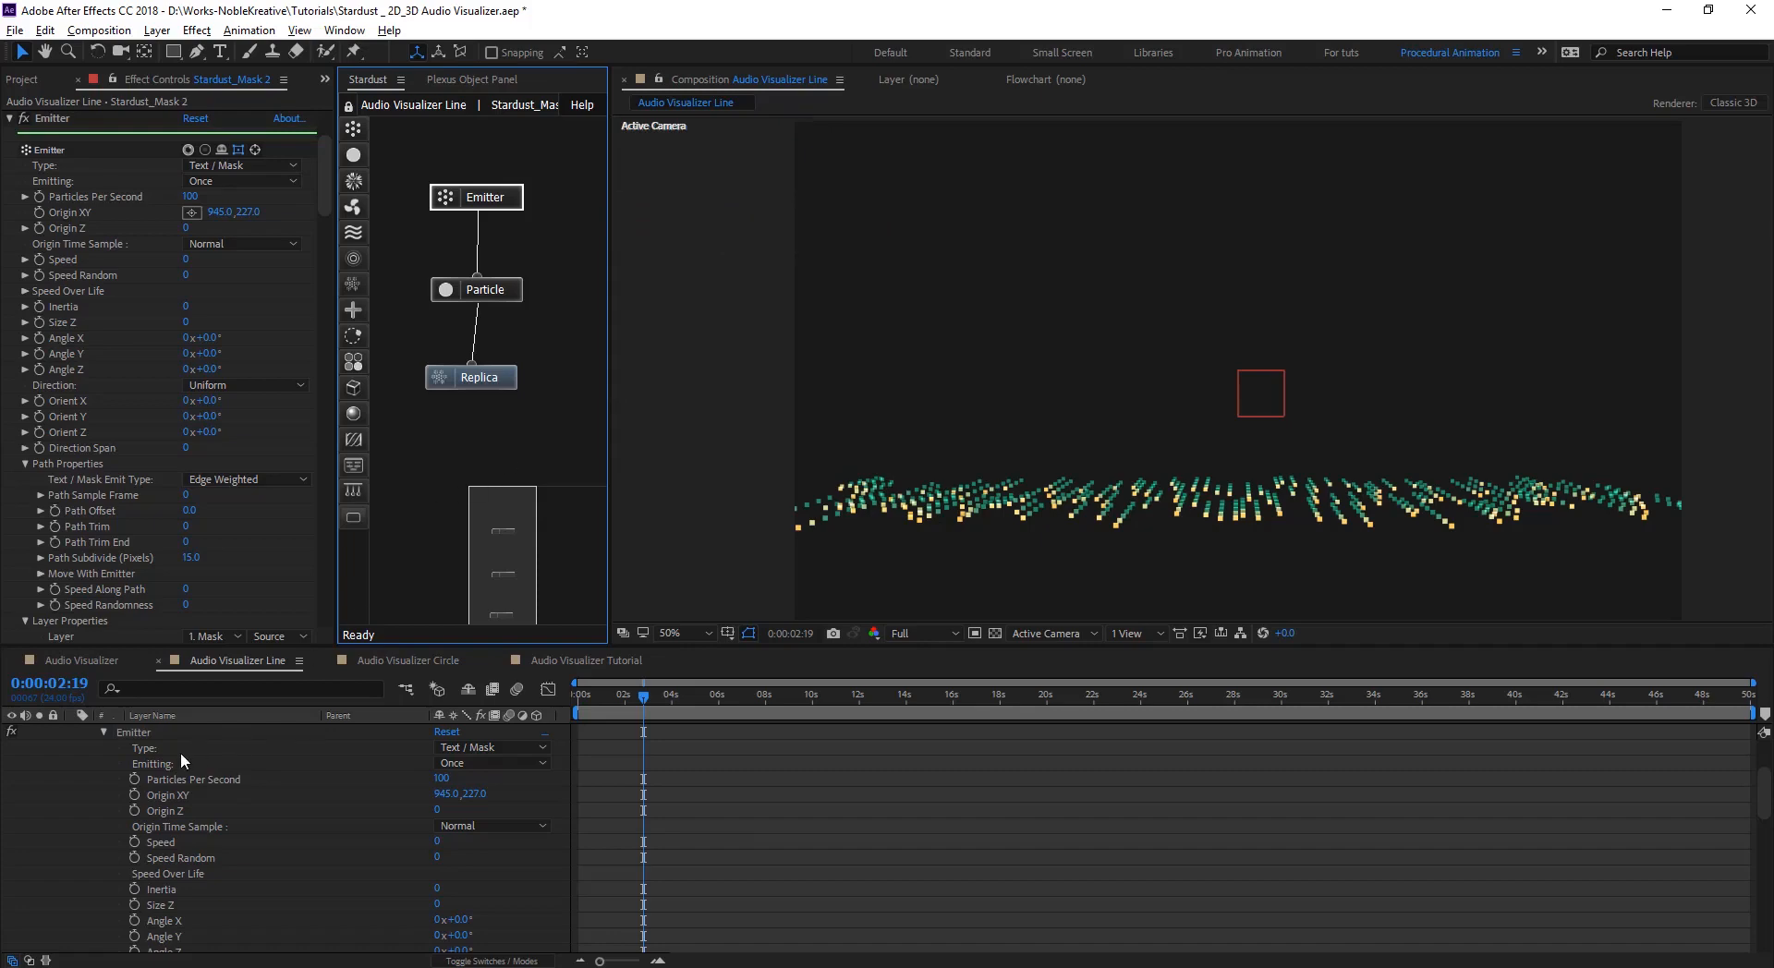
scroll(181, 762, "up", 3)
left_click(72, 795)
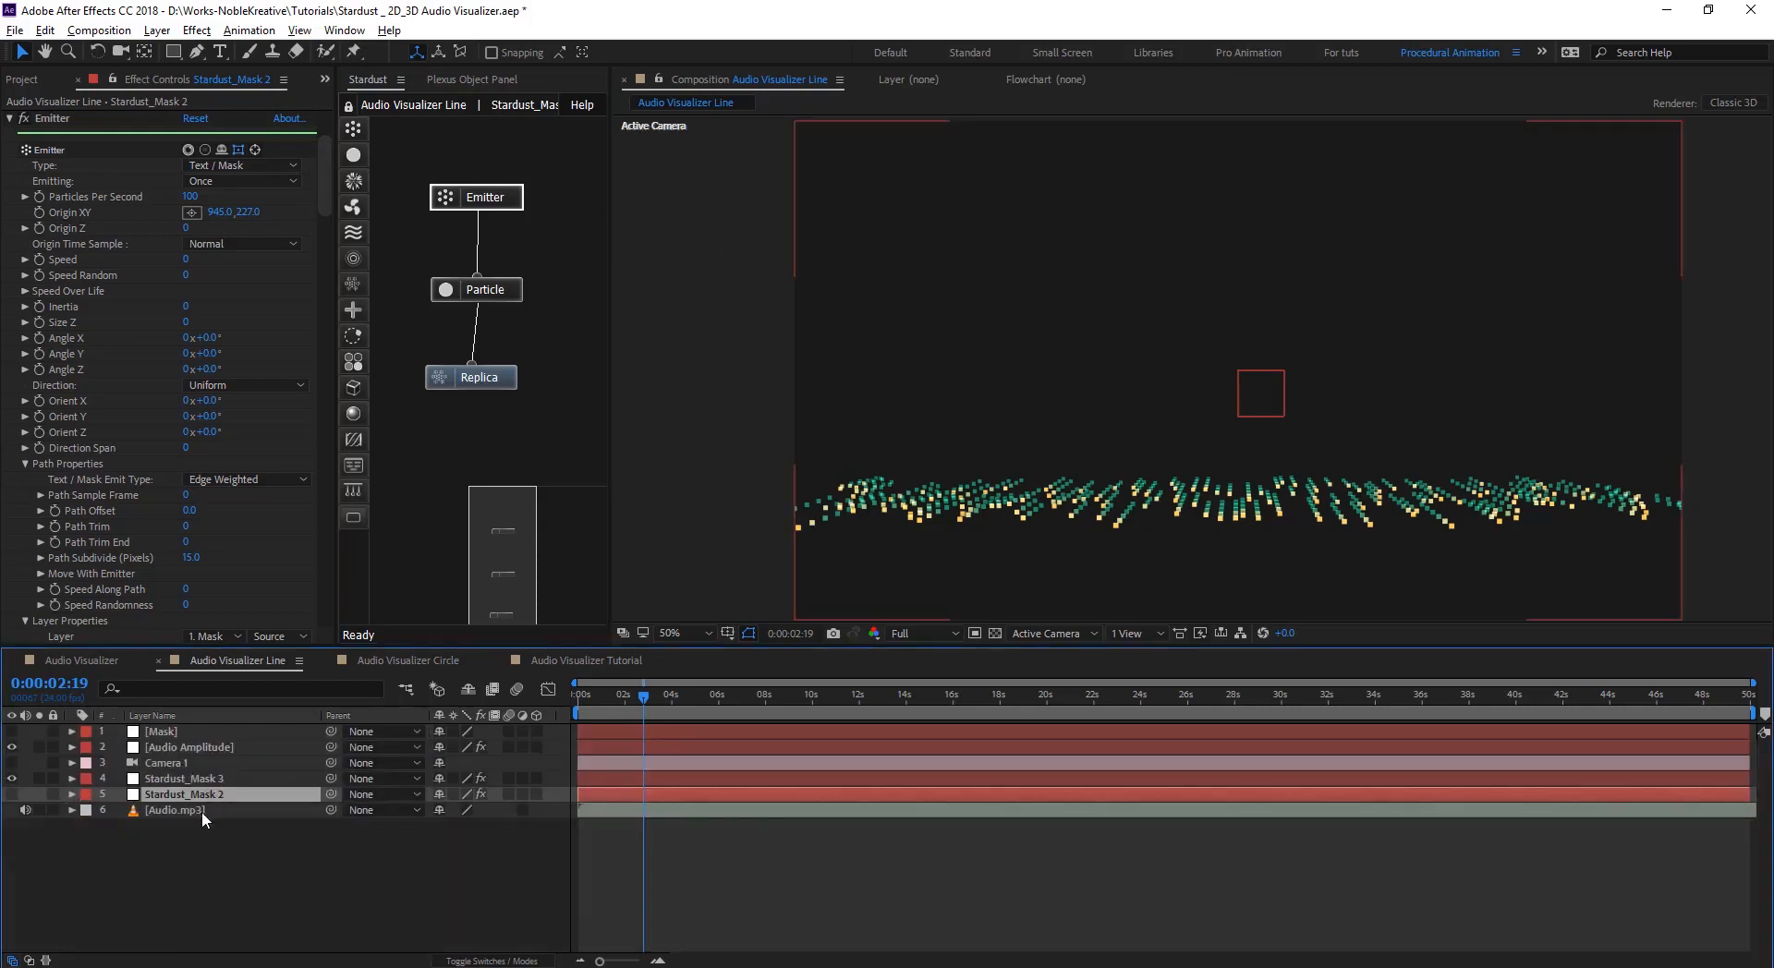
- Set the Emitter's Size Z on Stardust_Mask 3 to 270 and preview the grid at 0:00:09:00
left_click(206, 782)
left_click_drag(325, 153, 331, 183)
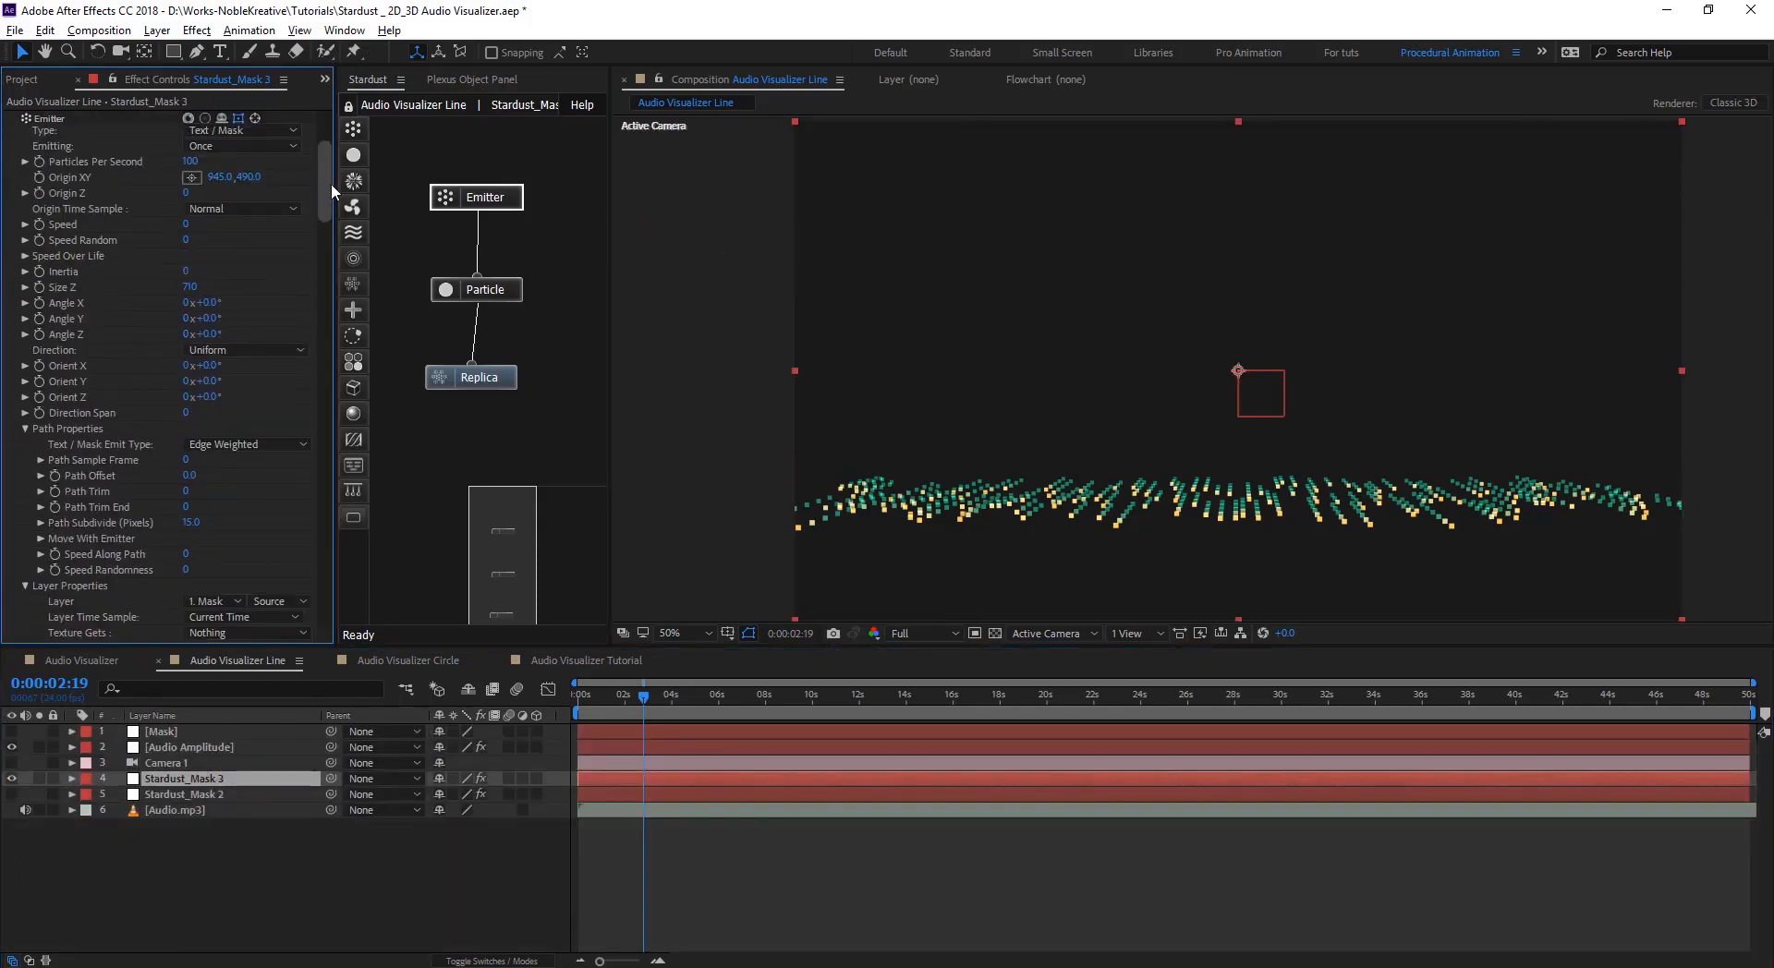
left_click(190, 288)
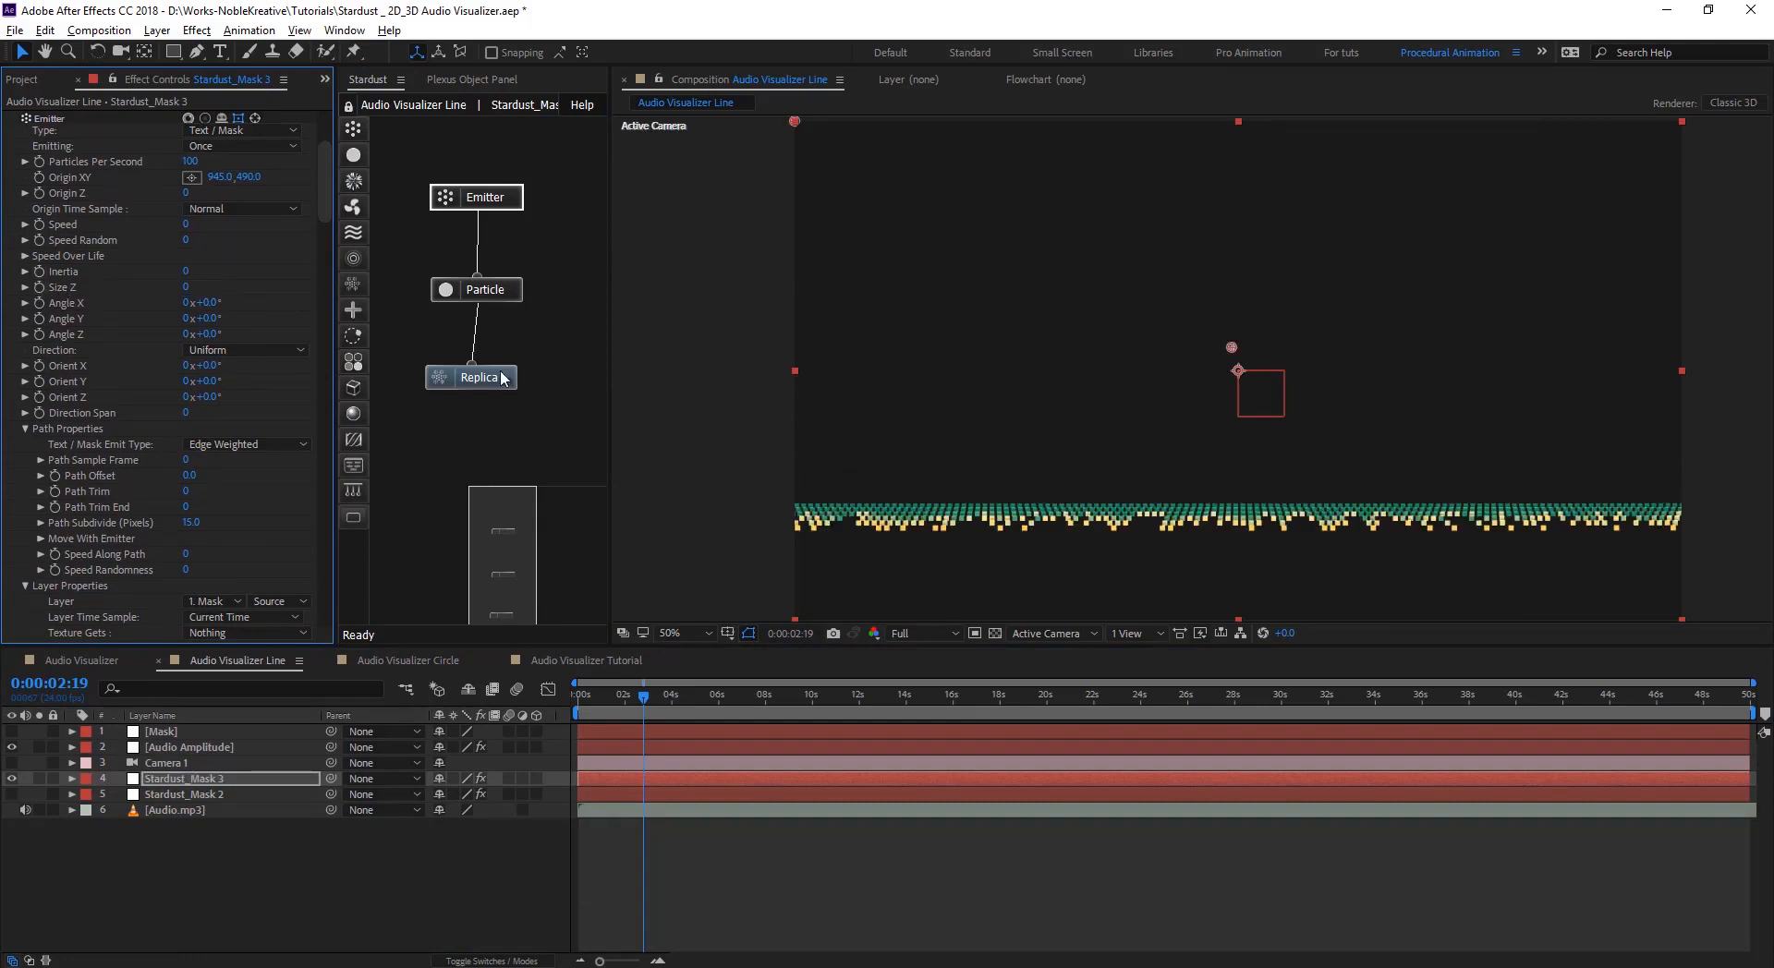
left_click(196, 289)
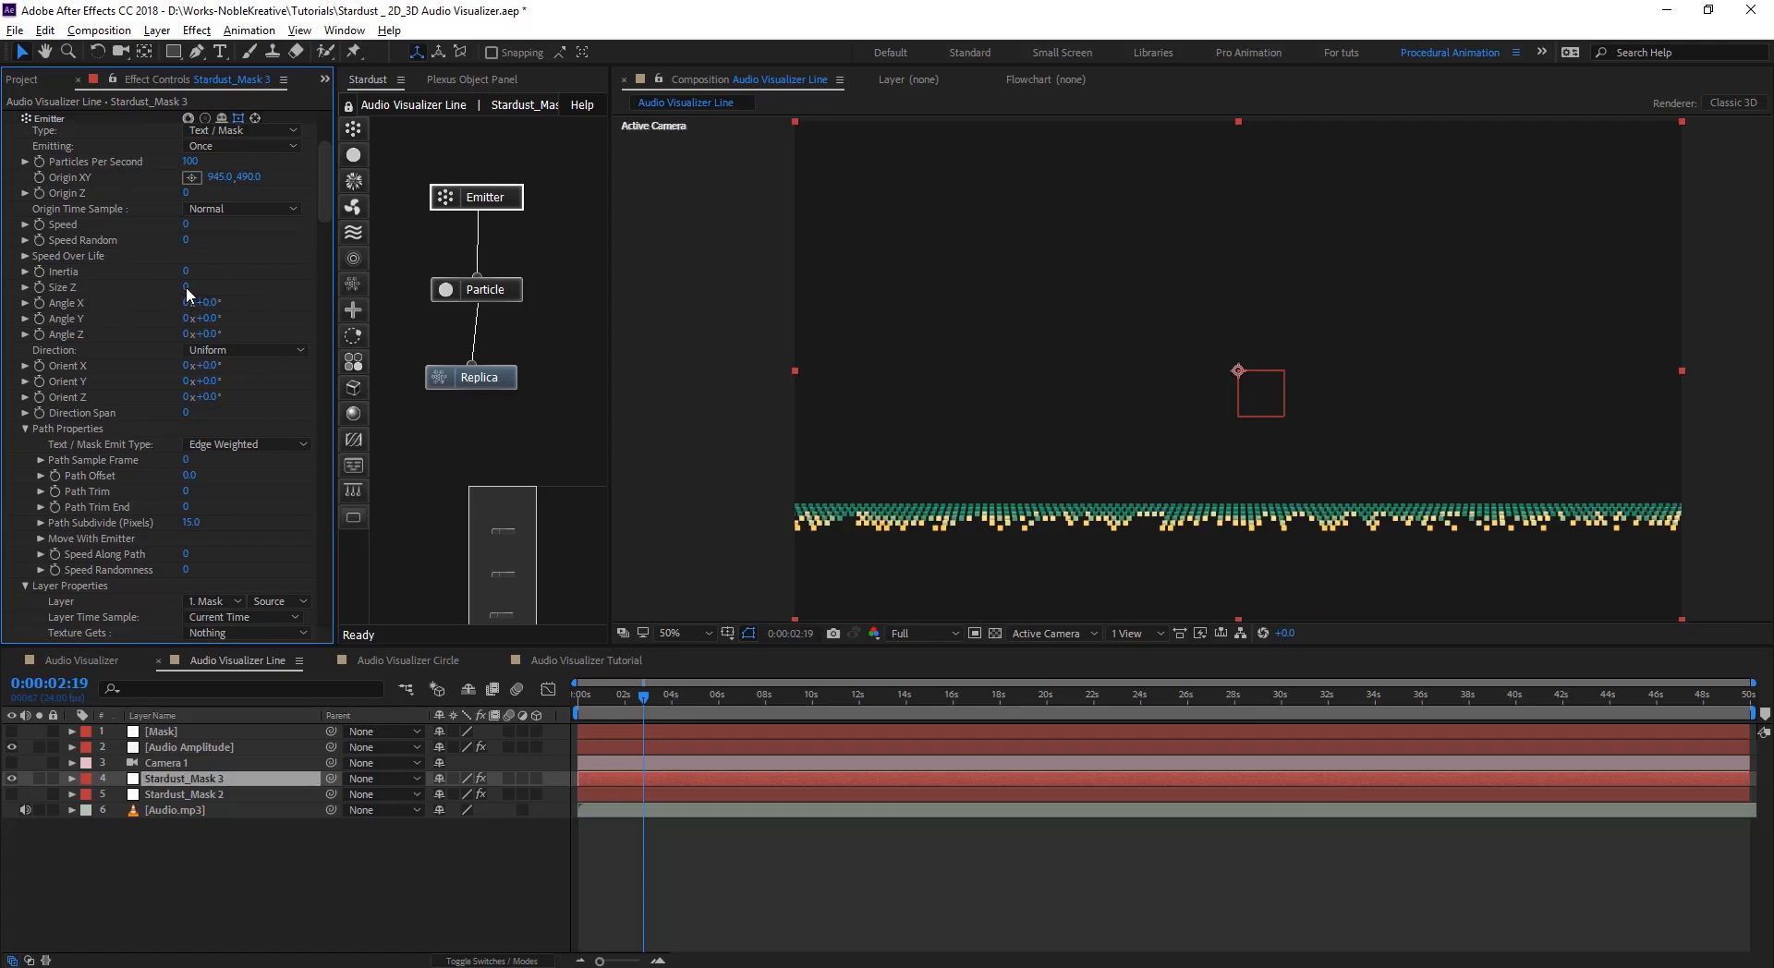
left_click_drag(186, 288, 207, 286)
left_click_drag(657, 693, 789, 695)
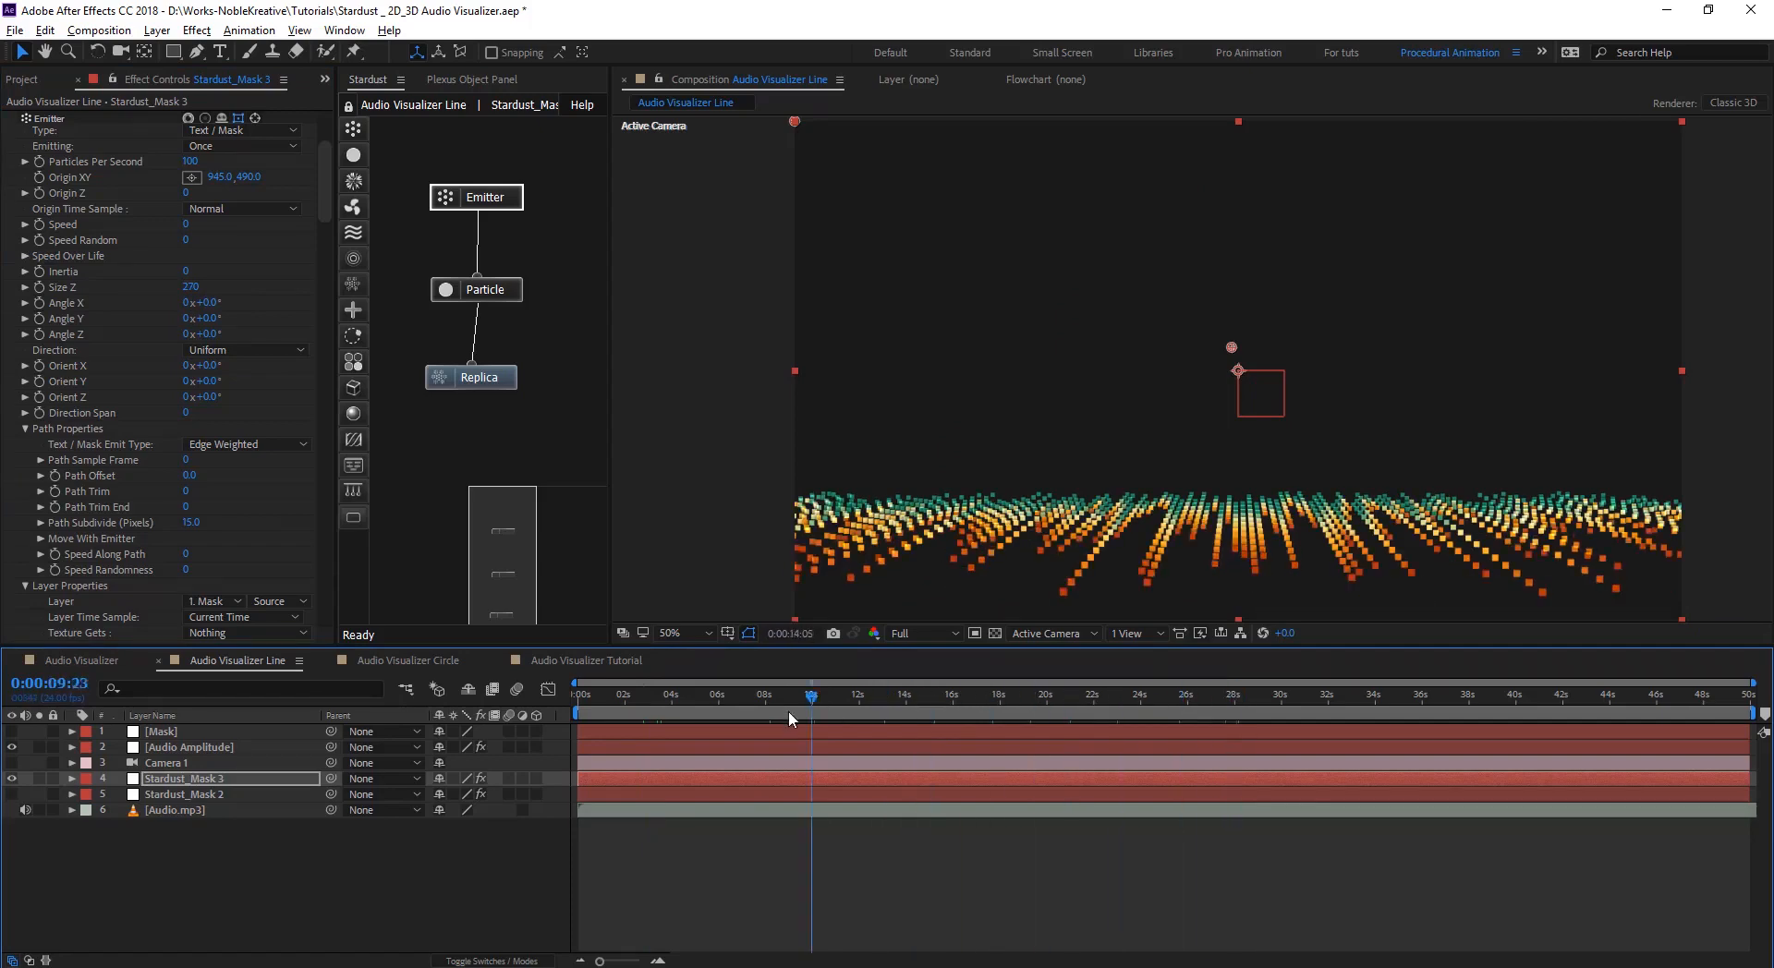
- Examine the Replica's Offset settings on Stardust_Mask 3, including Offset Z
left_click(497, 377)
left_click_drag(325, 346, 322, 395)
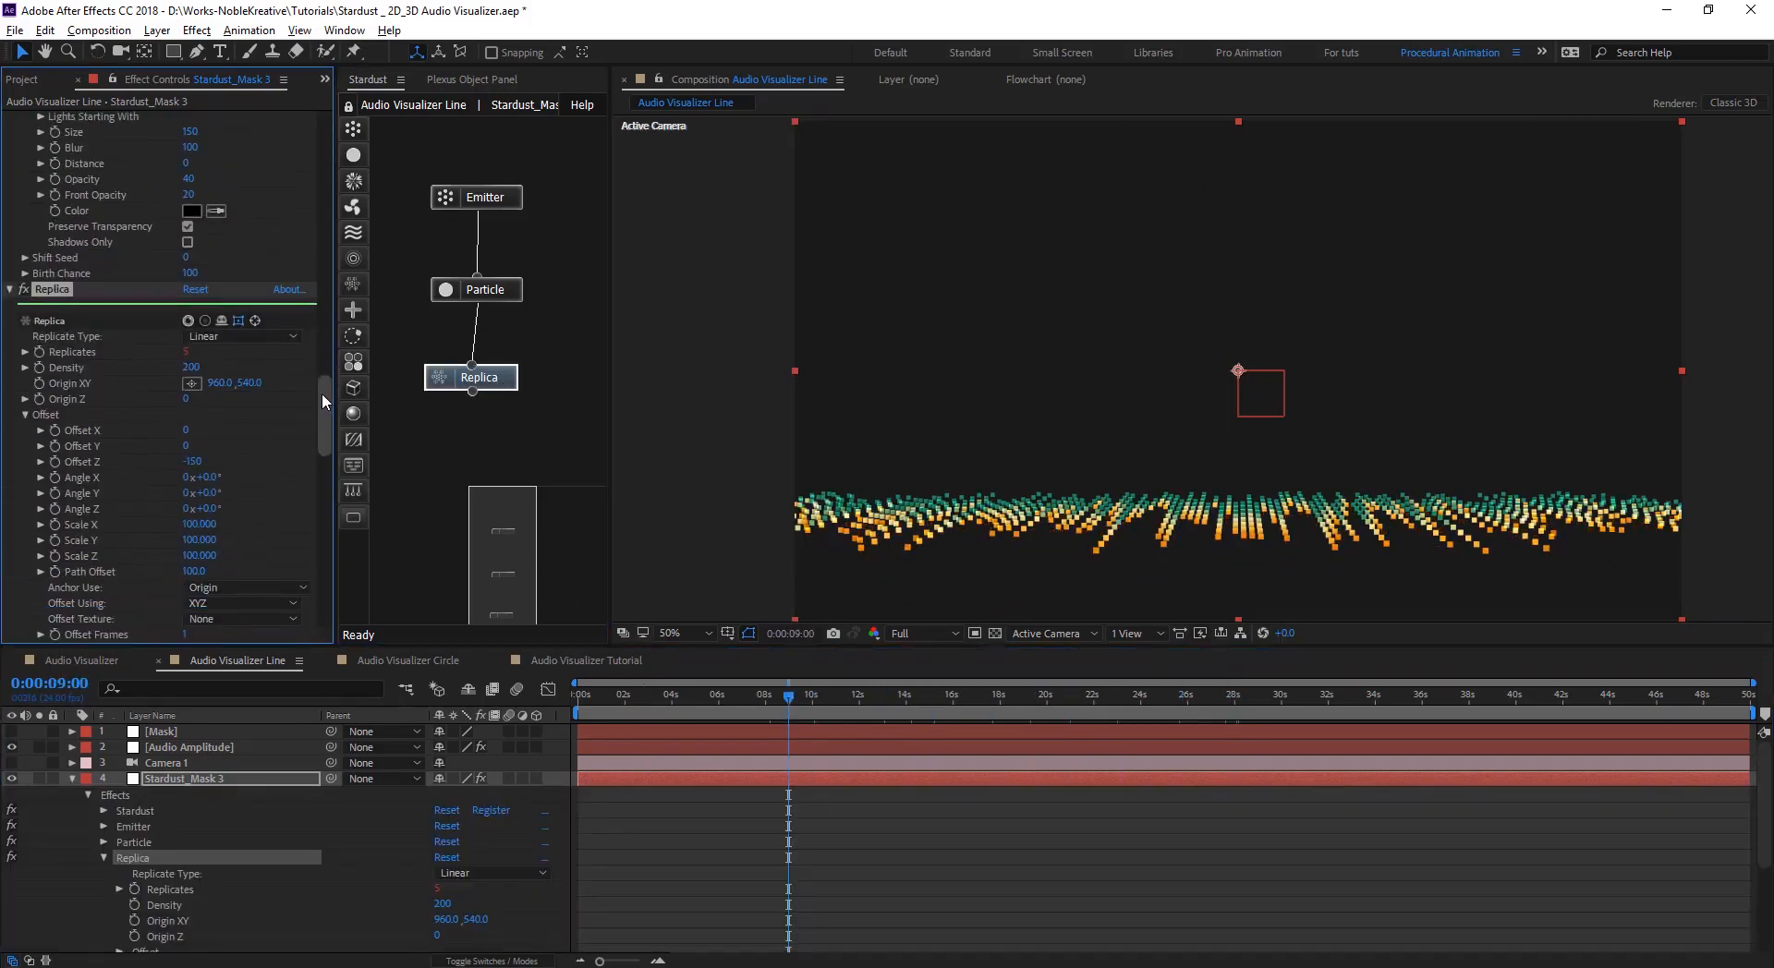
left_click(91, 461)
- Open the Audio Visualizer Circle 2 composition nested in Audio Visualizer Circle, preview 0:00:06:03 and inspect its Mask layer by briefly showing it
left_click(426, 664)
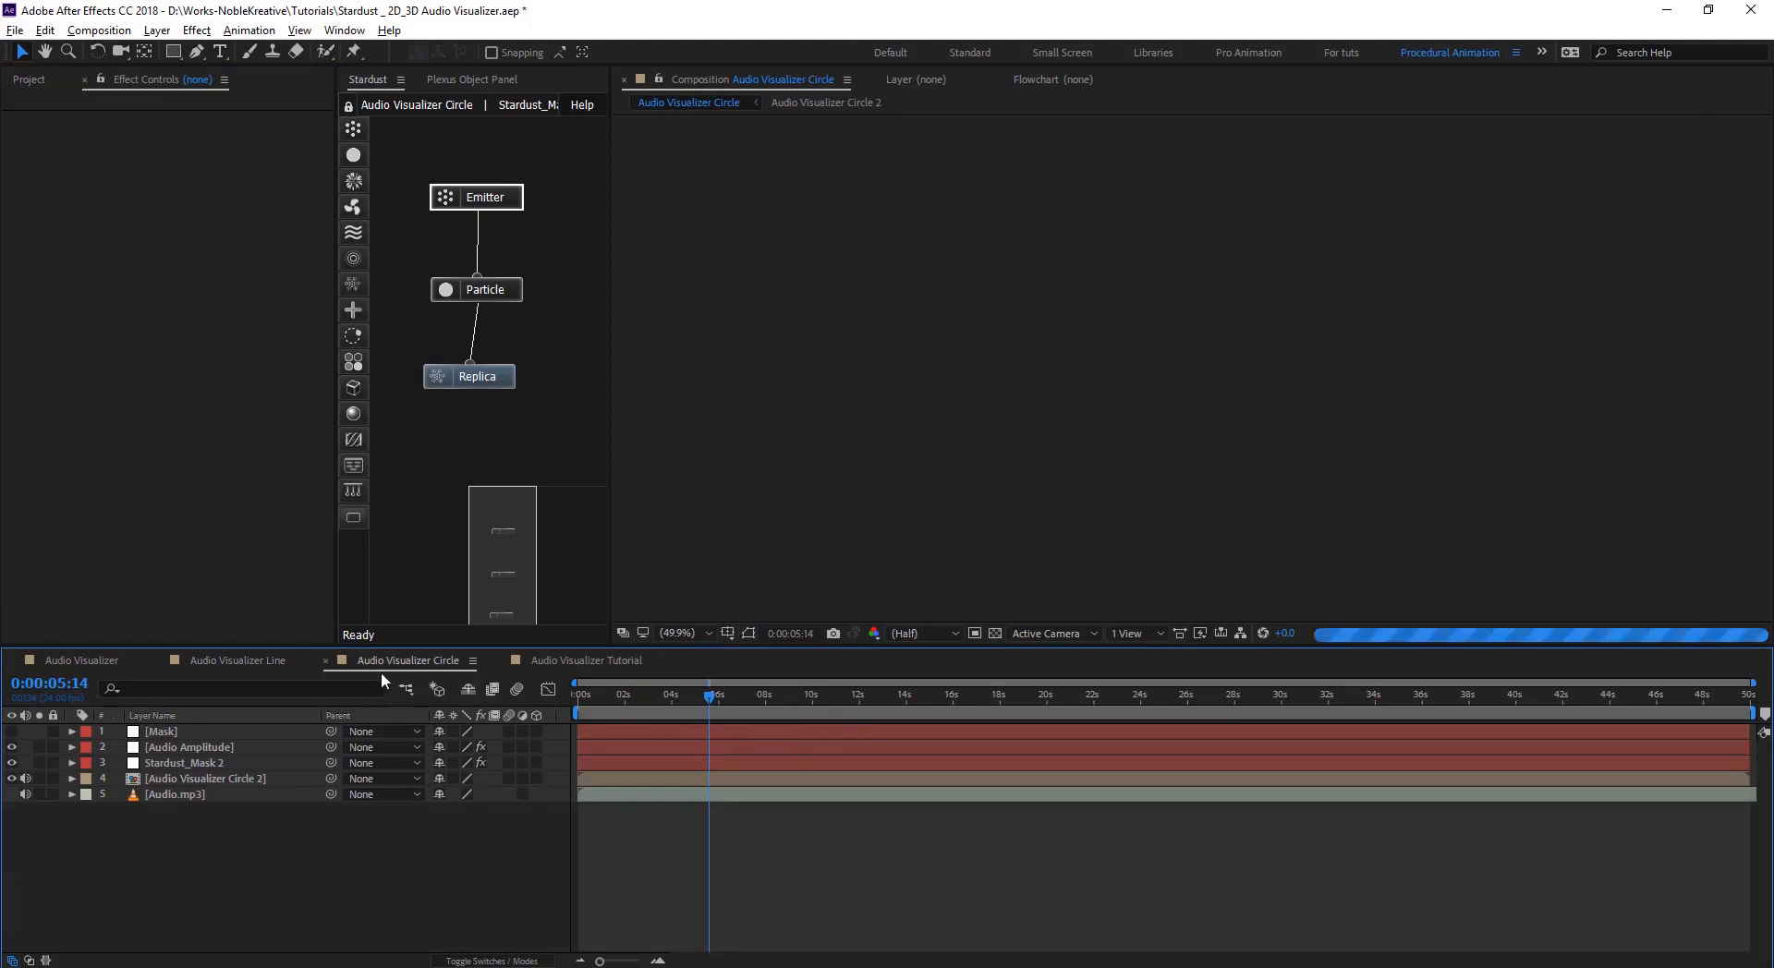
double_click(219, 780)
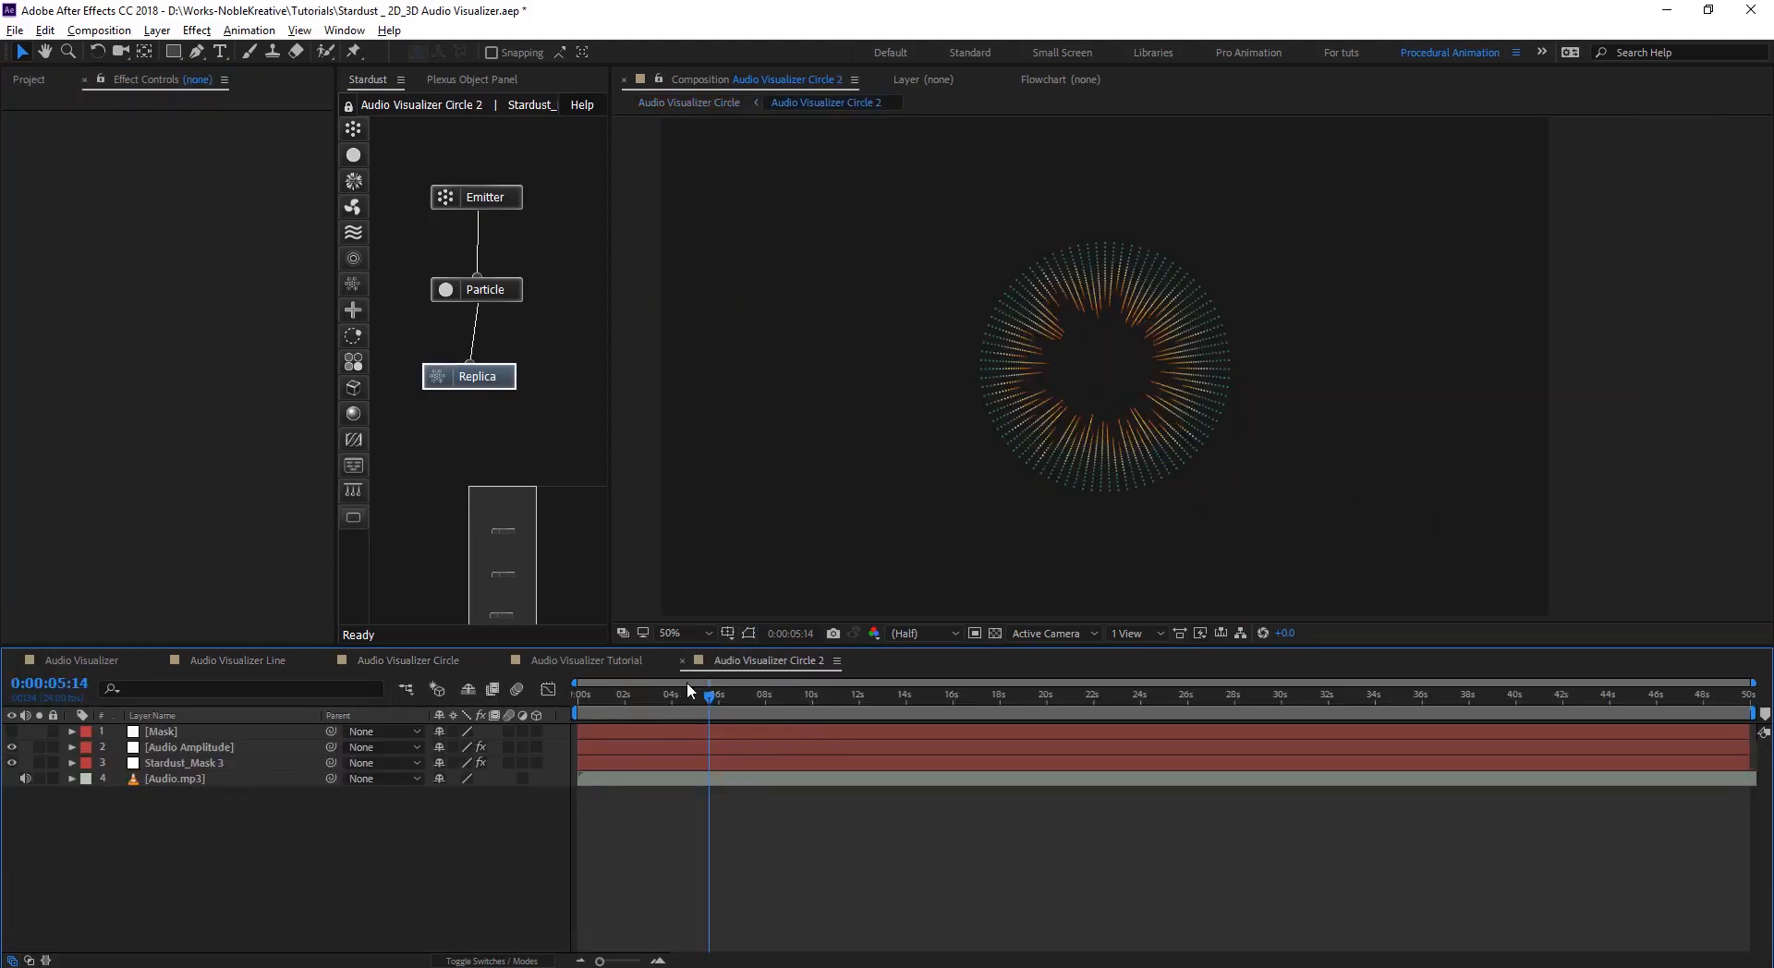
mouse_move(688, 691)
left_mouse_down()
mouse_move(582, 695)
mouse_move(1039, 707)
mouse_move(721, 702)
left_mouse_up()
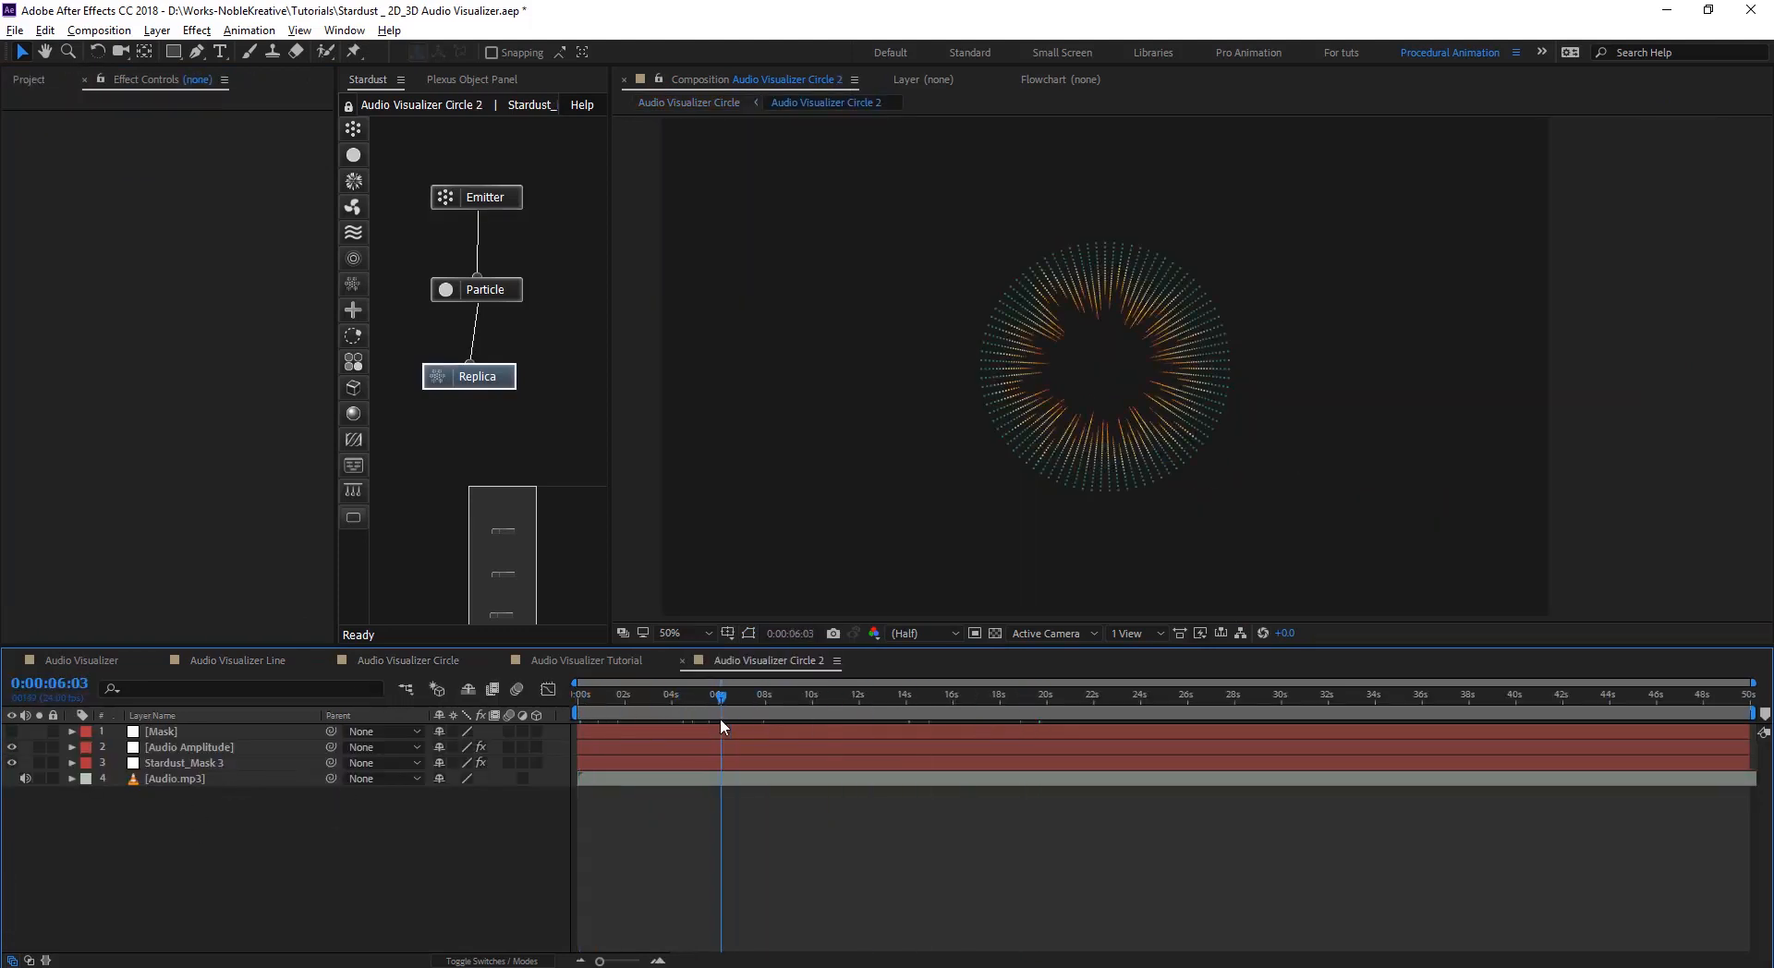
left_click(205, 733)
left_click(11, 732)
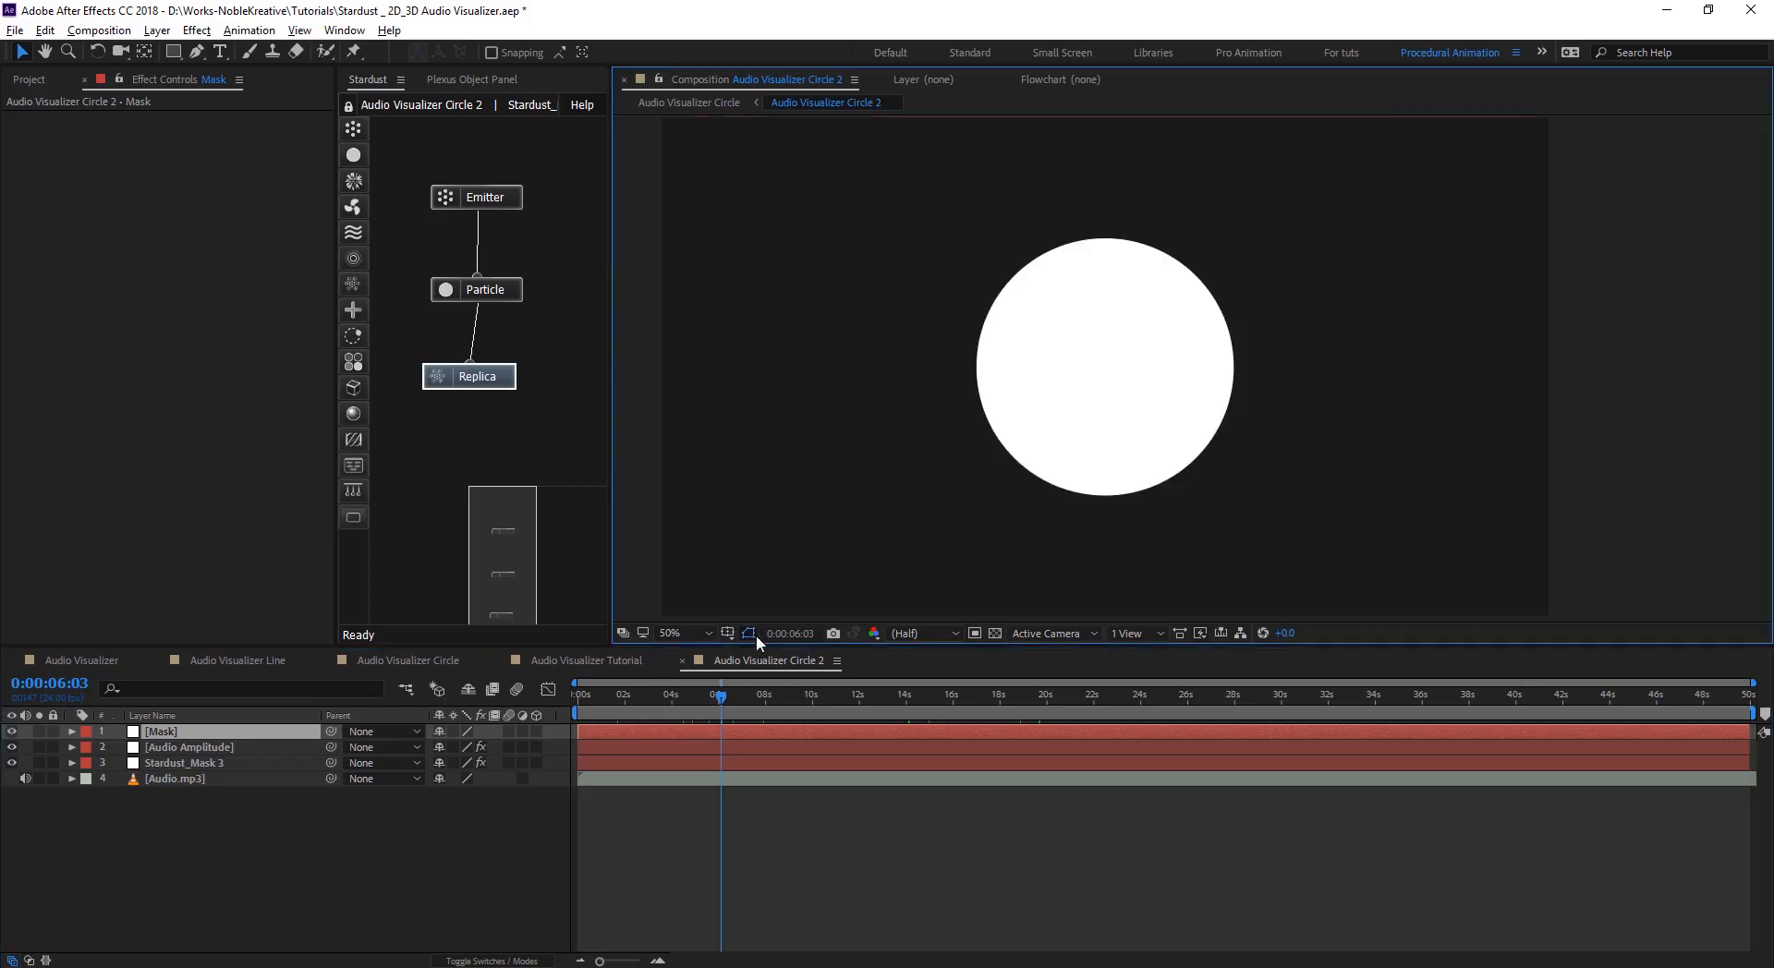
left_click(11, 731)
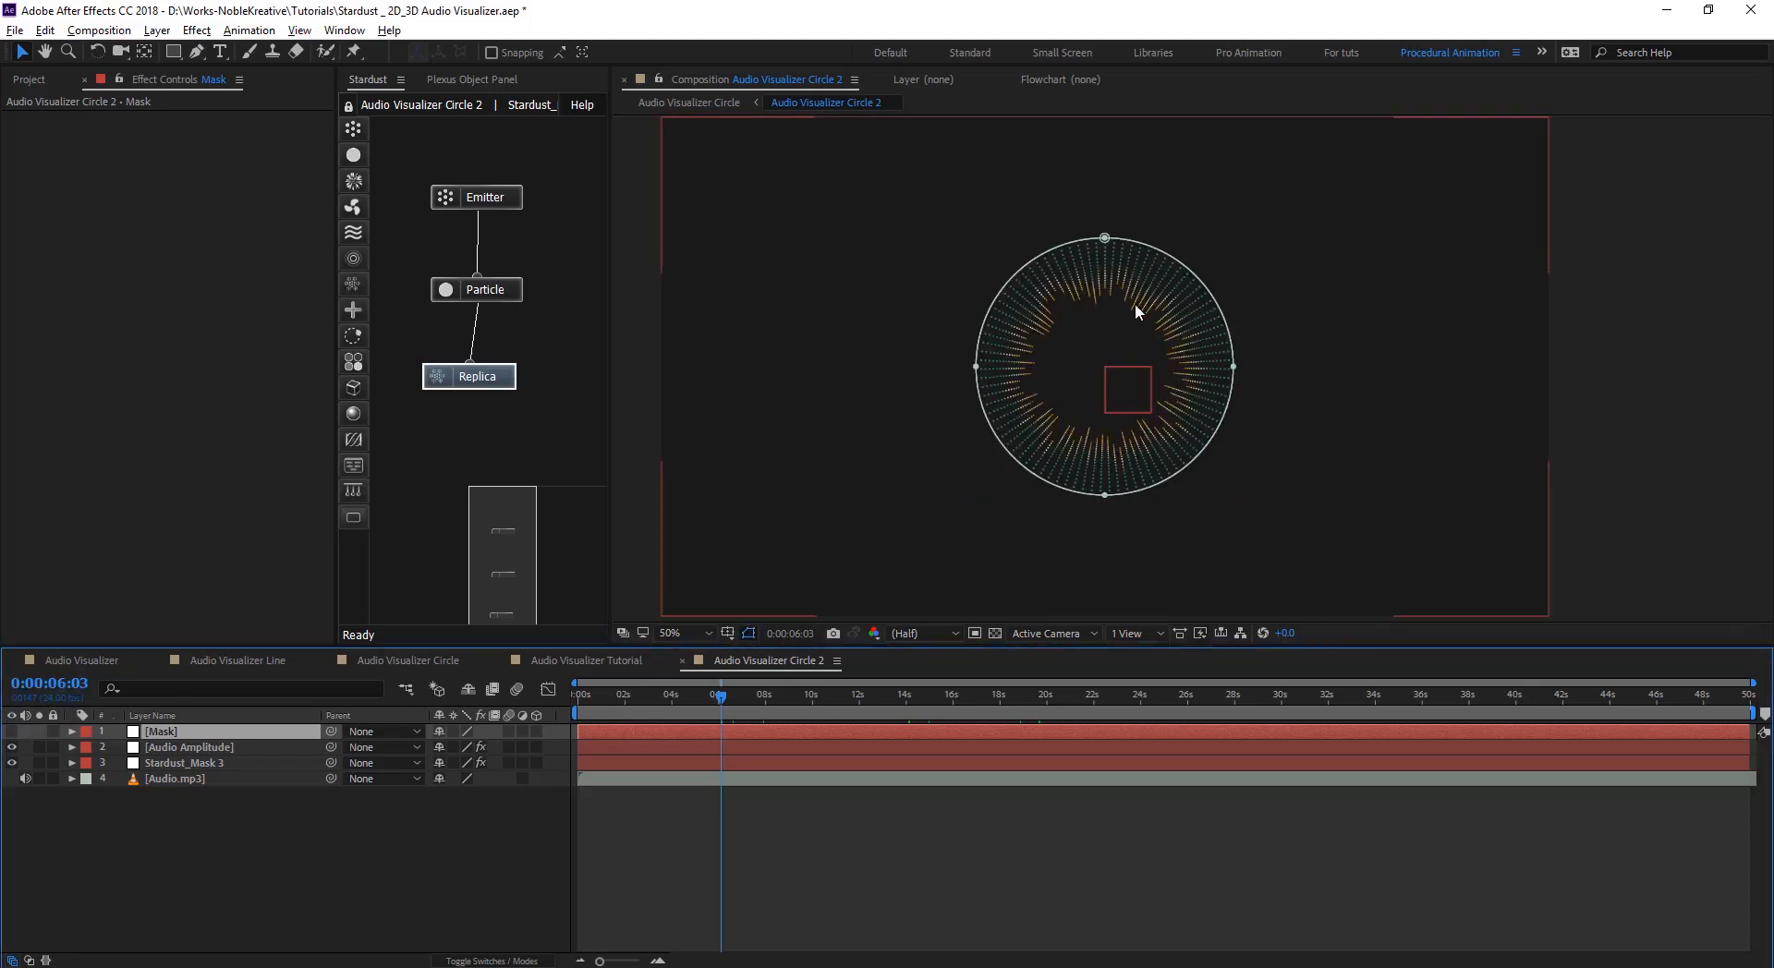
- Review the Emitter settings of the circle's Stardust_Mask 3 layer and set its Path Subdivide to 23 pixels
left_click(201, 762)
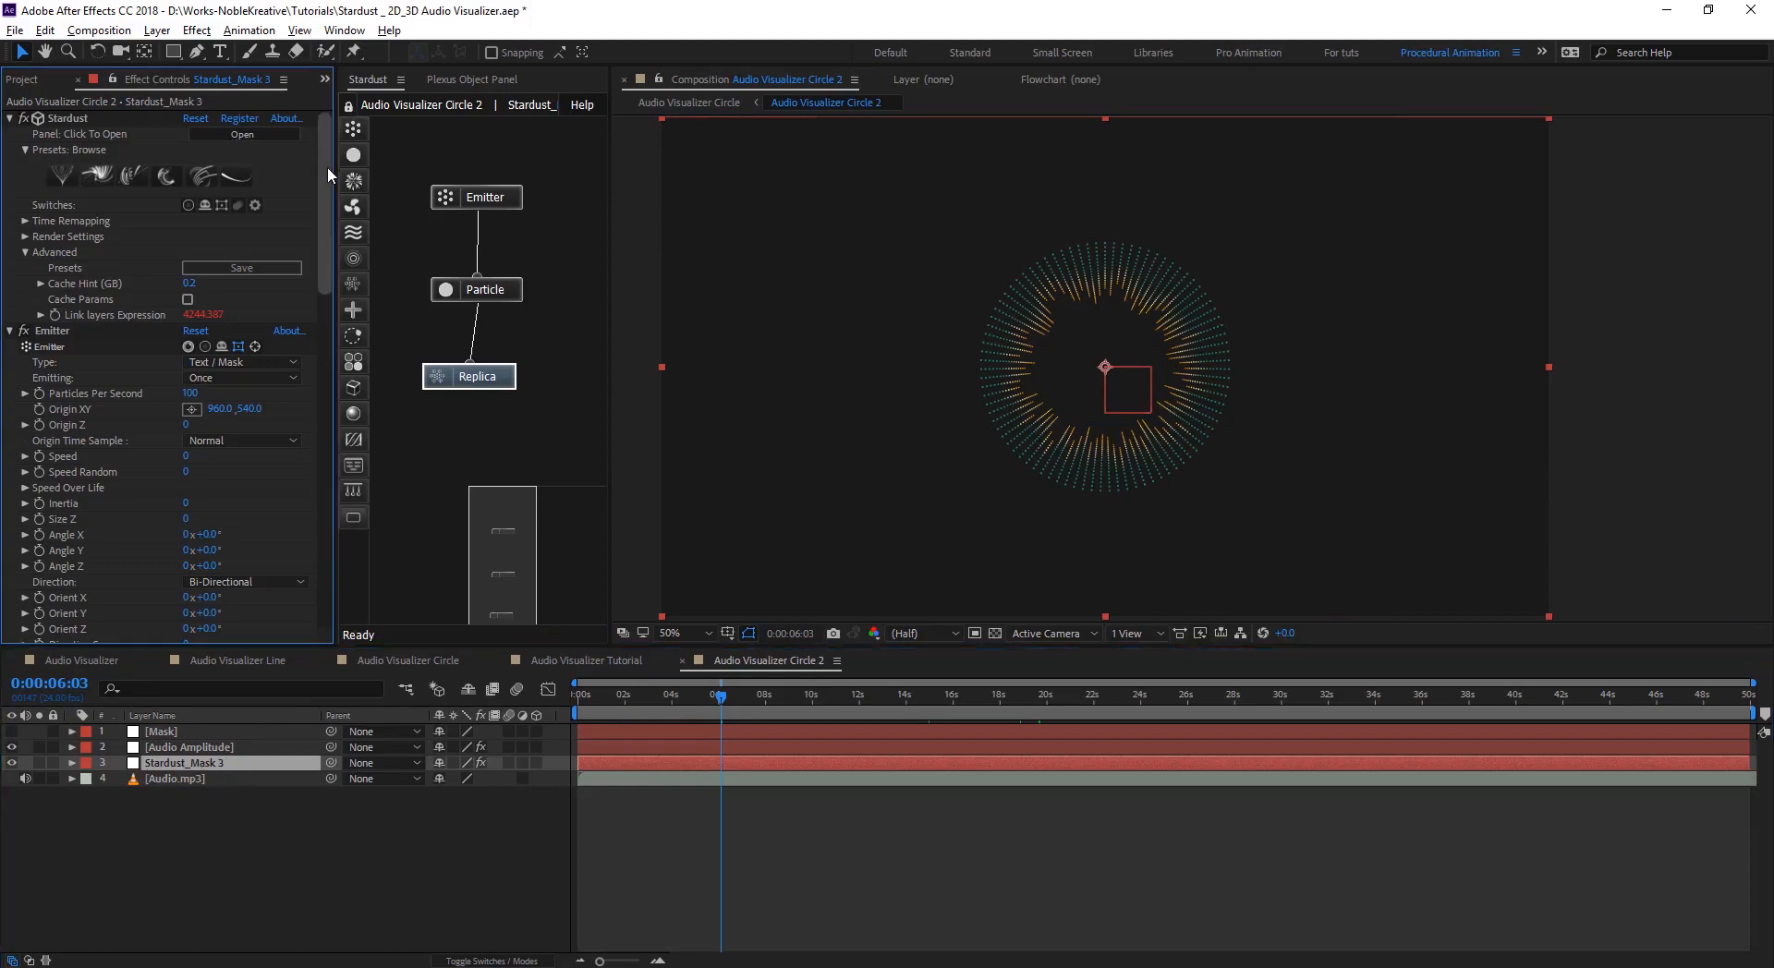
left_click_drag(327, 166, 325, 302)
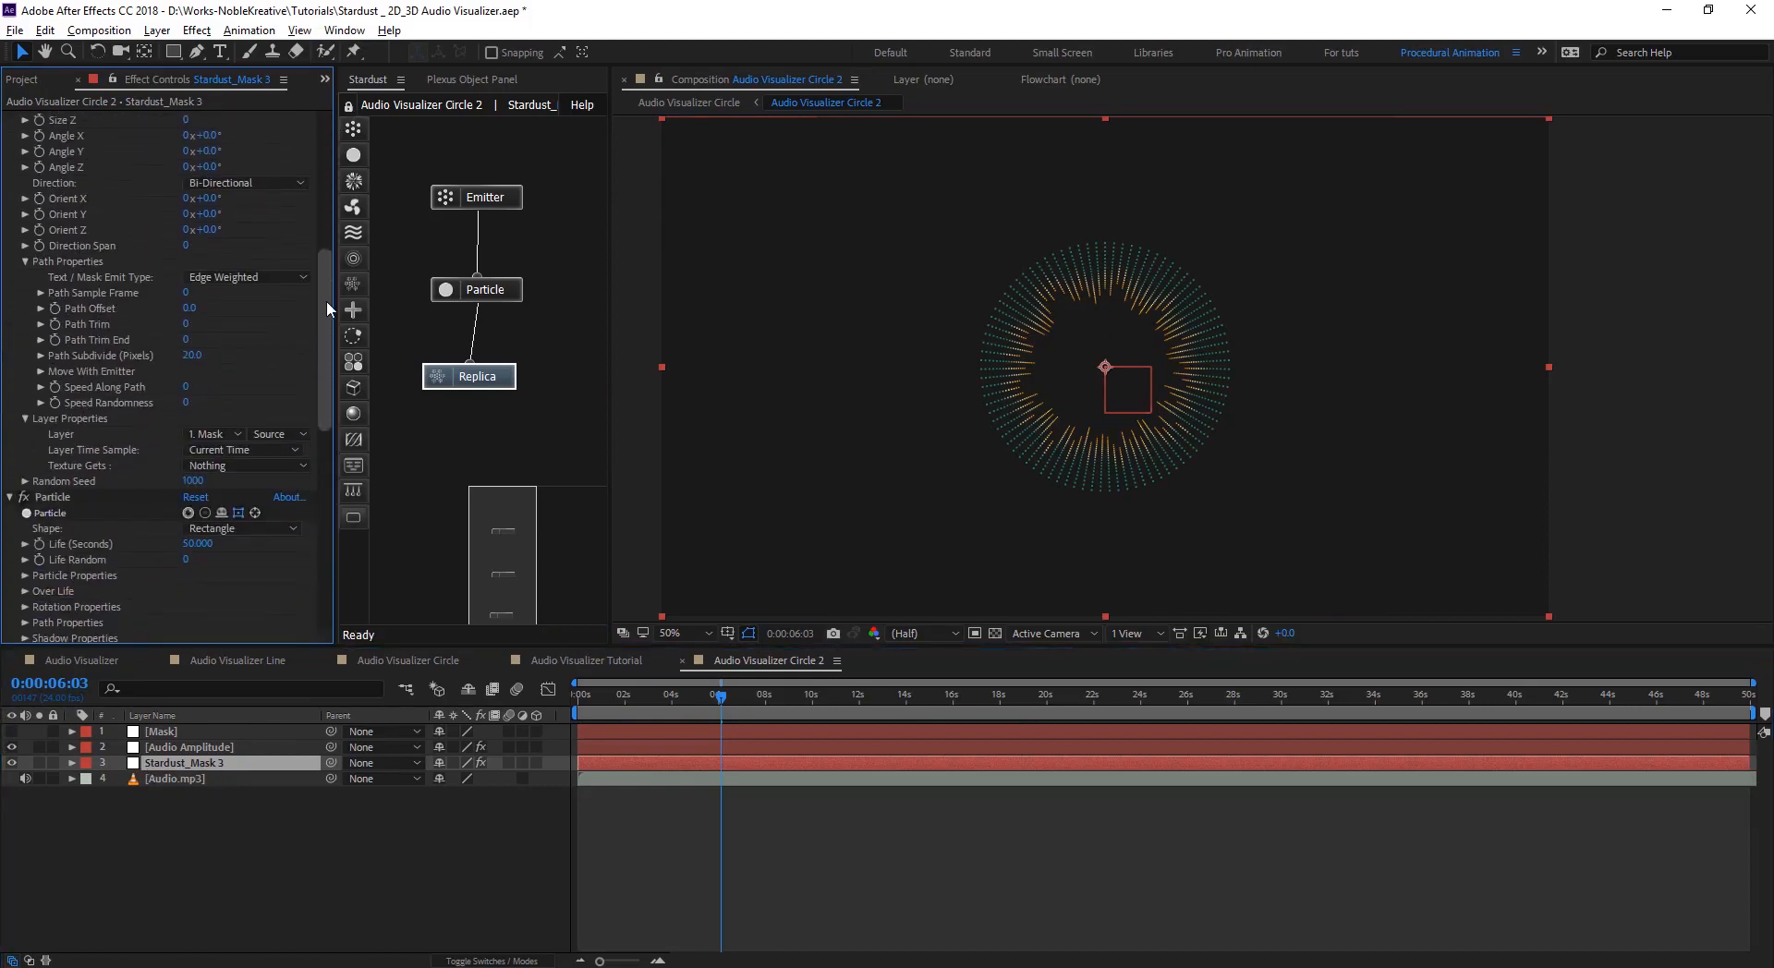
left_click(227, 436)
left_click(223, 480)
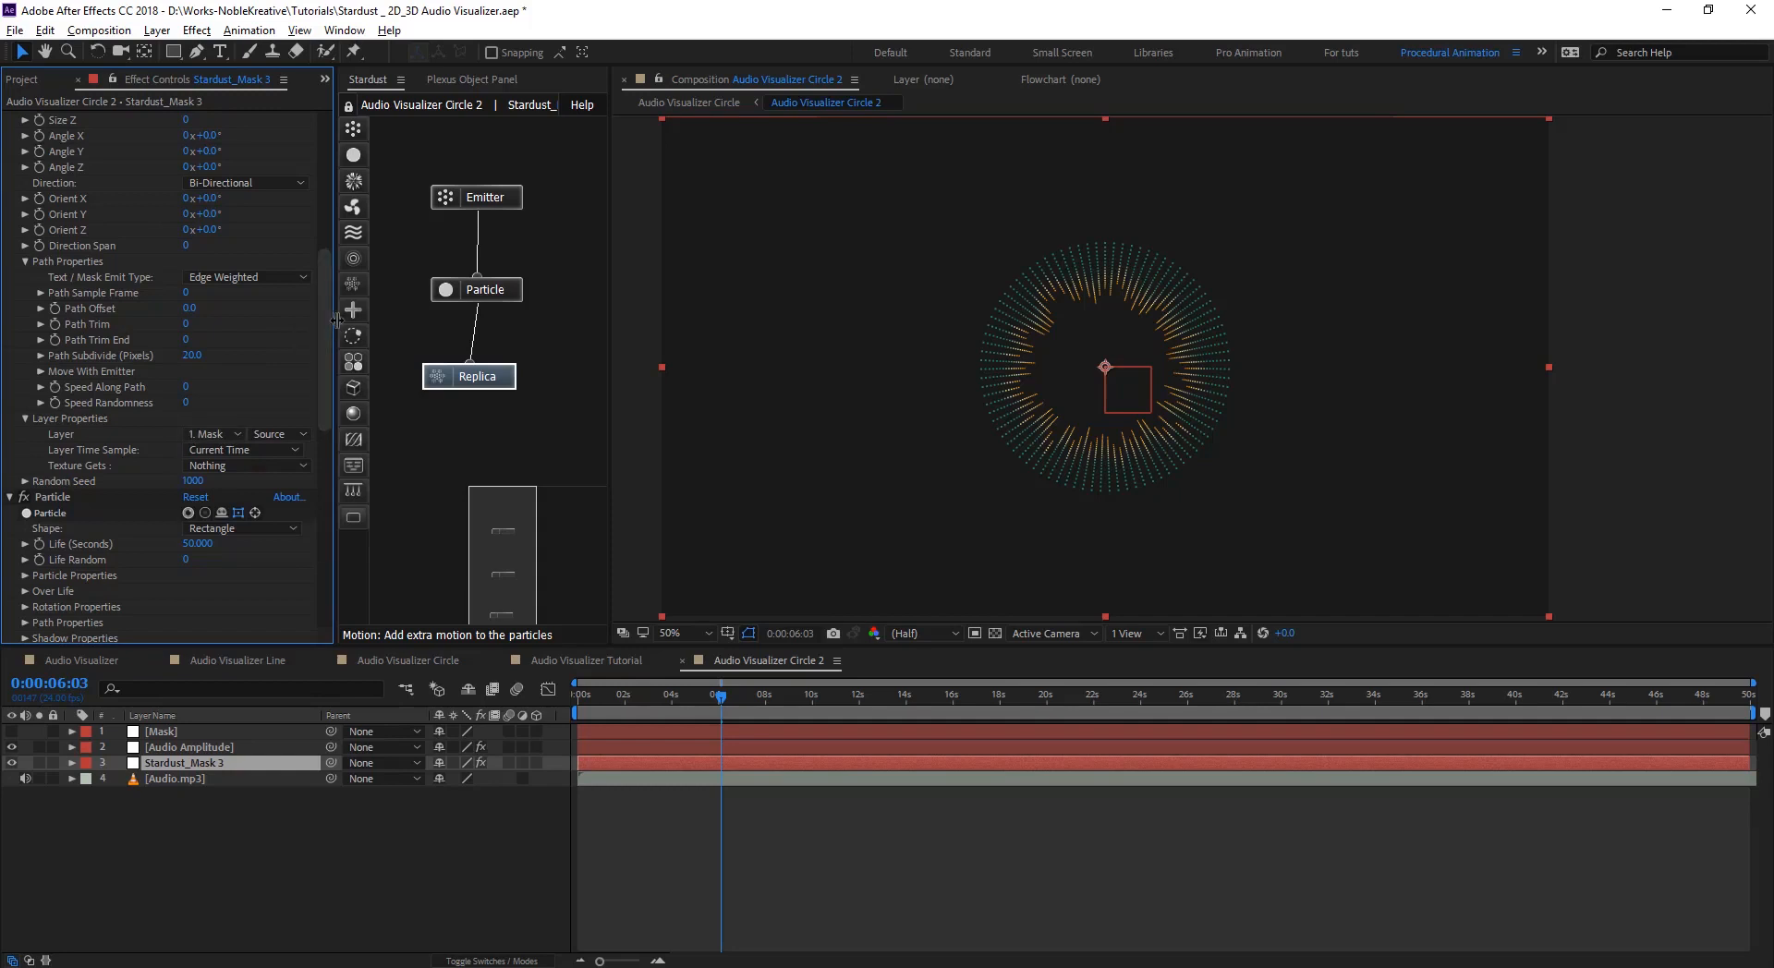
left_click_drag(329, 308, 323, 242)
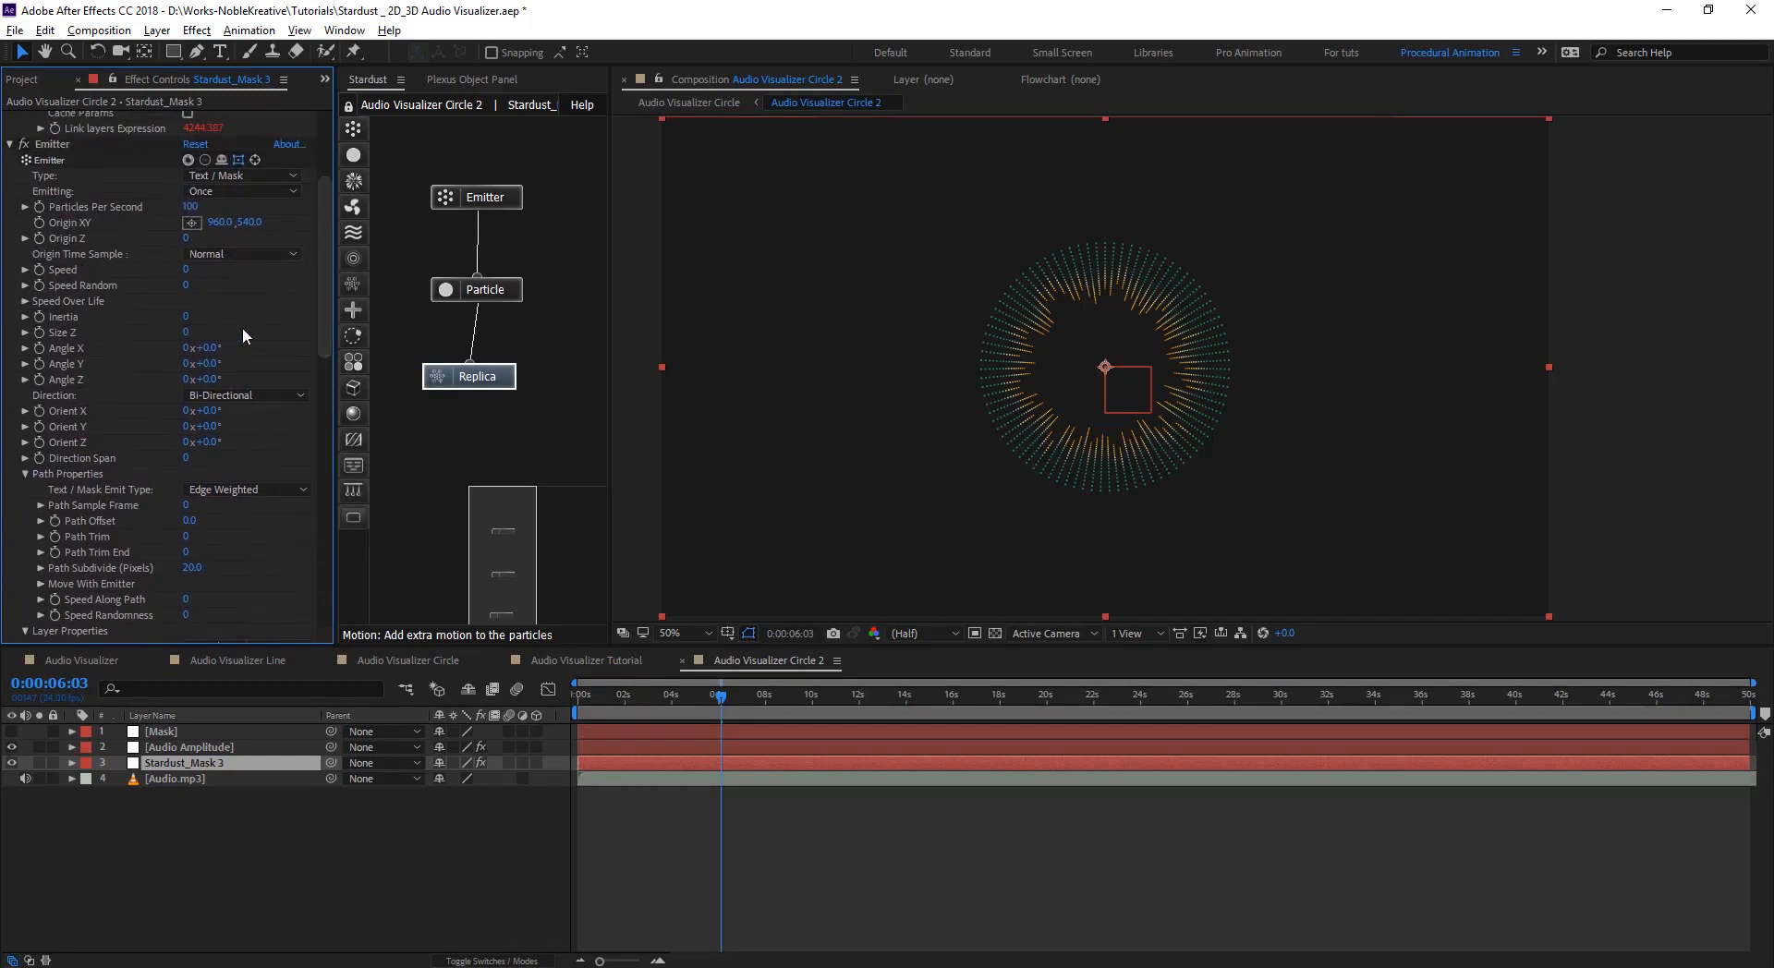
left_click_drag(325, 308, 330, 330)
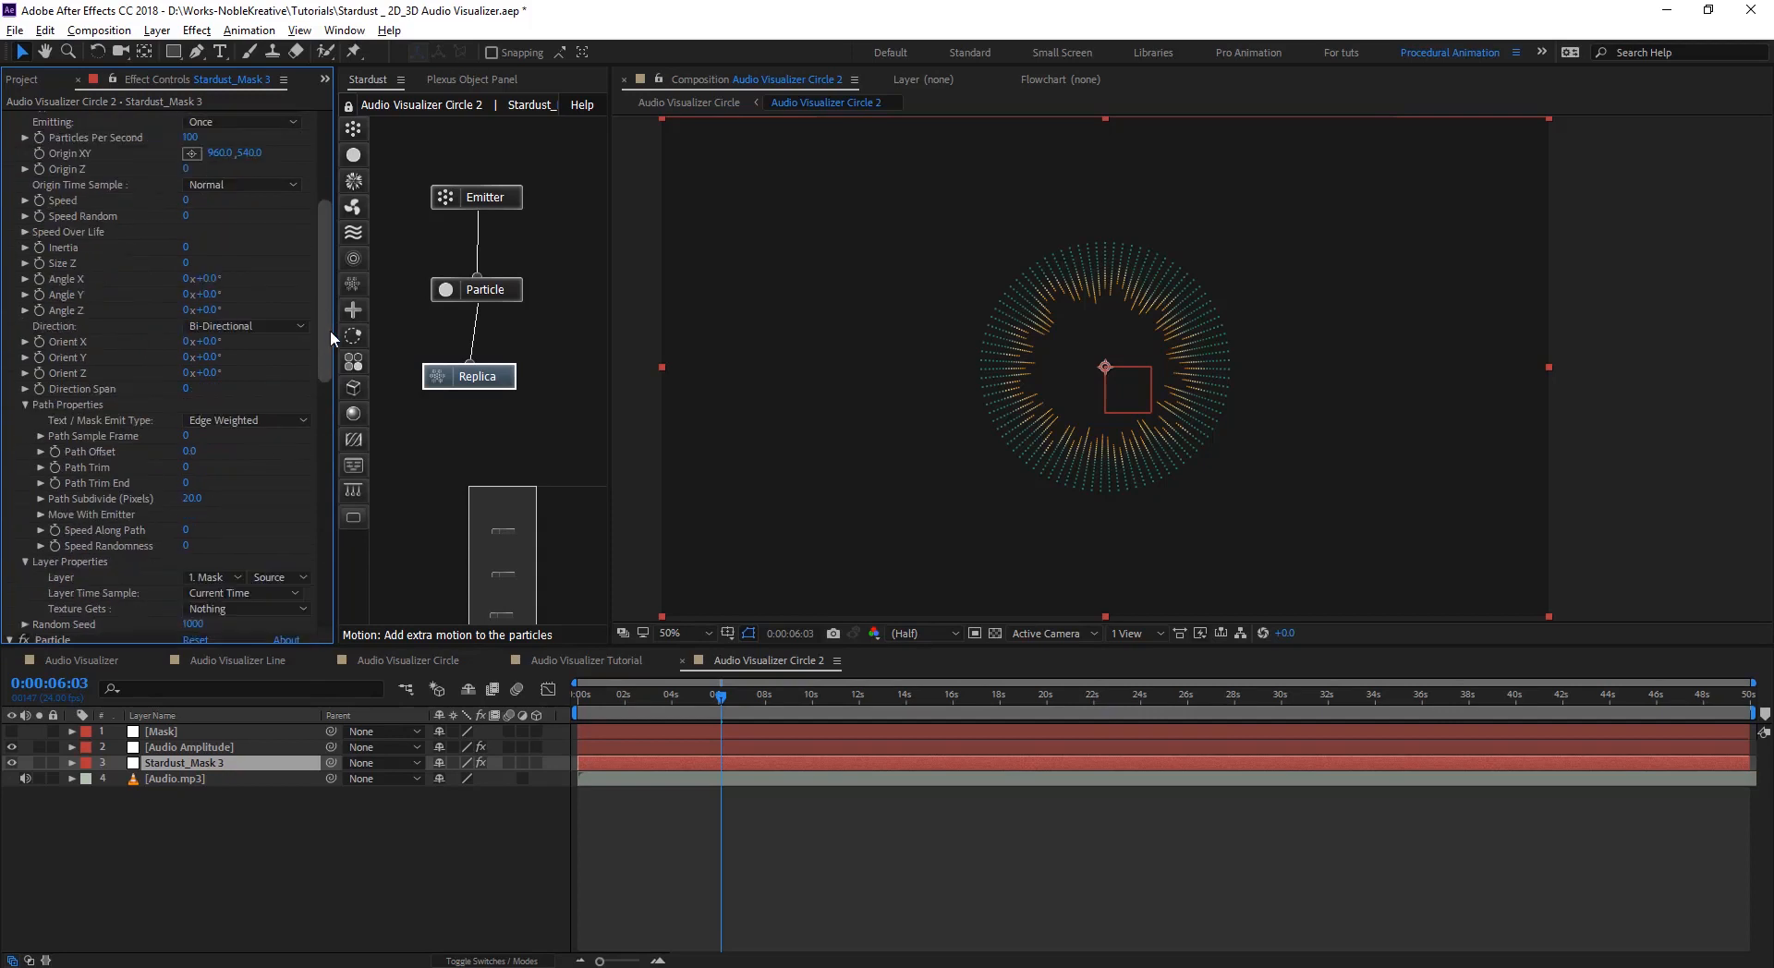
left_click_drag(189, 499, 201, 499)
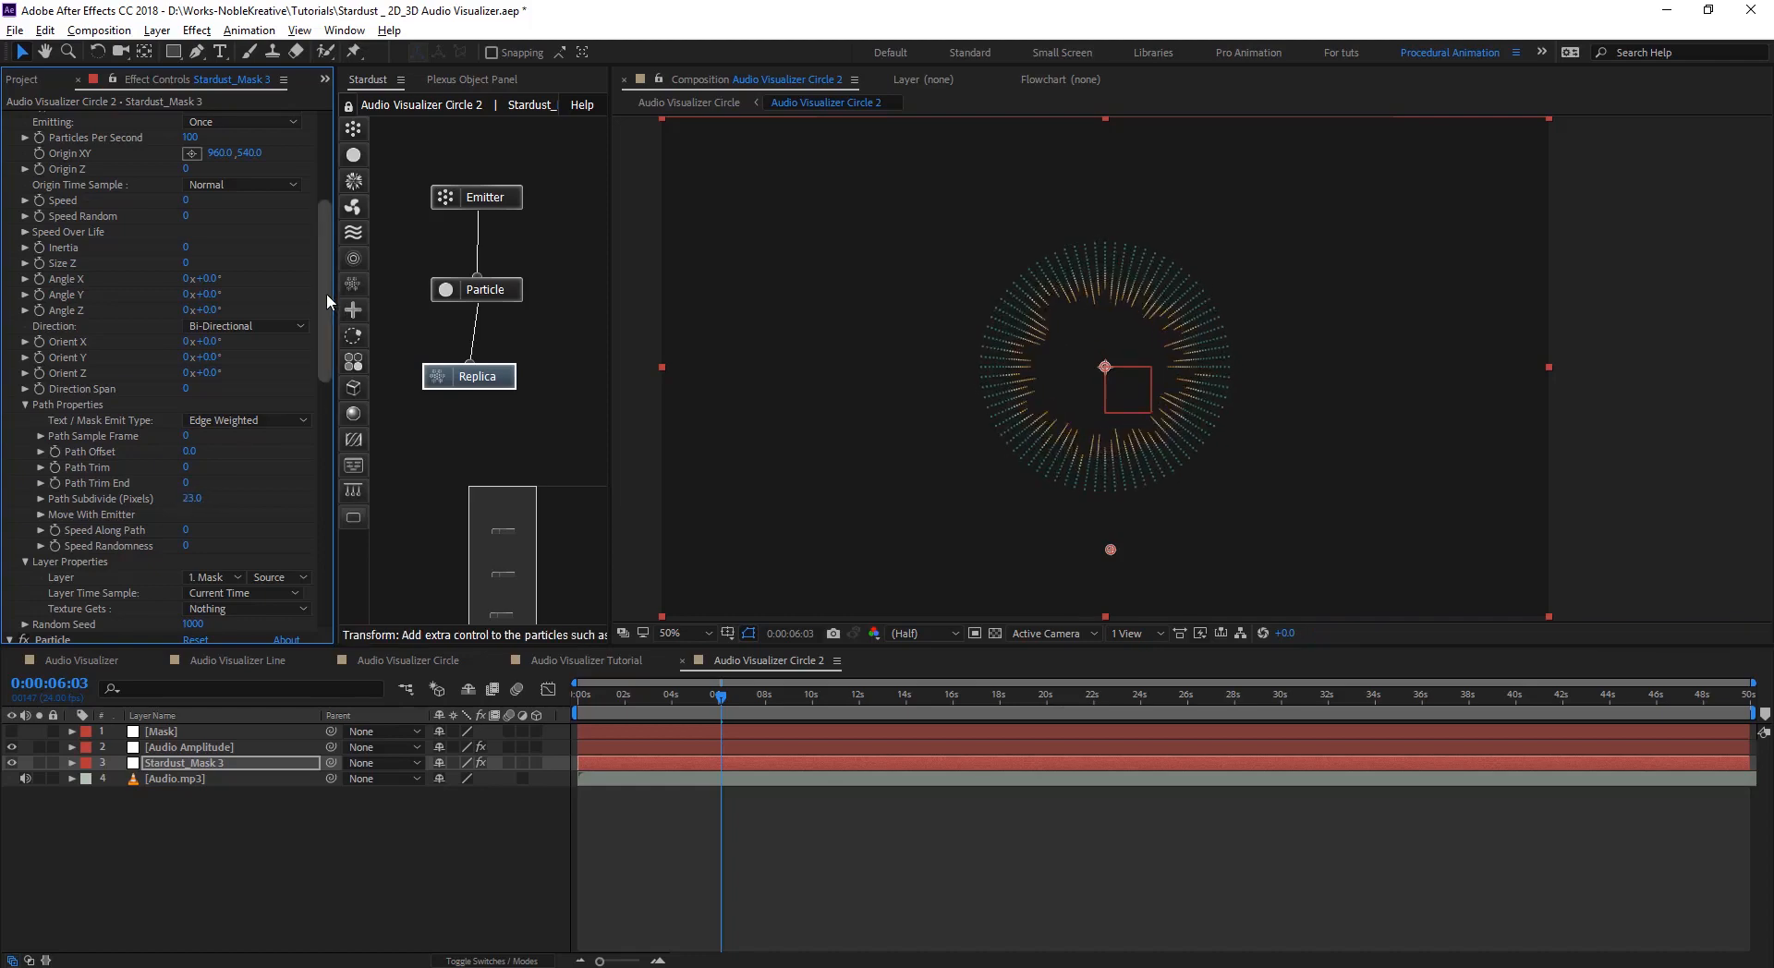
- Set the circle Replica's Offset Z to 0 to compare, and raise it to 740
left_click_drag(325, 296, 334, 480)
left_click(507, 374)
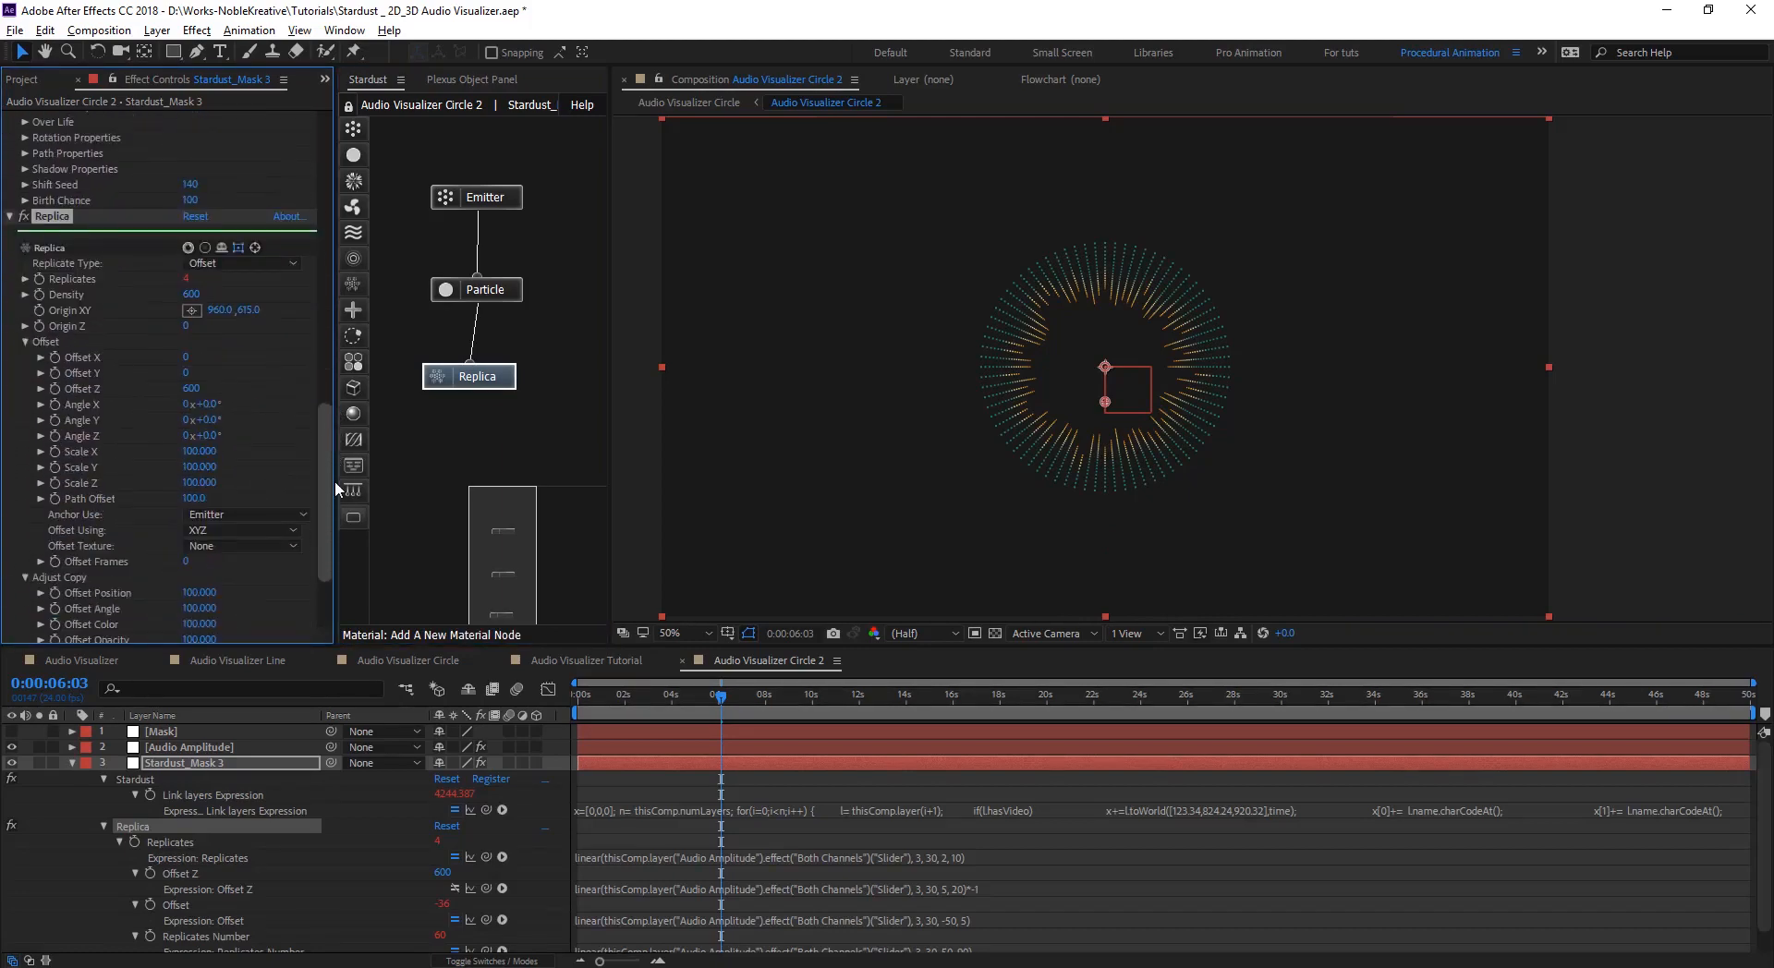
left_click(189, 388)
type("0")
key("Return")
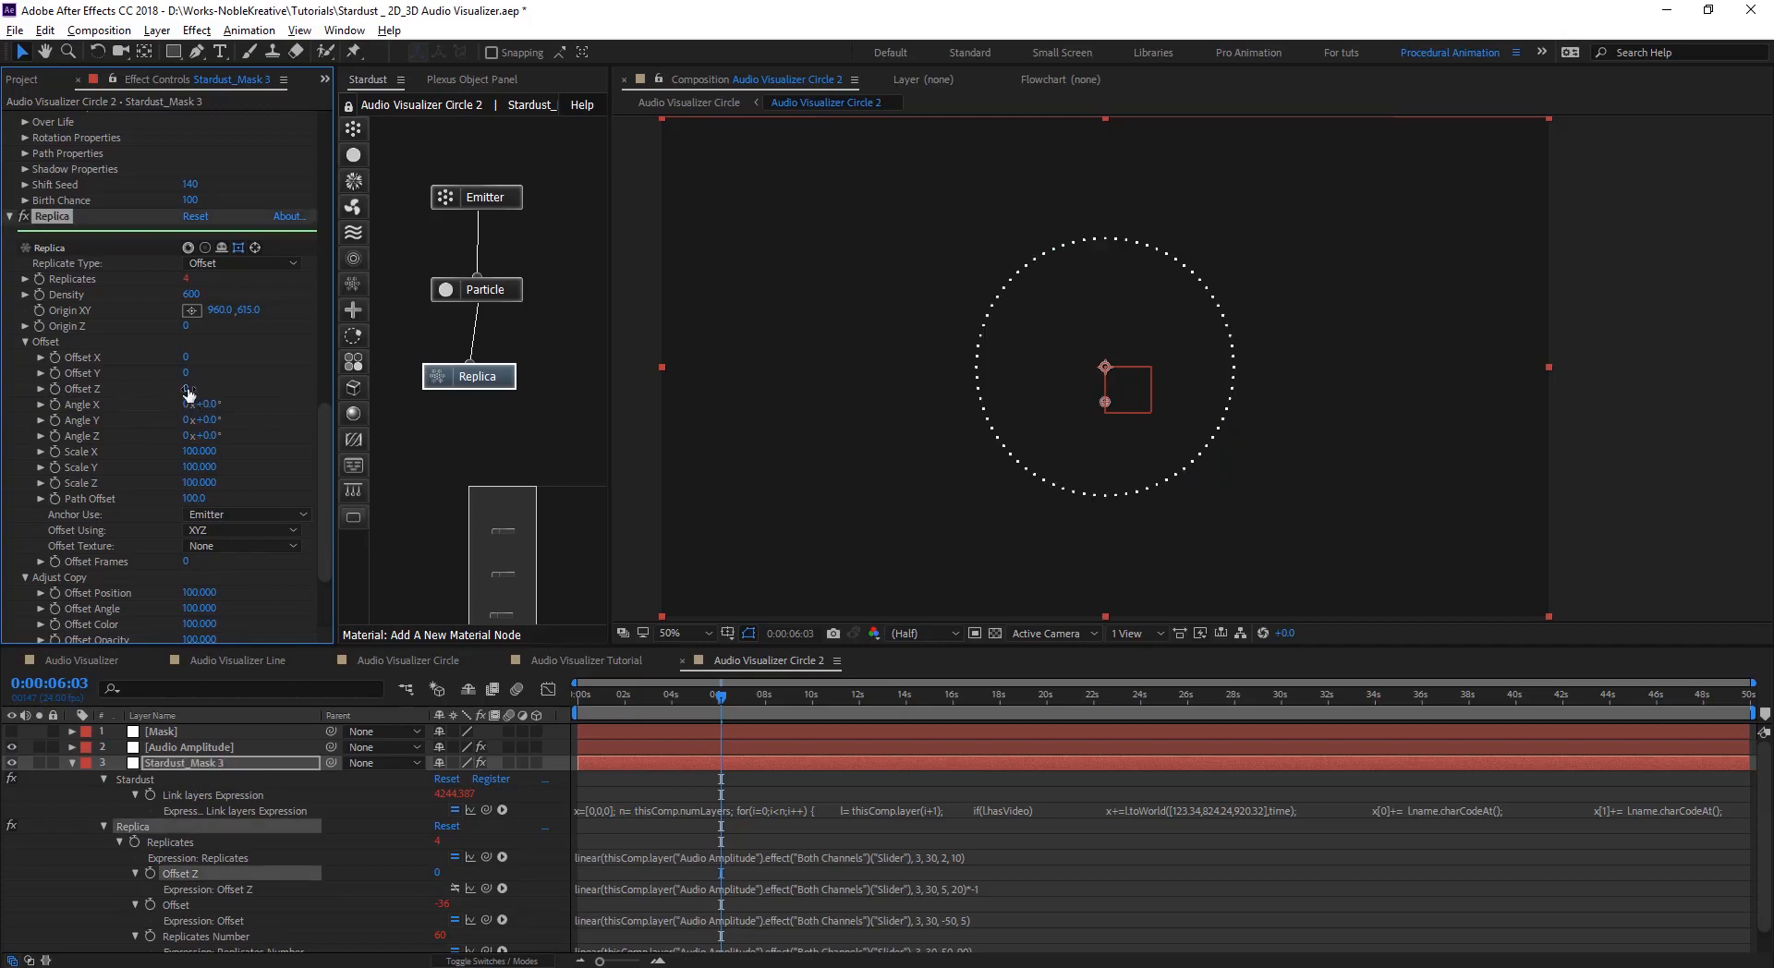
left_click_drag(187, 389, 254, 394)
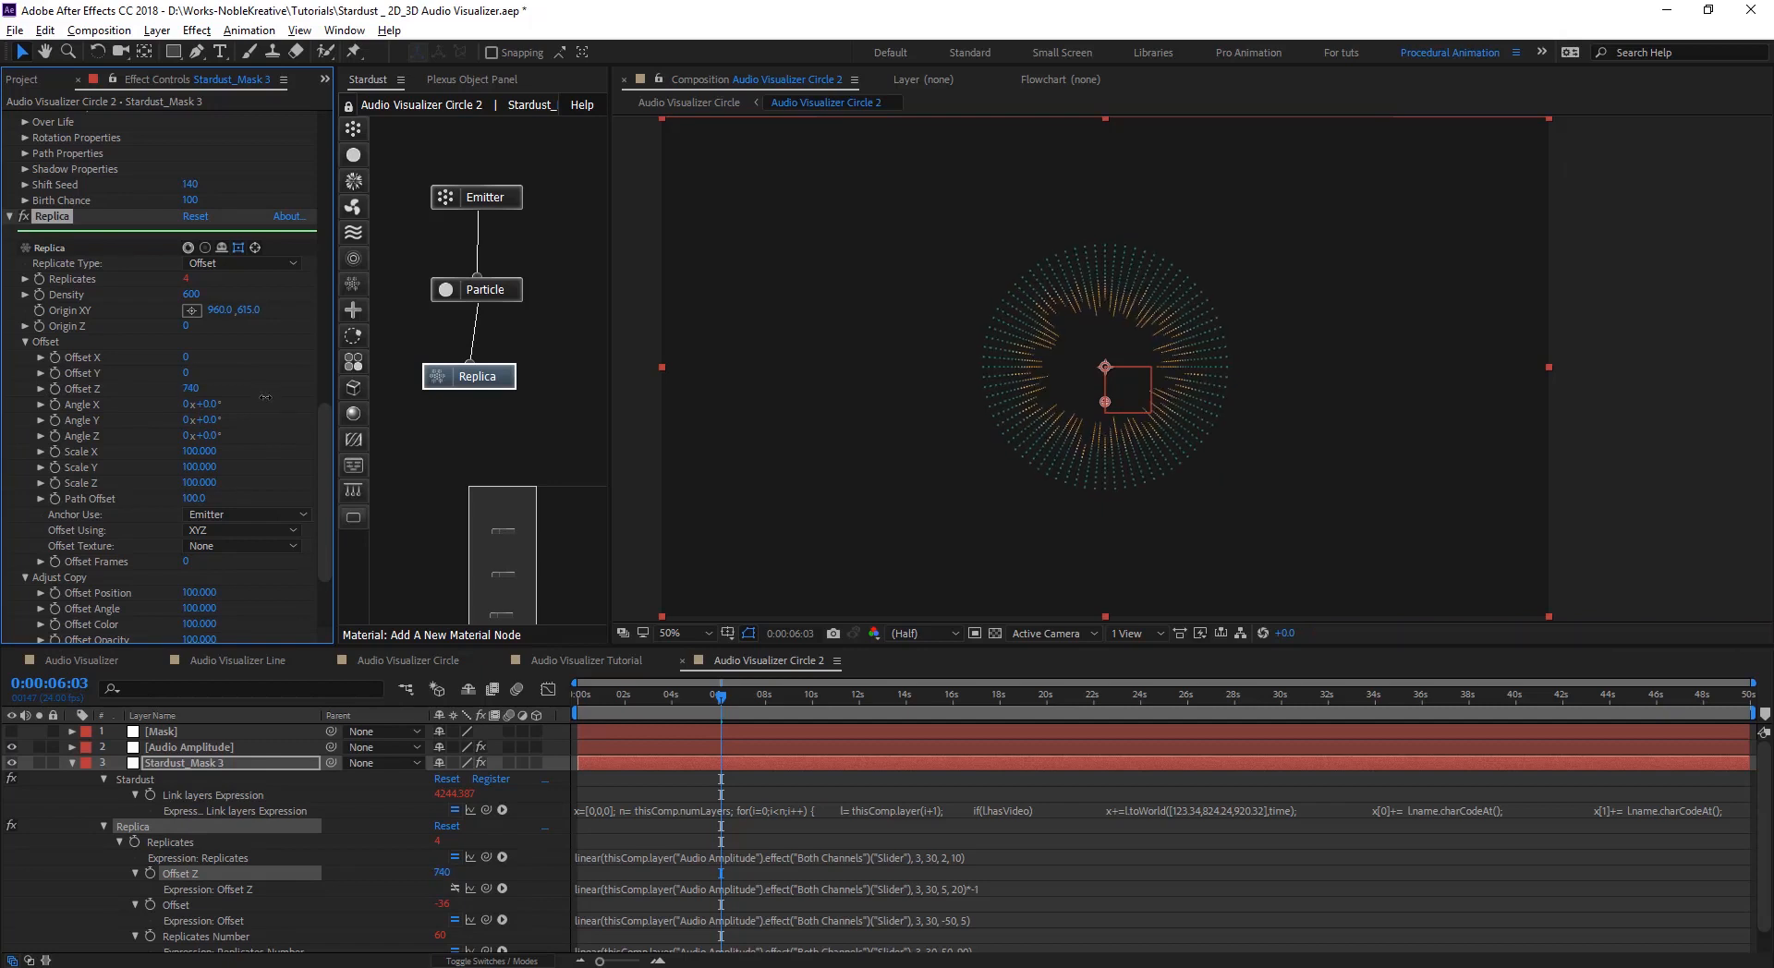
left_click(484, 213)
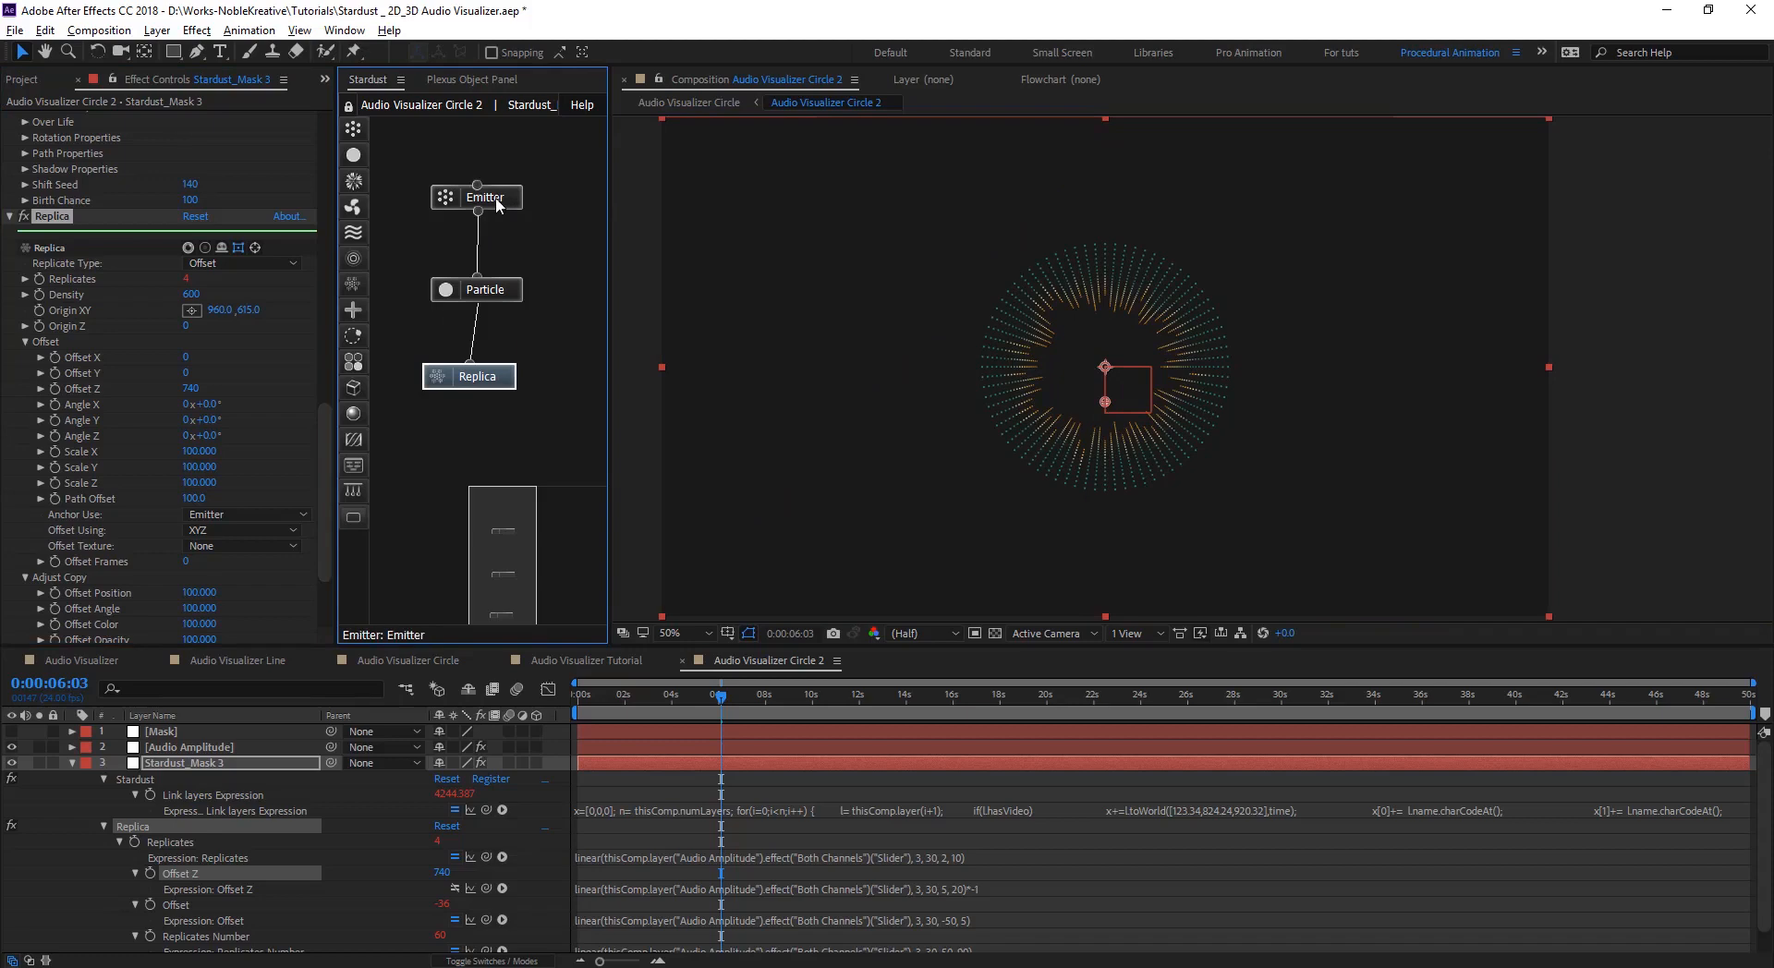
- Move the circle Emitter's Origin XY on Stardust_Mask 3 to 789, 540
left_click(498, 203)
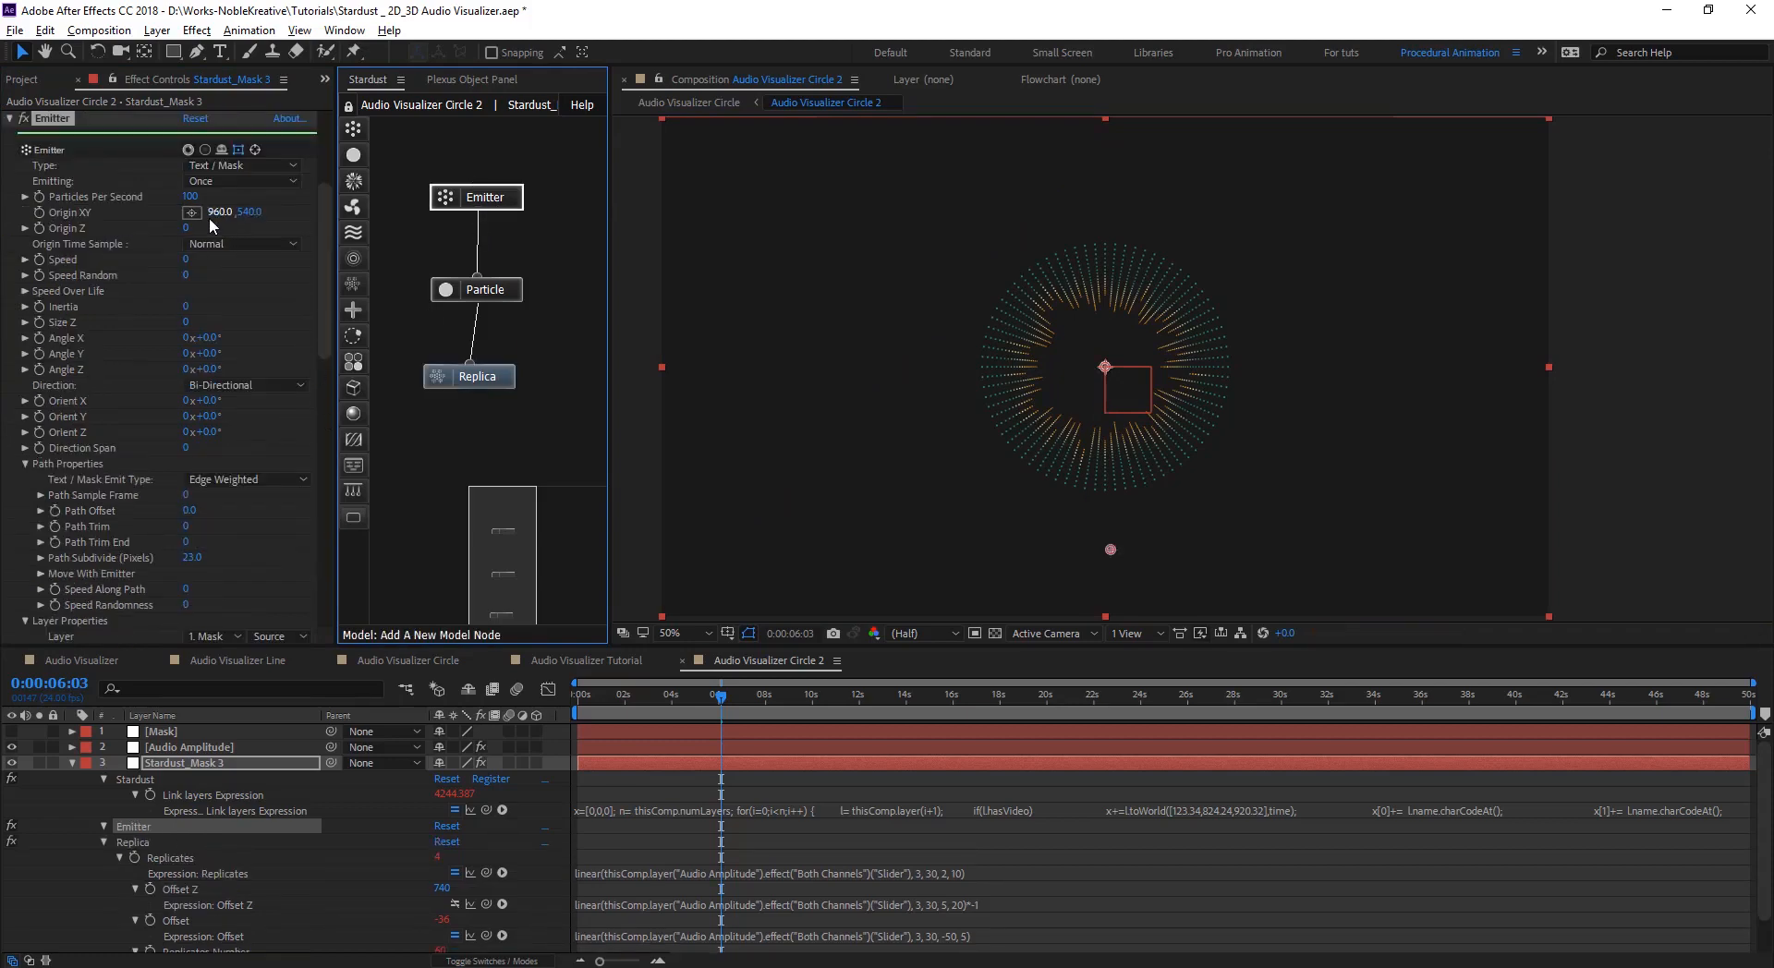
left_click_drag(226, 216, 1511, 253)
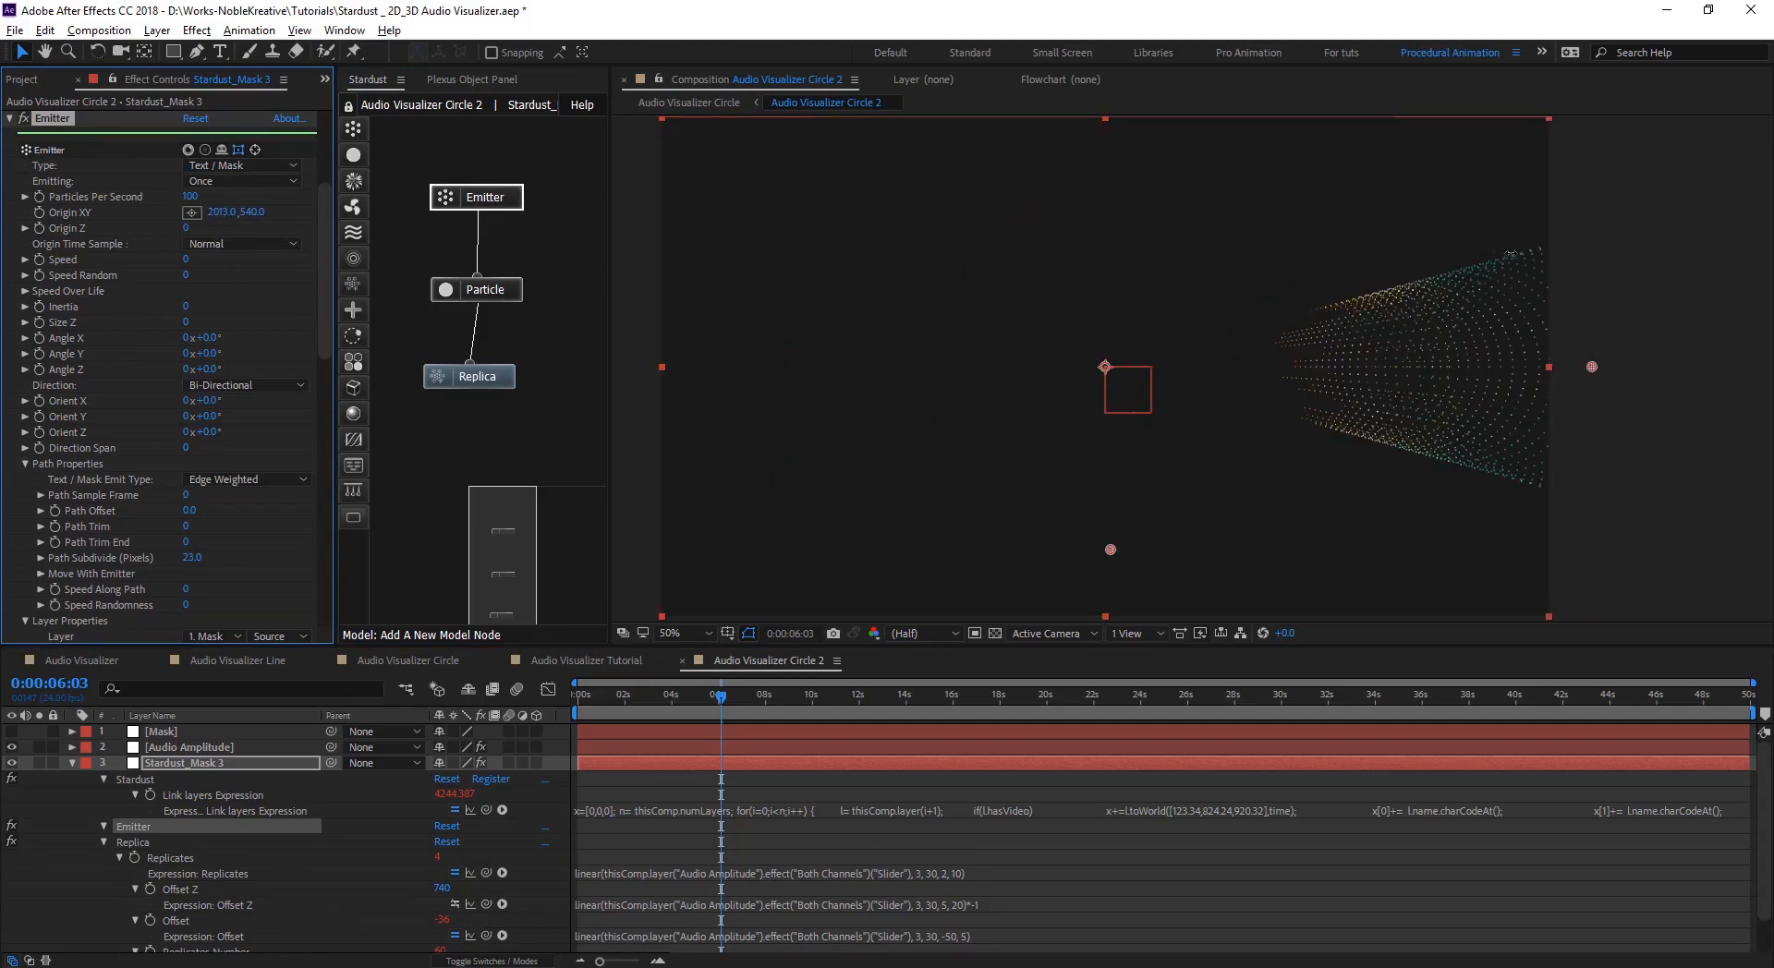
left_click_drag(1098, 298, 304, 249)
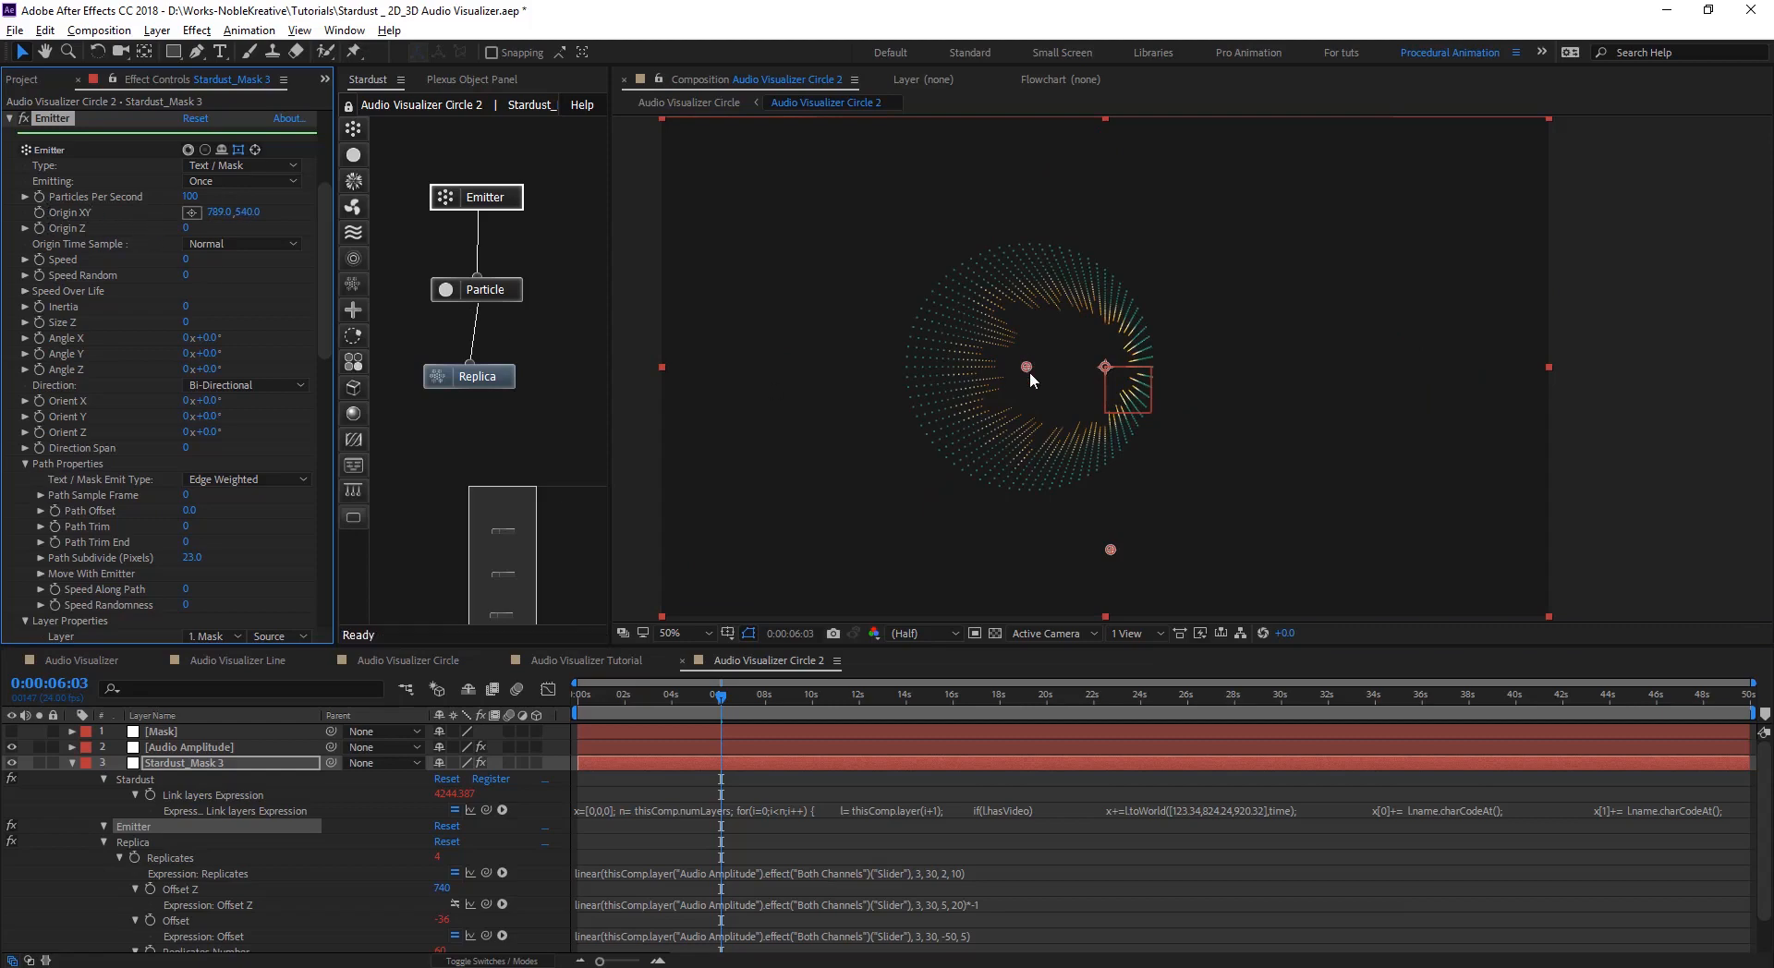
- Try the circle Emitter's origin at about 193, 234, preview 0:00:11:10, and undo that move
left_click_drag(1025, 367, 752, 228)
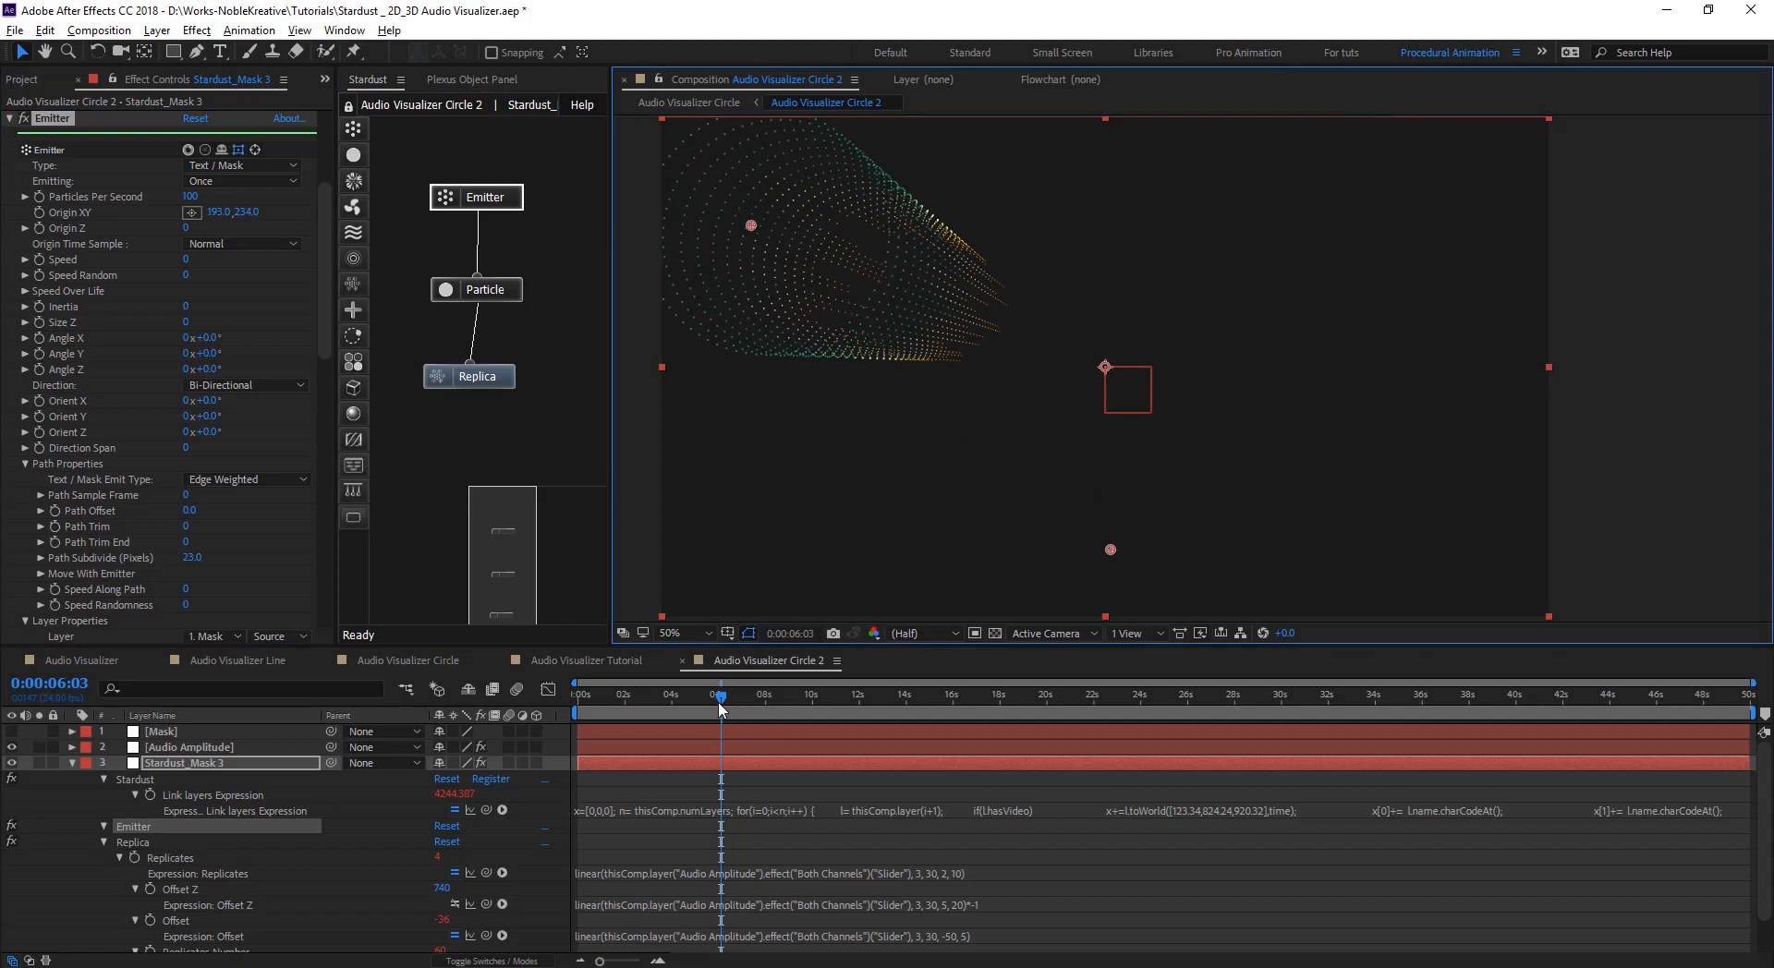
left_click_drag(721, 709, 839, 849)
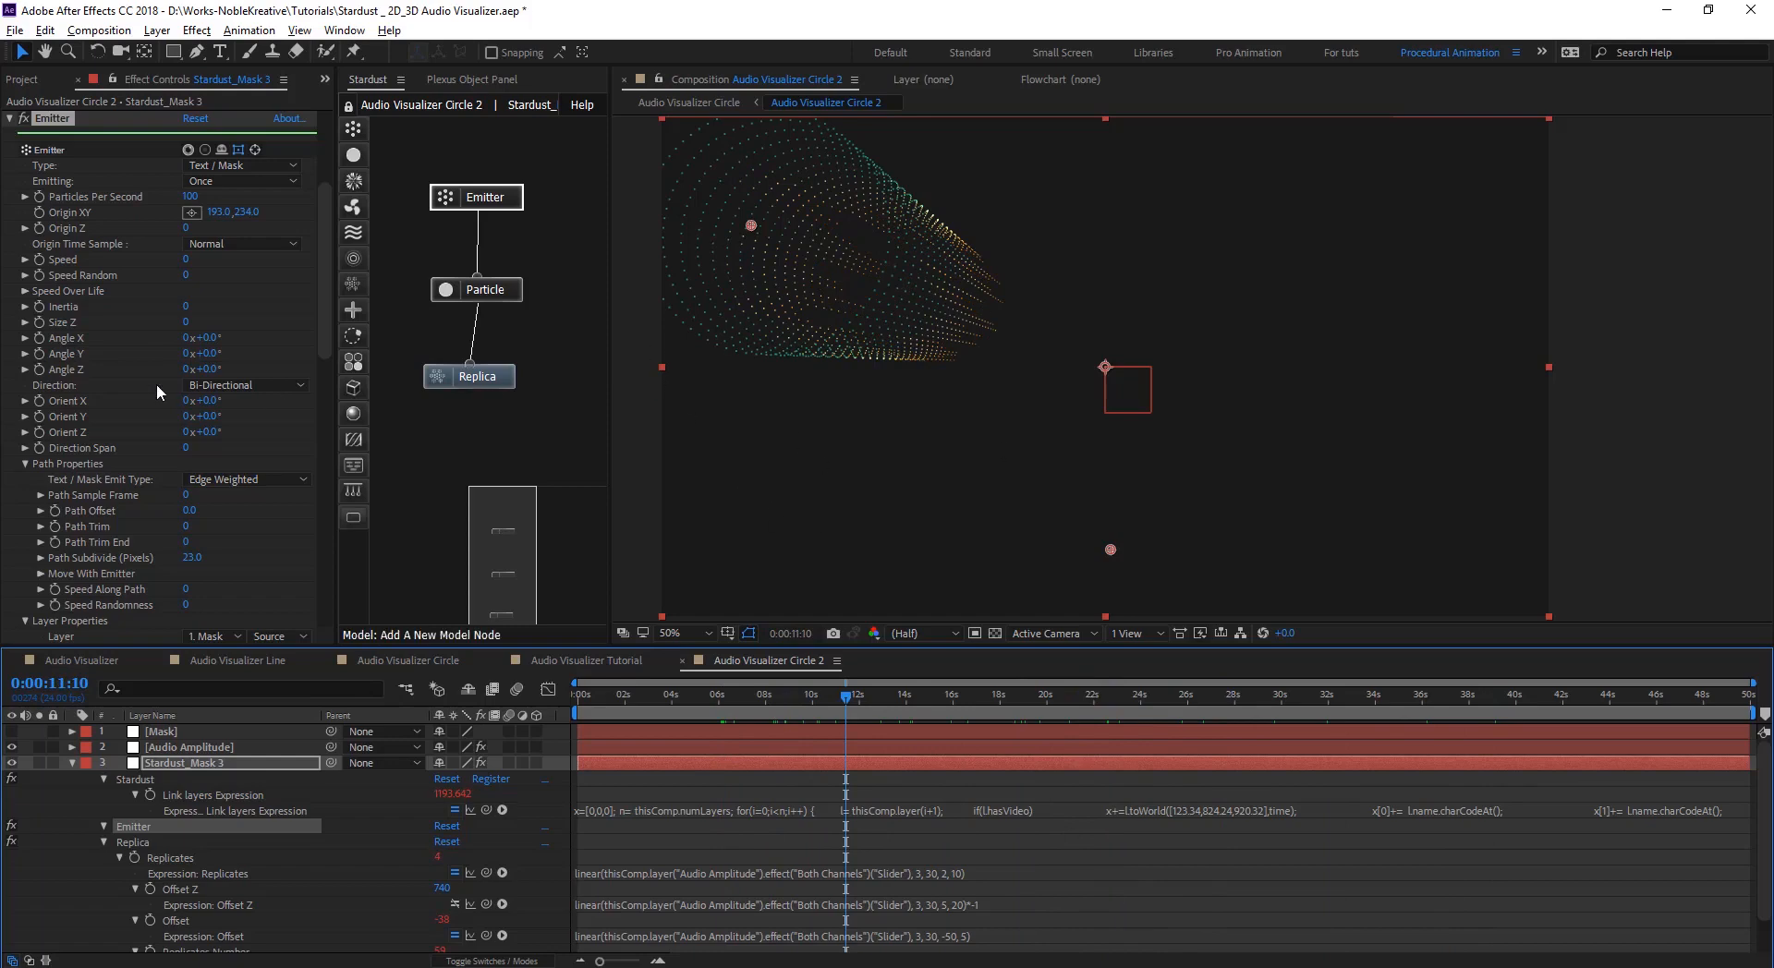
key("j")
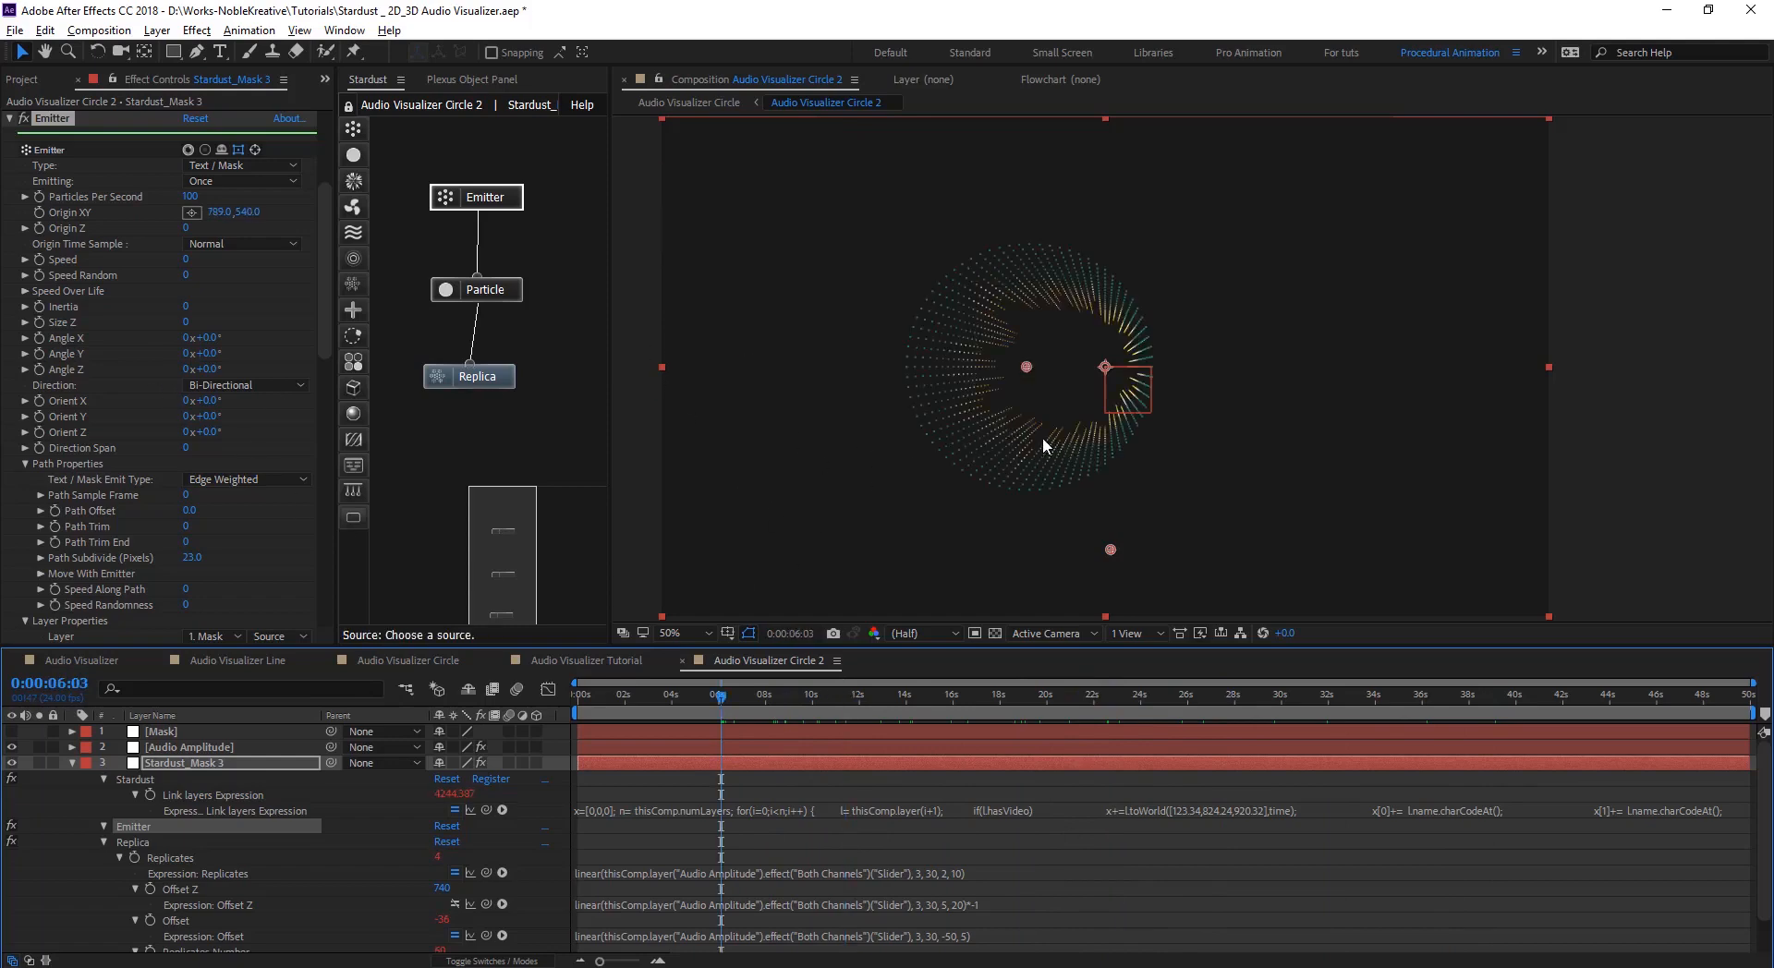
- In the Audio Visualizer Circle composition, hide the Audio Visualizer Circle 2 layer and display the Mask layer's path outline
left_click(451, 662)
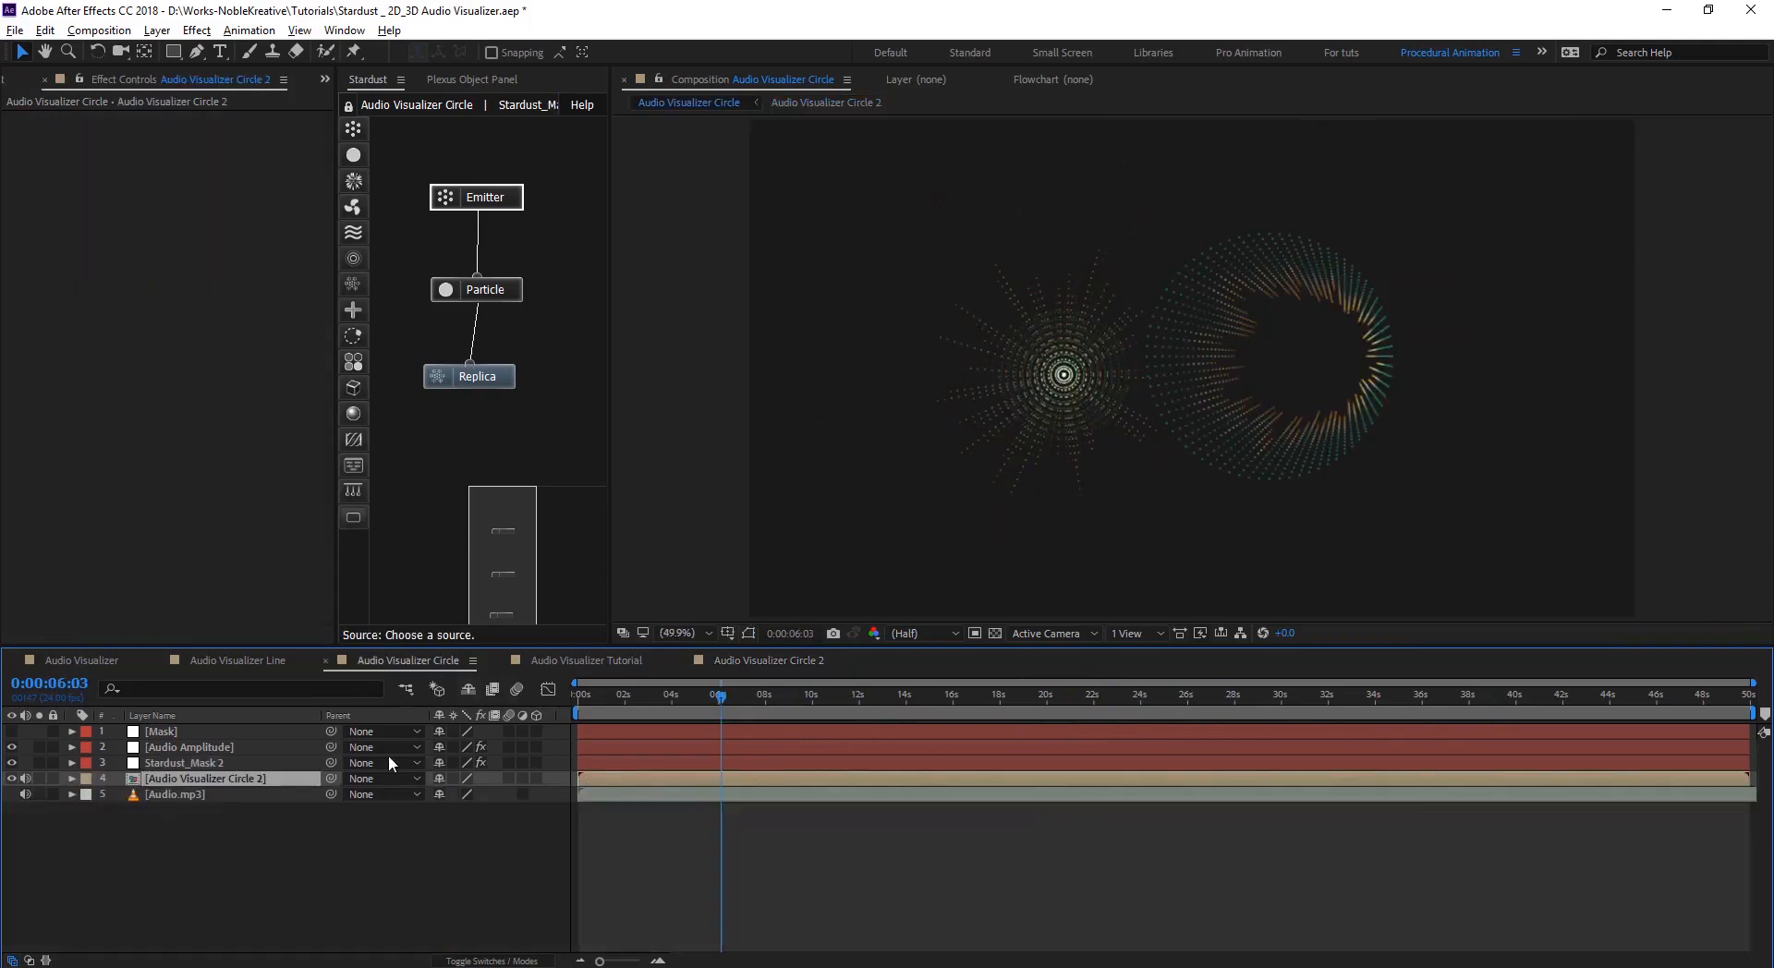
left_click(11, 778)
left_click(185, 764)
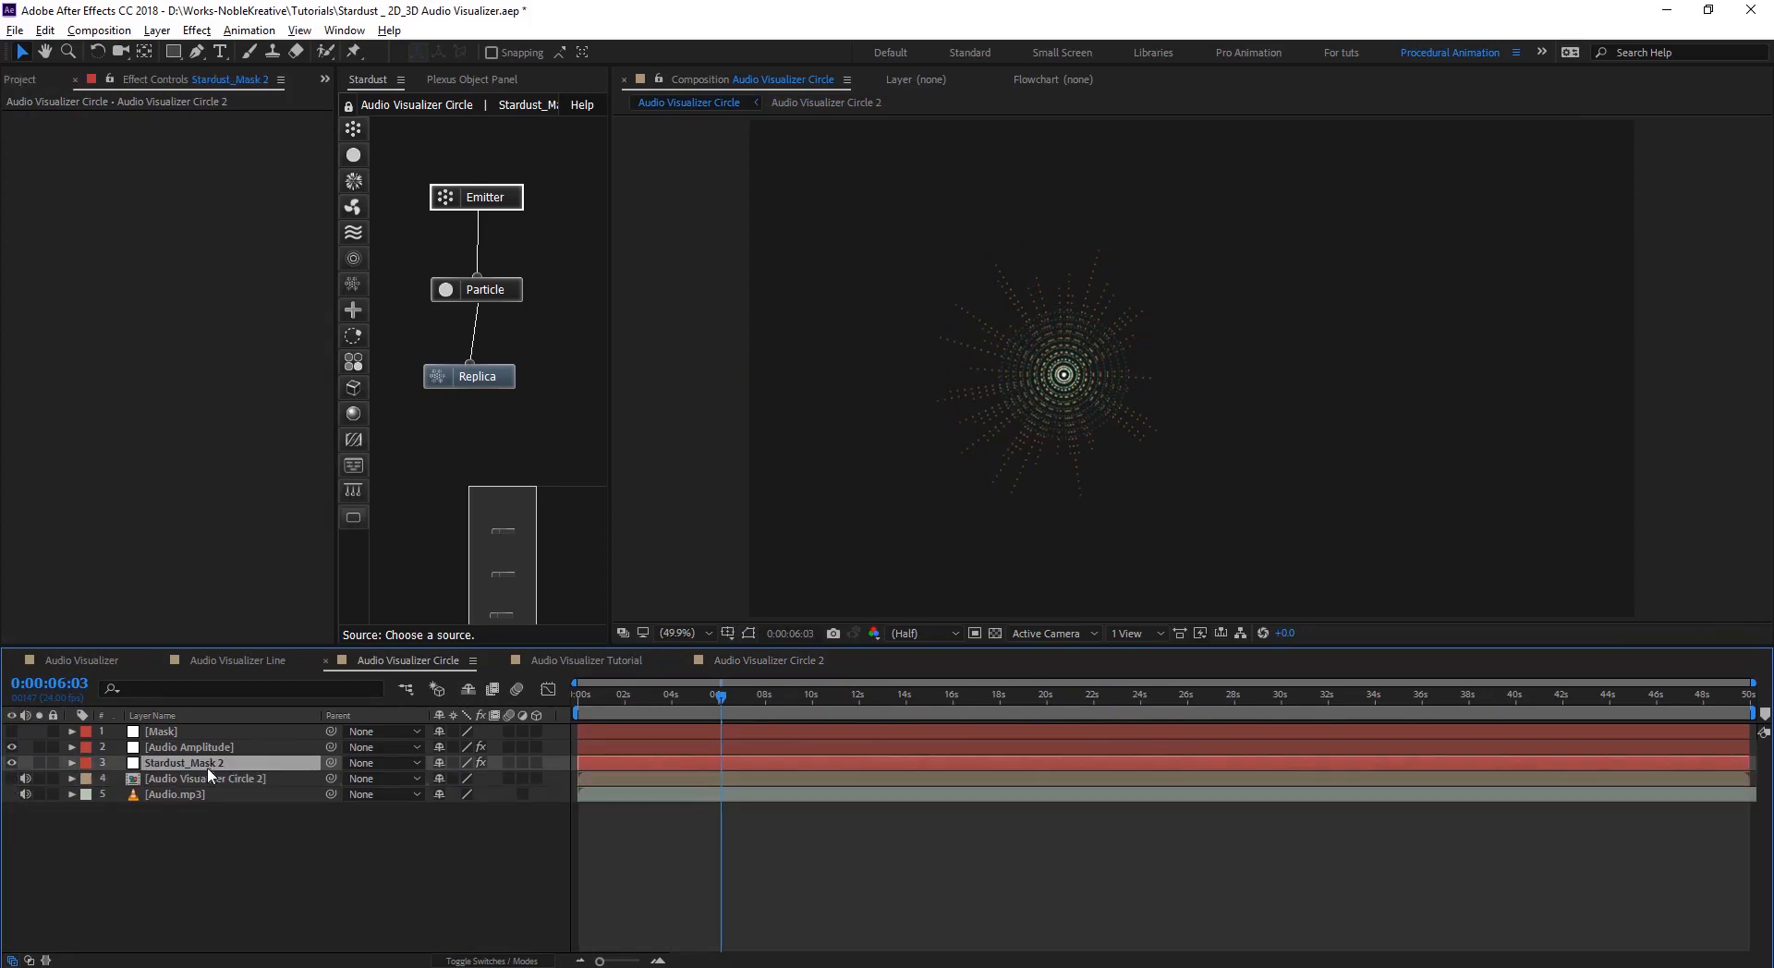
left_click(192, 732)
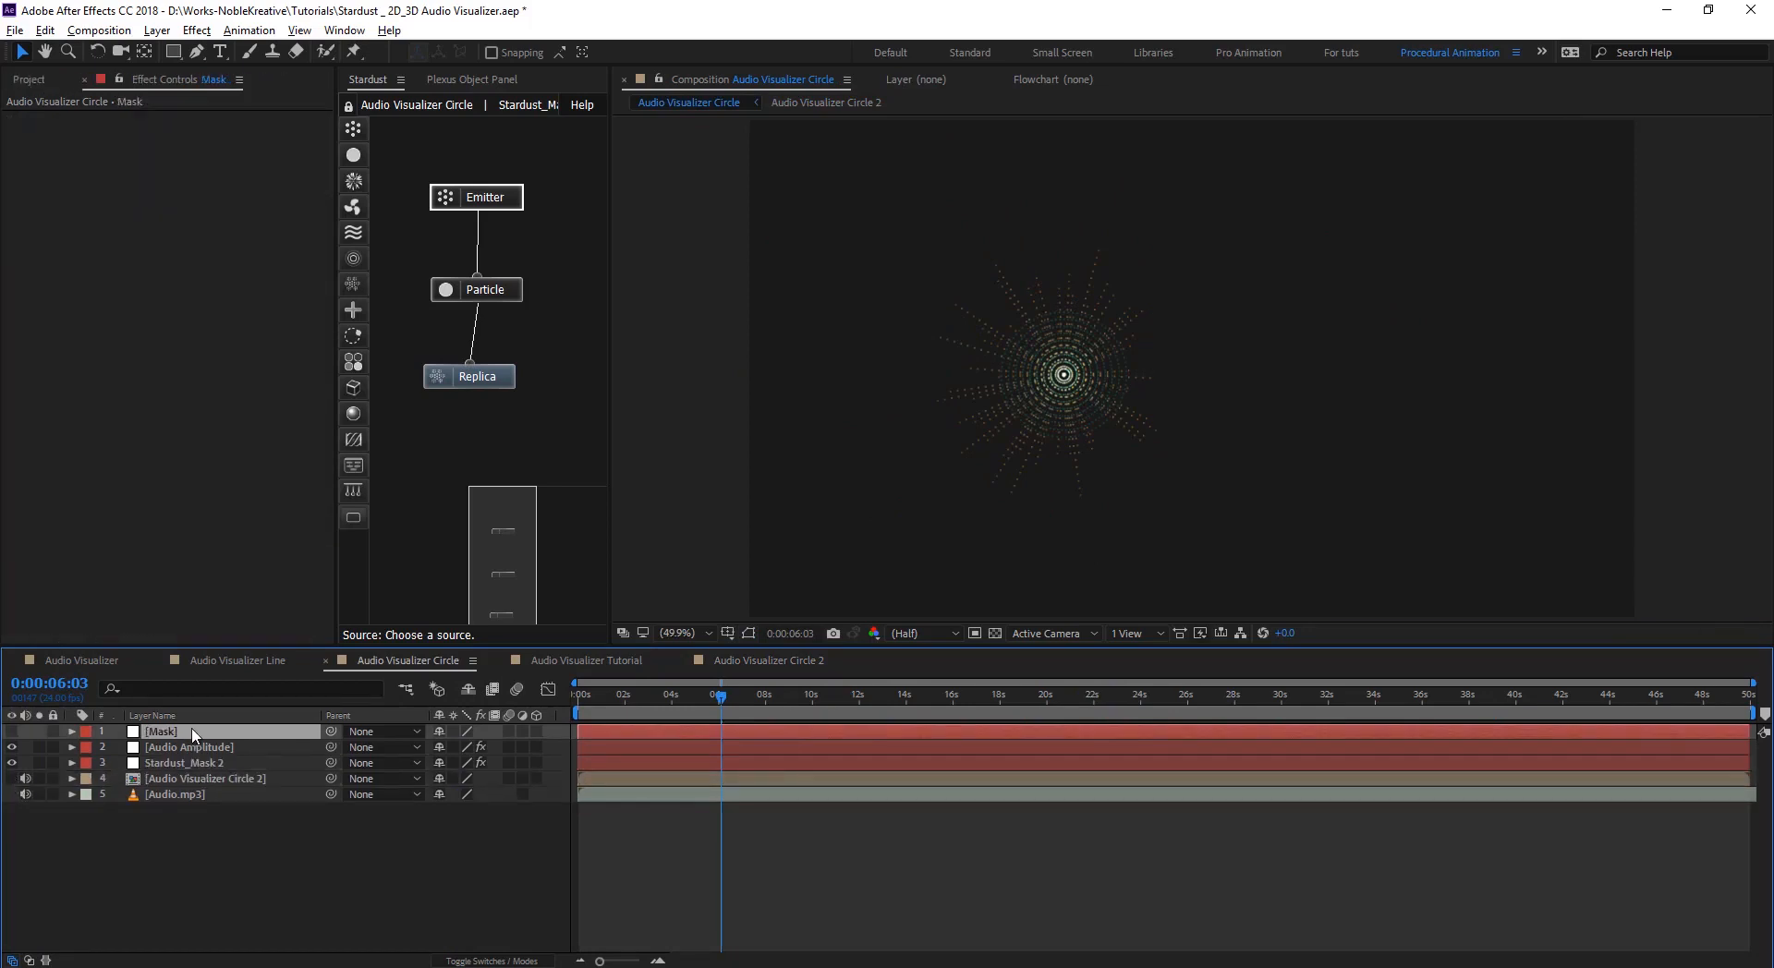
left_click(747, 632)
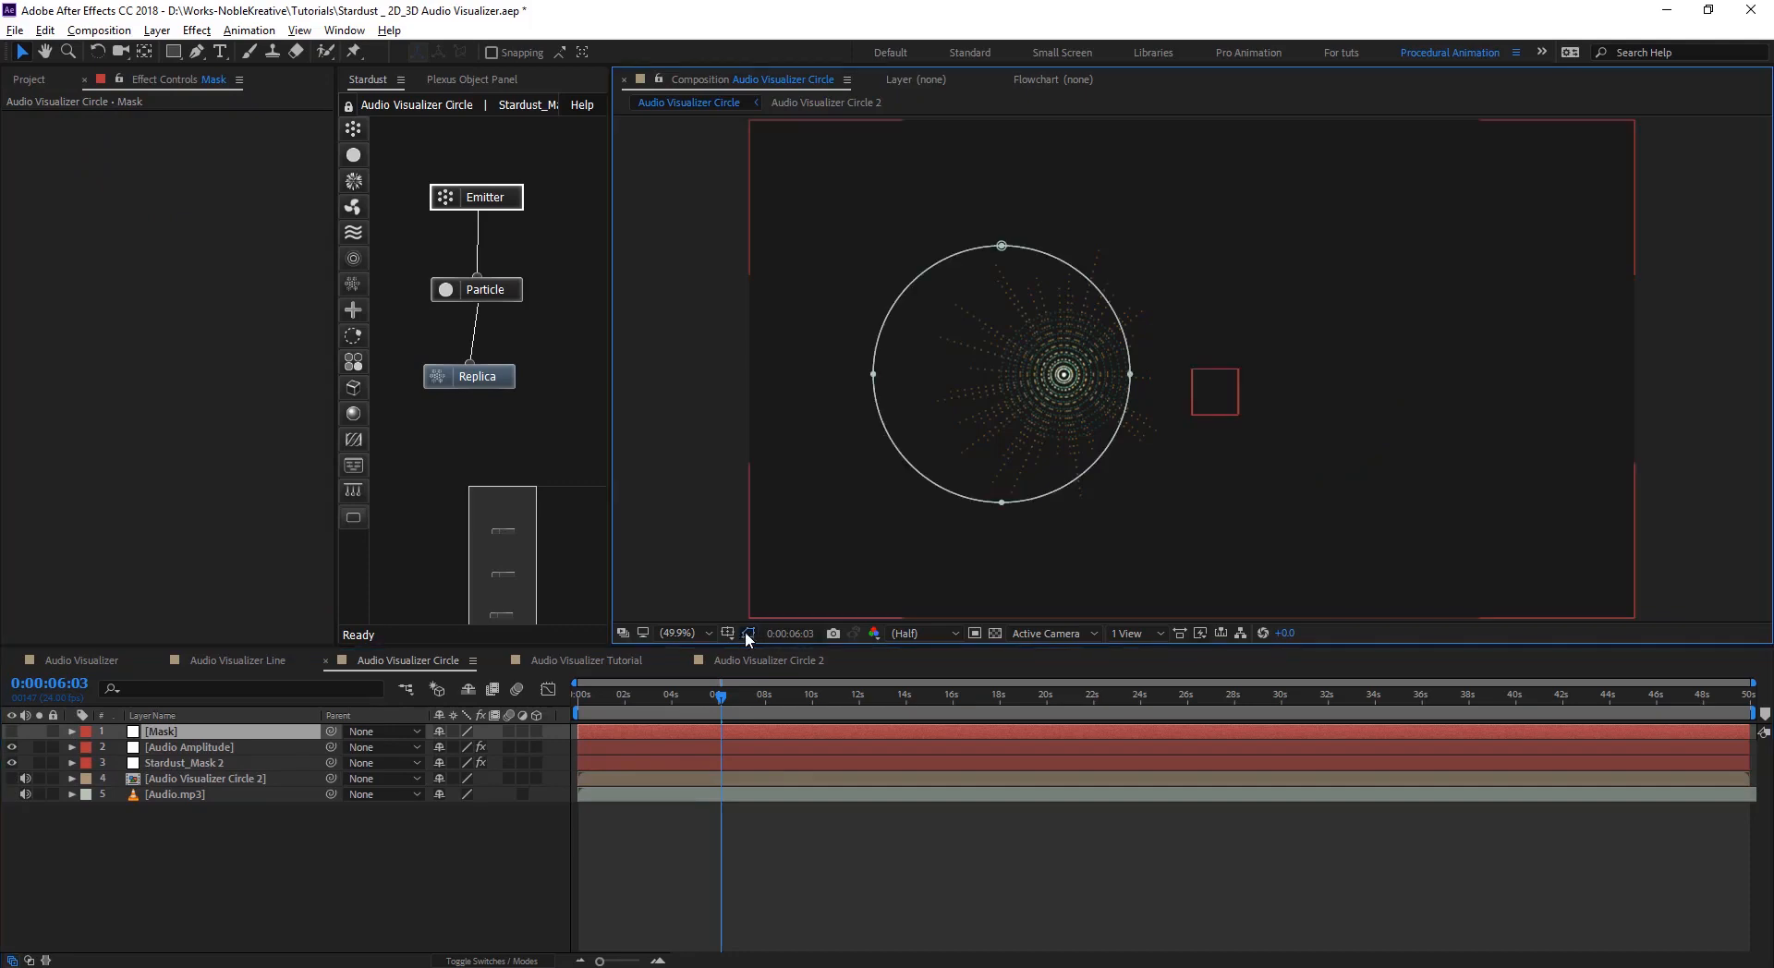
- Review the Emitter's path and layer properties on the Stardust_Mask 2 layer
left_click(222, 764)
left_click_drag(328, 180, 327, 227)
scroll(105, 501, "down", 5)
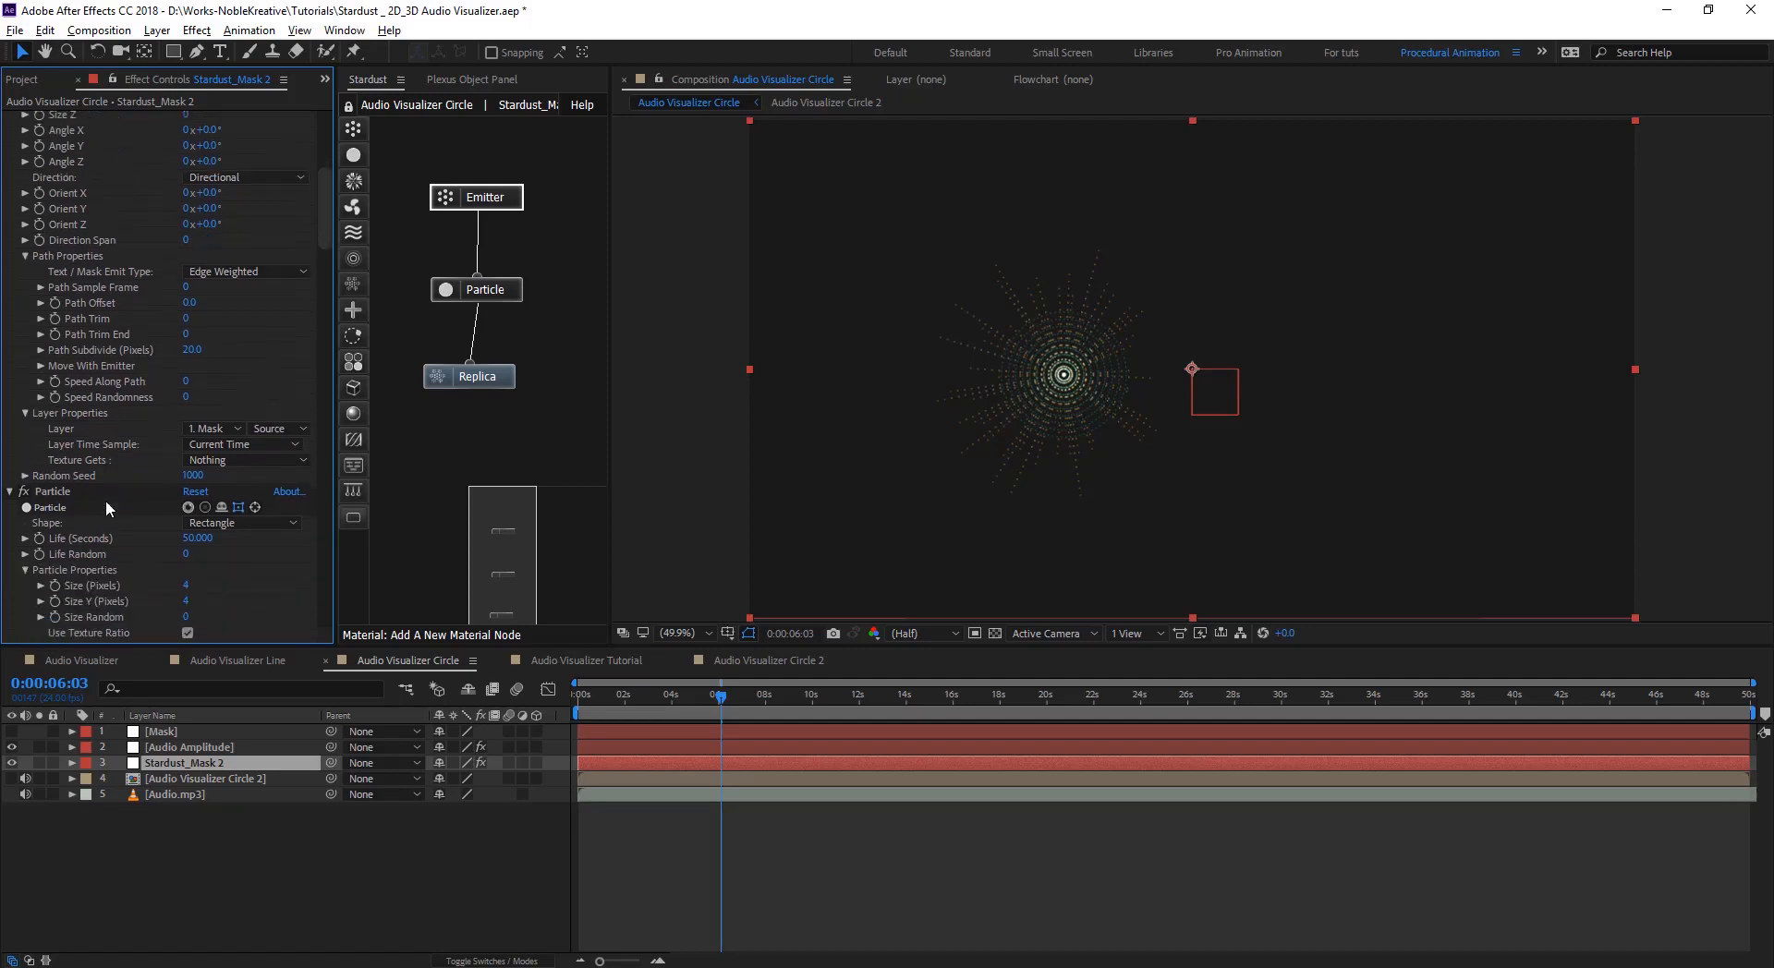
- Set the Replica's Offset X on Stardust_Mask 2 to 0
left_click(500, 379)
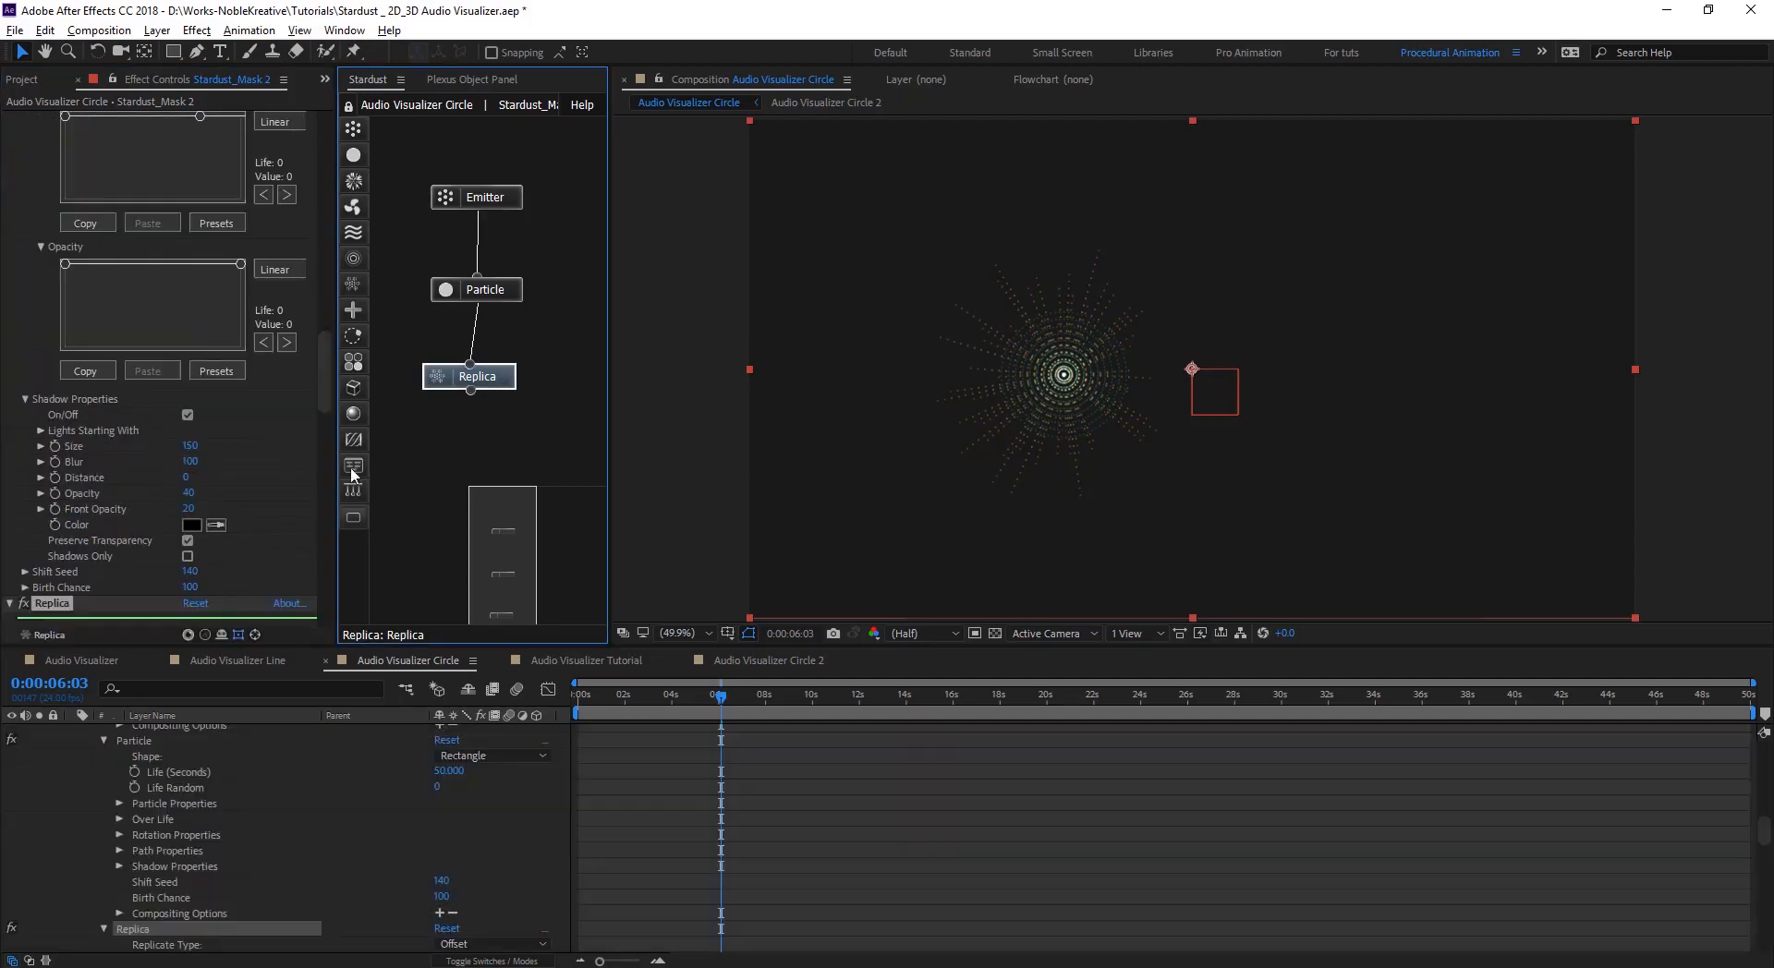
scroll(109, 465, "down", 10)
scroll(103, 474, "down", 2)
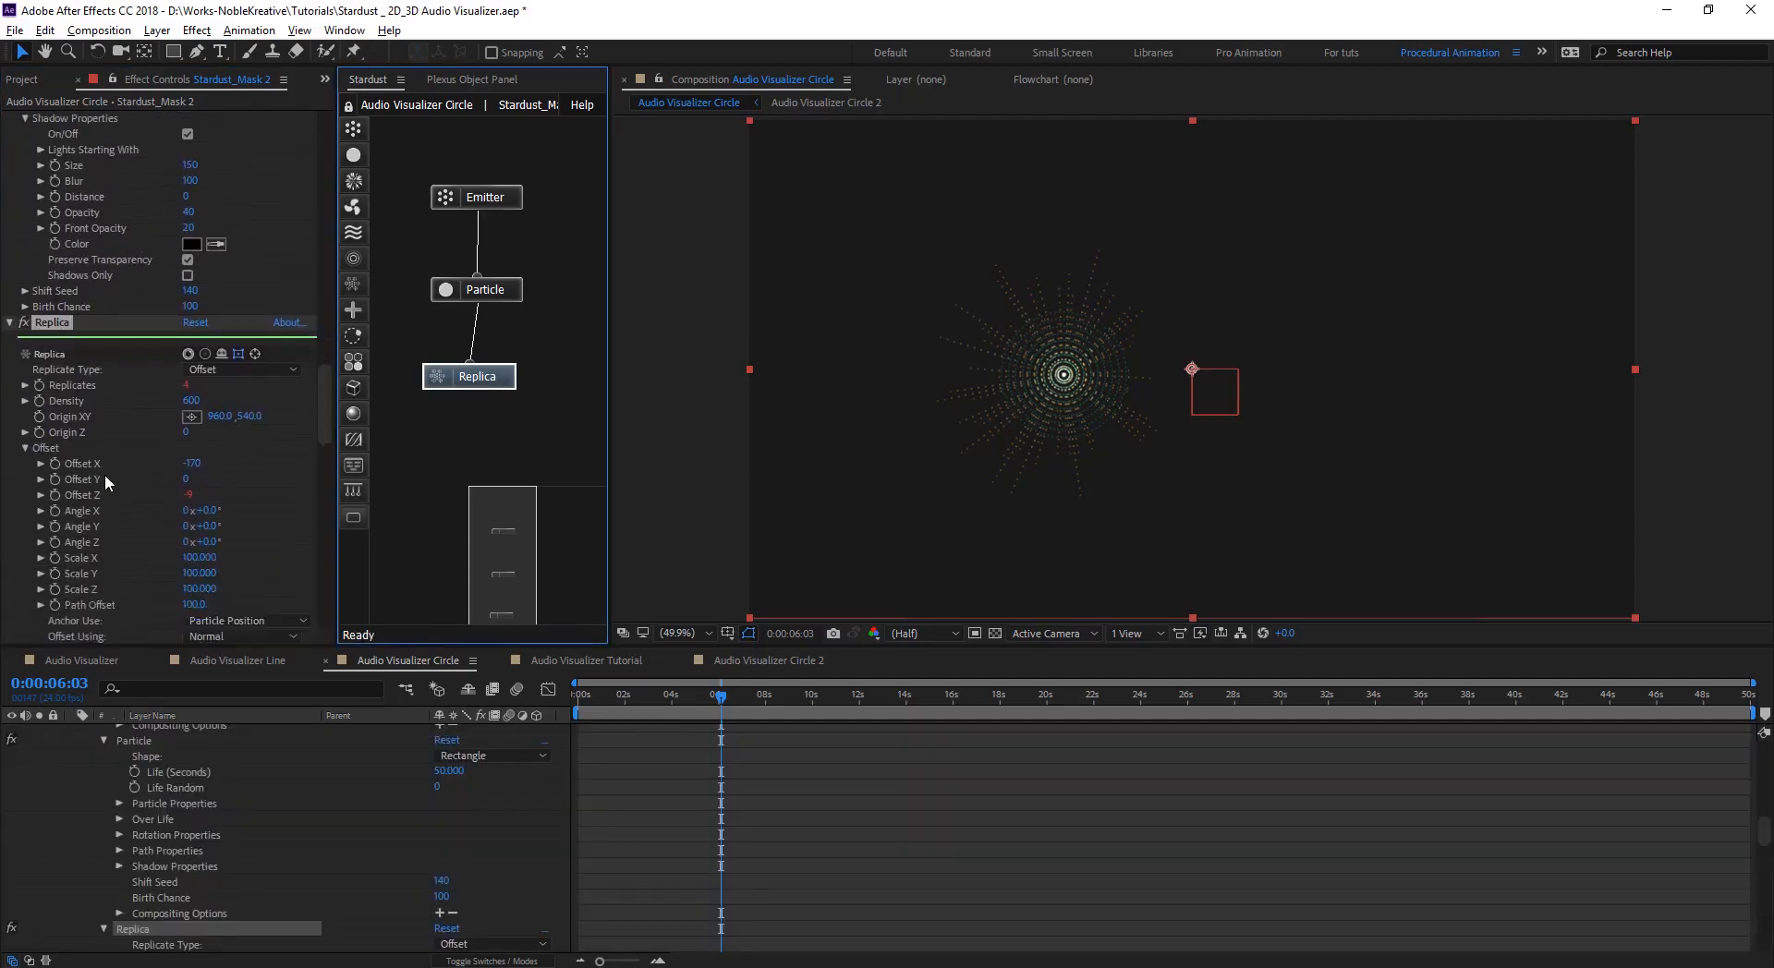
left_click(194, 422)
type("0")
key("Return")
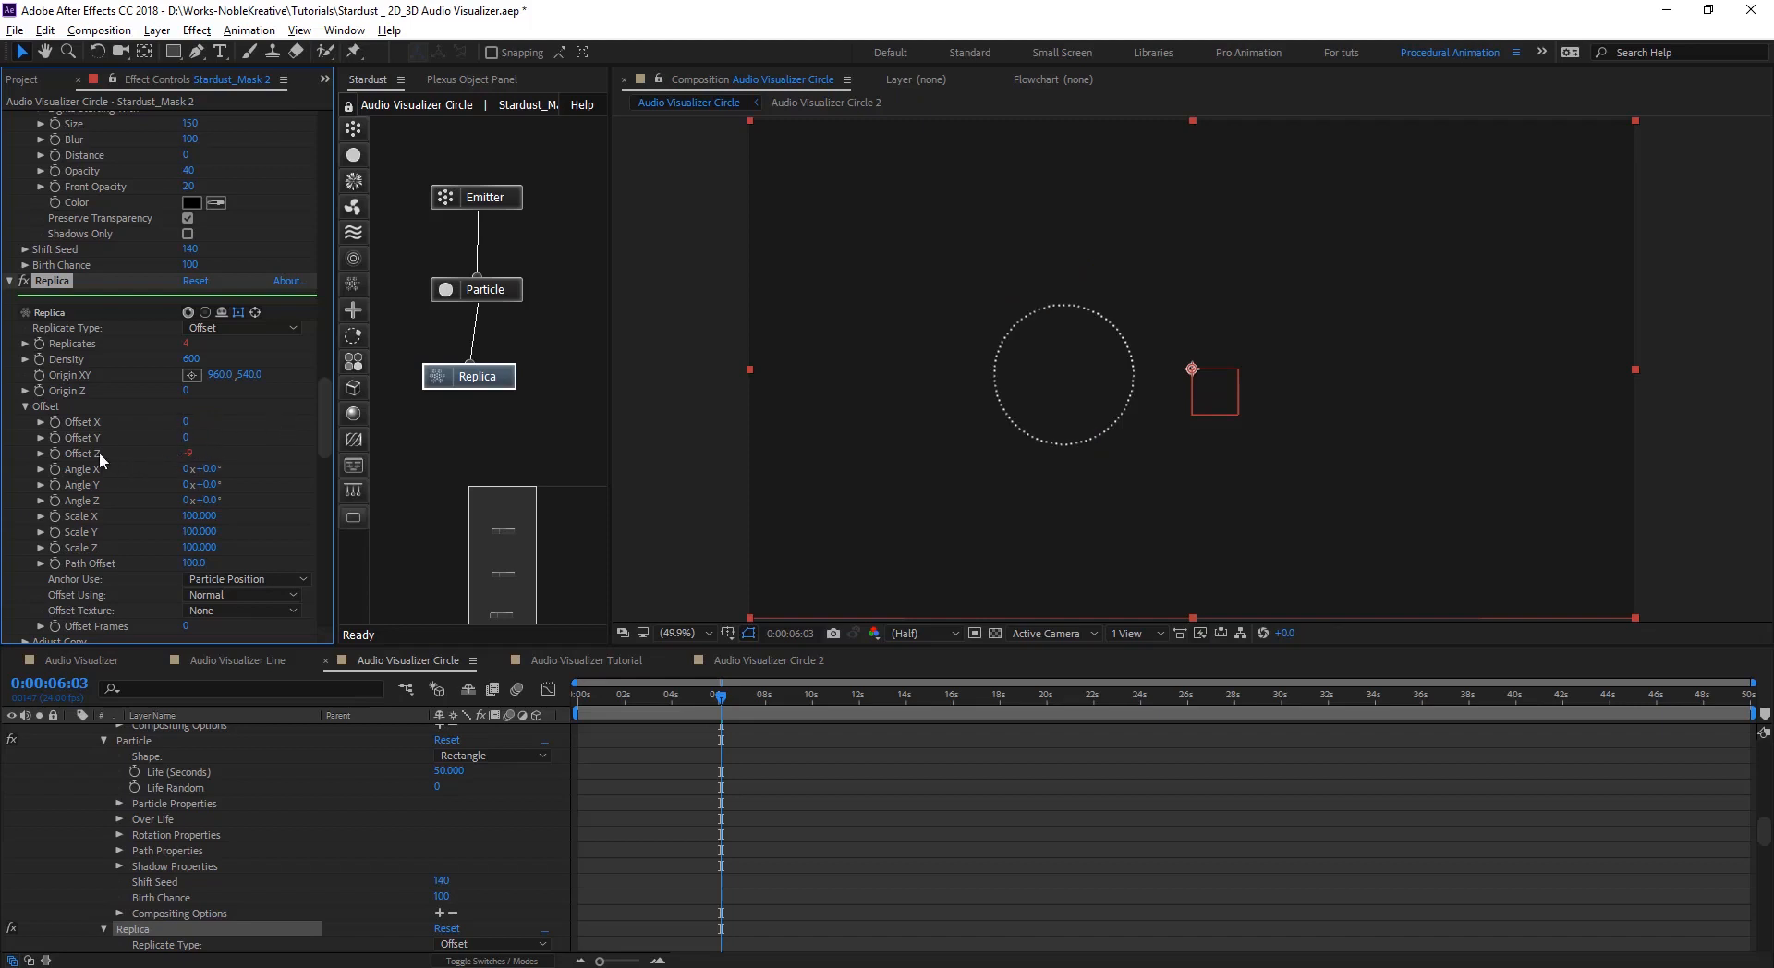
- Disable the Offset Z expression on Stardust_Mask 2's Replica and set its Offset X to 140
left_click_drag(191, 456, 37, 465)
scroll(303, 868, "up", 15)
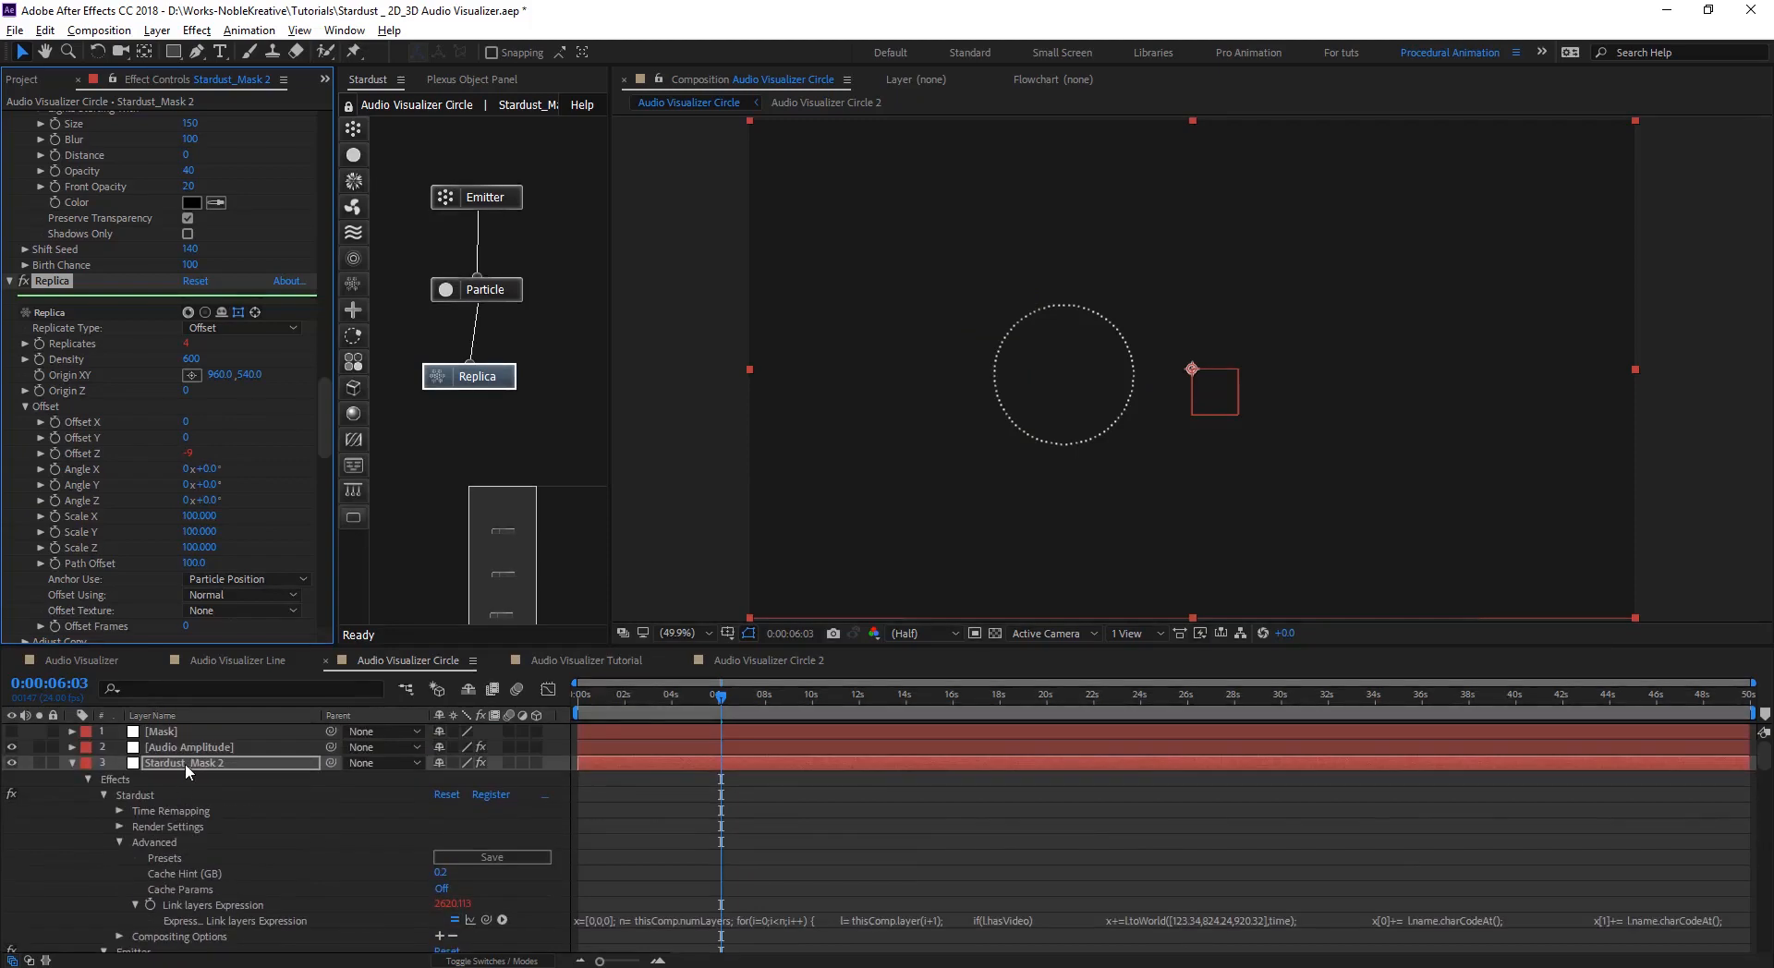
left_click(185, 763)
key("e")
key("e")
scroll(296, 829, "down", 2)
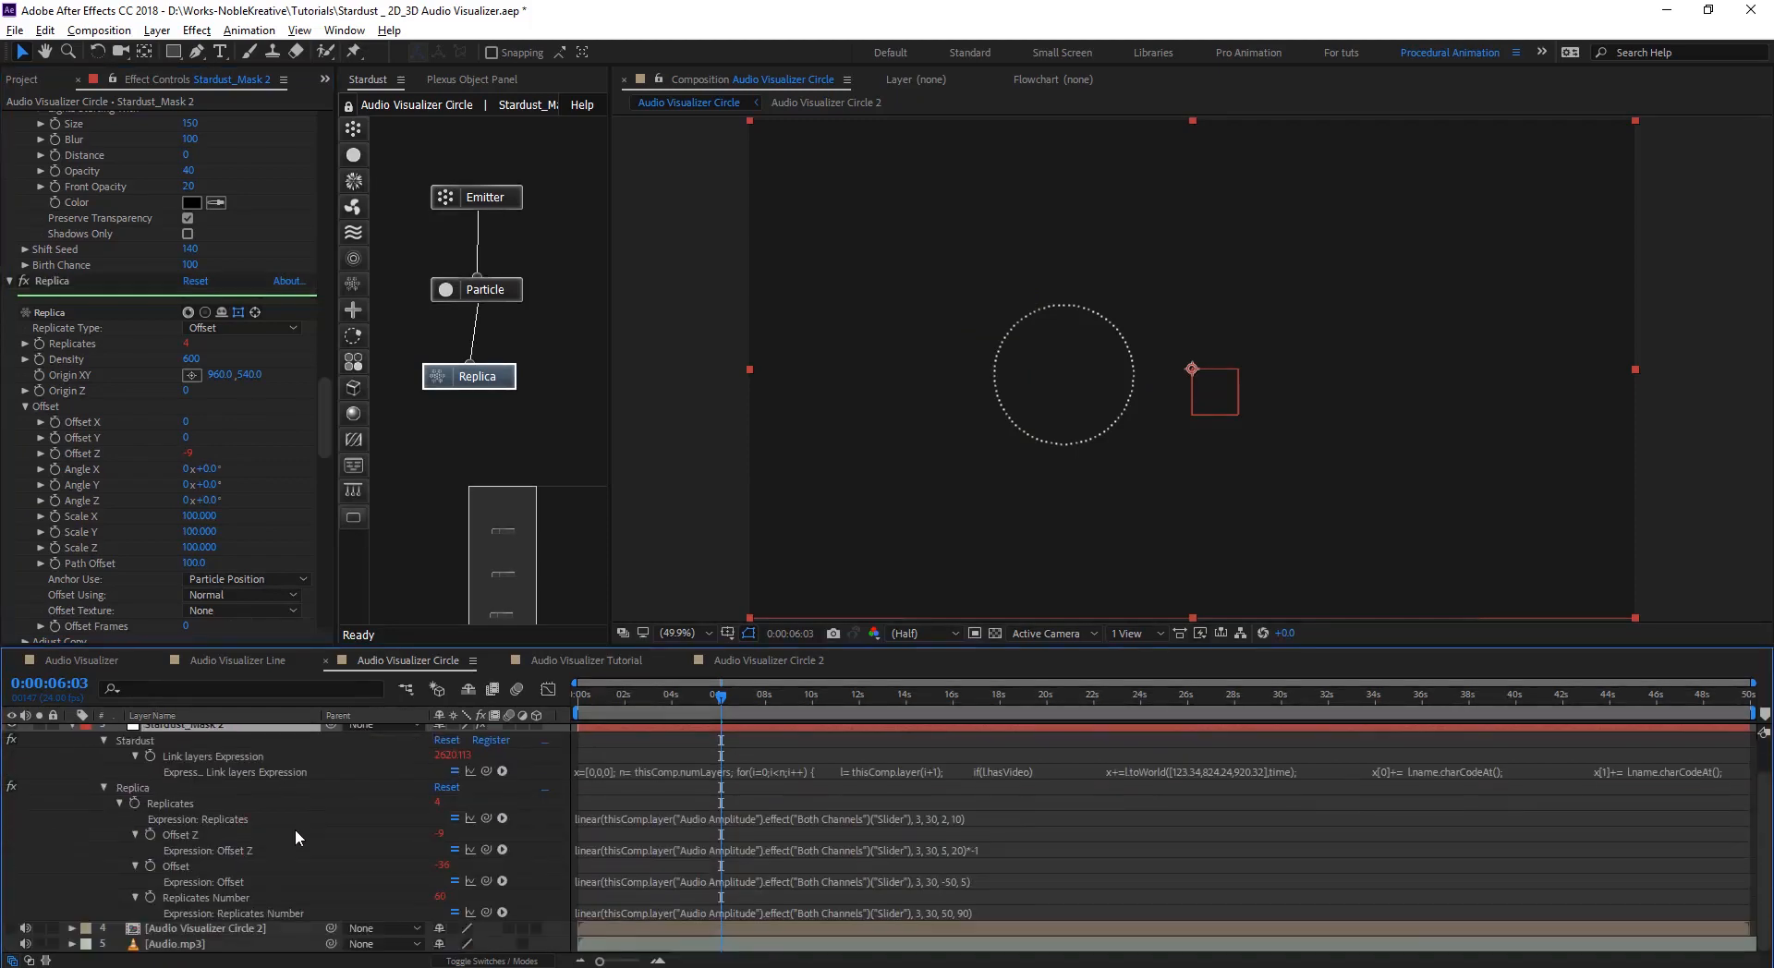
left_click(456, 846)
left_click_drag(187, 422, 206, 423)
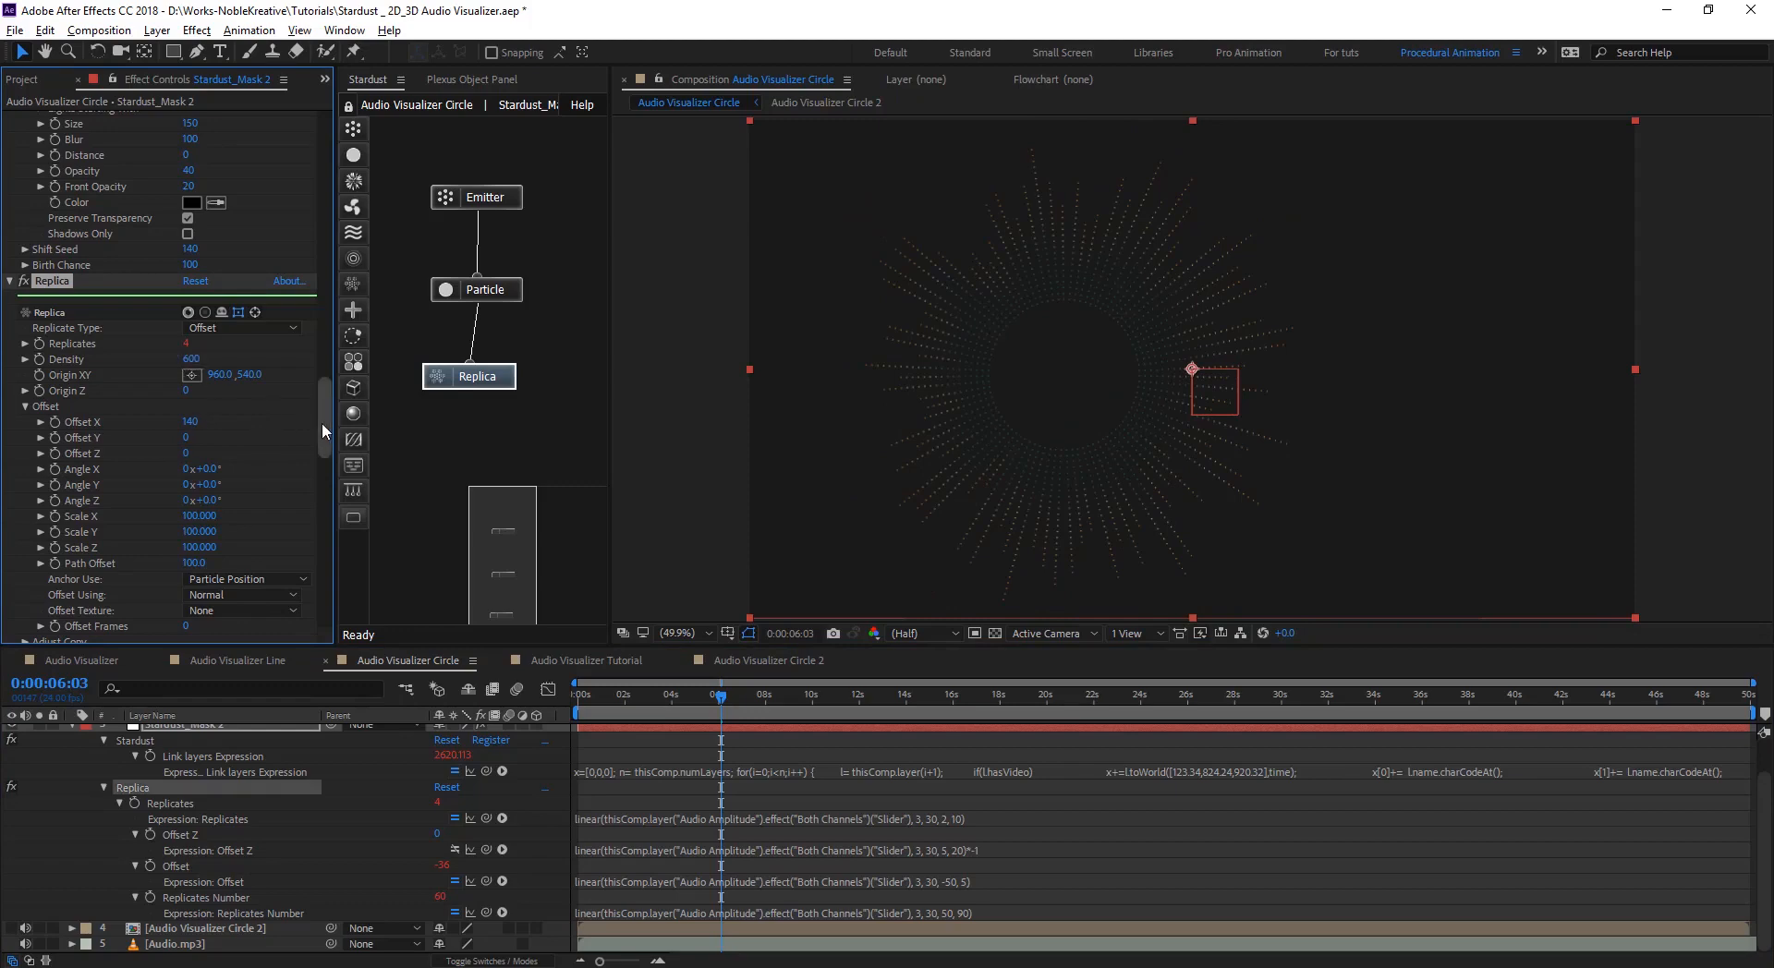
- Adjust the Replica's Size and Opacity curves so both end at life 100 with value 100
left_click_drag(321, 424, 334, 521)
scroll(326, 483, "down", 3)
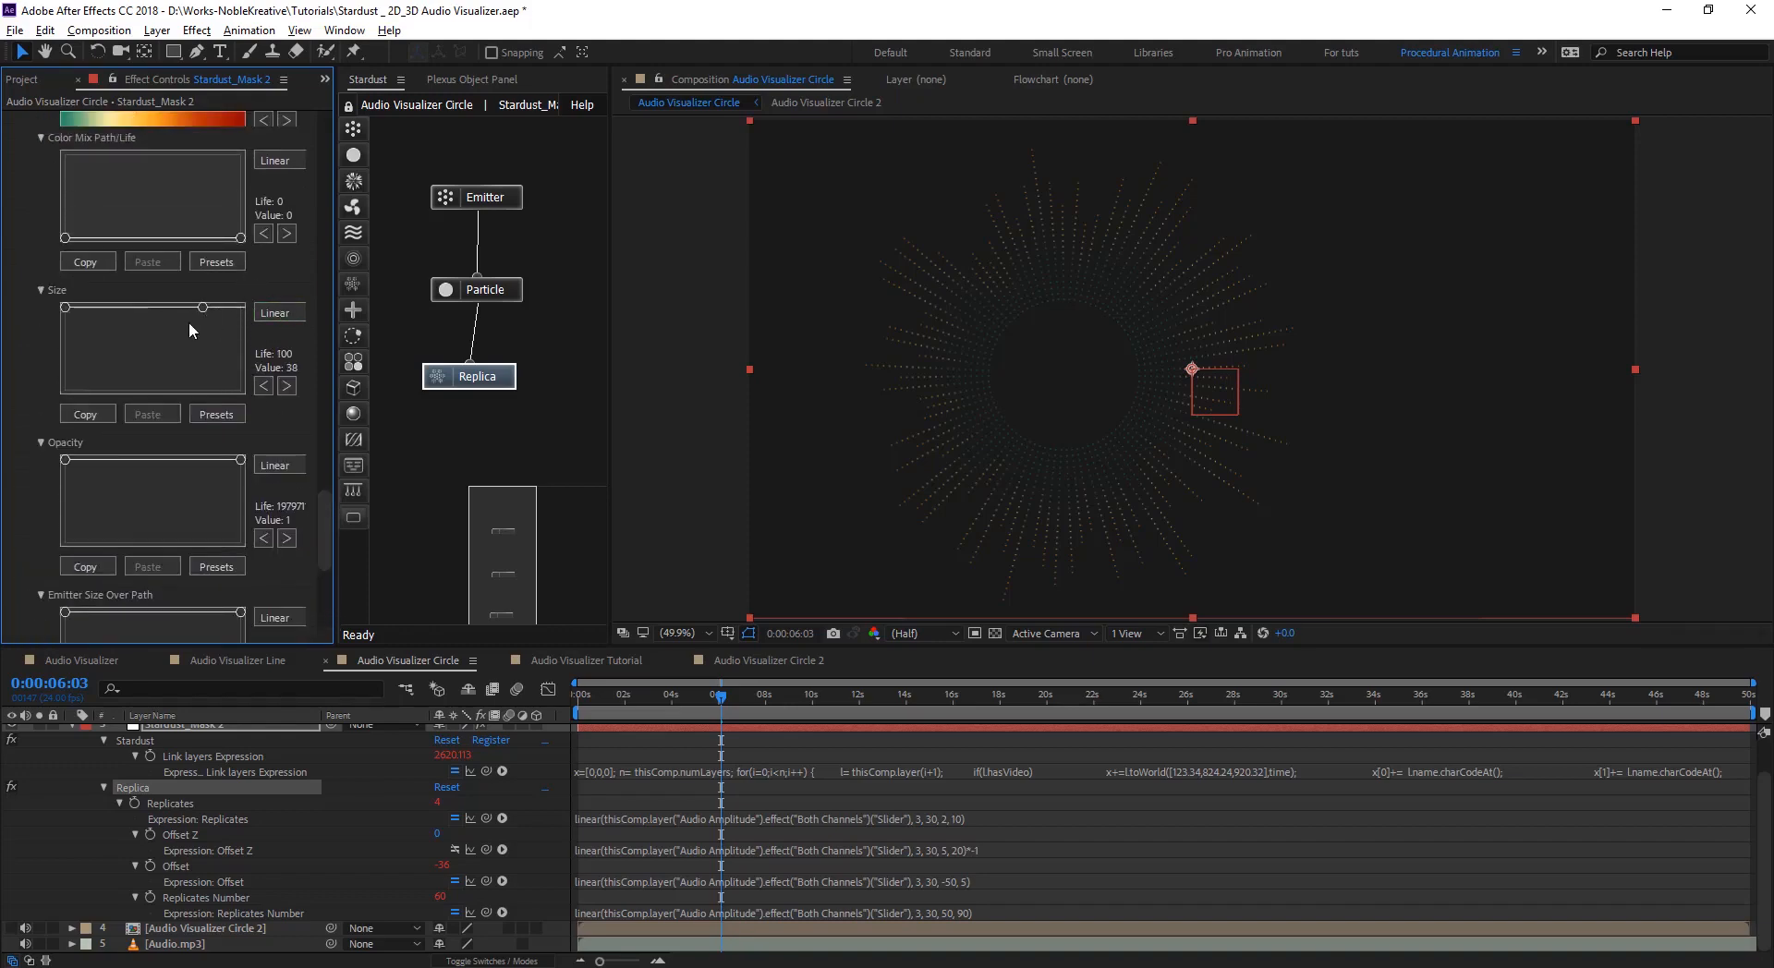
left_click_drag(206, 310, 260, 416)
left_click_drag(240, 462, 259, 305)
scroll(325, 547, "down", 1)
scroll(325, 553, "down", 3)
scroll(321, 564, "down", 2)
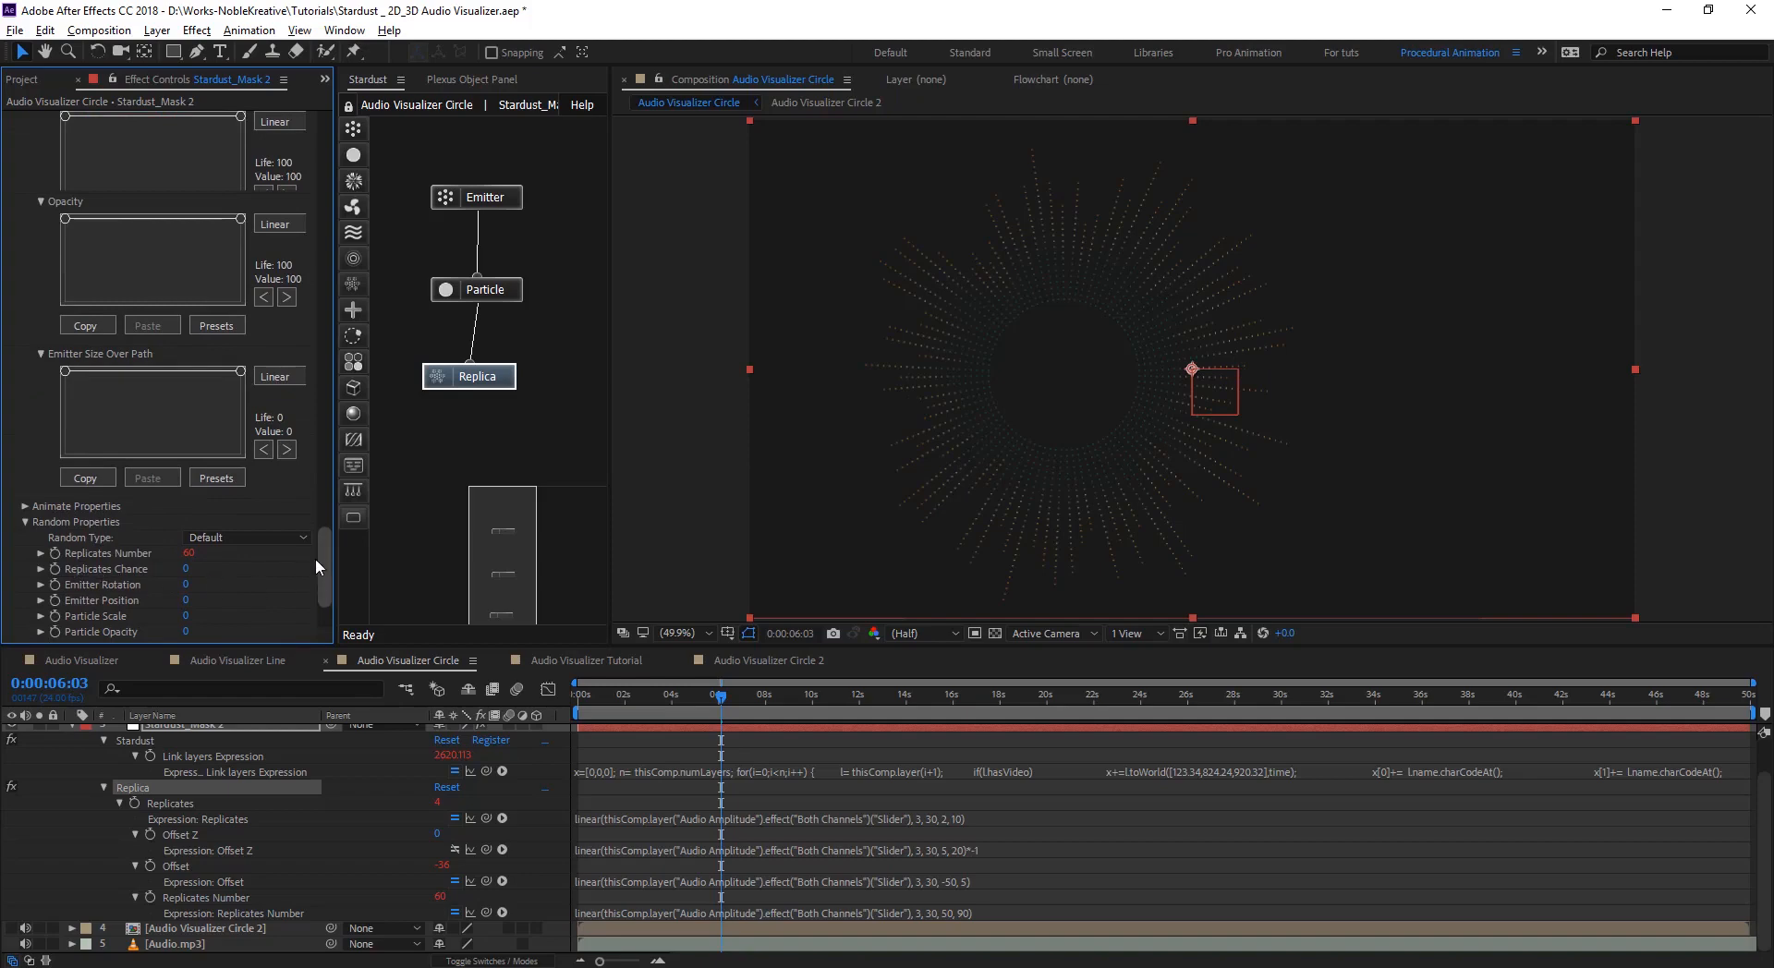
- Set the Replica's Offset X to -40 so the lines point inward from the circle
left_click_drag(319, 558, 171, 388)
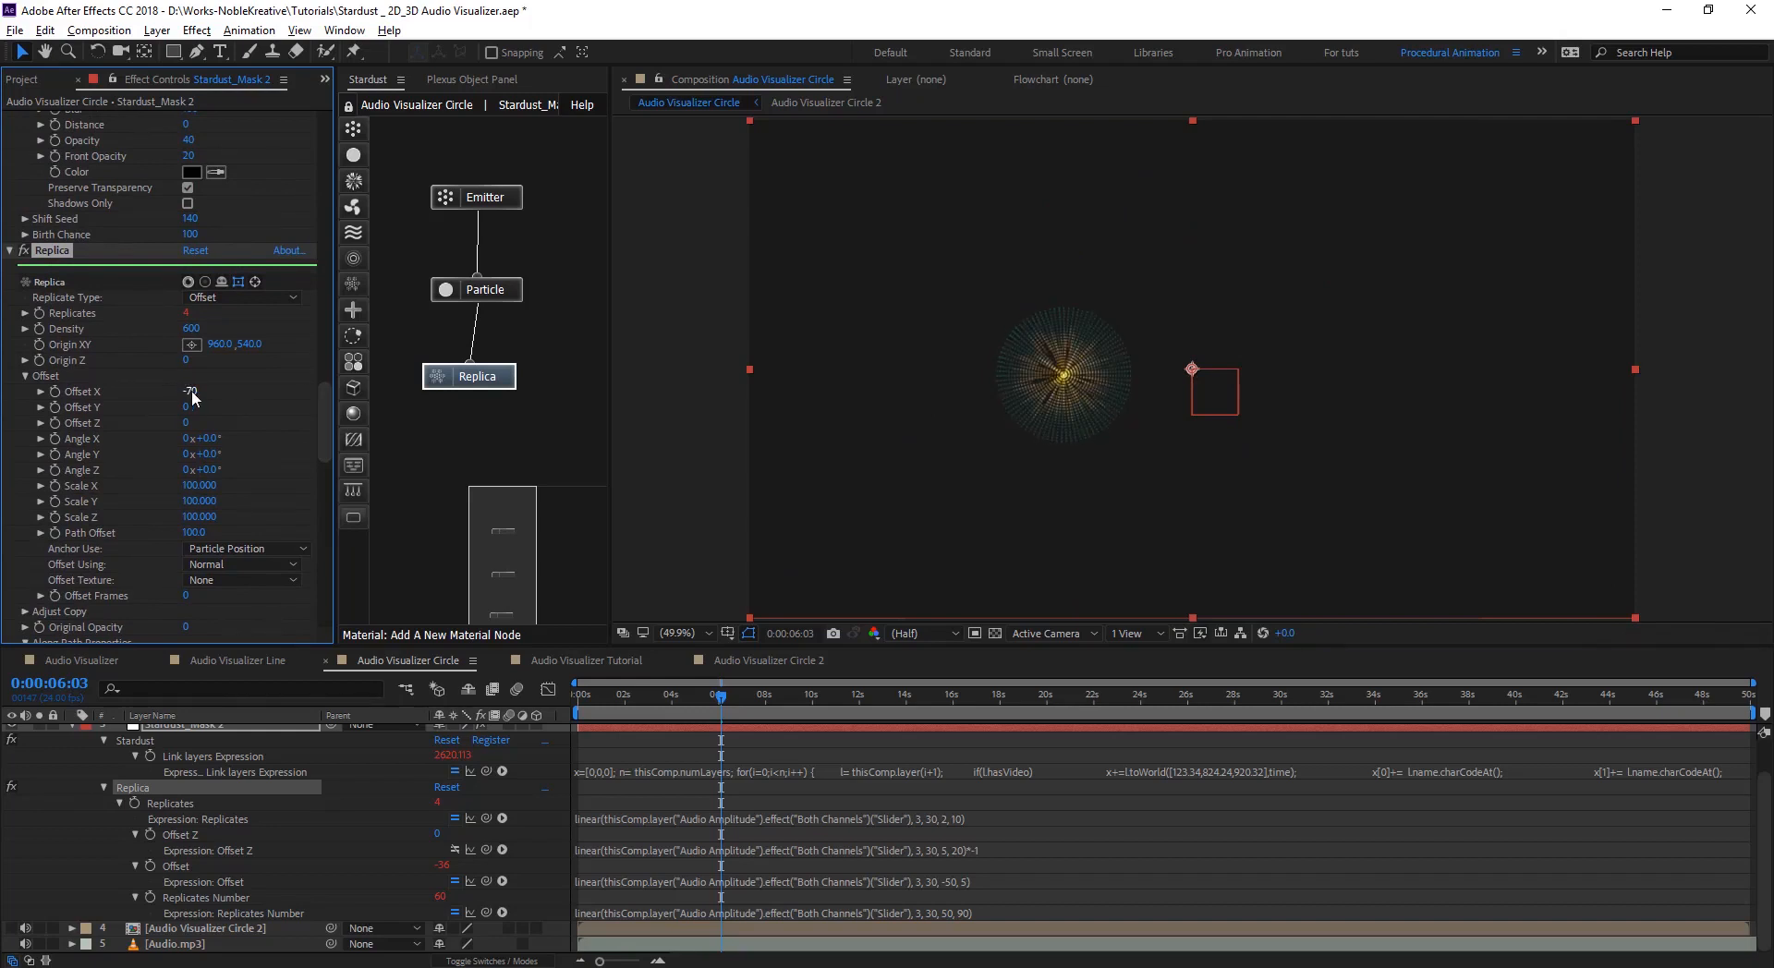
scroll(1066, 401, "up", 1)
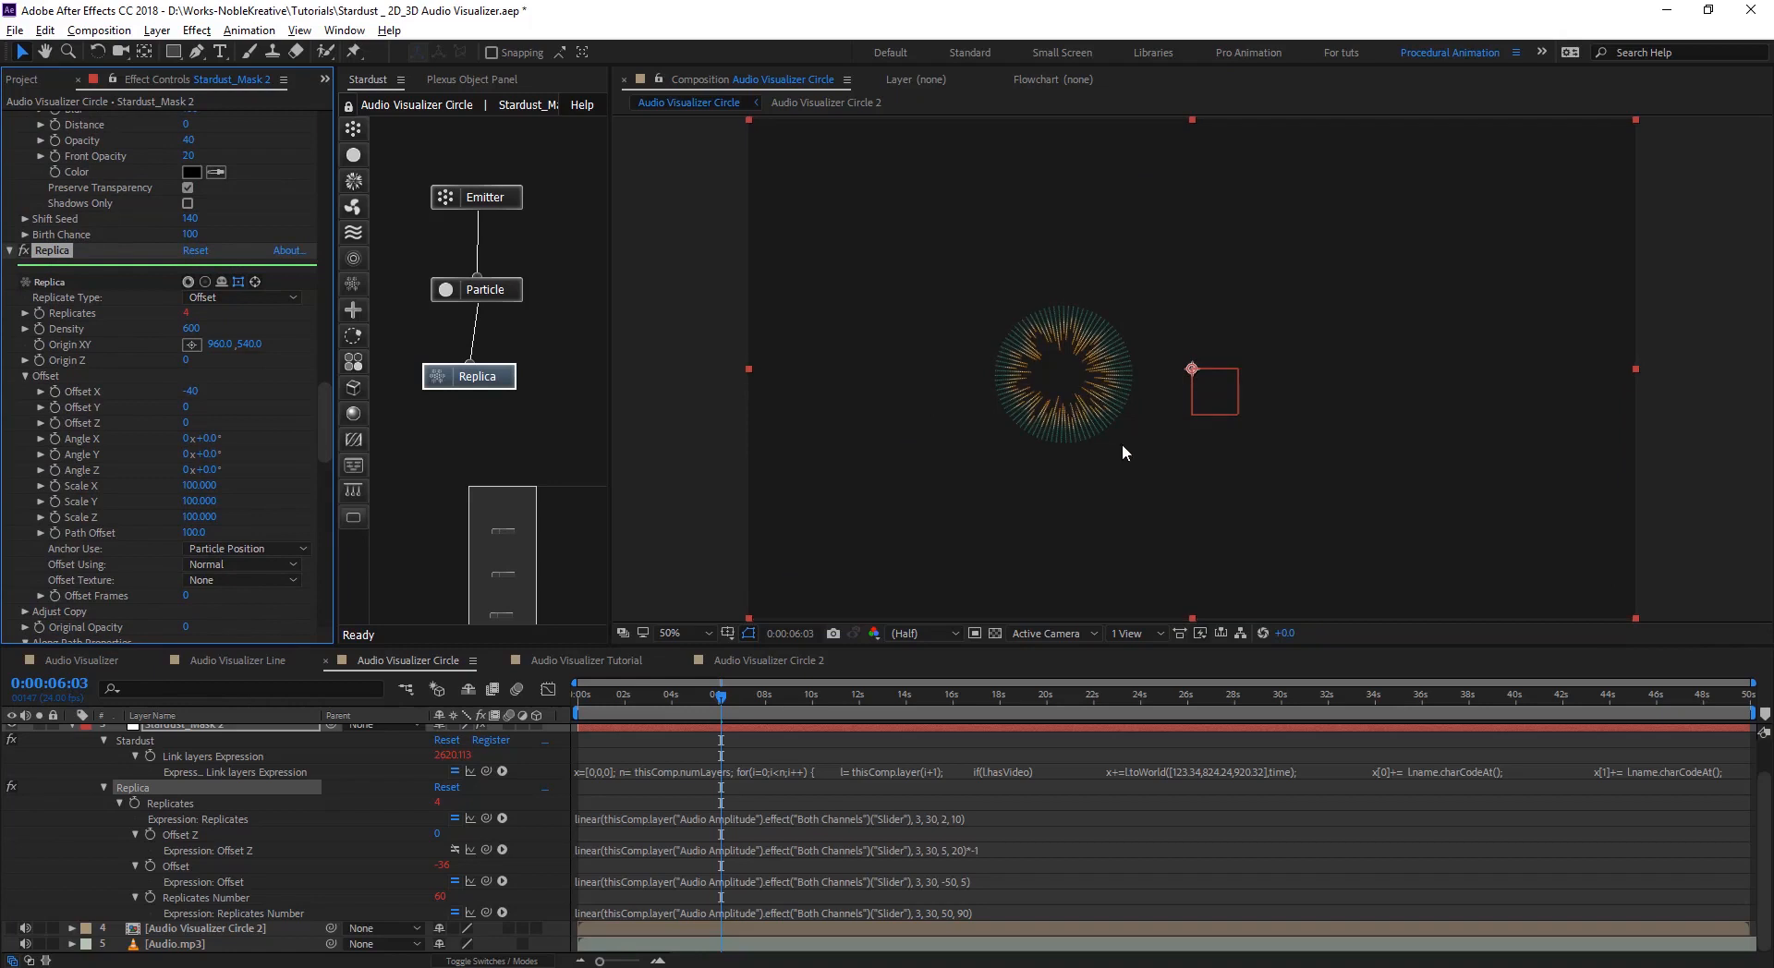